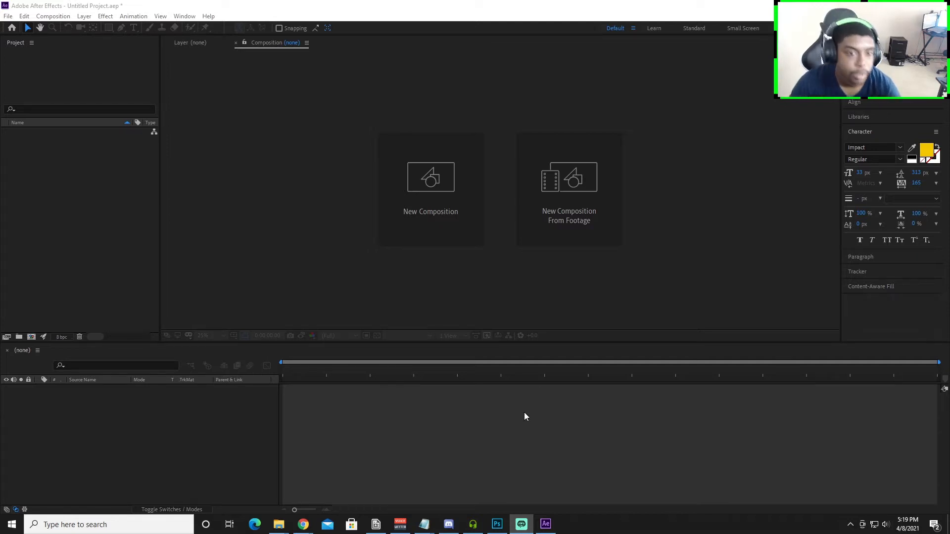
Step: Switch to Photoshop and view the AnimatedIntro, AnimatedLogo and GoogleSearchScren documents, fitting the AnimatedIntro artwork to the window
{"action": "mouse_move", "coordinate": [511, 524]}
{"action": "left_click", "coordinate": [497, 523]}
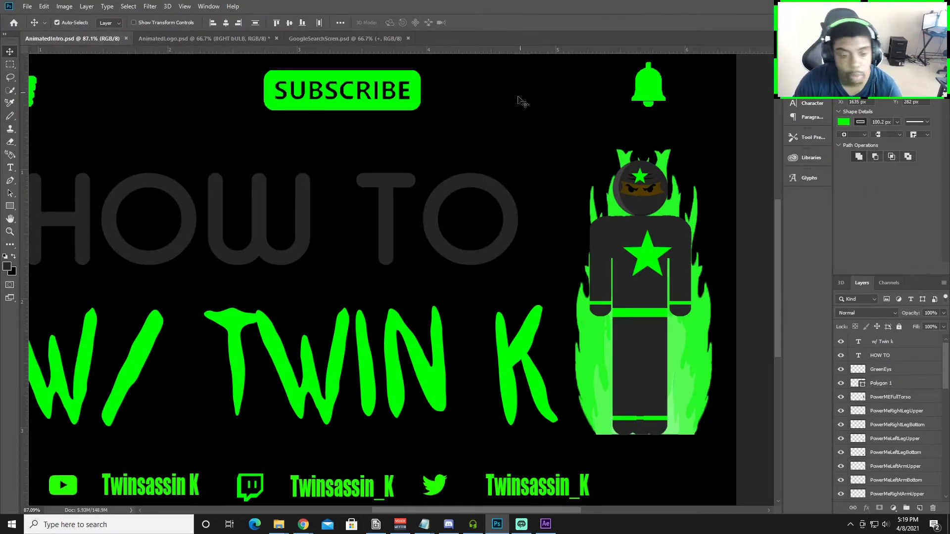
{"action": "key", "text": "ctrl+0"}
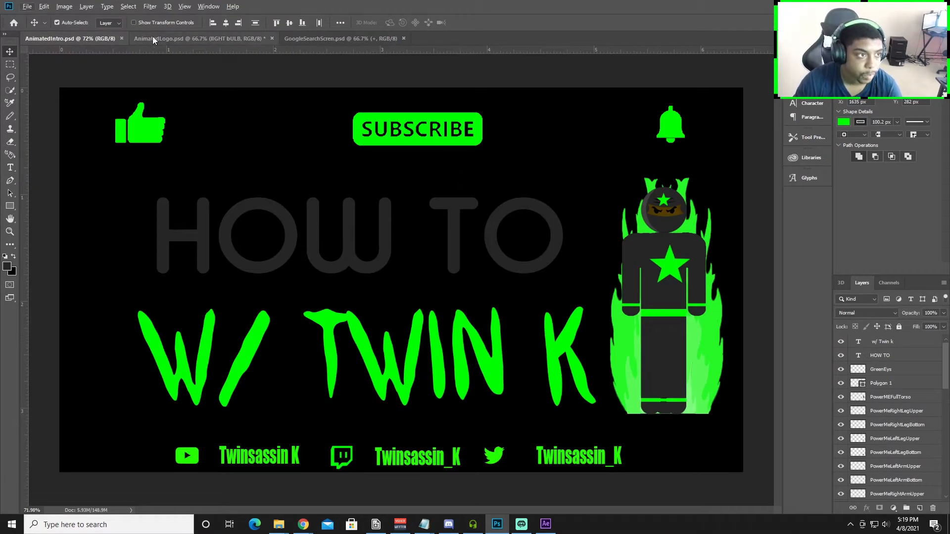
{"action": "left_click", "coordinate": [168, 37]}
{"action": "left_click", "coordinate": [345, 40]}
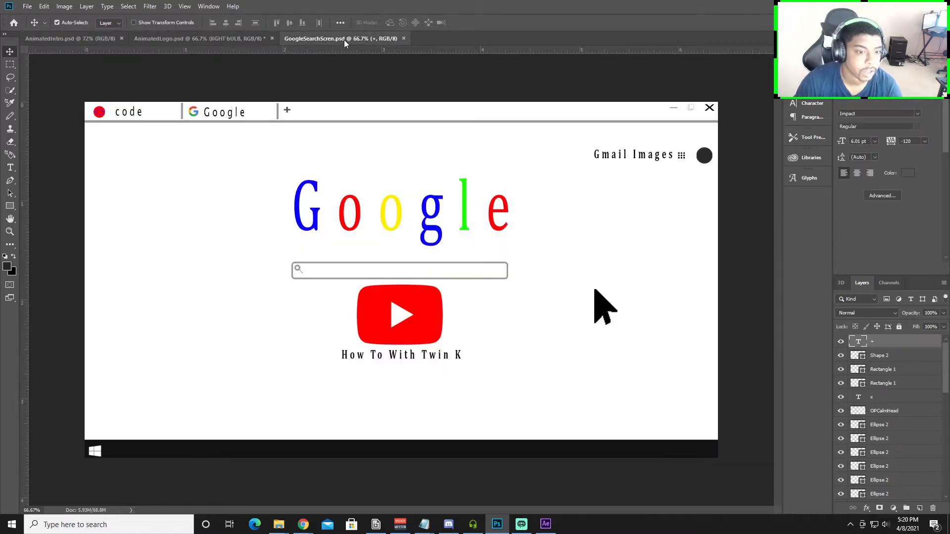
{"action": "left_click", "coordinate": [230, 38]}
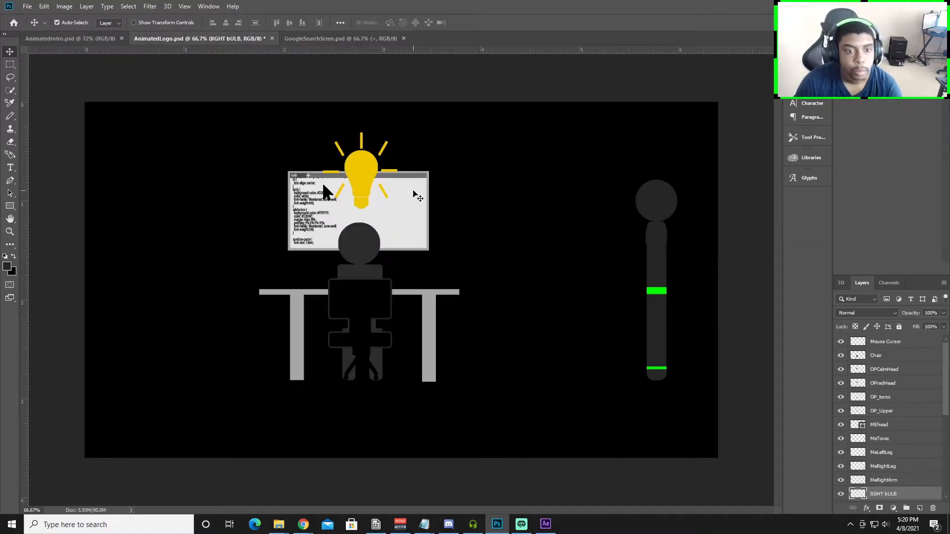
Step: Examine the layer list of AnimatedLogo.psd, hiding the light bulb layer briefly and showing it again
{"action": "scroll", "coordinate": [867, 366], "scroll_direction": "down", "scroll_amount": 6}
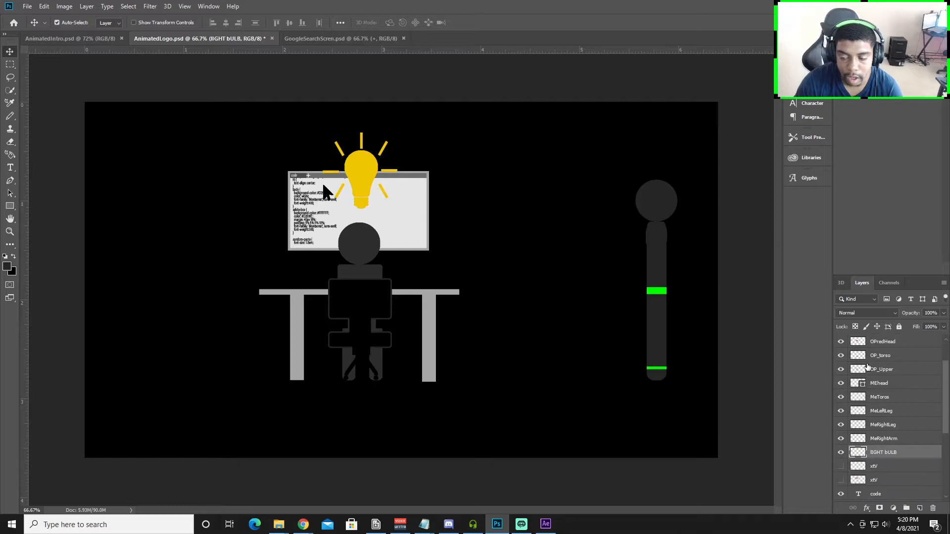
{"action": "scroll", "coordinate": [874, 361], "scroll_direction": "down", "scroll_amount": 3}
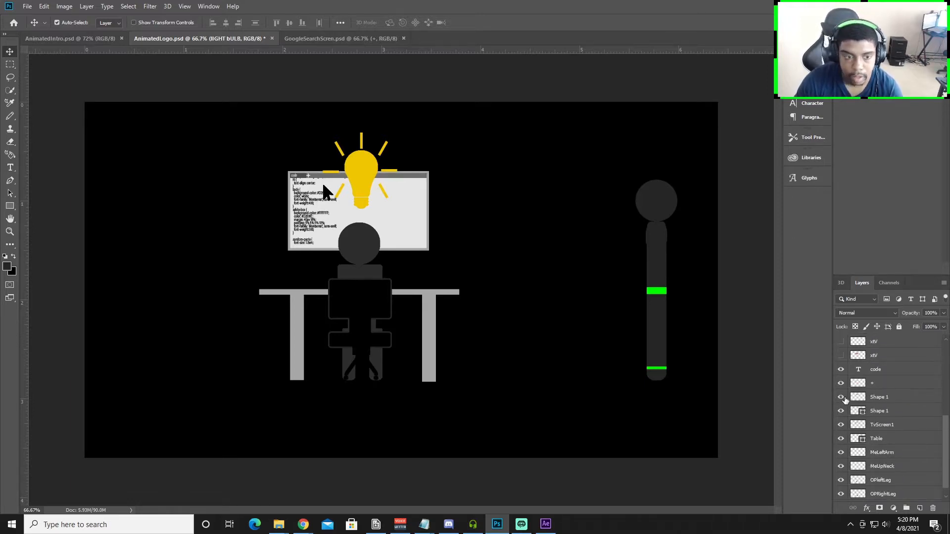
{"action": "scroll", "coordinate": [870, 386], "scroll_direction": "up", "scroll_amount": 5}
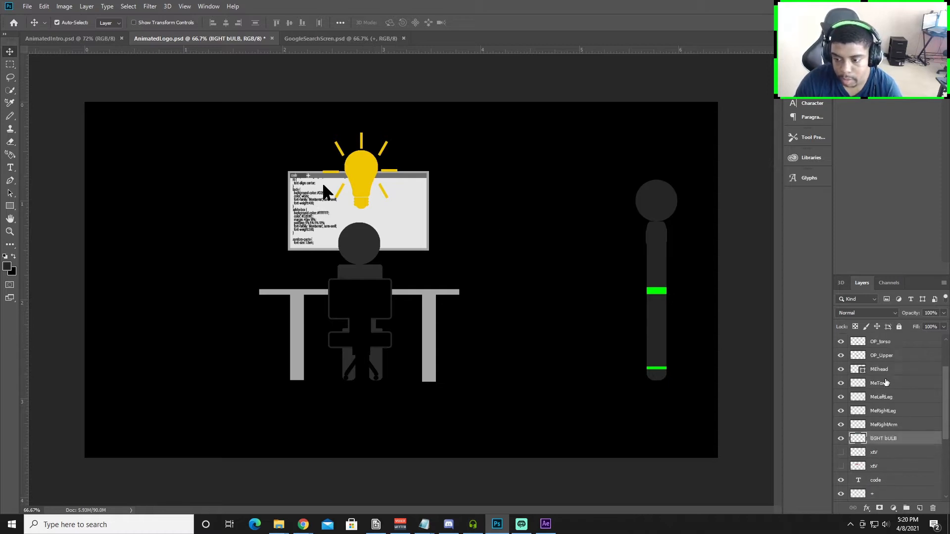
{"action": "left_click", "coordinate": [841, 439]}
{"action": "left_click", "coordinate": [841, 439]}
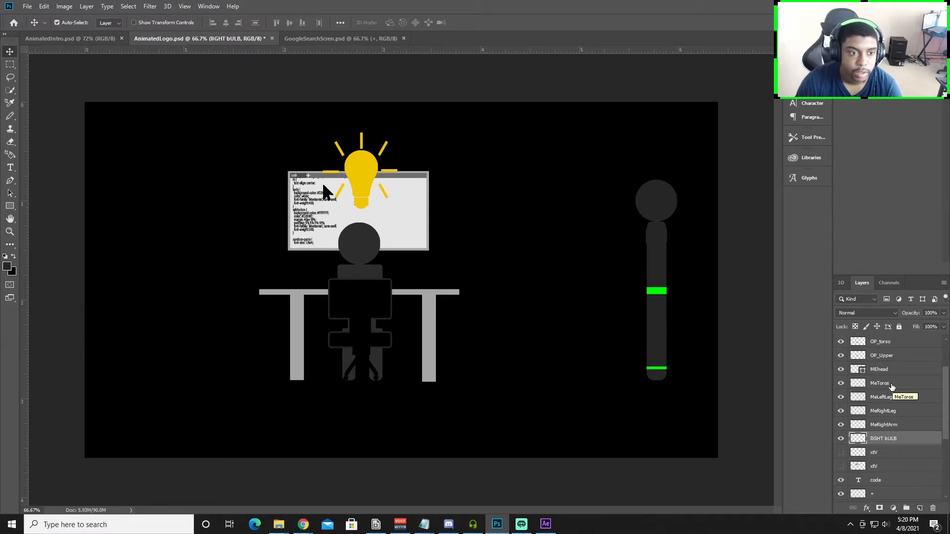
Step: Review the AnimatedIntro, GoogleSearchScren and AnimatedLogo artwork once more, ending on AnimatedIntro.psd
{"action": "left_click", "coordinate": [83, 38]}
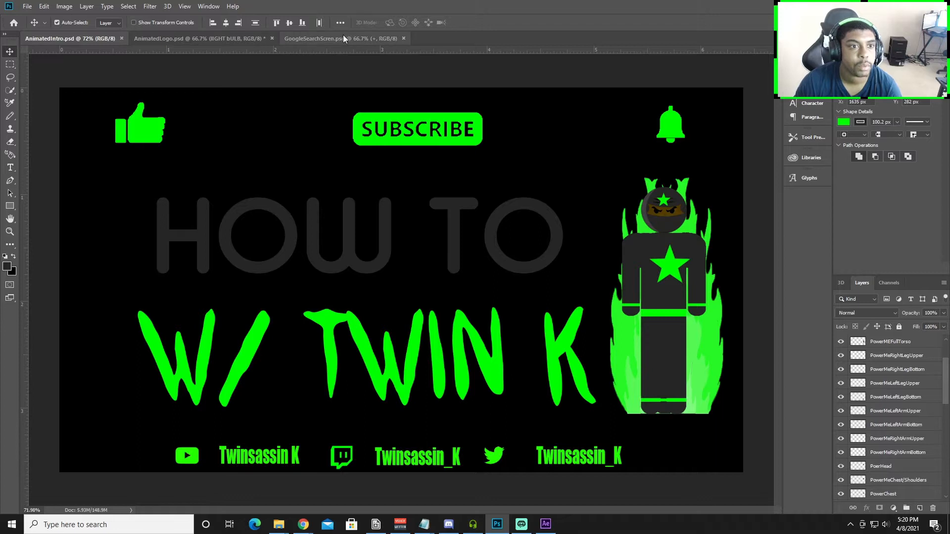
{"action": "left_click", "coordinate": [342, 39]}
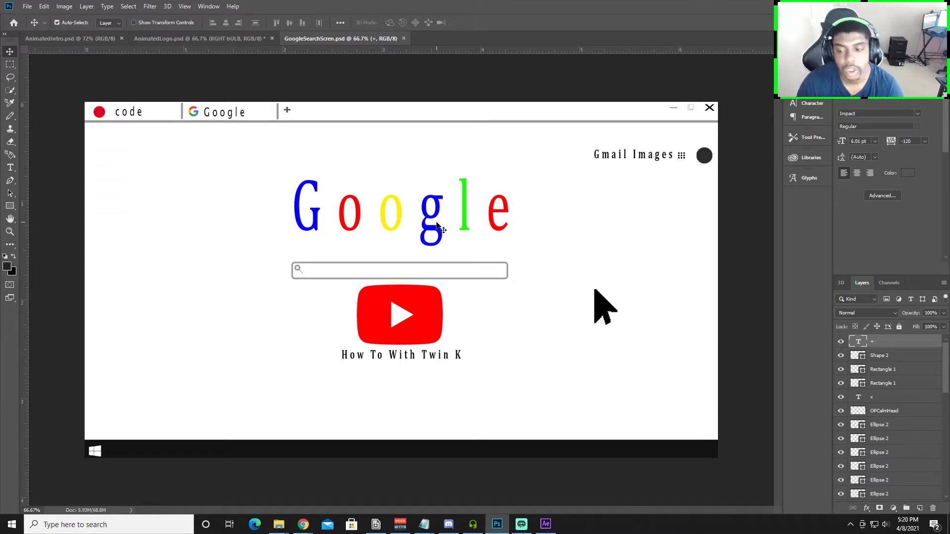
{"action": "left_click", "coordinate": [180, 38]}
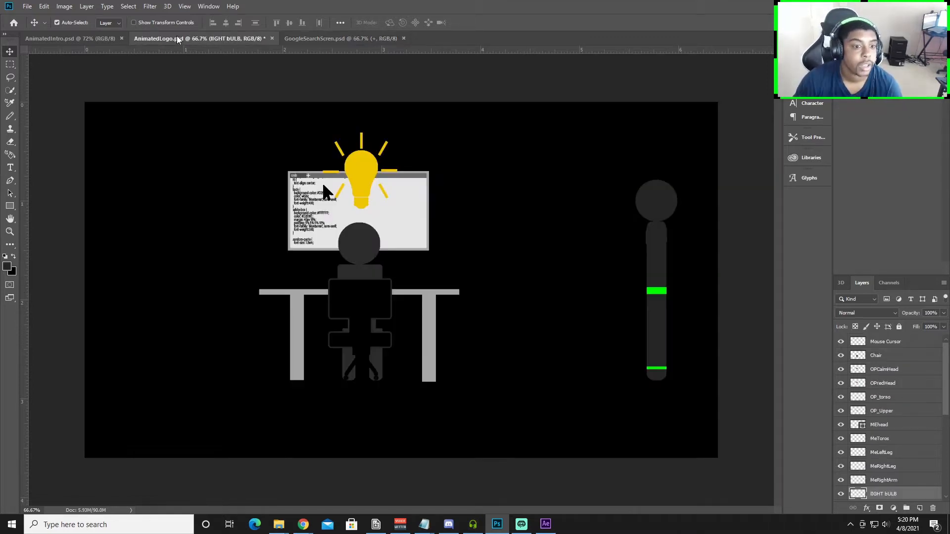
{"action": "left_click", "coordinate": [109, 38]}
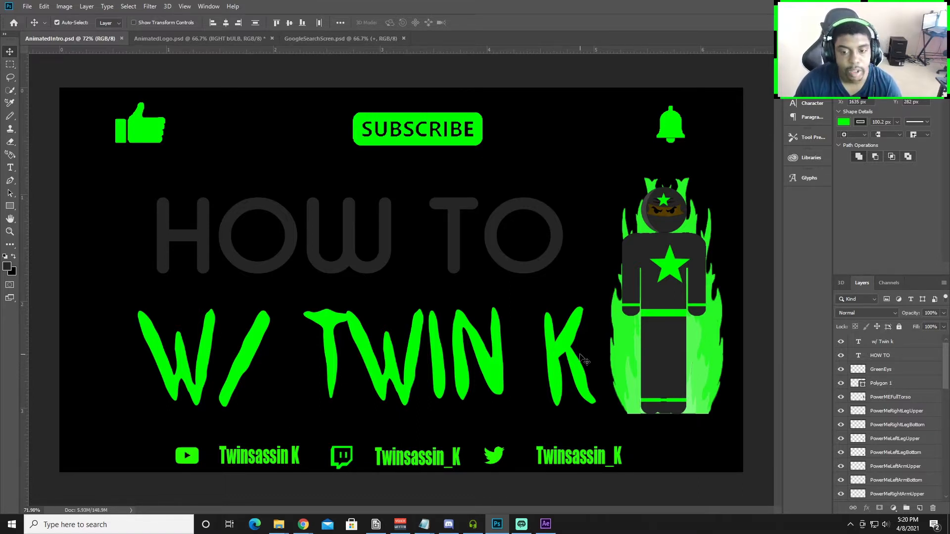
Step: Check the separate body-part layers of the ninja character by toggling the visibility of PowerMeRightArmBottom and PowerMeLeftLegBottom
{"action": "left_click", "coordinate": [638, 297]}
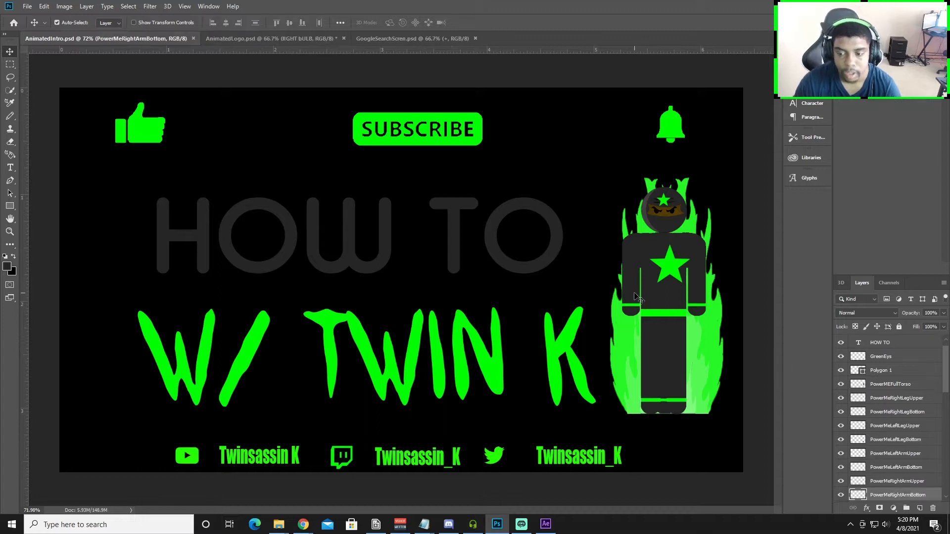
{"action": "left_click", "coordinate": [841, 482]}
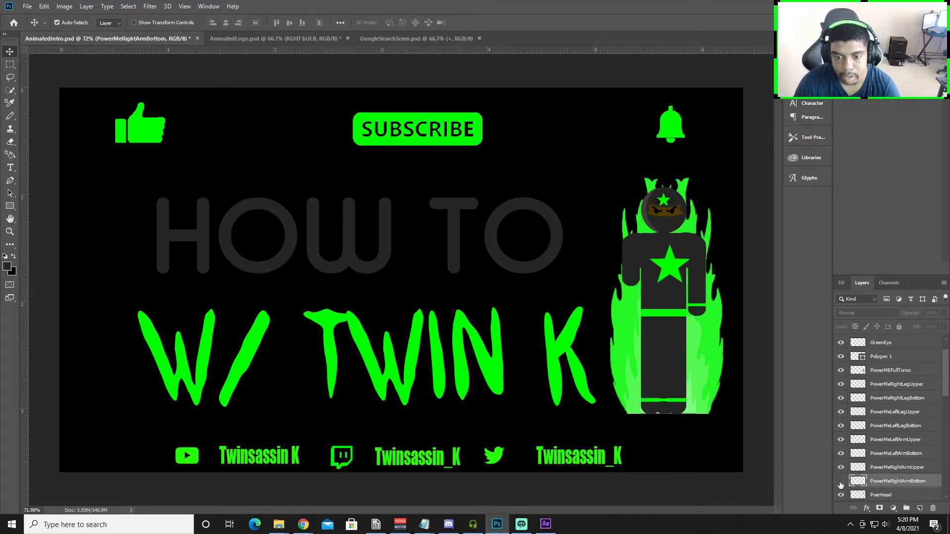
{"action": "left_click", "coordinate": [840, 482]}
{"action": "left_click", "coordinate": [841, 426]}
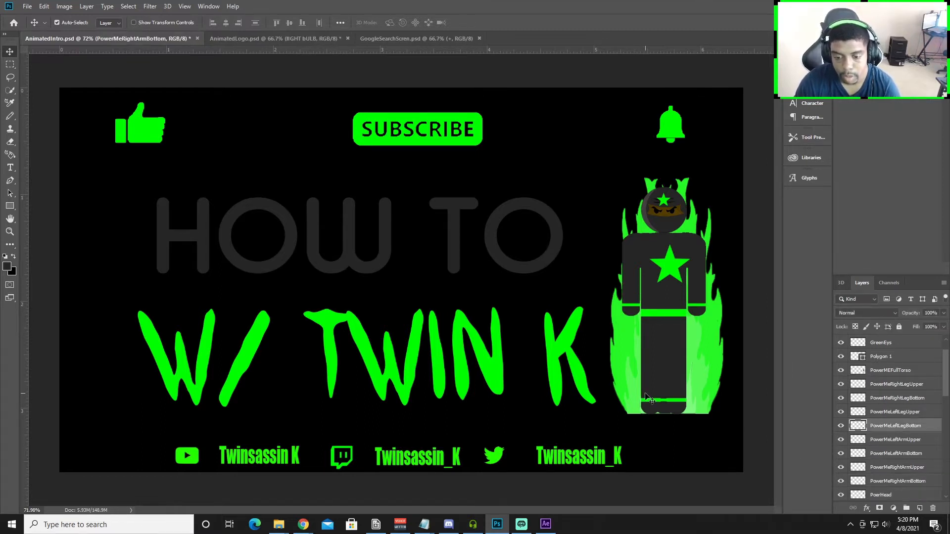
{"action": "left_click", "coordinate": [841, 427]}
{"action": "left_click", "coordinate": [841, 427]}
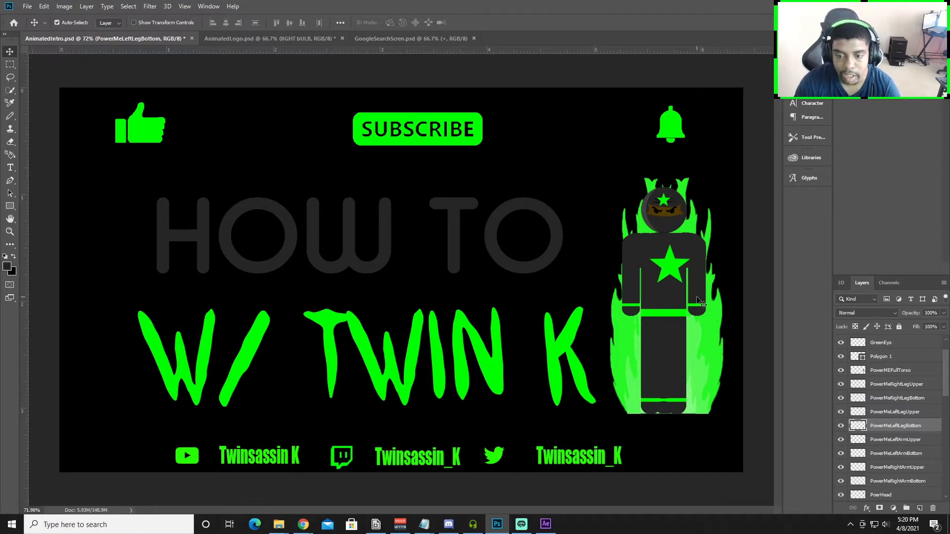
Step: Move the Photoshop window away to return to After Effects, and browse for a file import to HowToWithTwinK > IntroStuff on drive D
{"action": "left_click_drag", "start_coordinate": [836, 6], "coordinate": [0, 1]}
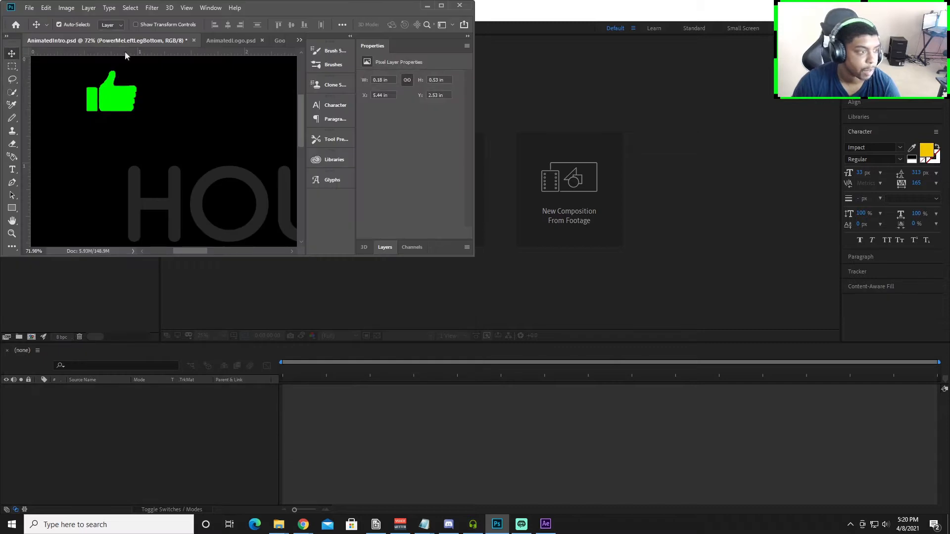
{"action": "left_click_drag", "start_coordinate": [299, 13], "coordinate": [0, 29]}
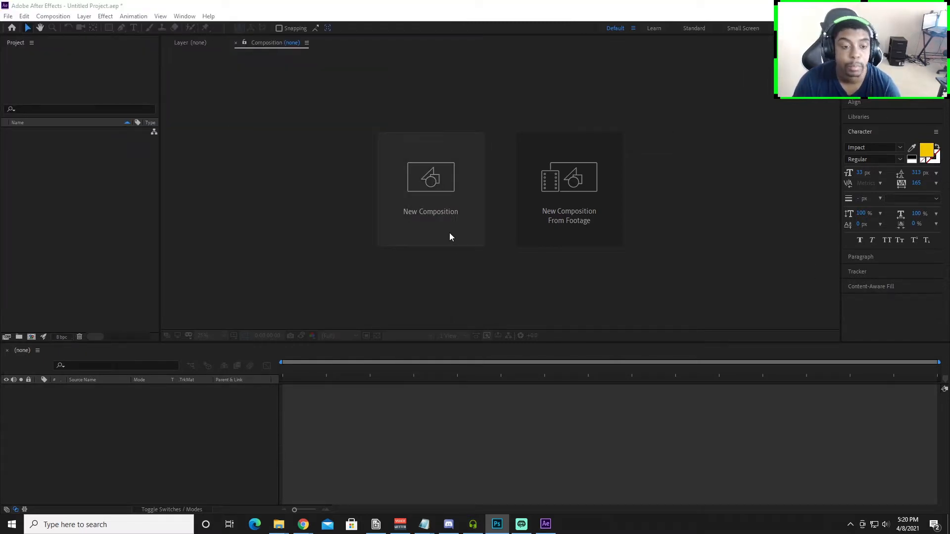
{"action": "right_click", "coordinate": [76, 156]}
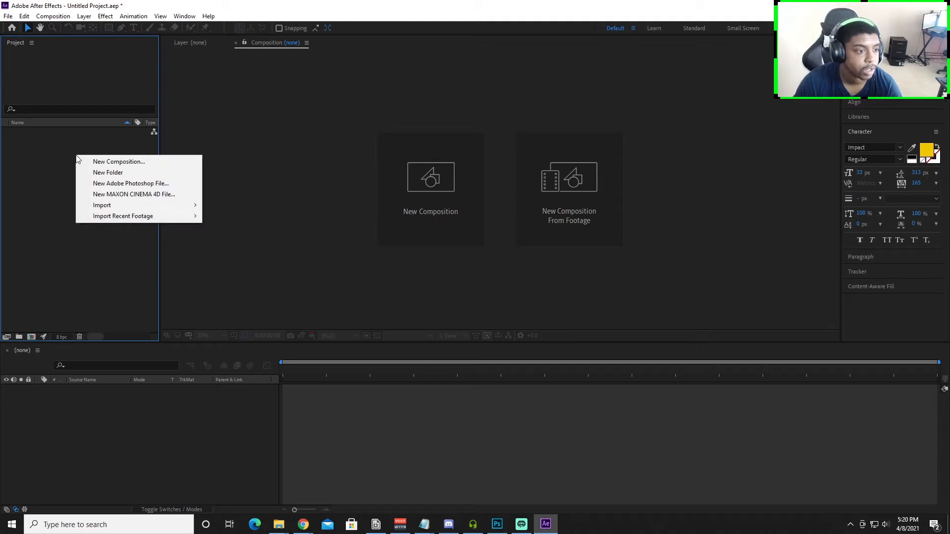
{"action": "mouse_move", "coordinate": [124, 205]}
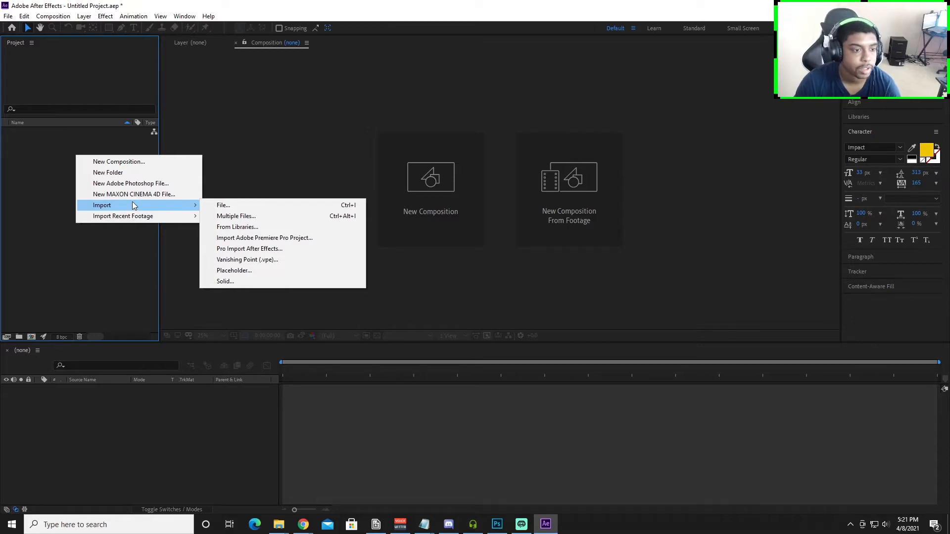
{"action": "left_click", "coordinate": [213, 205]}
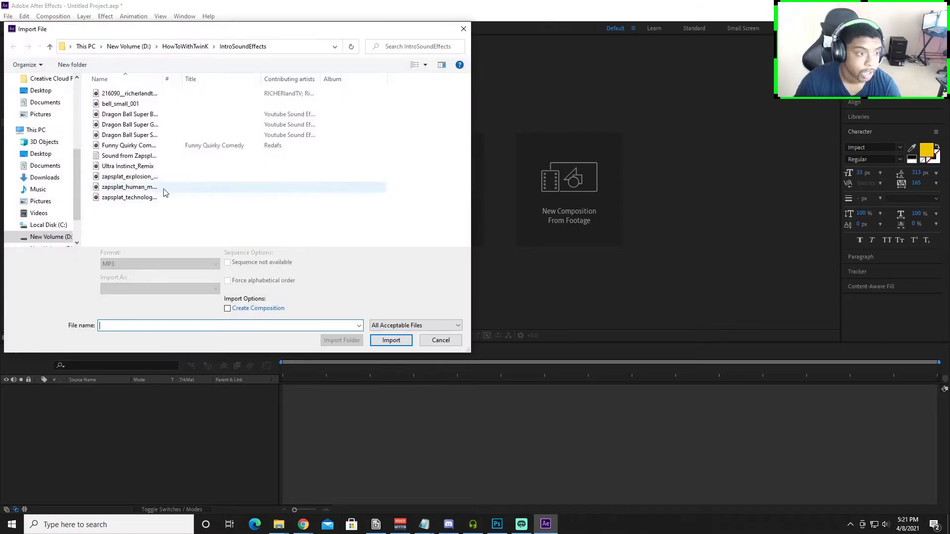
{"action": "left_click", "coordinate": [123, 47]}
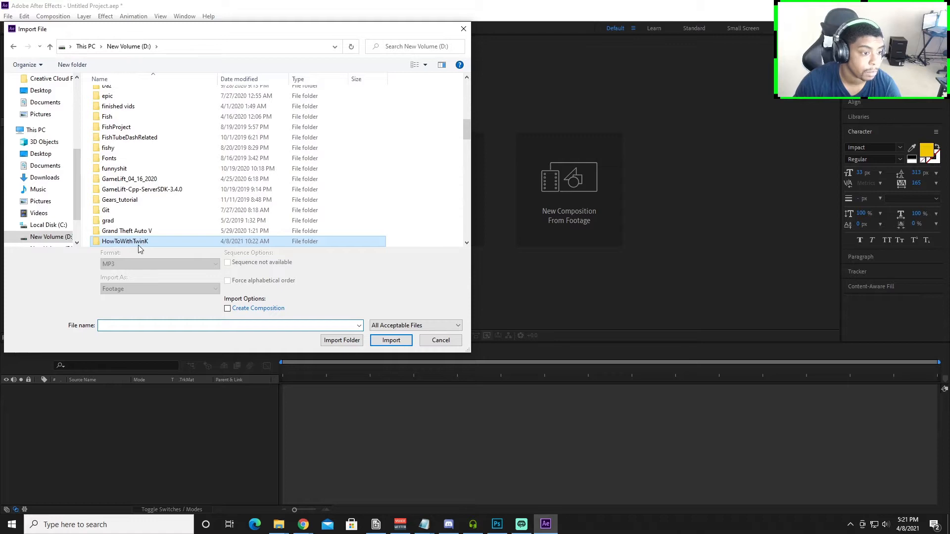
{"action": "double_click", "coordinate": [139, 242]}
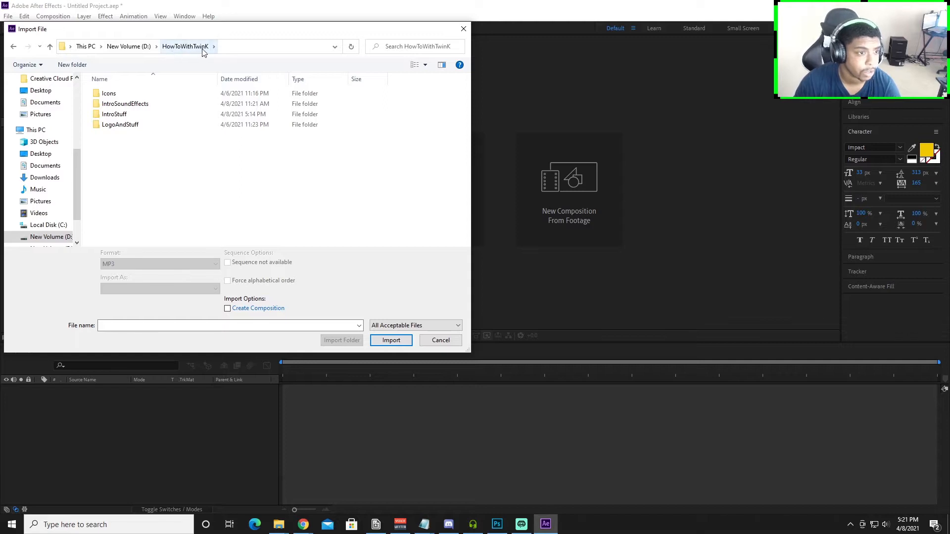
{"action": "double_click", "coordinate": [129, 114]}
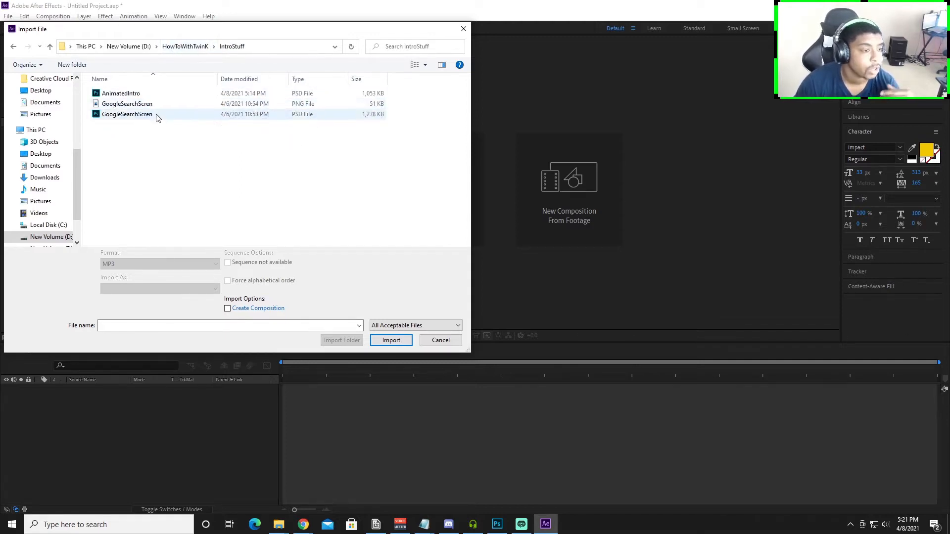
Step: Import AnimatedIntro.psd as a Composition - Retain Layer Sizes with Editable Layer Styles
{"action": "left_click", "coordinate": [133, 97]}
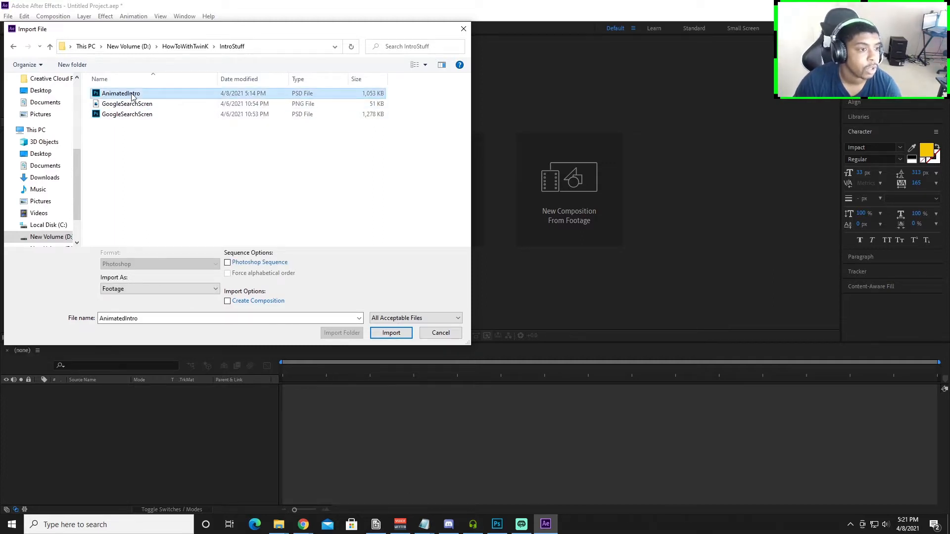
{"action": "double_click", "coordinate": [133, 97]}
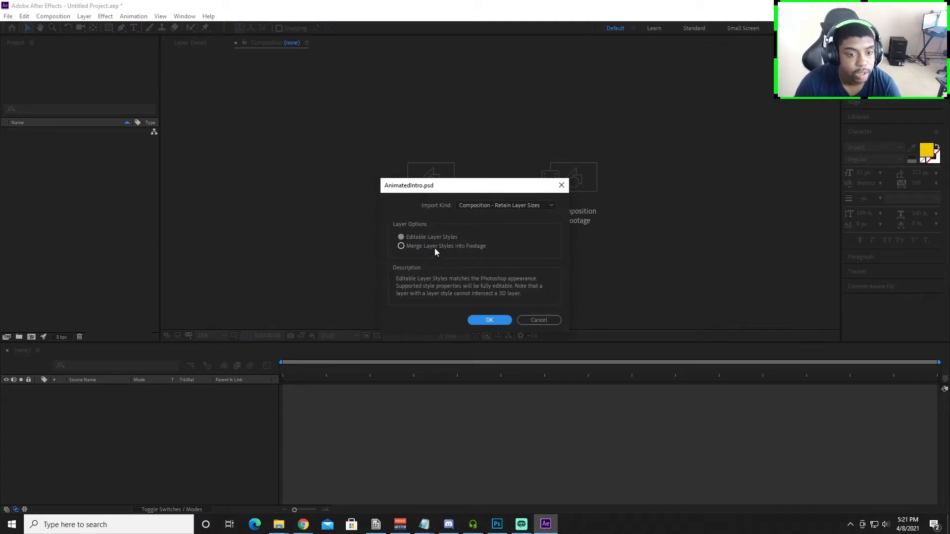
{"action": "left_click", "coordinate": [489, 320]}
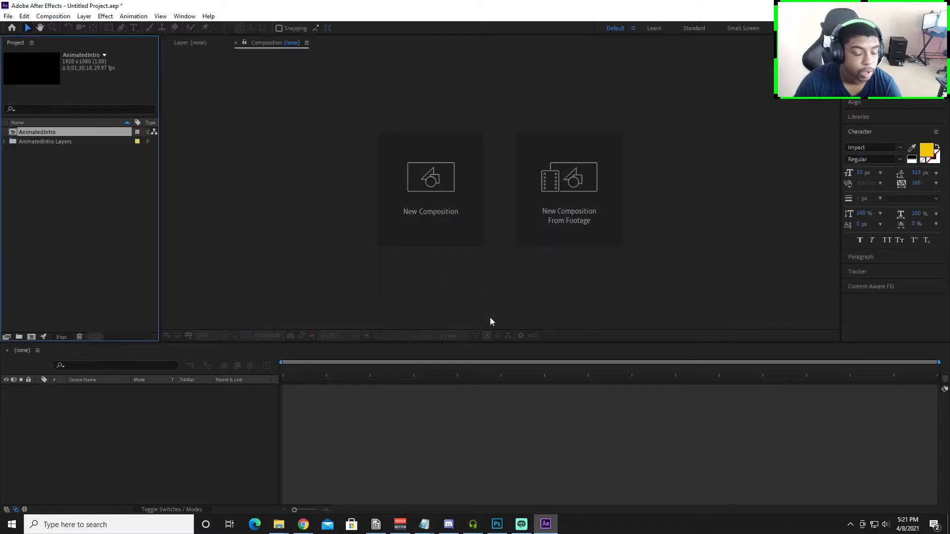
Step: Examine the imported Photoshop layers inside the AnimatedIntro Layers folder, then collapse it
{"action": "left_click", "coordinate": [38, 142]}
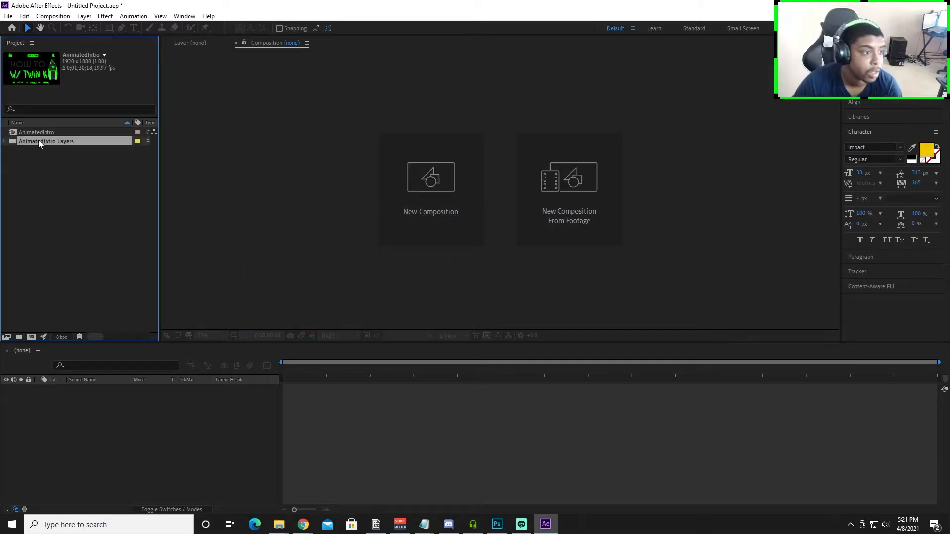
{"action": "left_click", "coordinate": [5, 142]}
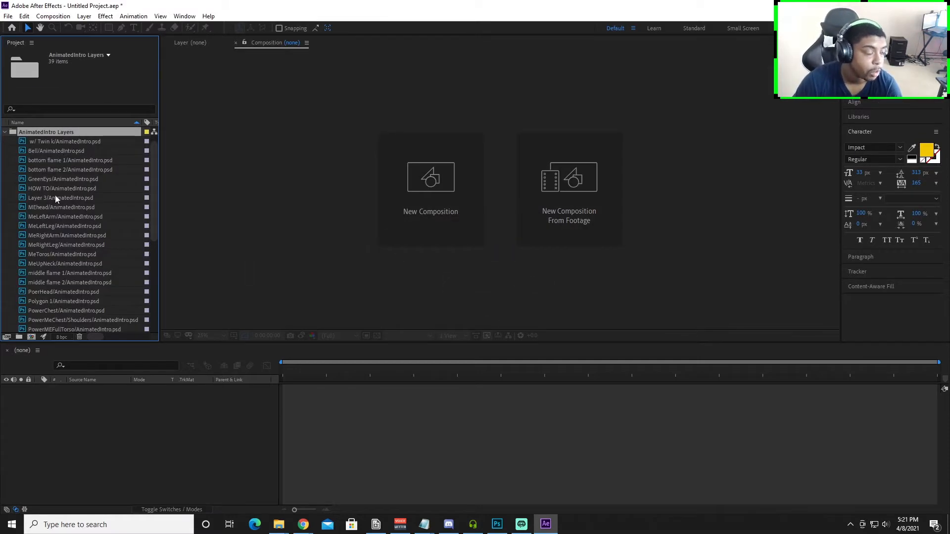
{"action": "scroll", "coordinate": [65, 267], "scroll_direction": "up", "scroll_amount": 1}
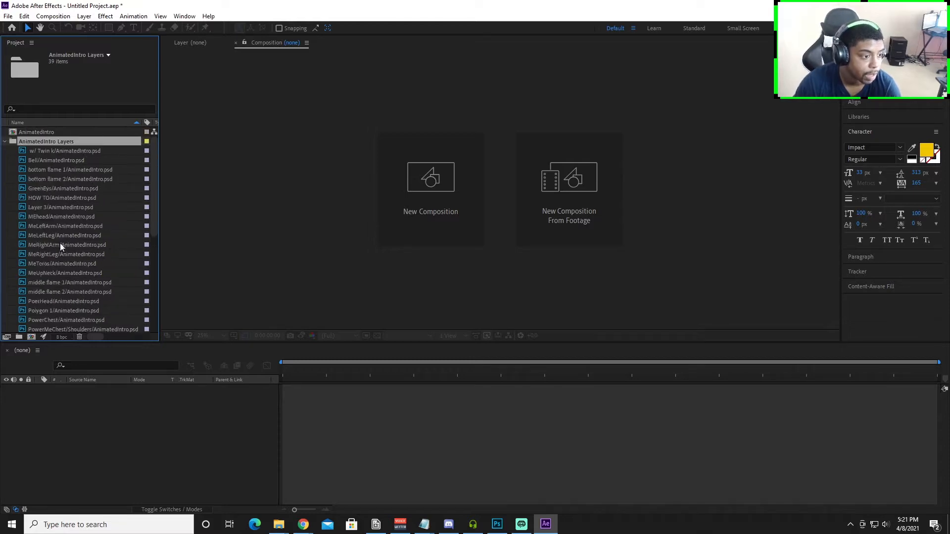
{"action": "left_click", "coordinate": [5, 142]}
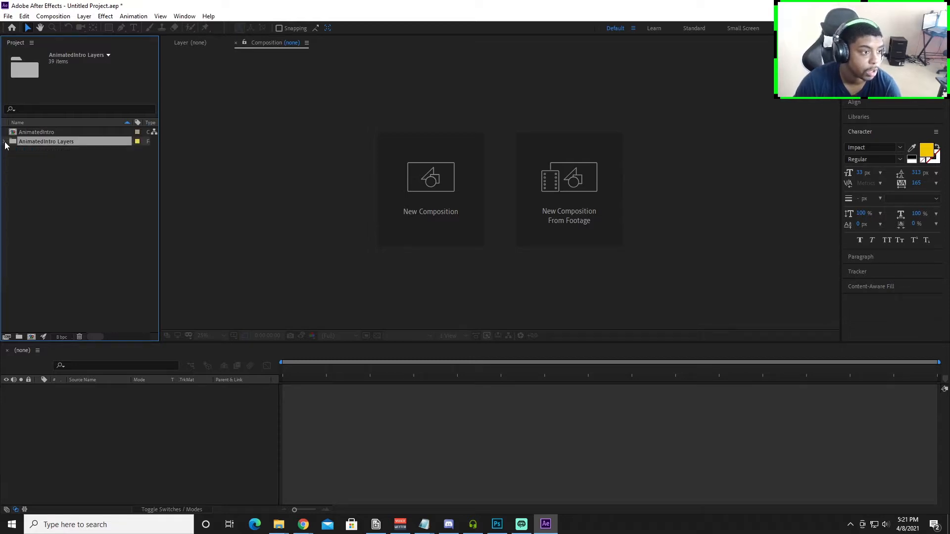
Step: Import the GoogleSearchScren PSD file as a Composition - Retain Layer Sizes with Editable Layer Styles
{"action": "right_click", "coordinate": [48, 155]}
{"action": "left_click", "coordinate": [197, 203]}
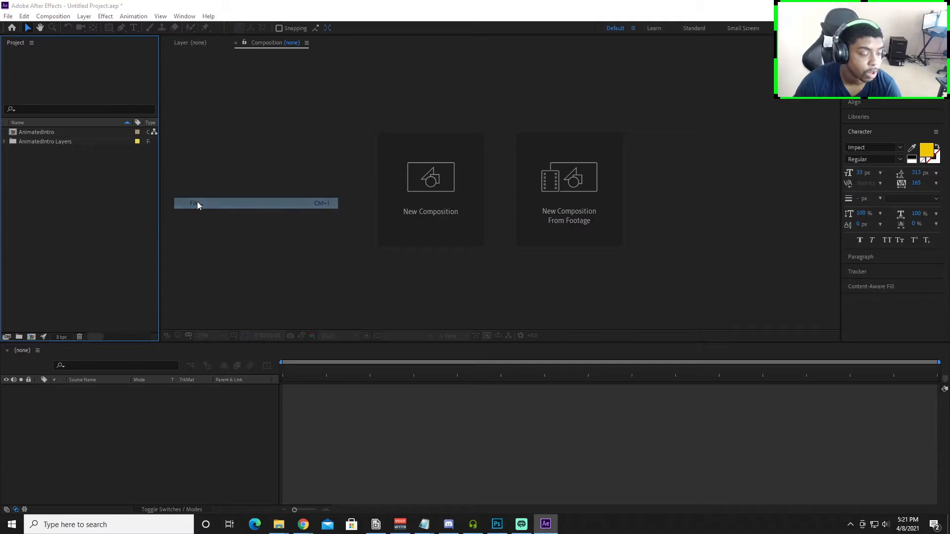
{"action": "left_click", "coordinate": [144, 119]}
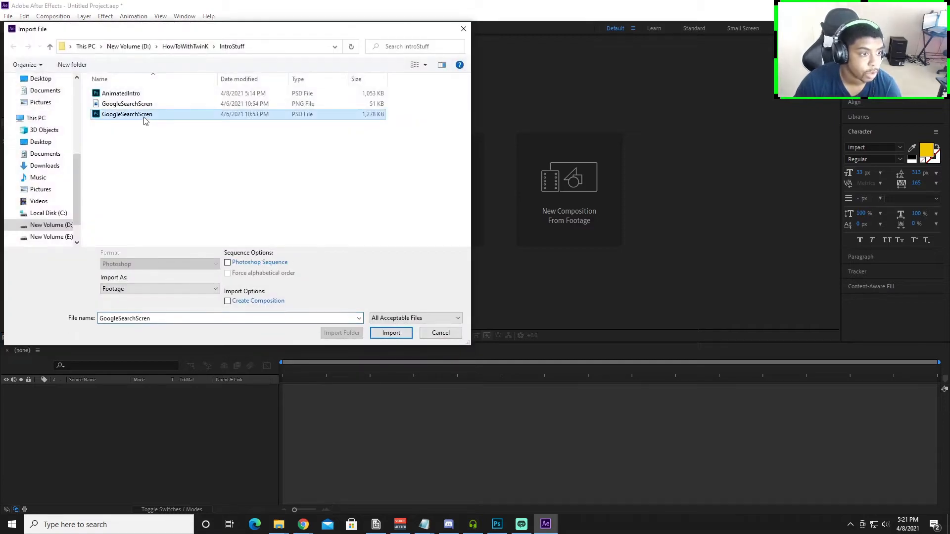
{"action": "left_click", "coordinate": [389, 332]}
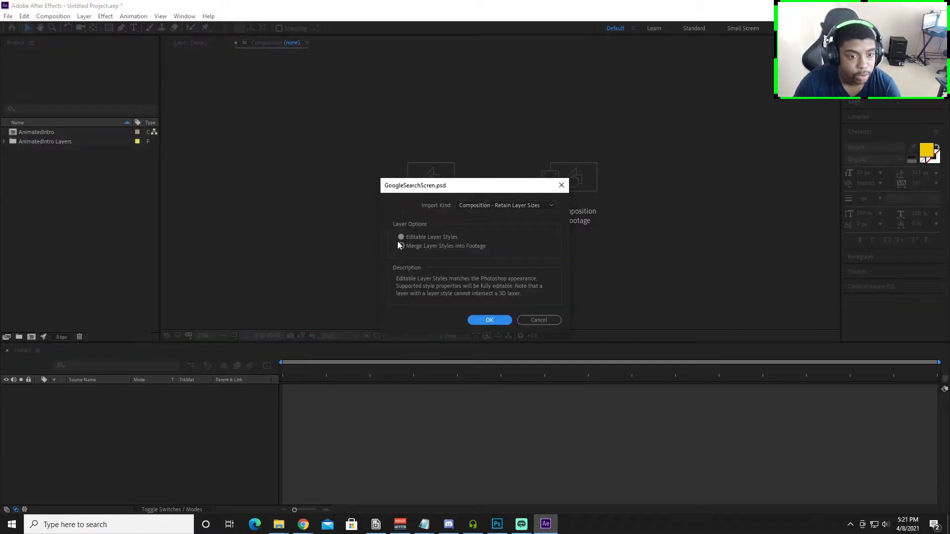
{"action": "left_click", "coordinate": [488, 320]}
{"action": "left_click", "coordinate": [55, 178]}
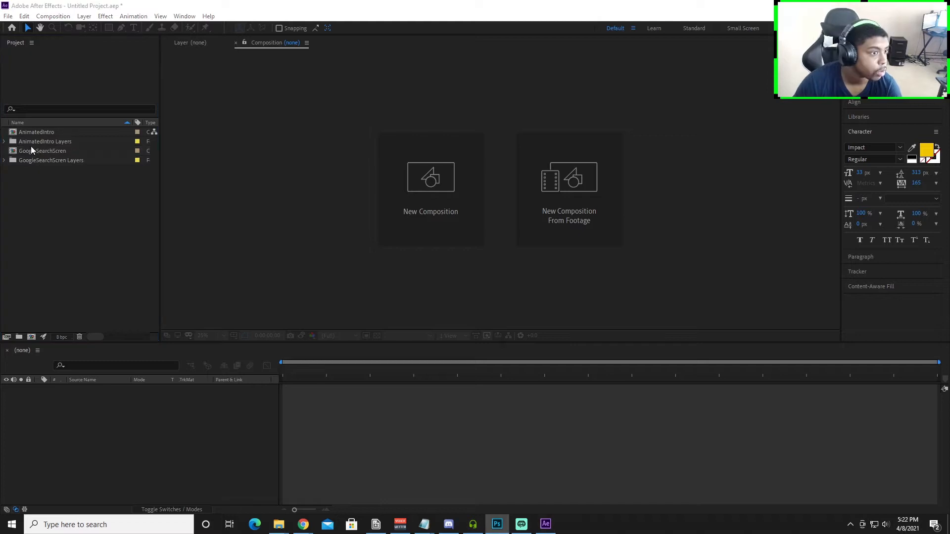
Step: Import AnimatedLogo.psd from the HowToWithTwinK > LogoAndStuff folder as a Composition - Retain Layer Sizes with Editable Layer Styles
{"action": "right_click", "coordinate": [37, 199]}
{"action": "mouse_move", "coordinate": [109, 246]}
{"action": "left_click", "coordinate": [184, 247]}
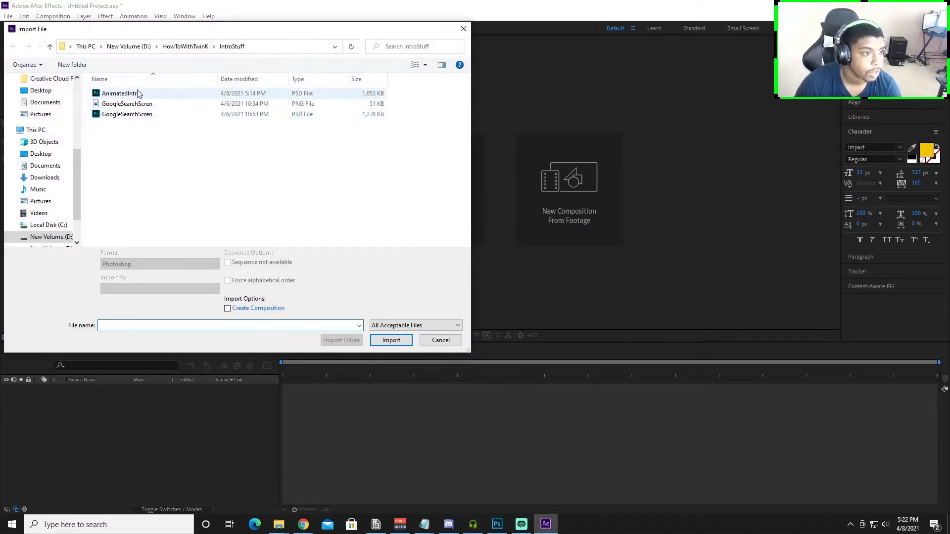
{"action": "left_click", "coordinate": [183, 47]}
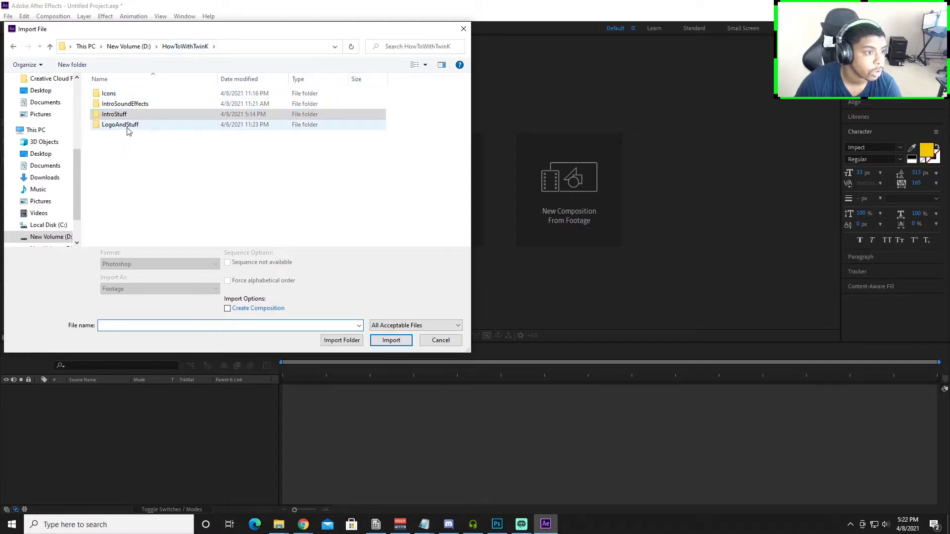
{"action": "double_click", "coordinate": [126, 125]}
{"action": "double_click", "coordinate": [122, 94]}
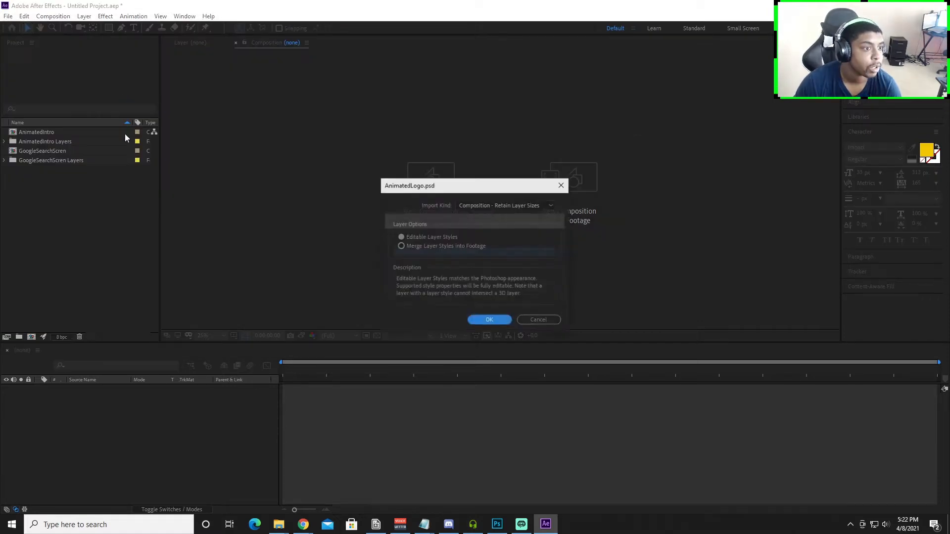
{"action": "left_click", "coordinate": [489, 319]}
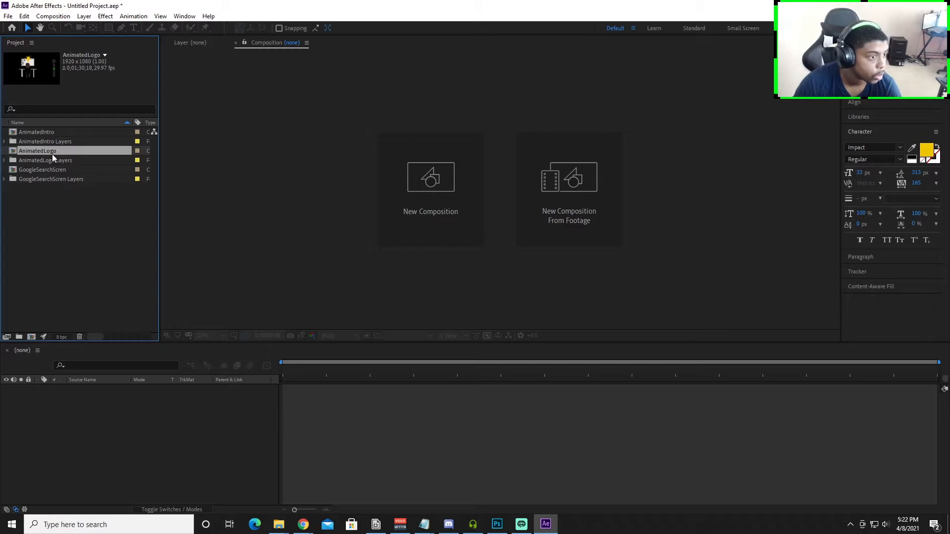
Step: Place the AnimatedLogo composition in the empty timeline to nest it inside a new composition
{"action": "left_click_drag", "start_coordinate": [52, 153], "coordinate": [113, 394]}
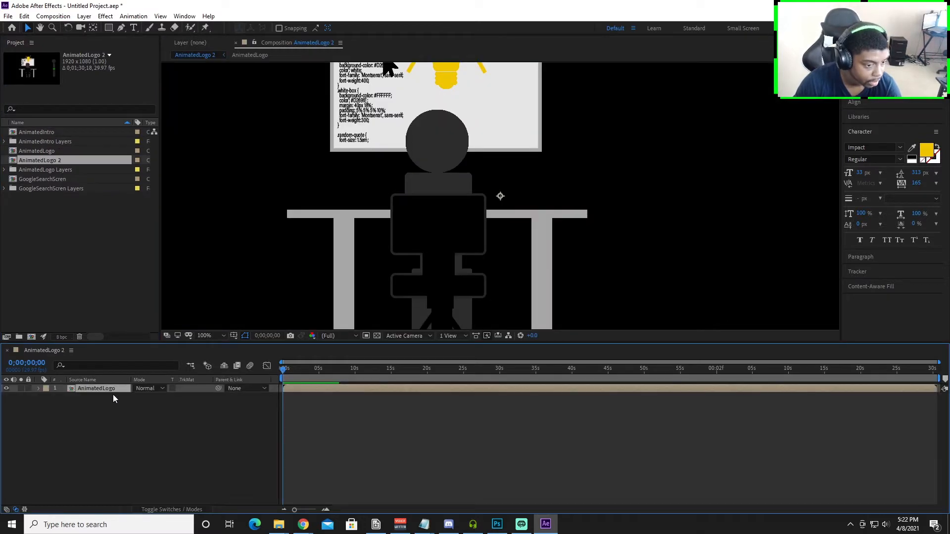
{"action": "scroll", "coordinate": [351, 227], "scroll_direction": "down", "scroll_amount": 4}
{"action": "scroll", "coordinate": [231, 232], "scroll_direction": "up", "scroll_amount": 4}
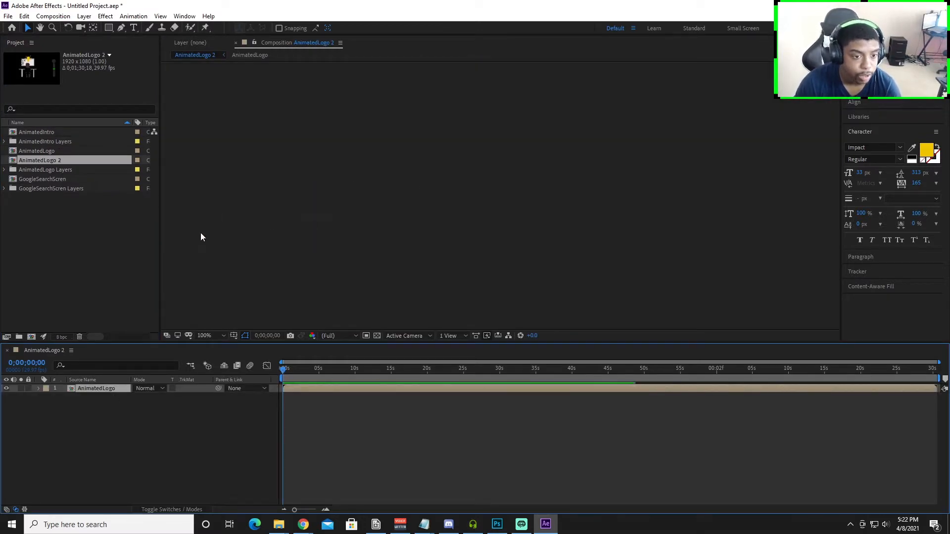
{"action": "scroll", "coordinate": [233, 265], "scroll_direction": "down", "scroll_amount": 4}
{"action": "scroll", "coordinate": [207, 249], "scroll_direction": "down", "scroll_amount": 4}
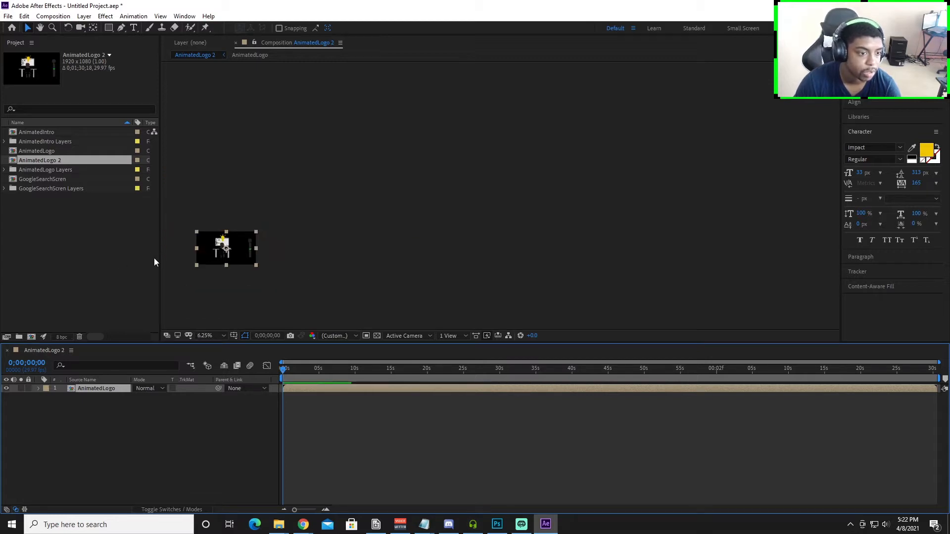
{"action": "scroll", "coordinate": [176, 260], "scroll_direction": "up", "scroll_amount": 2}
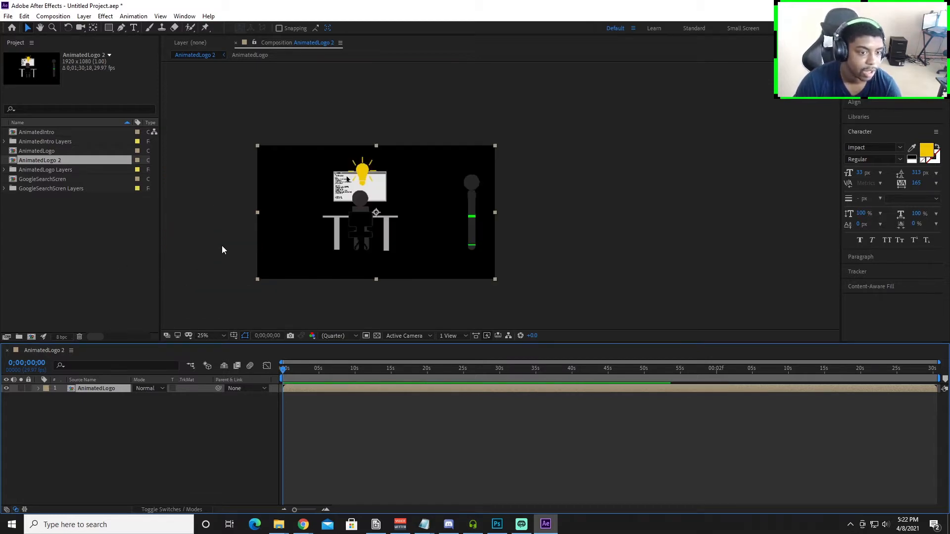
{"action": "scroll", "coordinate": [223, 250], "scroll_direction": "up", "scroll_amount": 1}
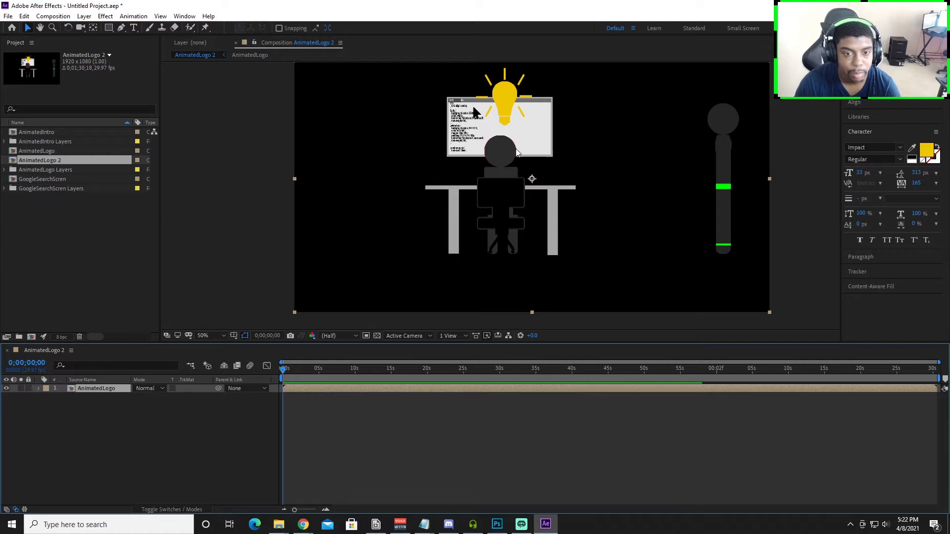
Step: Examine the AnimatedLogo artwork up close and as a whole, with the full frame centred in the viewer
{"action": "scroll", "coordinate": [515, 159], "scroll_direction": "up", "scroll_amount": 2}
{"action": "scroll", "coordinate": [495, 161], "scroll_direction": "down", "scroll_amount": 1}
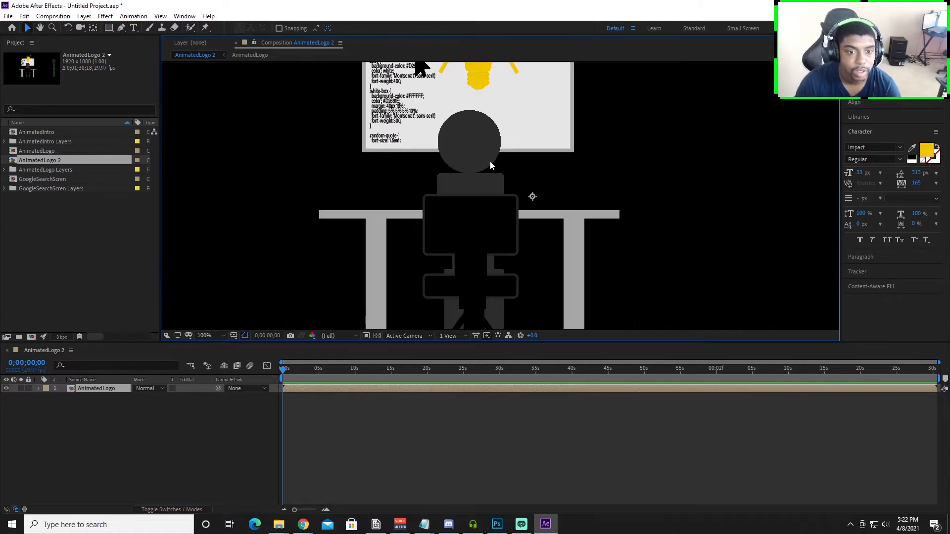
{"action": "scroll", "coordinate": [490, 166], "scroll_direction": "down", "scroll_amount": 1}
{"action": "scroll", "coordinate": [498, 178], "scroll_direction": "down", "scroll_amount": 6}
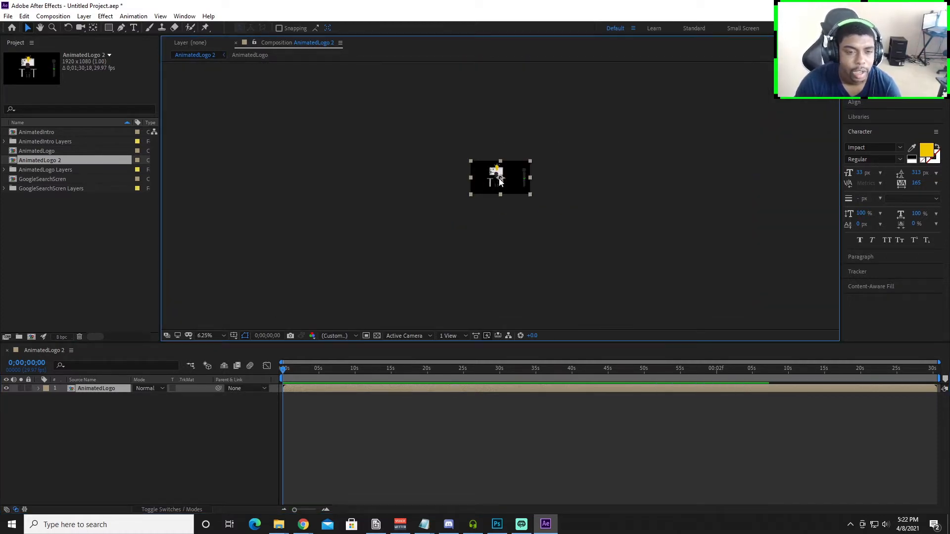
{"action": "scroll", "coordinate": [530, 181], "scroll_direction": "up", "scroll_amount": 4}
{"action": "scroll", "coordinate": [197, 167], "scroll_direction": "down", "scroll_amount": 2}
{"action": "scroll", "coordinate": [164, 156], "scroll_direction": "up", "scroll_amount": 6}
{"action": "scroll", "coordinate": [164, 157], "scroll_direction": "down", "scroll_amount": 2}
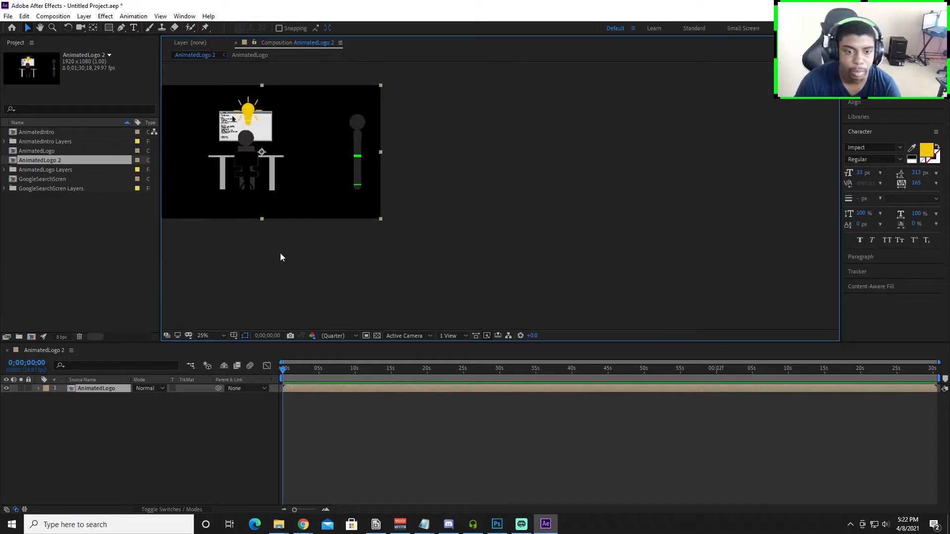
{"action": "key", "text": "h"}
{"action": "left_click_drag", "start_coordinate": [236, 255], "coordinate": [333, 282]}
{"action": "key", "text": "v"}
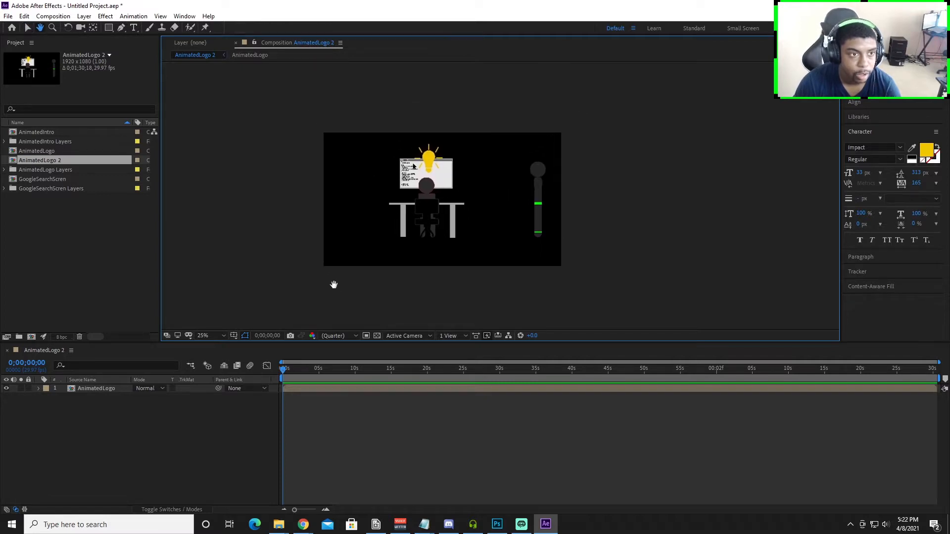
{"action": "left_click", "coordinate": [322, 265]}
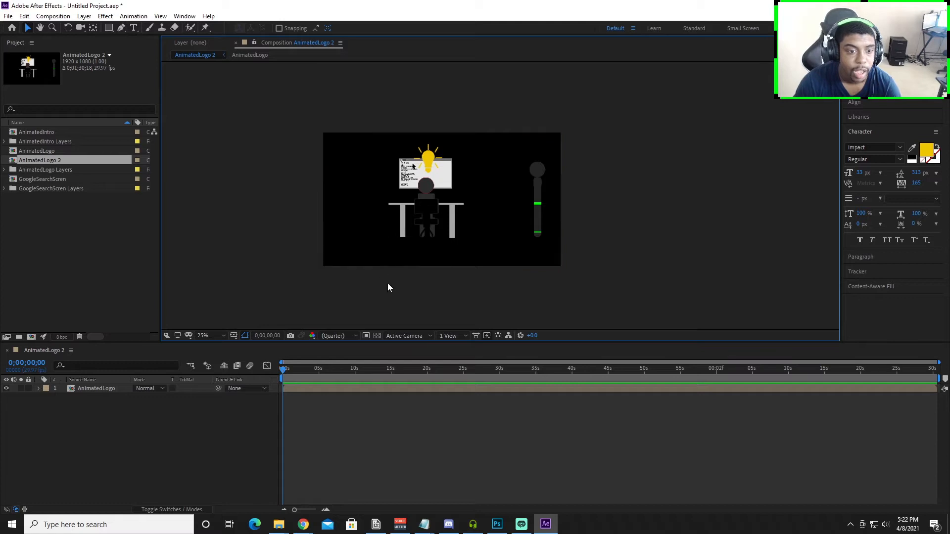
{"action": "key", "text": "comma"}
{"action": "scroll", "coordinate": [485, 207], "scroll_direction": "up", "scroll_amount": 4}
{"action": "scroll", "coordinate": [476, 211], "scroll_direction": "down", "scroll_amount": 2}
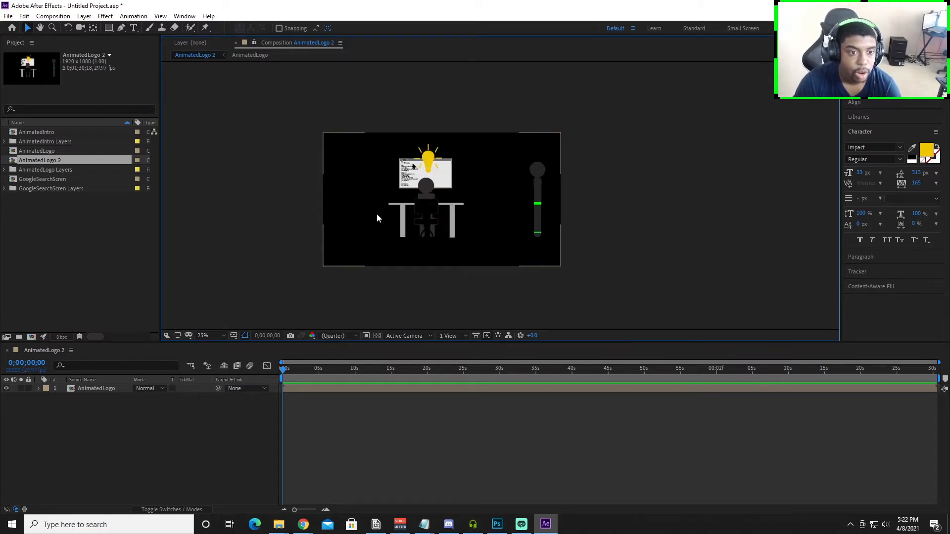
Step: Import all the audio files from the HowToWithTwinK > IntroSoundEffects folder as footage
{"action": "right_click", "coordinate": [61, 203]}
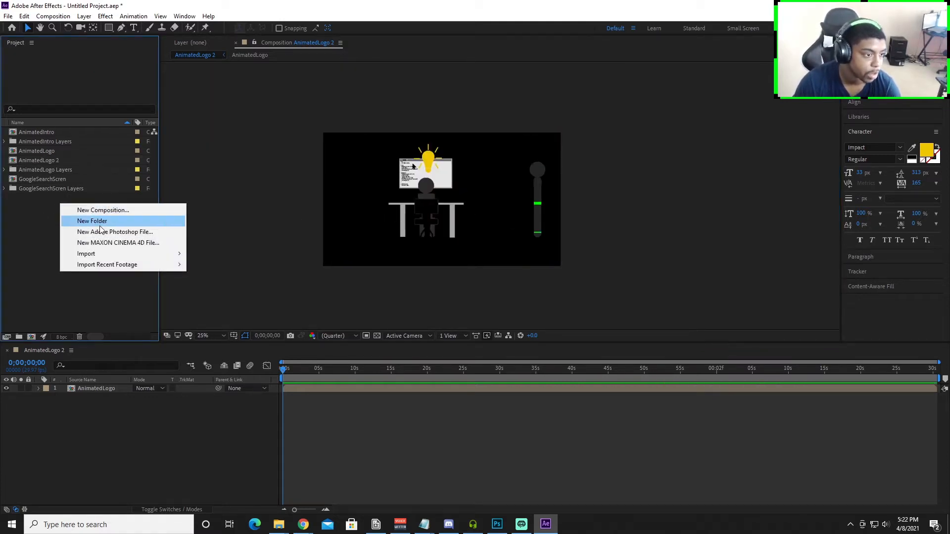
{"action": "mouse_move", "coordinate": [148, 253]}
{"action": "left_click", "coordinate": [247, 253]}
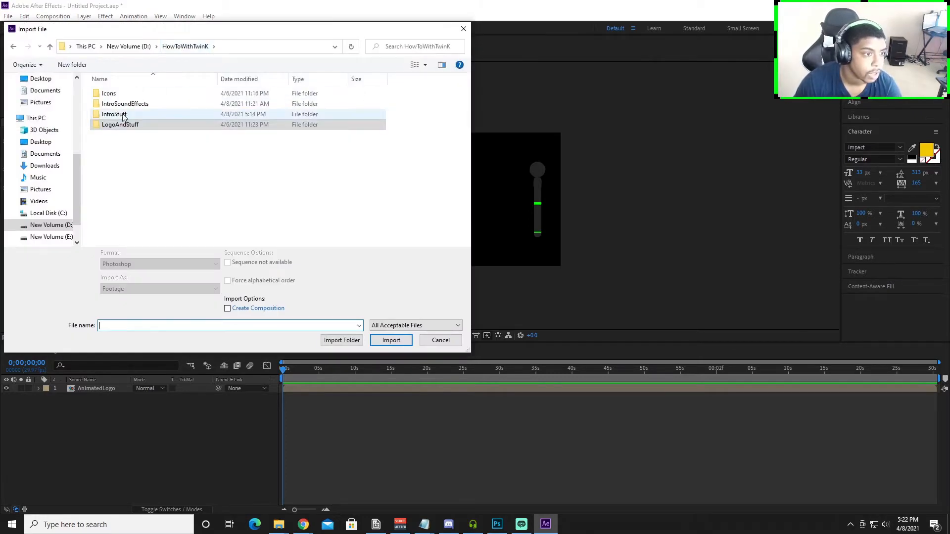
{"action": "double_click", "coordinate": [128, 105]}
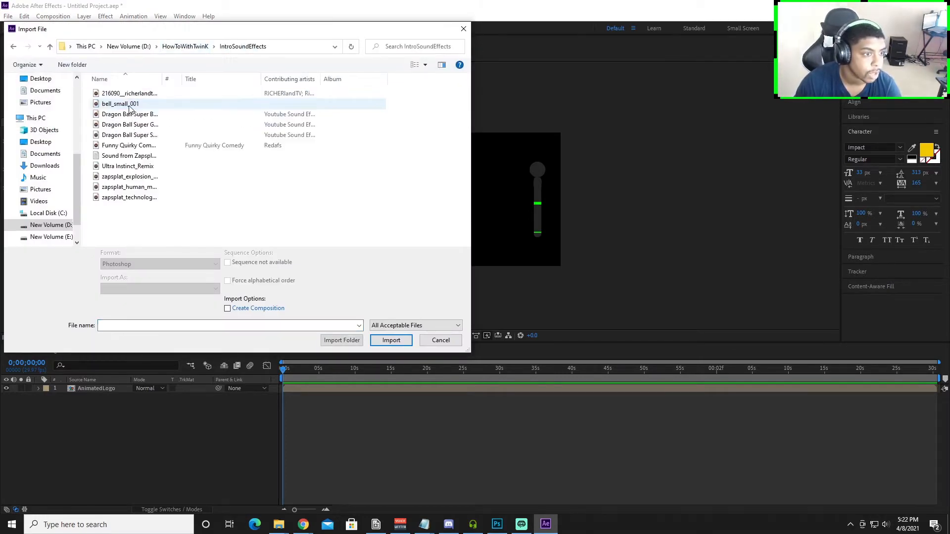
{"action": "left_click", "coordinate": [135, 96]}
{"action": "left_click", "coordinate": [129, 197], "text": "shift"}
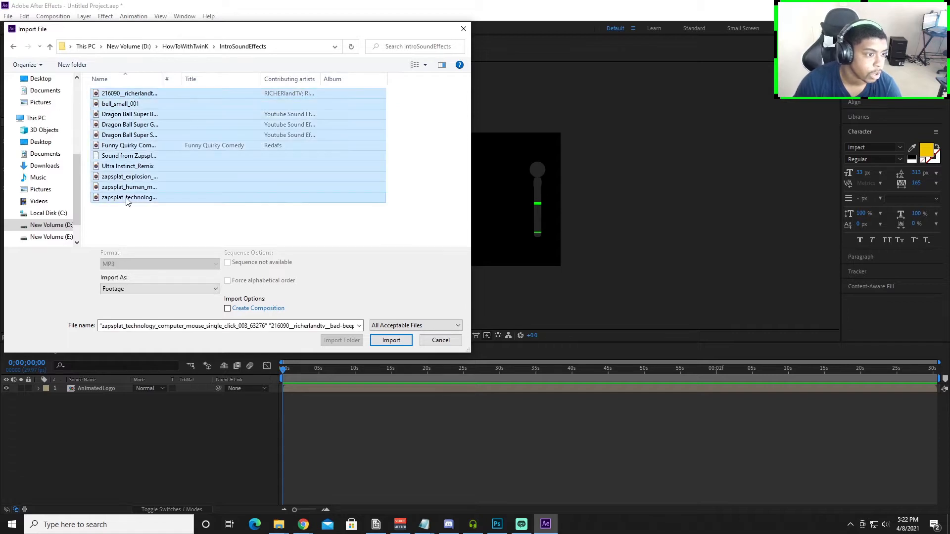
{"action": "left_click", "coordinate": [133, 156], "text": "ctrl"}
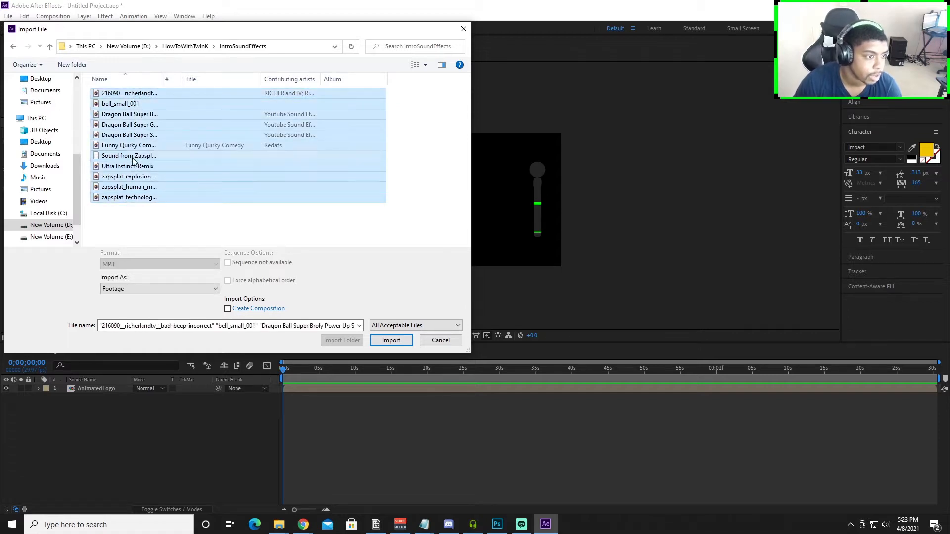
{"action": "left_click", "coordinate": [390, 340]}
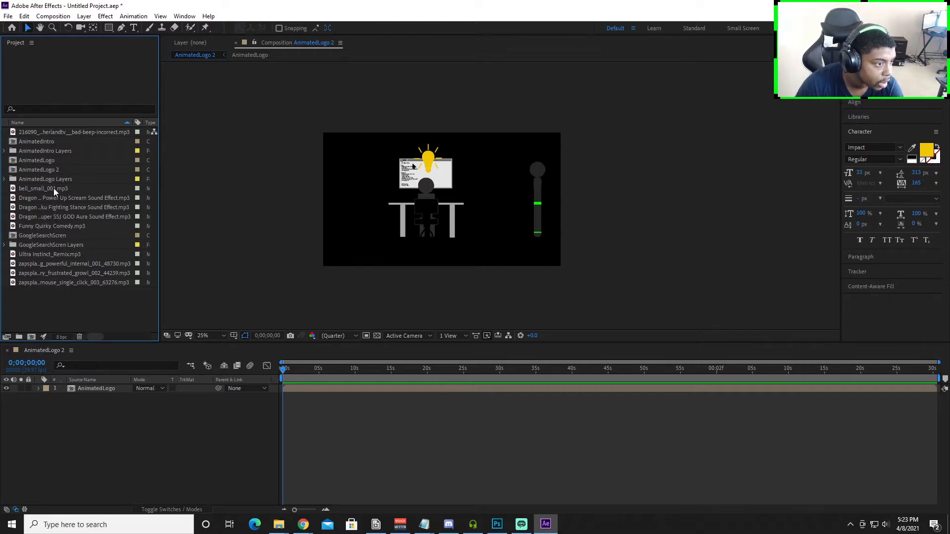
Step: Add Funny Quirky Comedy.mp3 below the AnimatedLogo layer in the timeline and play a preview of it
{"action": "left_click", "coordinate": [57, 226]}
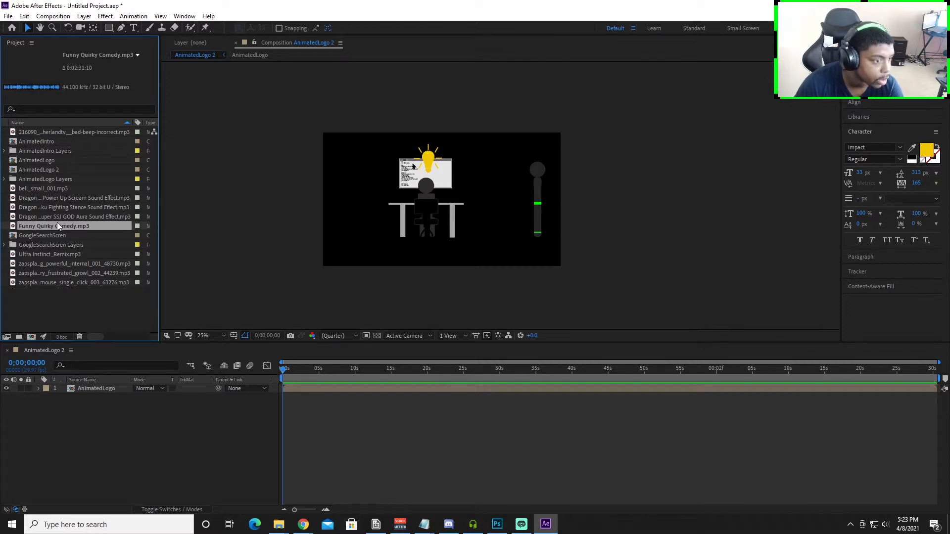
{"action": "left_click_drag", "start_coordinate": [58, 227], "coordinate": [70, 414]}
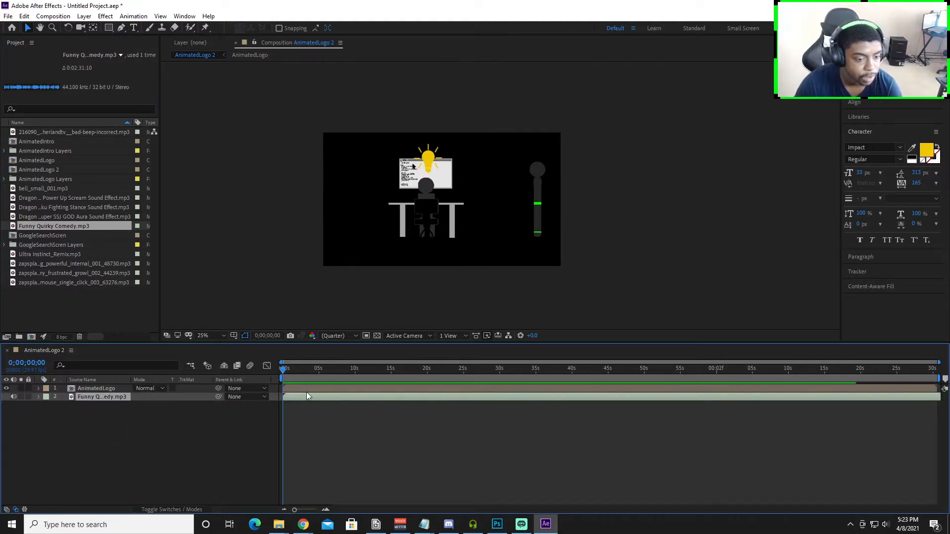
{"action": "key", "text": "space"}
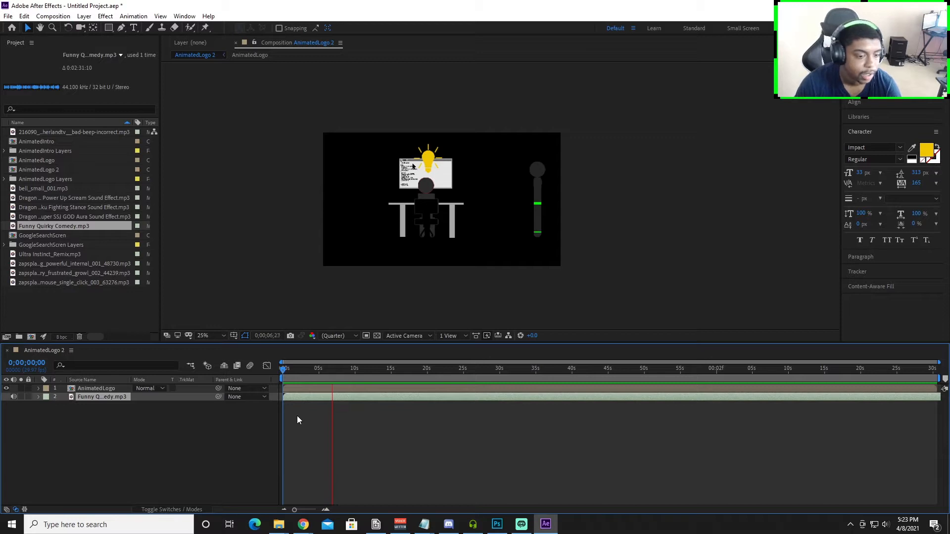
{"action": "key", "text": "space"}
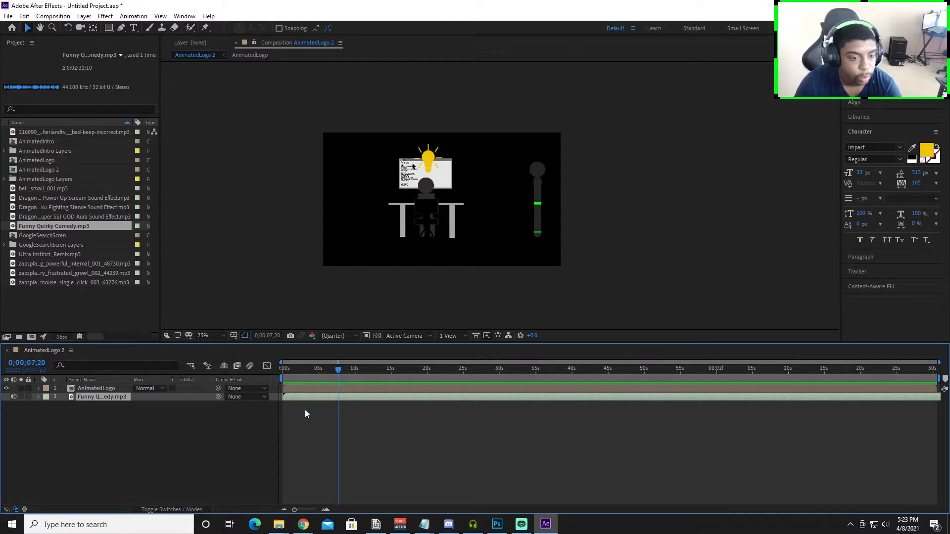
Step: Reveal the audio properties of the music layer and the transform properties of the AnimatedLogo layer
{"action": "scroll", "coordinate": [321, 219], "scroll_direction": "up", "scroll_amount": 3}
{"action": "scroll", "coordinate": [468, 218], "scroll_direction": "down", "scroll_amount": 3}
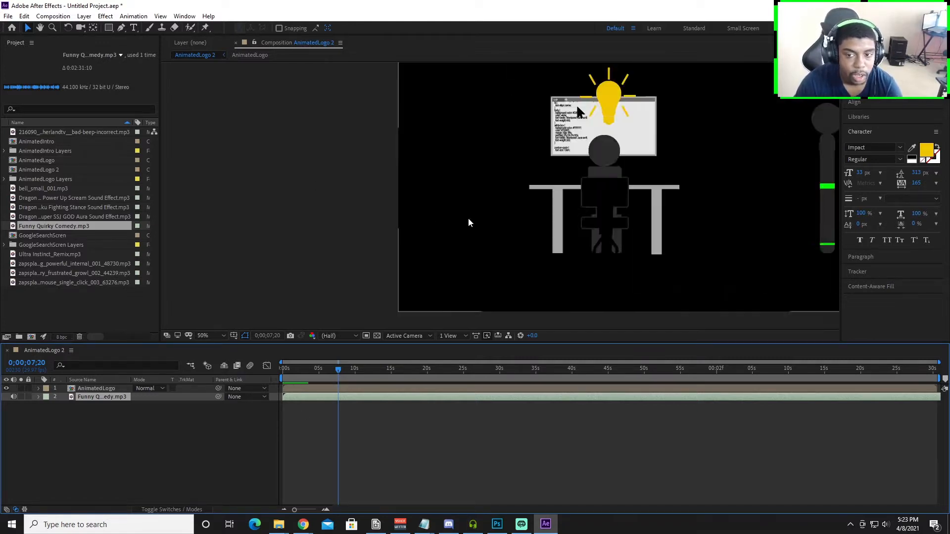
{"action": "left_click", "coordinate": [650, 190]}
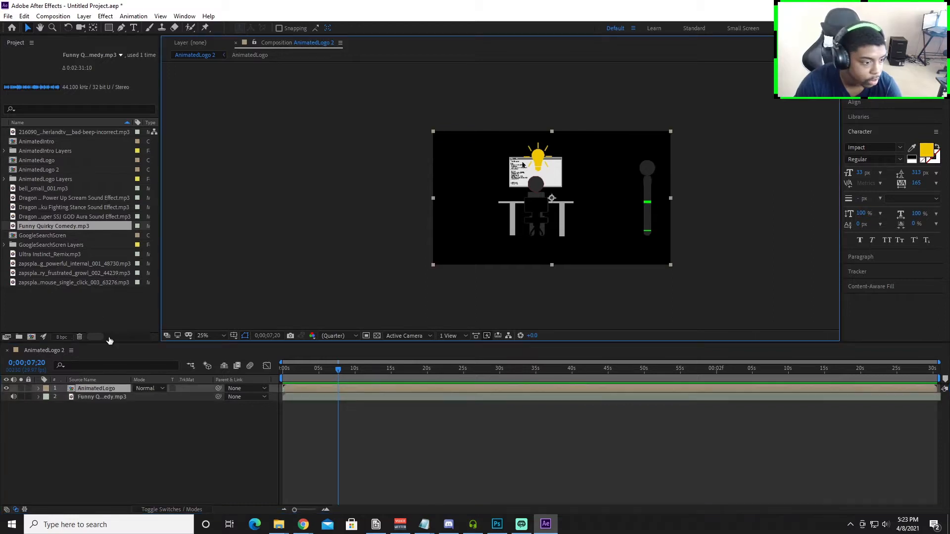
{"action": "left_click", "coordinate": [38, 398]}
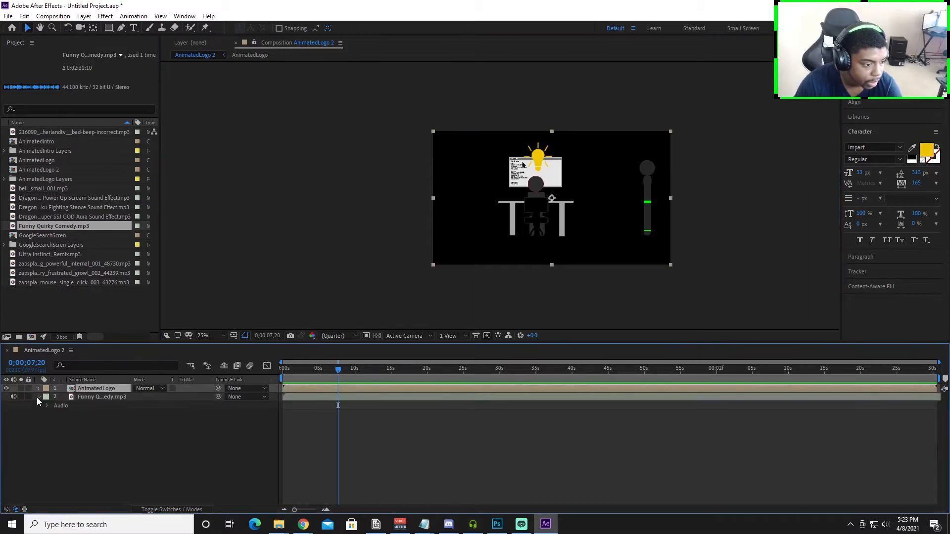
{"action": "left_click", "coordinate": [38, 389]}
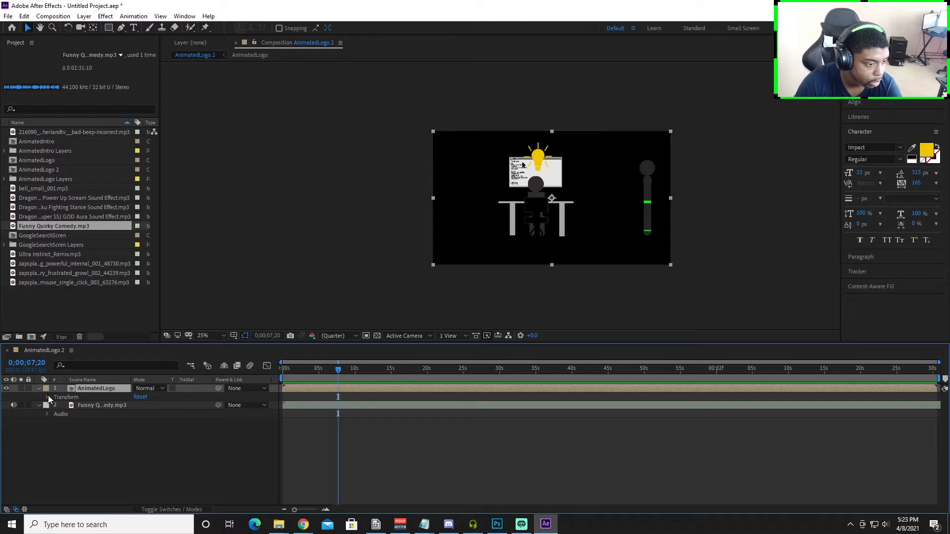
{"action": "left_click", "coordinate": [47, 397]}
Step: Open the nested AnimatedLogo composition and look through its individual Photoshop layers
{"action": "double_click", "coordinate": [82, 388]}
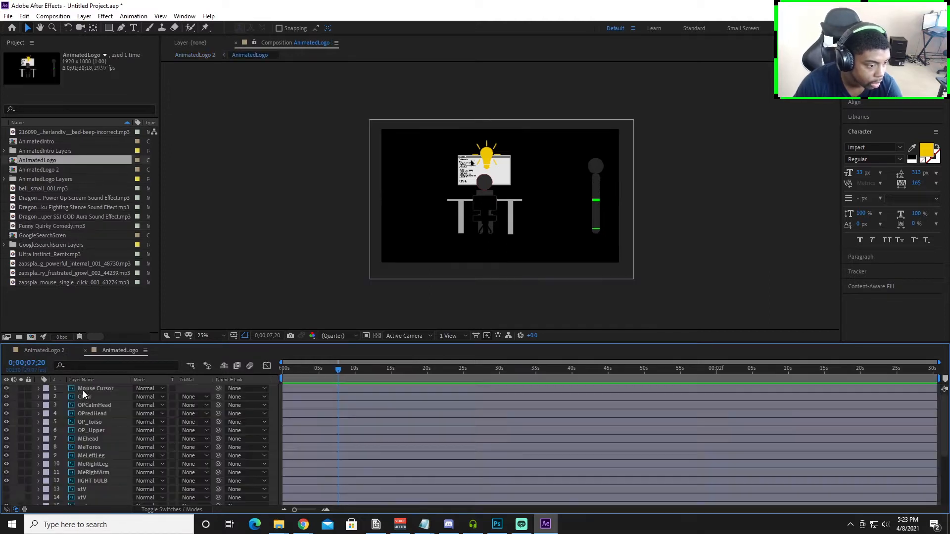
{"action": "scroll", "coordinate": [119, 433], "scroll_direction": "down", "scroll_amount": 4}
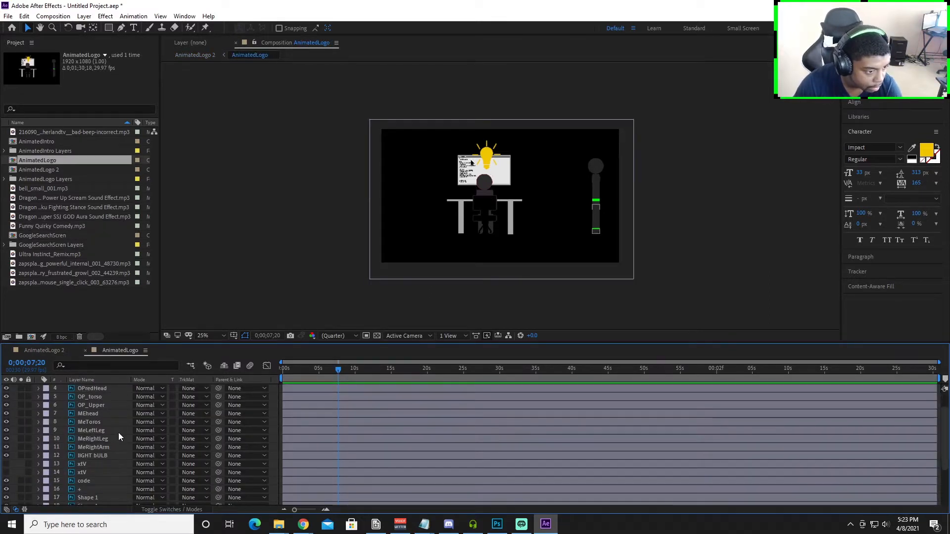
{"action": "scroll", "coordinate": [119, 435], "scroll_direction": "up", "scroll_amount": 4}
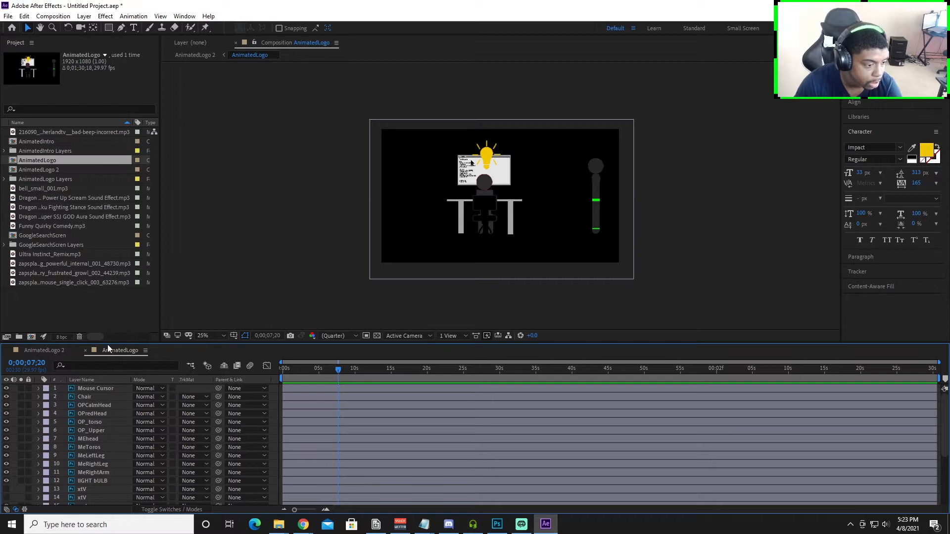
{"action": "scroll", "coordinate": [133, 415], "scroll_direction": "down", "scroll_amount": 4}
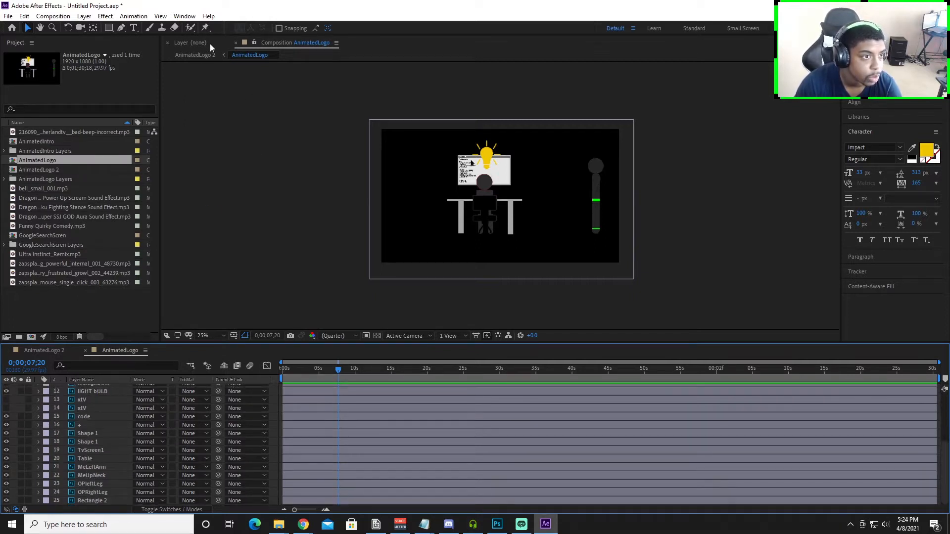
Step: Begin a new composition from the AnimatedLogo 2 timeline and set its duration to 0;03;30;18
{"action": "left_click", "coordinate": [49, 318]}
{"action": "left_click", "coordinate": [41, 350]}
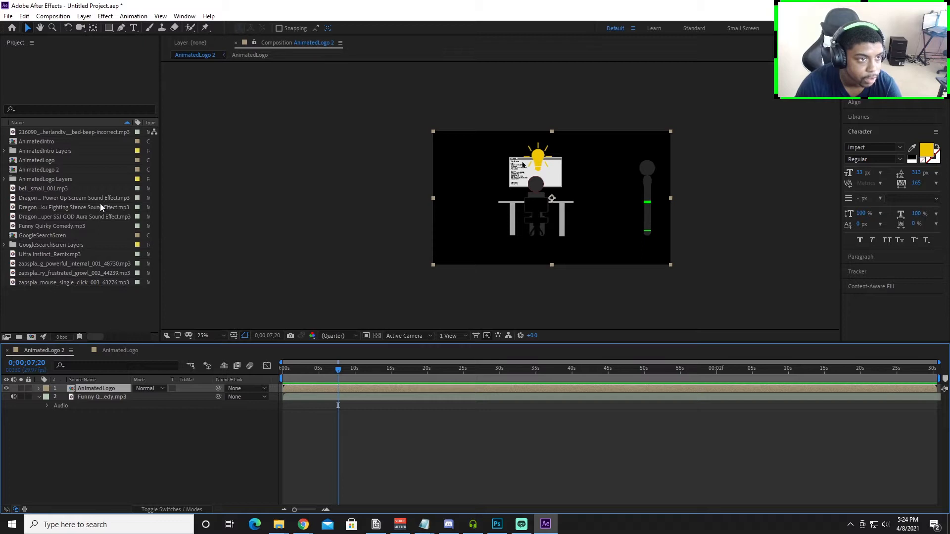
{"action": "left_click", "coordinate": [53, 16]}
{"action": "left_click", "coordinate": [59, 28]}
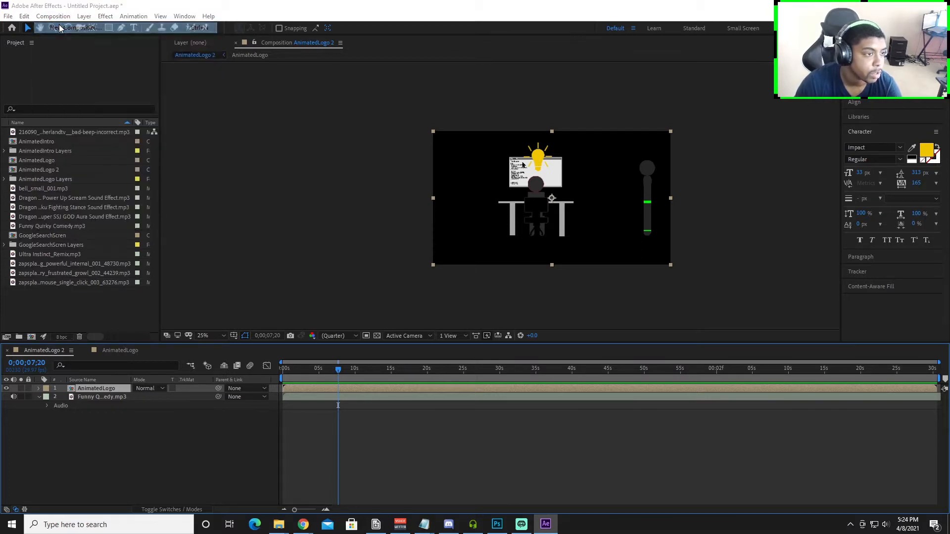
{"action": "left_click_drag", "start_coordinate": [533, 223], "coordinate": [526, 224]}
{"action": "type", "text": "3"}
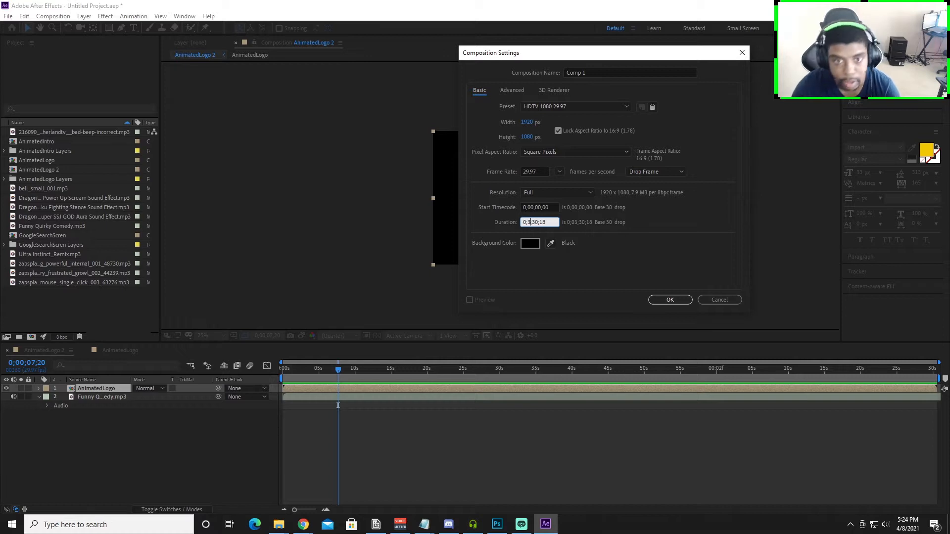
Step: Name the new composition HowToWithTwinKIntro and create it
{"action": "left_click_drag", "start_coordinate": [600, 73], "coordinate": [540, 74]}
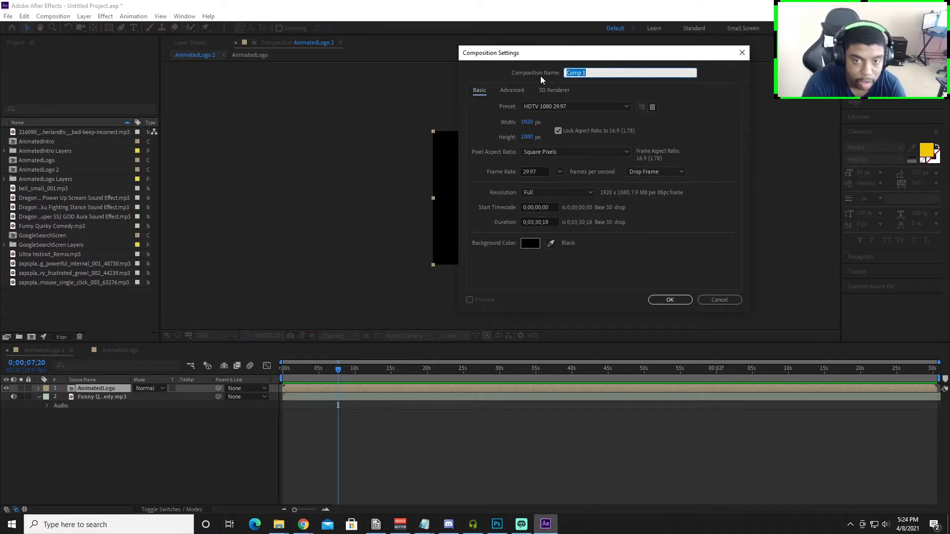
{"action": "type", "text": "HowTo"}
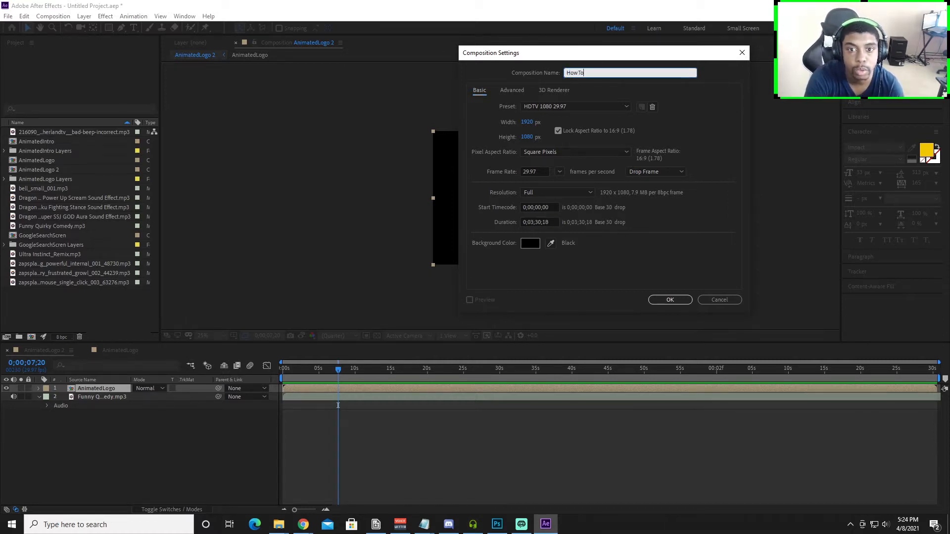
{"action": "type", "text": "WithWi"}
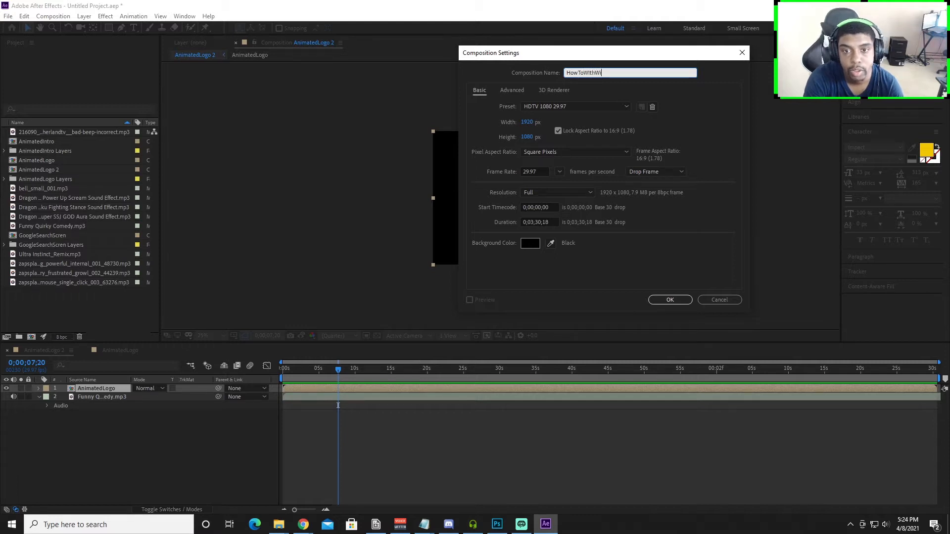
{"action": "key", "text": "BackSpace"}
{"action": "key", "text": "BackSpace"}
{"action": "type", "text": "Tw"}
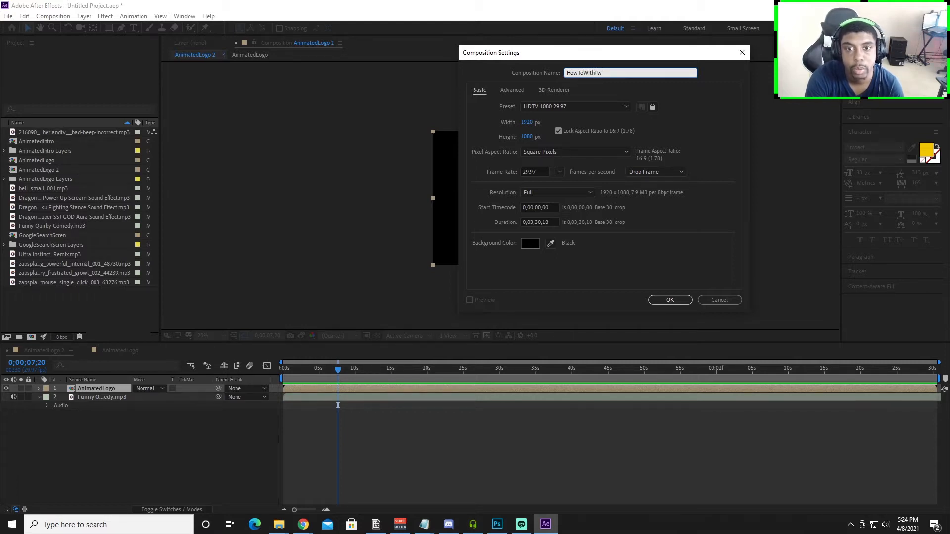
{"action": "type", "text": "inkIntro"}
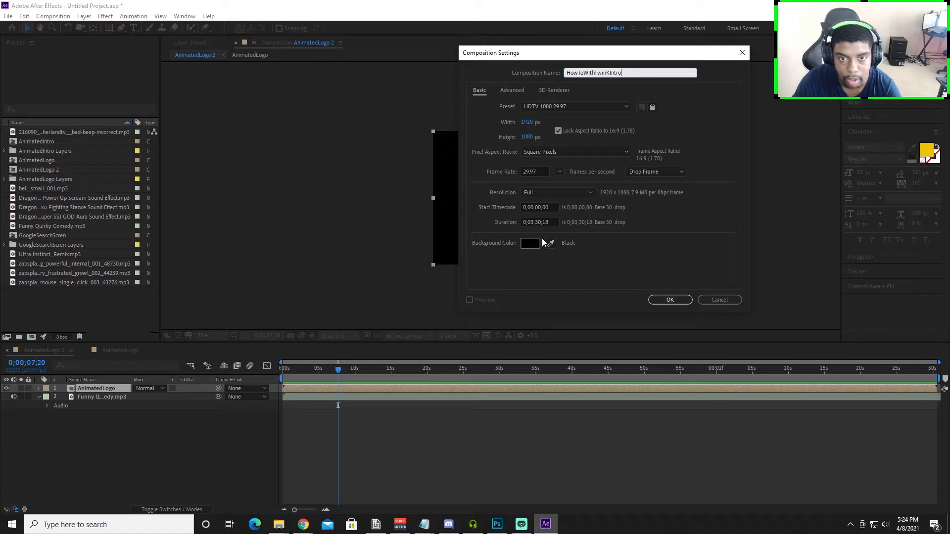
{"action": "left_click", "coordinate": [669, 300]}
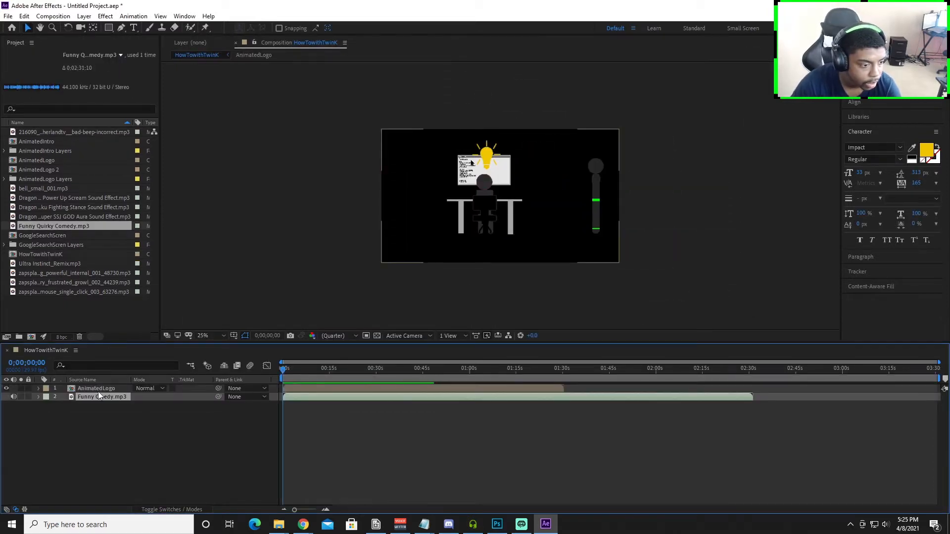
Step: Open the nested AnimatedLogo composition and hide parts of the standing figure, including the MeRightArm, MeLeftLeg and MeToros layers
{"action": "double_click", "coordinate": [98, 389]}
{"action": "scroll", "coordinate": [92, 416], "scroll_direction": "down", "scroll_amount": 2}
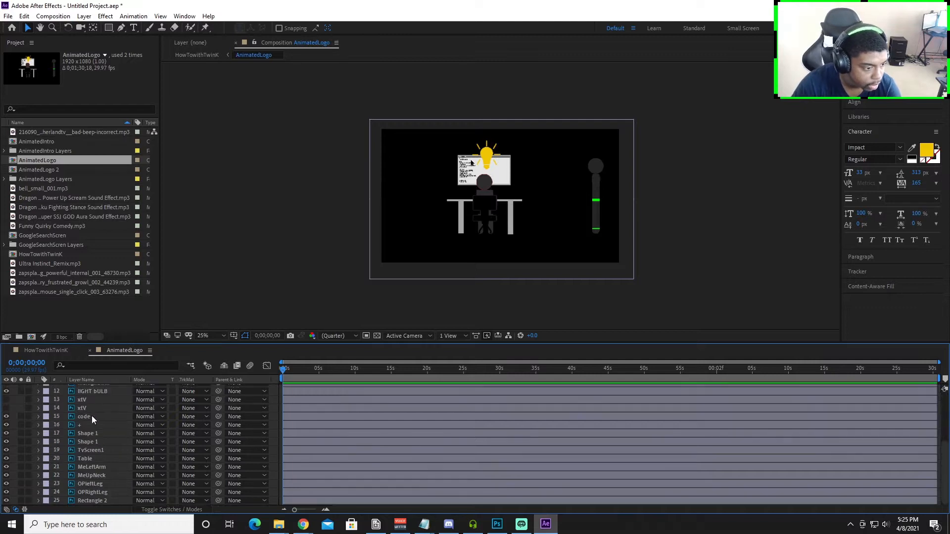
{"action": "left_click", "coordinate": [596, 210]}
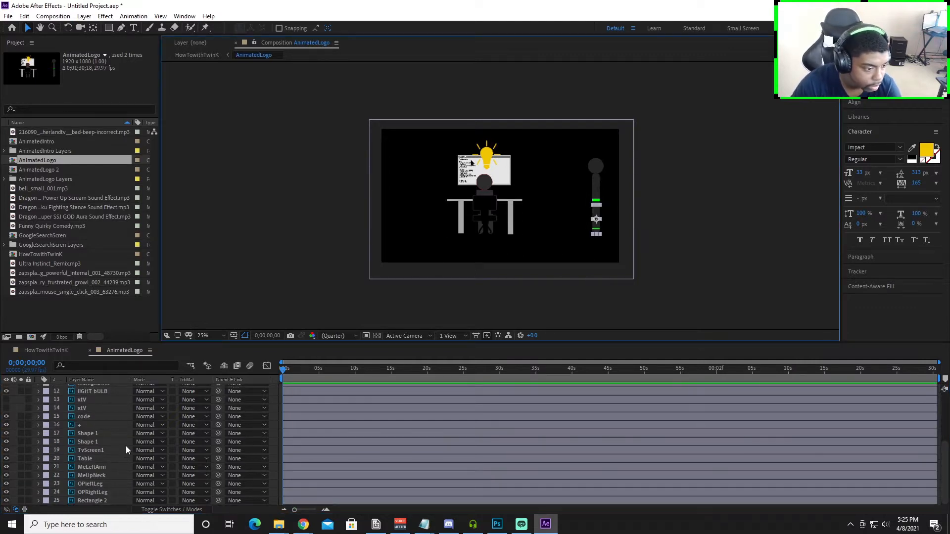
{"action": "scroll", "coordinate": [99, 455], "scroll_direction": "up", "scroll_amount": 2}
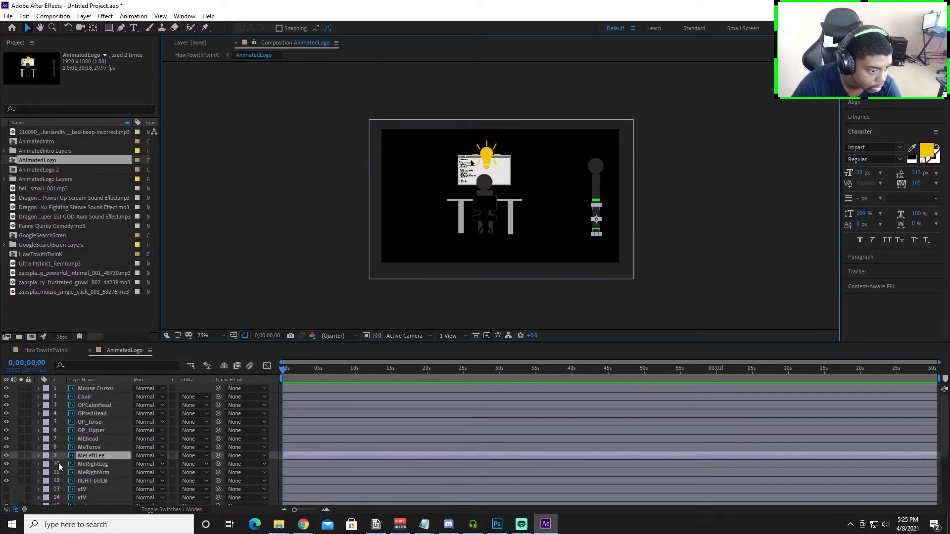
{"action": "left_click", "coordinate": [4, 468]}
{"action": "left_click", "coordinate": [5, 464]}
{"action": "left_click", "coordinate": [6, 457]}
{"action": "left_click", "coordinate": [7, 448]}
{"action": "left_click", "coordinate": [6, 439]}
{"action": "left_click", "coordinate": [7, 430]}
Step: Step back and forth through the visibility changes, keeping MeToros, MeLeftLeg and MeRightArm hidden but MEhead, OP_Upper and MeRightLeg shown
{"action": "key", "text": "ctrl+z"}
{"action": "key", "text": "ctrl+z"}
{"action": "key", "text": "ctrl+z"}
{"action": "key", "text": "ctrl+z"}
{"action": "key", "text": "ctrl+z"}
{"action": "key", "text": "ctrl+z"}
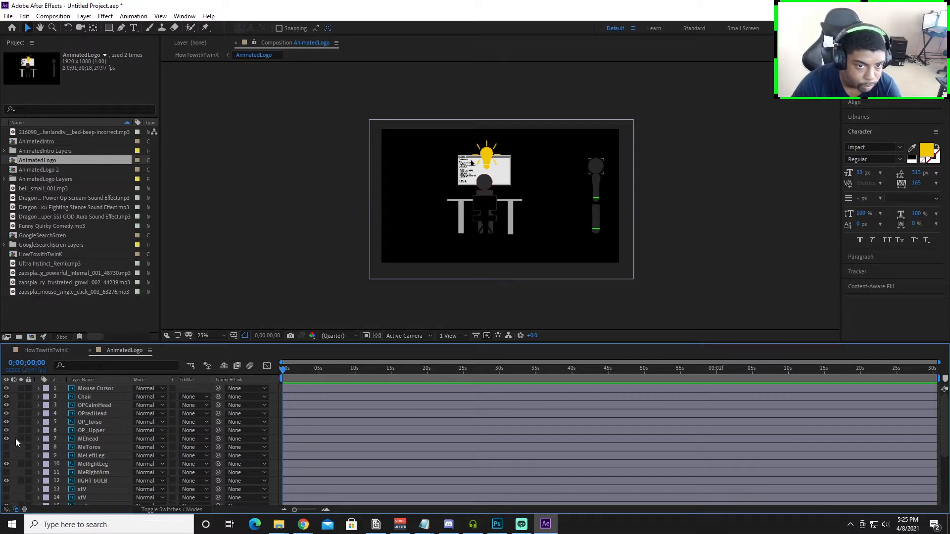
{"action": "key", "text": "ctrl+z"}
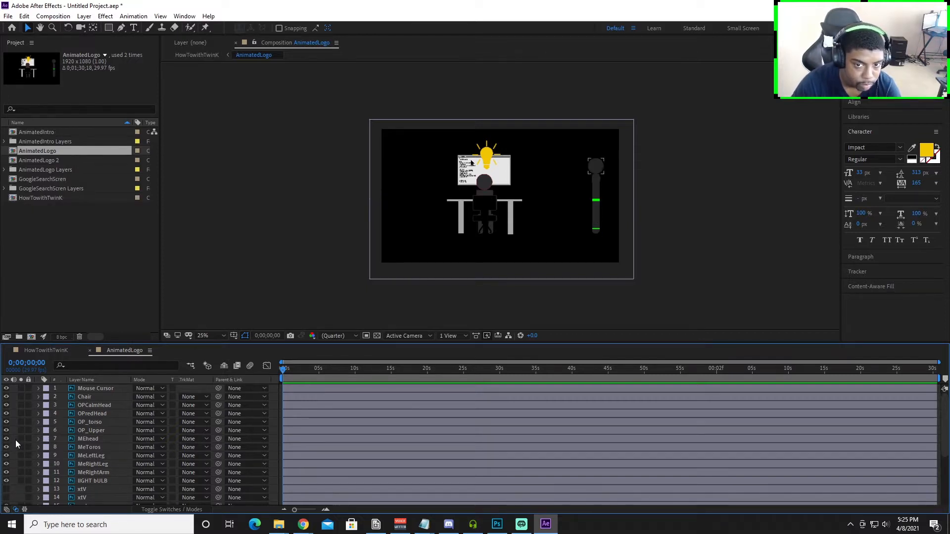
{"action": "key", "text": "ctrl+z"}
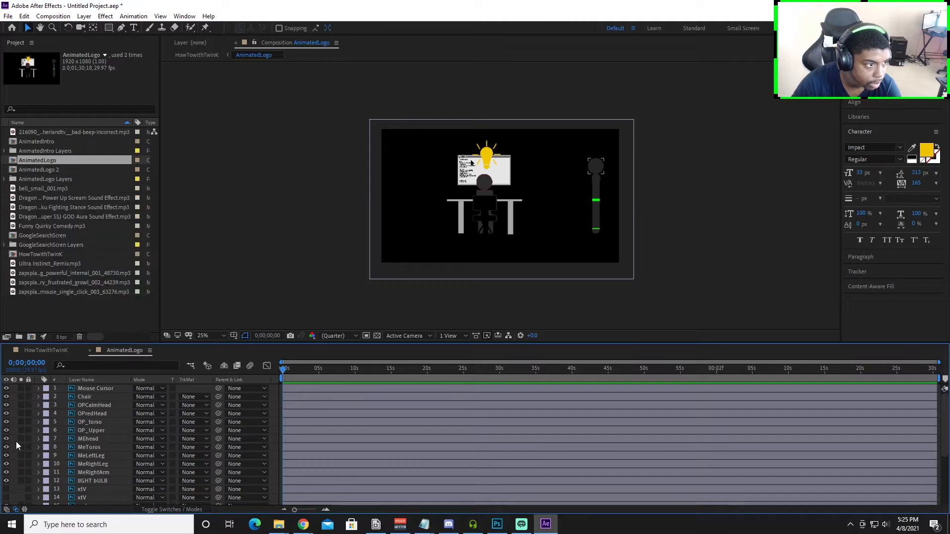
{"action": "key", "text": "ctrl+z"}
{"action": "key", "text": "ctrl+z"}
{"action": "key", "text": "ctrl+z"}
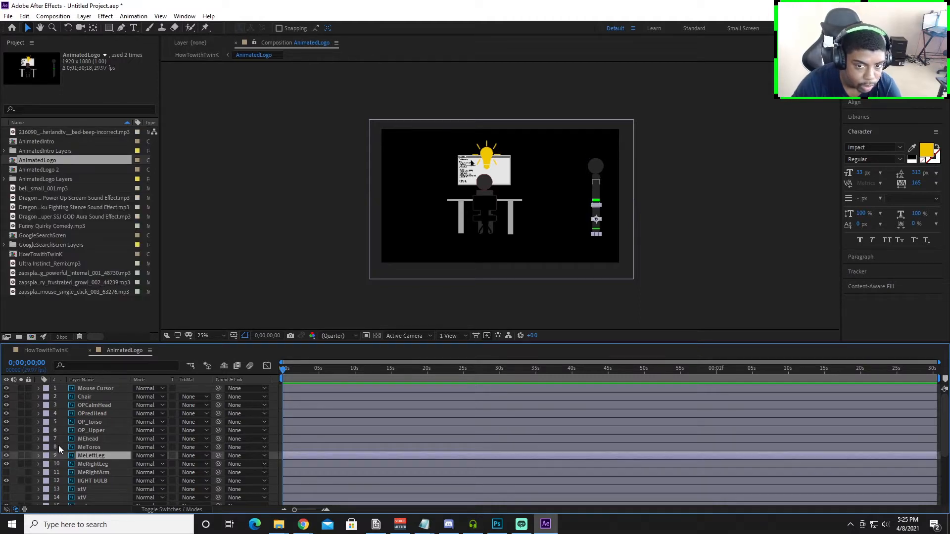
{"action": "key", "text": "ctrl+z"}
Step: Hide the standing figure's MeRightLeg and MeLeftArm layers
{"action": "scroll", "coordinate": [58, 446], "scroll_direction": "down", "scroll_amount": 2}
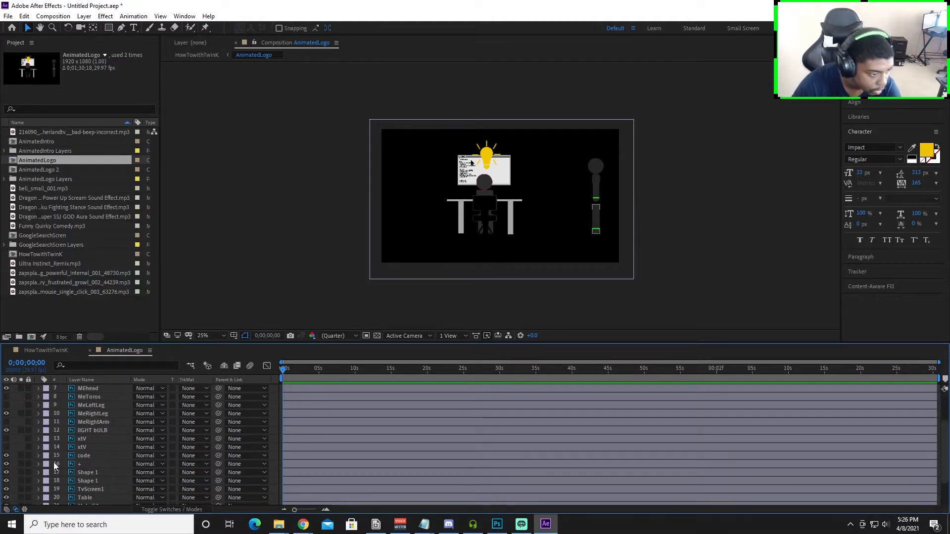
{"action": "left_click", "coordinate": [53, 415]}
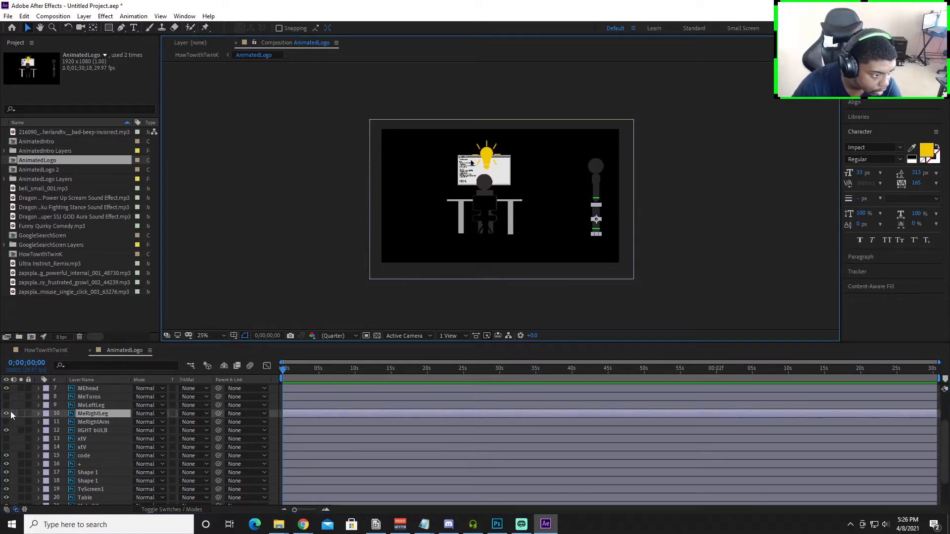
{"action": "left_click", "coordinate": [6, 414]}
{"action": "left_click", "coordinate": [595, 198]}
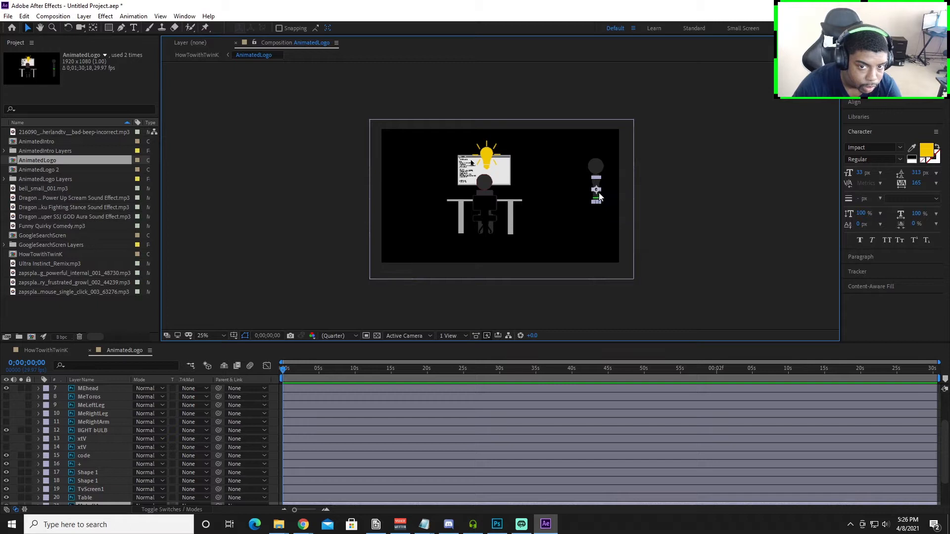
{"action": "scroll", "coordinate": [66, 430], "scroll_direction": "up", "scroll_amount": 2}
{"action": "scroll", "coordinate": [67, 430], "scroll_direction": "down", "scroll_amount": 3}
{"action": "scroll", "coordinate": [66, 431], "scroll_direction": "down", "scroll_amount": 1}
{"action": "left_click", "coordinate": [7, 467]}
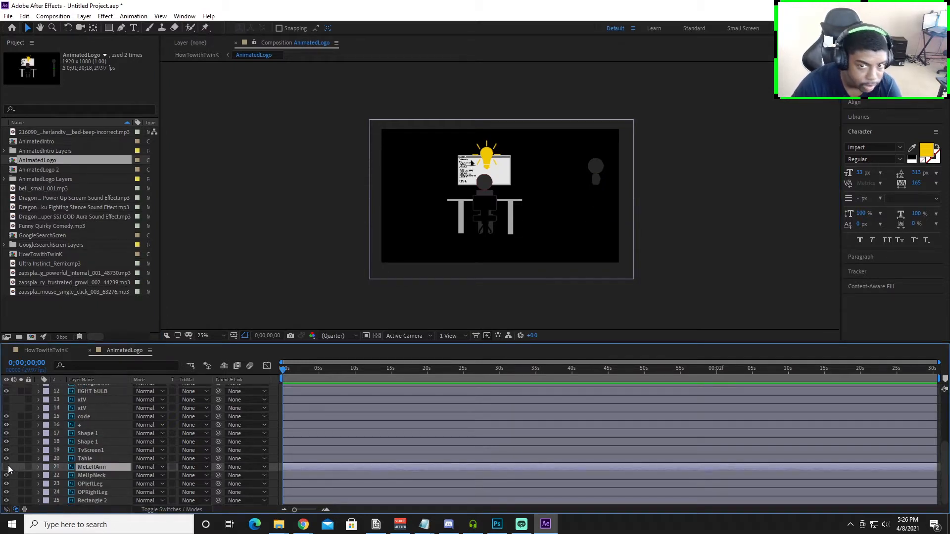
Step: Hide the standing figure's remaining head and neck layers, MEhead and MeUpNeck
{"action": "left_click", "coordinate": [596, 167]}
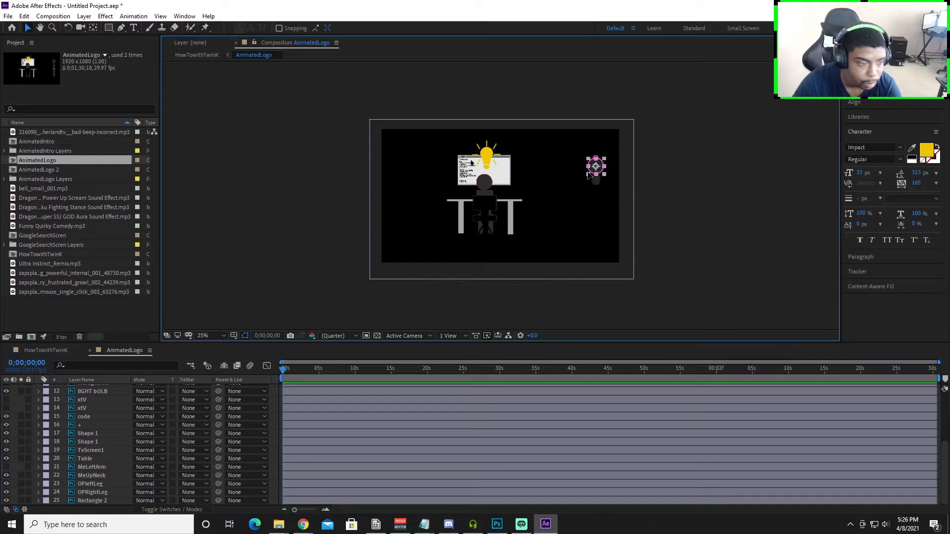
{"action": "scroll", "coordinate": [37, 455], "scroll_direction": "up", "scroll_amount": 4}
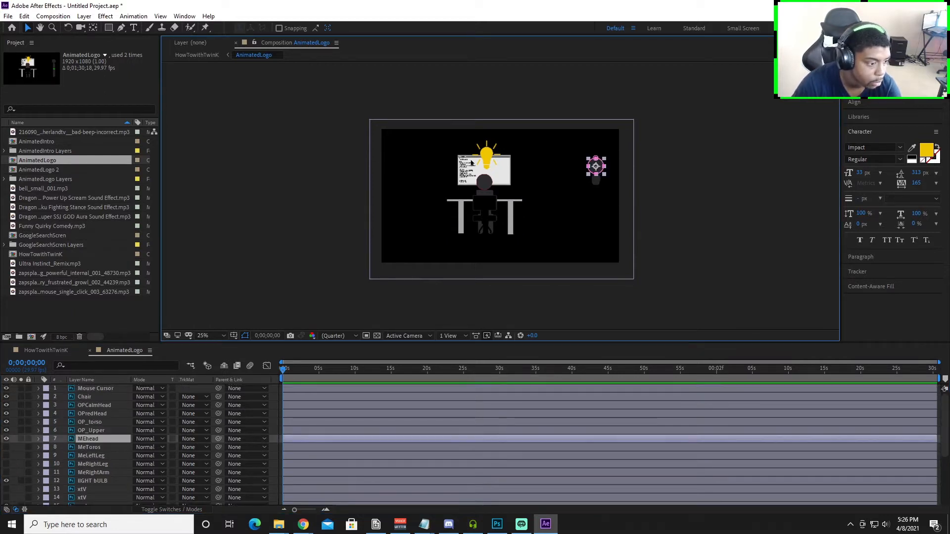
{"action": "left_click", "coordinate": [6, 439]}
{"action": "left_click", "coordinate": [595, 176]}
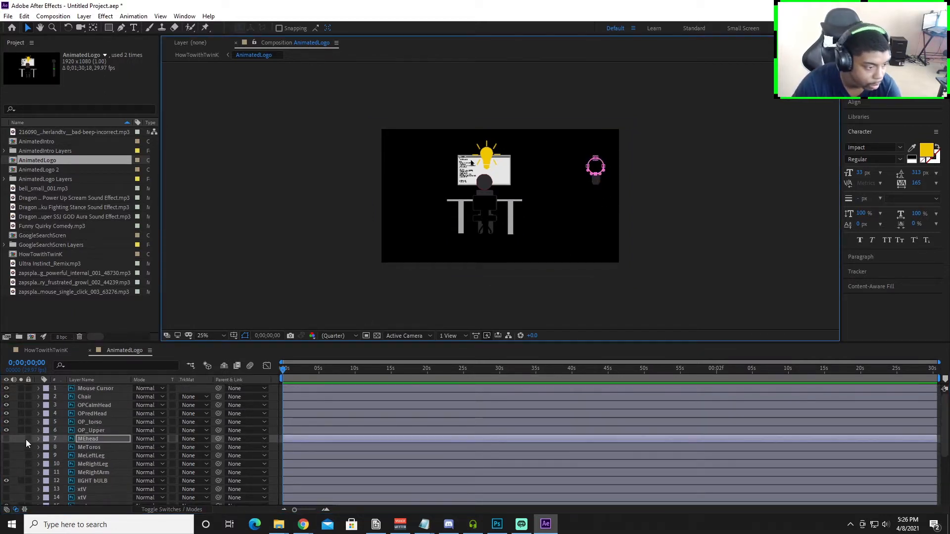
{"action": "scroll", "coordinate": [601, 189], "scroll_direction": "up", "scroll_amount": 8}
{"action": "left_click", "coordinate": [548, 112]}
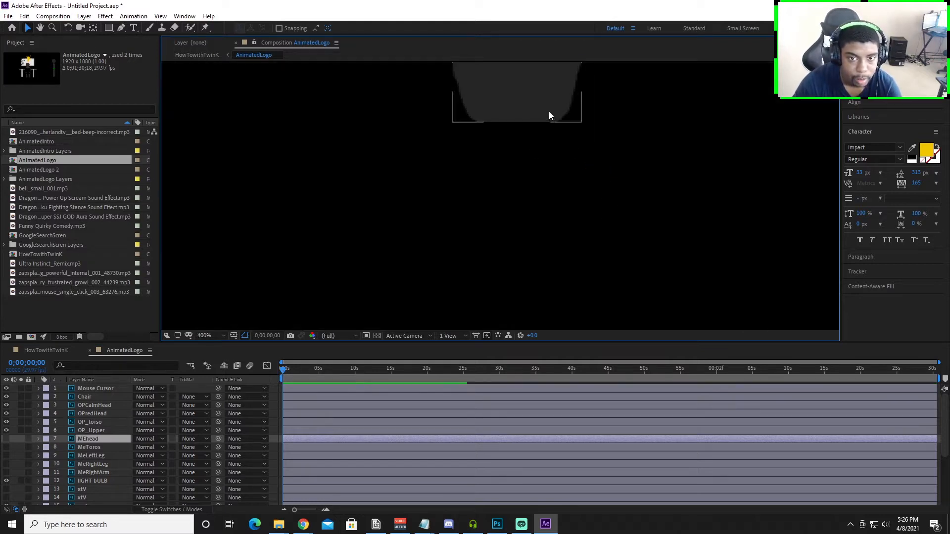
{"action": "scroll", "coordinate": [47, 429], "scroll_direction": "down", "scroll_amount": 3}
{"action": "left_click", "coordinate": [6, 476]}
{"action": "scroll", "coordinate": [307, 276], "scroll_direction": "down", "scroll_amount": 6}
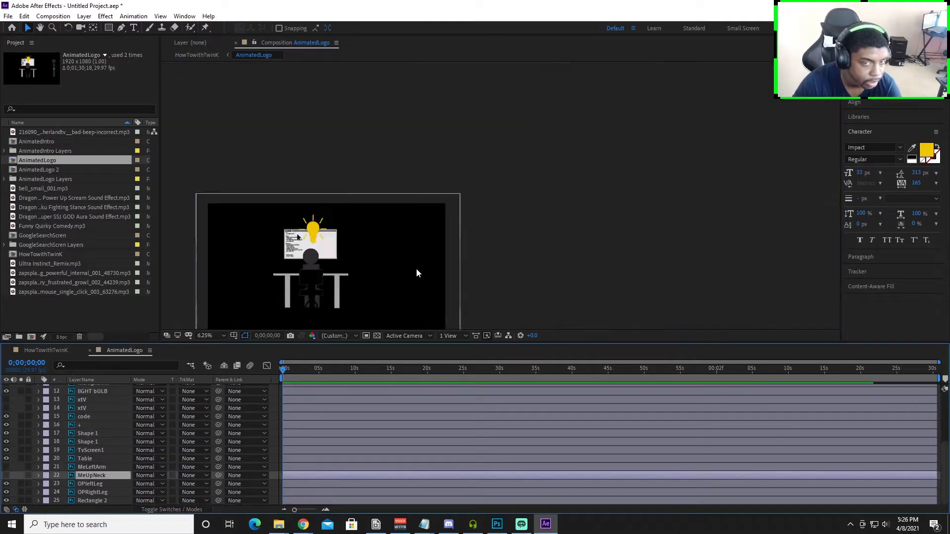
Step: Examine the desk scene and identify the layers for the light bulb, mouse cursor and background rectangle
{"action": "scroll", "coordinate": [343, 283], "scroll_direction": "up", "scroll_amount": 4}
{"action": "scroll", "coordinate": [834, 254], "scroll_direction": "down", "scroll_amount": 6}
{"action": "scroll", "coordinate": [812, 241], "scroll_direction": "up", "scroll_amount": 4}
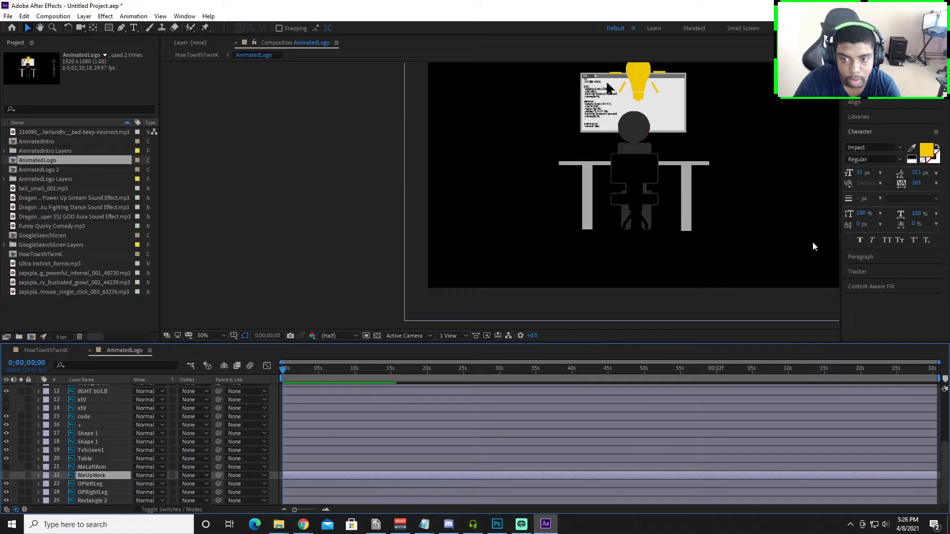
{"action": "left_click_drag", "start_coordinate": [762, 229], "coordinate": [668, 269]}
{"action": "left_click", "coordinate": [520, 118]}
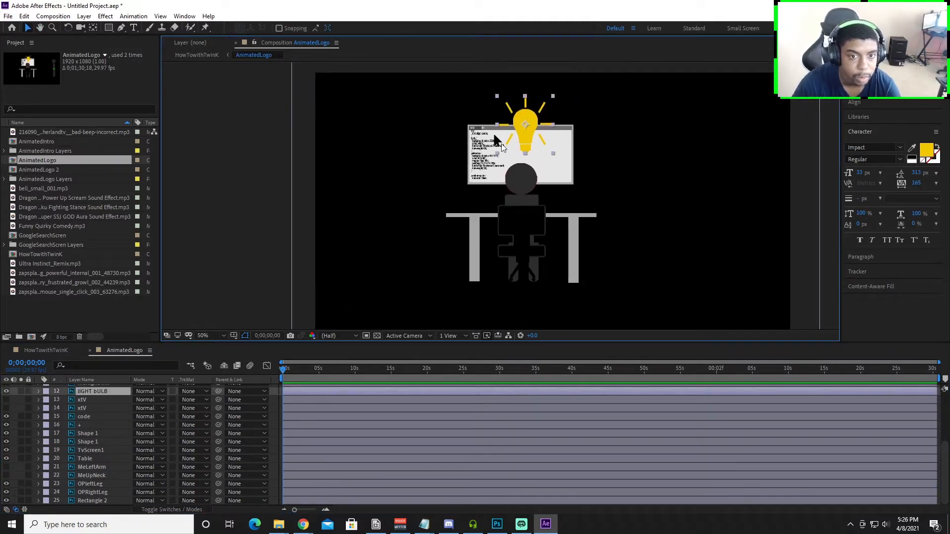
{"action": "left_click", "coordinate": [438, 212]}
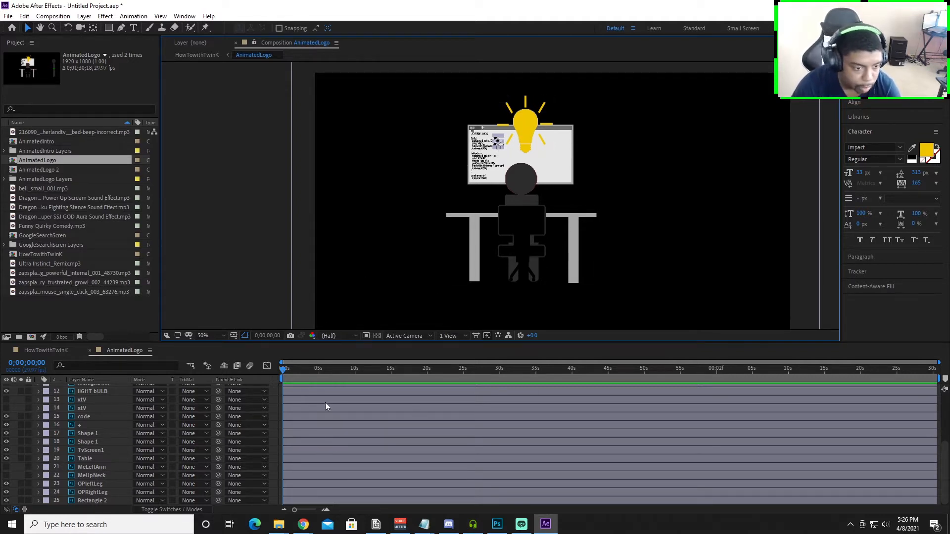
{"action": "left_click", "coordinate": [450, 300]}
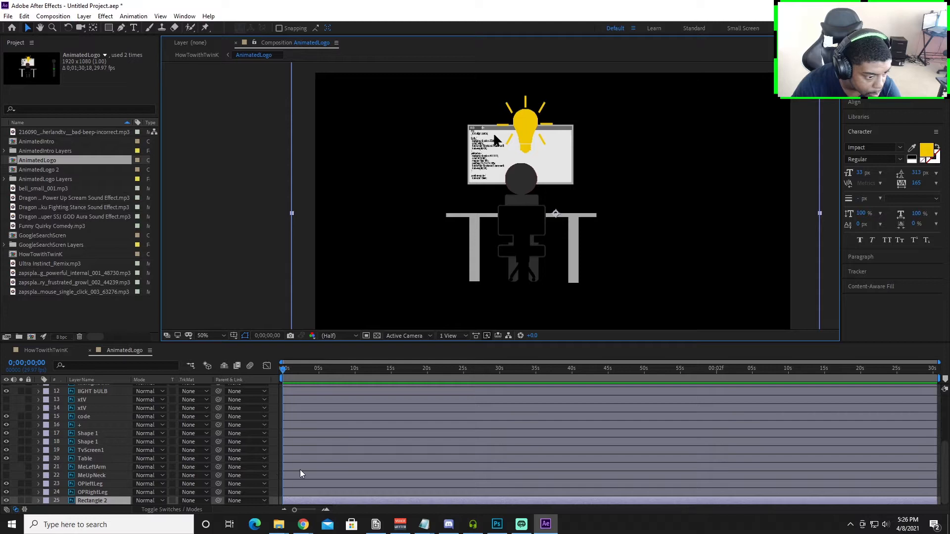
{"action": "scroll", "coordinate": [301, 473], "scroll_direction": "up", "scroll_amount": 3}
{"action": "scroll", "coordinate": [300, 474], "scroll_direction": "down", "scroll_amount": 3}
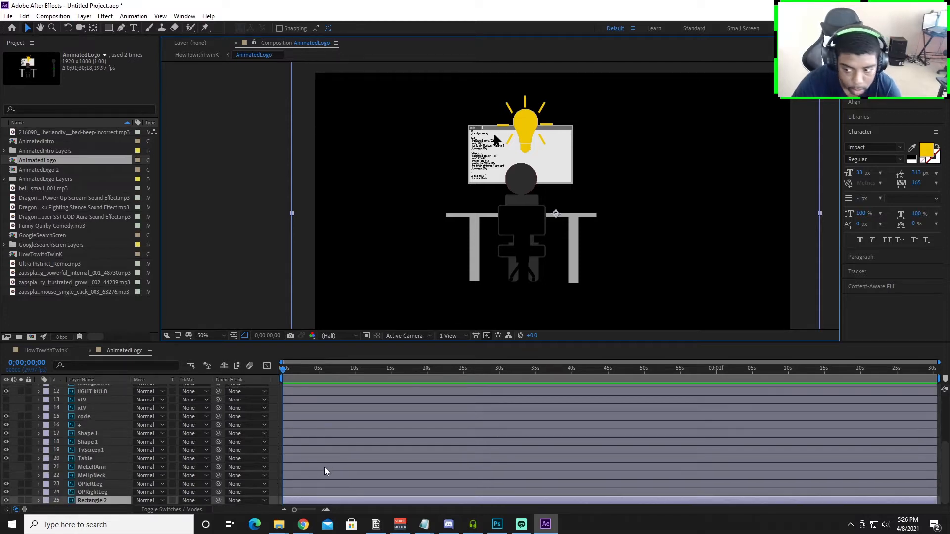
{"action": "scroll", "coordinate": [307, 451], "scroll_direction": "up", "scroll_amount": 1}
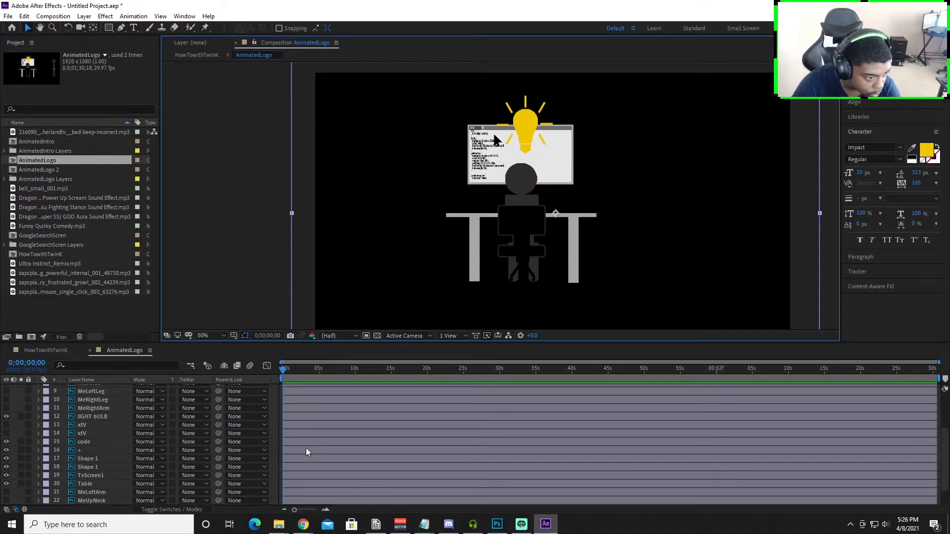
Step: Trim the start of the light bulb layer to 0;00;20;08
{"action": "left_click", "coordinate": [308, 413]}
{"action": "left_click", "coordinate": [314, 423]}
{"action": "left_click", "coordinate": [343, 417]}
{"action": "left_click_drag", "start_coordinate": [282, 371], "coordinate": [428, 372]}
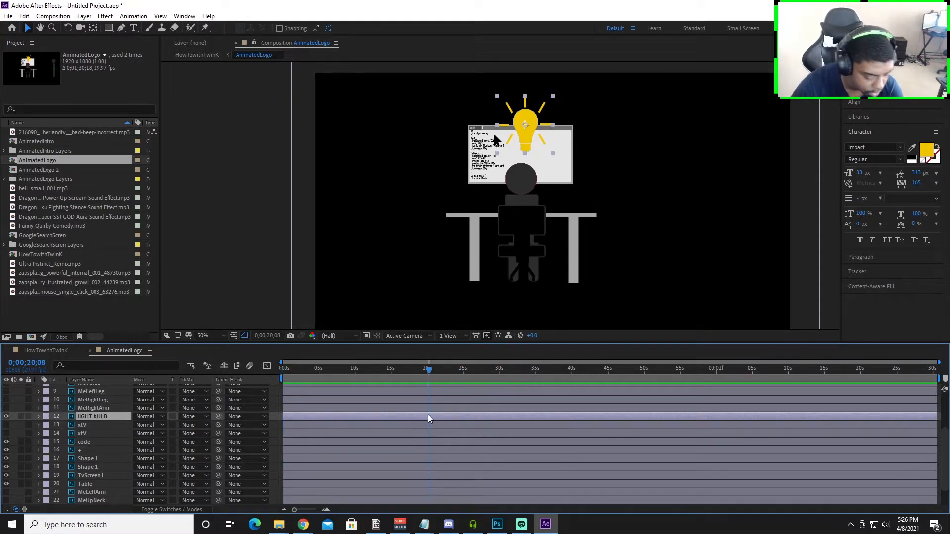
{"action": "key", "text": "alt+bracketleft"}
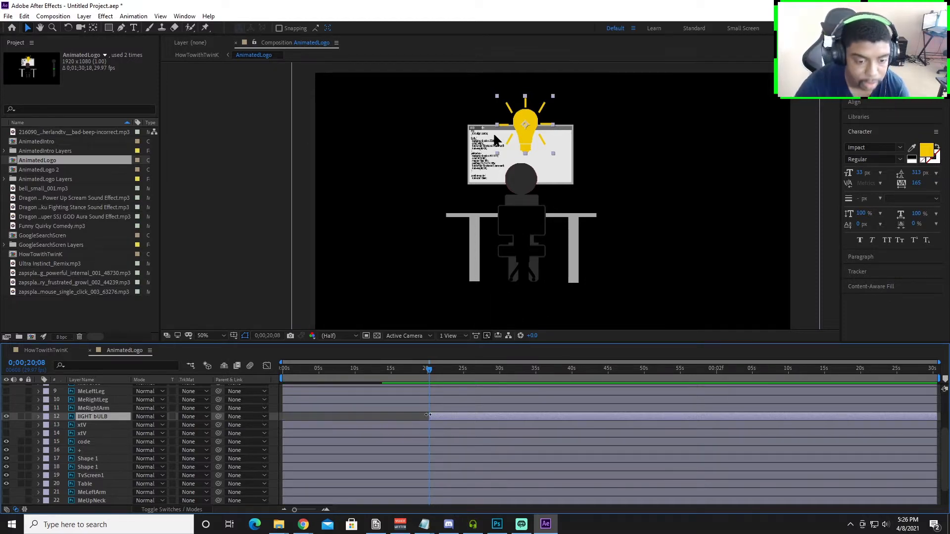
Step: Move the mouse cursor graphic to the lower-right part of the white computer screen above the desk
{"action": "left_click_drag", "start_coordinate": [429, 372], "coordinate": [357, 381]}
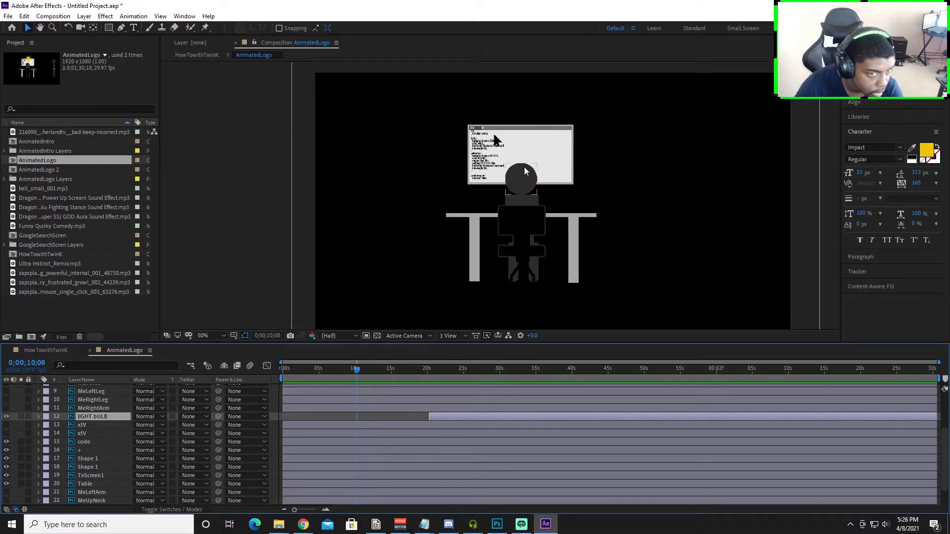
{"action": "left_click", "coordinate": [497, 140]}
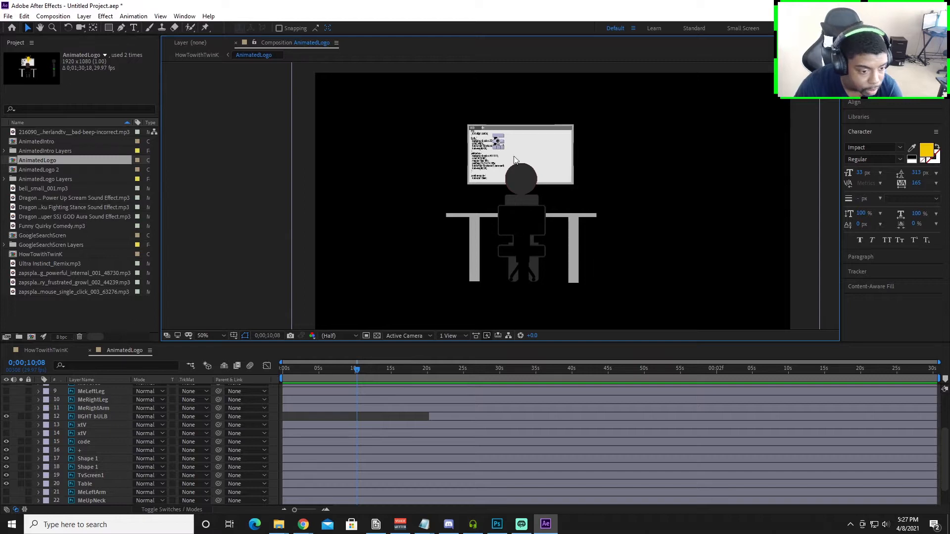
{"action": "scroll", "coordinate": [497, 140], "scroll_direction": "up", "scroll_amount": 4}
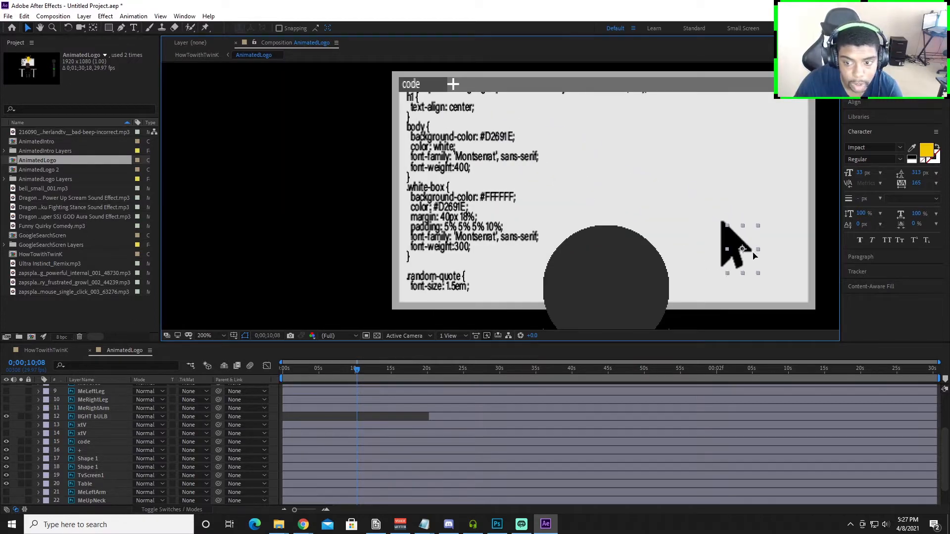
{"action": "scroll", "coordinate": [652, 313], "scroll_direction": "down", "scroll_amount": 6}
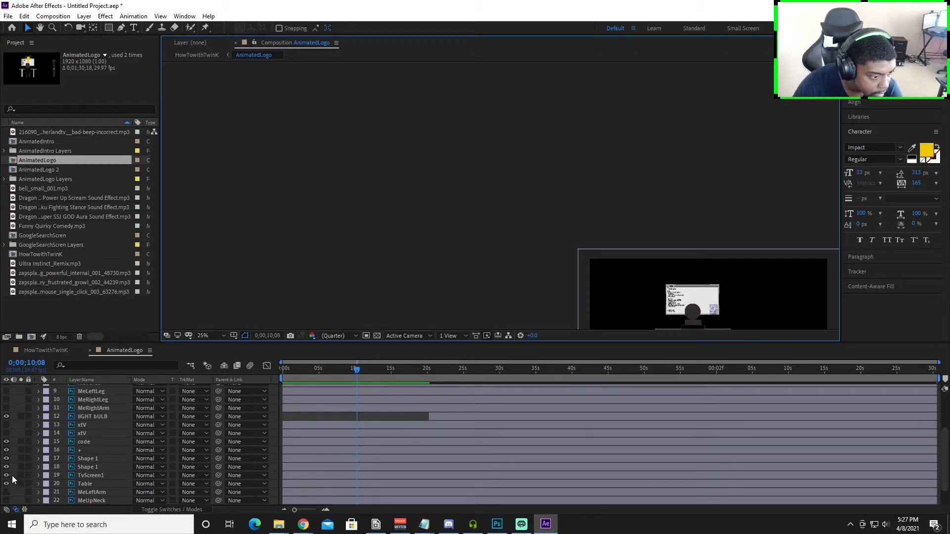
{"action": "scroll", "coordinate": [12, 473], "scroll_direction": "down", "scroll_amount": 1}
{"action": "left_click_drag", "start_coordinate": [695, 207], "coordinate": [530, 130]}
{"action": "scroll", "coordinate": [566, 254], "scroll_direction": "up", "scroll_amount": 2}
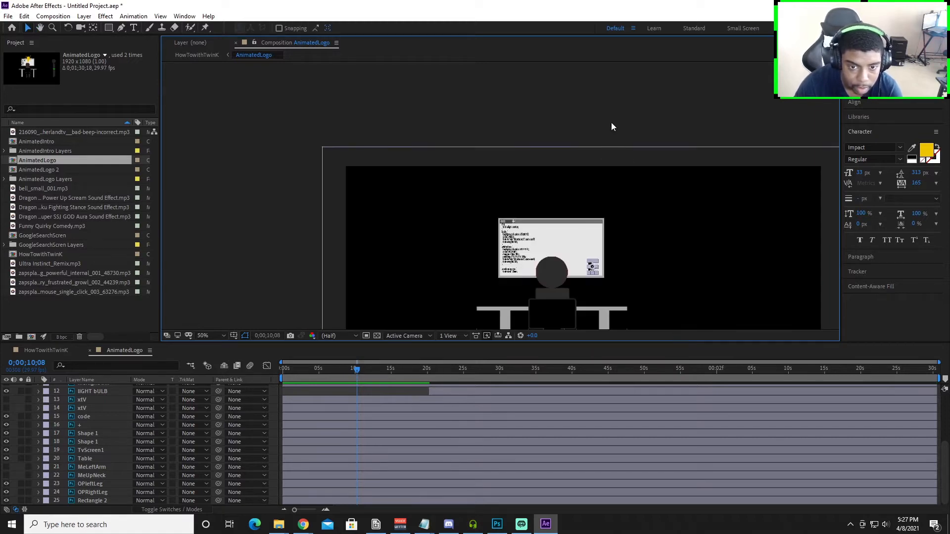
Step: Toggle the visibility of the TvScreen1, Table and both xtV layers to check what each one shows
{"action": "left_click", "coordinate": [545, 231]}
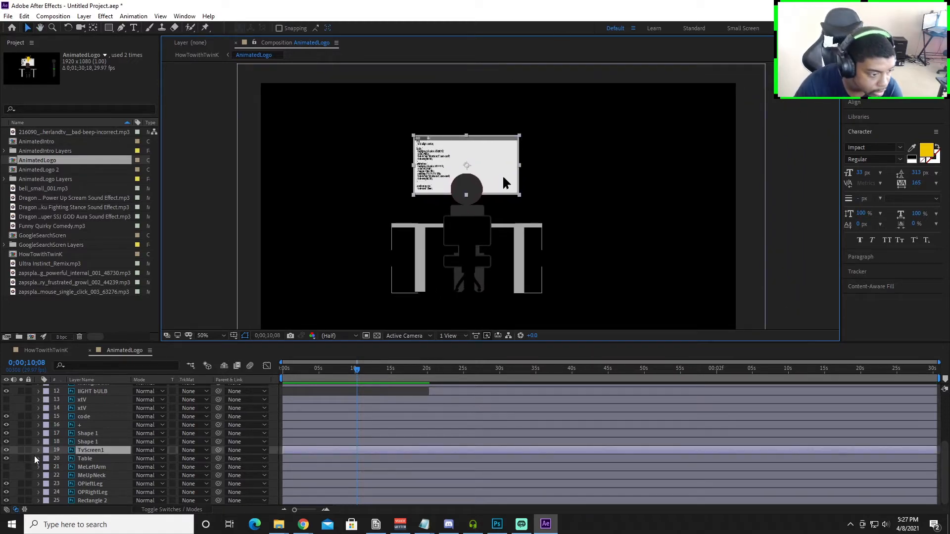
{"action": "left_click", "coordinate": [6, 450]}
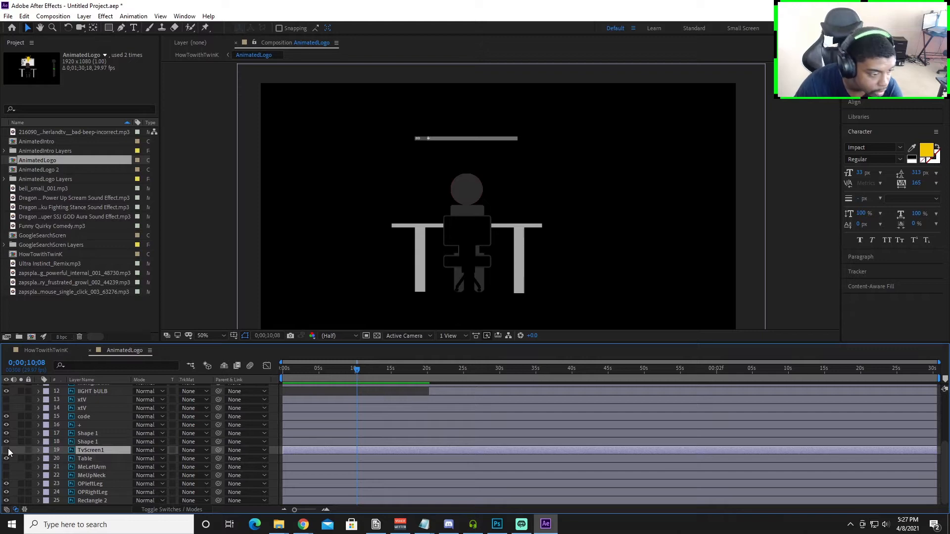
{"action": "left_click", "coordinate": [7, 451]}
{"action": "left_click", "coordinate": [6, 459]}
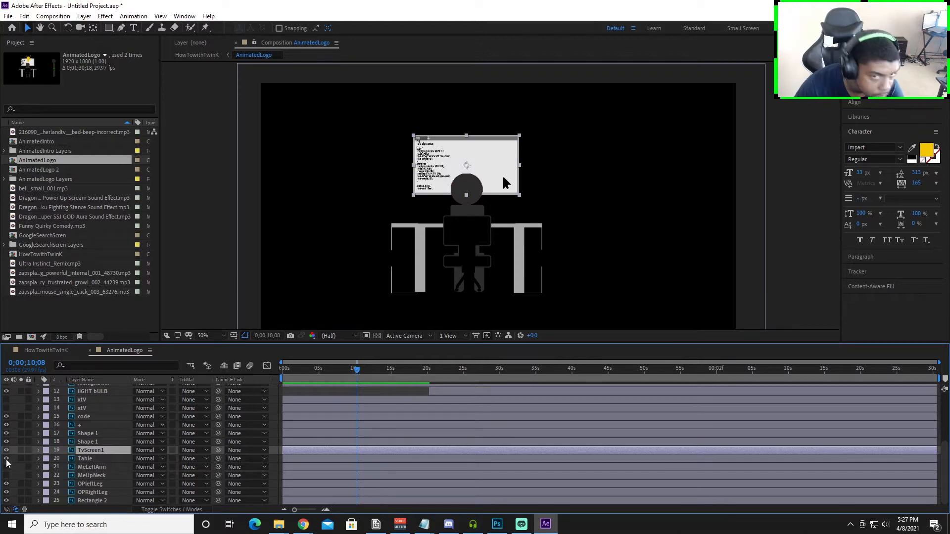
{"action": "left_click", "coordinate": [7, 459]}
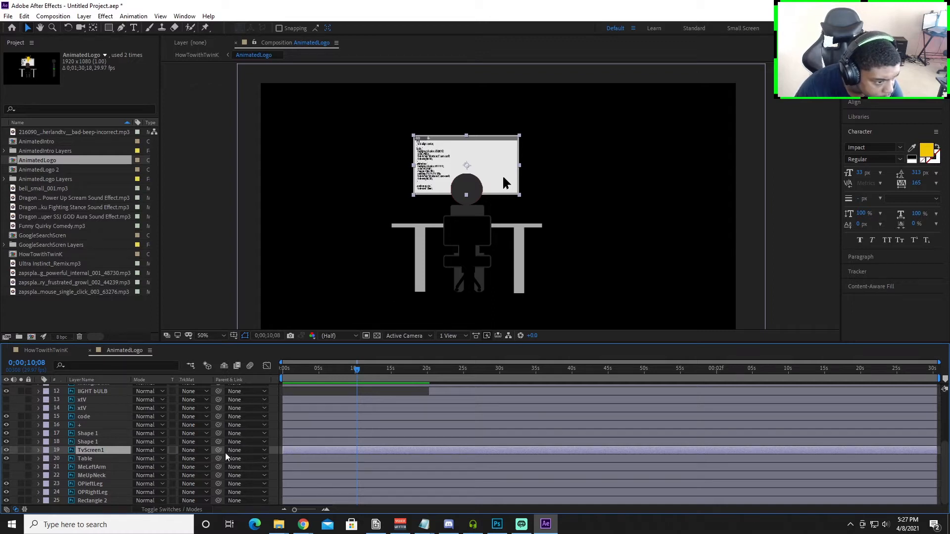
{"action": "left_click", "coordinate": [6, 408]}
{"action": "left_click", "coordinate": [6, 408]}
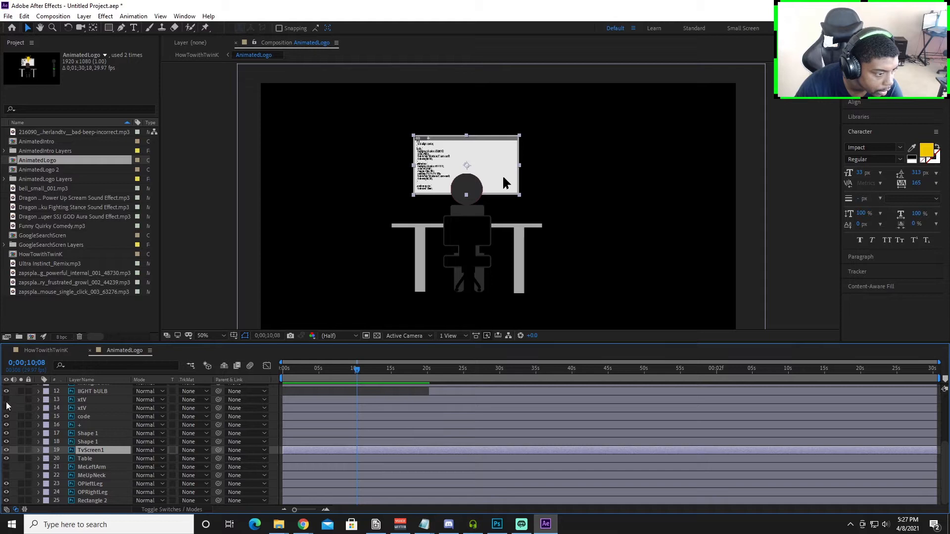
{"action": "left_click", "coordinate": [7, 400]}
{"action": "left_click", "coordinate": [6, 400]}
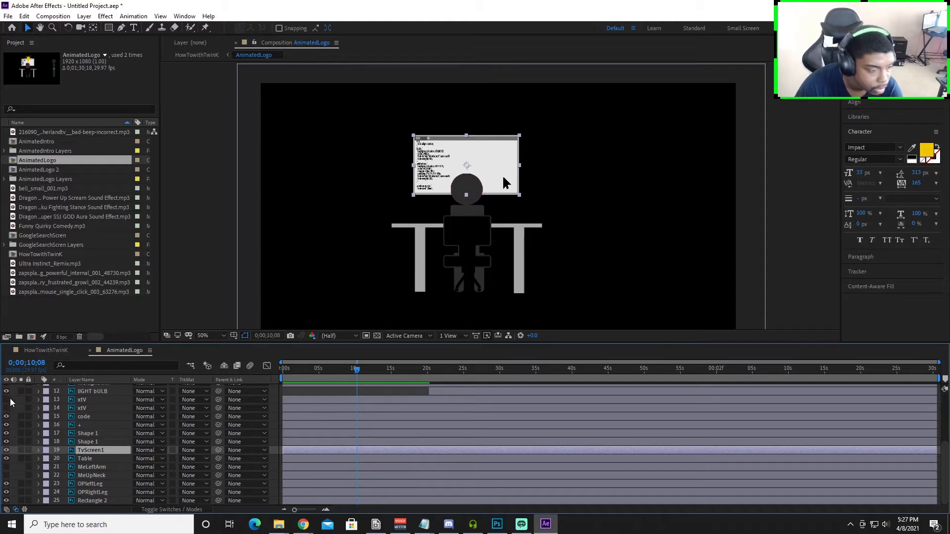
{"action": "left_click", "coordinate": [91, 402]}
{"action": "right_click", "coordinate": [91, 402]}
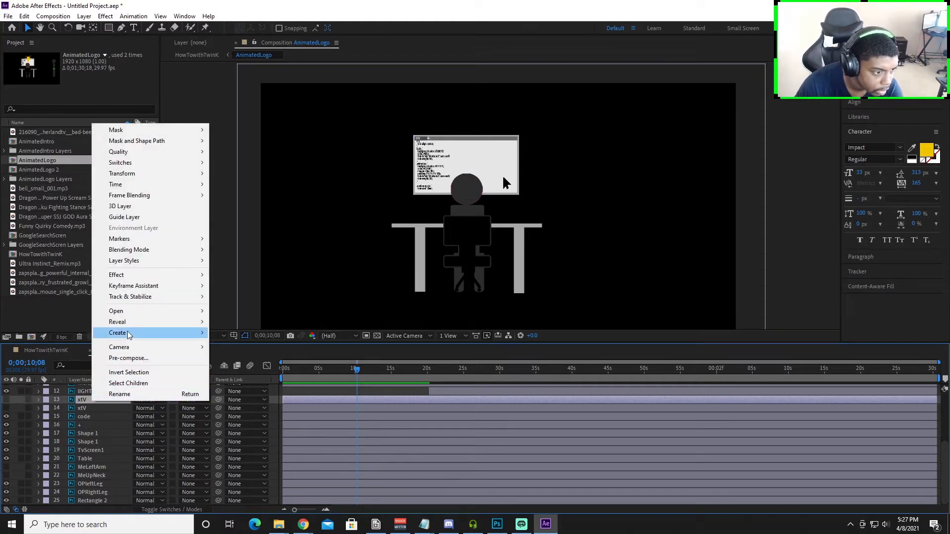
{"action": "left_click", "coordinate": [6, 409]}
{"action": "left_click", "coordinate": [7, 409]}
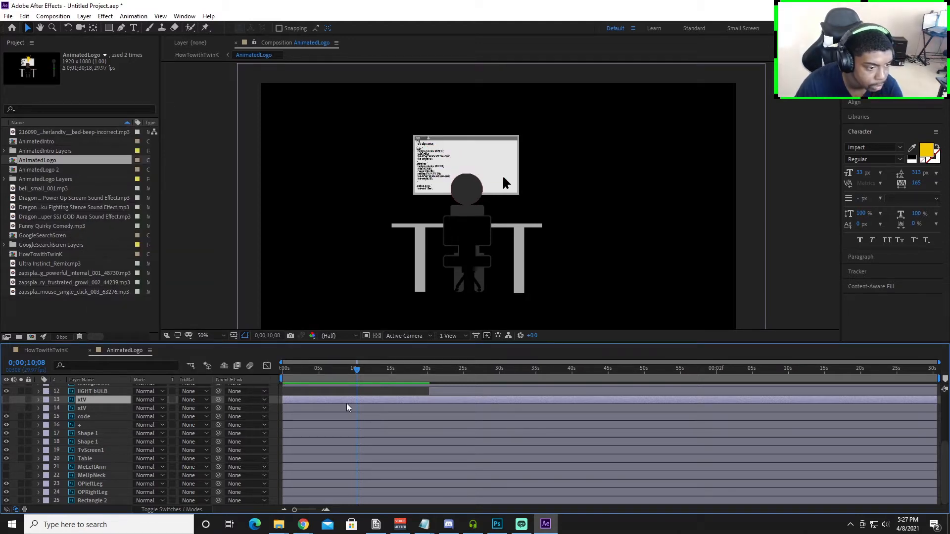
Step: Make the lower xtV layer (layer 14) visible and trim the start of the upper xtV layer (layer 13) to 0;00;15;20
{"action": "left_click", "coordinate": [7, 409]}
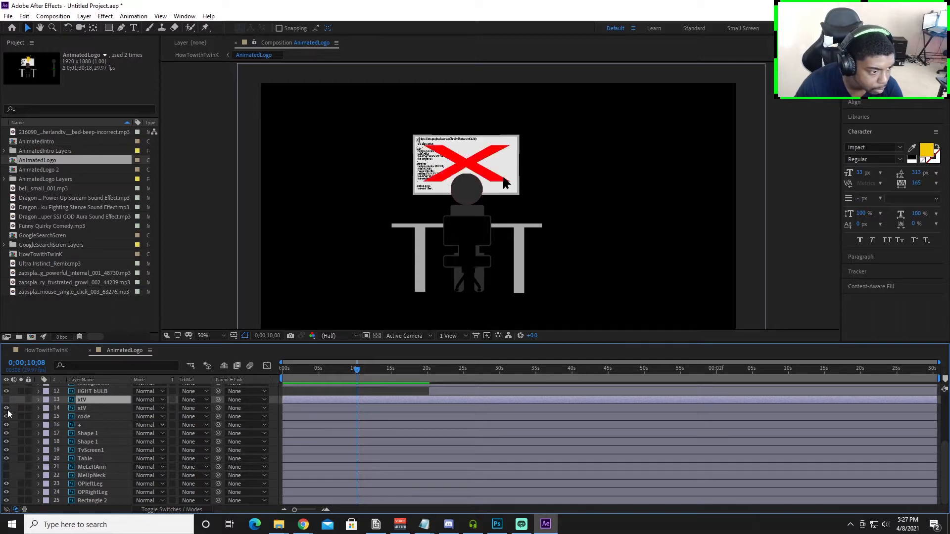
{"action": "left_click_drag", "start_coordinate": [372, 377], "coordinate": [399, 395]}
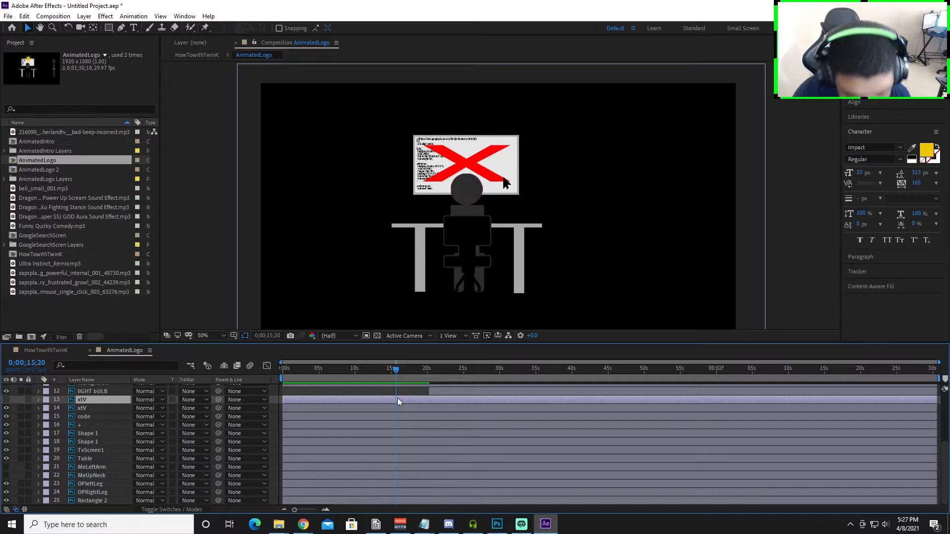
{"action": "key", "text": "alt+bracketleft"}
{"action": "left_click_drag", "start_coordinate": [394, 368], "coordinate": [342, 378]}
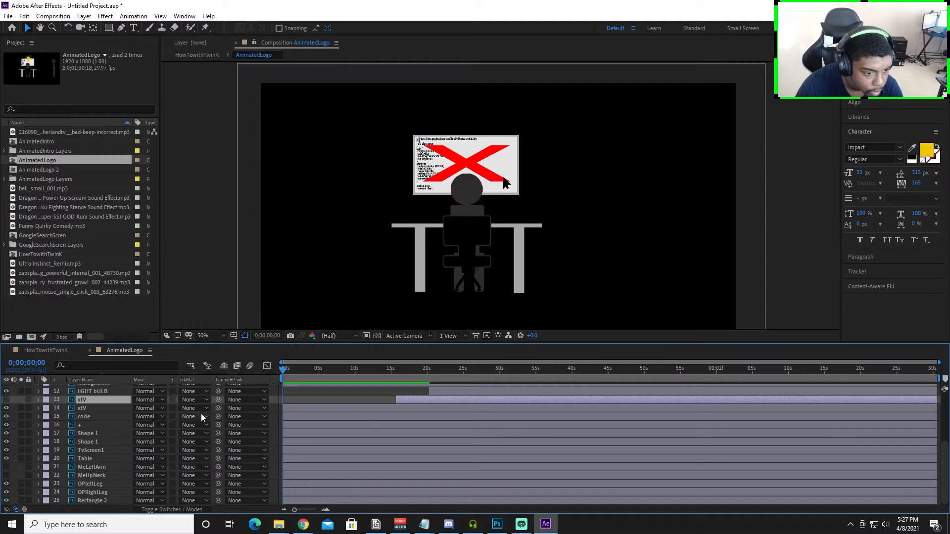
Step: Trim the start of the lower xtV layer (layer 14) to 0;00;15;20
{"action": "left_click", "coordinate": [391, 409]}
{"action": "key", "text": "alt+bracketleft"}
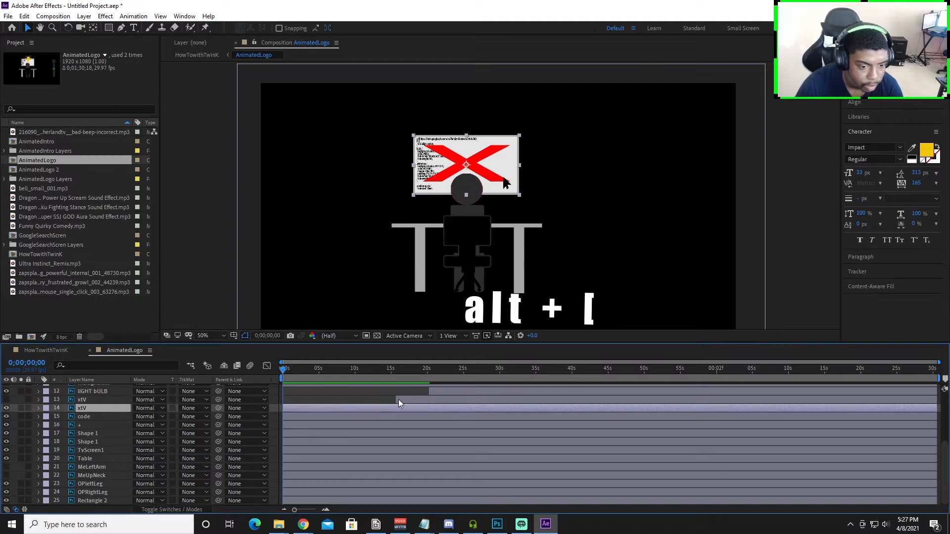
{"action": "left_click_drag", "start_coordinate": [285, 371], "coordinate": [399, 402]}
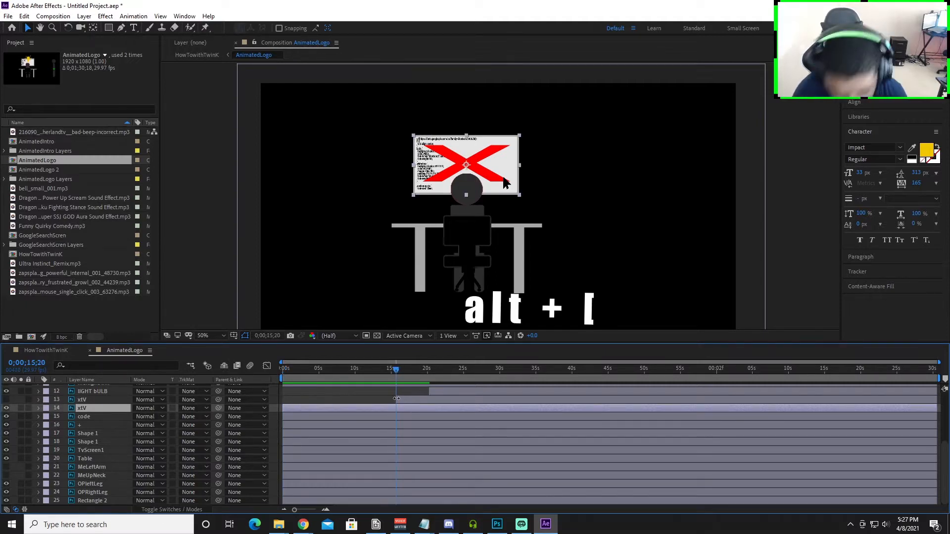
{"action": "key", "text": "alt+bracketleft"}
{"action": "left_click_drag", "start_coordinate": [394, 370], "coordinate": [235, 387]}
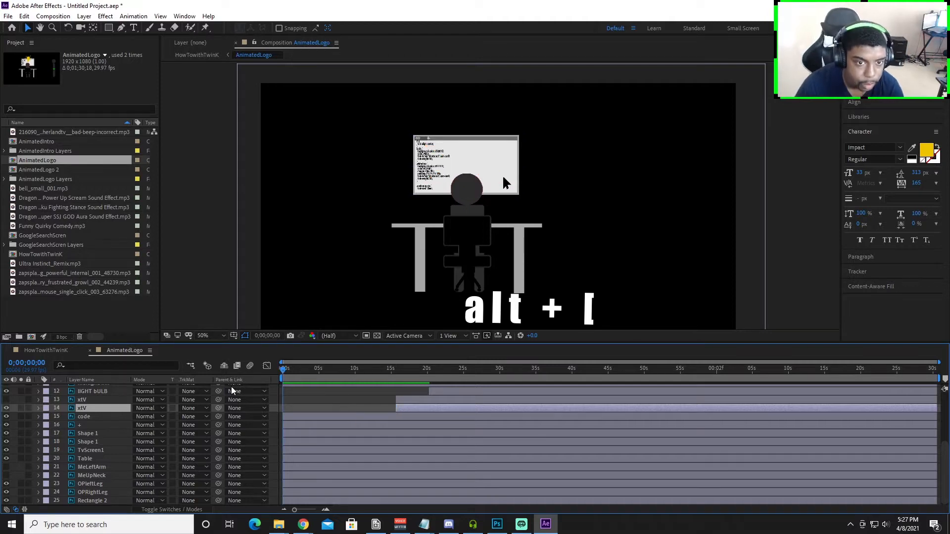
Step: Preview the HowTowithTwinK composition with its music and inspect the Funny Quirky Comedy audio layer to judge the timing
{"action": "key", "text": "space"}
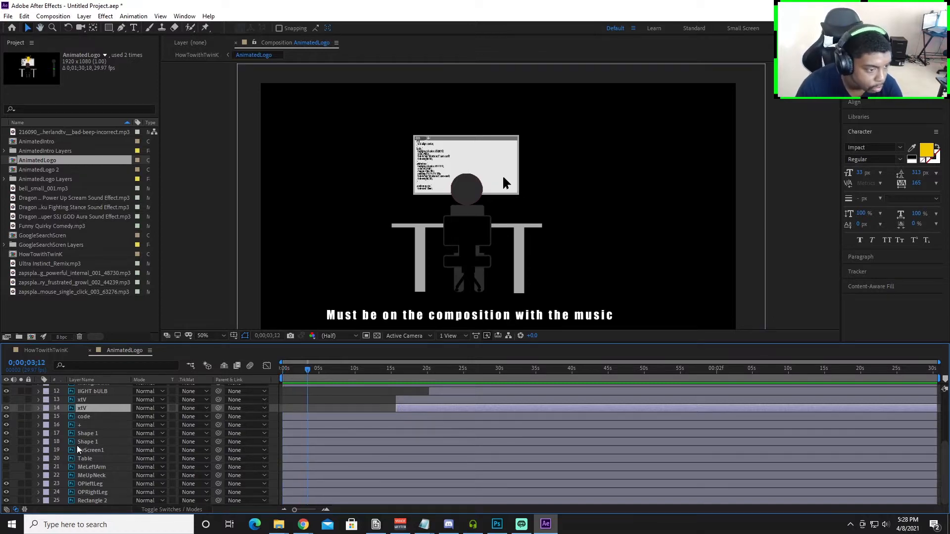
{"action": "left_click", "coordinate": [53, 350]}
{"action": "key", "text": "space"}
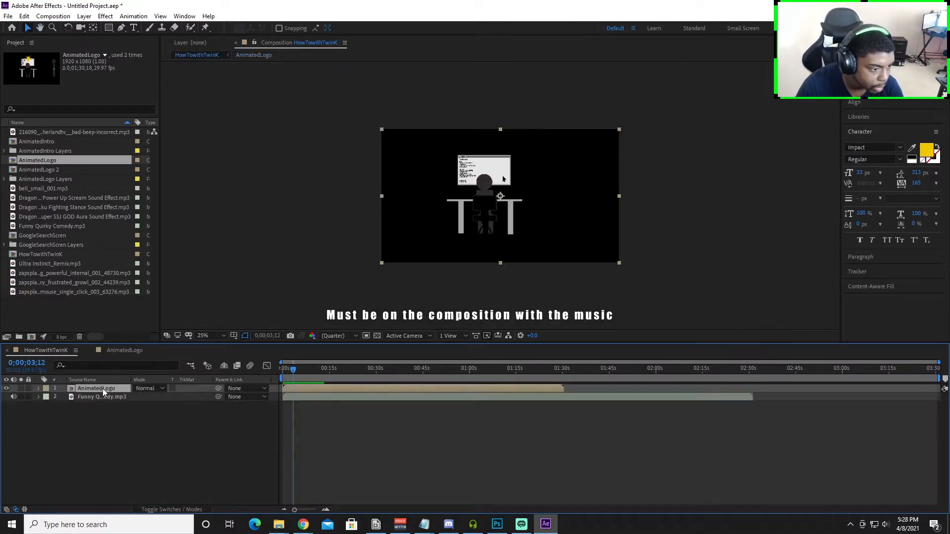
{"action": "key", "text": "space"}
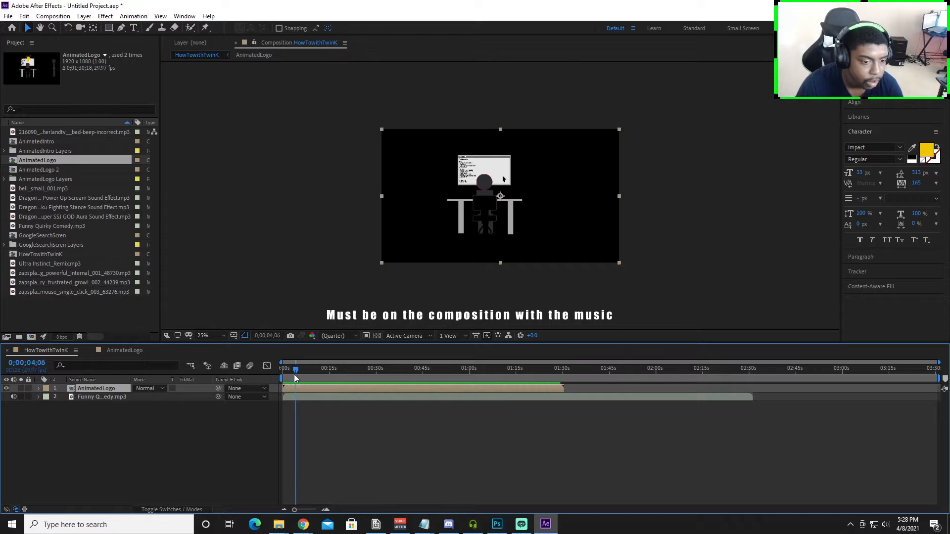
{"action": "double_click", "coordinate": [100, 397]}
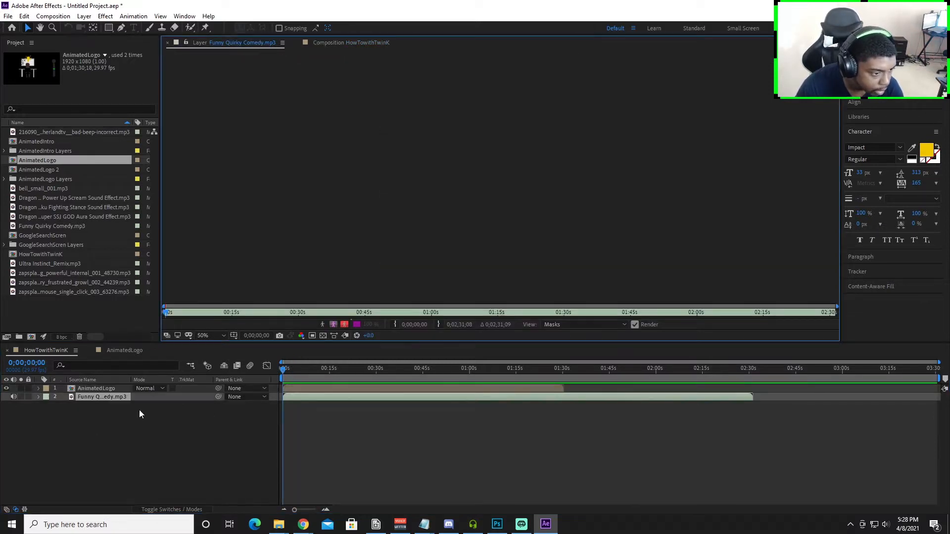
{"action": "left_click", "coordinate": [352, 42]}
{"action": "left_click", "coordinate": [242, 43]}
{"action": "left_click", "coordinate": [291, 369]}
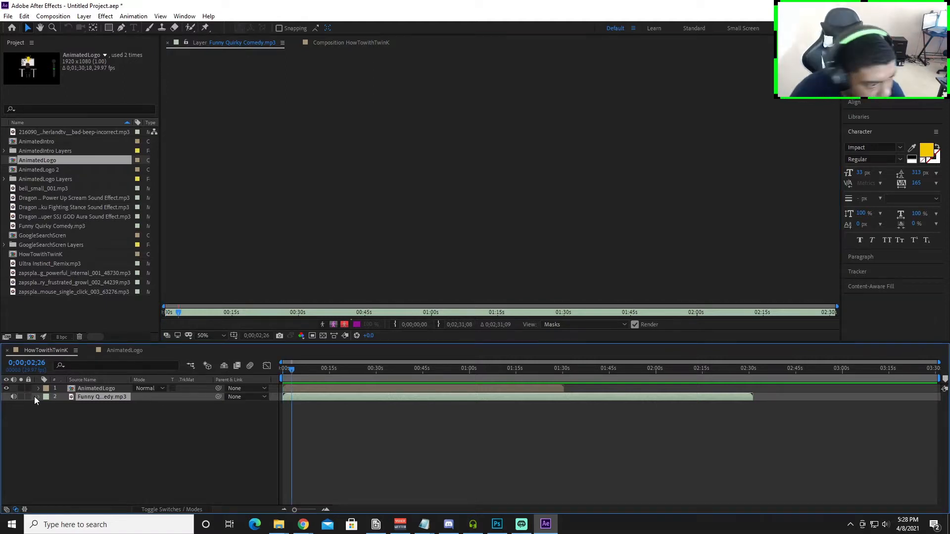
Step: In the AnimatedLogo composition, extend the lower xtV layer (layer 14) so that it starts at 0;00;06;00
{"action": "double_click", "coordinate": [100, 390]}
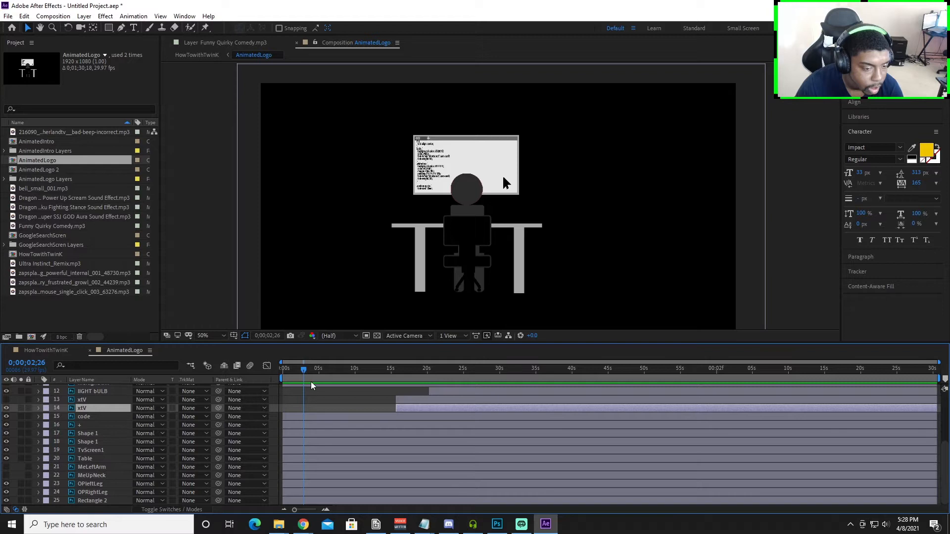
{"action": "mouse_move", "coordinate": [304, 371]}
{"action": "left_mouse_down"}
{"action": "mouse_move", "coordinate": [285, 371]}
{"action": "mouse_move", "coordinate": [319, 371]}
{"action": "left_mouse_up"}
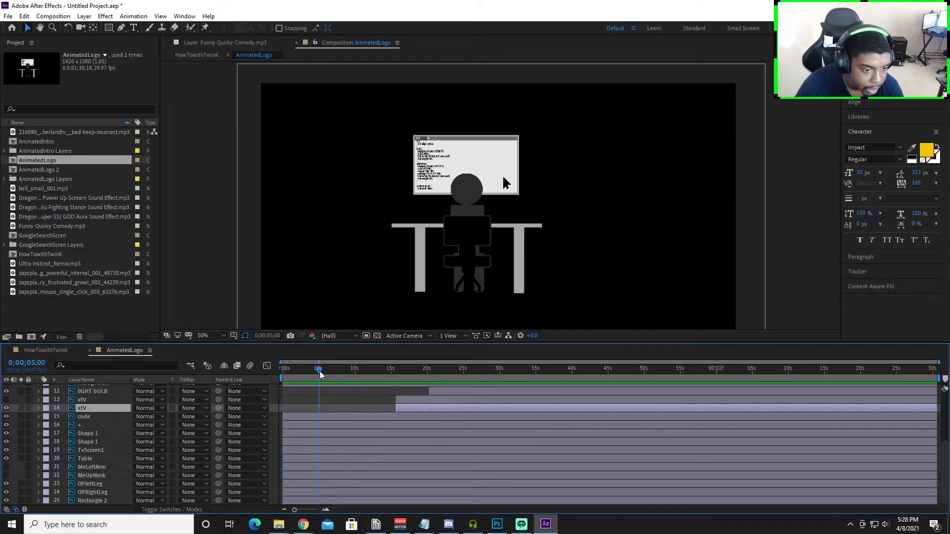
{"action": "scroll", "coordinate": [315, 382], "scroll_direction": "up", "scroll_amount": 1}
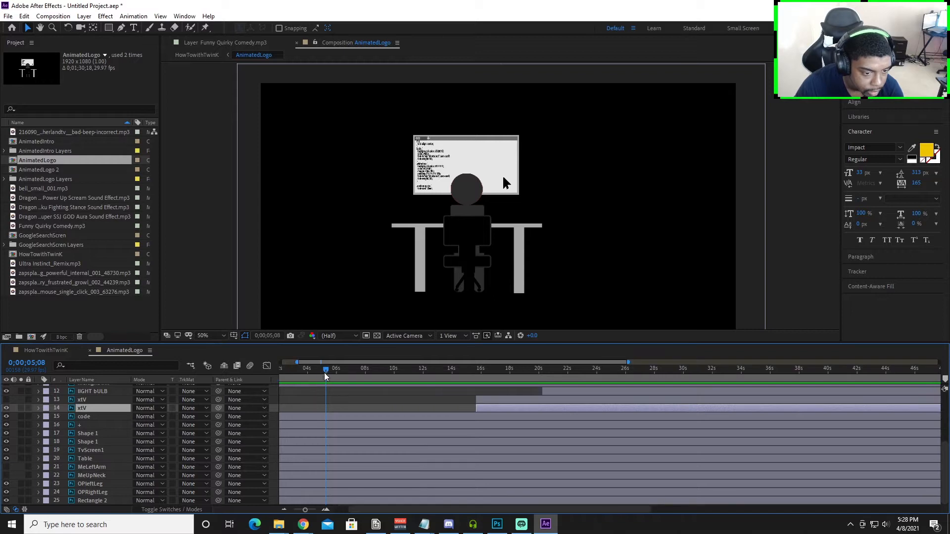
{"action": "left_click_drag", "start_coordinate": [335, 370], "coordinate": [334, 370]}
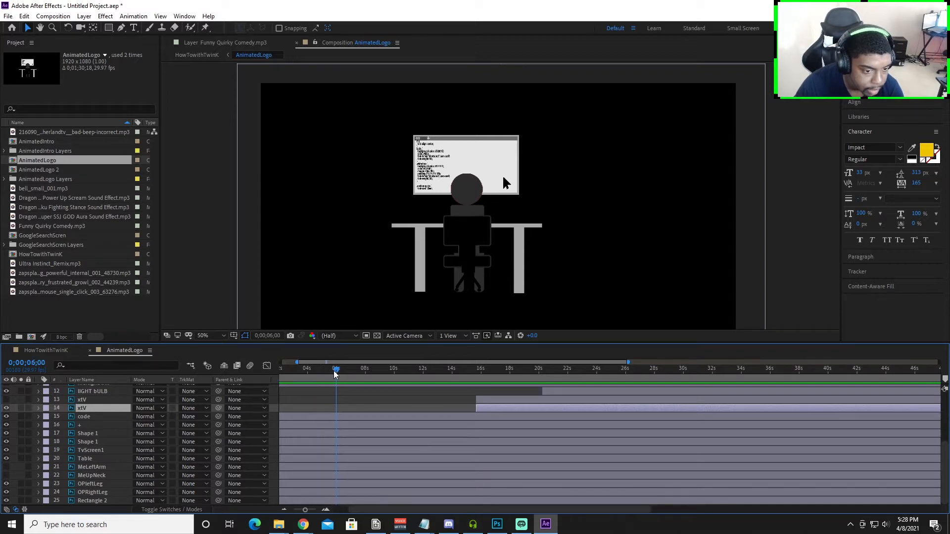
{"action": "left_click", "coordinate": [335, 411]}
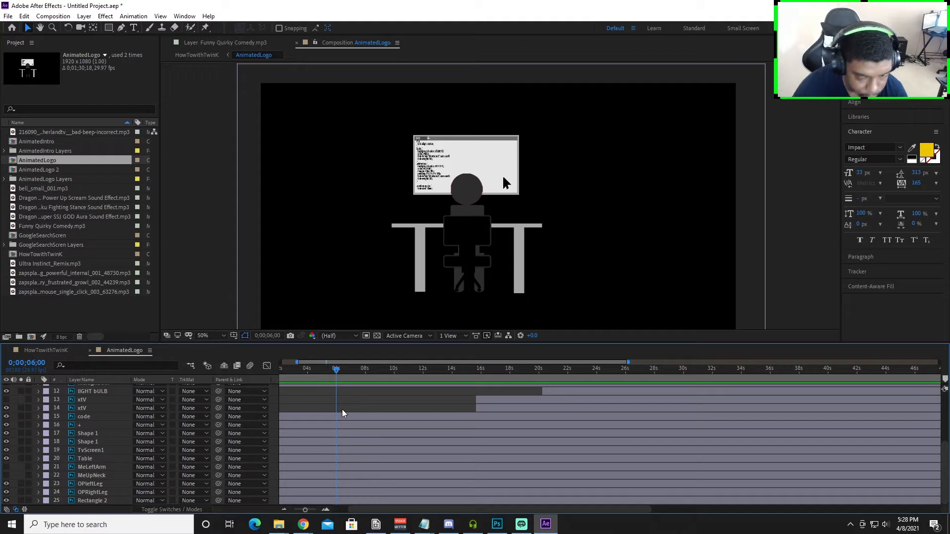
{"action": "left_click", "coordinate": [90, 409]}
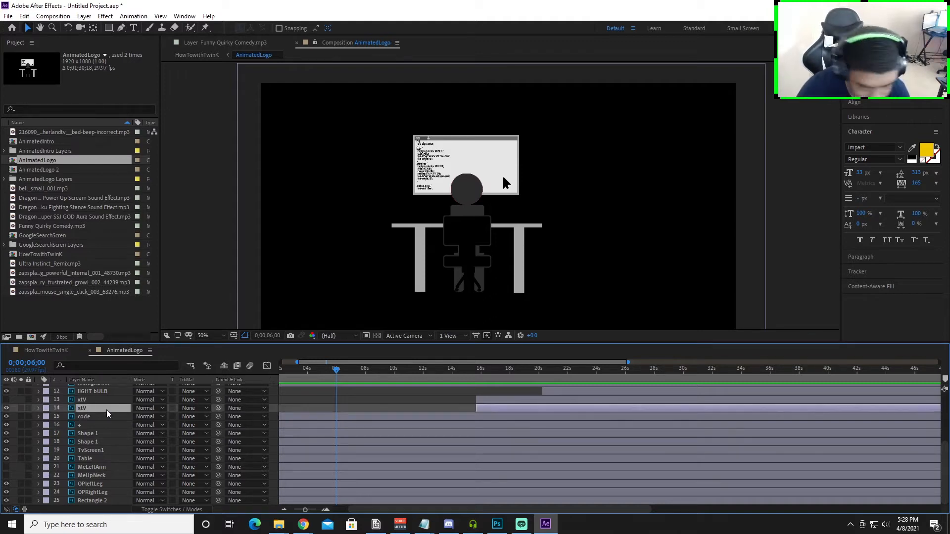
{"action": "key", "text": "alt+bracketleft"}
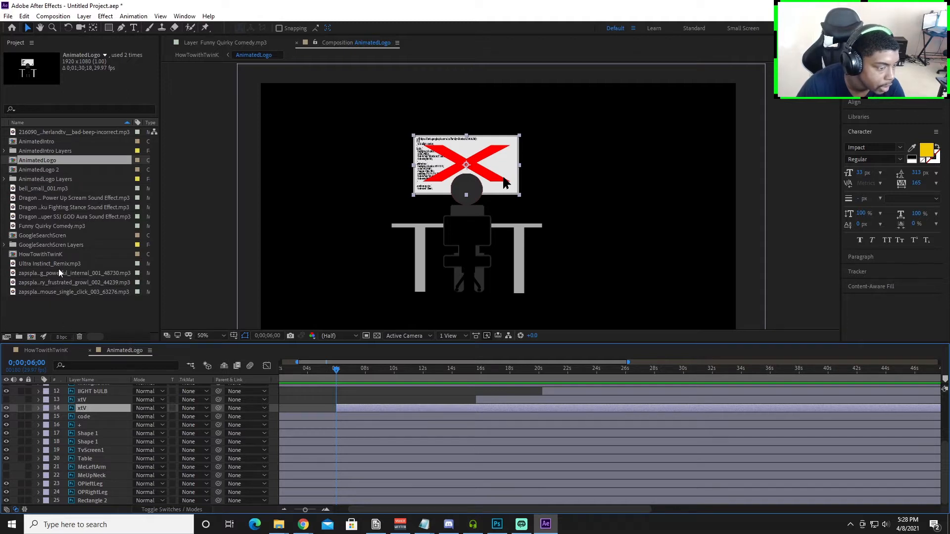
Step: Add the bad-beep-incorrect sound effect to the HowTowithTwinK composition below the music layer
{"action": "scroll", "coordinate": [53, 396], "scroll_direction": "up", "scroll_amount": 4}
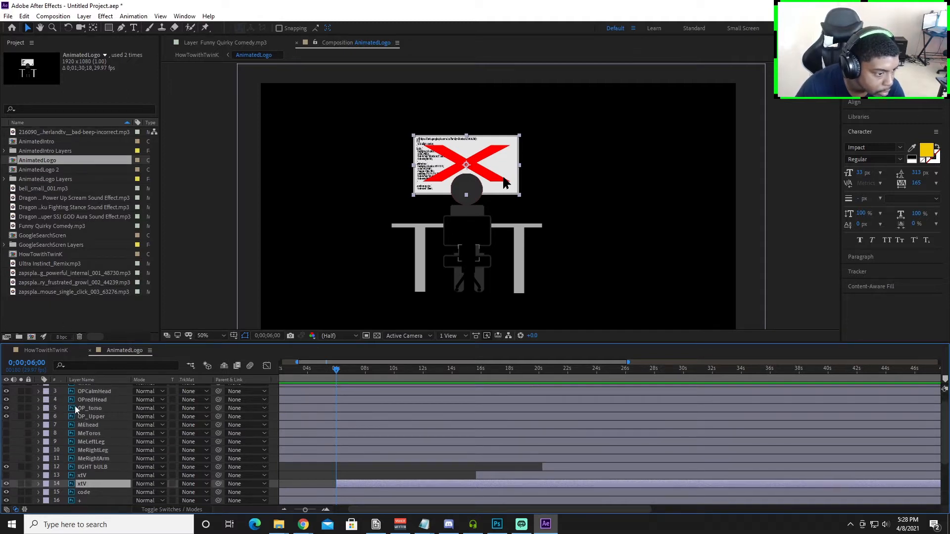
{"action": "left_click", "coordinate": [47, 350]}
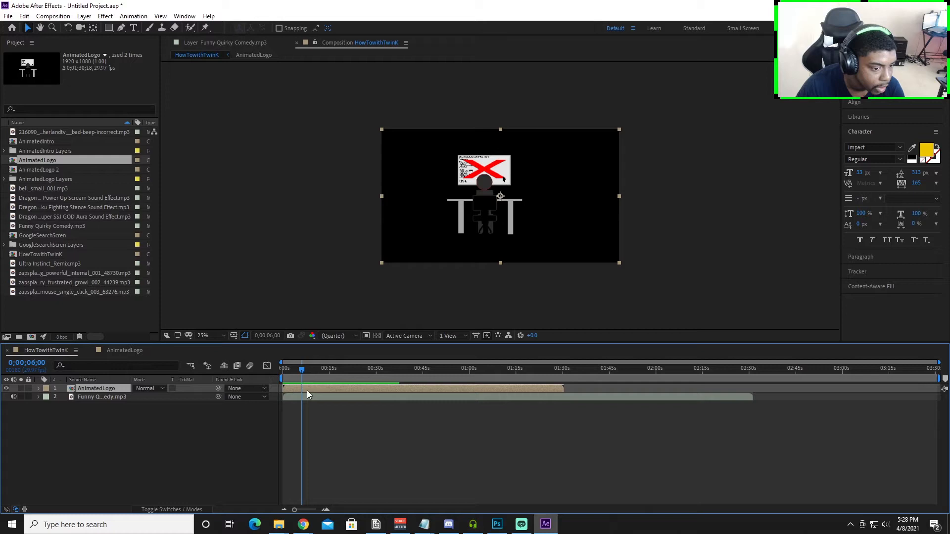
{"action": "scroll", "coordinate": [308, 385], "scroll_direction": "up", "scroll_amount": 2}
{"action": "scroll", "coordinate": [332, 385], "scroll_direction": "up", "scroll_amount": 2}
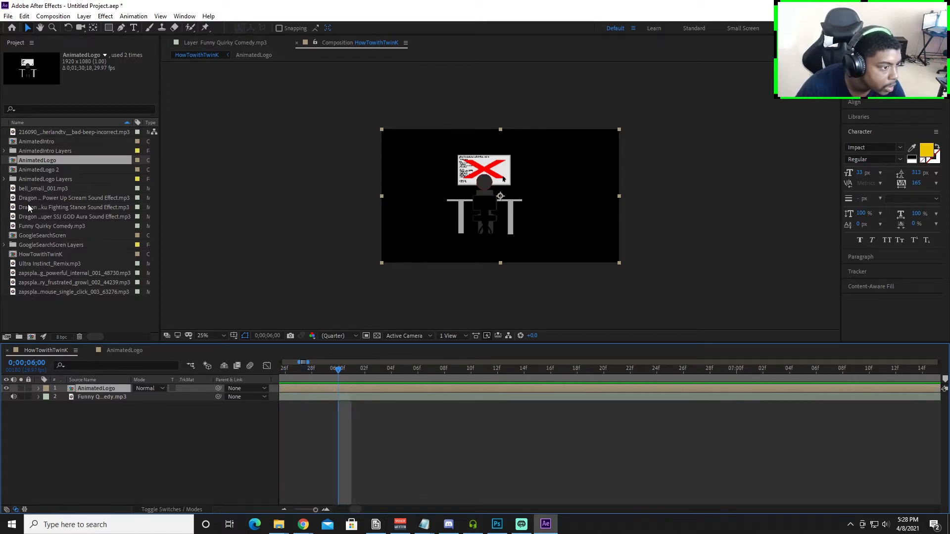
{"action": "left_click_drag", "start_coordinate": [49, 132], "coordinate": [89, 412]}
Step: Move the bad-beep-incorrect clip along the timeline to about 0;00;06;00, where the red X appears
{"action": "scroll", "coordinate": [299, 434], "scroll_direction": "down", "scroll_amount": 2}
{"action": "scroll", "coordinate": [297, 435], "scroll_direction": "up", "scroll_amount": 2}
{"action": "left_click_drag", "start_coordinate": [356, 509], "coordinate": [323, 509]}
{"action": "scroll", "coordinate": [364, 473], "scroll_direction": "down", "scroll_amount": 5}
{"action": "left_click_drag", "start_coordinate": [314, 406], "coordinate": [668, 420]}
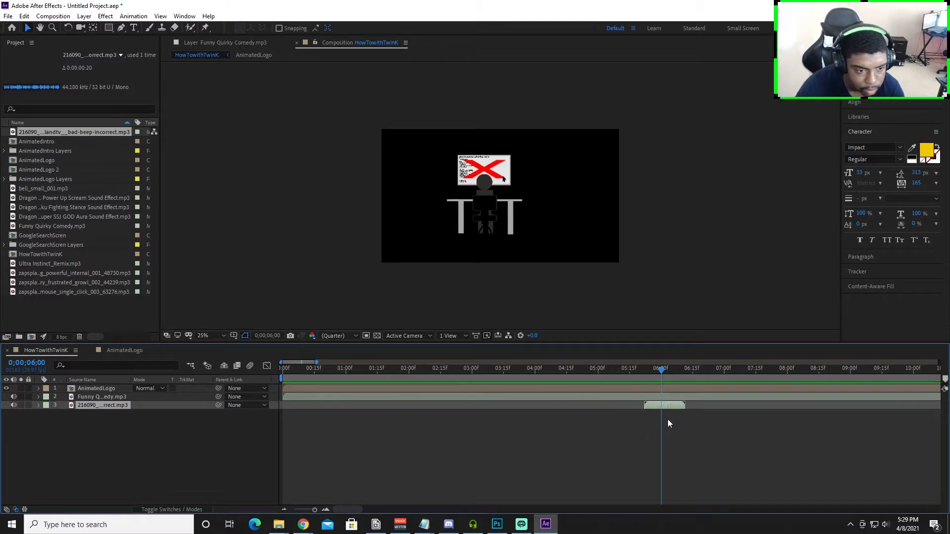
Step: Shift the bad-beep-incorrect clip along the timeline so that it starts exactly at 0;00;06;00
{"action": "scroll", "coordinate": [288, 402], "scroll_direction": "down", "scroll_amount": 5}
{"action": "scroll", "coordinate": [300, 393], "scroll_direction": "up", "scroll_amount": 5}
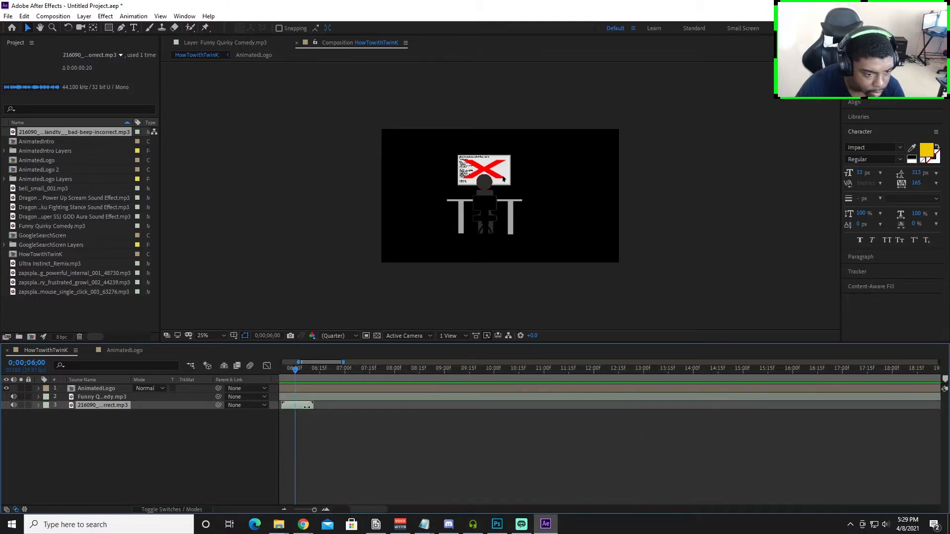
{"action": "left_click_drag", "start_coordinate": [353, 508], "coordinate": [350, 508]}
{"action": "scroll", "coordinate": [396, 405], "scroll_direction": "up", "scroll_amount": 2}
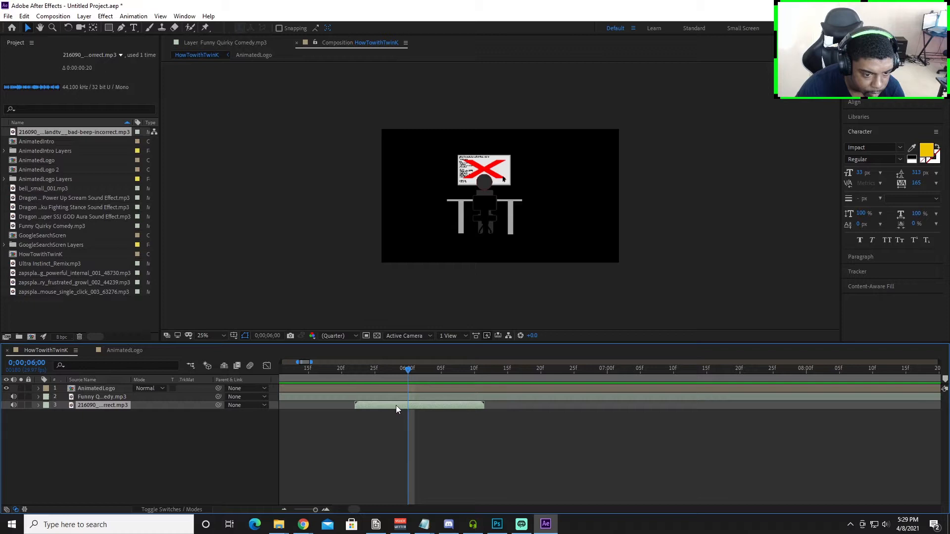
{"action": "left_click_drag", "start_coordinate": [381, 408], "coordinate": [448, 411]}
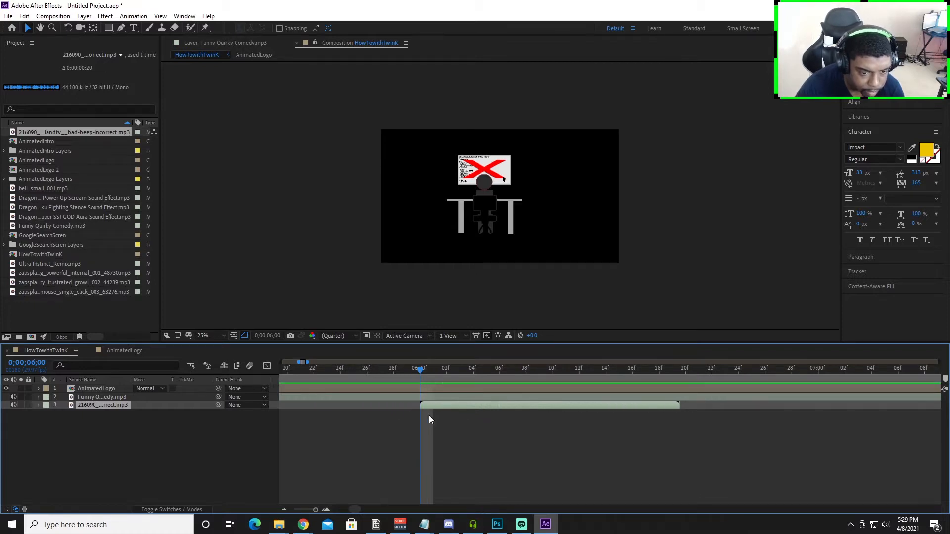
Step: Preview the HowTowithTwinK composition from the start to check the beep's timing against the red X
{"action": "scroll", "coordinate": [425, 414], "scroll_direction": "up", "scroll_amount": 2}
{"action": "scroll", "coordinate": [322, 413], "scroll_direction": "down", "scroll_amount": 10}
{"action": "key", "text": "Home"}
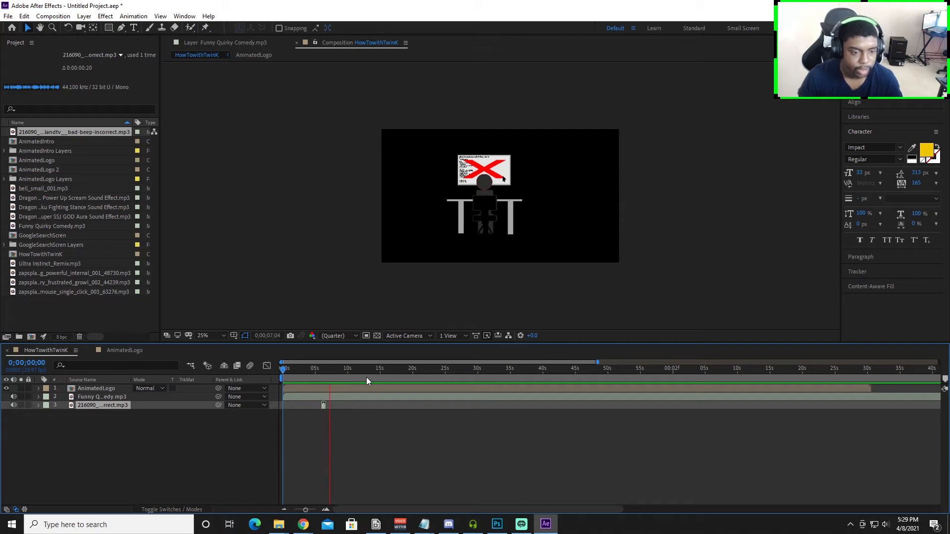
{"action": "key", "text": "space"}
{"action": "scroll", "coordinate": [323, 410], "scroll_direction": "up", "scroll_amount": 4}
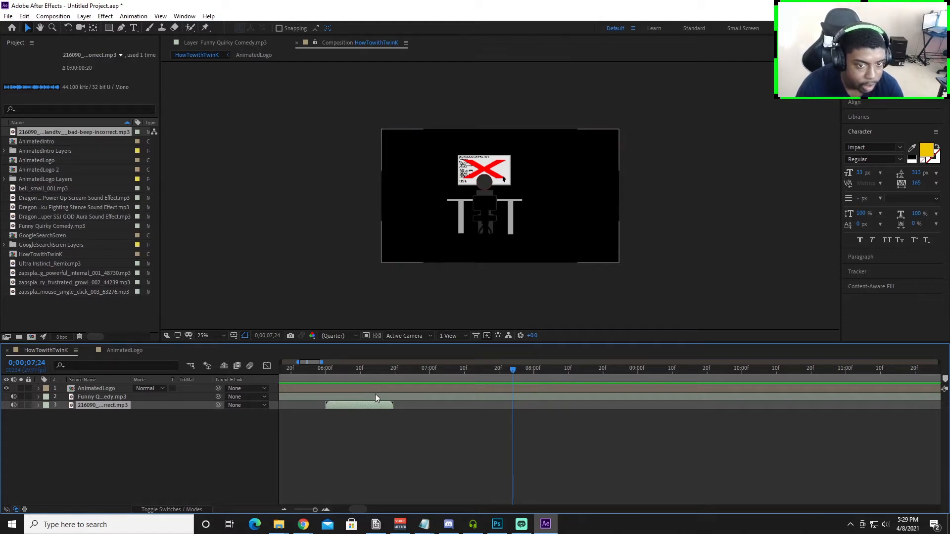
{"action": "scroll", "coordinate": [355, 402], "scroll_direction": "up", "scroll_amount": 1}
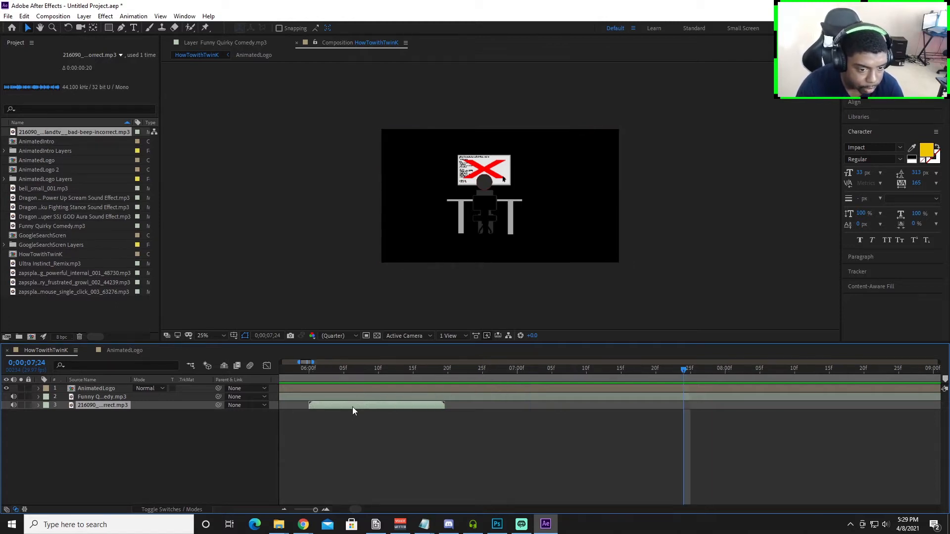
Step: At 0;00;06;20, where the beep ends, add a 100% Opacity keyframe to the OPCalmHead layer in the AnimatedLogo composition
{"action": "left_click_drag", "start_coordinate": [674, 372], "coordinate": [443, 390]}
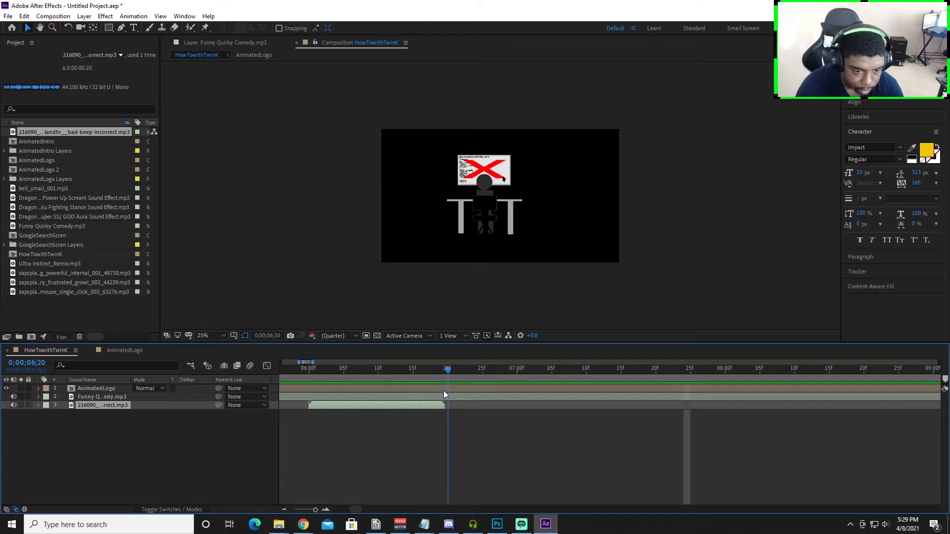
{"action": "scroll", "coordinate": [444, 396], "scroll_direction": "up", "scroll_amount": 2}
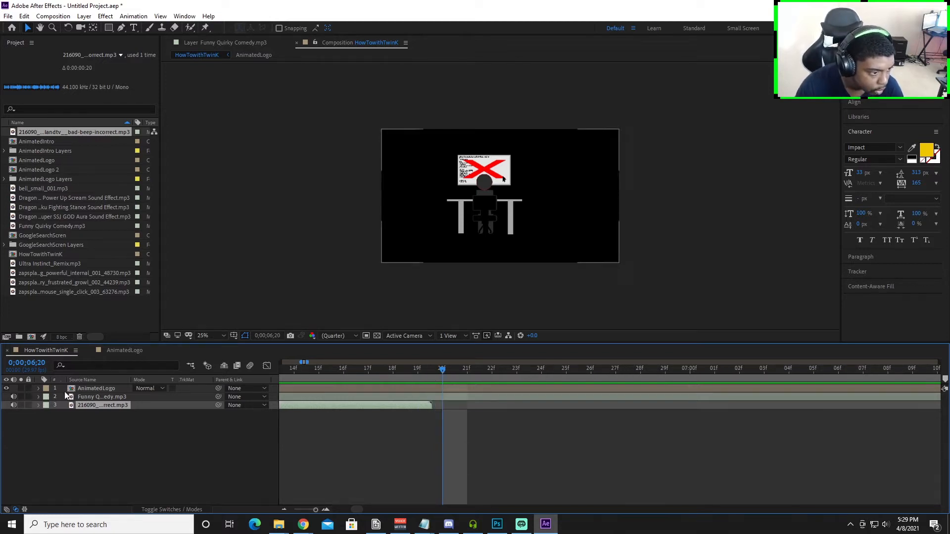
{"action": "double_click", "coordinate": [102, 391]}
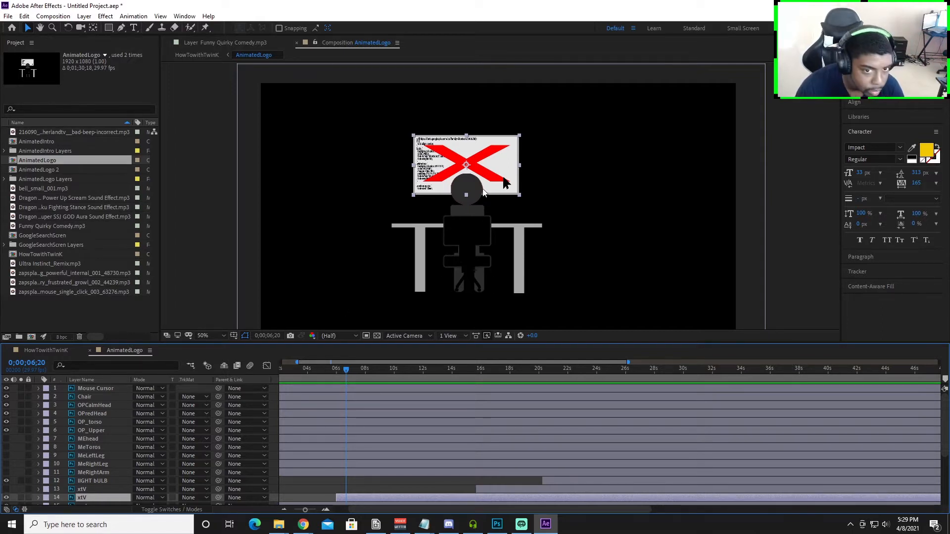
{"action": "left_click", "coordinate": [476, 202]}
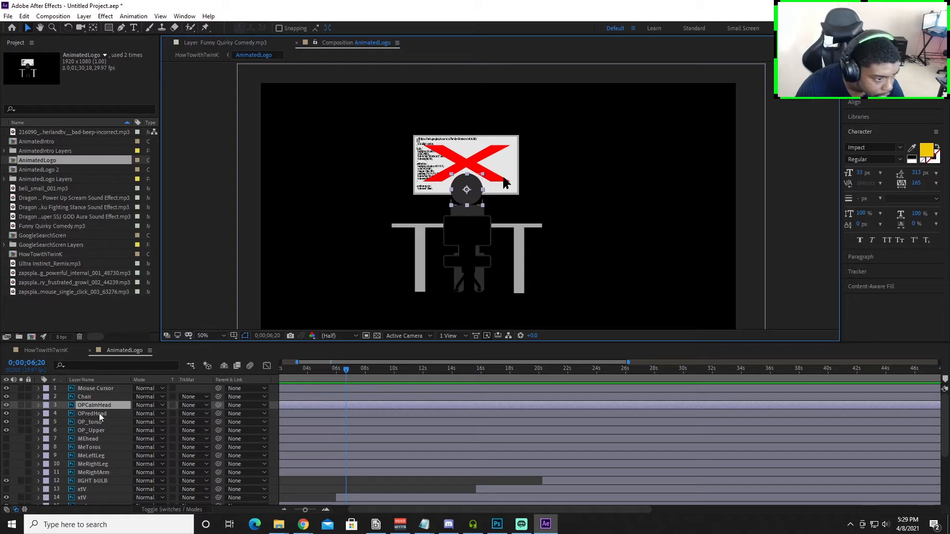
{"action": "left_click", "coordinate": [346, 403]}
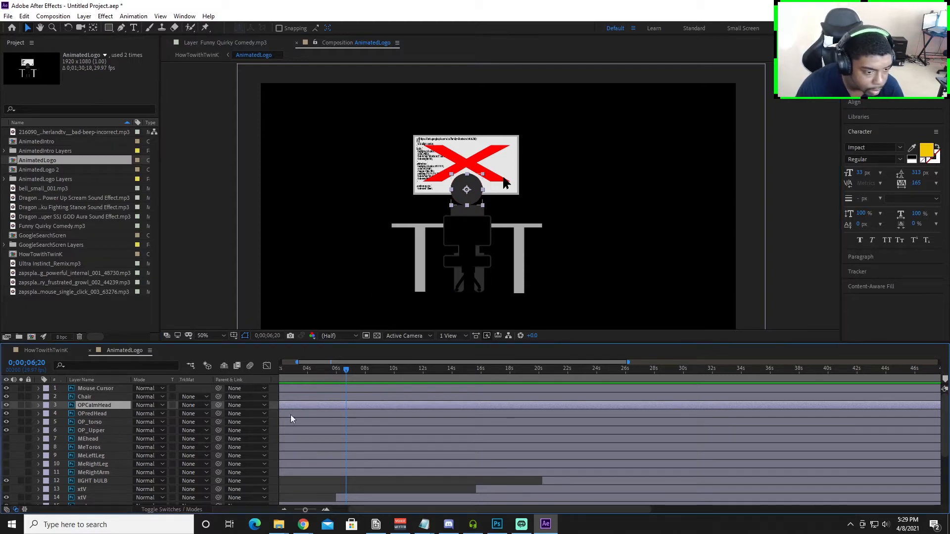
{"action": "left_click", "coordinate": [38, 406]}
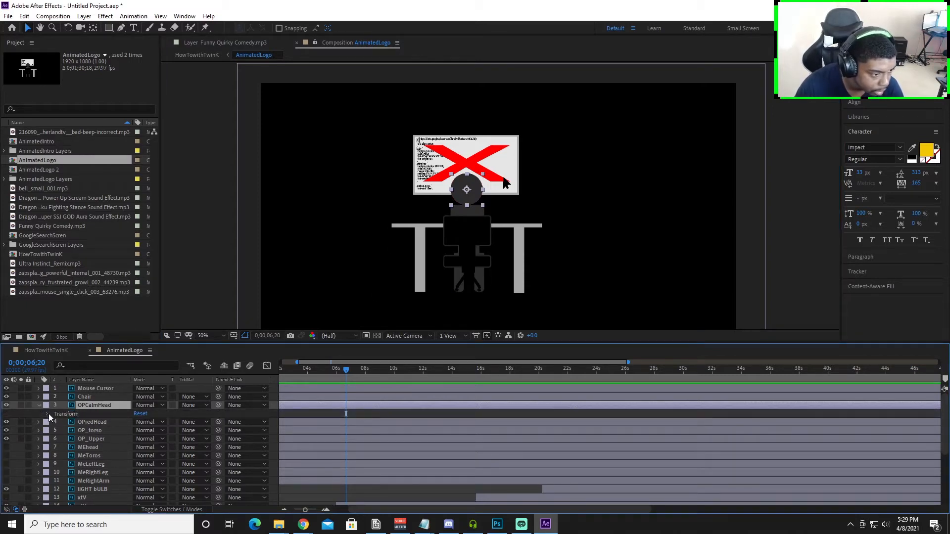
{"action": "left_click", "coordinate": [47, 414]}
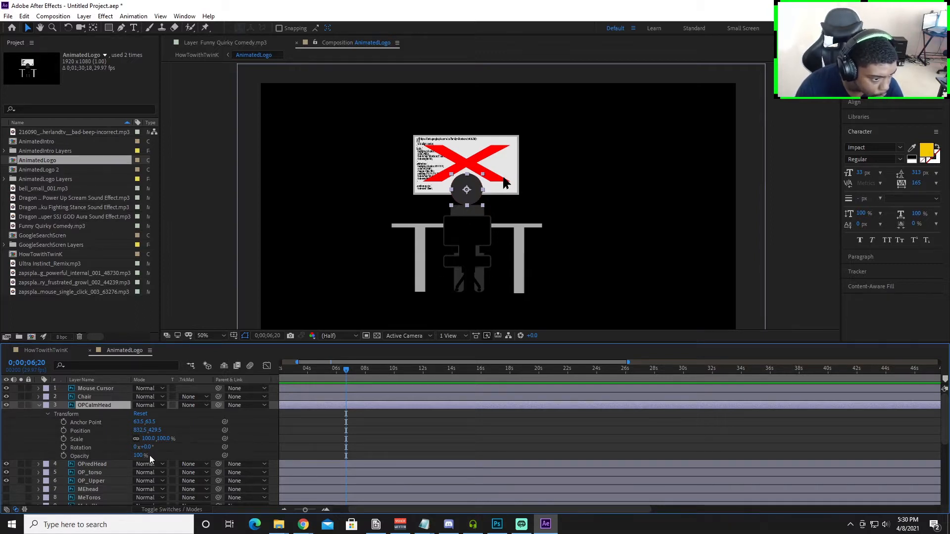
{"action": "left_click", "coordinate": [64, 455]}
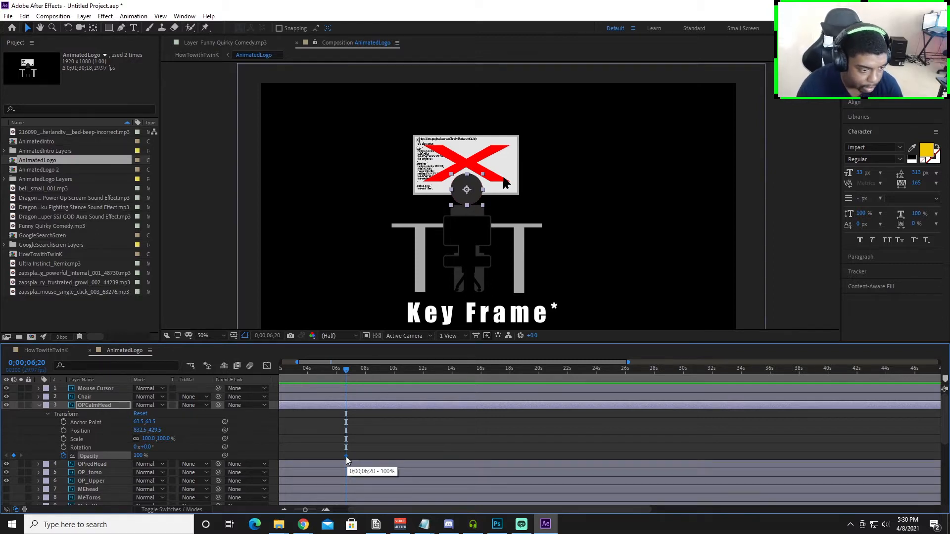
Step: Set OPCalmHead's Opacity to 0% at 0;00;07;29 and preview the head turning red
{"action": "left_click_drag", "start_coordinate": [346, 369], "coordinate": [366, 372]}
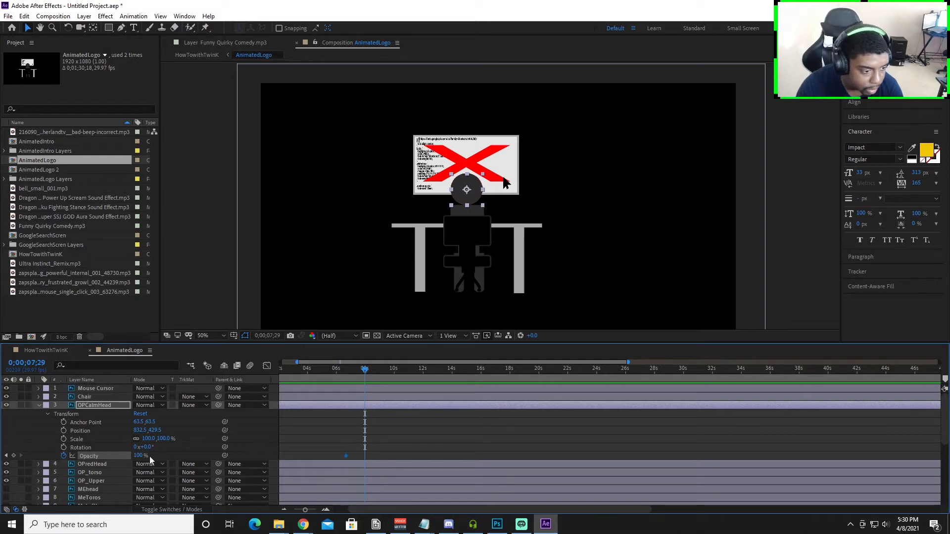
{"action": "left_click_drag", "start_coordinate": [140, 455], "coordinate": [129, 464]}
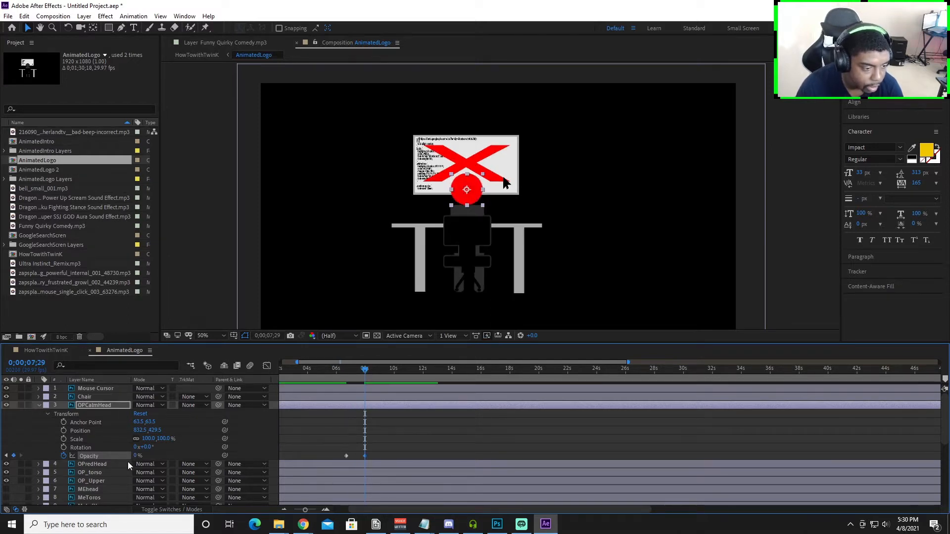
{"action": "left_click_drag", "start_coordinate": [365, 372], "coordinate": [292, 375]}
{"action": "key", "text": "space"}
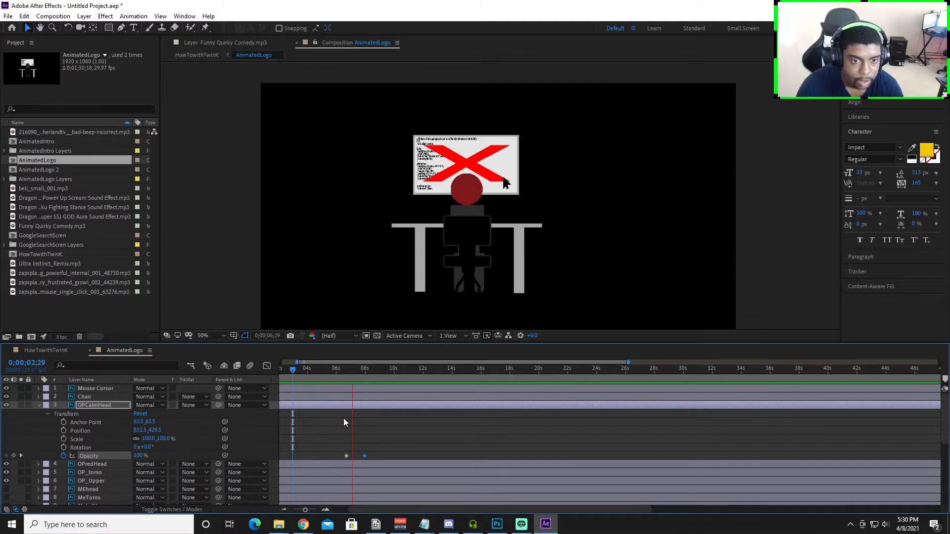
{"action": "key", "text": "space"}
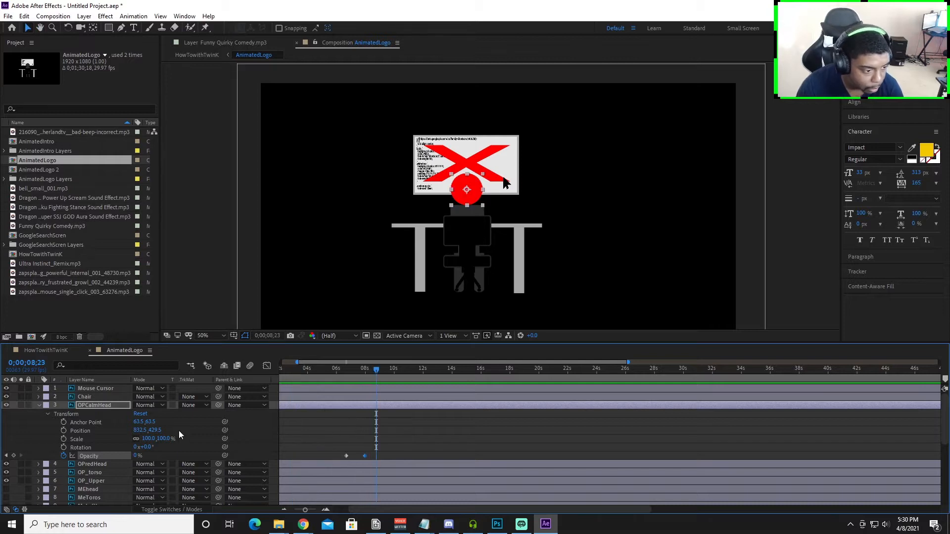
{"action": "left_click_drag", "start_coordinate": [376, 371], "coordinate": [363, 375]}
{"action": "scroll", "coordinate": [366, 432], "scroll_direction": "up", "scroll_amount": 2}
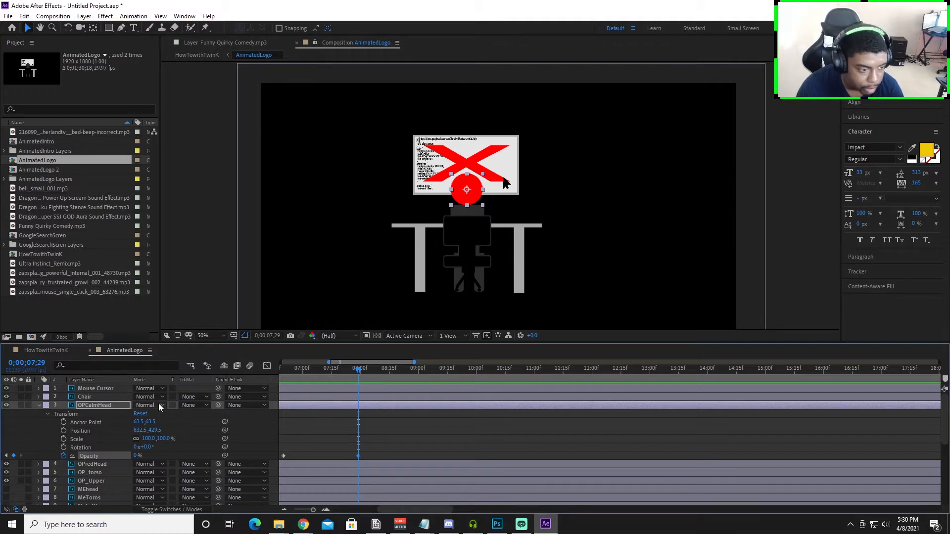
{"action": "left_click", "coordinate": [64, 431]}
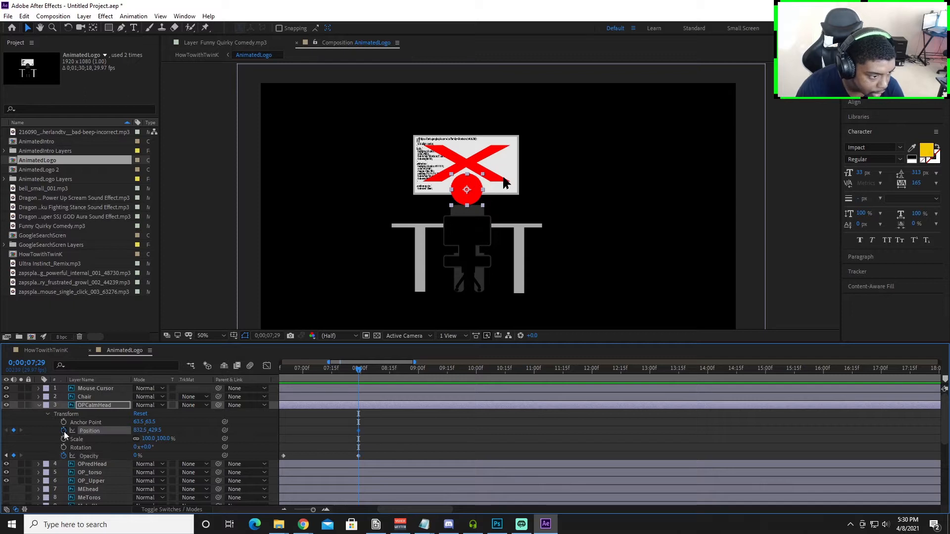
{"action": "left_click", "coordinate": [471, 198]}
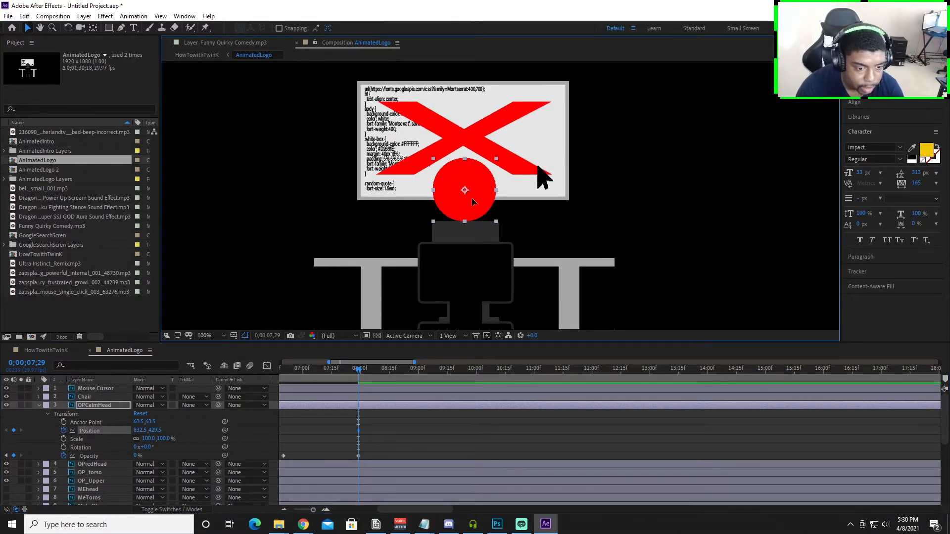
{"action": "scroll", "coordinate": [366, 380], "scroll_direction": "up", "scroll_amount": 1}
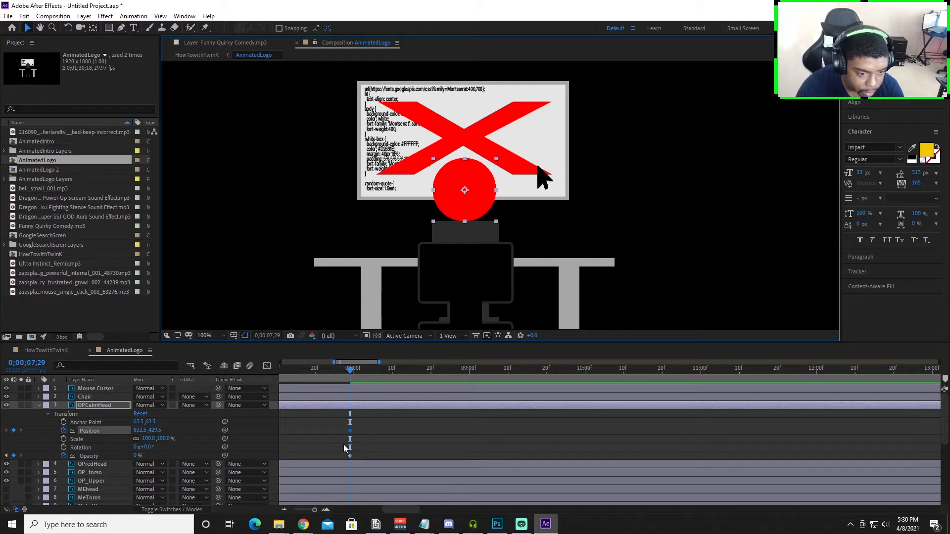
{"action": "scroll", "coordinate": [344, 444], "scroll_direction": "up", "scroll_amount": 2}
{"action": "scroll", "coordinate": [354, 440], "scroll_direction": "up", "scroll_amount": 1}
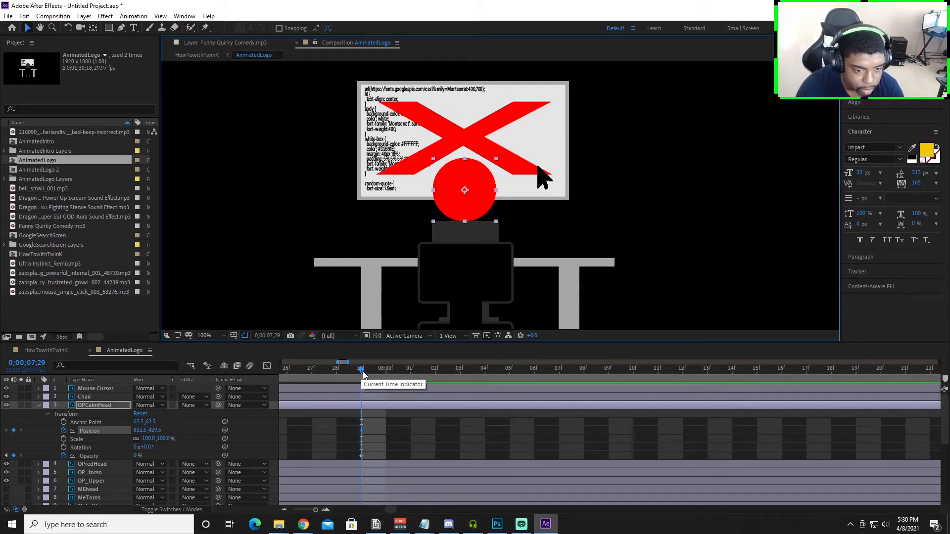
{"action": "scroll", "coordinate": [364, 380], "scroll_direction": "down", "scroll_amount": 1}
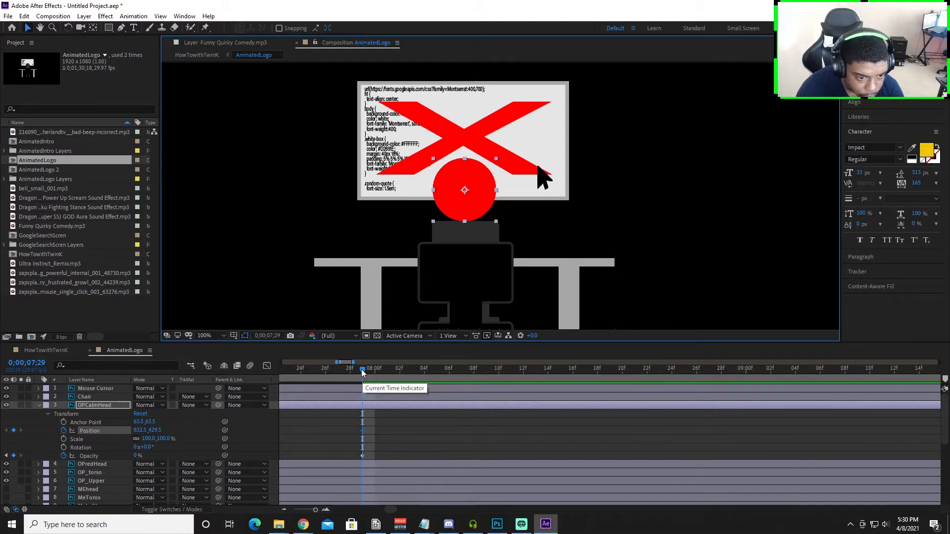
{"action": "scroll", "coordinate": [363, 383], "scroll_direction": "up", "scroll_amount": 1}
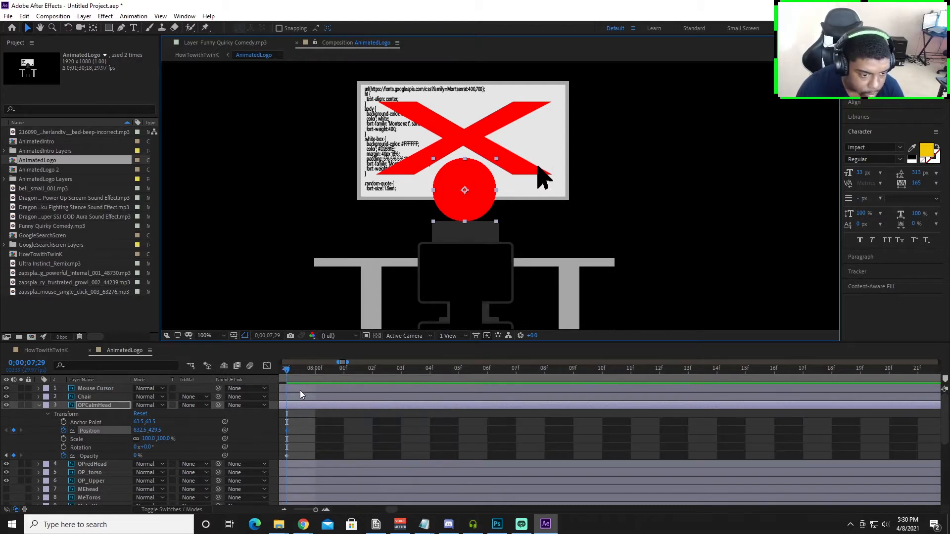
{"action": "left_click_drag", "start_coordinate": [288, 370], "coordinate": [577, 397]}
{"action": "key", "text": "ctrl+z"}
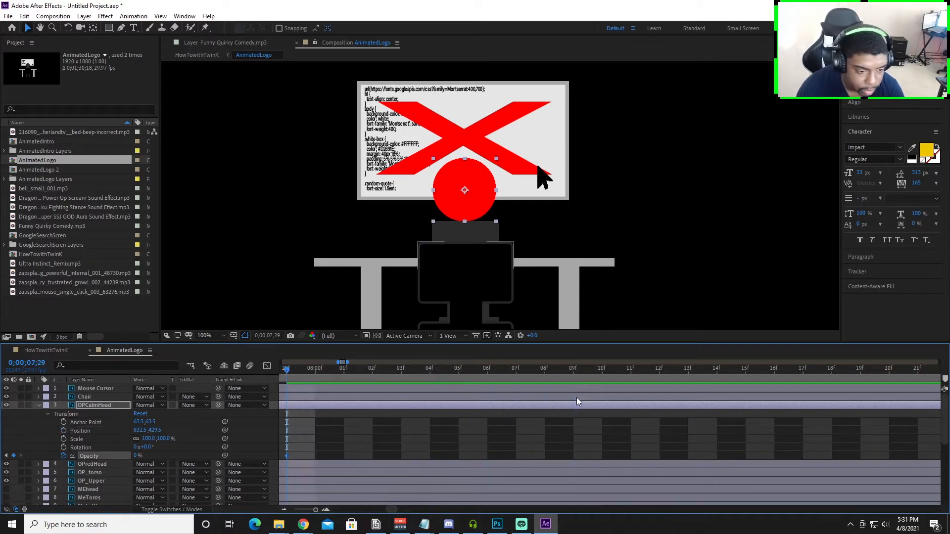
{"action": "scroll", "coordinate": [284, 433], "scroll_direction": "down", "scroll_amount": 6}
{"action": "left_click_drag", "start_coordinate": [282, 369], "coordinate": [318, 380]}
{"action": "scroll", "coordinate": [317, 378], "scroll_direction": "up", "scroll_amount": 3}
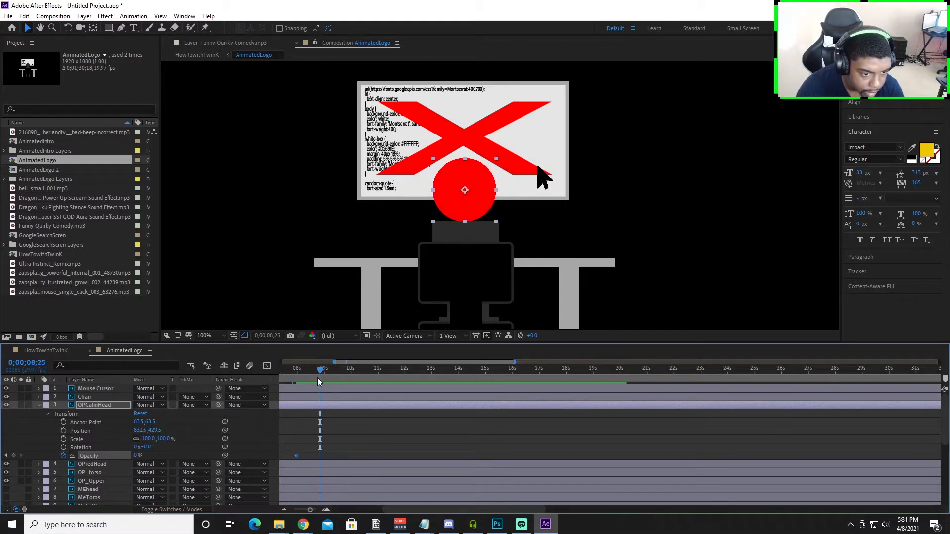
{"action": "left_click", "coordinate": [324, 372]}
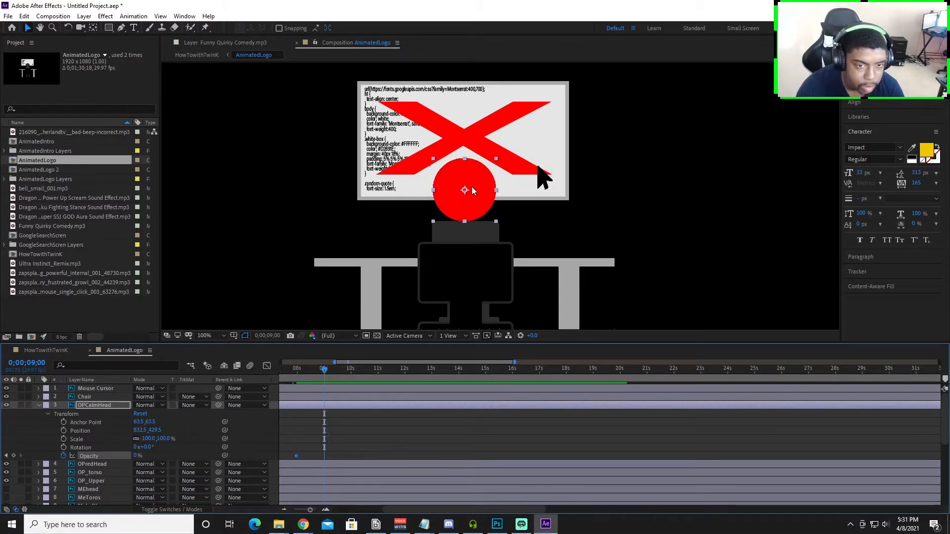
{"action": "left_click_drag", "start_coordinate": [476, 186], "coordinate": [443, 187]}
{"action": "key", "text": "ctrl+z"}
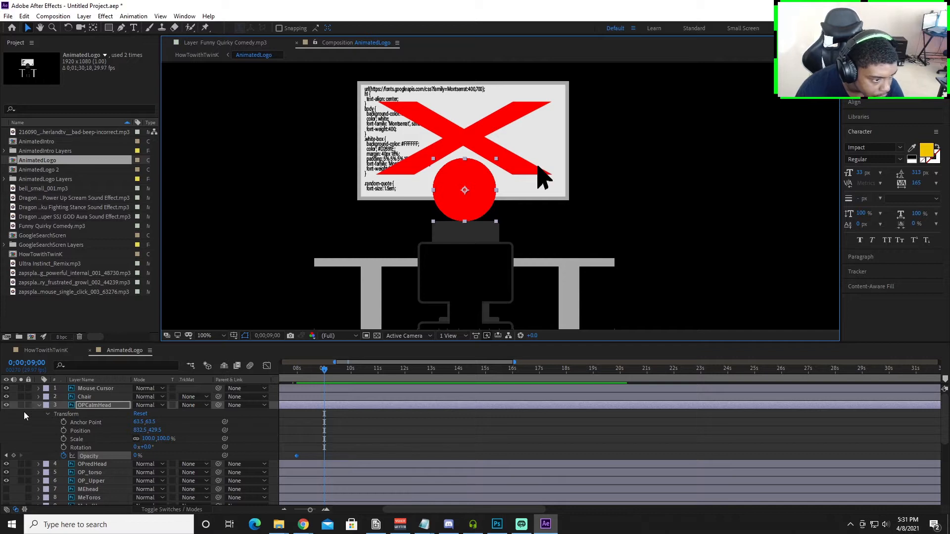
Step: Hide the OPCalmHead layer and add a Position keyframe to the OPredHead layer at 0;00;07;29
{"action": "left_click", "coordinate": [6, 405]}
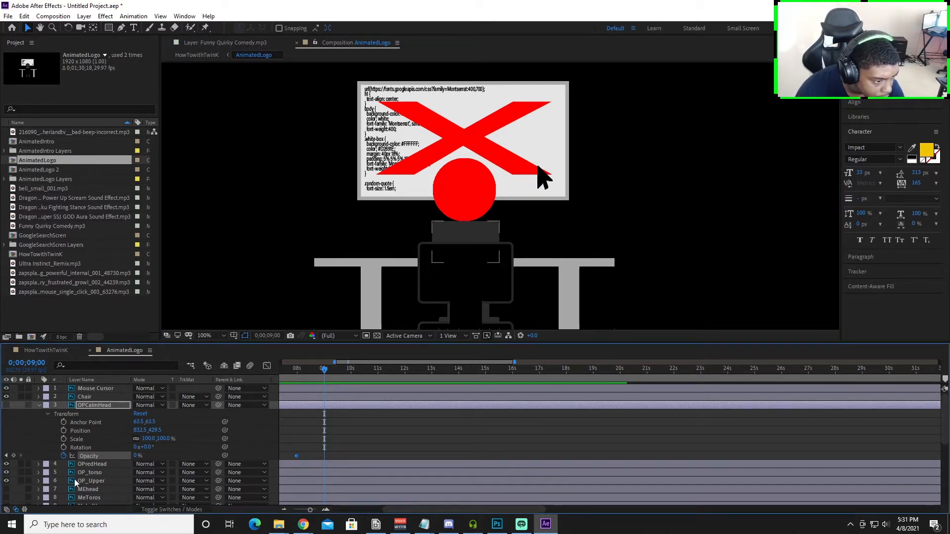
{"action": "left_click", "coordinate": [464, 213]}
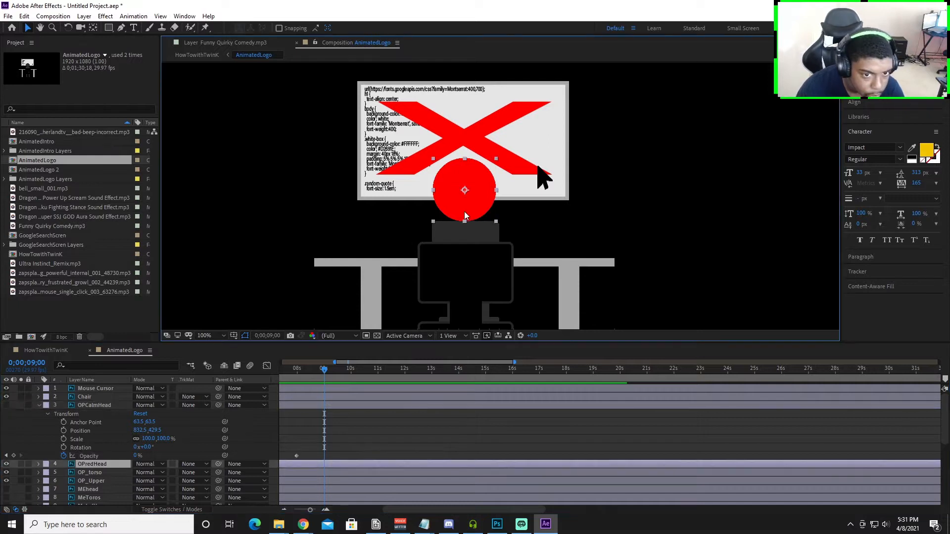
{"action": "left_click", "coordinate": [38, 464]}
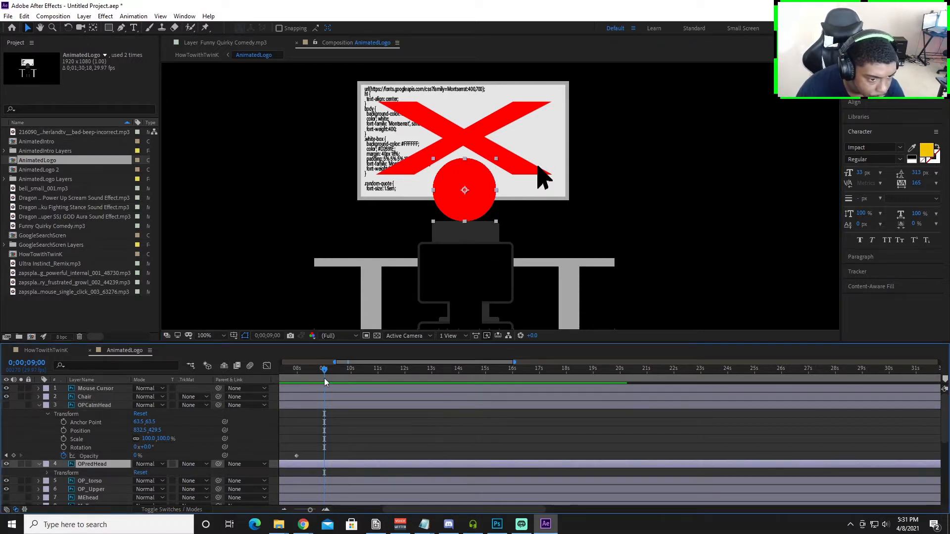
{"action": "left_click_drag", "start_coordinate": [325, 381], "coordinate": [295, 377]}
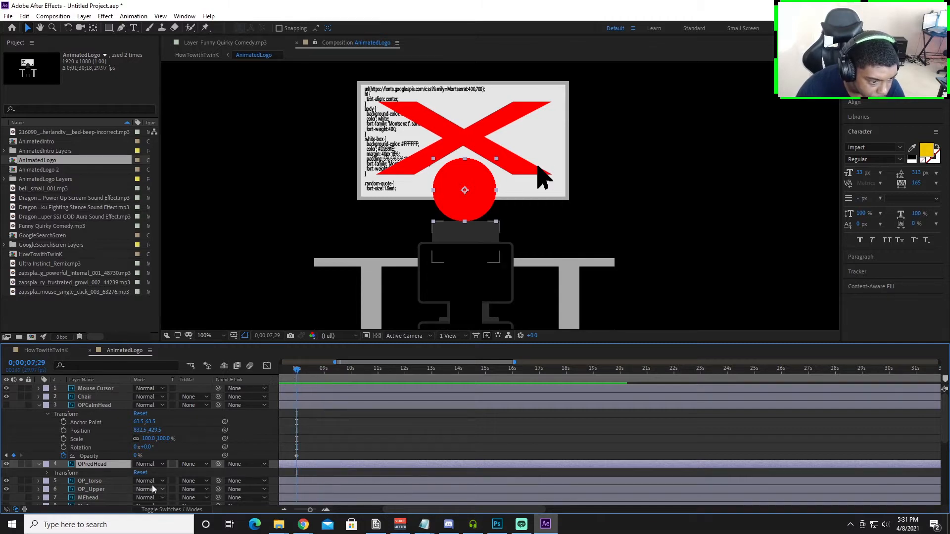
{"action": "left_click", "coordinate": [46, 475]}
{"action": "left_click", "coordinate": [47, 474]}
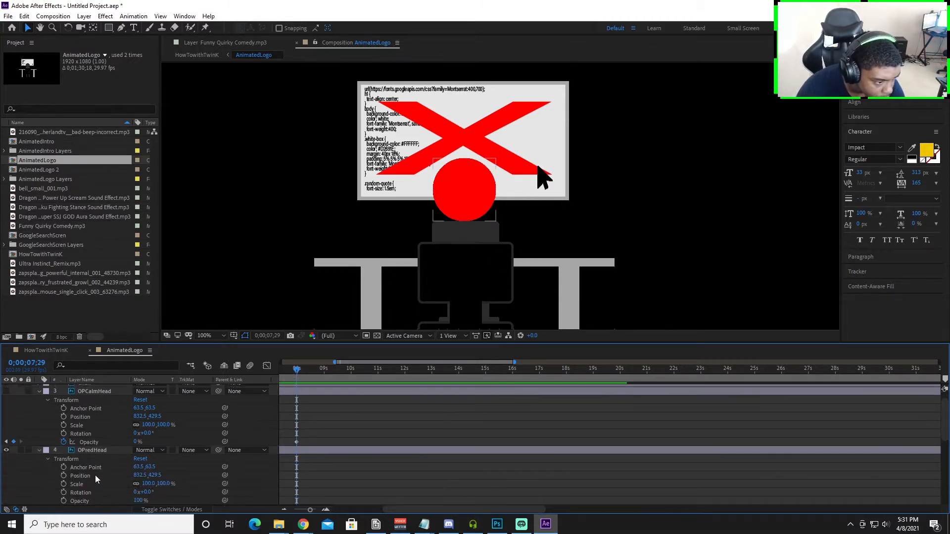
{"action": "left_click", "coordinate": [65, 475]}
Step: At 0;00;09;01, move the red head left to a Position of about 728.5, 432.5
{"action": "left_click_drag", "start_coordinate": [297, 374], "coordinate": [323, 371]}
{"action": "left_click_drag", "start_coordinate": [487, 192], "coordinate": [426, 191]}
{"action": "key", "text": "Caps_Lock"}
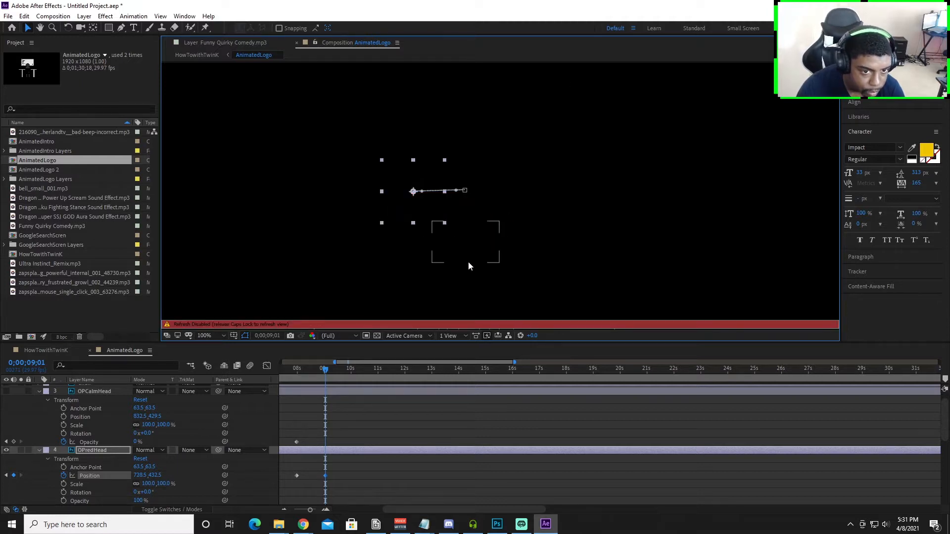
Step: Turn the viewer refresh back on and reposition the red head at 0;00;09;01 to a Position of about 813.5, 429.5
{"action": "key", "text": "Caps_Lock"}
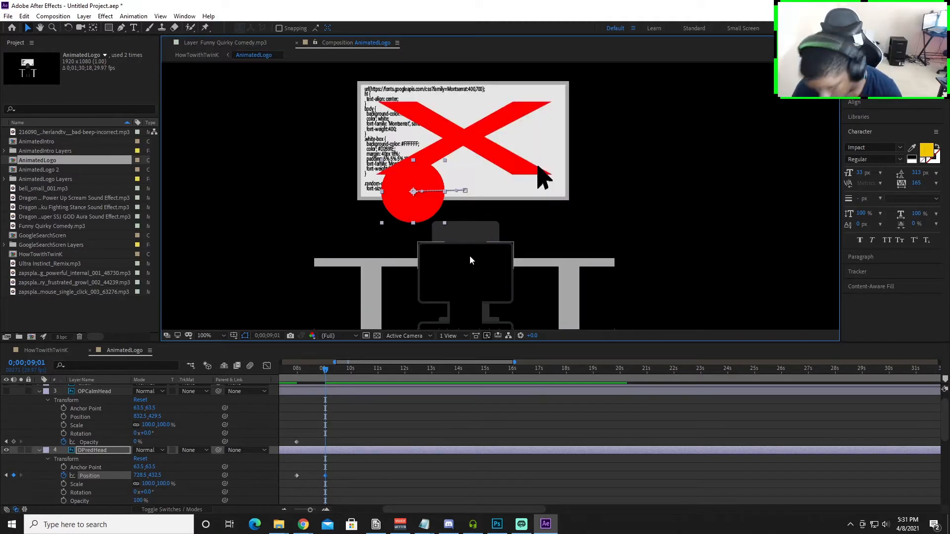
{"action": "key", "text": "ctrl+z"}
{"action": "left_click_drag", "start_coordinate": [478, 204], "coordinate": [454, 201]}
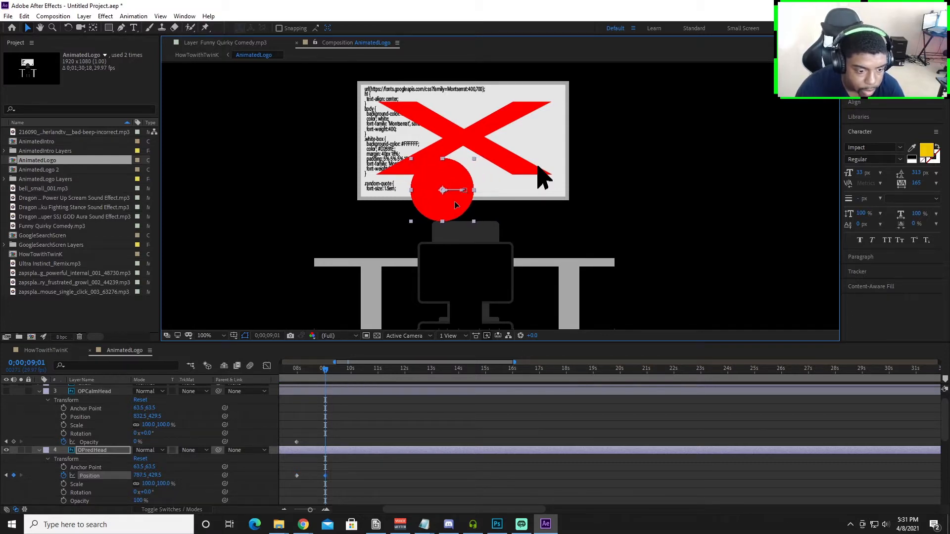
{"action": "key", "text": "Left"}
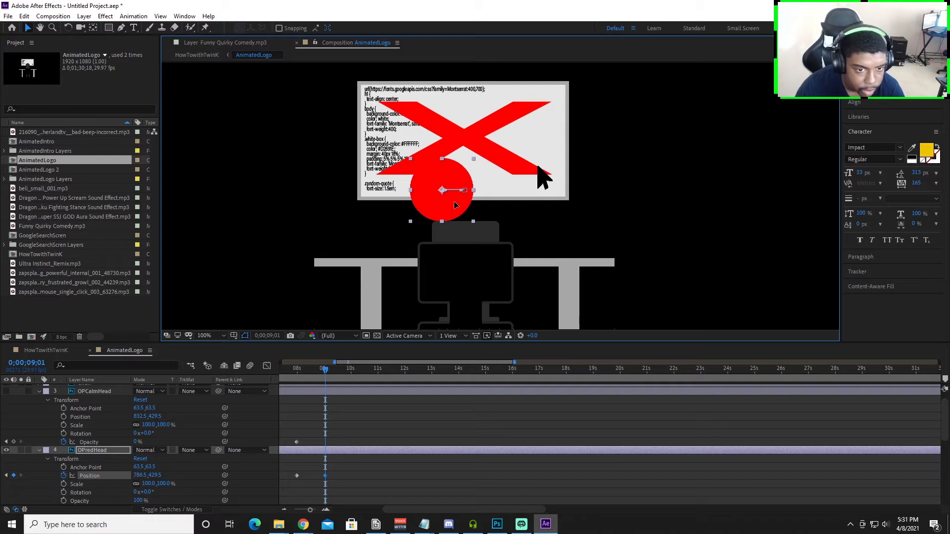
{"action": "left_click_drag", "start_coordinate": [455, 202], "coordinate": [467, 201]}
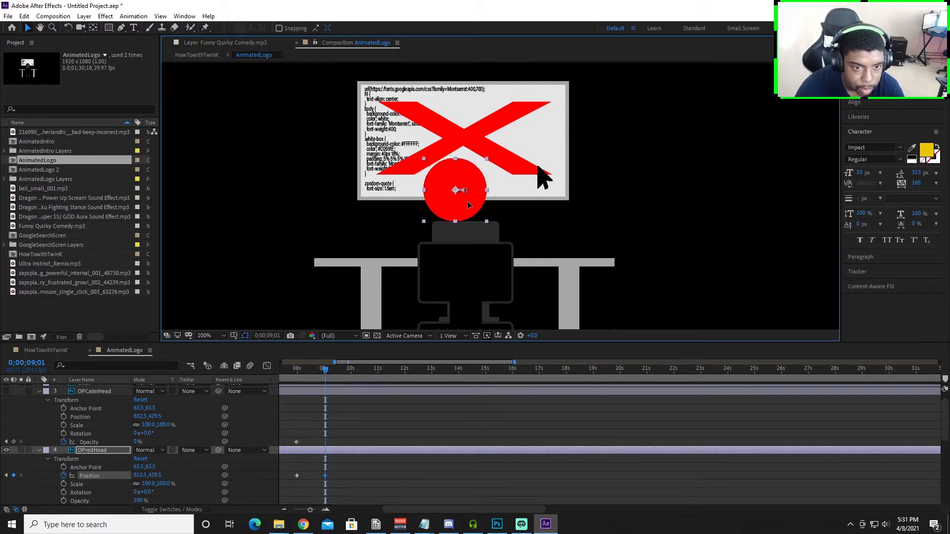
{"action": "key", "text": "space"}
Step: Keyframe OPredHead's Position at about 854.5, 429.5 at 0;00;10;01 and about 834.5, 429.5 at 0;00;11;00
{"action": "left_click_drag", "start_coordinate": [334, 373], "coordinate": [351, 370]}
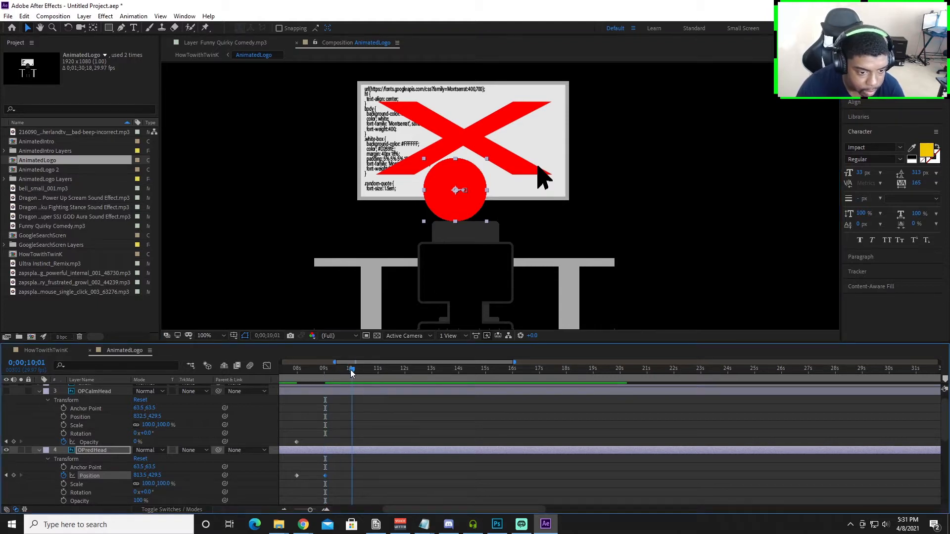
{"action": "left_click_drag", "start_coordinate": [469, 212], "coordinate": [489, 212]}
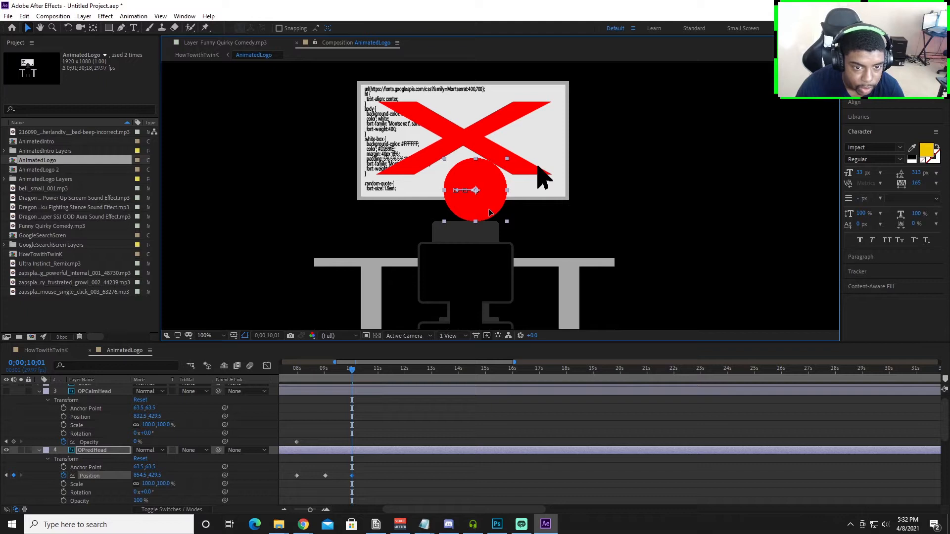
{"action": "left_click_drag", "start_coordinate": [358, 369], "coordinate": [380, 372]}
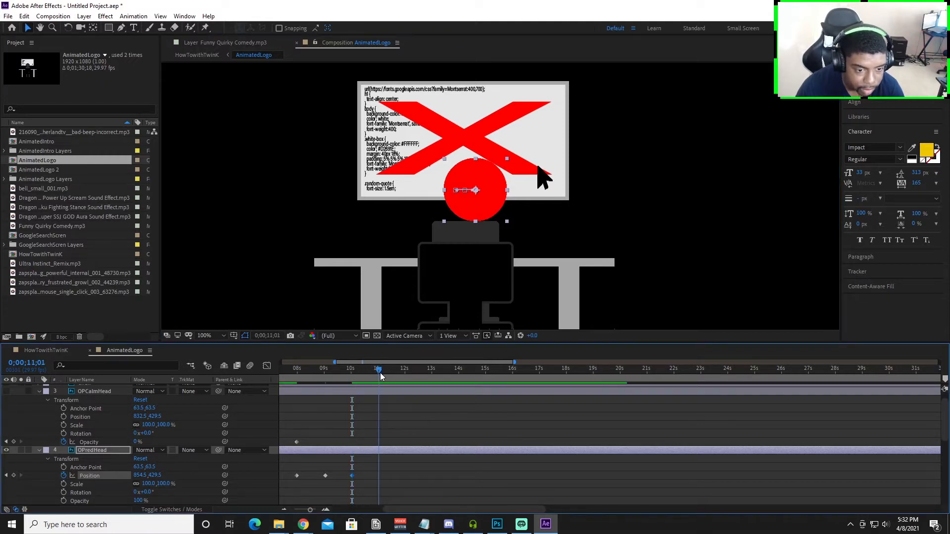
{"action": "left_click_drag", "start_coordinate": [381, 371], "coordinate": [378, 371]}
{"action": "left_click_drag", "start_coordinate": [489, 212], "coordinate": [478, 210]}
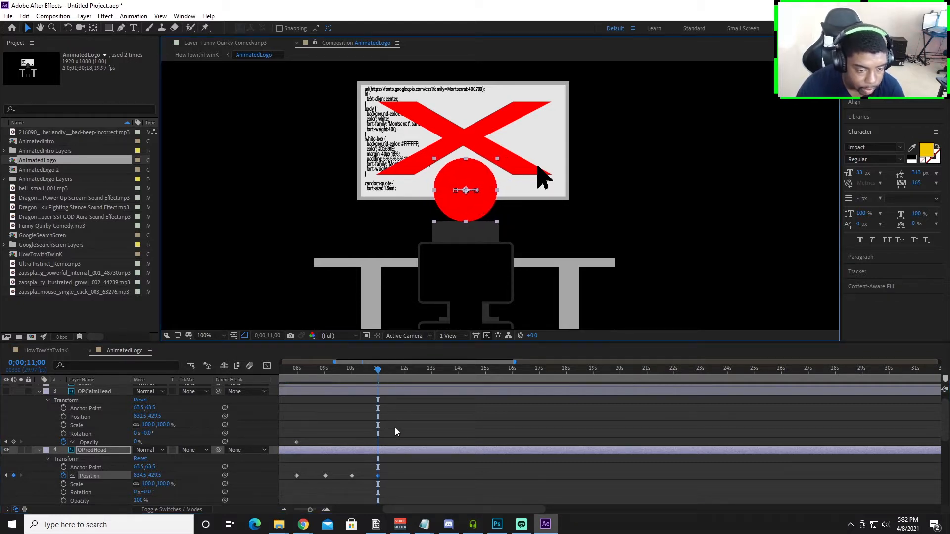
Step: Move OPredHead's Position keyframes closer together so the last one sits at about 0;00;09;12, previewing the head motion before and after
{"action": "scroll", "coordinate": [391, 443], "scroll_direction": "down", "scroll_amount": 3}
{"action": "left_click_drag", "start_coordinate": [362, 372], "coordinate": [324, 378]}
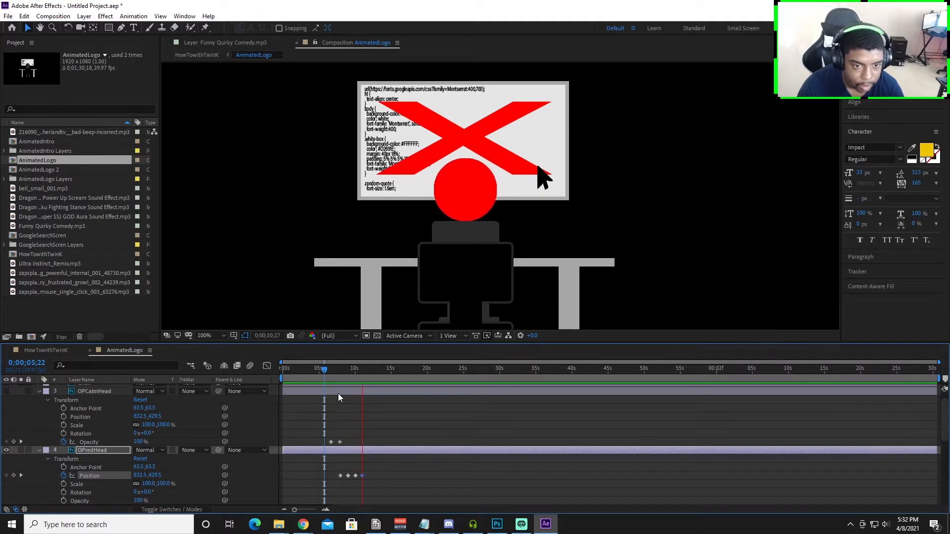
{"action": "key", "text": "space"}
{"action": "scroll", "coordinate": [349, 485], "scroll_direction": "up", "scroll_amount": 2}
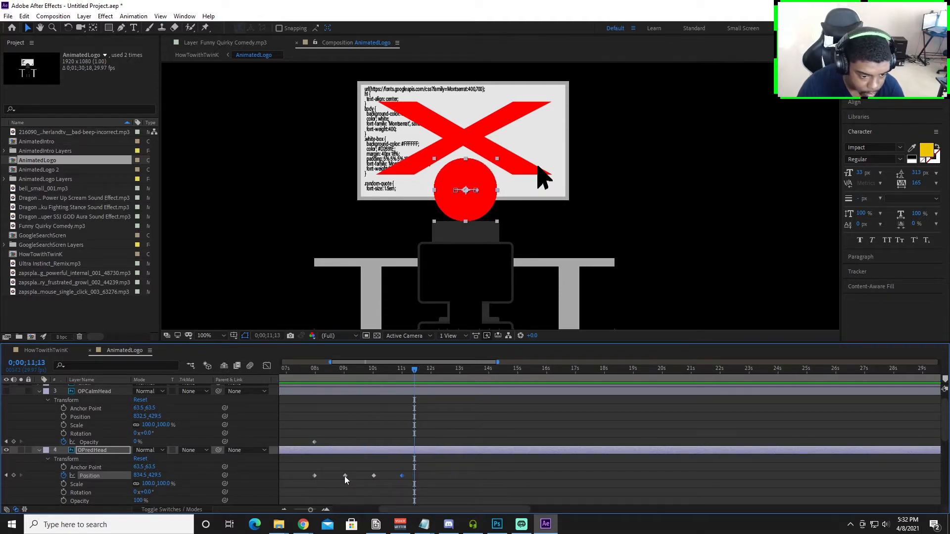
{"action": "mouse_move", "coordinate": [345, 475]}
{"action": "left_mouse_down"}
{"action": "mouse_move", "coordinate": [332, 476]}
{"action": "mouse_move", "coordinate": [355, 476]}
{"action": "left_mouse_up"}
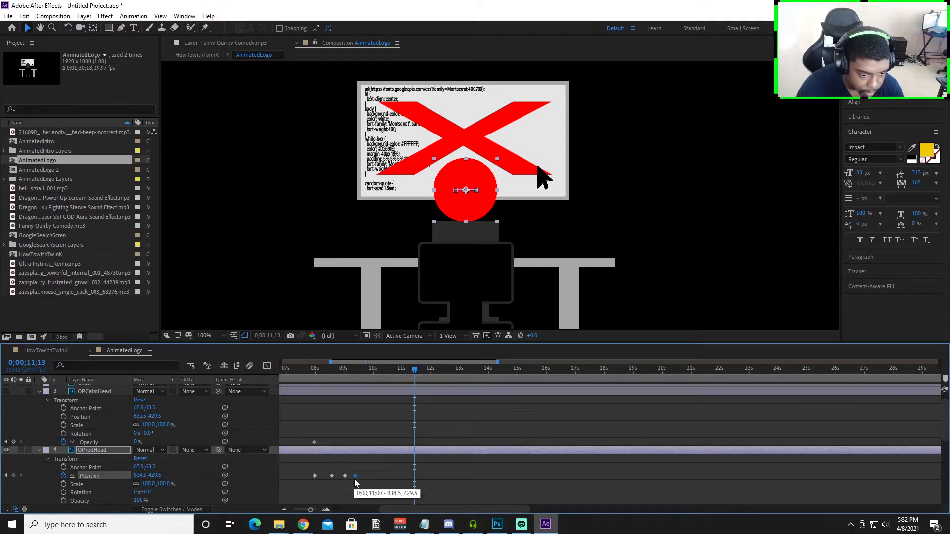
{"action": "left_click_drag", "start_coordinate": [413, 372], "coordinate": [400, 393]}
{"action": "key", "text": "space"}
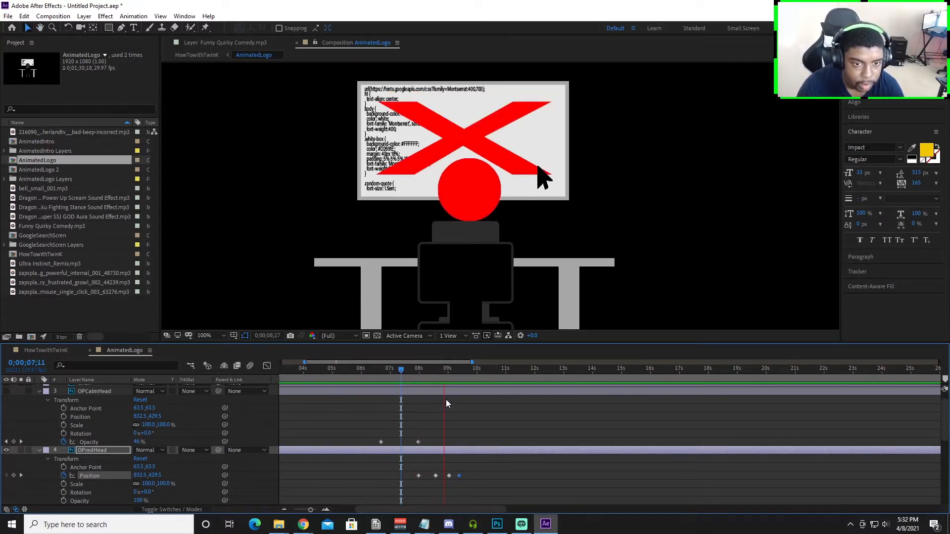
{"action": "key", "text": "space"}
Step: Tighten the OPredHead Position keyframes further so the last one sits at 0;00;08;19, and select all four
{"action": "scroll", "coordinate": [459, 485], "scroll_direction": "up", "scroll_amount": 1}
{"action": "mouse_move", "coordinate": [411, 476]}
{"action": "left_mouse_down"}
{"action": "mouse_move", "coordinate": [394, 476]}
{"action": "mouse_move", "coordinate": [432, 476]}
{"action": "mouse_move", "coordinate": [424, 476]}
{"action": "left_mouse_up"}
{"action": "left_click", "coordinate": [354, 382]}
{"action": "key", "text": "space"}
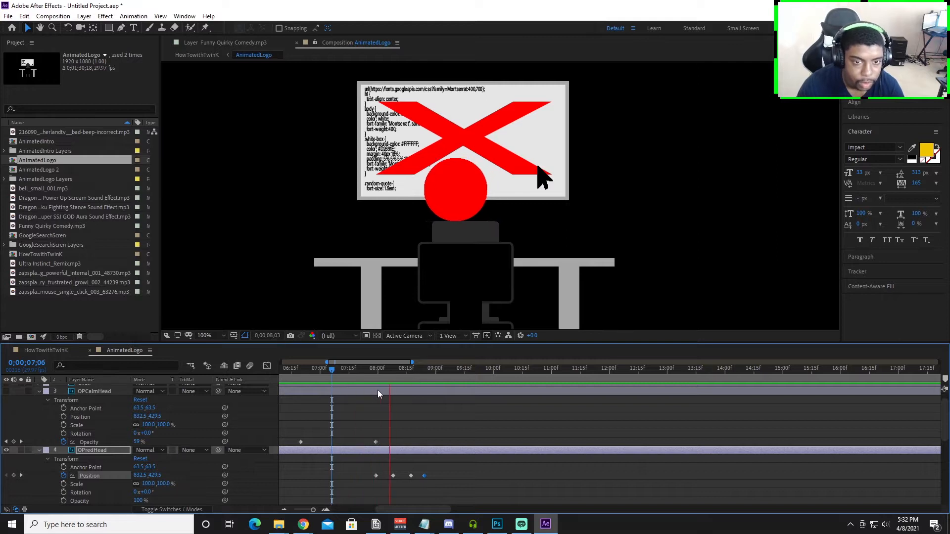
{"action": "key", "text": "space"}
{"action": "left_click_drag", "start_coordinate": [393, 476], "coordinate": [419, 487]}
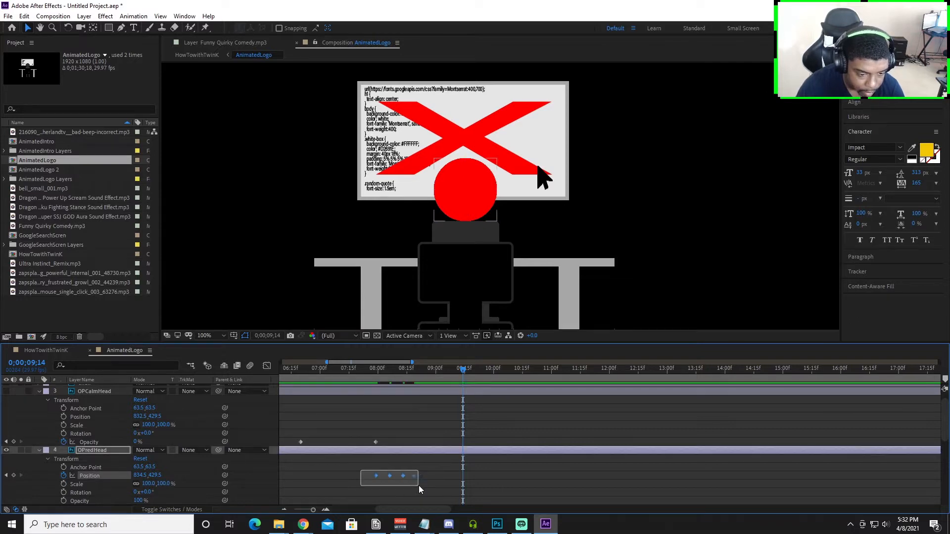
Step: Try pasting a copy of the four Position keyframes at about 0;00;08;24 and preview the head shake
{"action": "left_click_drag", "start_coordinate": [461, 377], "coordinate": [364, 379]}
{"action": "key", "text": "ctrl+v"}
{"action": "key", "text": "space"}
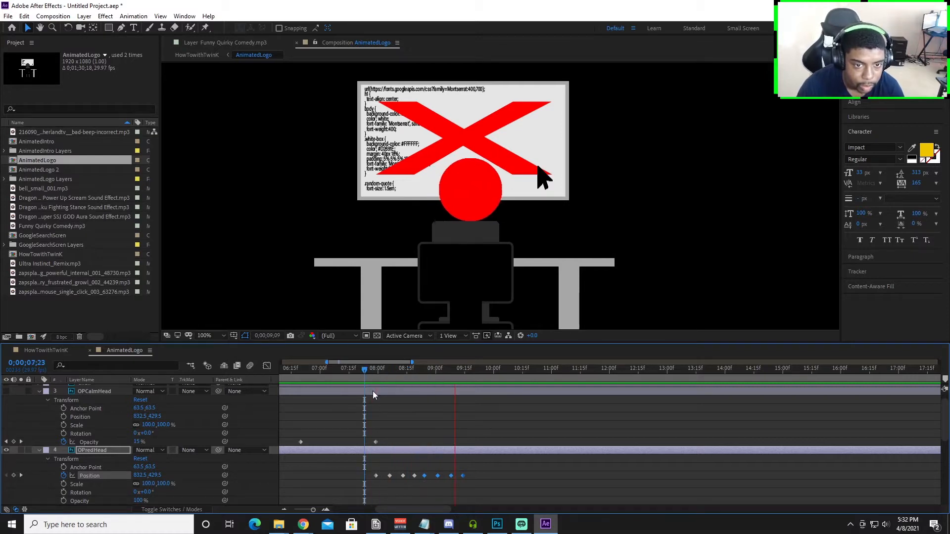
{"action": "key", "text": "space"}
{"action": "key", "text": "ctrl+z"}
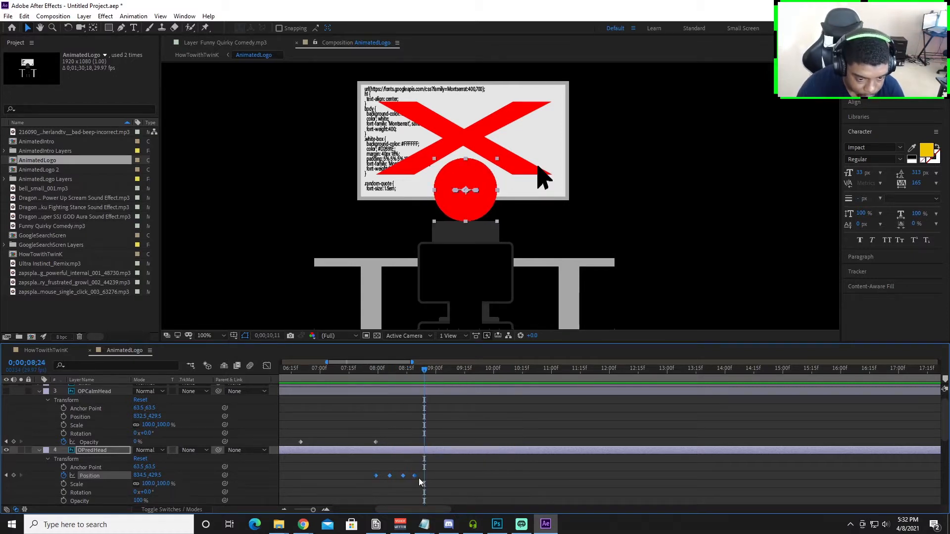
Step: Paste the copied Position keyframes at 0;00;08;19 and preview the repeated head shake
{"action": "scroll", "coordinate": [418, 478], "scroll_direction": "up", "scroll_amount": 2}
{"action": "left_click_drag", "start_coordinate": [442, 371], "coordinate": [405, 377]}
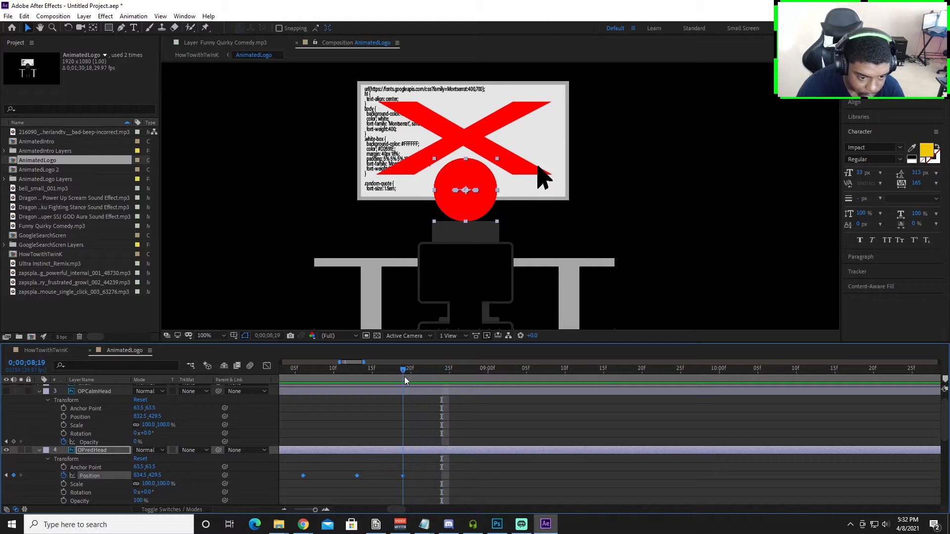
{"action": "key", "text": "ctrl+v"}
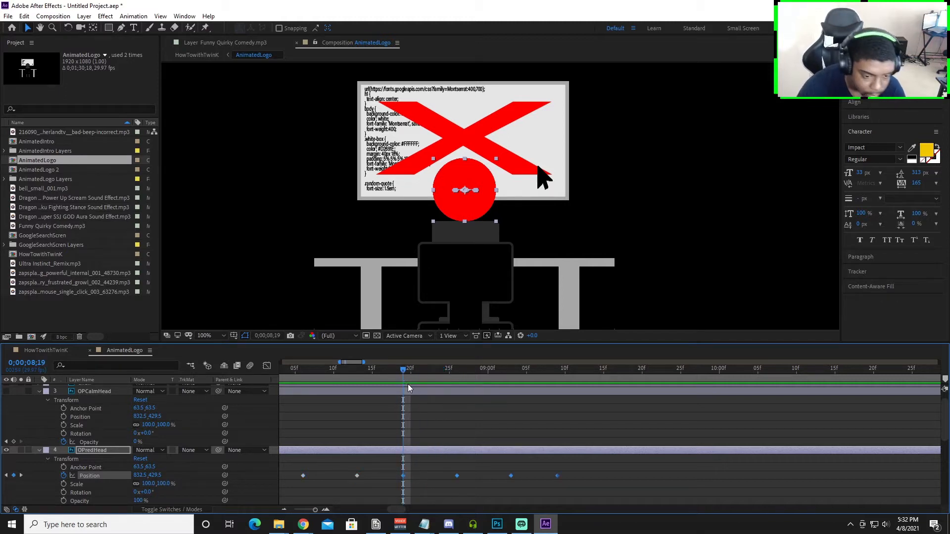
{"action": "scroll", "coordinate": [406, 426], "scroll_direction": "down", "scroll_amount": 5}
{"action": "left_click_drag", "start_coordinate": [348, 375], "coordinate": [325, 374]}
{"action": "key", "text": "space"}
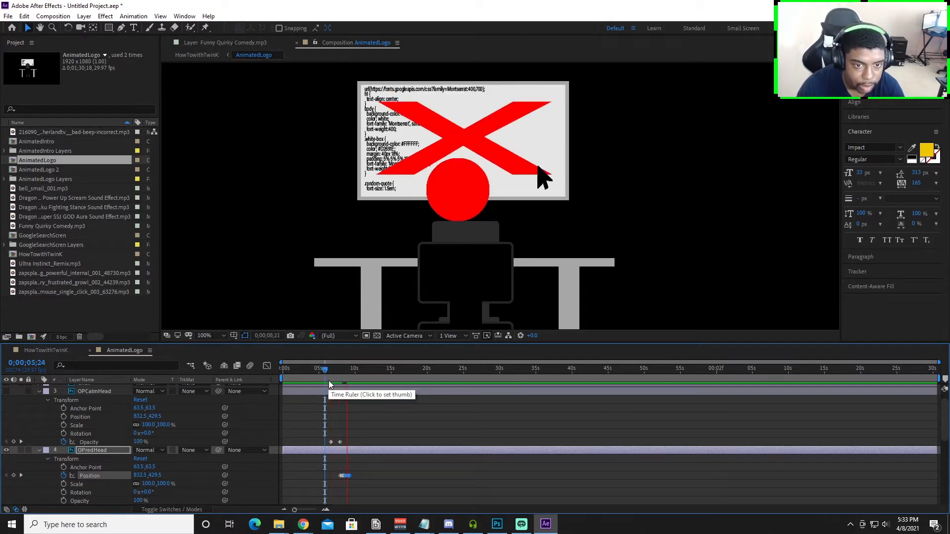
{"action": "key", "text": "space"}
Step: Add the frustrated_growl_002_44239.mp3 sound to the HowTowithTwinK composition, starting at about 0;00;08;16
{"action": "scroll", "coordinate": [348, 486], "scroll_direction": "up", "scroll_amount": 5}
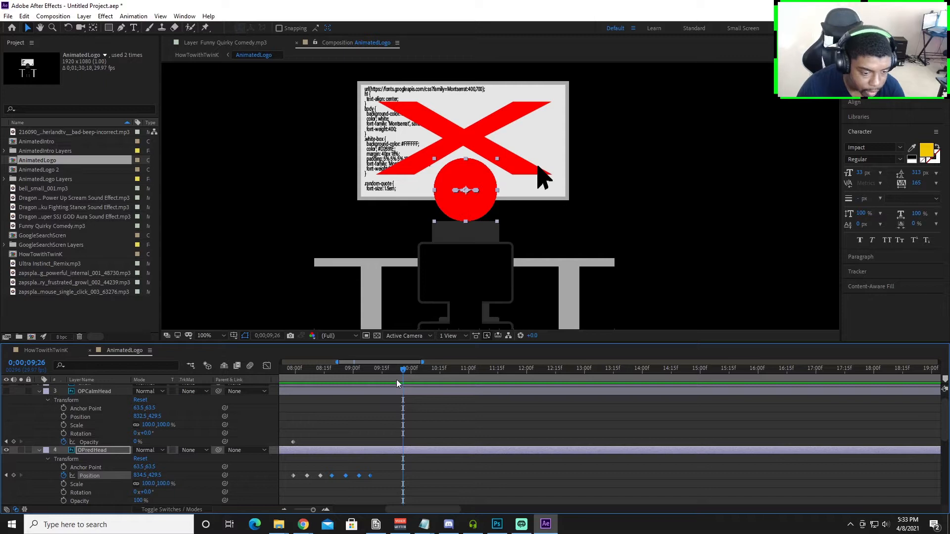
{"action": "left_click_drag", "start_coordinate": [405, 370], "coordinate": [332, 379]}
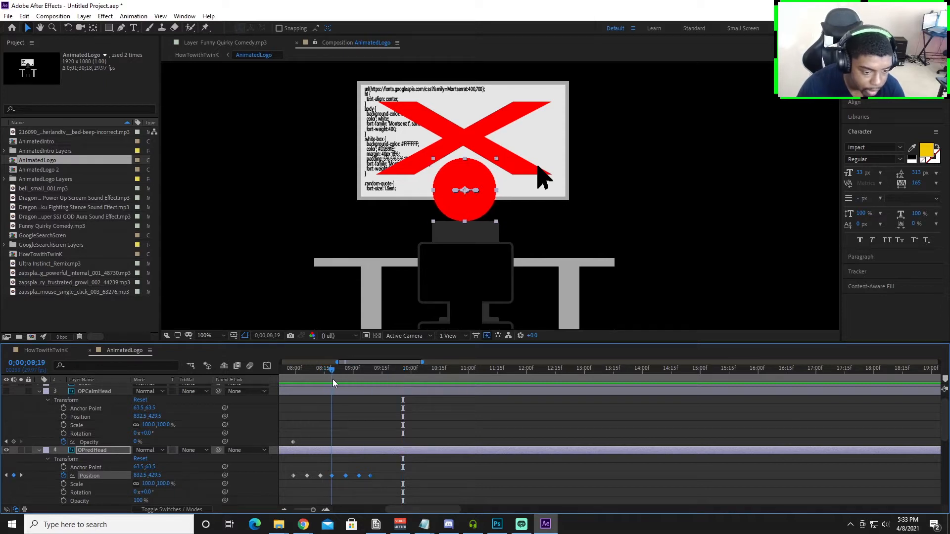
{"action": "scroll", "coordinate": [164, 402], "scroll_direction": "up", "scroll_amount": 1}
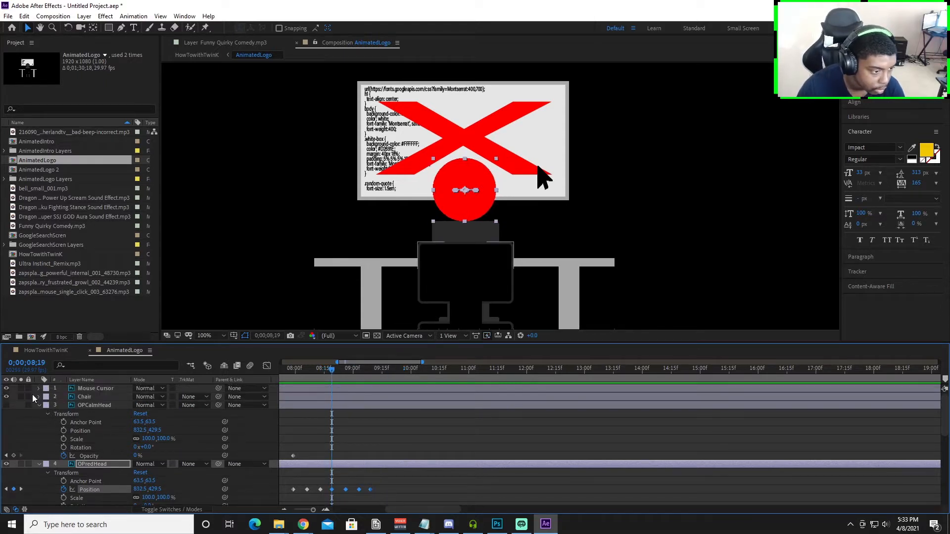
{"action": "left_click", "coordinate": [59, 350]}
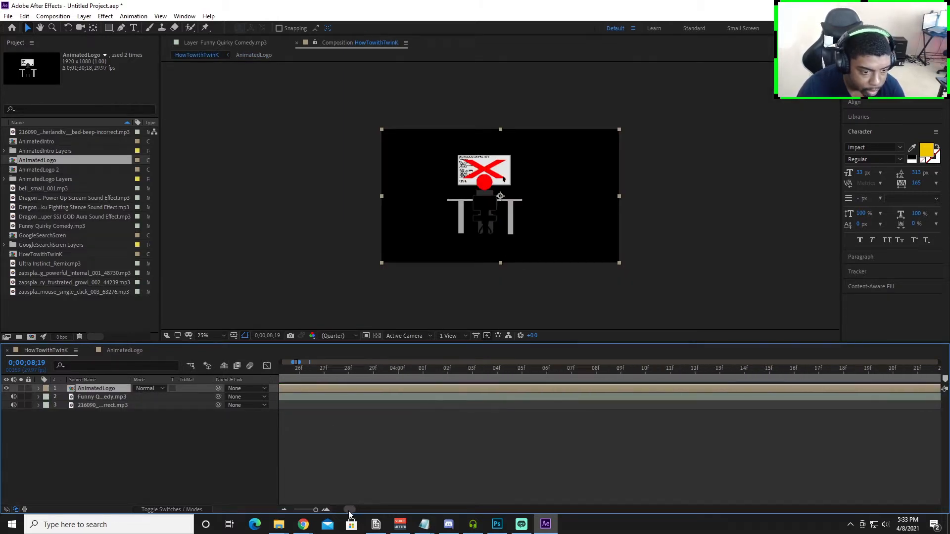
{"action": "left_click_drag", "start_coordinate": [315, 510], "coordinate": [296, 510]}
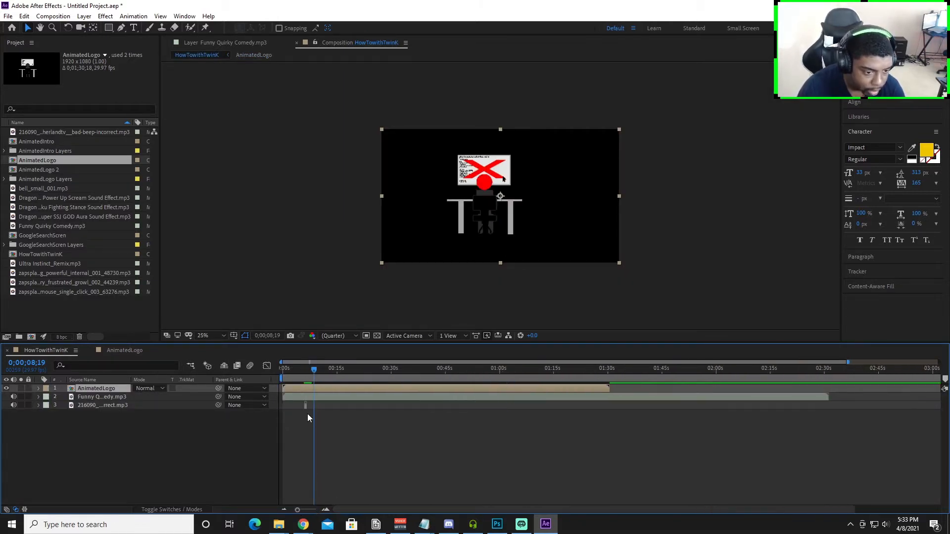
{"action": "scroll", "coordinate": [308, 415], "scroll_direction": "up", "scroll_amount": 4}
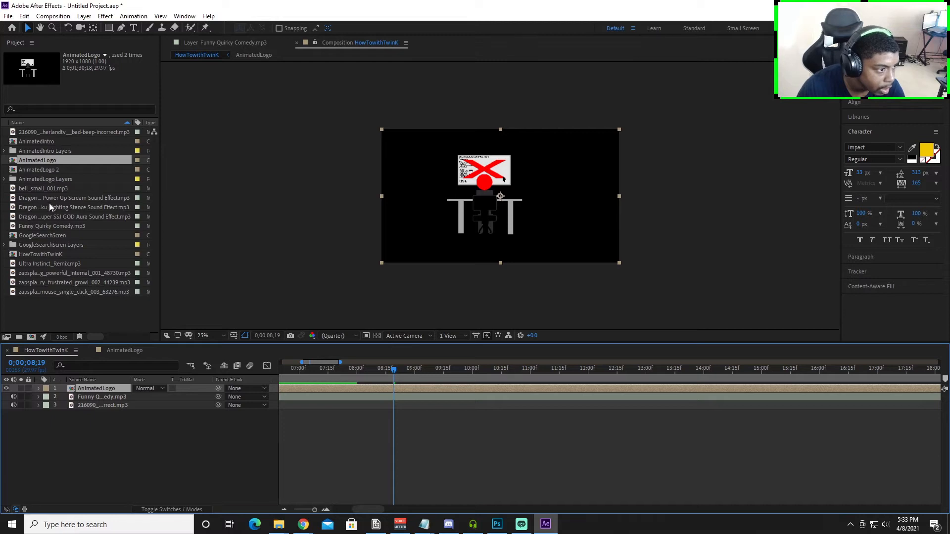
{"action": "left_click_drag", "start_coordinate": [62, 279], "coordinate": [94, 421]}
{"action": "left_click_drag", "start_coordinate": [362, 509], "coordinate": [341, 508]}
{"action": "left_click_drag", "start_coordinate": [343, 411], "coordinate": [826, 423]}
Step: Preview HowTowithTwinK from the start and make the OPCalmHead layer visible again in the AnimatedLogo composition
{"action": "left_click_drag", "start_coordinate": [783, 369], "coordinate": [271, 399]}
{"action": "key", "text": "space"}
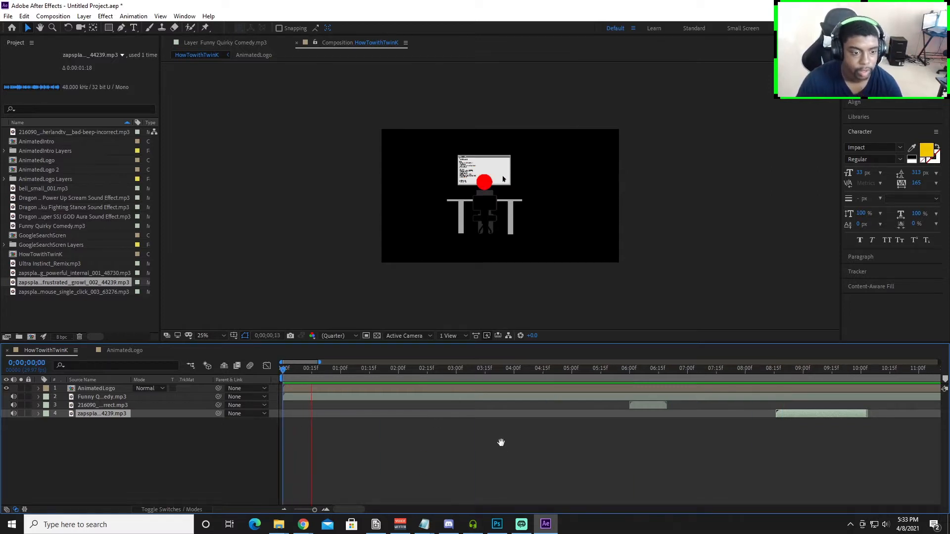
{"action": "left_click", "coordinate": [38, 389]}
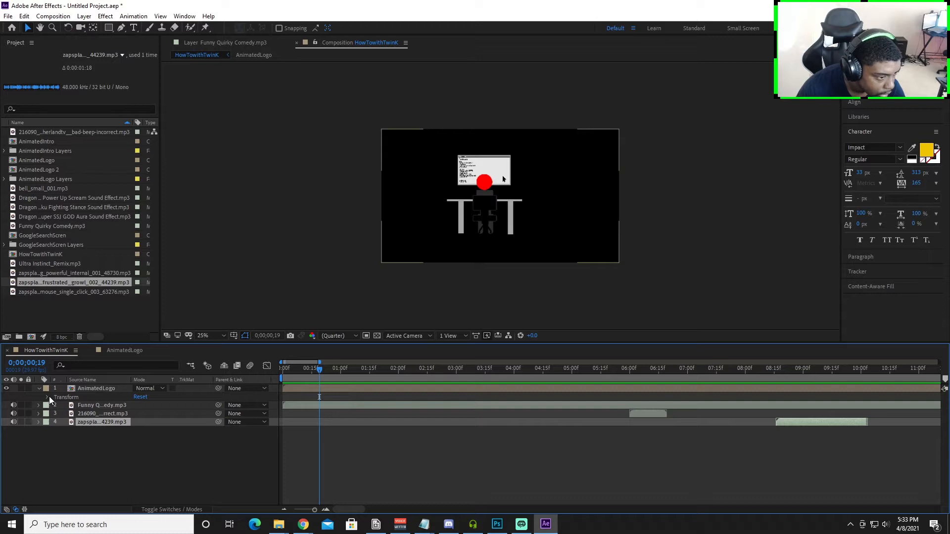
{"action": "left_click", "coordinate": [48, 397]}
{"action": "double_click", "coordinate": [90, 390]}
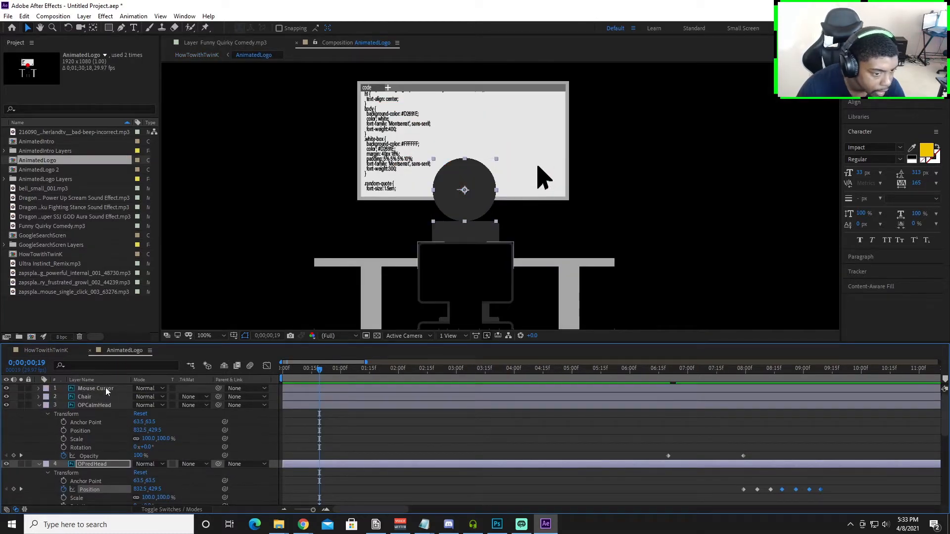
Step: Preview the HowTowithTwinK composition from the start at 50% magnification and replay the growl section to check its timing
{"action": "left_click", "coordinate": [47, 351]}
{"action": "left_click_drag", "start_coordinate": [323, 371], "coordinate": [178, 373]}
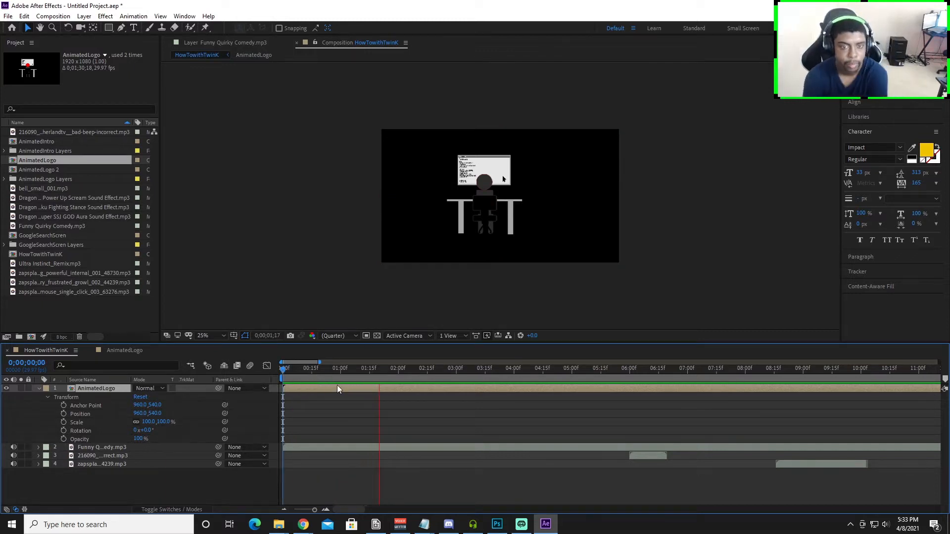
{"action": "key", "text": "space"}
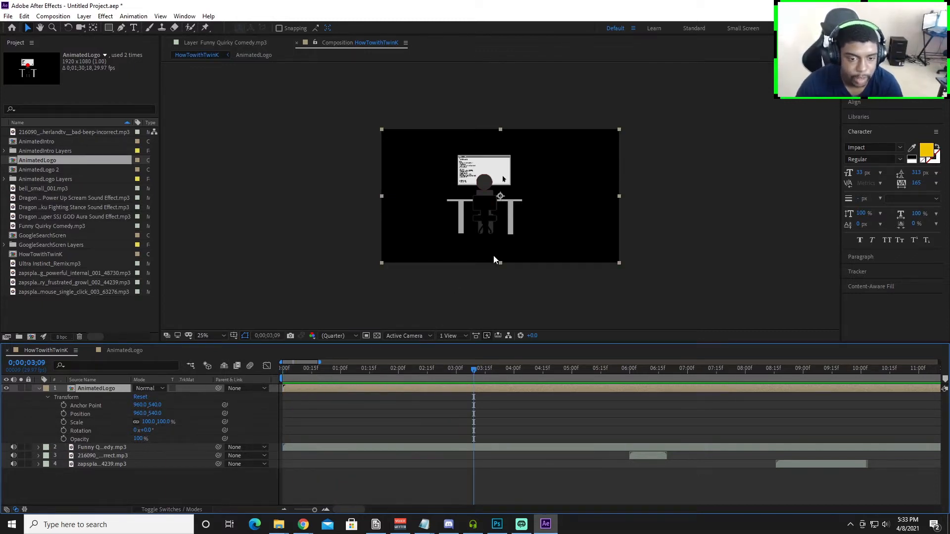
{"action": "scroll", "coordinate": [498, 206], "scroll_direction": "up", "scroll_amount": 2}
{"action": "scroll", "coordinate": [499, 203], "scroll_direction": "down", "scroll_amount": 1}
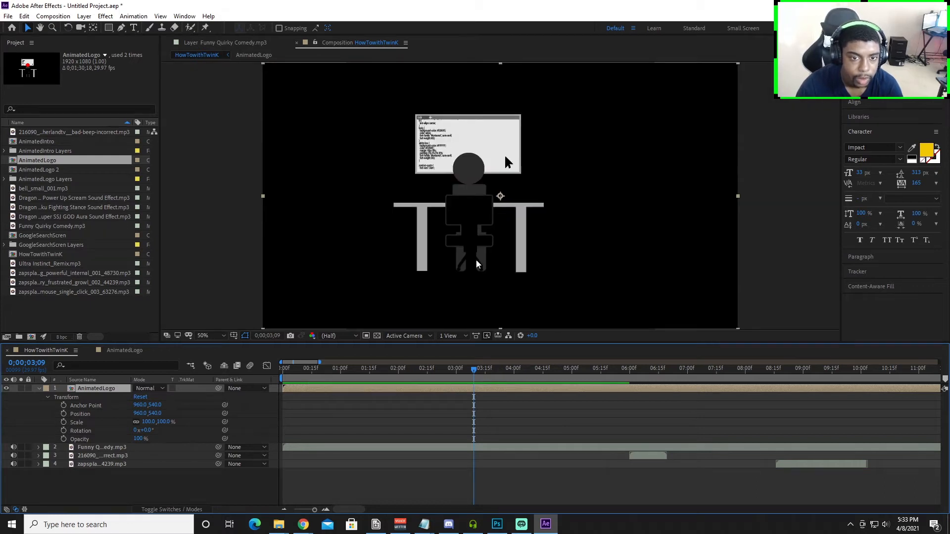
{"action": "left_click_drag", "start_coordinate": [473, 371], "coordinate": [212, 395]}
{"action": "left_click", "coordinate": [309, 402]}
{"action": "key", "text": "space"}
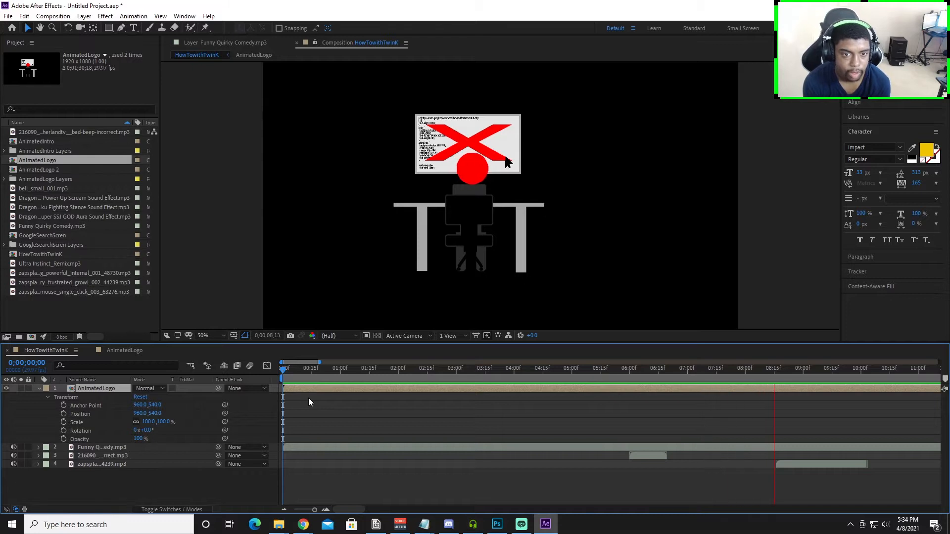
{"action": "key", "text": "space"}
{"action": "left_click_drag", "start_coordinate": [903, 398], "coordinate": [476, 398]}
{"action": "key", "text": "space"}
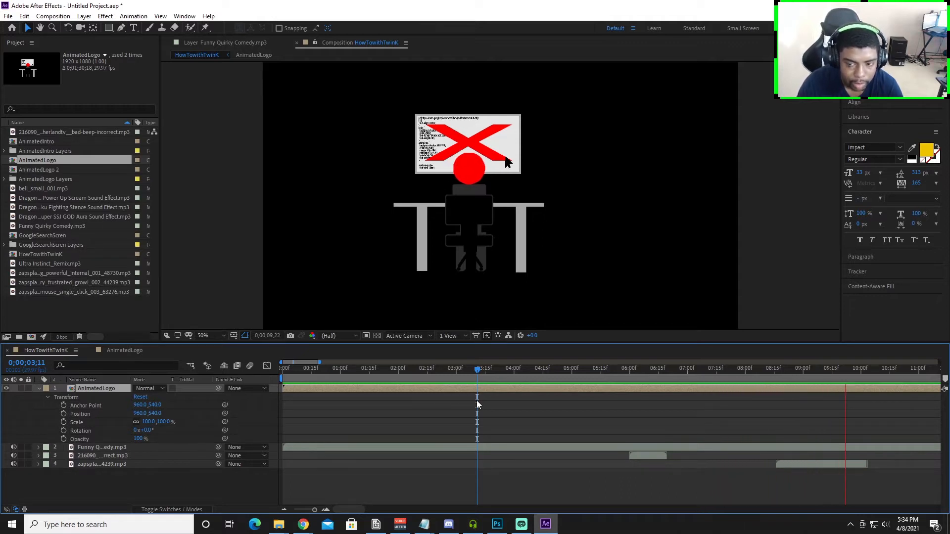
{"action": "key", "text": "space"}
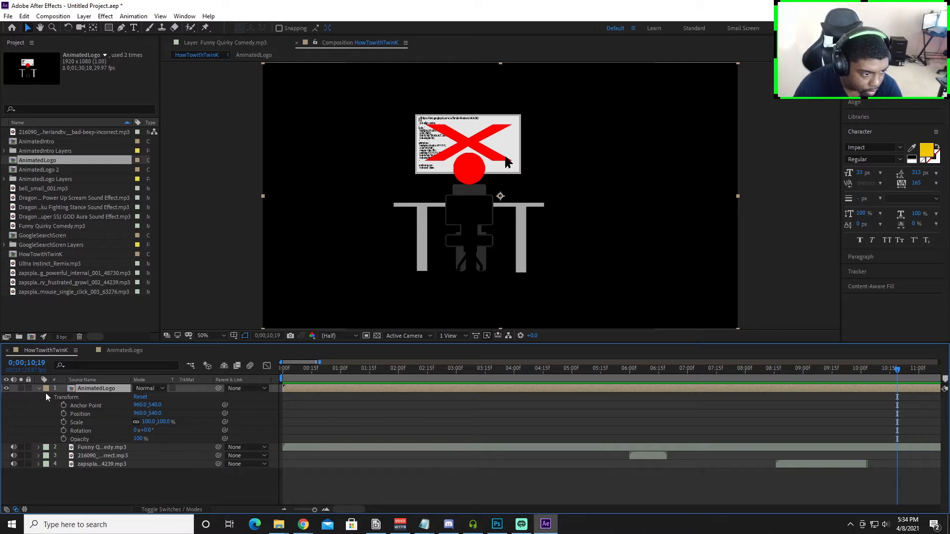
Step: Move the growl sound earlier to start at about 0;00;08;03 and preview it from 0;00;05;21
{"action": "left_click_drag", "start_coordinate": [794, 462], "coordinate": [767, 463]}
{"action": "left_click_drag", "start_coordinate": [889, 370], "coordinate": [612, 374]}
{"action": "key", "text": "space"}
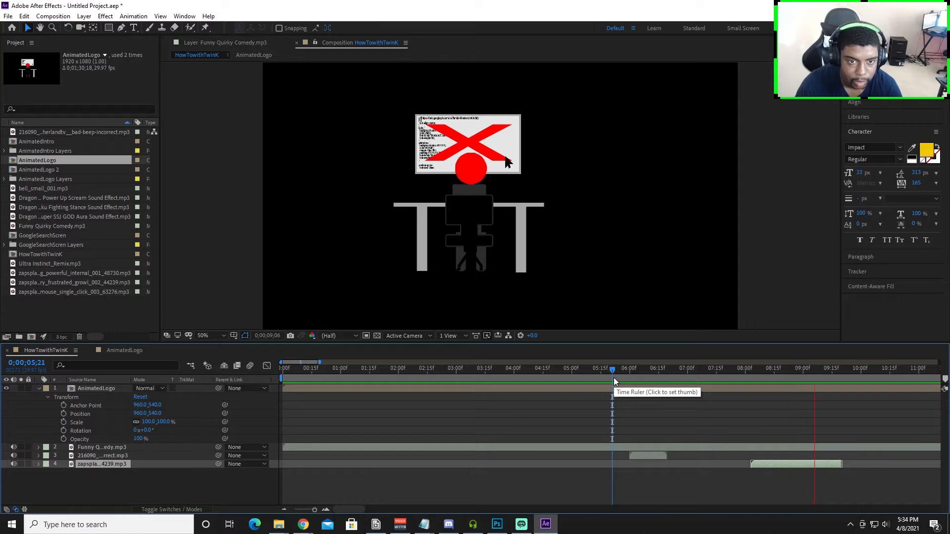
Step: Stop the preview and set the HowTowithTwinK current time to 0;00;10;29, after the growl sound
{"action": "scroll", "coordinate": [712, 440], "scroll_direction": "down", "scroll_amount": 1}
{"action": "key", "text": "space"}
{"action": "scroll", "coordinate": [737, 460], "scroll_direction": "down", "scroll_amount": 1}
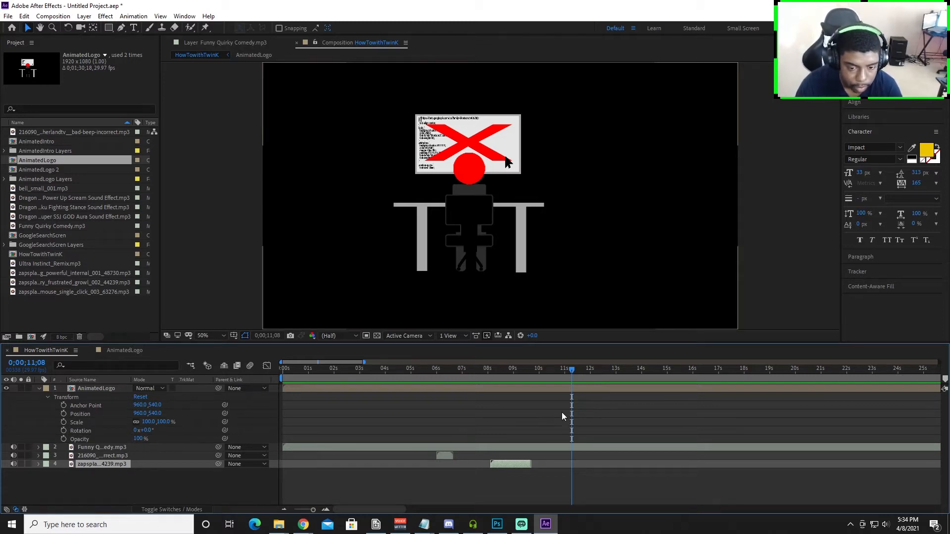
{"action": "left_click_drag", "start_coordinate": [571, 369], "coordinate": [563, 378]}
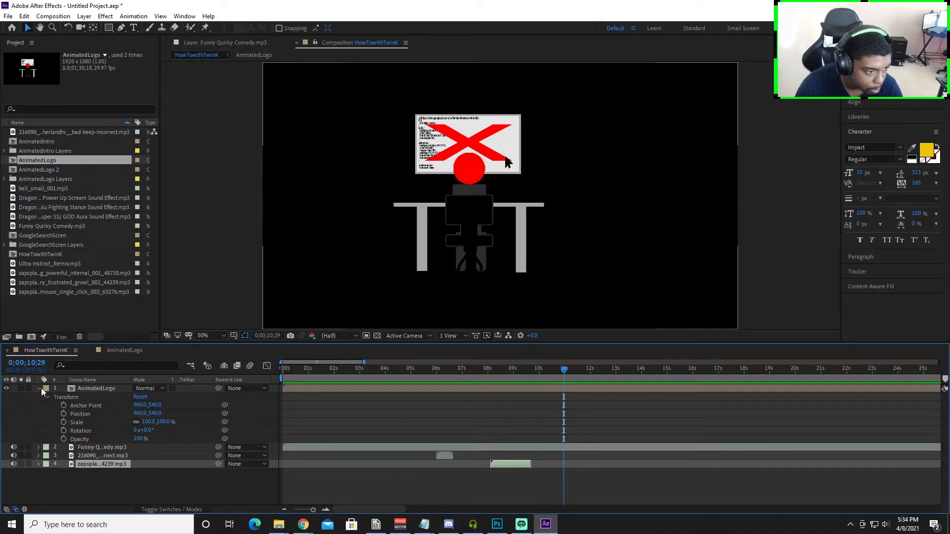
Step: In the AnimatedLogo composition, trim the start of the light bulb layer to 0;00;10;29
{"action": "double_click", "coordinate": [96, 388]}
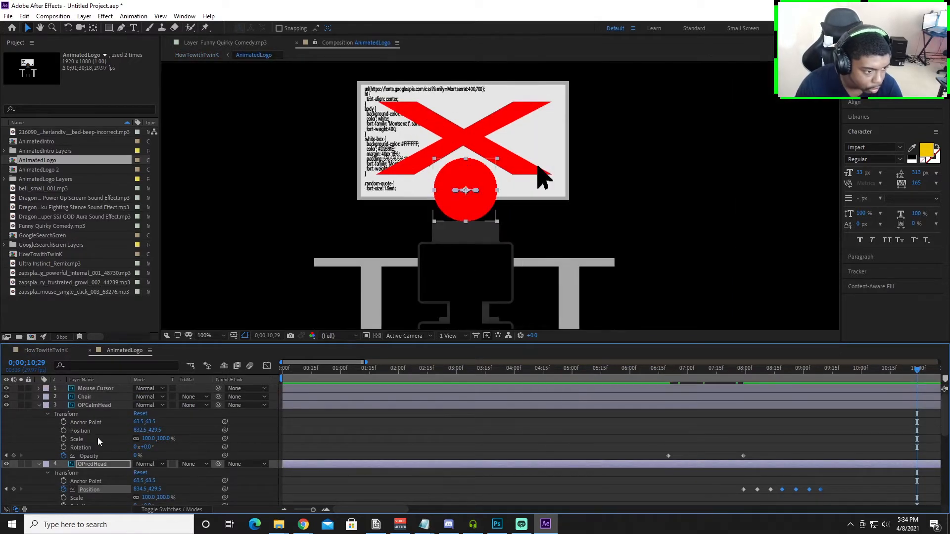
{"action": "scroll", "coordinate": [97, 445], "scroll_direction": "down", "scroll_amount": 5}
{"action": "scroll", "coordinate": [415, 456], "scroll_direction": "up", "scroll_amount": 4}
{"action": "scroll", "coordinate": [517, 460], "scroll_direction": "down", "scroll_amount": 2}
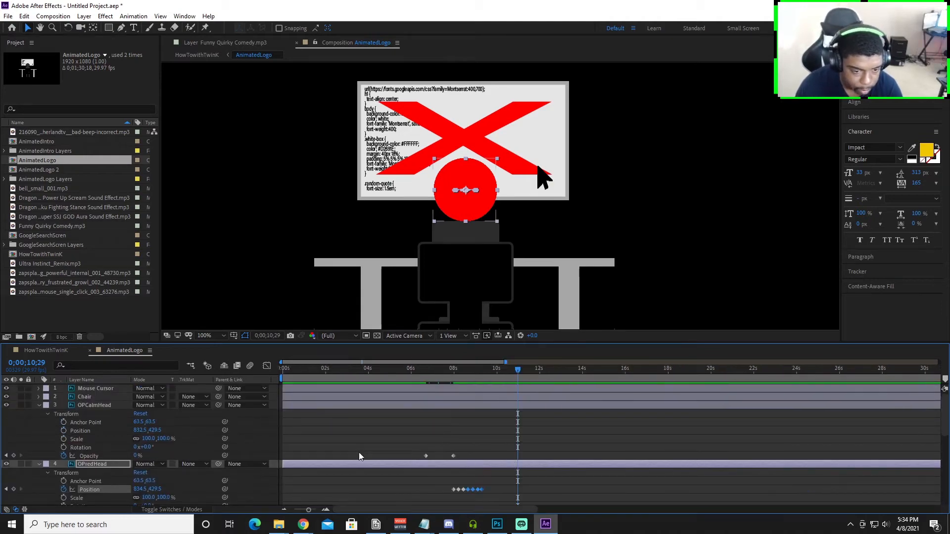
{"action": "scroll", "coordinate": [87, 420], "scroll_direction": "down", "scroll_amount": 8}
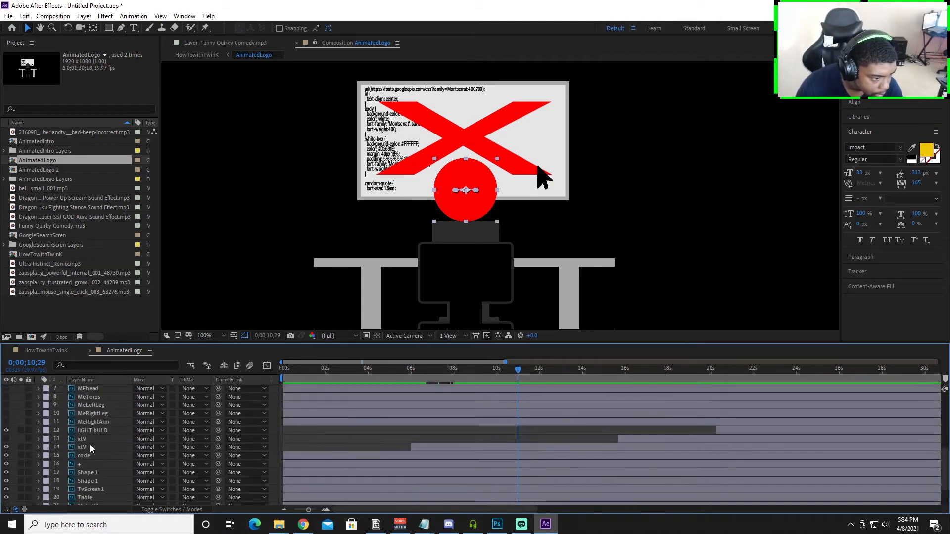
{"action": "left_click", "coordinate": [520, 440]}
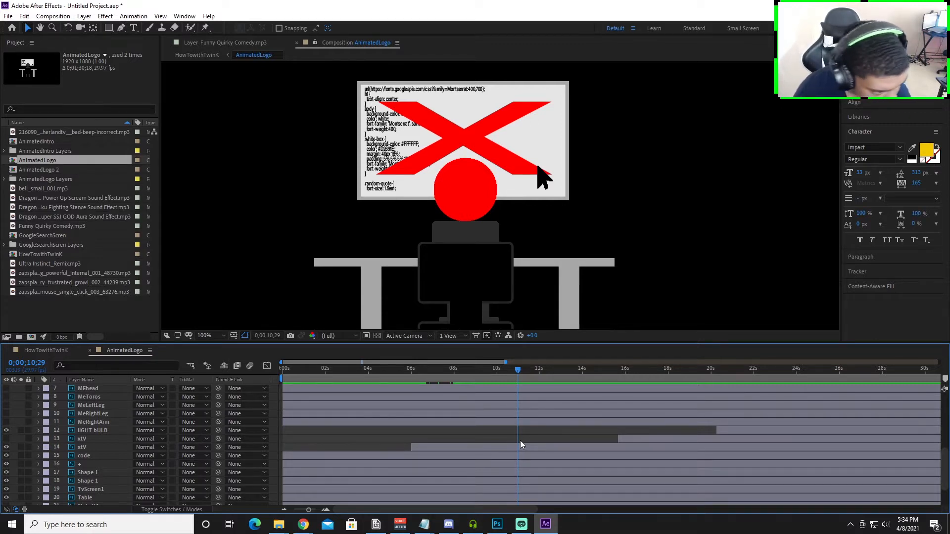
{"action": "left_click", "coordinate": [99, 431]}
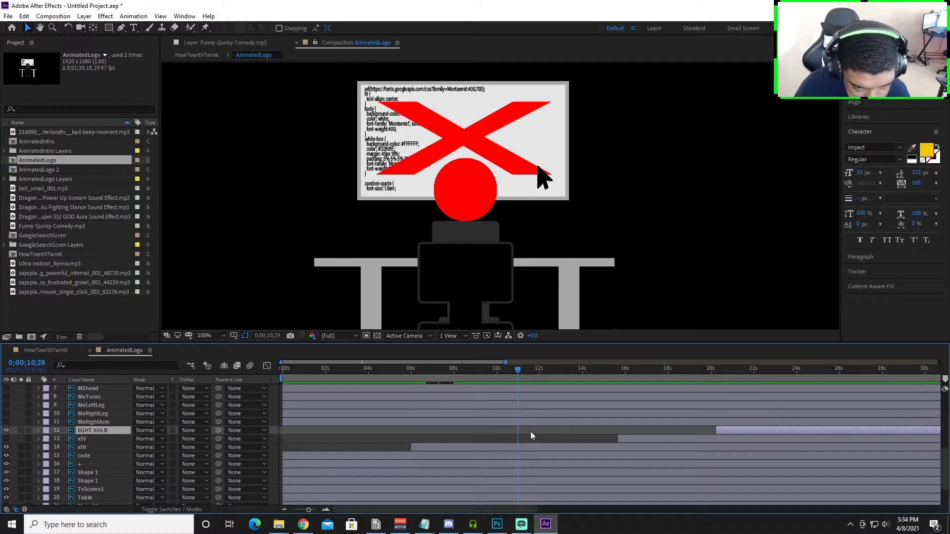
{"action": "left_click", "coordinate": [530, 433]}
{"action": "key", "text": "alt+bracketleft"}
{"action": "left_click", "coordinate": [100, 431]}
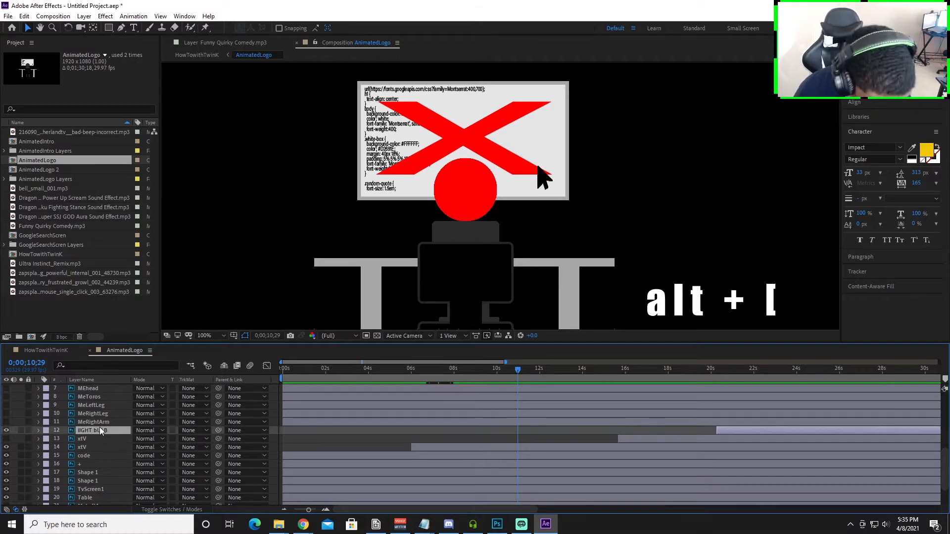
{"action": "key", "text": "alt+bracketleft"}
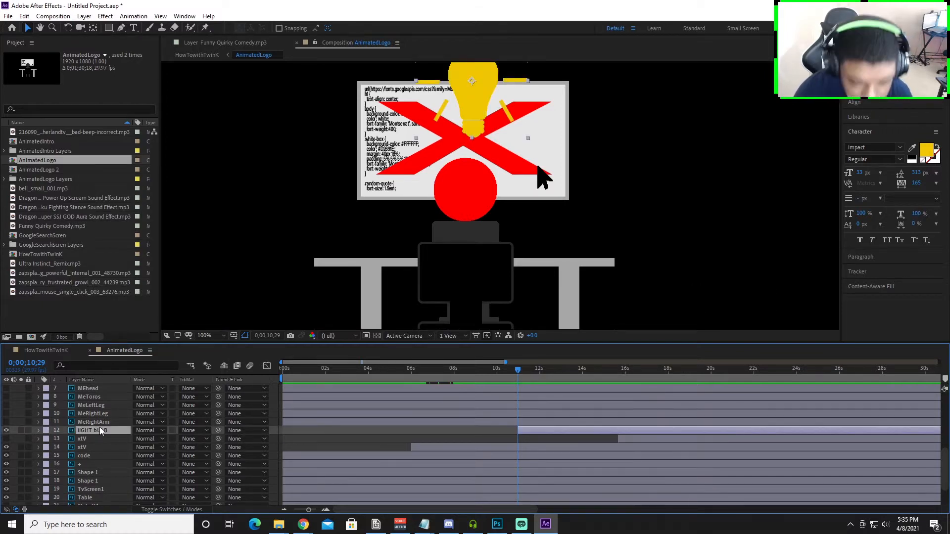
Step: Shift the light bulb slightly left so it is centred above the character's head
{"action": "scroll", "coordinate": [453, 223], "scroll_direction": "down", "scroll_amount": 2}
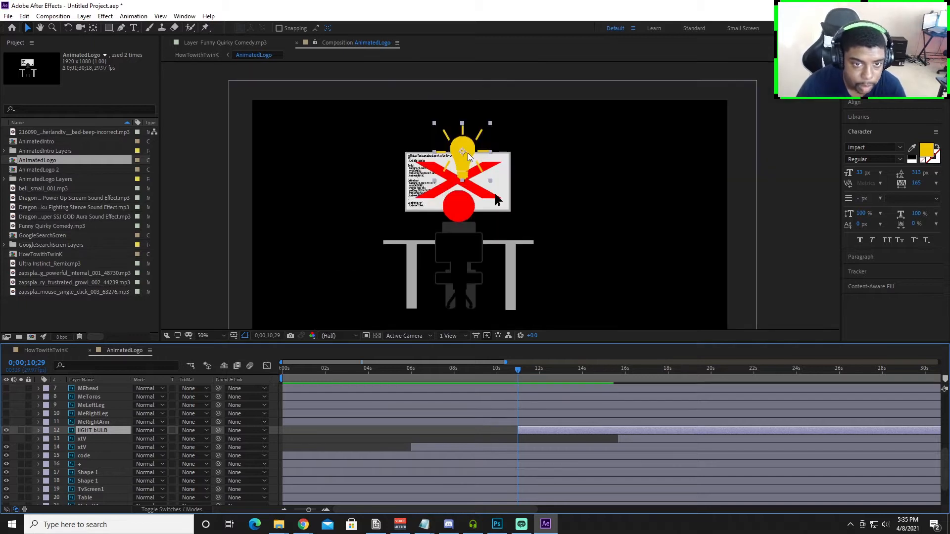
{"action": "key", "text": "Return"}
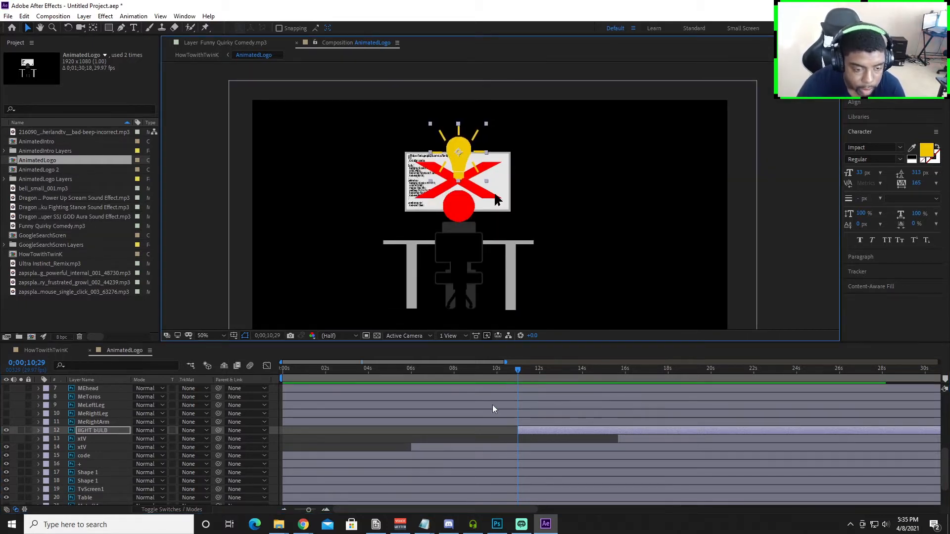
{"action": "scroll", "coordinate": [104, 423], "scroll_direction": "up", "scroll_amount": 5}
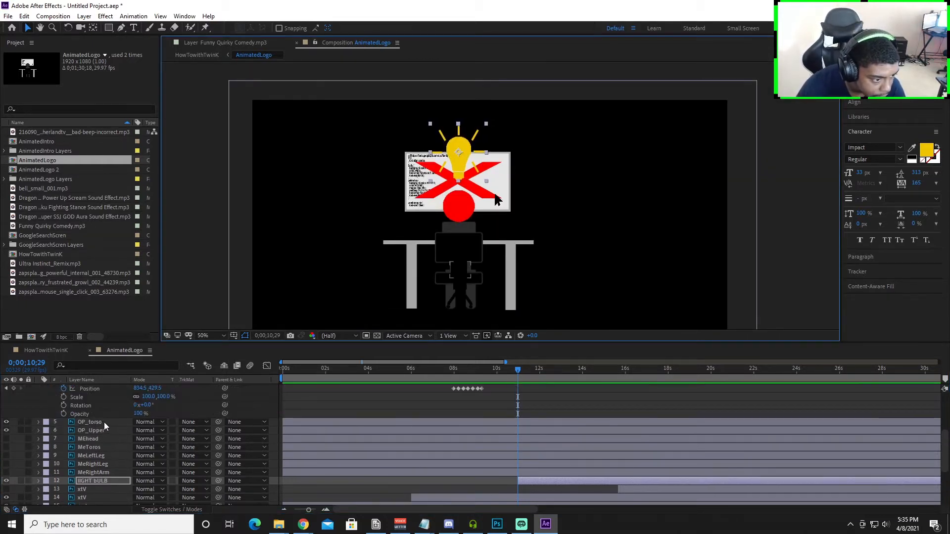
Step: Add bell_small_001.mp3 to HowTowithTwinK starting at 0;00;10;29 and trim its end to about 0;00;16;02
{"action": "left_click", "coordinate": [39, 349]}
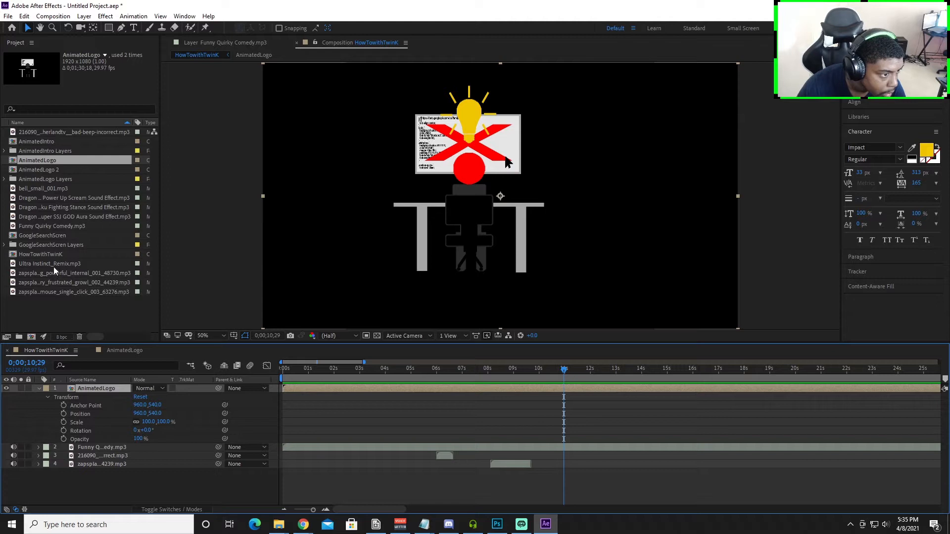
{"action": "left_click_drag", "start_coordinate": [53, 189], "coordinate": [575, 472]}
{"action": "left_click_drag", "start_coordinate": [568, 372], "coordinate": [727, 392]}
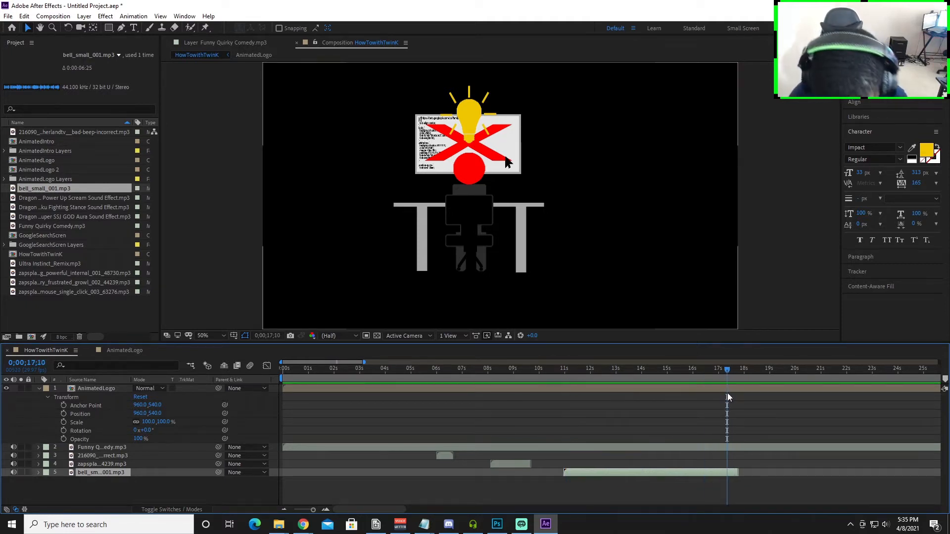
{"action": "key", "text": "alt+bracketright"}
{"action": "left_click_drag", "start_coordinate": [725, 375], "coordinate": [693, 372]}
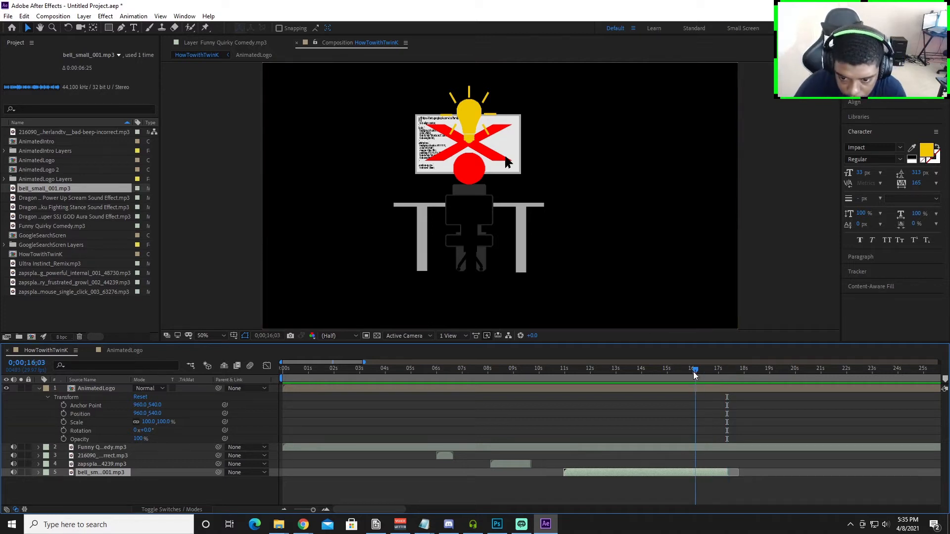
{"action": "key", "text": "alt+bracketright"}
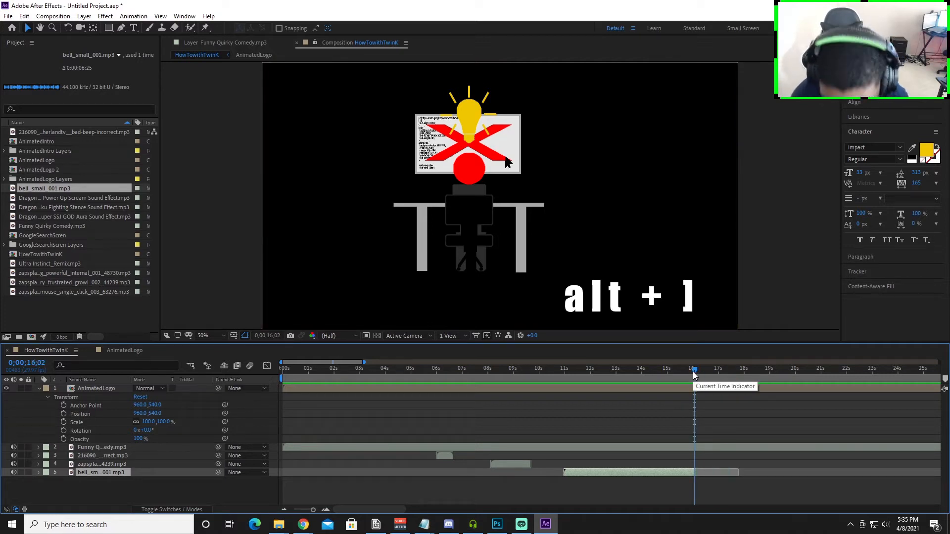
{"action": "left_click_drag", "start_coordinate": [694, 375], "coordinate": [562, 394]}
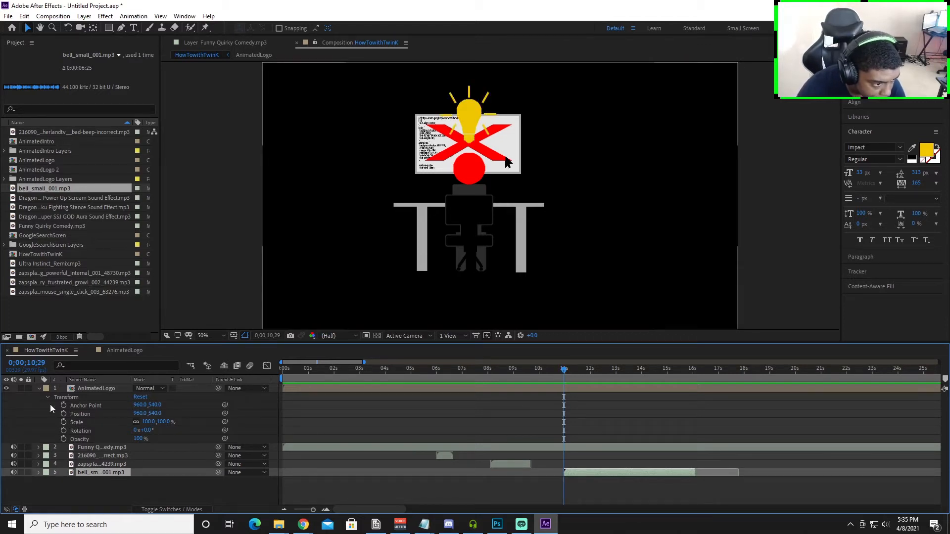
Step: In AnimatedLogo, keyframe the OPCalmHead opacity at 0% at 0;00;10;13 and 100% at 0;00;10;18
{"action": "double_click", "coordinate": [96, 389]}
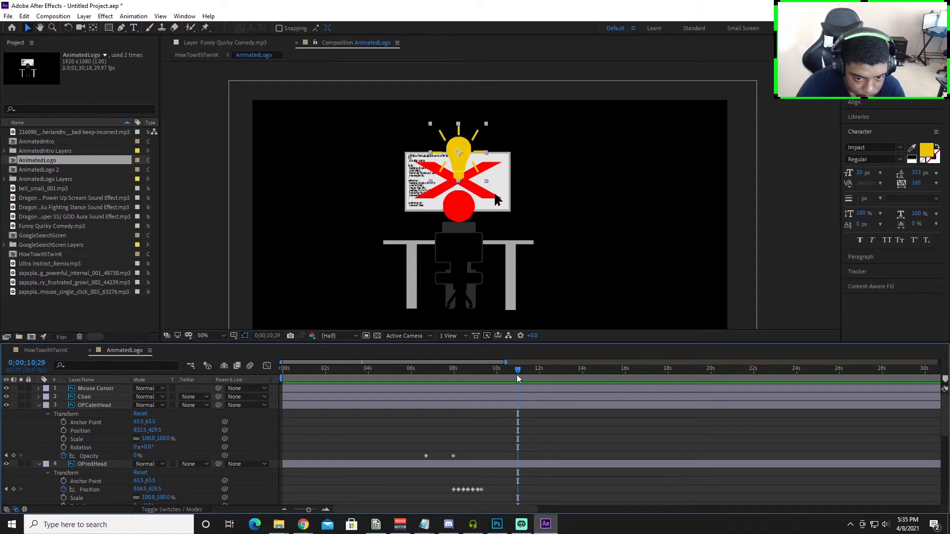
{"action": "left_click_drag", "start_coordinate": [515, 369], "coordinate": [506, 370]}
{"action": "left_click", "coordinate": [138, 455]}
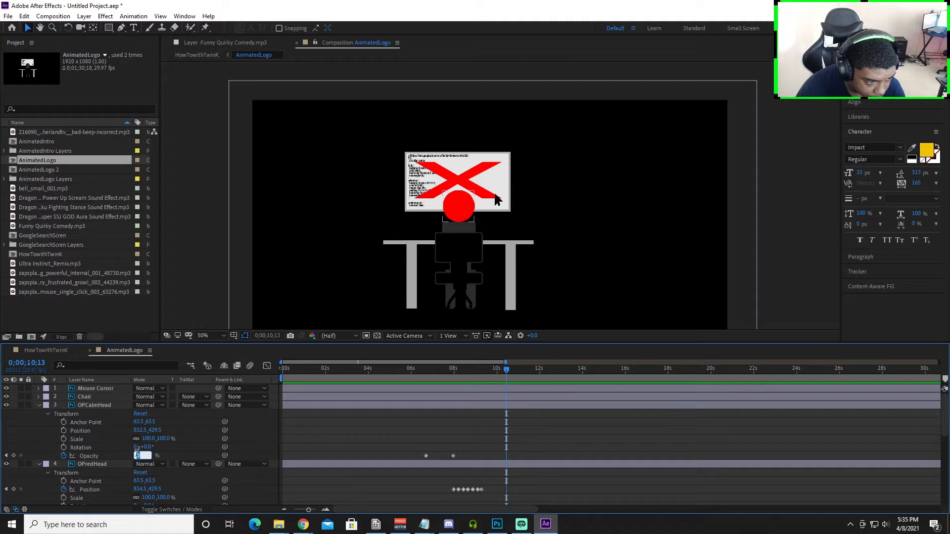
{"action": "type", "text": "0"}
{"action": "key", "text": "Return"}
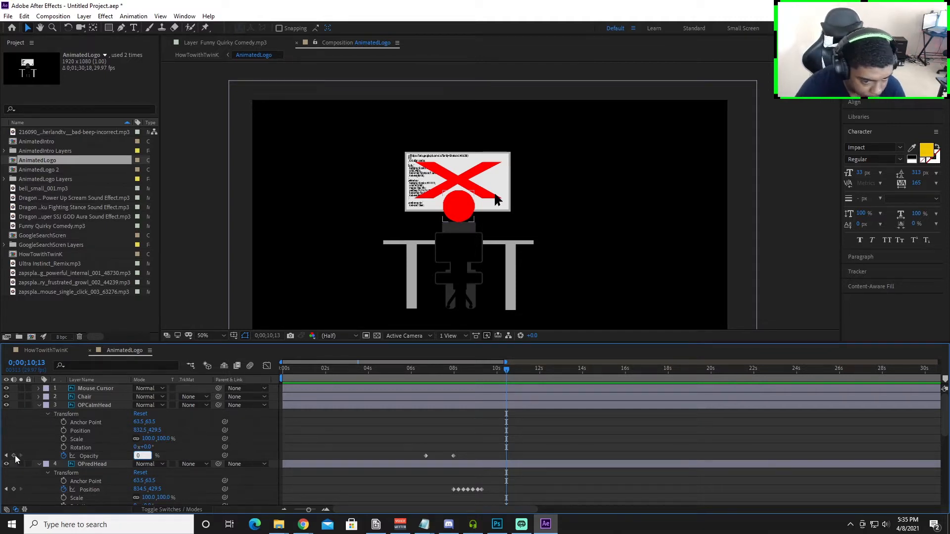
{"action": "left_click_drag", "start_coordinate": [506, 369], "coordinate": [510, 370]}
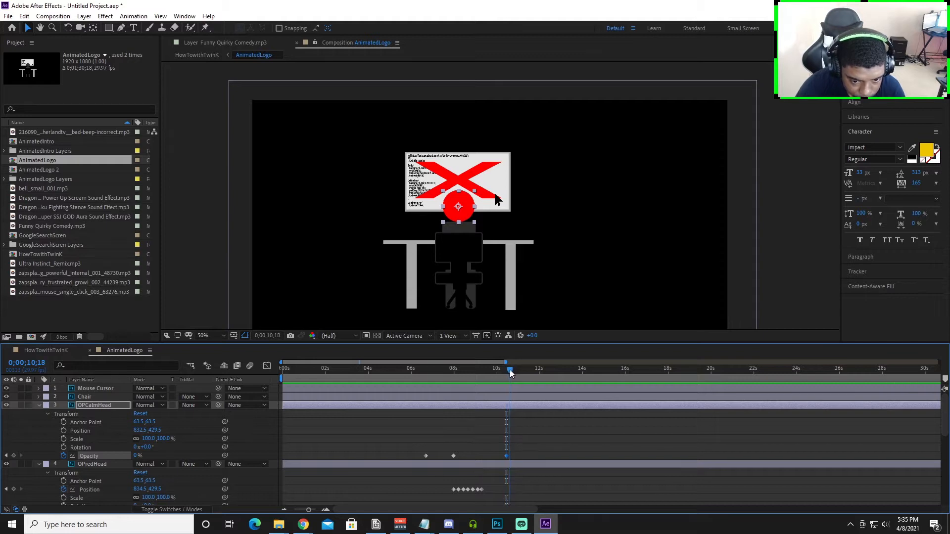
{"action": "left_click", "coordinate": [139, 456]}
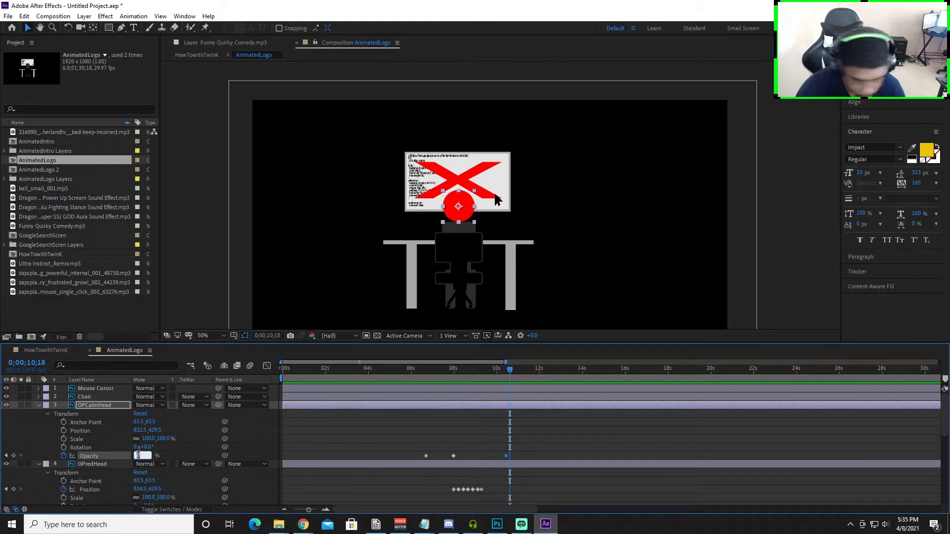
{"action": "type", "text": "100"}
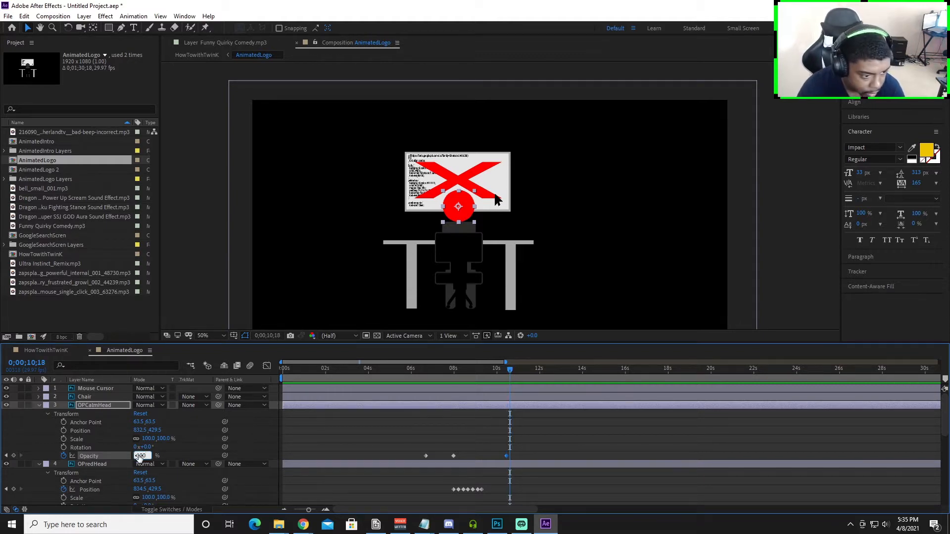
{"action": "left_click", "coordinate": [463, 423]}
Step: Trim the end of the OPredHead layer to 0;00;10;14
{"action": "left_click_drag", "start_coordinate": [512, 374], "coordinate": [507, 374]}
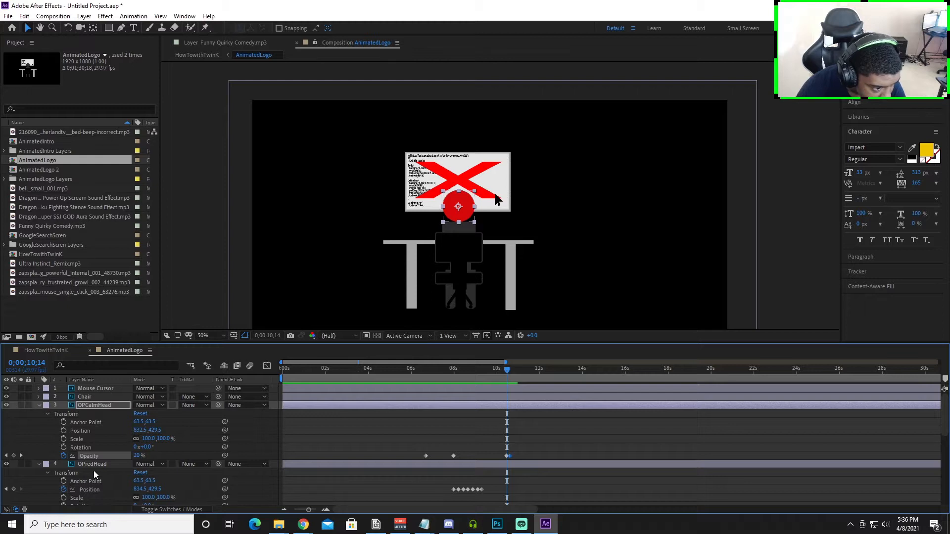
{"action": "scroll", "coordinate": [148, 467], "scroll_direction": "down", "scroll_amount": 1}
{"action": "left_click", "coordinate": [499, 442]}
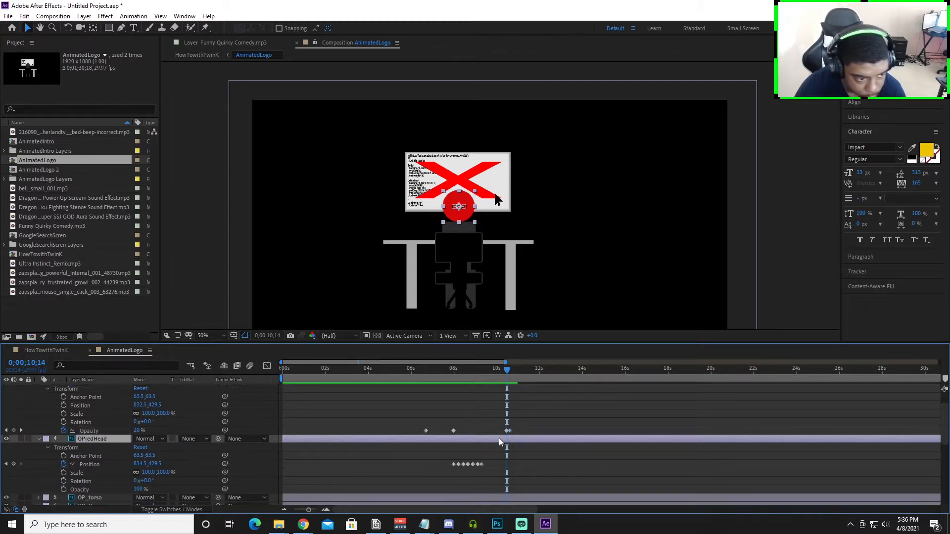
{"action": "key", "text": "alt+bracketright"}
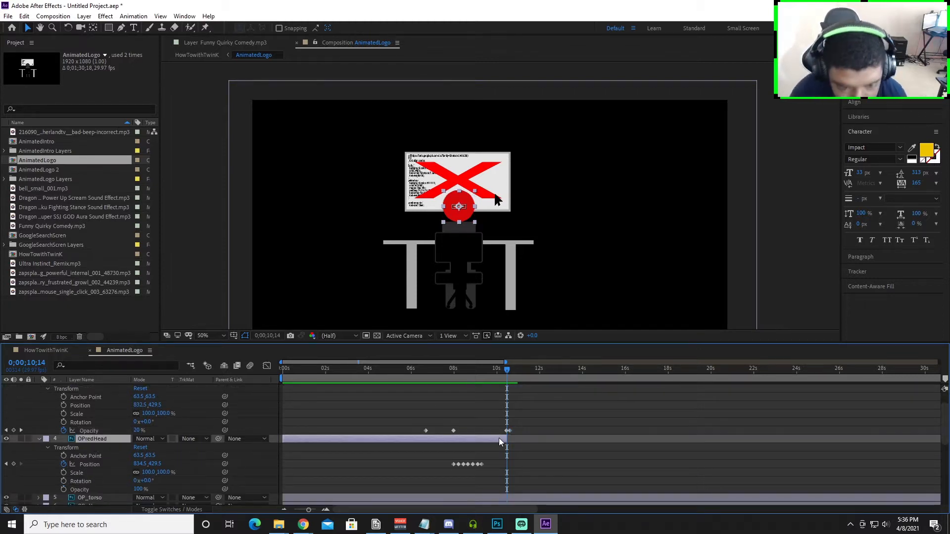
Step: Check the head transition frame by frame and extend the OPredHead layer's end to about 0;00;10;19
{"action": "left_click", "coordinate": [509, 368]}
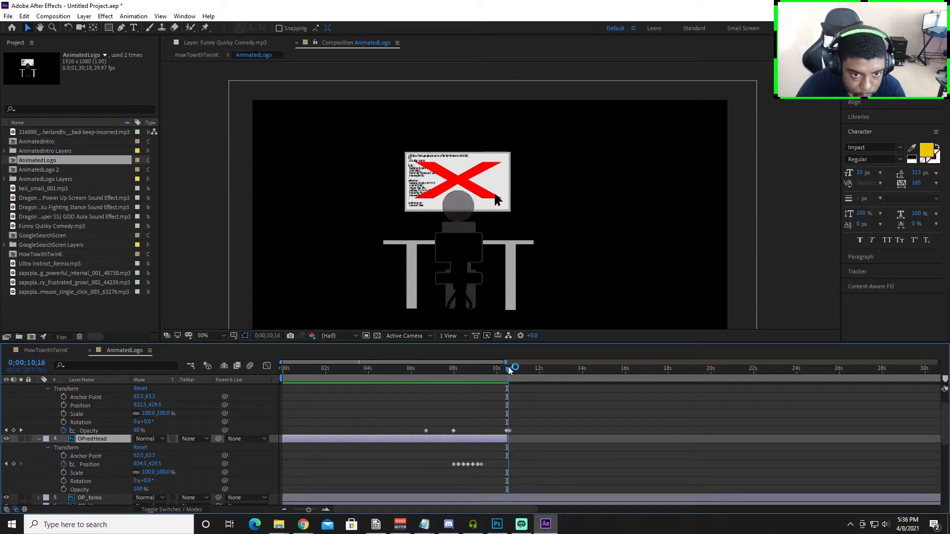
{"action": "left_click_drag", "start_coordinate": [508, 371], "coordinate": [505, 372]}
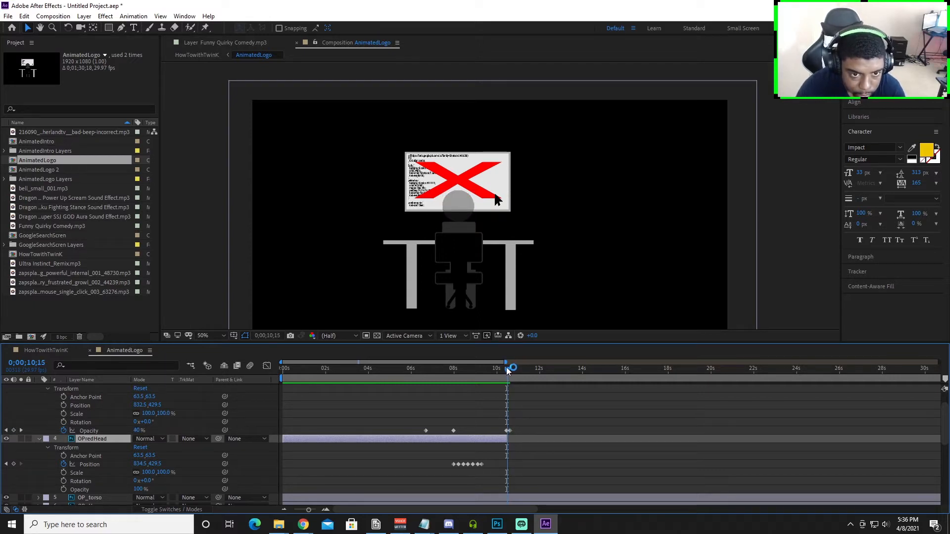
{"action": "key", "text": "equal"}
{"action": "key", "text": "equal"}
{"action": "key", "text": "equal"}
{"action": "key", "text": "equal"}
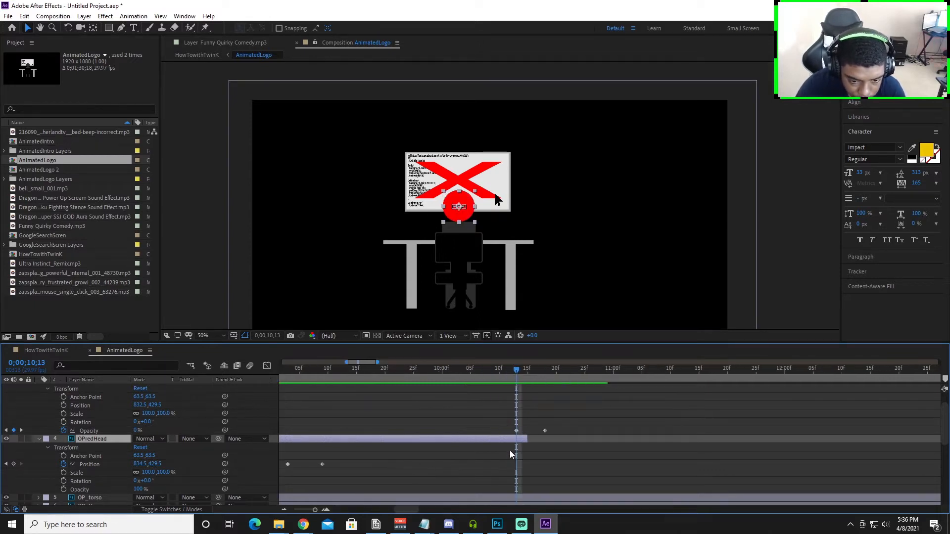
{"action": "left_click_drag", "start_coordinate": [537, 439], "coordinate": [572, 439]}
{"action": "left_click", "coordinate": [497, 370]}
{"action": "left_click_drag", "start_coordinate": [497, 370], "coordinate": [584, 384]}
Step: Preview the AnimatedLogo composition from 0;00;05;22 through the light bulb's appearance and return to HowTowithTwinK
{"action": "key", "text": "minus"}
{"action": "key", "text": "minus"}
{"action": "key", "text": "minus"}
{"action": "scroll", "coordinate": [533, 399], "scroll_direction": "down", "scroll_amount": 4}
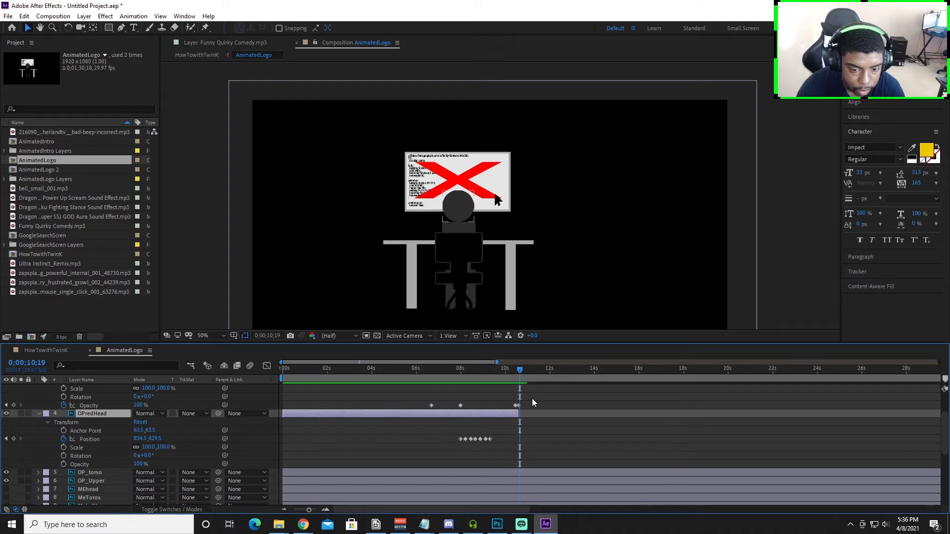
{"action": "left_click_drag", "start_coordinate": [359, 371], "coordinate": [321, 374]}
{"action": "key", "text": "space"}
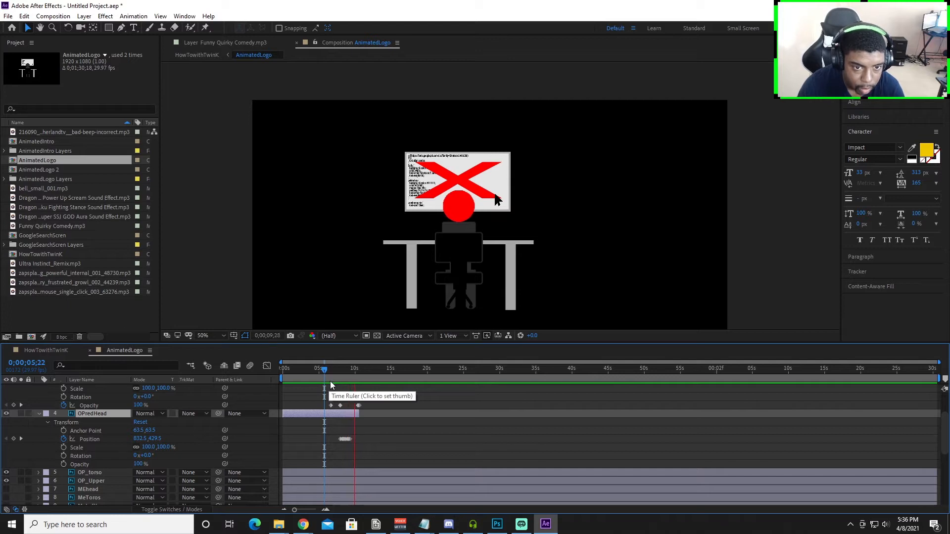
{"action": "key", "text": "space"}
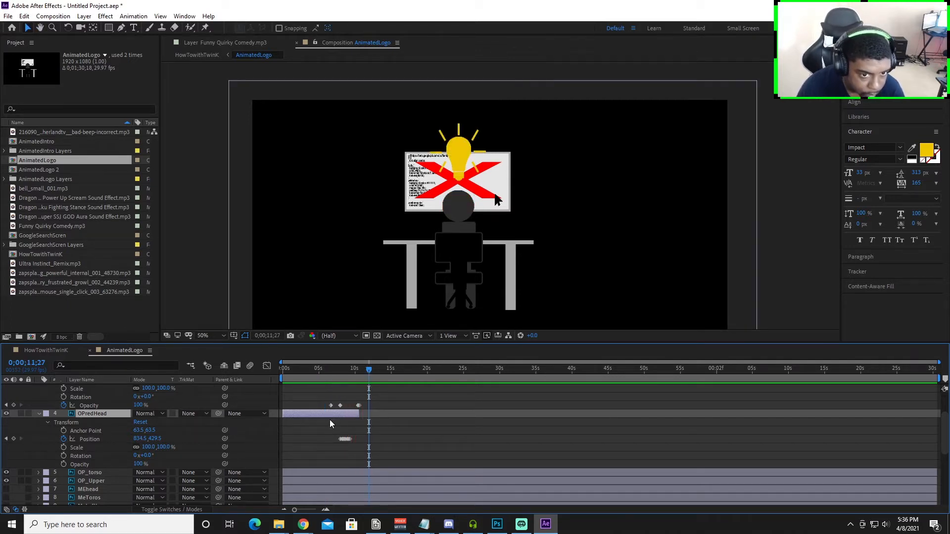
{"action": "scroll", "coordinate": [423, 278], "scroll_direction": "down", "scroll_amount": 1}
{"action": "scroll", "coordinate": [519, 298], "scroll_direction": "up", "scroll_amount": 1}
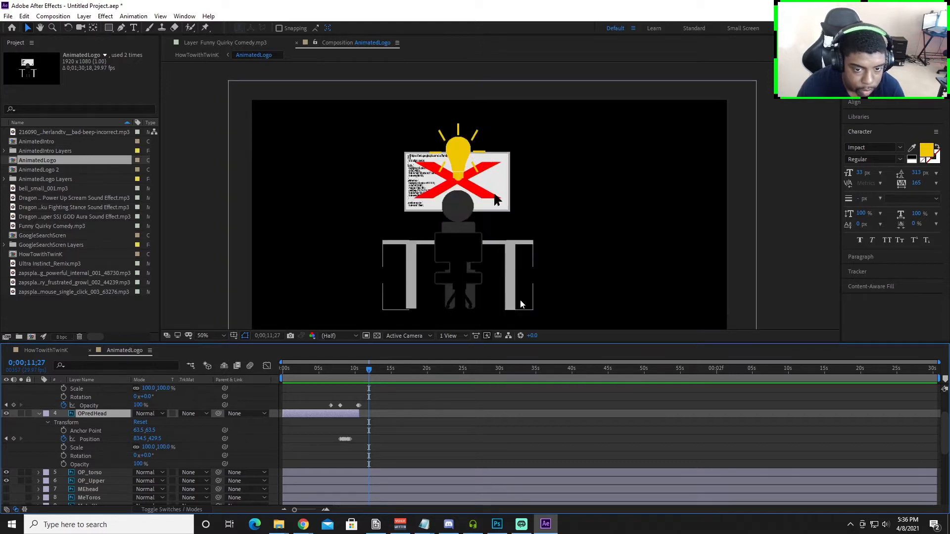
{"action": "scroll", "coordinate": [331, 434], "scroll_direction": "up", "scroll_amount": 1}
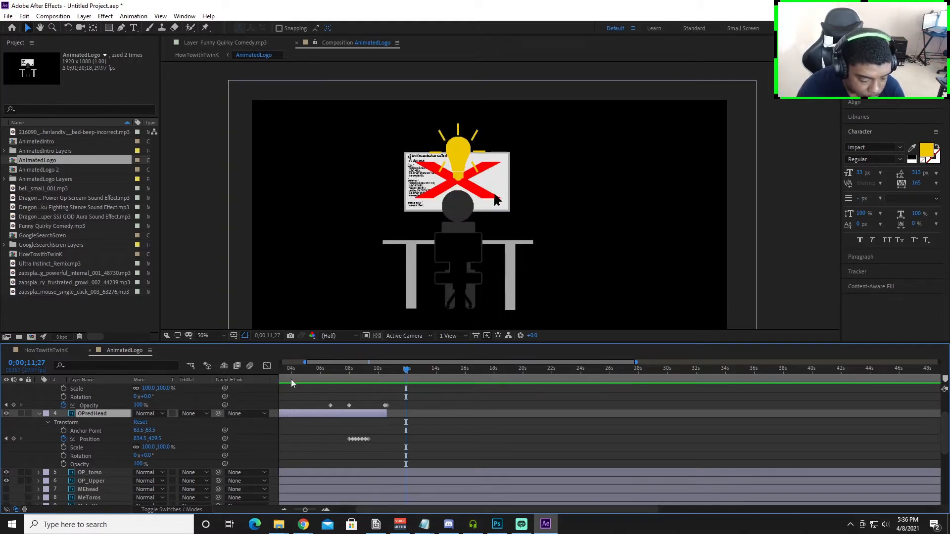
{"action": "left_click", "coordinate": [37, 350]}
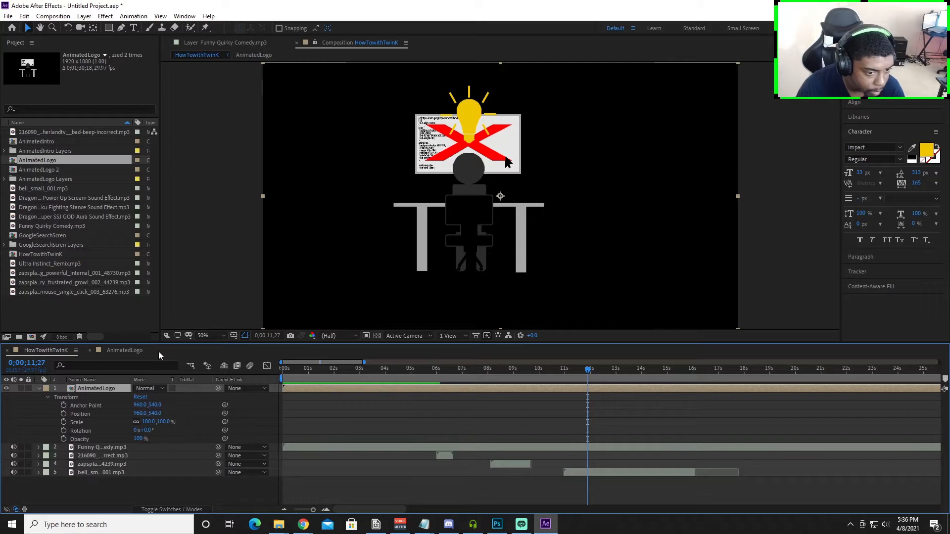
Step: Preview HowTowithTwinK from 0;00;05;20 through the light bulb's appearance to 0;00;14;06
{"action": "left_click", "coordinate": [456, 372]}
{"action": "left_click", "coordinate": [428, 376]}
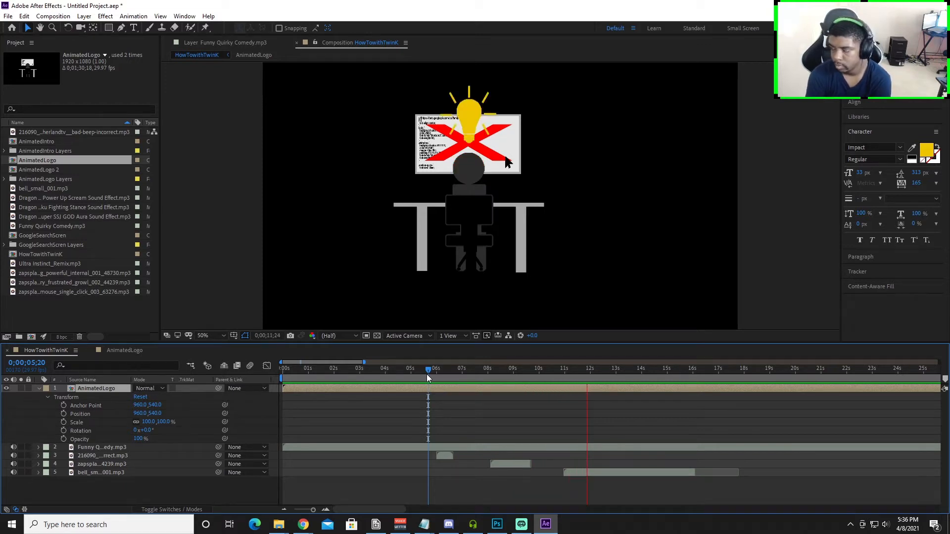
{"action": "key", "text": "space"}
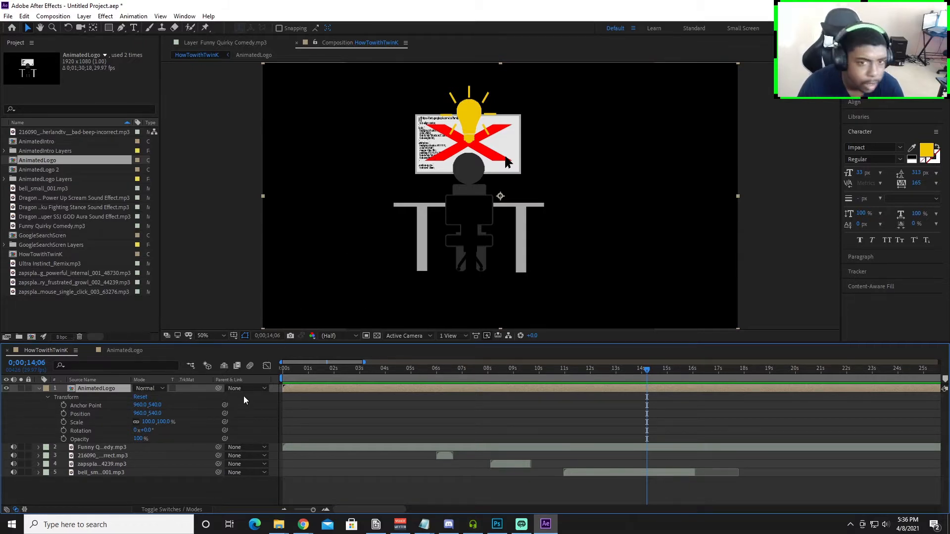
Step: Open the AnimatedLogo composition and toggle the visibility of layers near the end of the stack to check what they contain
{"action": "double_click", "coordinate": [97, 388]}
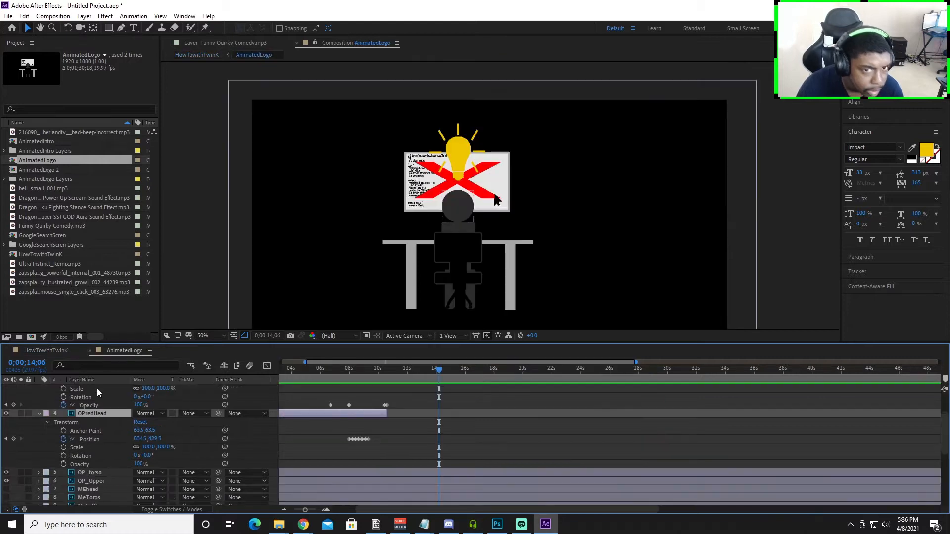
{"action": "scroll", "coordinate": [106, 416], "scroll_direction": "up", "scroll_amount": 3}
{"action": "scroll", "coordinate": [90, 416], "scroll_direction": "down", "scroll_amount": 5}
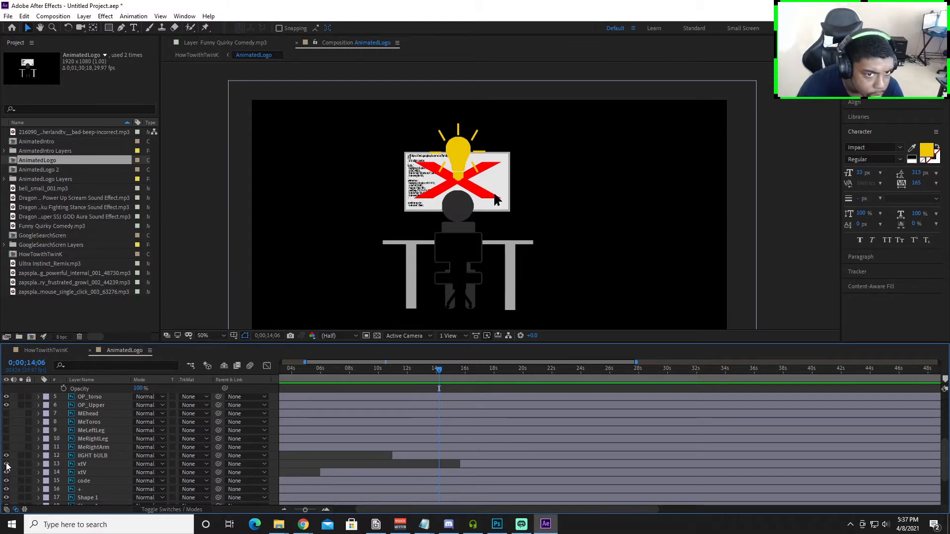
{"action": "scroll", "coordinate": [7, 472], "scroll_direction": "down", "scroll_amount": 4}
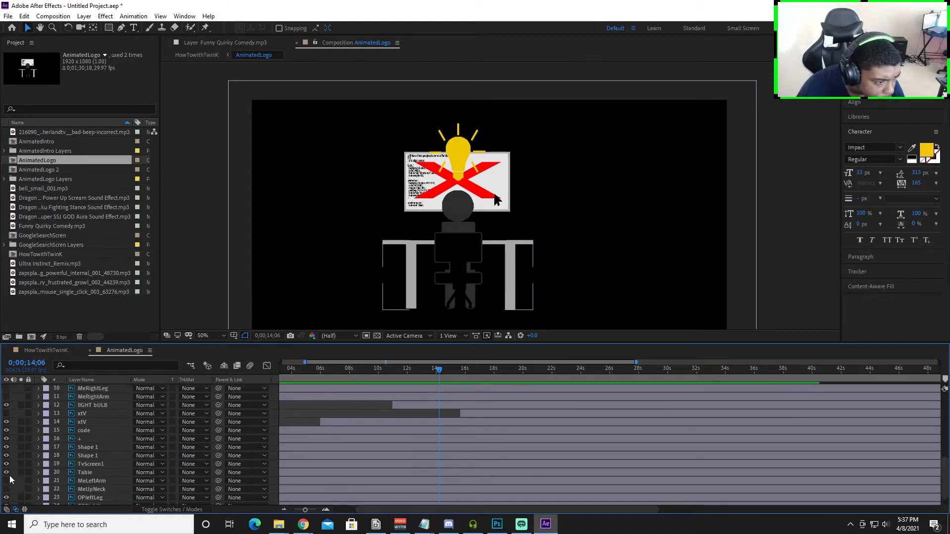
{"action": "left_click", "coordinate": [7, 484]}
{"action": "left_click", "coordinate": [6, 483]}
{"action": "left_click", "coordinate": [6, 476]}
{"action": "left_click", "coordinate": [6, 476]}
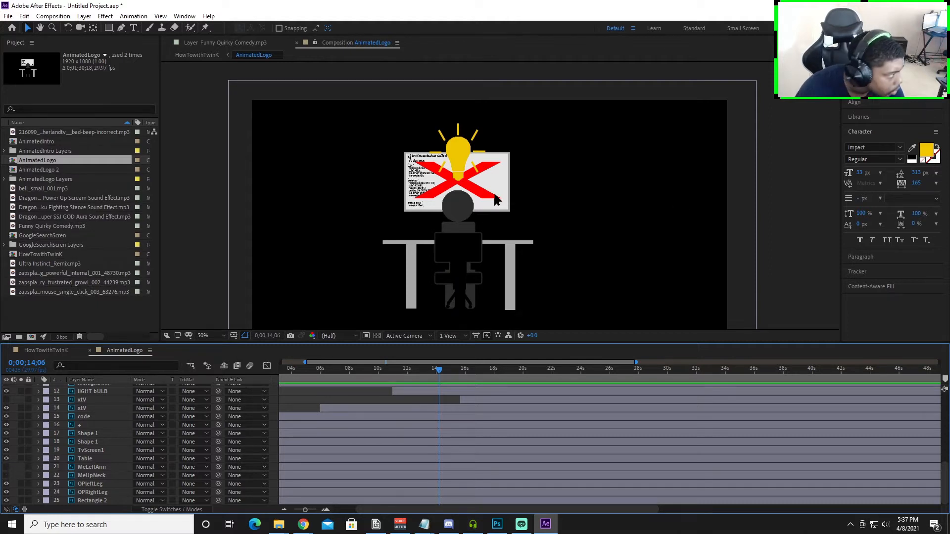
{"action": "key", "text": "alt+Tab"}
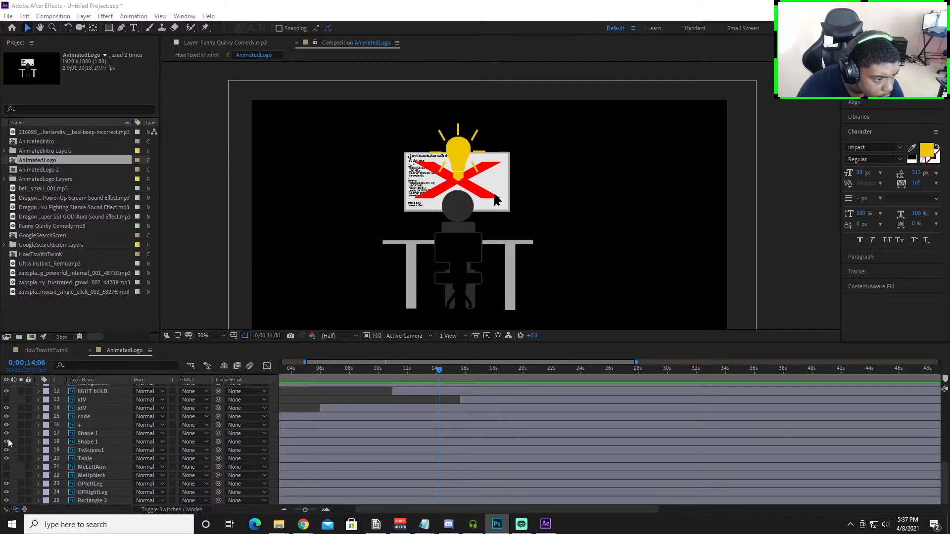
Step: Move both Shape 1 layers directly above the xtV layers, and the + and code layers above the light bulb layer
{"action": "left_click_drag", "start_coordinate": [87, 433], "coordinate": [89, 396]}
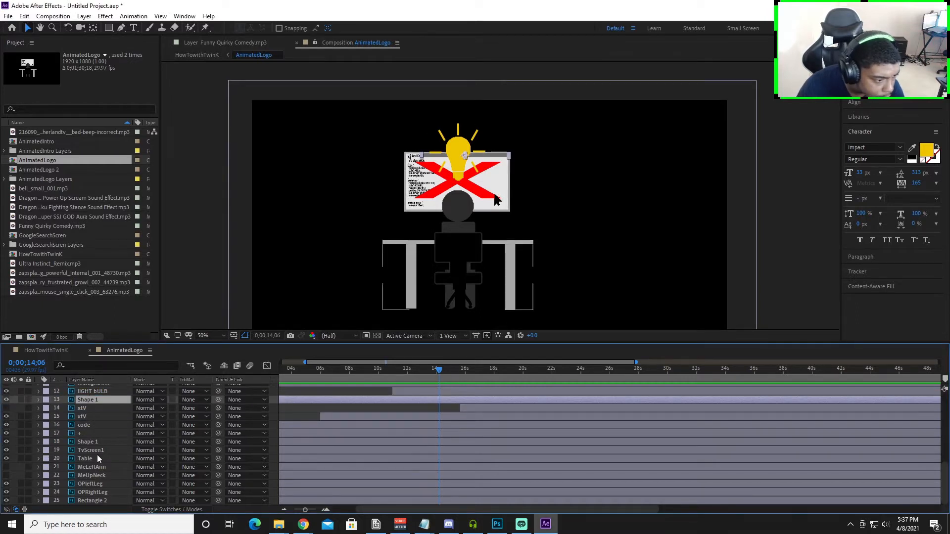
{"action": "left_click_drag", "start_coordinate": [90, 441], "coordinate": [98, 416]}
{"action": "left_click_drag", "start_coordinate": [96, 415], "coordinate": [96, 404]}
{"action": "scroll", "coordinate": [417, 141], "scroll_direction": "up", "scroll_amount": 4}
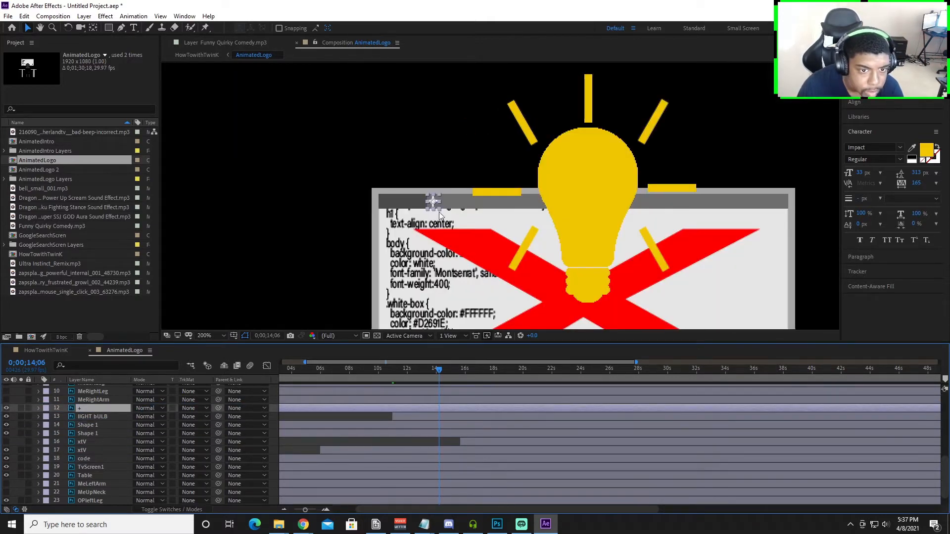
{"action": "left_click_drag", "start_coordinate": [86, 458], "coordinate": [93, 403]}
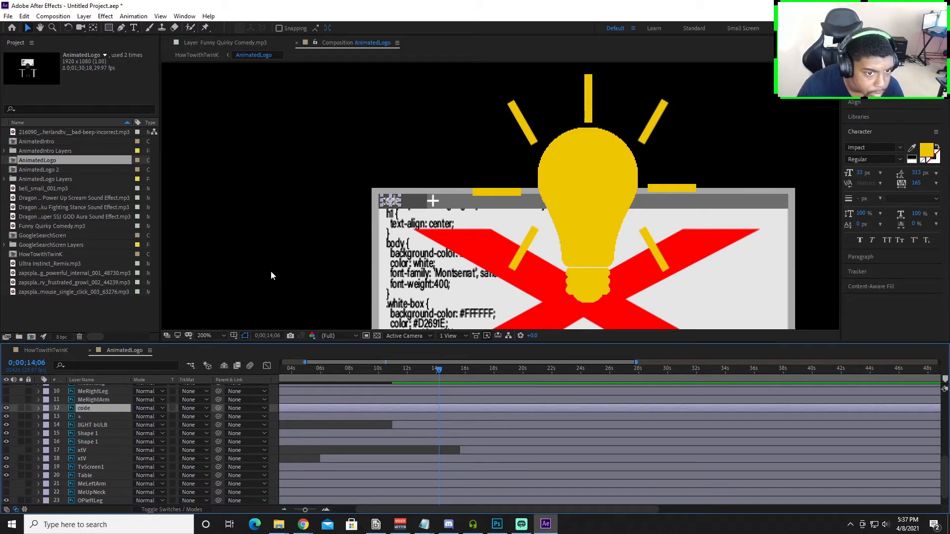
{"action": "left_click", "coordinate": [343, 260]}
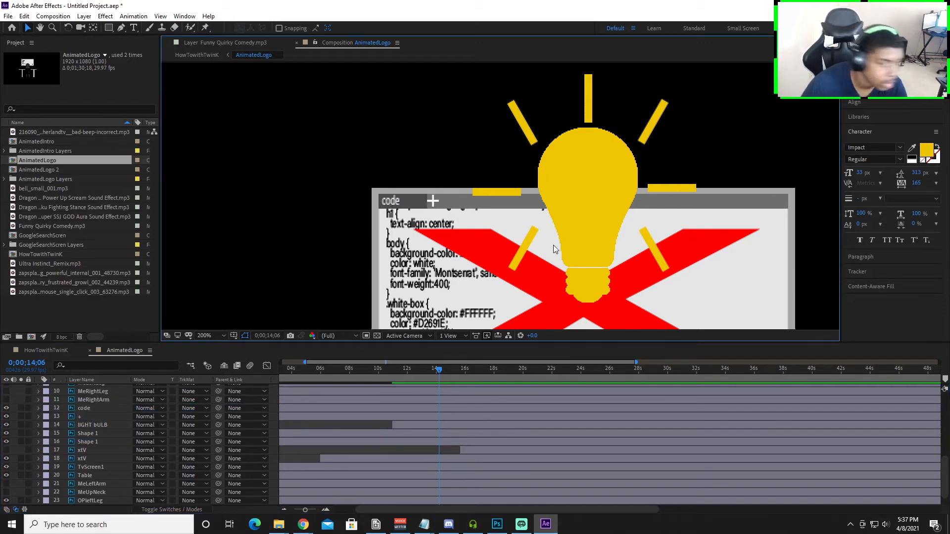
Step: Return to HowTowithTwinK and preview the reordered layers from 0;00;05;06 to 0;00;12;28
{"action": "scroll", "coordinate": [468, 377], "scroll_direction": "down", "scroll_amount": 3}
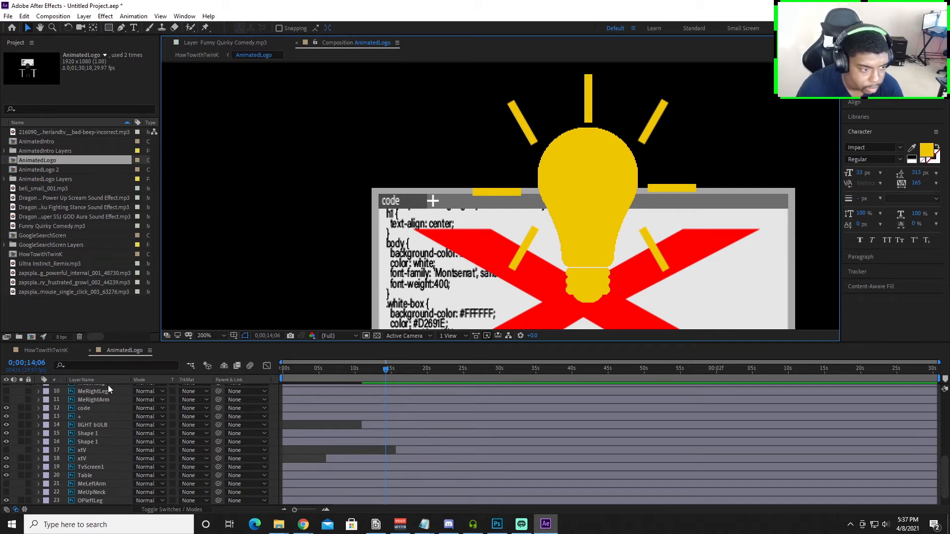
{"action": "scroll", "coordinate": [99, 391], "scroll_direction": "up", "scroll_amount": 8}
{"action": "left_click", "coordinate": [34, 350]}
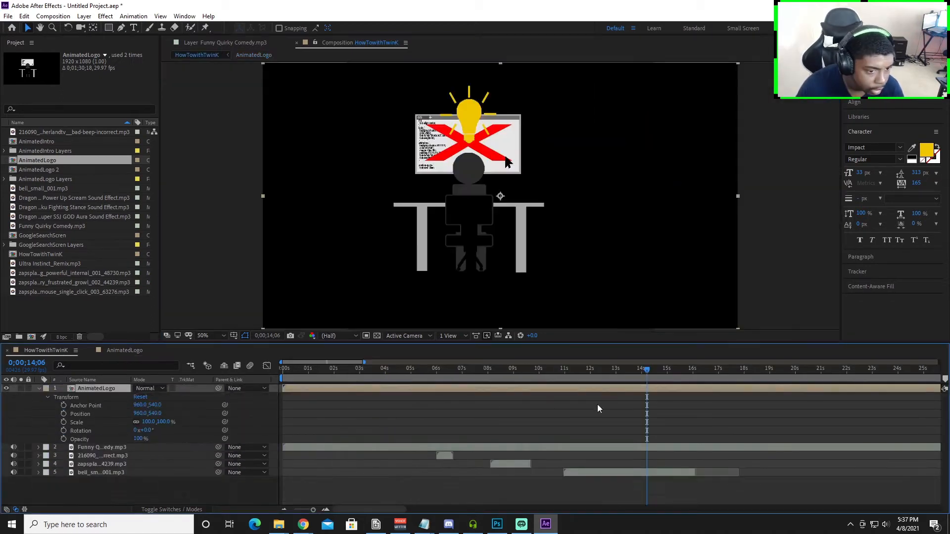
{"action": "left_click_drag", "start_coordinate": [637, 372], "coordinate": [414, 379]}
{"action": "key", "text": "space"}
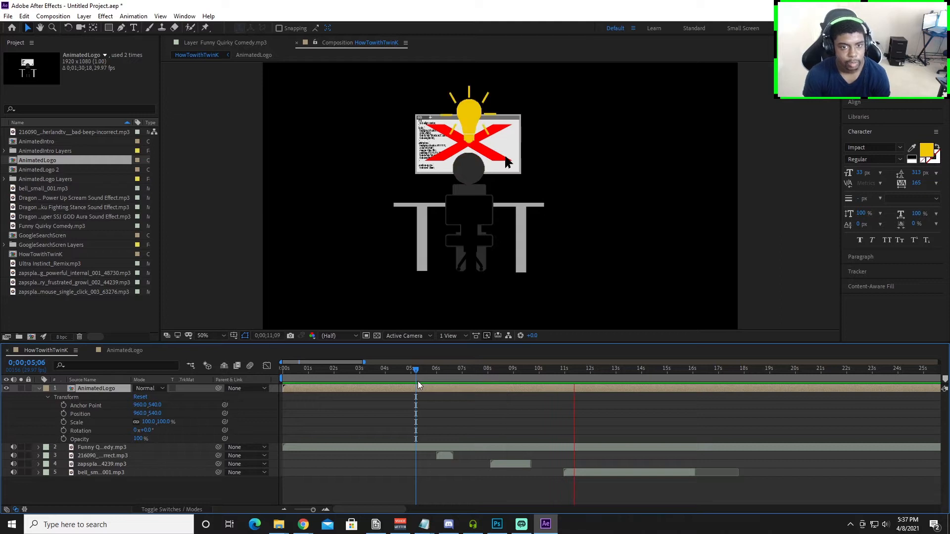
{"action": "key", "text": "space"}
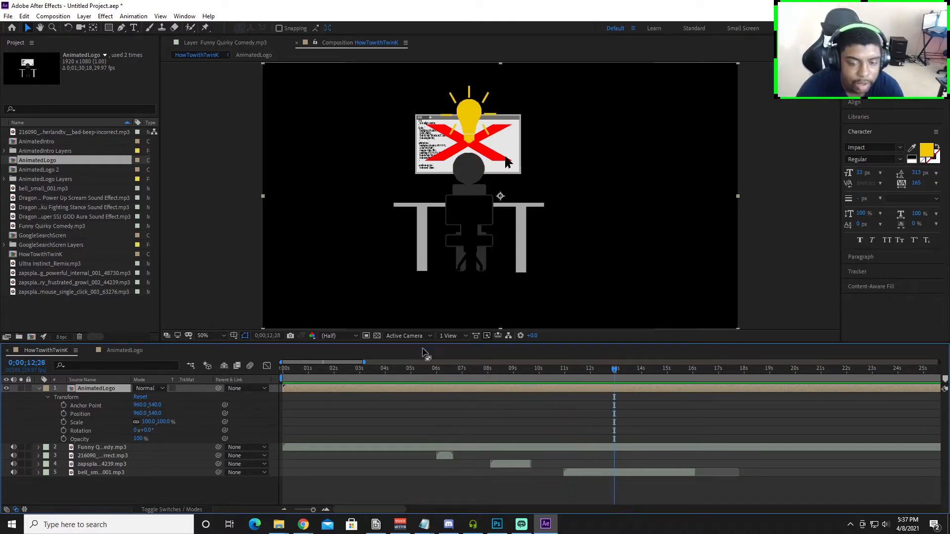
Step: Inspect the code window's tab bar up close and replay the light bulb's appearance up to 0;00;12;05
{"action": "scroll", "coordinate": [442, 124], "scroll_direction": "up", "scroll_amount": 4}
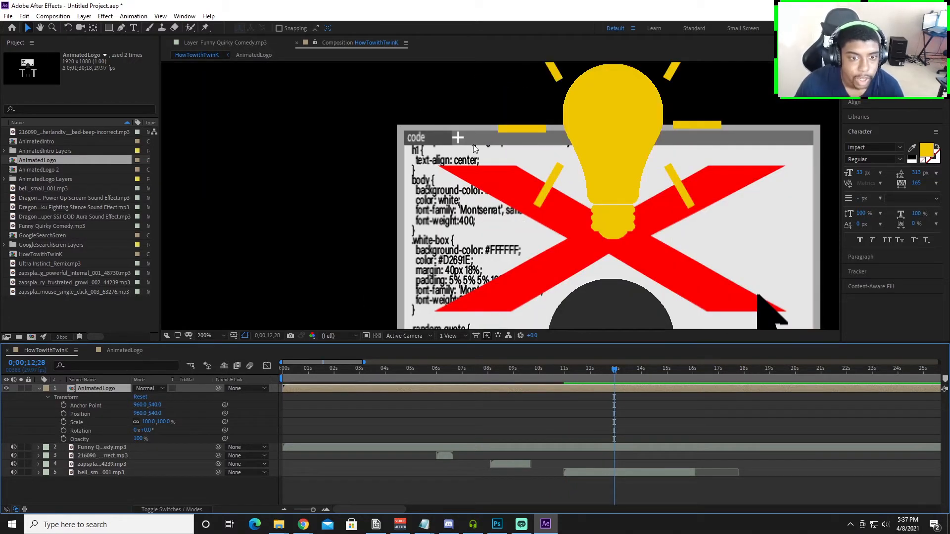
{"action": "scroll", "coordinate": [474, 149], "scroll_direction": "down", "scroll_amount": 4}
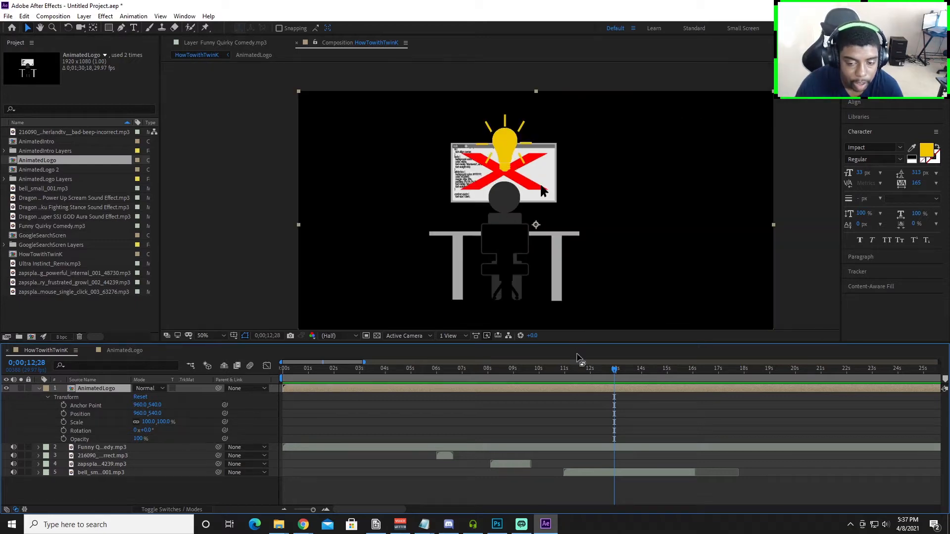
{"action": "left_click_drag", "start_coordinate": [576, 372], "coordinate": [555, 389]}
{"action": "key", "text": "space"}
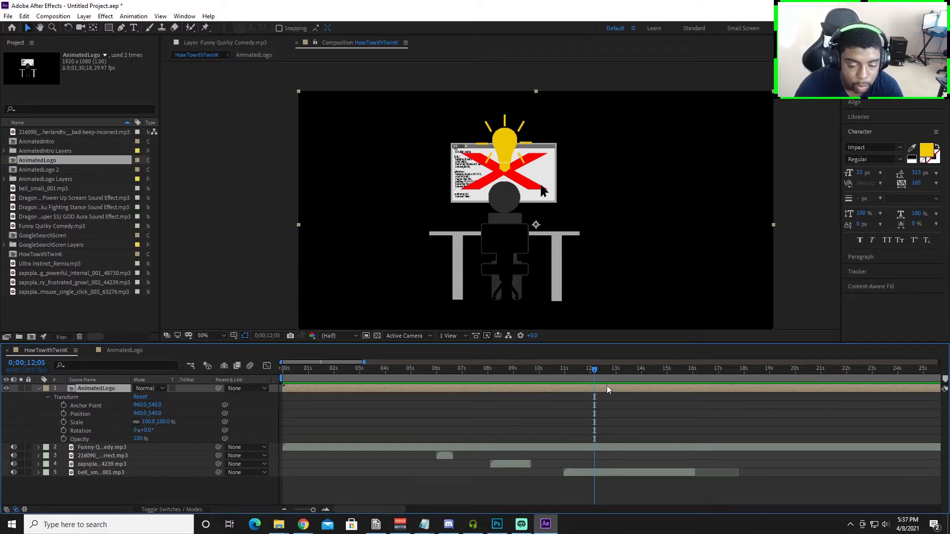
Step: Reopen AnimatedLogo at 0;00;12;05, check the Rectangle 2 layer's visibility and look through the layer stack for the mouse cursor layer
{"action": "double_click", "coordinate": [94, 390]}
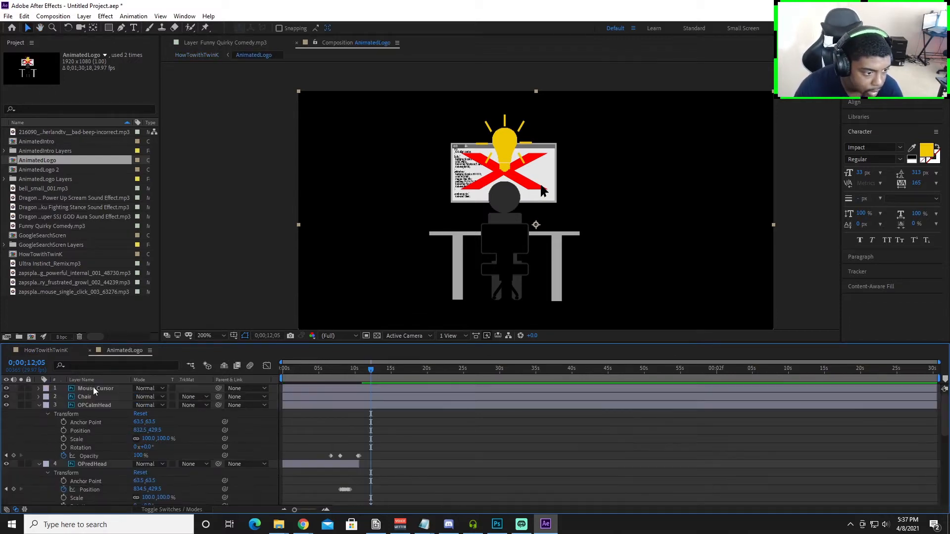
{"action": "scroll", "coordinate": [733, 289], "scroll_direction": "down", "scroll_amount": 3}
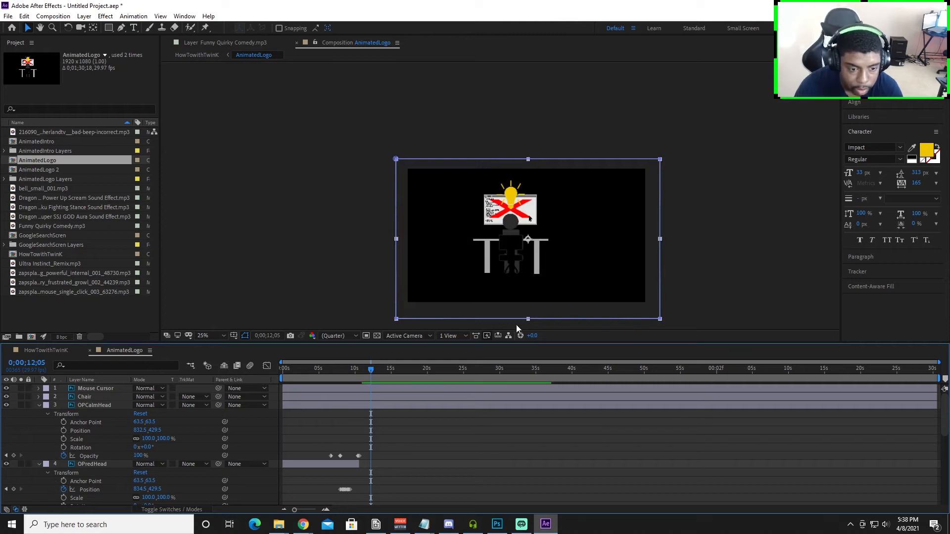
{"action": "scroll", "coordinate": [524, 268], "scroll_direction": "up", "scroll_amount": 2}
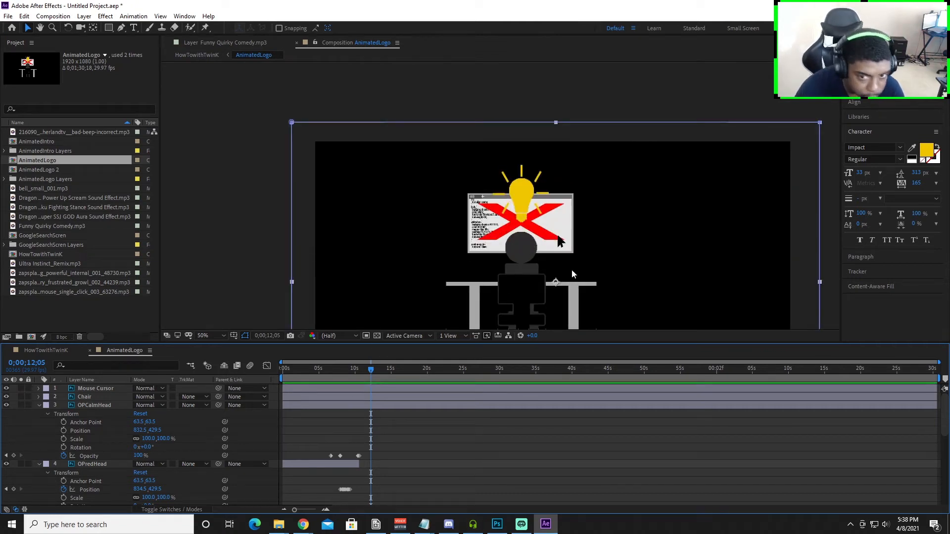
{"action": "scroll", "coordinate": [193, 436], "scroll_direction": "down", "scroll_amount": 3}
{"action": "scroll", "coordinate": [193, 430], "scroll_direction": "down", "scroll_amount": 5}
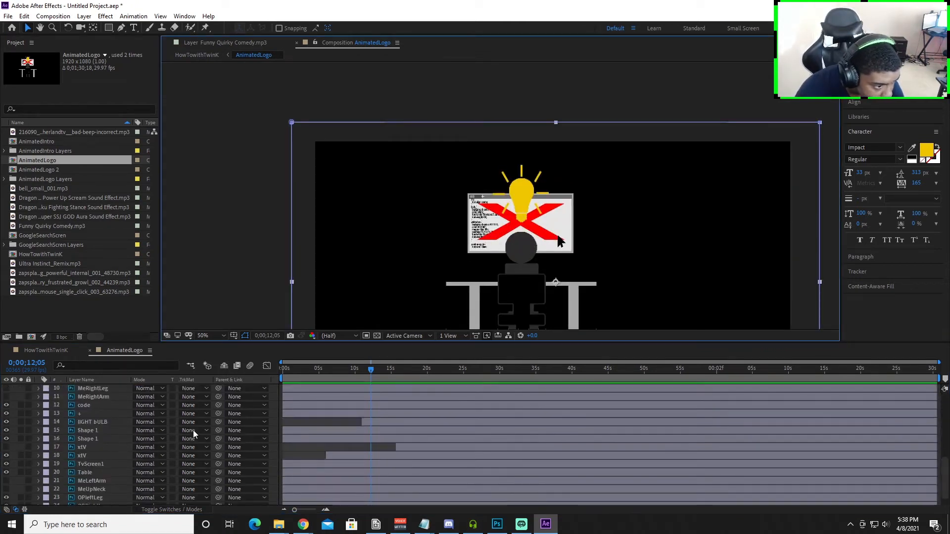
{"action": "left_click", "coordinate": [8, 500]}
{"action": "left_click", "coordinate": [8, 501]}
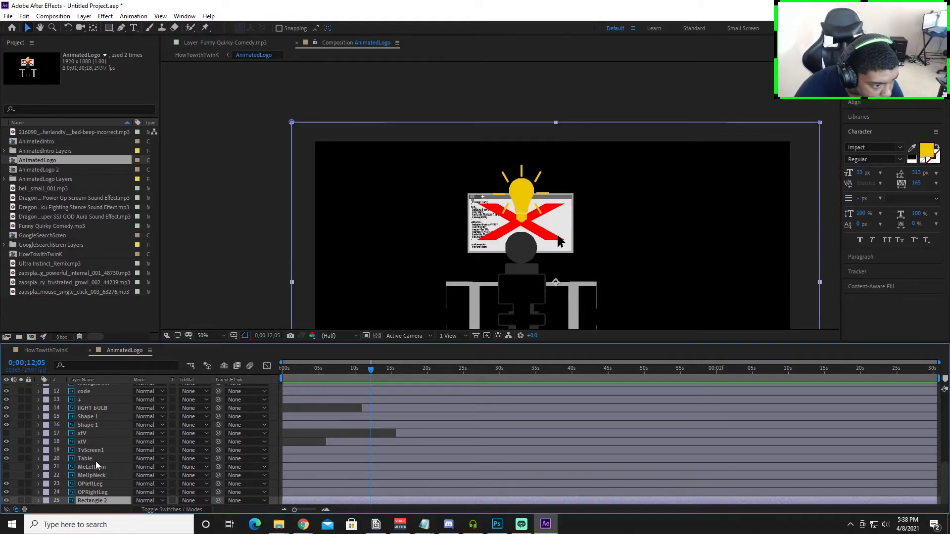
{"action": "key", "text": "alt+Tab"}
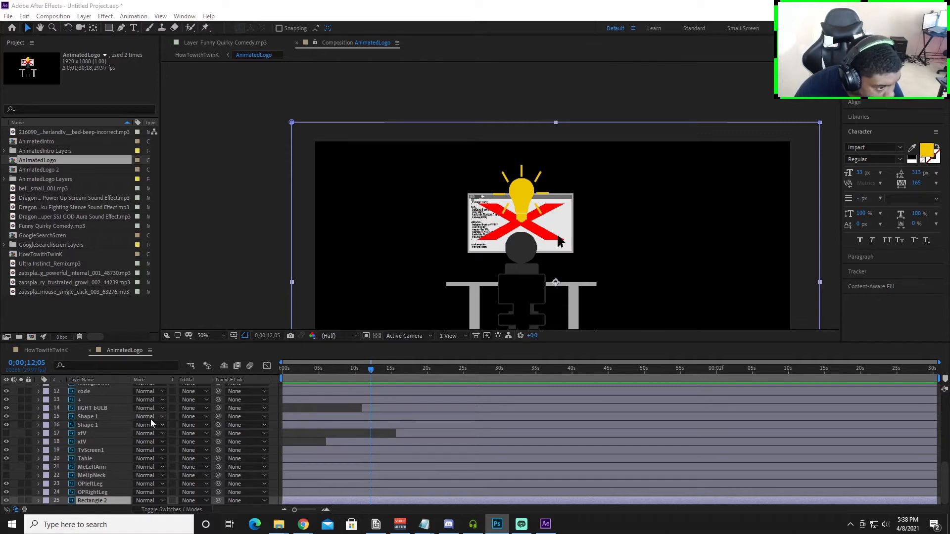
{"action": "scroll", "coordinate": [112, 444], "scroll_direction": "up", "scroll_amount": 1}
{"action": "scroll", "coordinate": [110, 445], "scroll_direction": "up", "scroll_amount": 6}
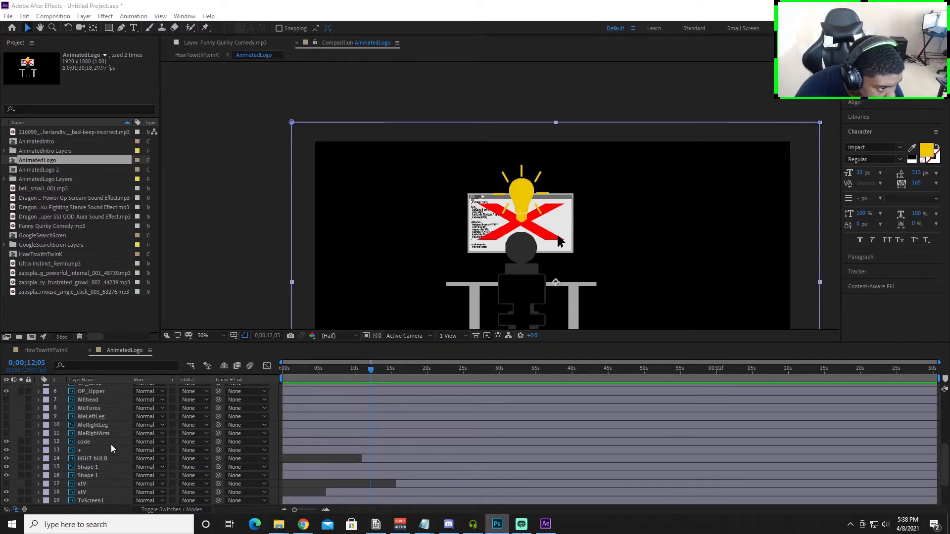
Step: Collapse the OPCalmHead and OPredHead properties and add a Position keyframe to the Mouse Cursor layer at 0;00;12;05
{"action": "left_click", "coordinate": [88, 389]}
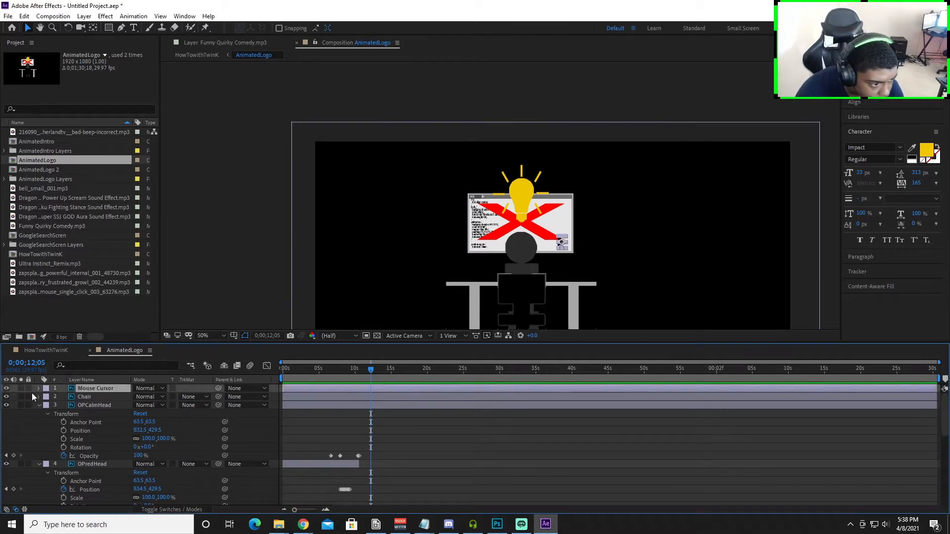
{"action": "left_click", "coordinate": [39, 405]}
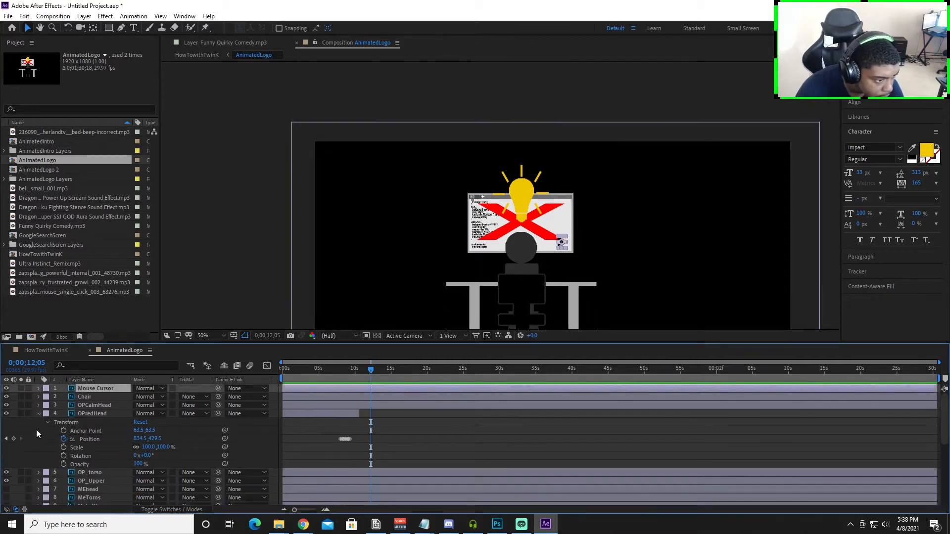
{"action": "left_click", "coordinate": [40, 414]}
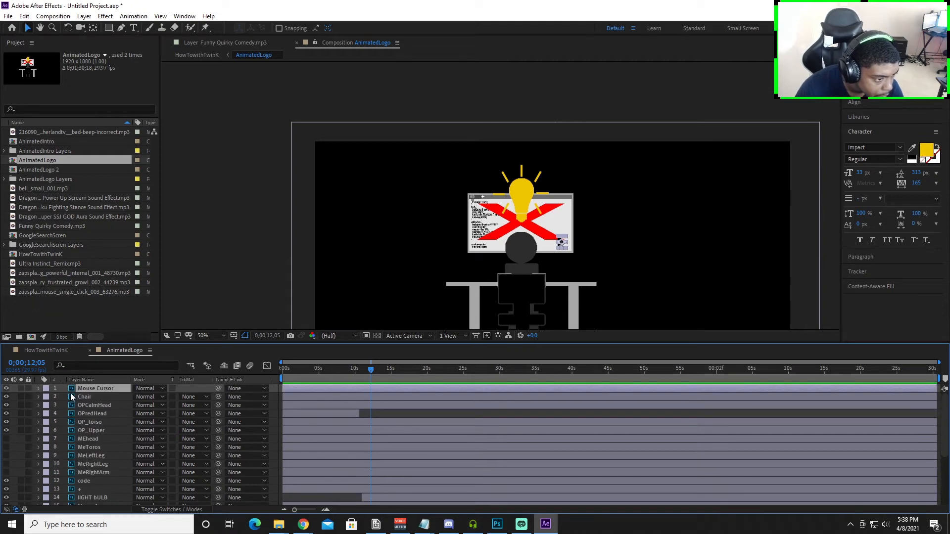
{"action": "left_click", "coordinate": [39, 389]}
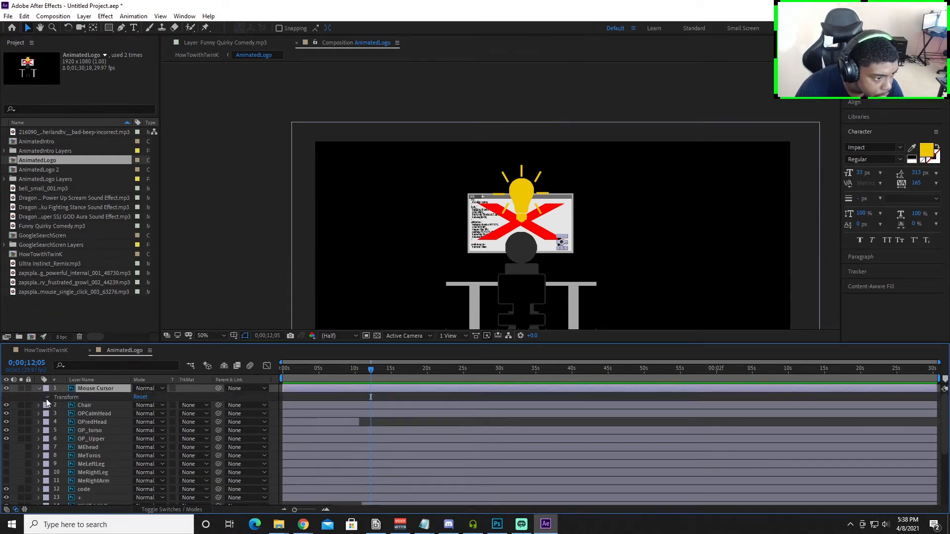
{"action": "left_click", "coordinate": [46, 398]}
{"action": "left_click", "coordinate": [64, 414]}
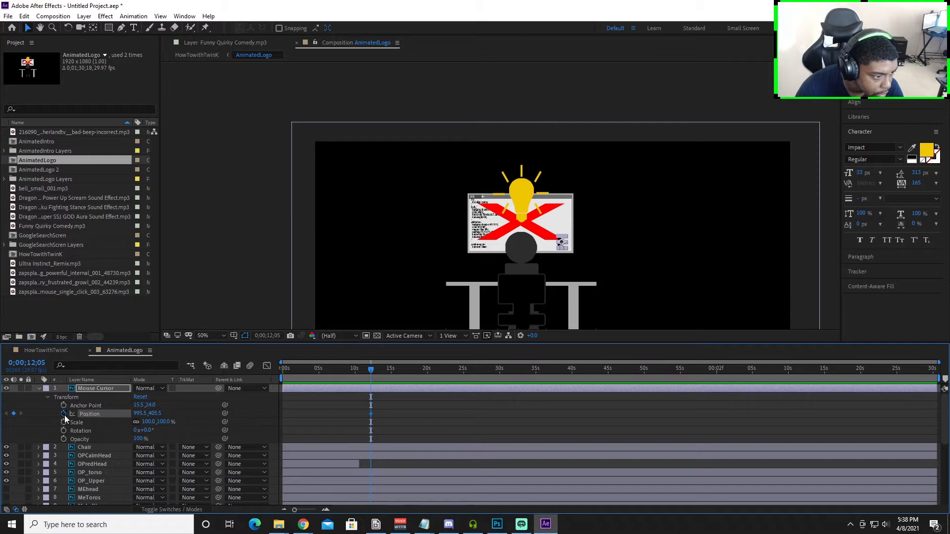
Step: At 0;00;13;00, move the Mouse Cursor to the plus sign in the code window's tab bar, at about 693.5, 248.5
{"action": "mouse_move", "coordinate": [376, 370]}
{"action": "left_mouse_down"}
{"action": "mouse_move", "coordinate": [405, 372]}
{"action": "mouse_move", "coordinate": [386, 378]}
{"action": "left_mouse_up"}
{"action": "scroll", "coordinate": [369, 395], "scroll_direction": "up", "scroll_amount": 3}
{"action": "left_click_drag", "start_coordinate": [472, 367], "coordinate": [429, 376]}
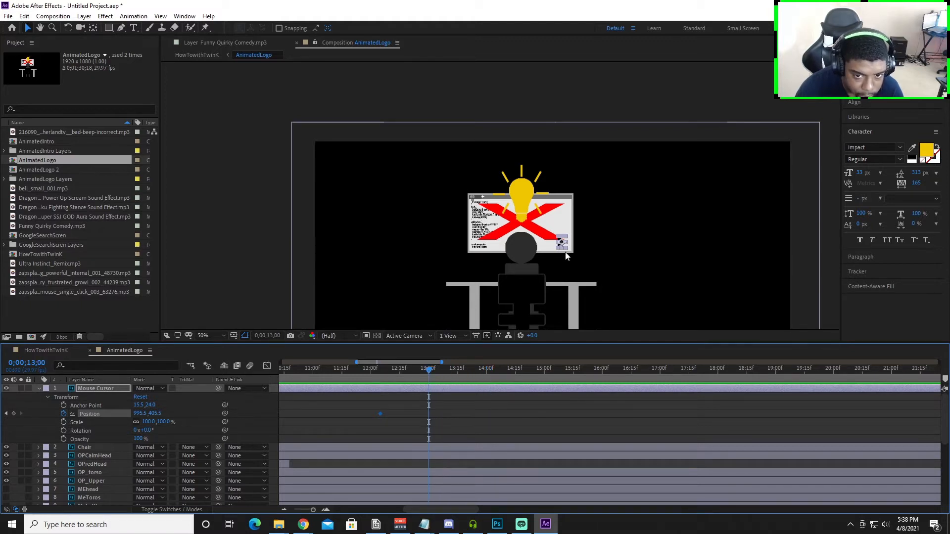
{"action": "scroll", "coordinate": [562, 232], "scroll_direction": "up", "scroll_amount": 2}
{"action": "left_click_drag", "start_coordinate": [561, 252], "coordinate": [409, 172]}
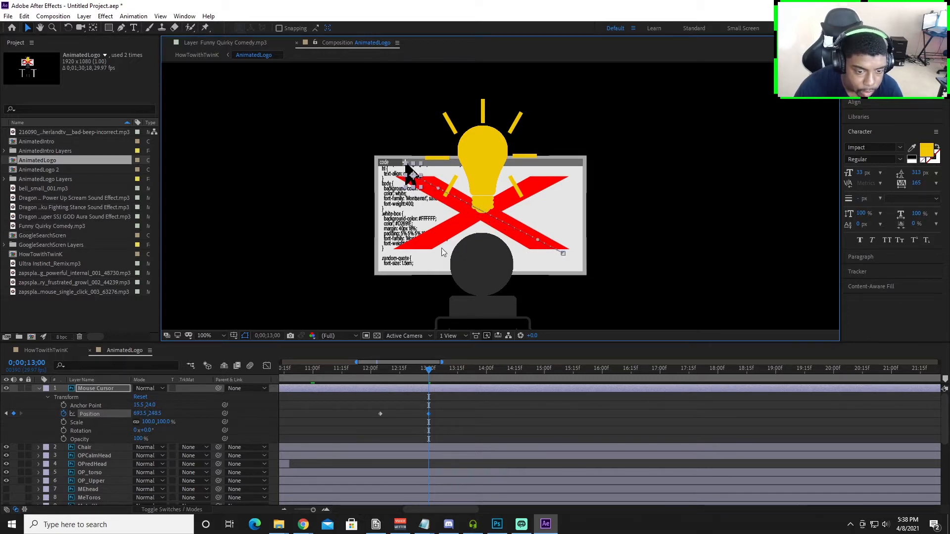
Step: Preview the cursor's movement from 0;00;11;23 and return to HowTowithTwinK at 0;00;13;02
{"action": "left_click_drag", "start_coordinate": [430, 370], "coordinate": [357, 379]}
{"action": "key", "text": "space"}
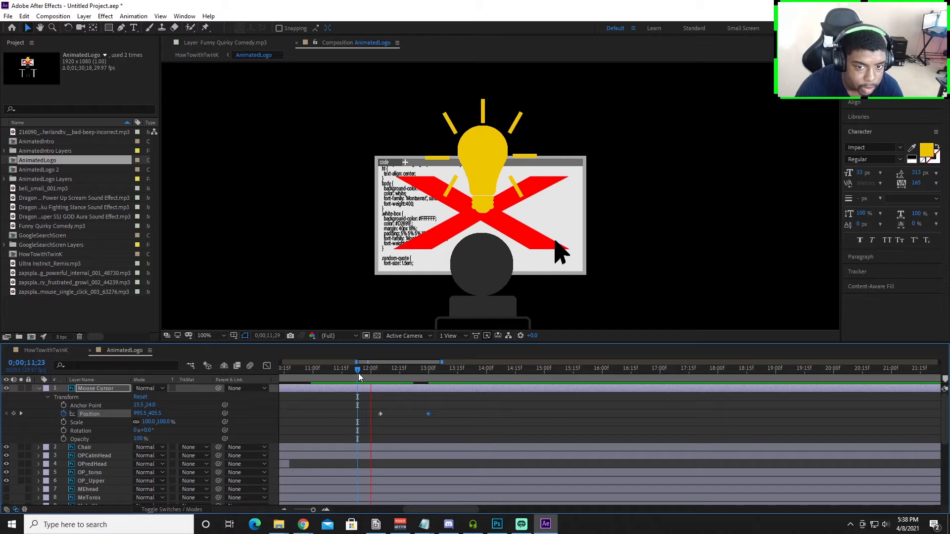
{"action": "key", "text": "space"}
{"action": "left_click", "coordinate": [430, 369]}
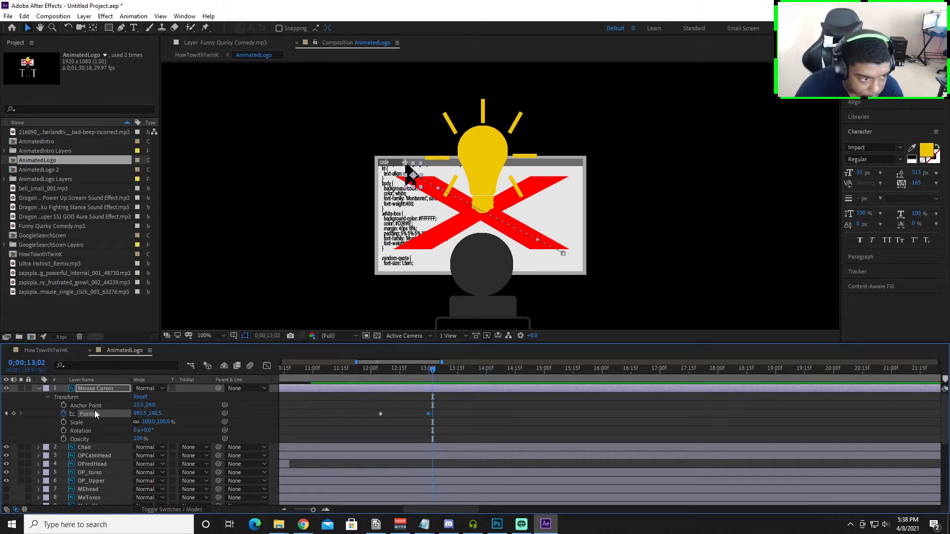
{"action": "left_click", "coordinate": [48, 351]}
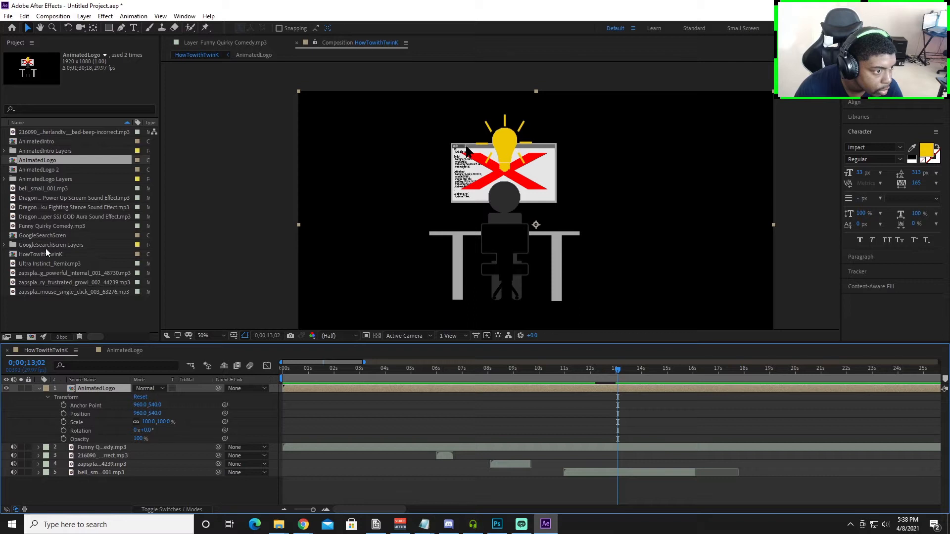
Step: Add the zapsplat mouse single click sound to HowTowithTwinK as layer 4, starting at 0;00;13;02
{"action": "left_click_drag", "start_coordinate": [62, 292], "coordinate": [645, 460]}
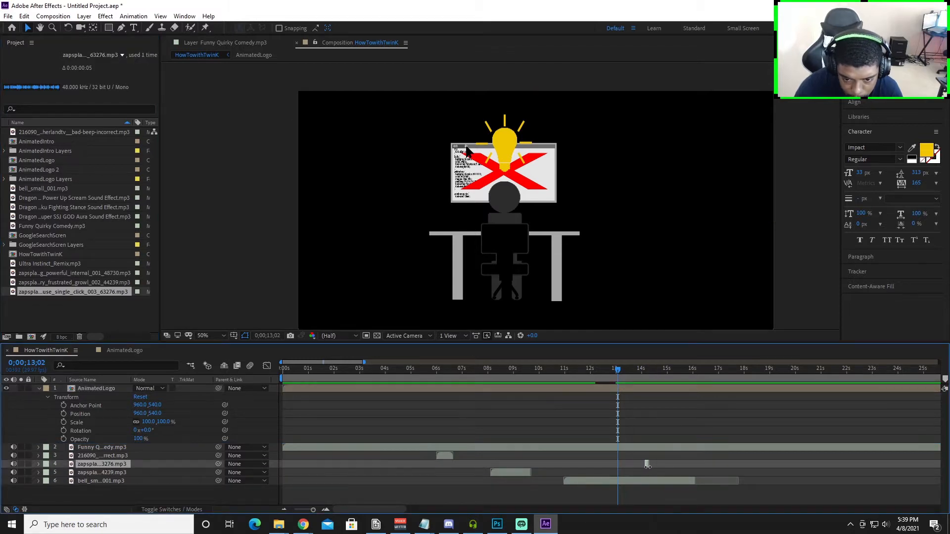
{"action": "scroll", "coordinate": [645, 465], "scroll_direction": "up", "scroll_amount": 10}
{"action": "left_click_drag", "start_coordinate": [646, 465], "coordinate": [433, 468]}
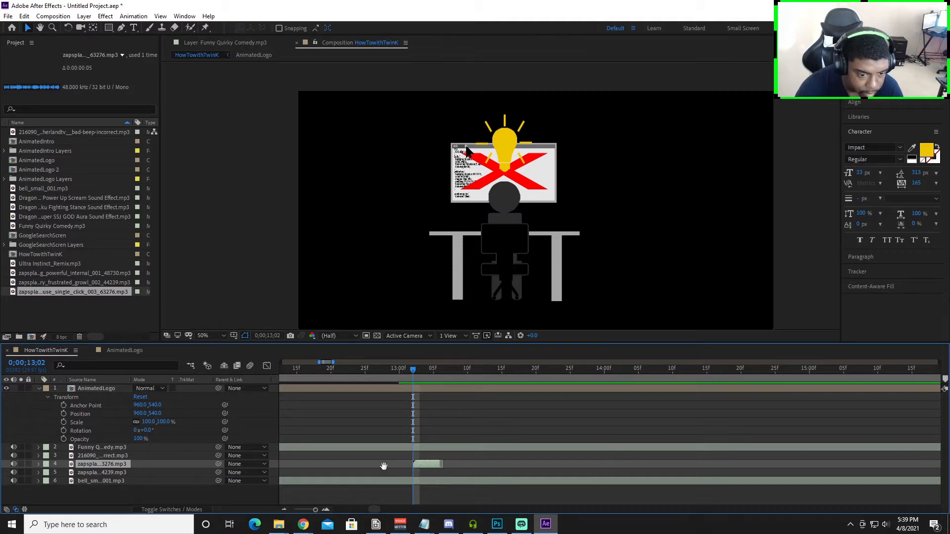
Step: Preview HowTowithTwinK from near its beginning, about 0;00;00;14, through the mouse click sound
{"action": "scroll", "coordinate": [402, 457], "scroll_direction": "down", "scroll_amount": 10}
{"action": "scroll", "coordinate": [400, 457], "scroll_direction": "down", "scroll_amount": 4}
{"action": "left_click_drag", "start_coordinate": [326, 411], "coordinate": [284, 382]}
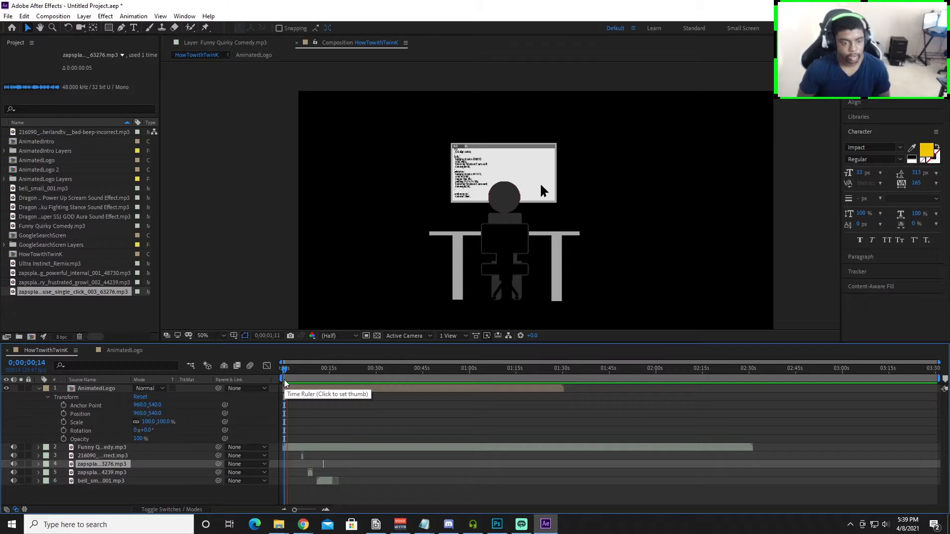
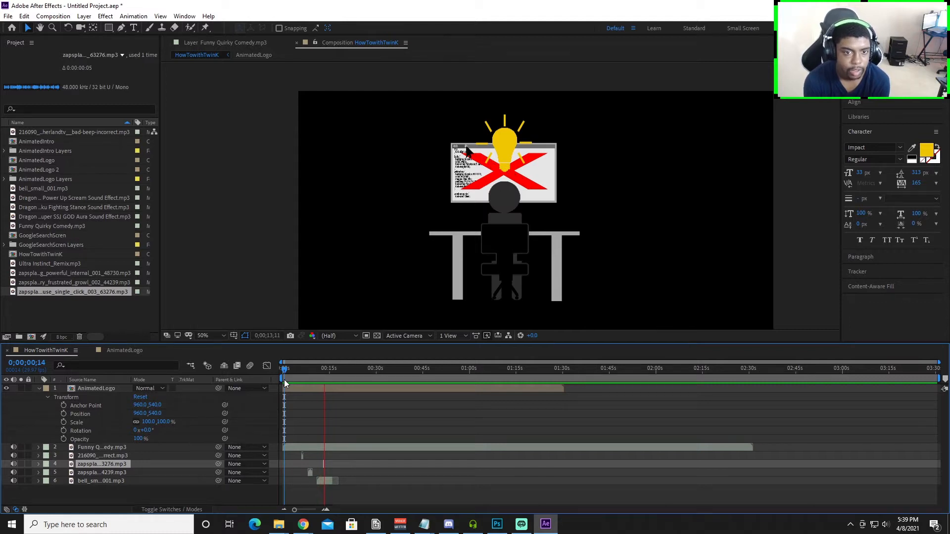
{"action": "key", "text": "space"}
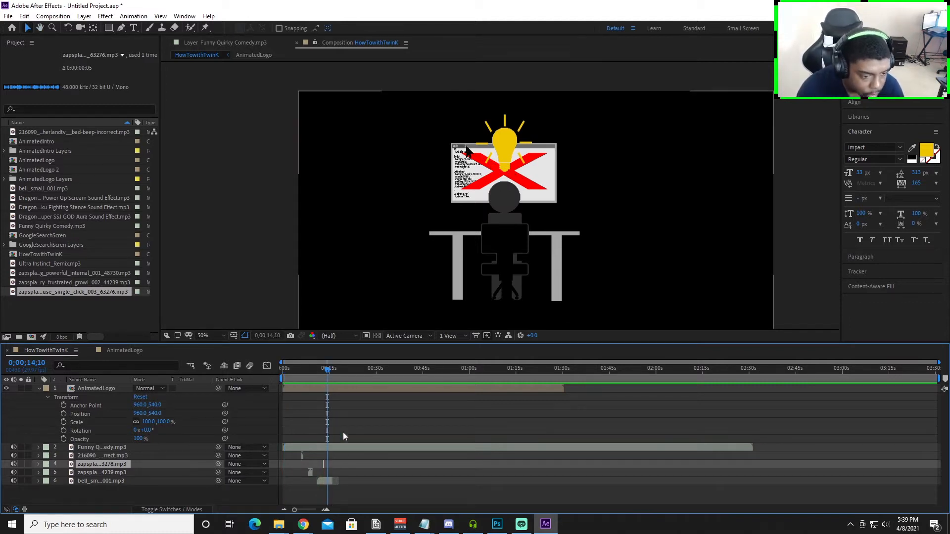
Step: Replay the section around the mouse click sound from 0;00;13;04, 0;00;12;18 and 0;00;12;28 to check its sync
{"action": "scroll", "coordinate": [298, 431], "scroll_direction": "up", "scroll_amount": 3, "text": "alt"}
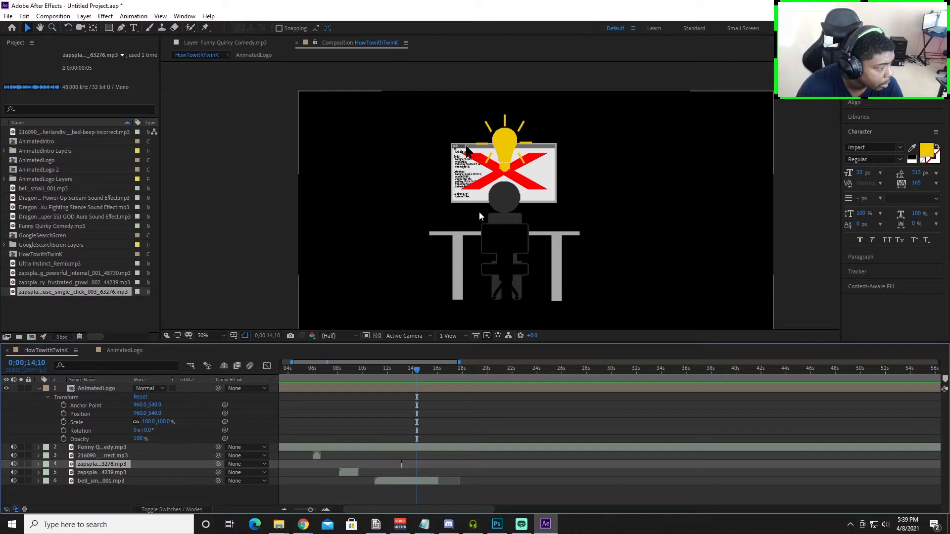
{"action": "key", "text": "alt+Tab"}
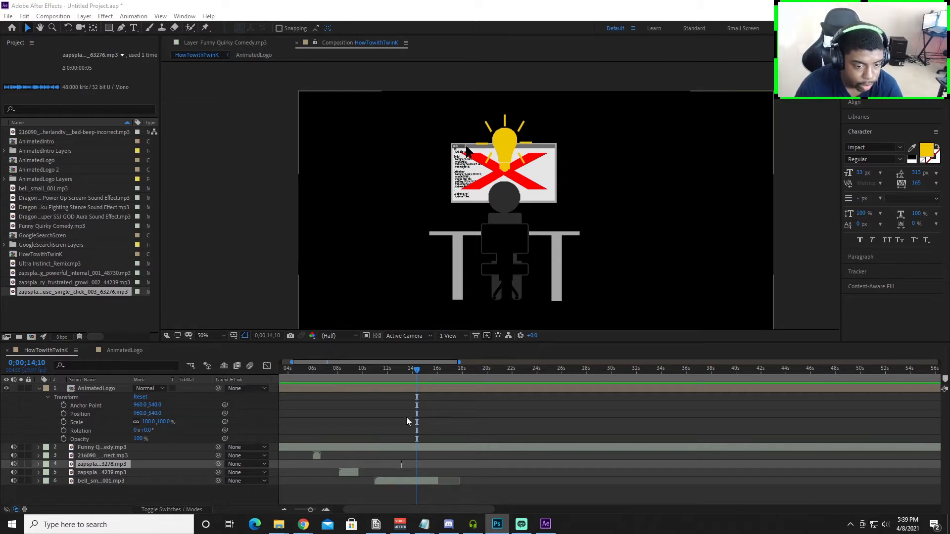
{"action": "left_click", "coordinate": [400, 372]}
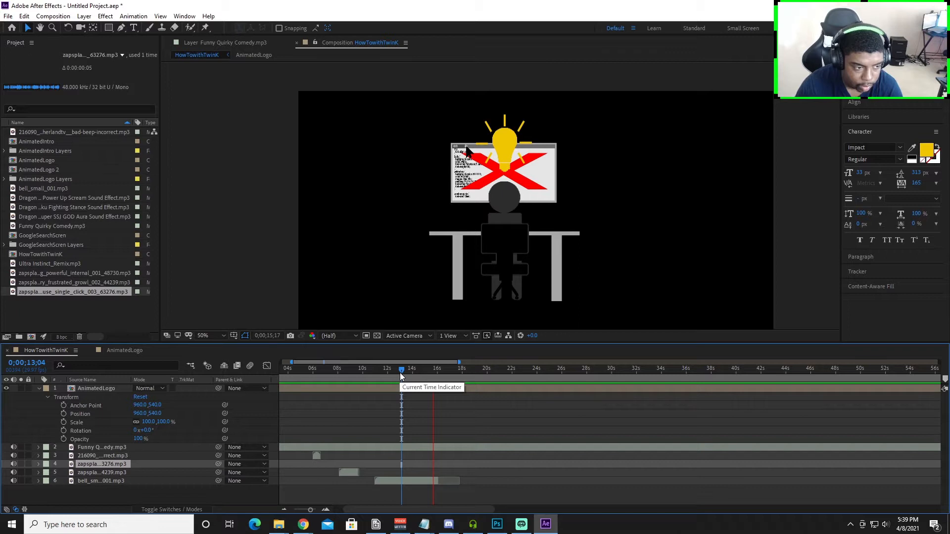
{"action": "key", "text": "space"}
{"action": "left_click_drag", "start_coordinate": [463, 379], "coordinate": [393, 376]}
{"action": "key", "text": "space"}
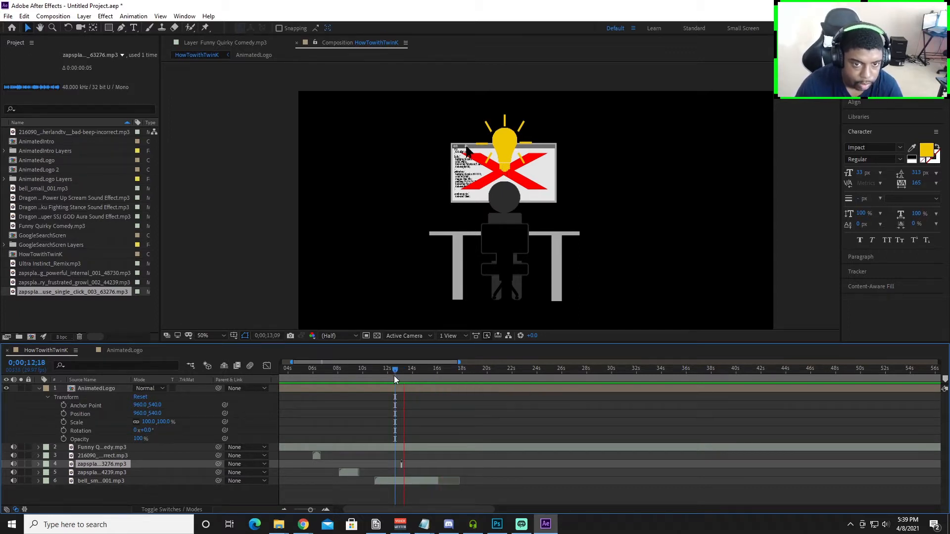
{"action": "key", "text": "space"}
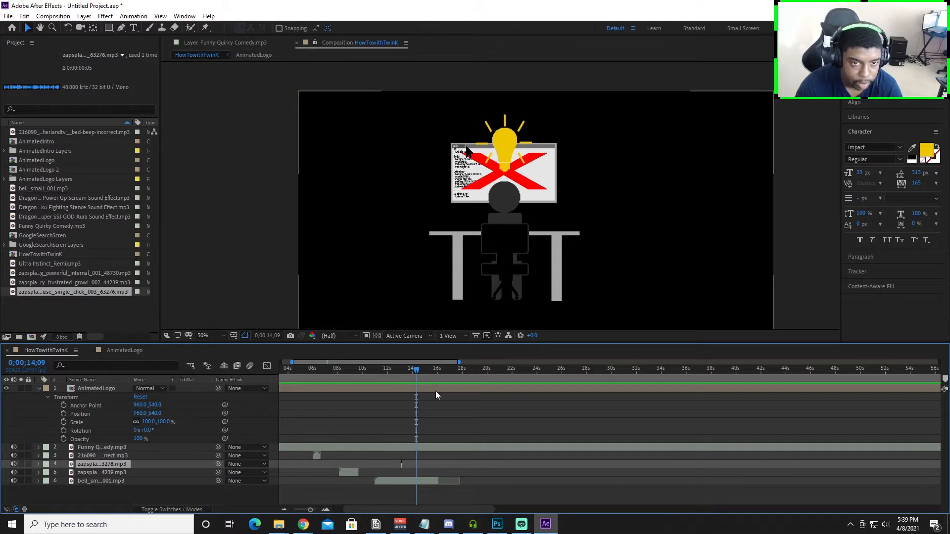
{"action": "left_click_drag", "start_coordinate": [414, 369], "coordinate": [396, 370]}
{"action": "key", "text": "space"}
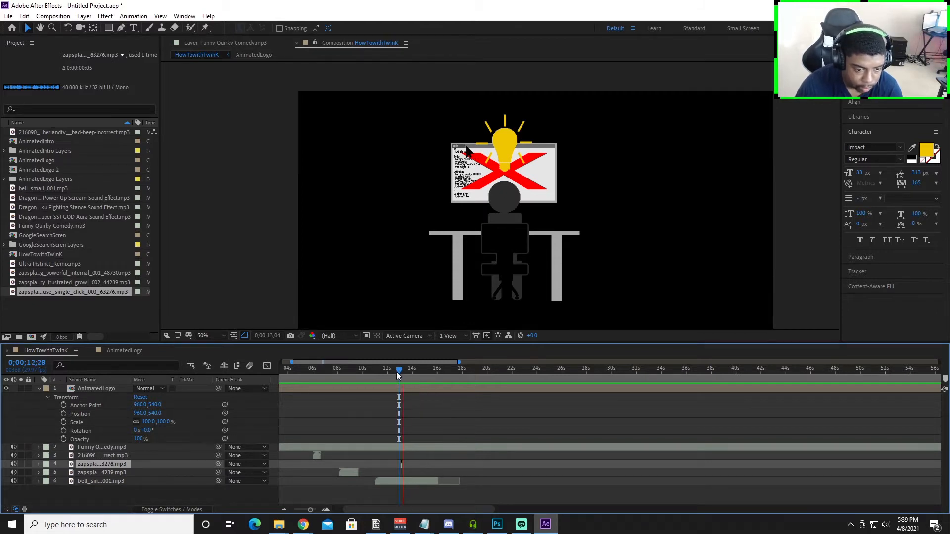
{"action": "key", "text": "space"}
Step: Trim the ends of the AnimatedLogo and bell_small_001.mp3 layers to 0;00;13;06, just after the mouse click sound
{"action": "scroll", "coordinate": [408, 397], "scroll_direction": "up", "scroll_amount": 4}
{"action": "left_click_drag", "start_coordinate": [404, 379], "coordinate": [301, 380]}
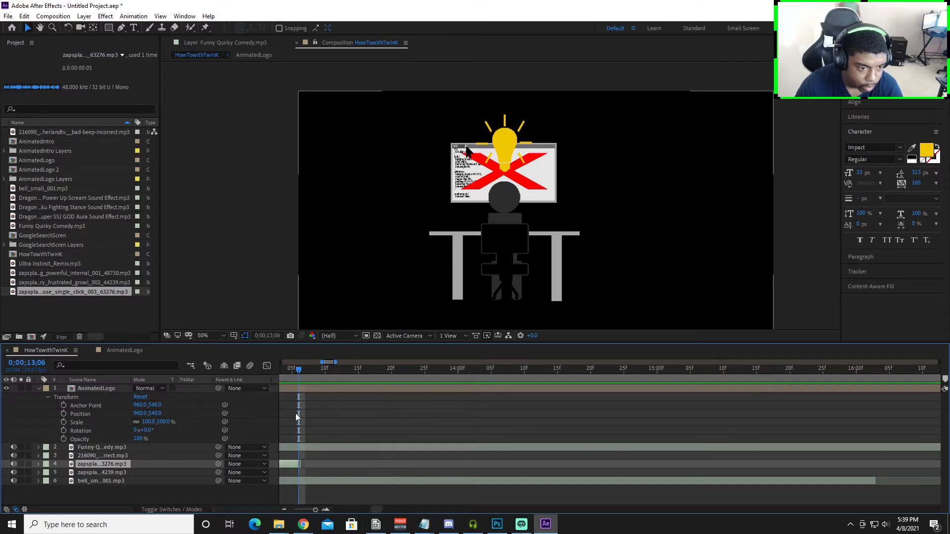
{"action": "scroll", "coordinate": [295, 415], "scroll_direction": "down", "scroll_amount": 6}
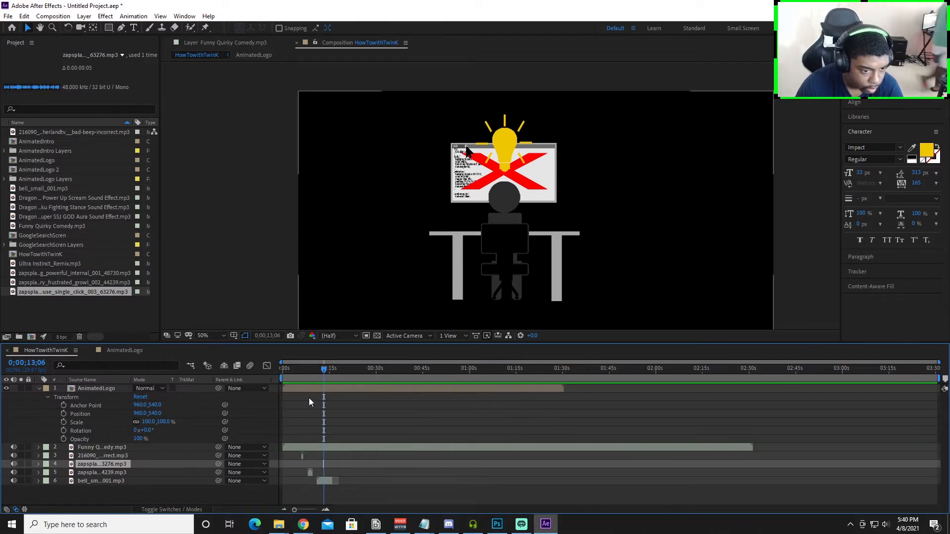
{"action": "left_click", "coordinate": [326, 388]}
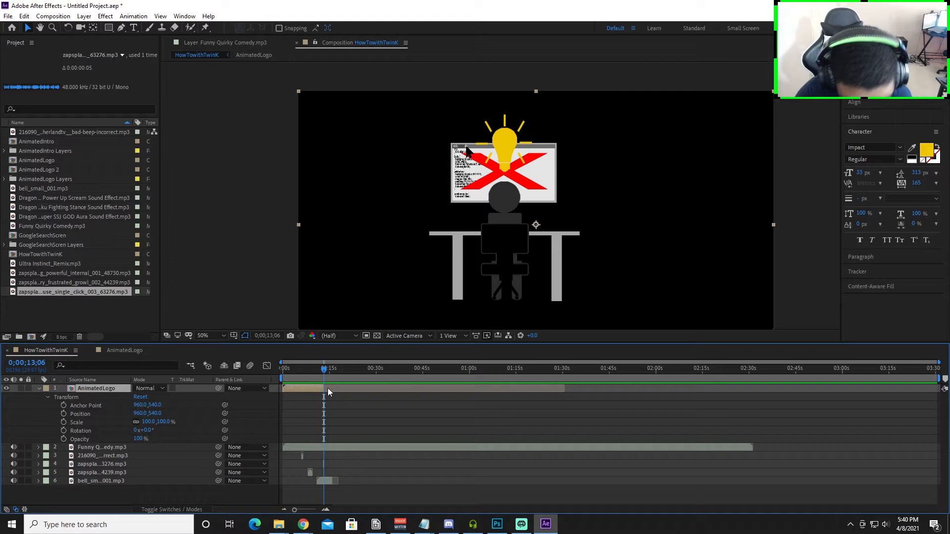
{"action": "scroll", "coordinate": [322, 486], "scroll_direction": "up", "scroll_amount": 6}
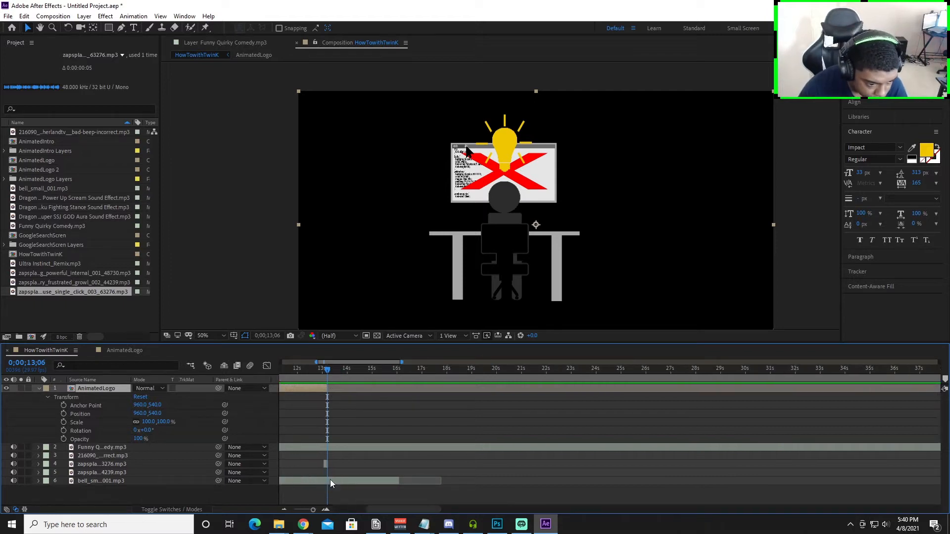
{"action": "left_click", "coordinate": [331, 480]}
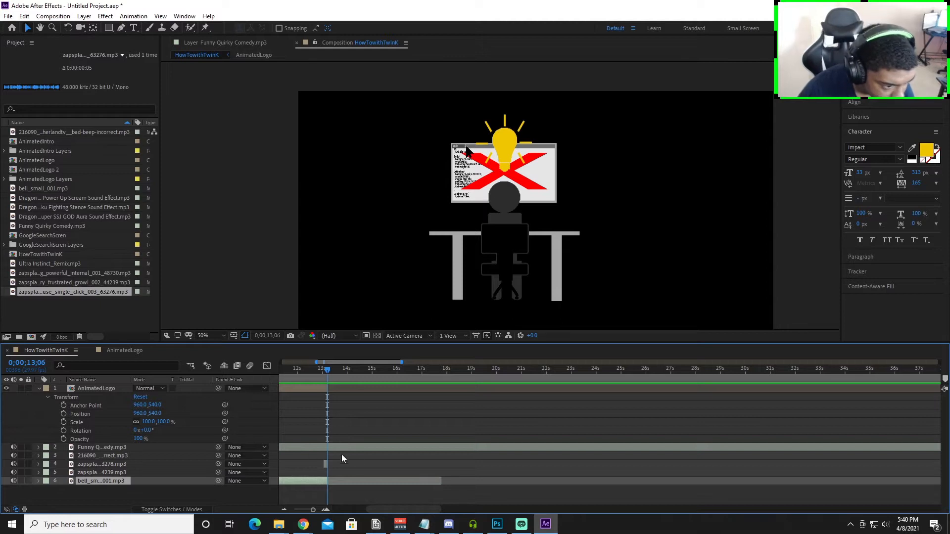
{"action": "left_click", "coordinate": [328, 371]}
{"action": "left_click", "coordinate": [327, 372]}
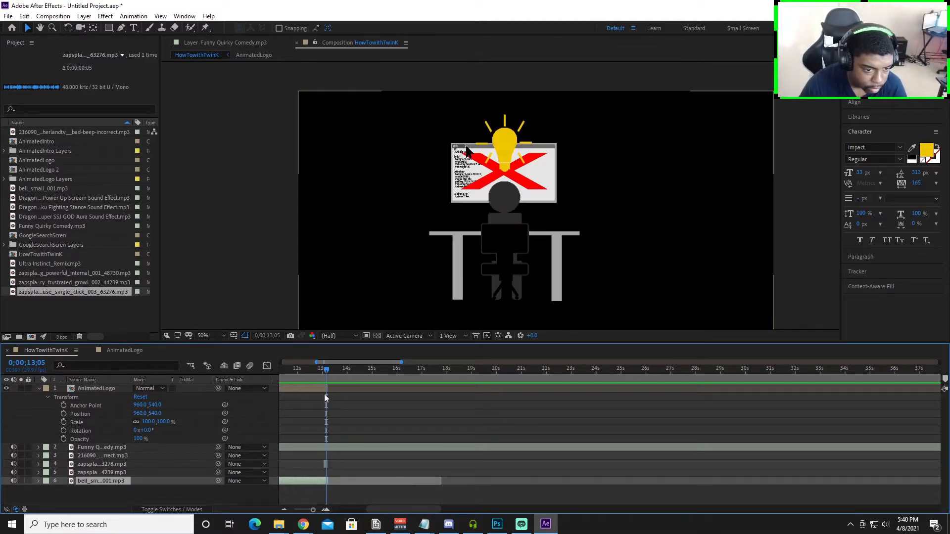
Step: Add the GoogleSearchScren composition beneath all layers of HowTowithTwinK and set its in point to 0;00;13;07
{"action": "scroll", "coordinate": [325, 383], "scroll_direction": "up", "scroll_amount": 2}
{"action": "left_click", "coordinate": [342, 372]}
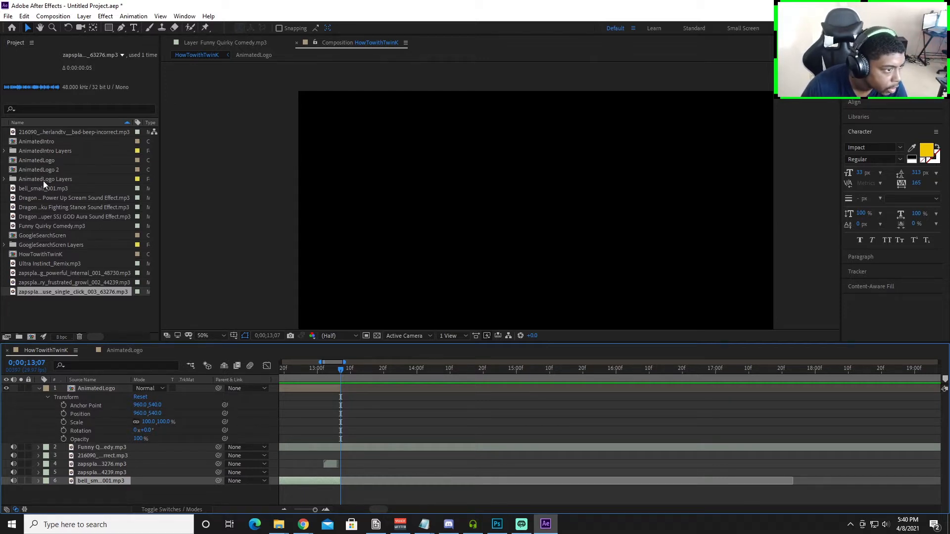
{"action": "left_click_drag", "start_coordinate": [39, 238], "coordinate": [146, 495]}
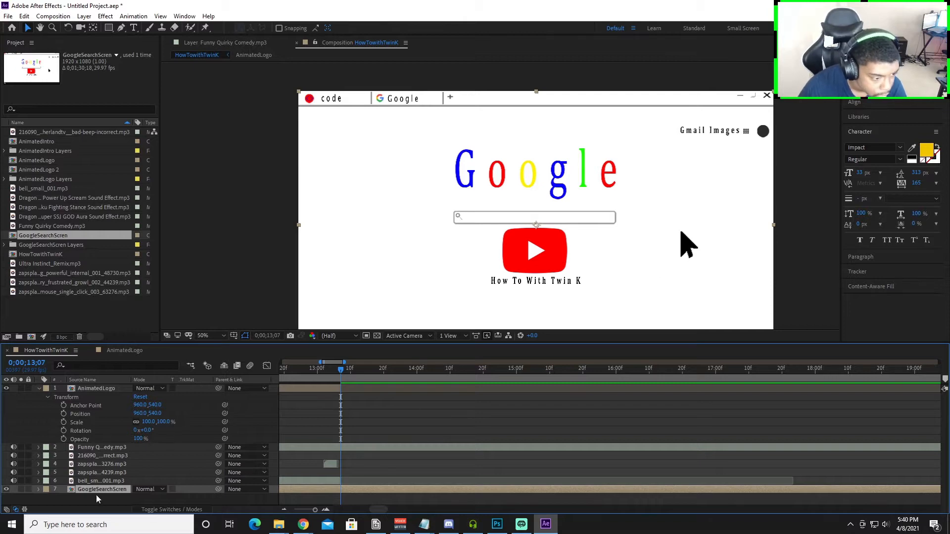
{"action": "double_click", "coordinate": [82, 490]}
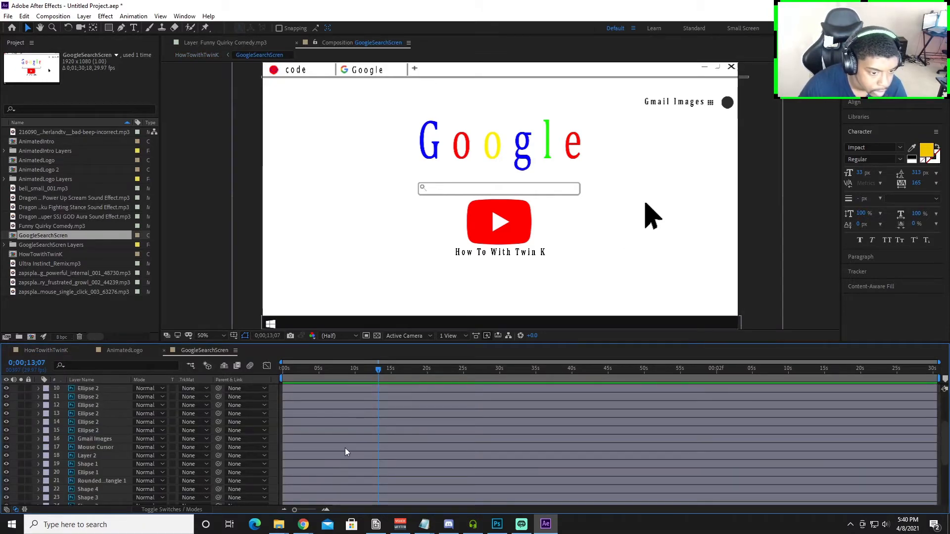
{"action": "scroll", "coordinate": [87, 419], "scroll_direction": "up", "scroll_amount": 3}
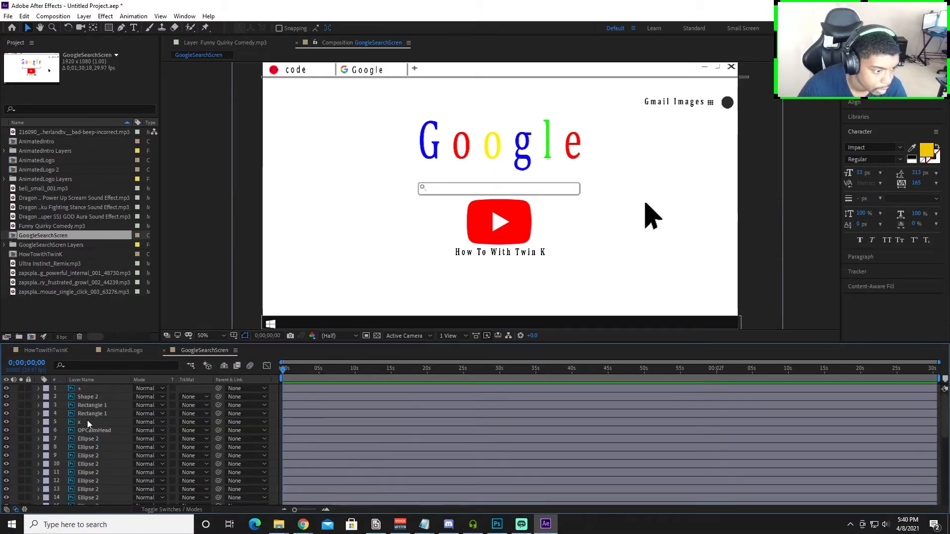
{"action": "left_click", "coordinate": [60, 350]}
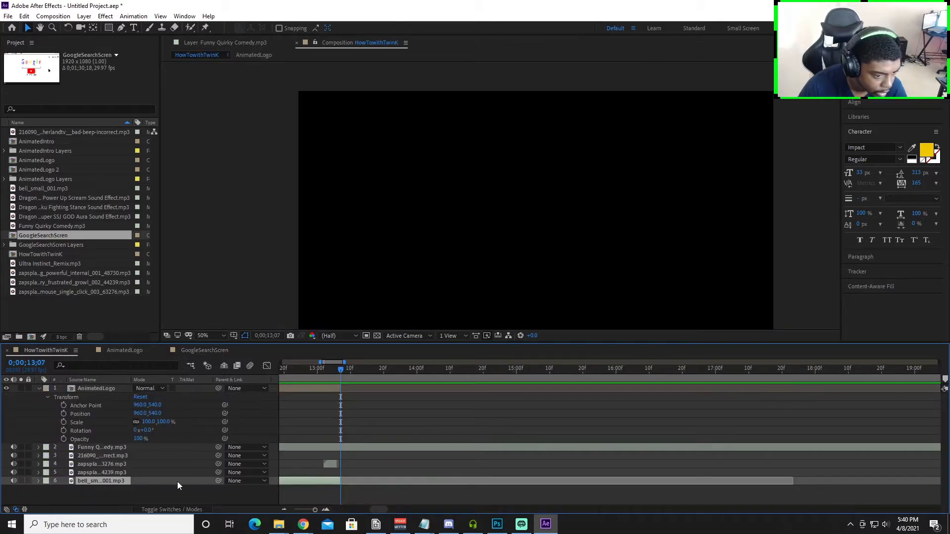
{"action": "left_click_drag", "start_coordinate": [152, 481], "coordinate": [151, 482]}
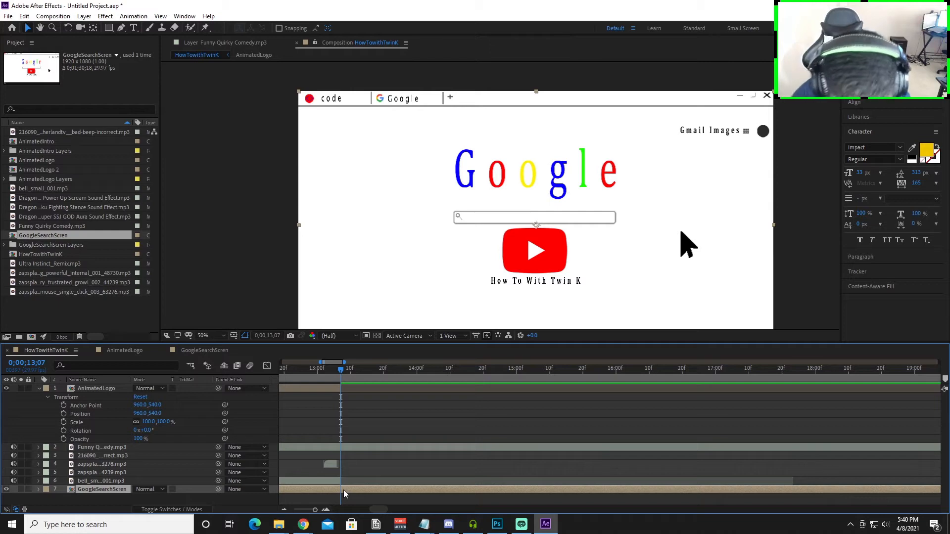
{"action": "key", "text": "["}
Step: Preview the change from AnimatedLogo to the Google search screen, starting at 0;00;12;13
{"action": "left_click", "coordinate": [336, 369]}
{"action": "left_click_drag", "start_coordinate": [337, 370], "coordinate": [333, 371]}
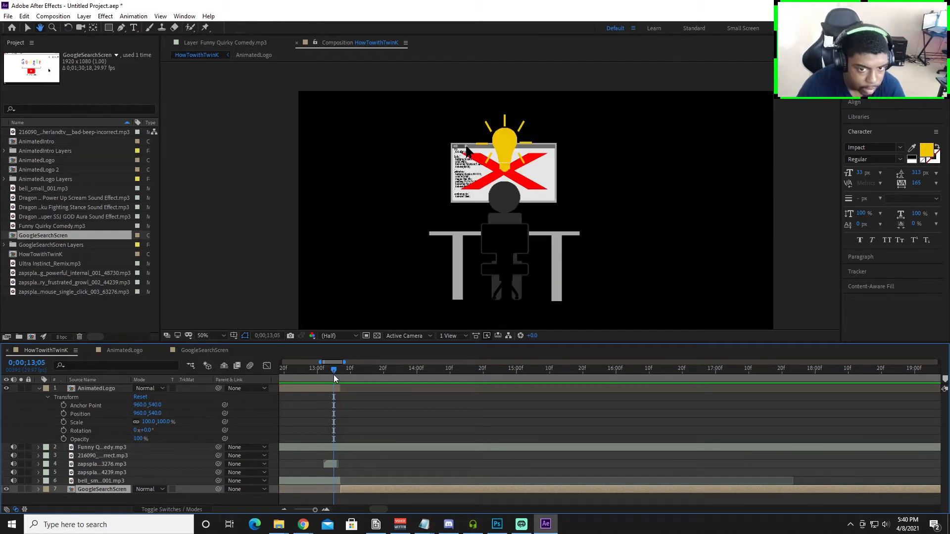
{"action": "key", "text": "space"}
{"action": "left_click_drag", "start_coordinate": [272, 377], "coordinate": [463, 386]}
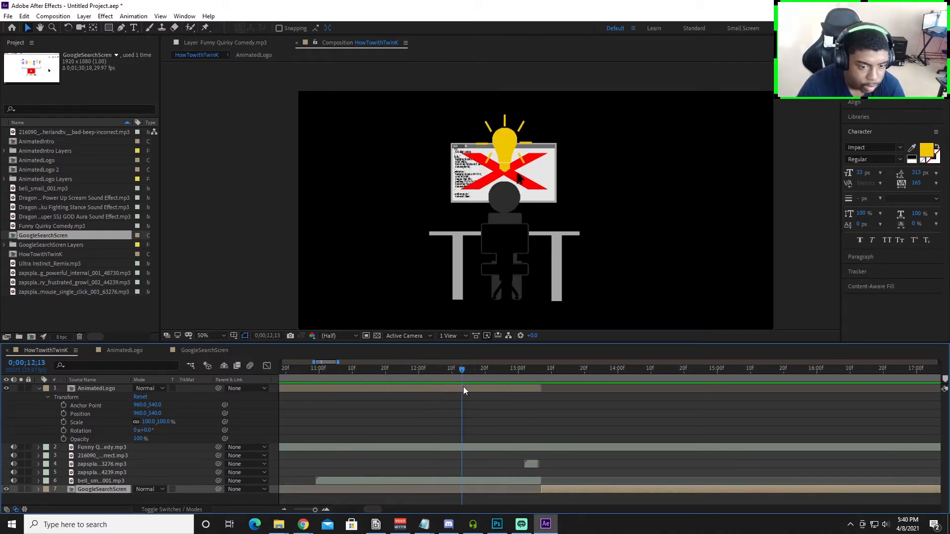
{"action": "key", "text": "space"}
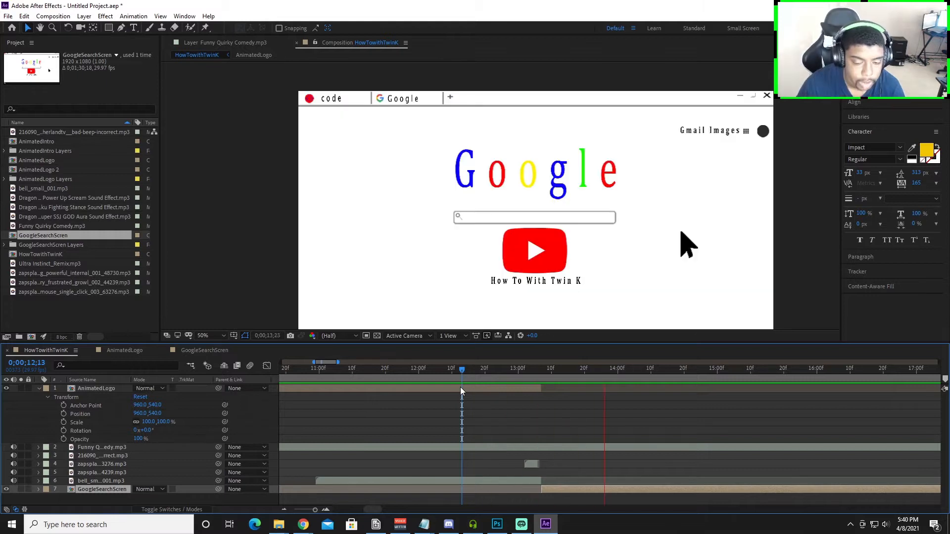
{"action": "key", "text": "space"}
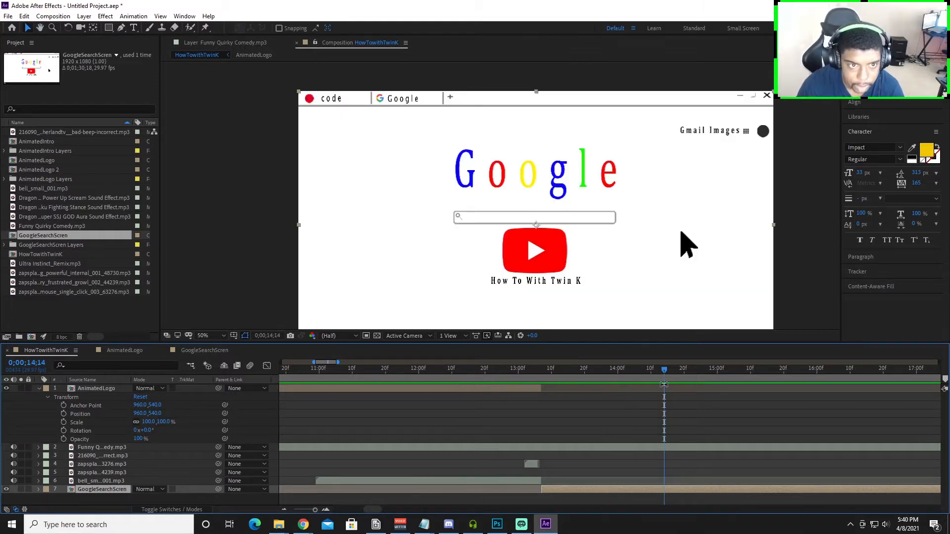
Step: Open GoogleSearchScren at 0;00;13;07 and move the Mouse Cursor up to the Google browser tab, at 342, 72
{"action": "left_click_drag", "start_coordinate": [664, 377], "coordinate": [541, 384]}
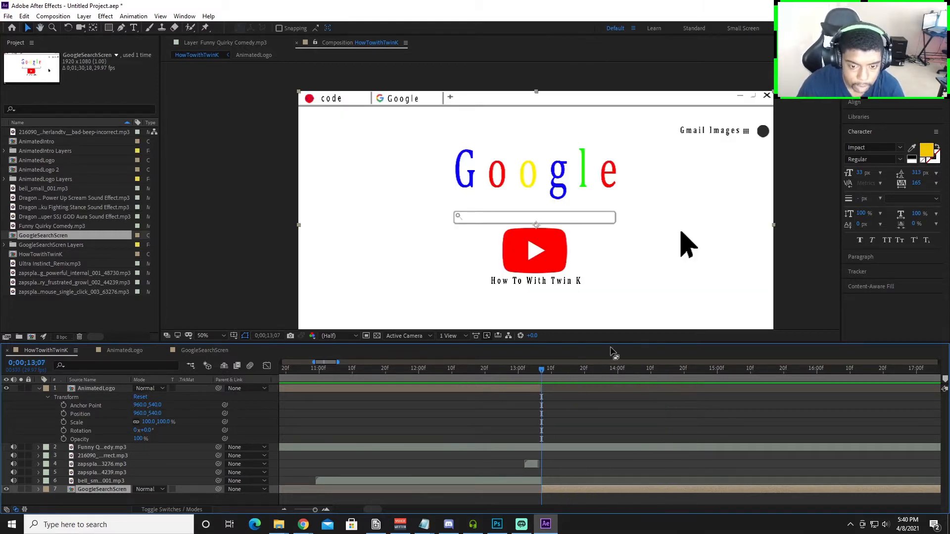
{"action": "left_click", "coordinate": [693, 242]}
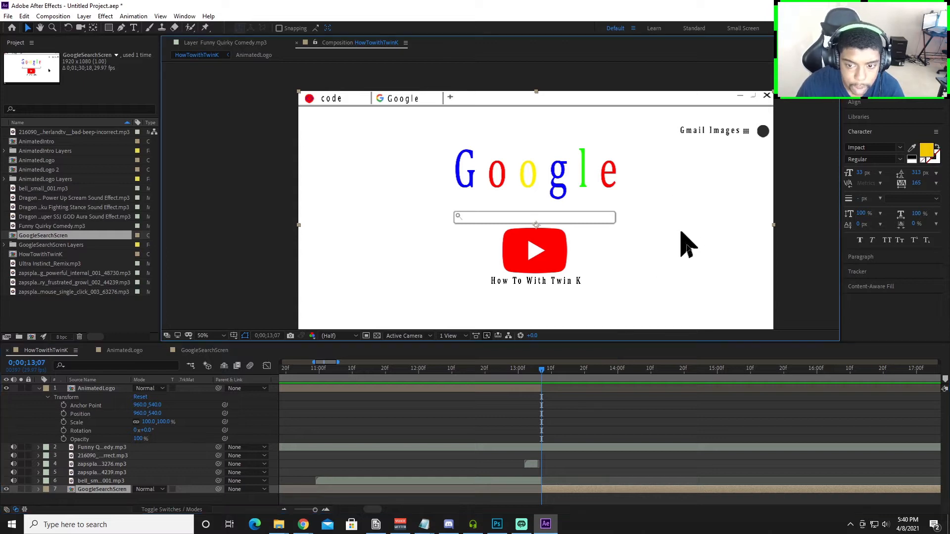
{"action": "double_click", "coordinate": [97, 488]}
{"action": "left_click_drag", "start_coordinate": [653, 219], "coordinate": [346, 85]}
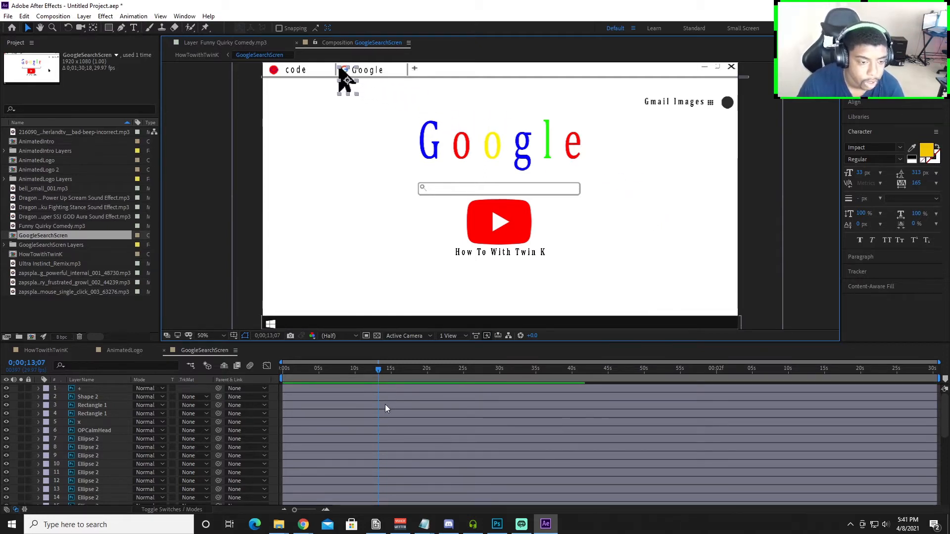
Step: Expand the Mouse Cursor layer's Transform properties and add a Position keyframe at 0;00;13;07
{"action": "scroll", "coordinate": [357, 458], "scroll_direction": "down", "scroll_amount": 6}
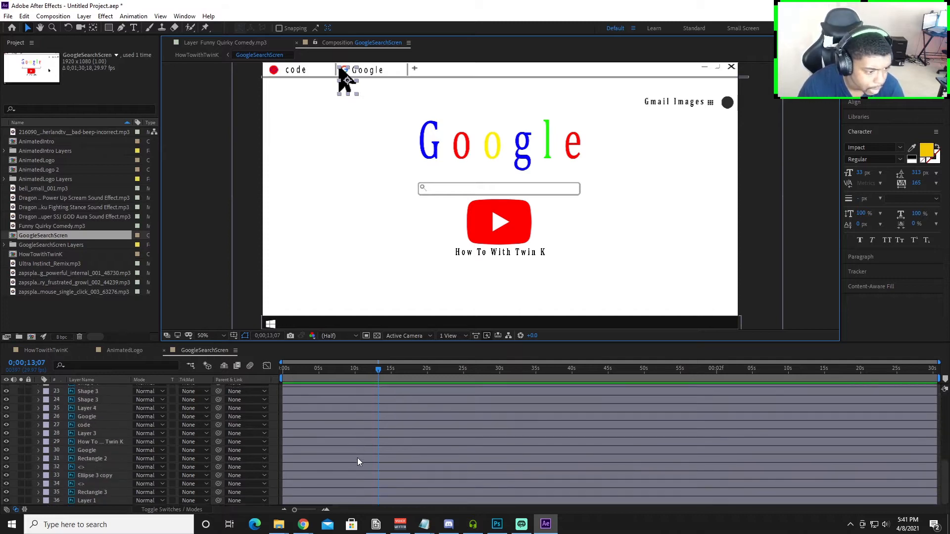
{"action": "scroll", "coordinate": [357, 453], "scroll_direction": "up", "scroll_amount": 3}
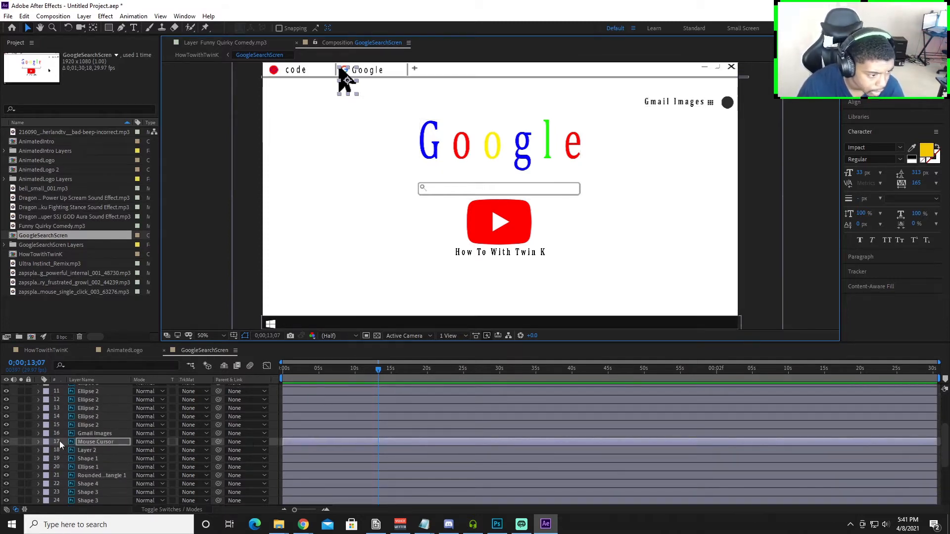
{"action": "left_click", "coordinate": [38, 442]}
{"action": "left_click", "coordinate": [48, 450]}
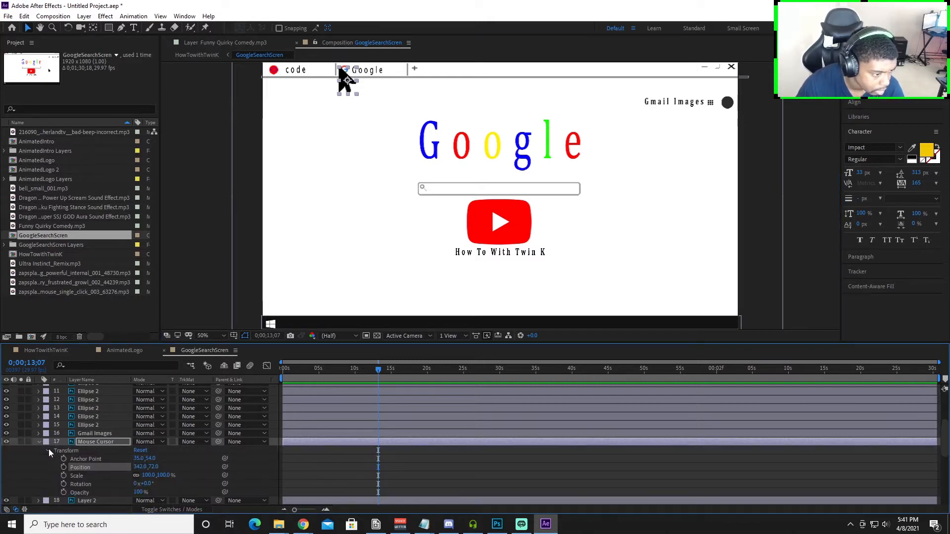
{"action": "left_click", "coordinate": [64, 467]}
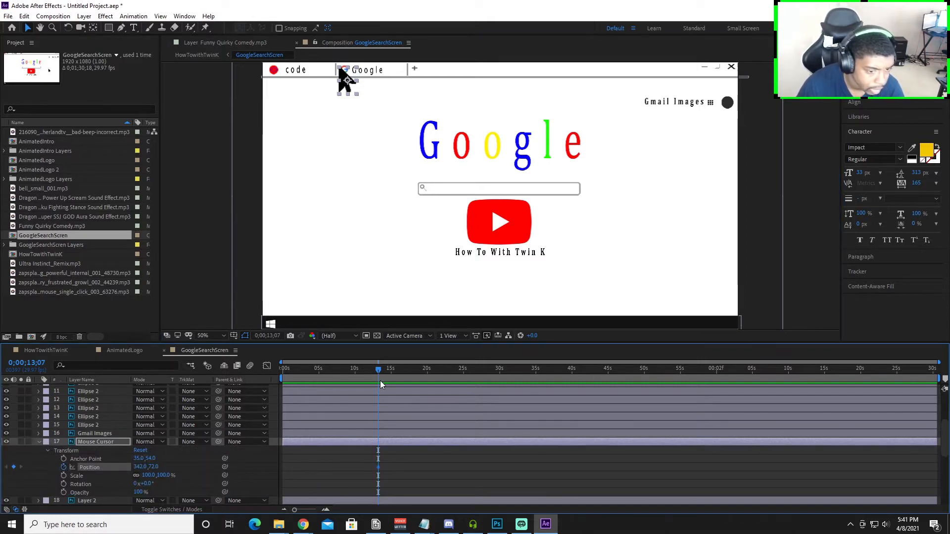
Step: At 0;00;14;00, move the Mouse Cursor onto the YouTube logo, at about 1024, 710
{"action": "scroll", "coordinate": [380, 380], "scroll_direction": "up", "scroll_amount": 3}
{"action": "left_click_drag", "start_coordinate": [356, 372], "coordinate": [402, 377]}
{"action": "left_click_drag", "start_coordinate": [346, 80], "coordinate": [513, 233]}
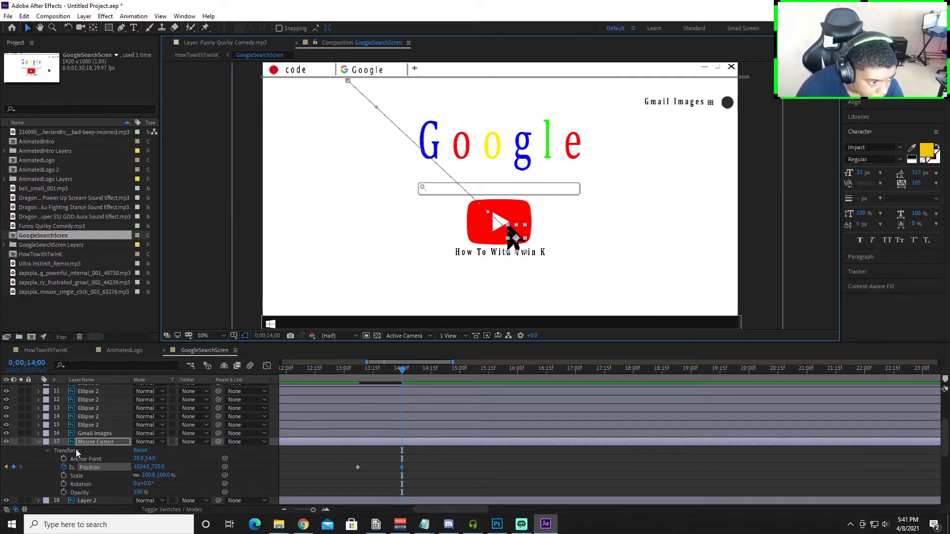
Step: Return to the HowTowithTwinK composition and add the mouse single click sound effect at 0;00;14;00
{"action": "left_click", "coordinate": [39, 442]}
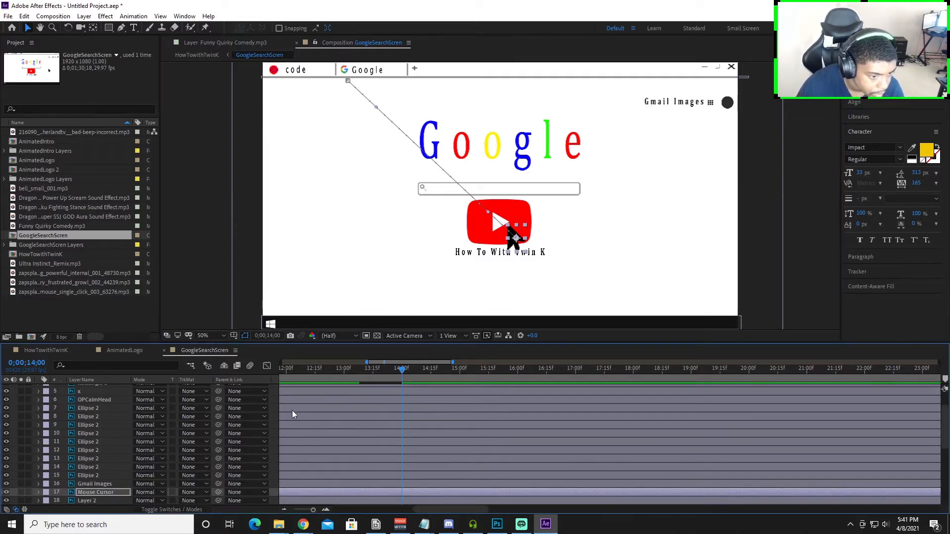
{"action": "left_click", "coordinate": [46, 350]}
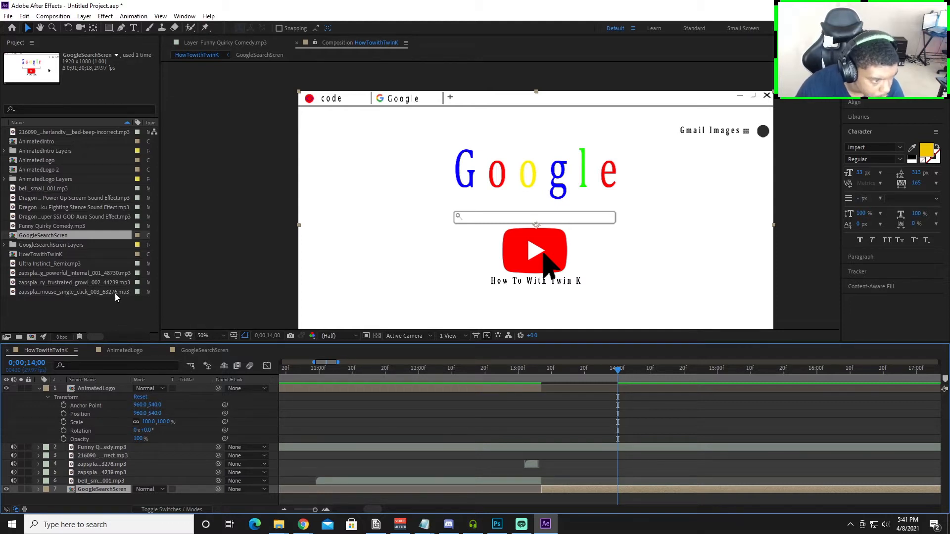
{"action": "left_click_drag", "start_coordinate": [82, 292], "coordinate": [667, 498]}
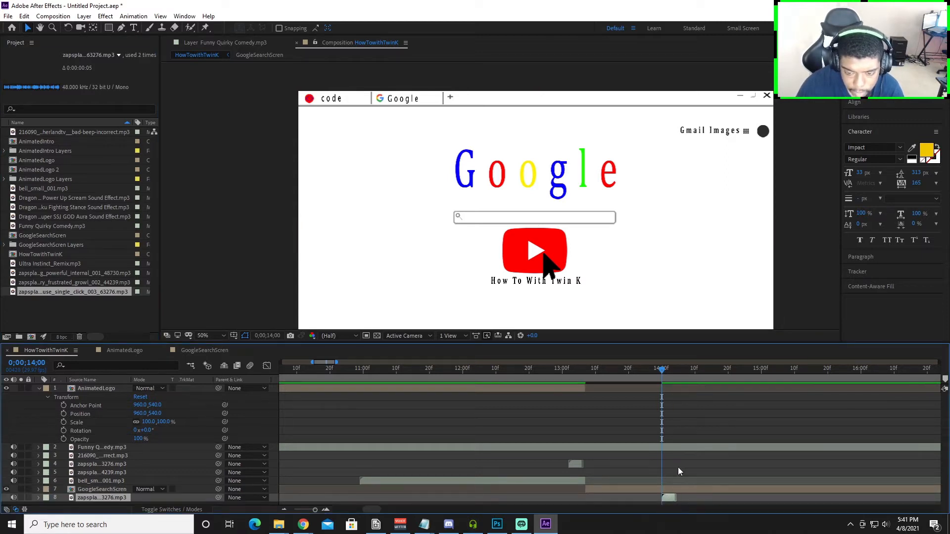
Step: Trim the end of the GoogleSearchScren layer at 0;00;14;04, near the end of the click sound
{"action": "scroll", "coordinate": [676, 502], "scroll_direction": "up", "scroll_amount": 2}
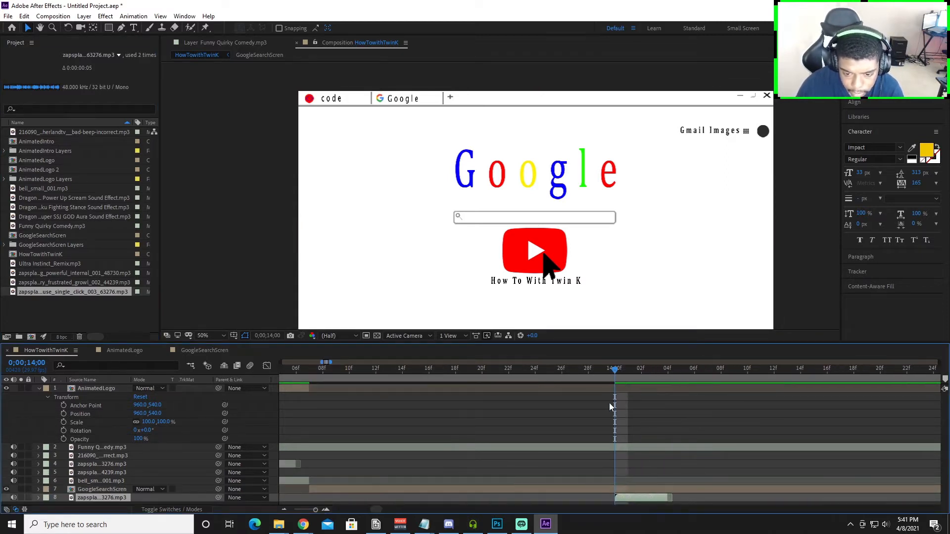
{"action": "left_click", "coordinate": [667, 375]}
{"action": "left_click", "coordinate": [670, 492]}
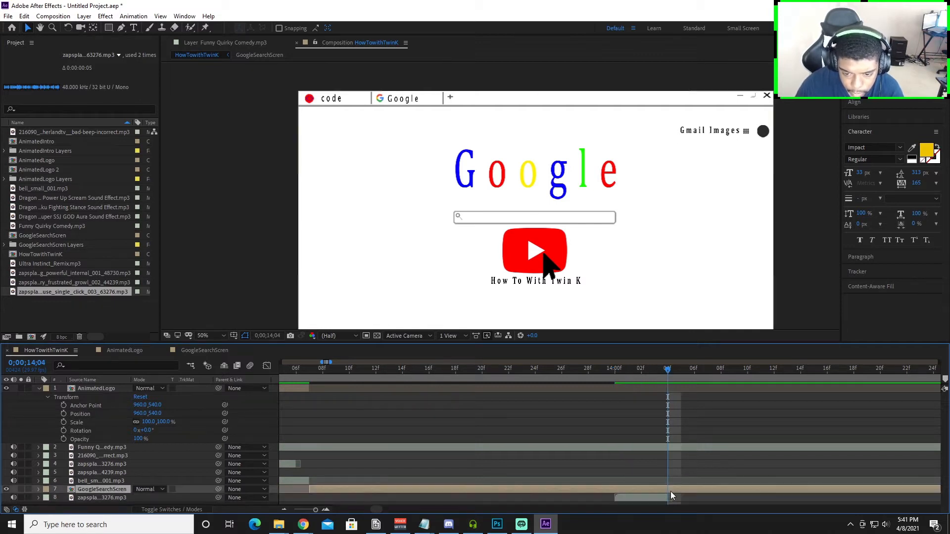
{"action": "key", "text": "alt+bracketright"}
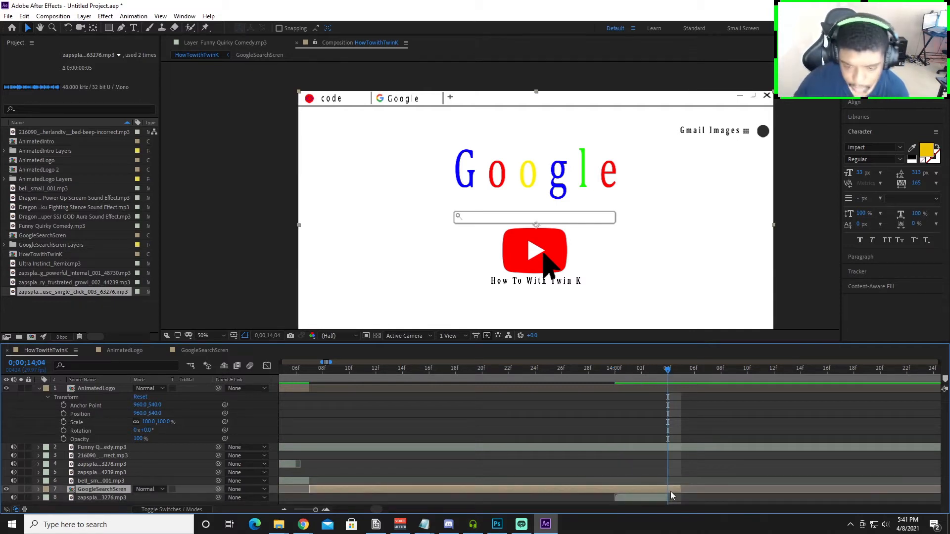
Step: Preview the HowTowithTwinK composition from 0;00;08;18 through the end of the Google search scene
{"action": "scroll", "coordinate": [663, 459], "scroll_direction": "up", "scroll_amount": 2}
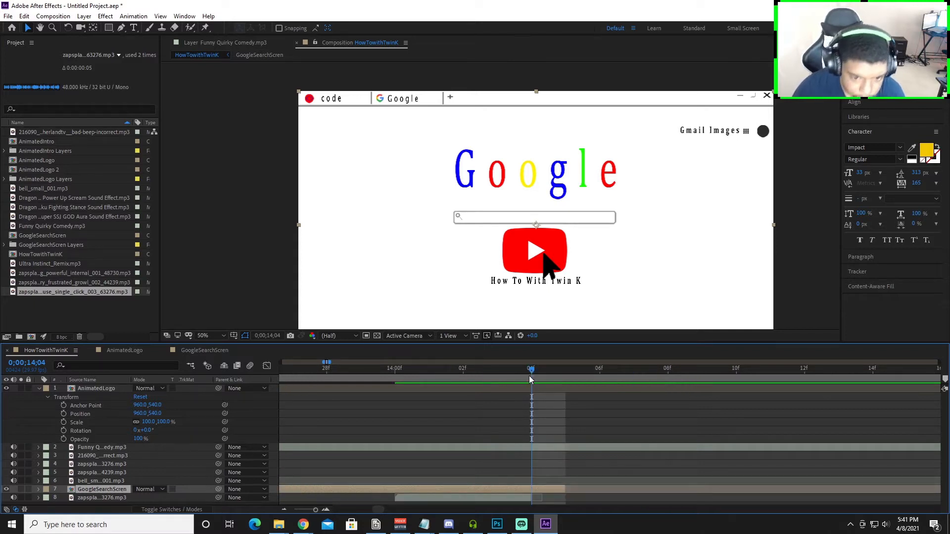
{"action": "scroll", "coordinate": [523, 426], "scroll_direction": "down", "scroll_amount": 10}
{"action": "left_click_drag", "start_coordinate": [327, 371], "coordinate": [307, 369]}
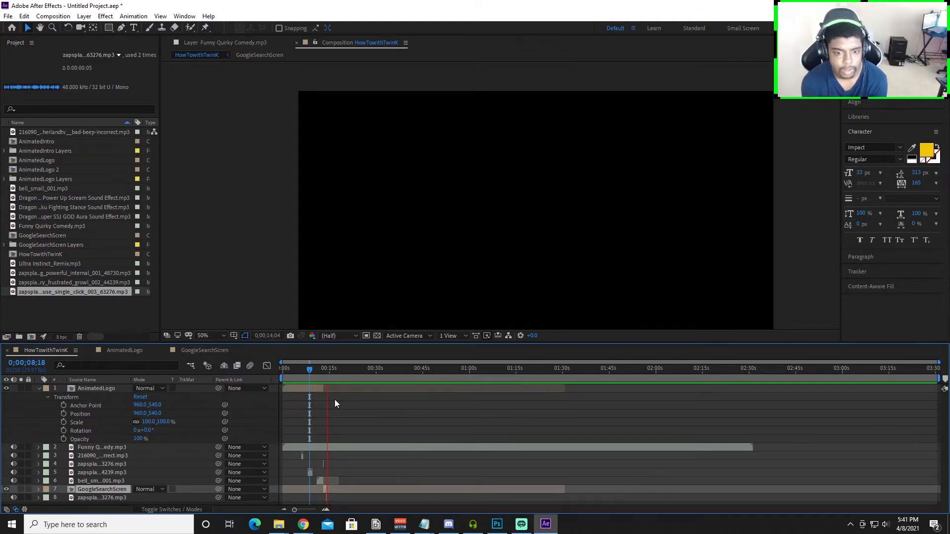
{"action": "key", "text": "space"}
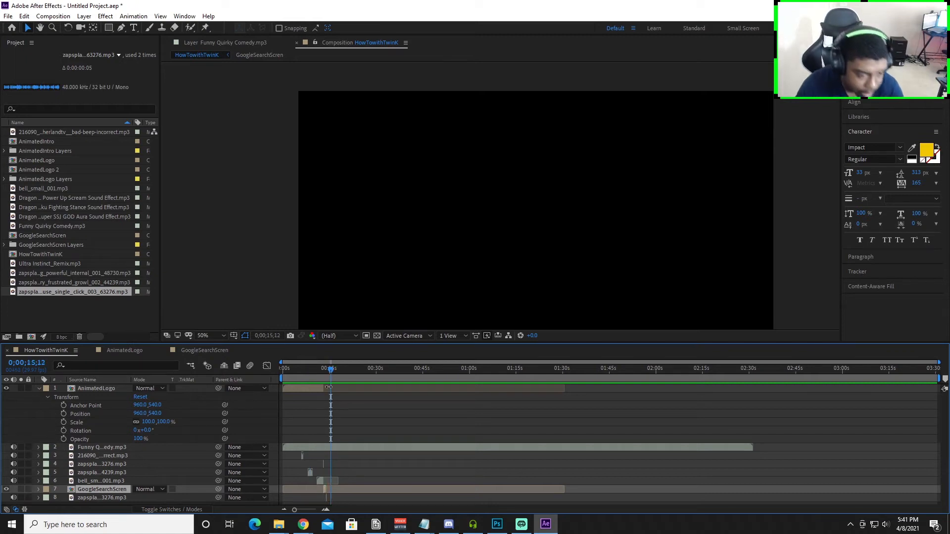
Step: Trim the end of the GoogleSearchScren layer to 0;00;14;03
{"action": "left_click", "coordinate": [325, 509]}
{"action": "left_click_drag", "start_coordinate": [485, 370], "coordinate": [369, 389]}
{"action": "scroll", "coordinate": [363, 482], "scroll_direction": "up", "scroll_amount": 5}
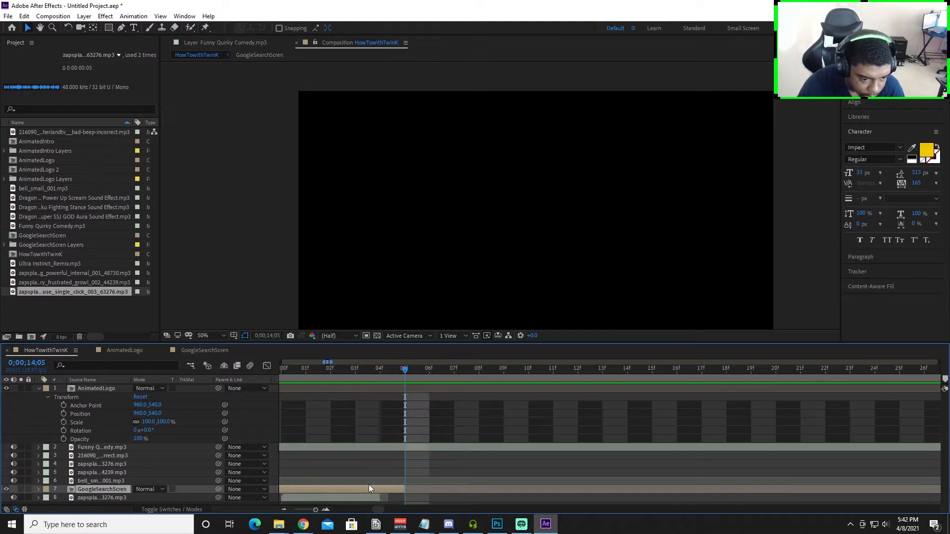
{"action": "left_click_drag", "start_coordinate": [400, 390], "coordinate": [377, 381]}
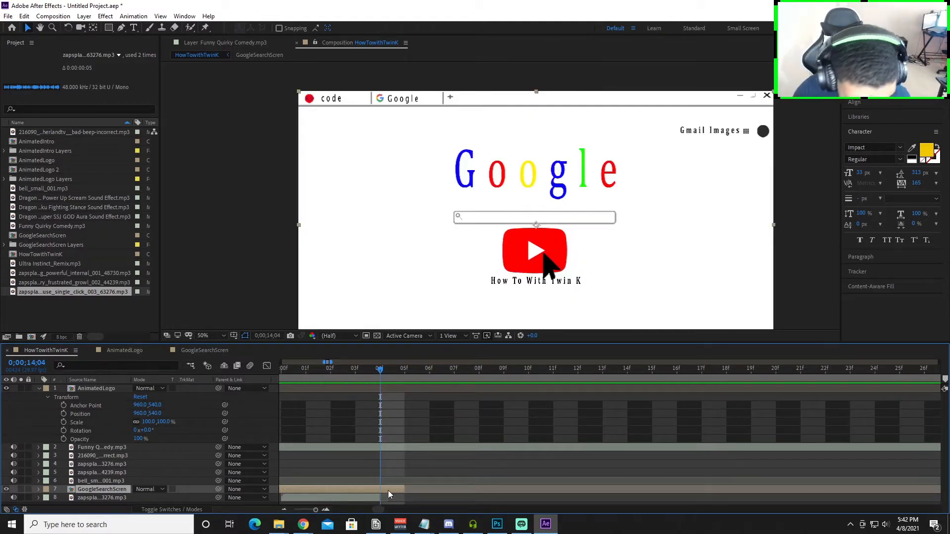
{"action": "left_click_drag", "start_coordinate": [379, 369], "coordinate": [355, 371]}
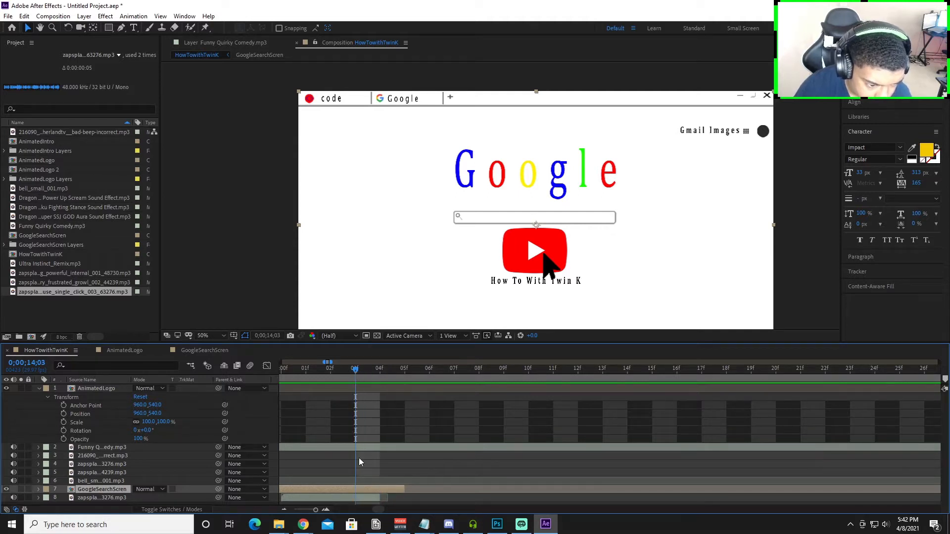
{"action": "key", "text": "alt+bracketright"}
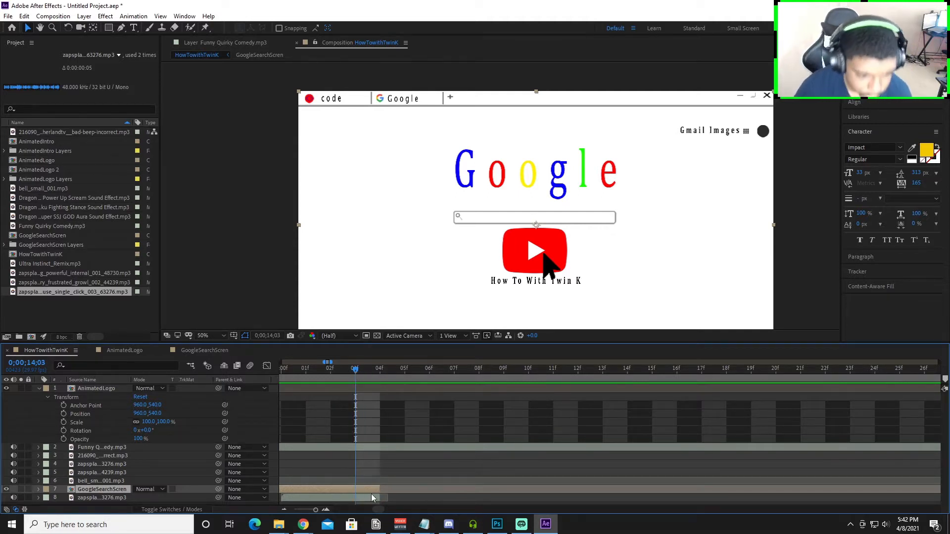
Step: Add the AnimatedIntro composition as the lowest layer and align its start with 0;00;14;04, directly after GoogleSearchScren
{"action": "left_click_drag", "start_coordinate": [361, 369], "coordinate": [388, 379]}
{"action": "key", "text": "semicolon"}
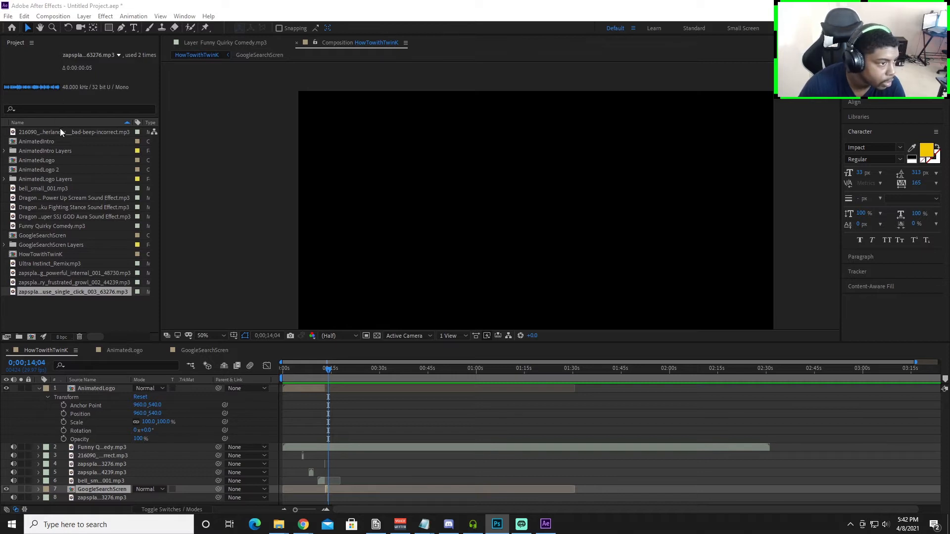
{"action": "left_click_drag", "start_coordinate": [46, 143], "coordinate": [115, 500]}
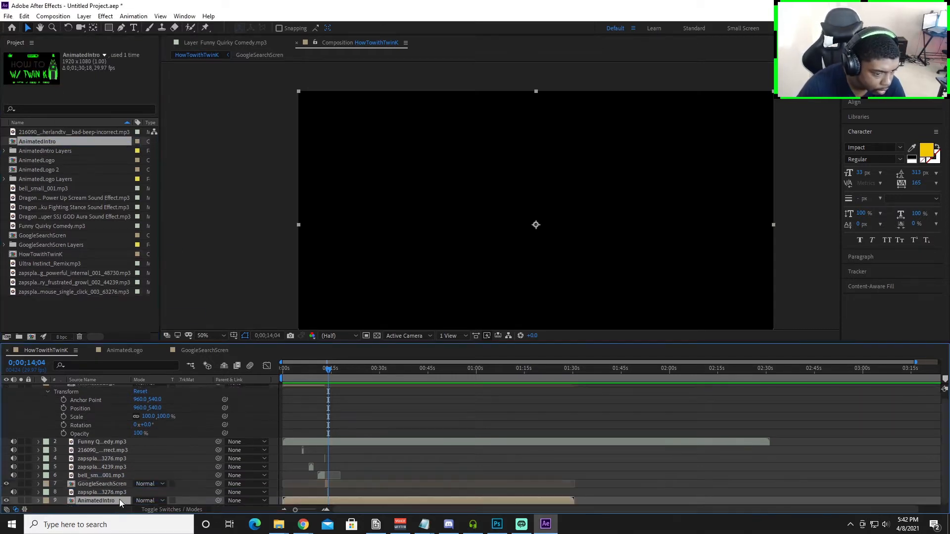
{"action": "left_click_drag", "start_coordinate": [315, 502], "coordinate": [361, 507]}
{"action": "scroll", "coordinate": [307, 503], "scroll_direction": "up", "scroll_amount": 3}
{"action": "scroll", "coordinate": [490, 504], "scroll_direction": "left", "scroll_amount": 2}
{"action": "left_click_drag", "start_coordinate": [625, 502], "coordinate": [642, 503]}
{"action": "scroll", "coordinate": [621, 499], "scroll_direction": "up", "scroll_amount": 4}
{"action": "scroll", "coordinate": [637, 504], "scroll_direction": "up", "scroll_amount": 2}
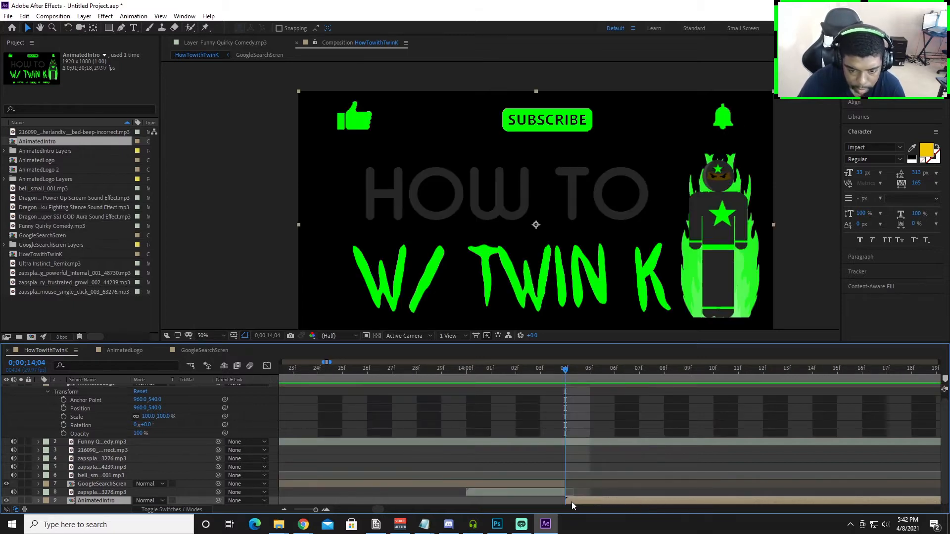
Step: Add Ultra Instinct_Remix.mp3 above the AnimatedIntro layer, starting at 0;00;14;04
{"action": "scroll", "coordinate": [575, 507], "scroll_direction": "down", "scroll_amount": 8}
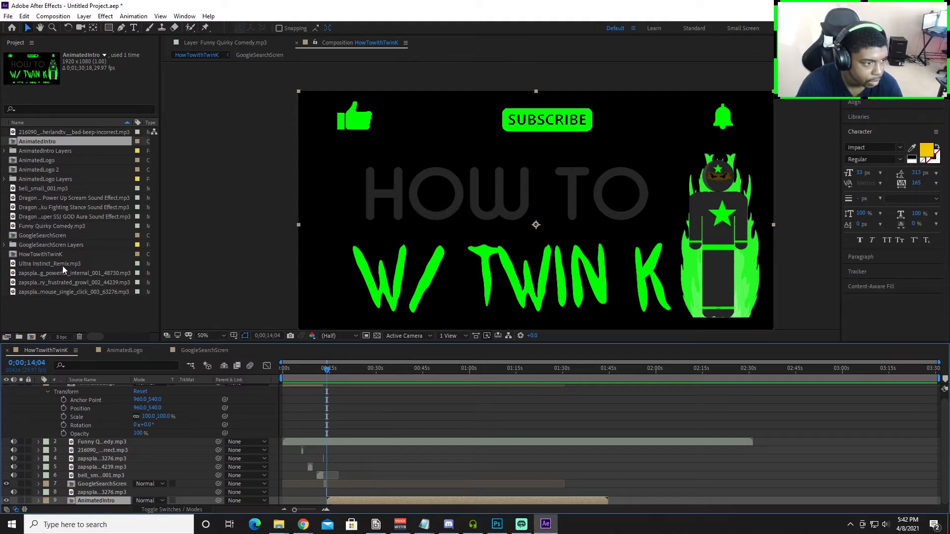
{"action": "left_click_drag", "start_coordinate": [61, 263], "coordinate": [342, 506]}
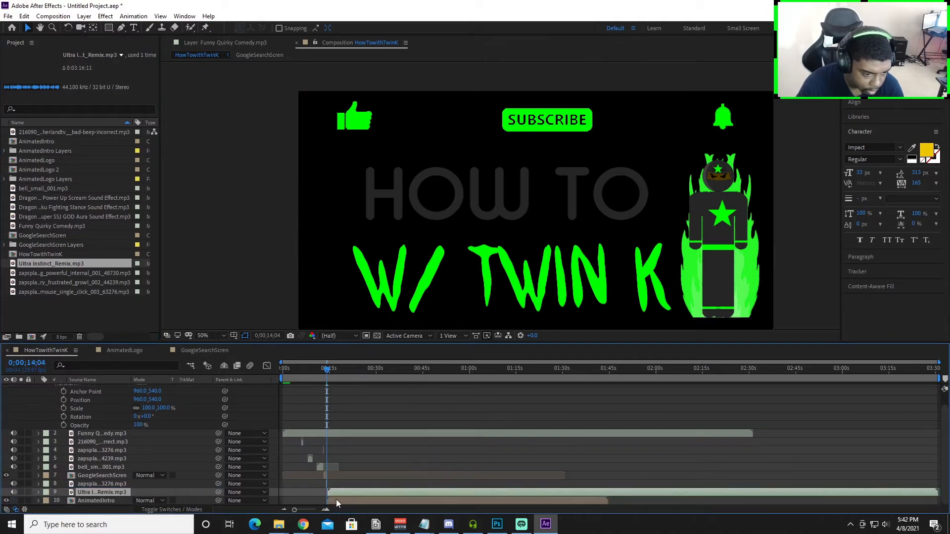
{"action": "left_click", "coordinate": [333, 496]}
{"action": "left_click", "coordinate": [331, 494]}
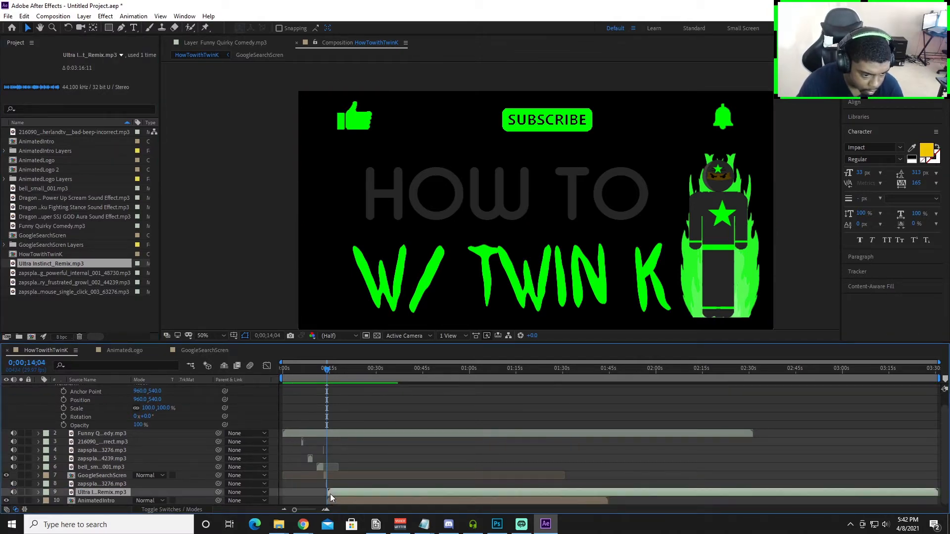
Step: Fade out Funny Quirky Comedy.mp3 with Audio Levels keyframes of +0.00 dB at 0;00;13;10 and -192.00 dB at 0;00;14;04
{"action": "scroll", "coordinate": [329, 495], "scroll_direction": "up", "scroll_amount": 5}
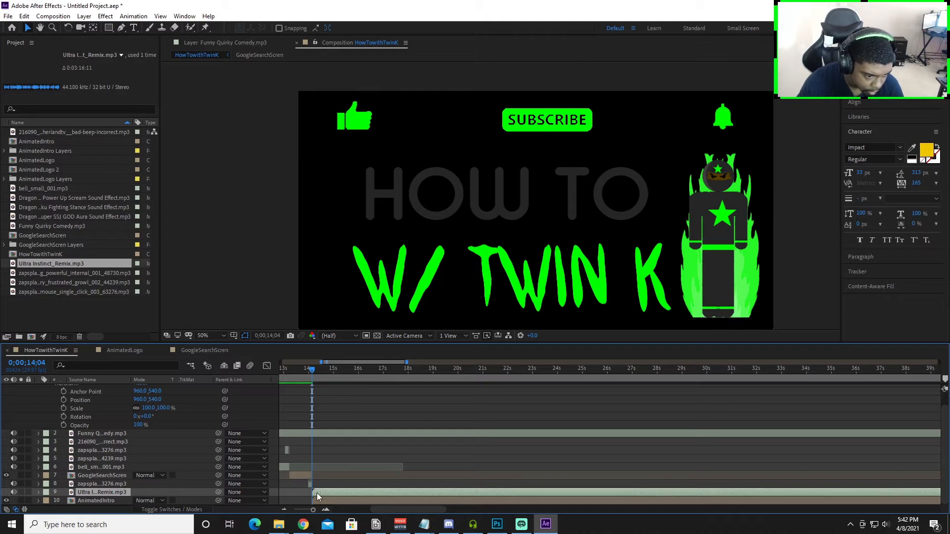
{"action": "left_click", "coordinate": [304, 444]}
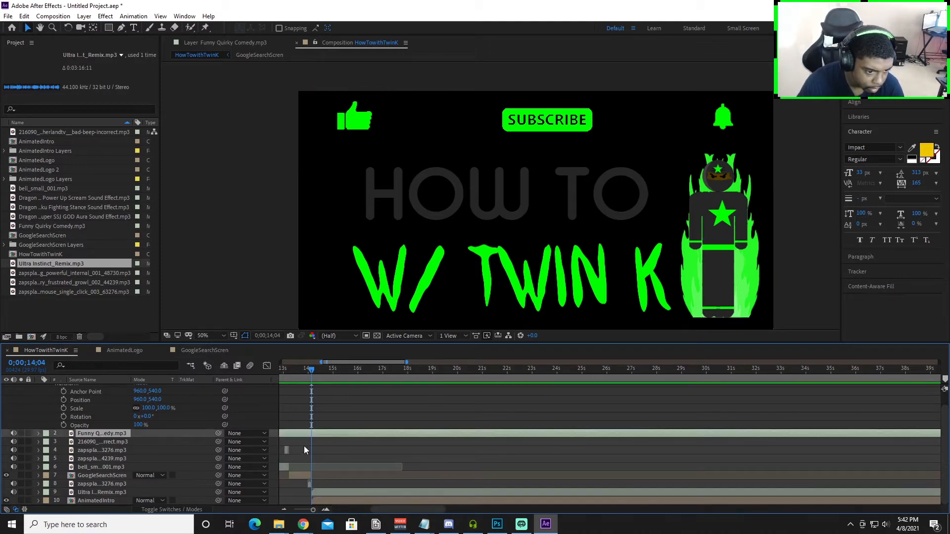
{"action": "left_click_drag", "start_coordinate": [384, 509], "coordinate": [369, 506]}
{"action": "scroll", "coordinate": [428, 445], "scroll_direction": "up", "scroll_amount": 6}
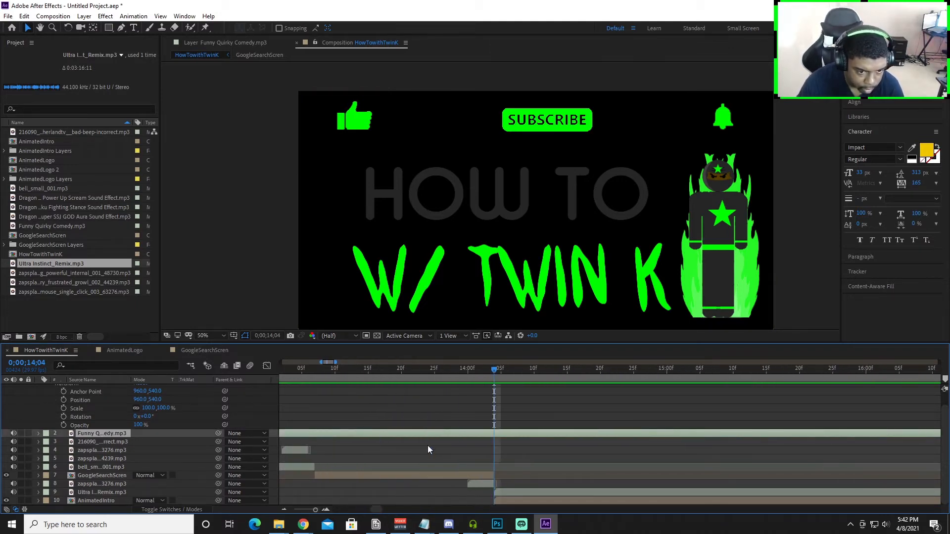
{"action": "left_click_drag", "start_coordinate": [491, 369], "coordinate": [331, 379]}
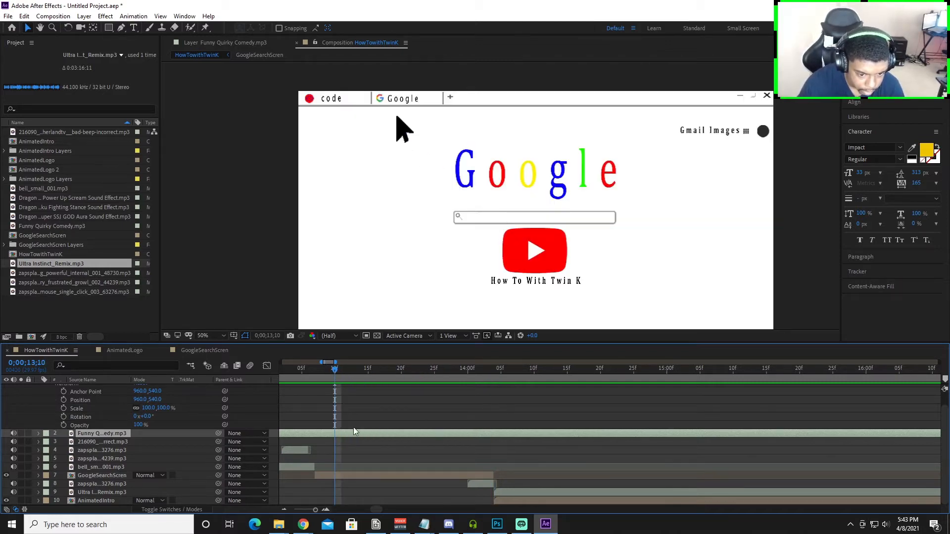
{"action": "left_click", "coordinate": [39, 434]}
{"action": "left_click", "coordinate": [48, 442]}
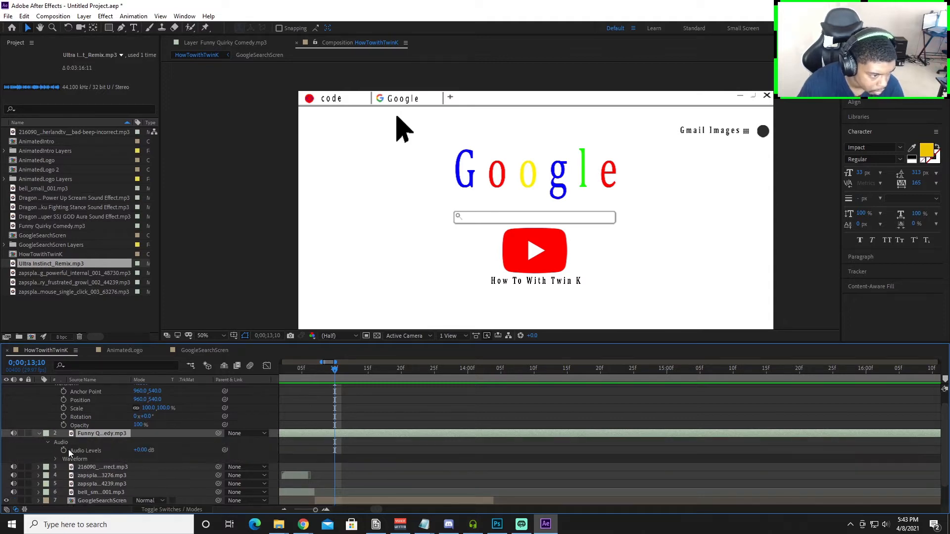
{"action": "left_click", "coordinate": [63, 450]}
{"action": "left_click_drag", "start_coordinate": [334, 370], "coordinate": [494, 400]}
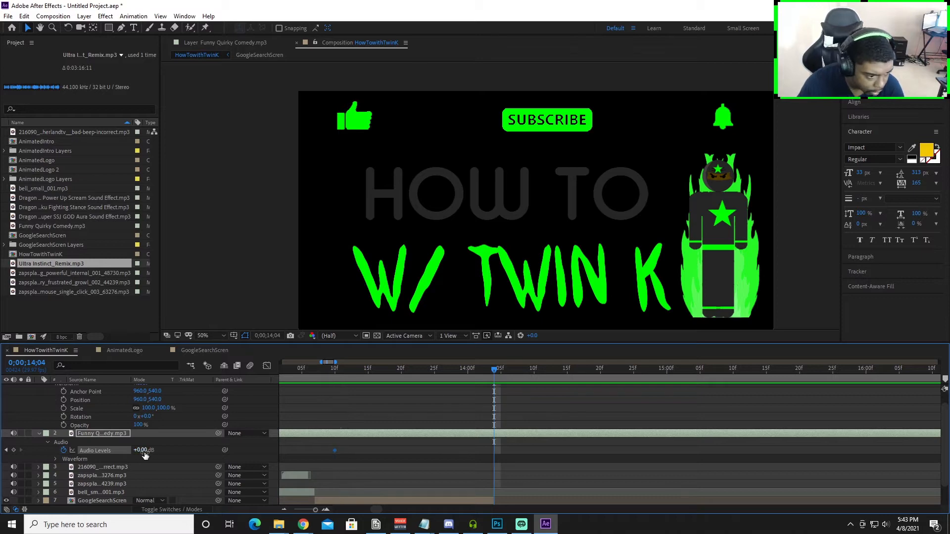
{"action": "left_click_drag", "start_coordinate": [145, 454], "coordinate": [123, 453]}
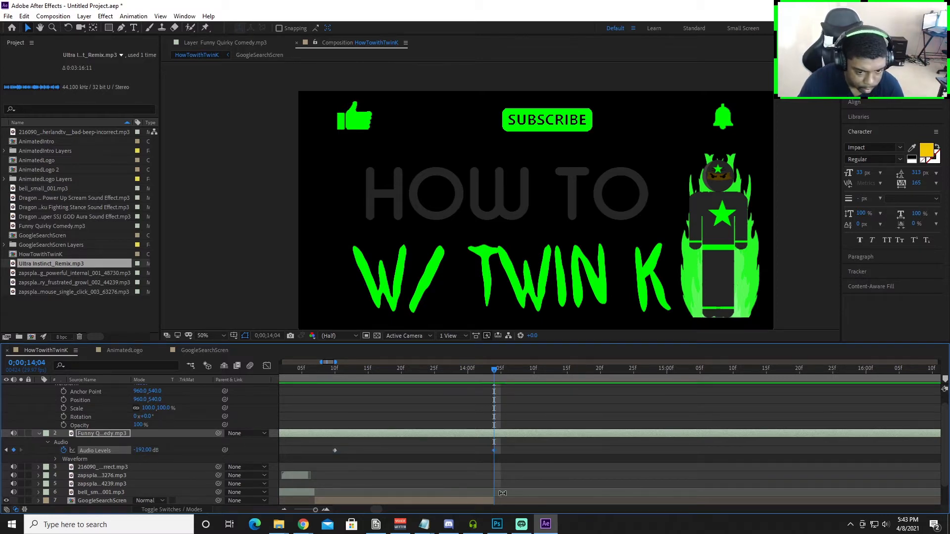
Step: Preview the composition from 0;00;04;18 into the AnimatedIntro scene to check the music fade
{"action": "scroll", "coordinate": [503, 492], "scroll_direction": "down", "scroll_amount": 8}
{"action": "left_click_drag", "start_coordinate": [326, 372], "coordinate": [296, 385]}
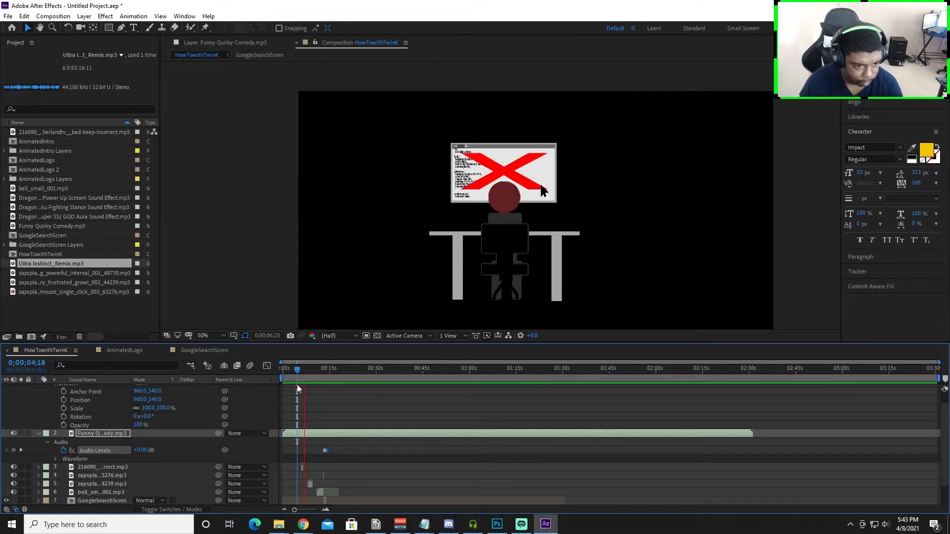
{"action": "scroll", "coordinate": [322, 455], "scroll_direction": "up", "scroll_amount": 3}
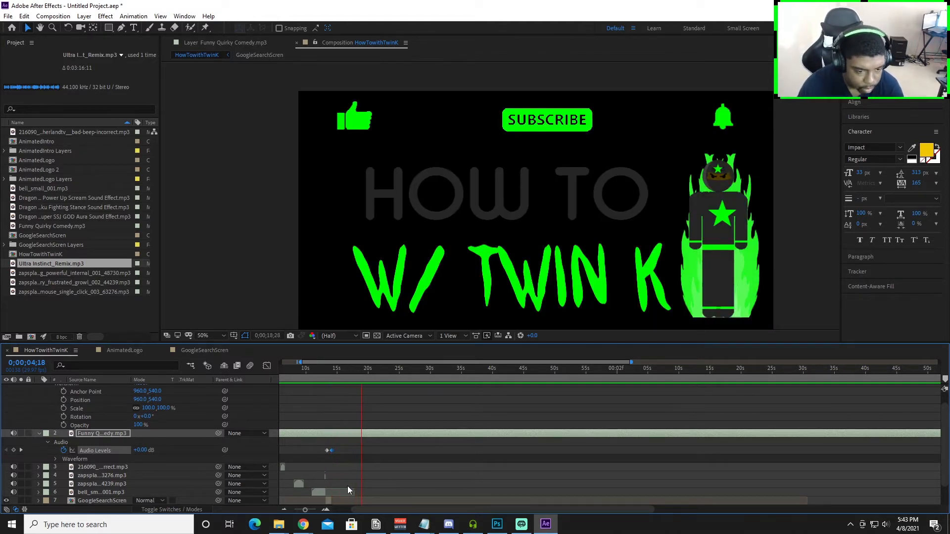
{"action": "scroll", "coordinate": [347, 486], "scroll_direction": "down", "scroll_amount": 1}
{"action": "key", "text": "space"}
Step: Listen to Ultra Instinct_Remix.mp3 from 0;00;14;23 and trim its start at 0;00;18;25
{"action": "scroll", "coordinate": [342, 499], "scroll_direction": "up", "scroll_amount": 3}
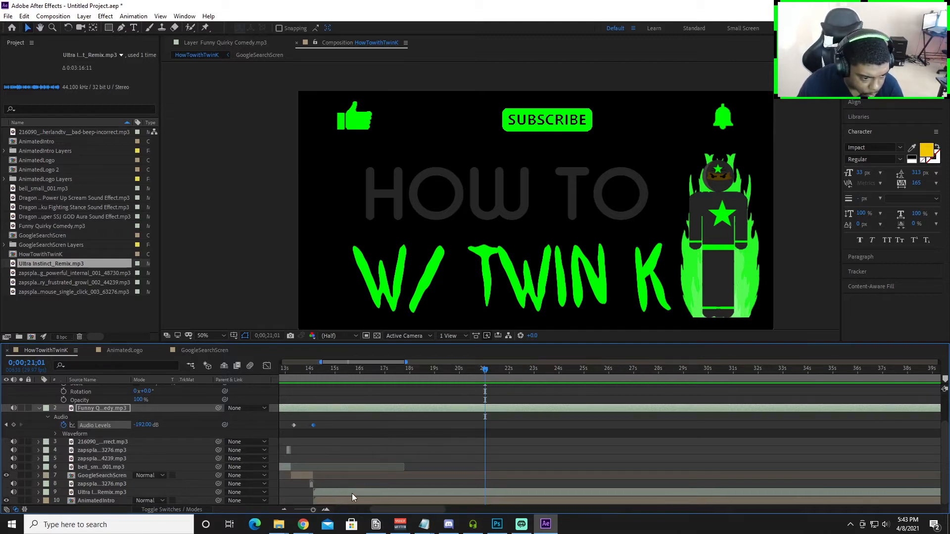
{"action": "left_click_drag", "start_coordinate": [485, 395], "coordinate": [328, 401]}
{"action": "key", "text": "space"}
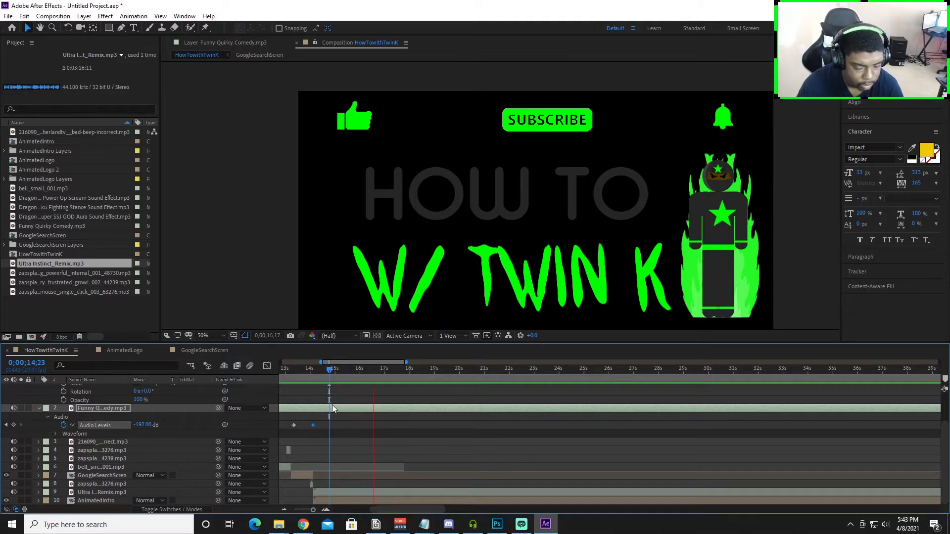
{"action": "key", "text": "space"}
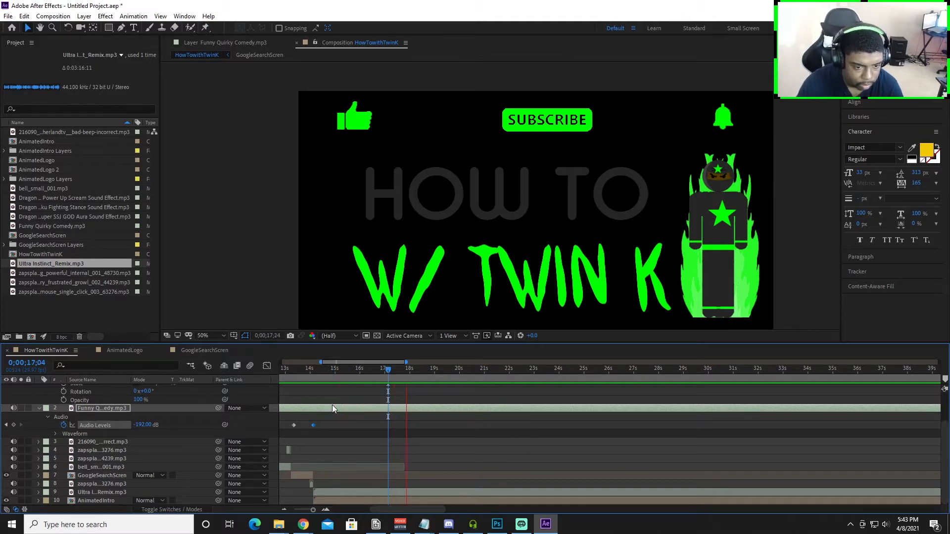
{"action": "key", "text": "space"}
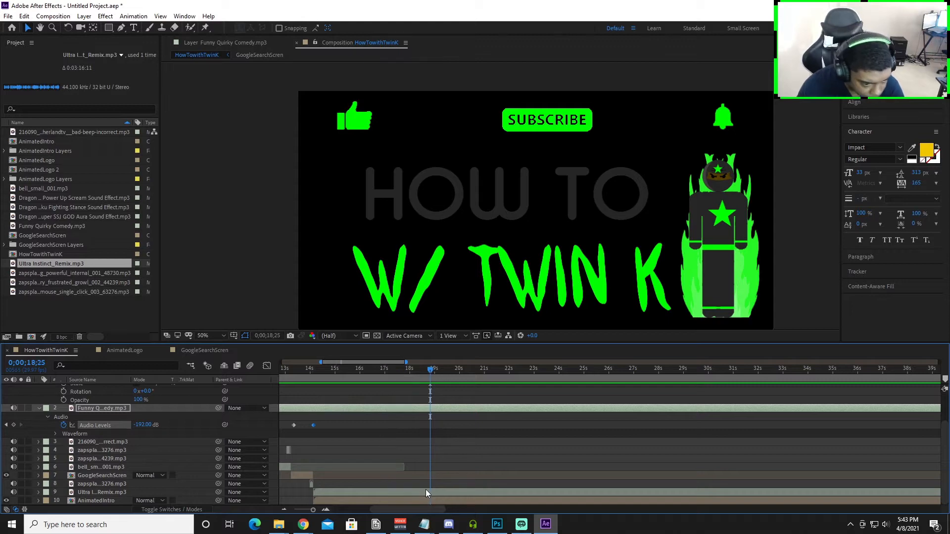
{"action": "left_click", "coordinate": [427, 493]}
{"action": "key", "text": "alt+bracketleft"}
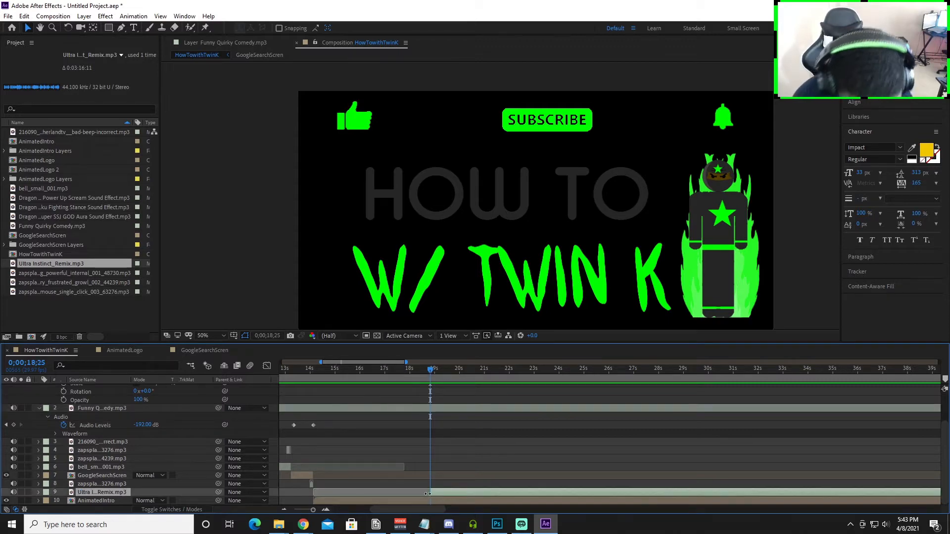
Step: Slide the trimmed Ultra Instinct_Remix.mp3 back to start at 0;00;14;04 and preview the transition from 0;00;13;26
{"action": "left_click_drag", "start_coordinate": [444, 493], "coordinate": [325, 493]}
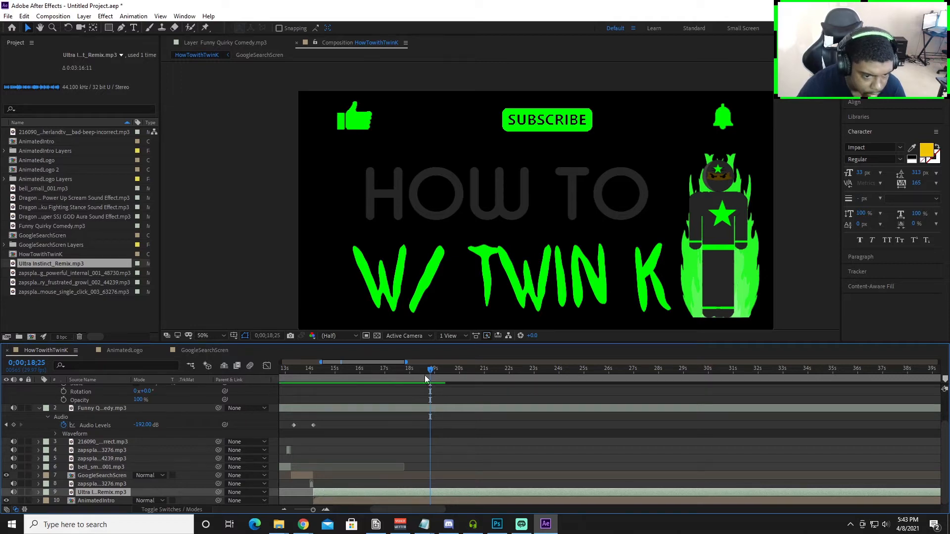
{"action": "left_click", "coordinate": [306, 382]}
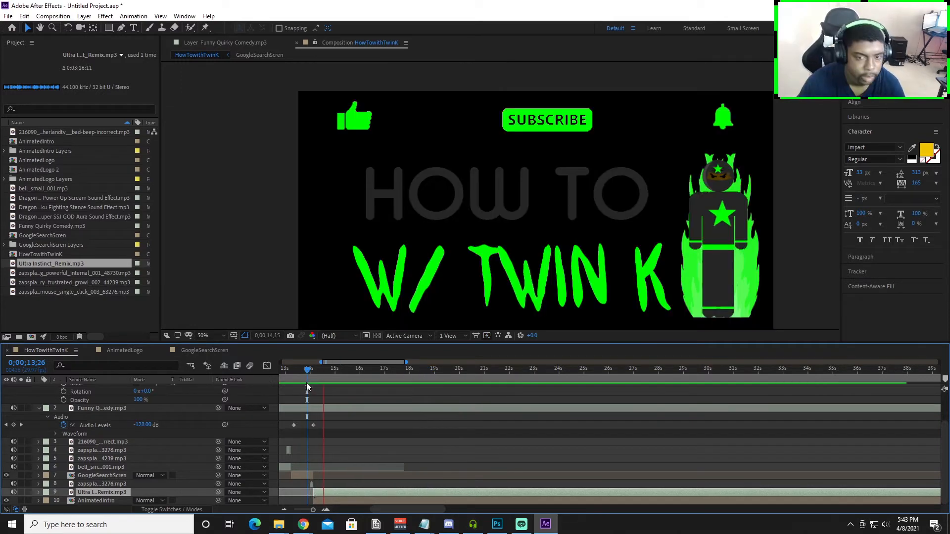
Step: Stop the preview, open the AnimatedIntro composition and trim the start of the w/ Twin k layer to 0;00;16;27
{"action": "scroll", "coordinate": [315, 439], "scroll_direction": "down", "scroll_amount": 5}
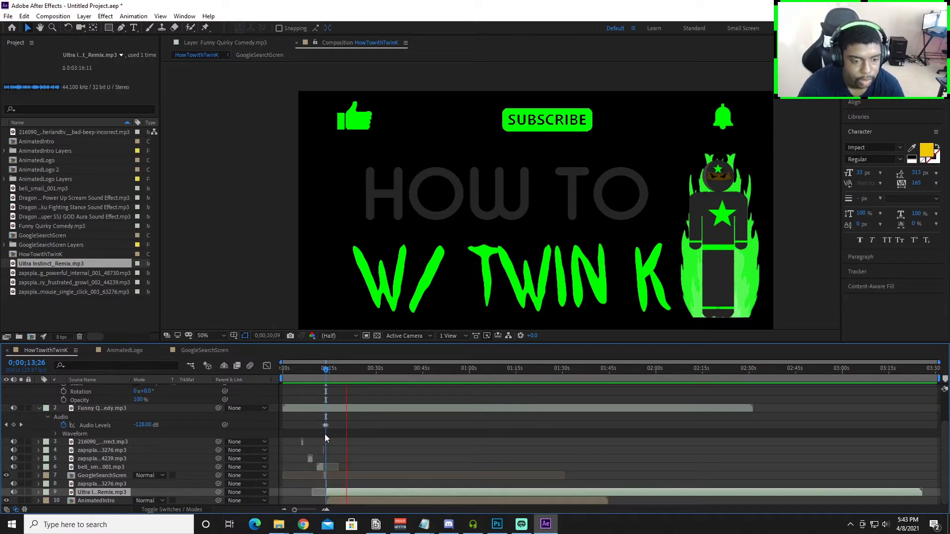
{"action": "key", "text": "space"}
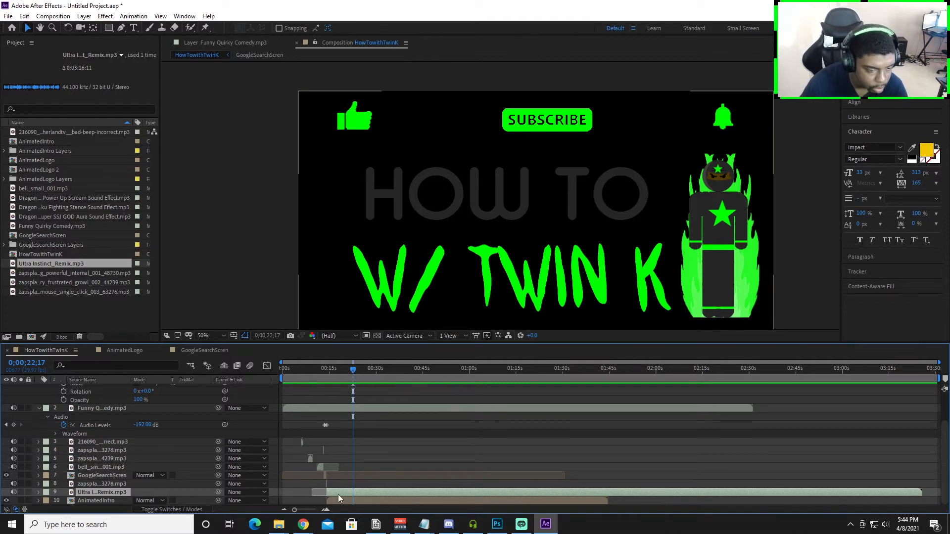
{"action": "double_click", "coordinate": [101, 500]}
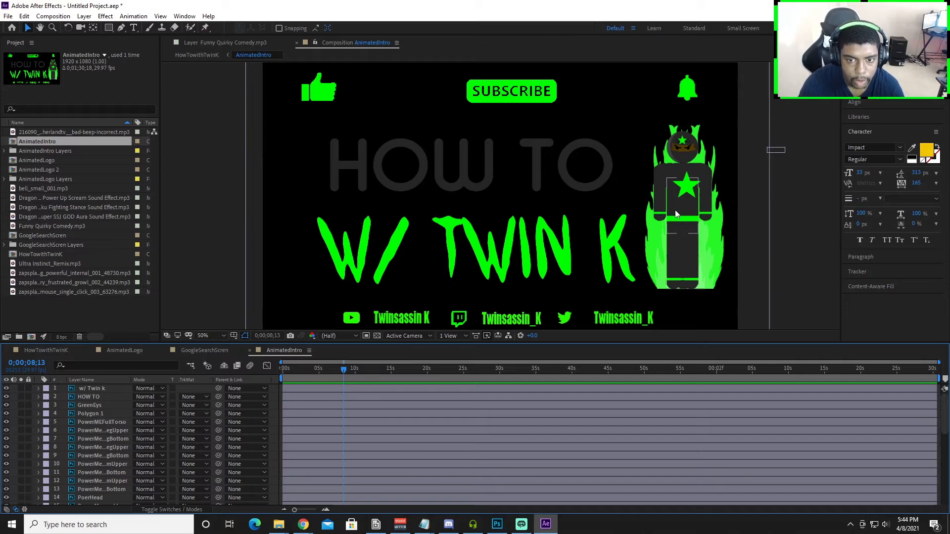
{"action": "left_click", "coordinate": [466, 249]}
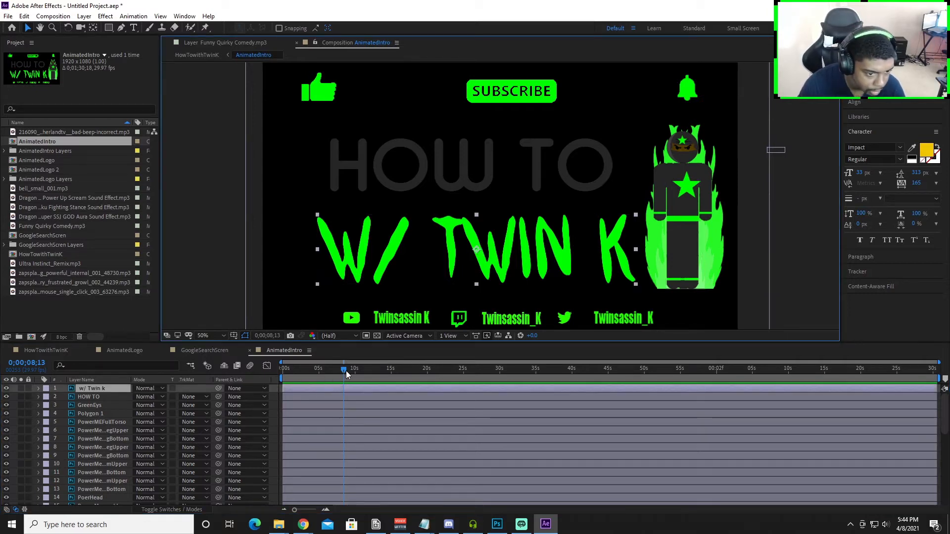
{"action": "left_click_drag", "start_coordinate": [344, 373], "coordinate": [406, 377]}
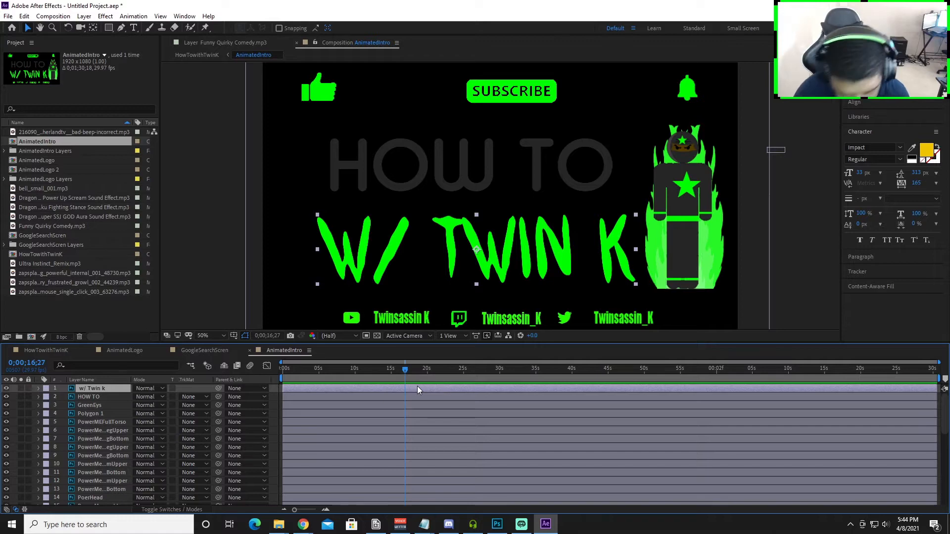
{"action": "key", "text": "alt+bracketleft"}
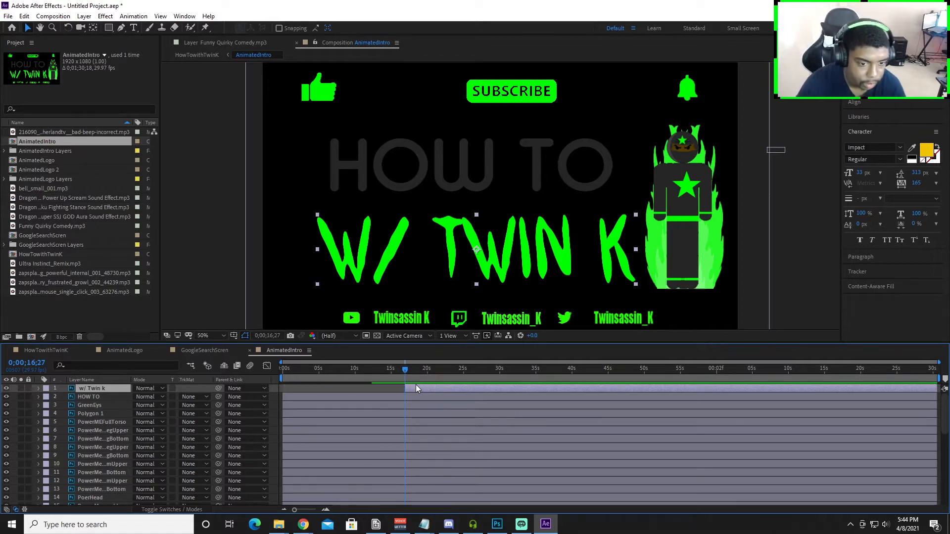
Step: Trim the starts of the thumbs-up, SUBSCRIBE, bell and all social media icon and handle layers to 0;00;16;27
{"action": "left_click", "coordinate": [321, 99]}
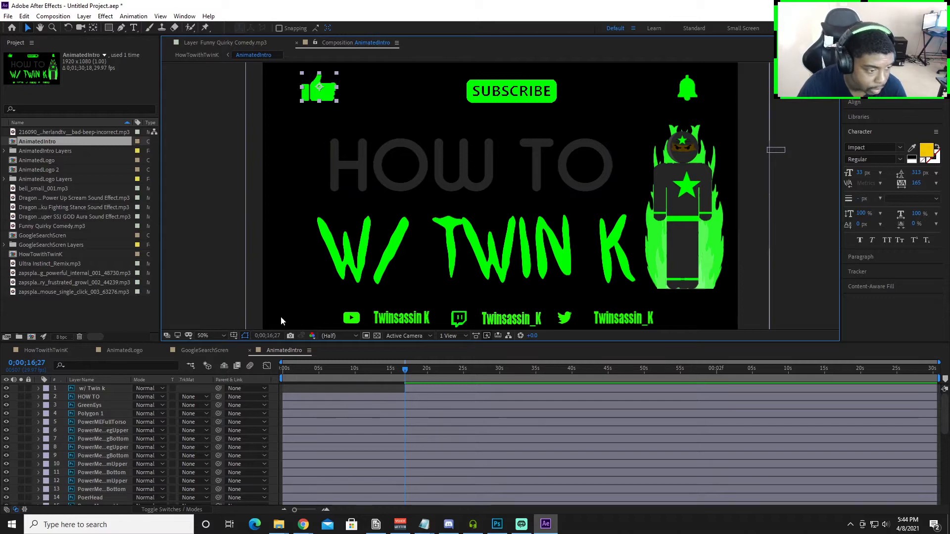
{"action": "left_click", "coordinate": [472, 99], "text": "shift"}
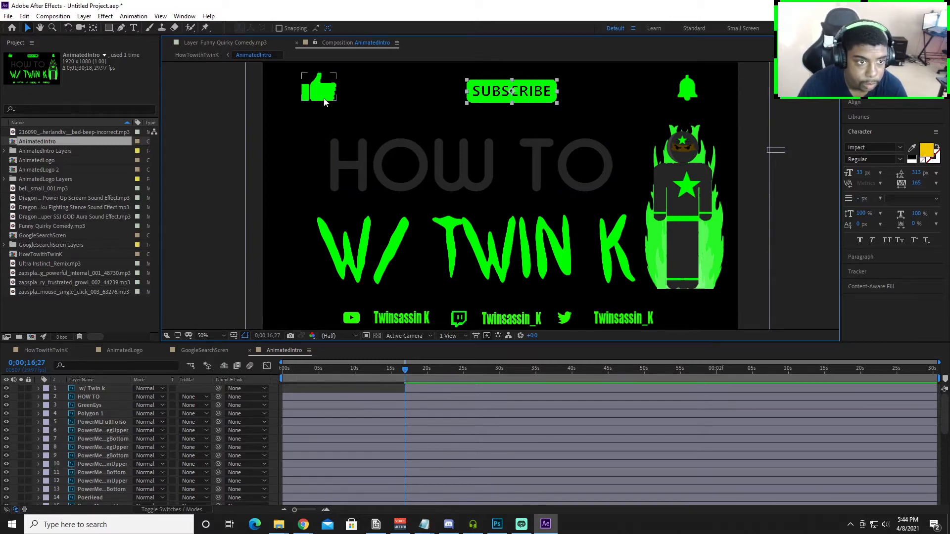
{"action": "left_click", "coordinate": [687, 89], "text": "shift"}
{"action": "left_click", "coordinate": [449, 255], "text": "shift"}
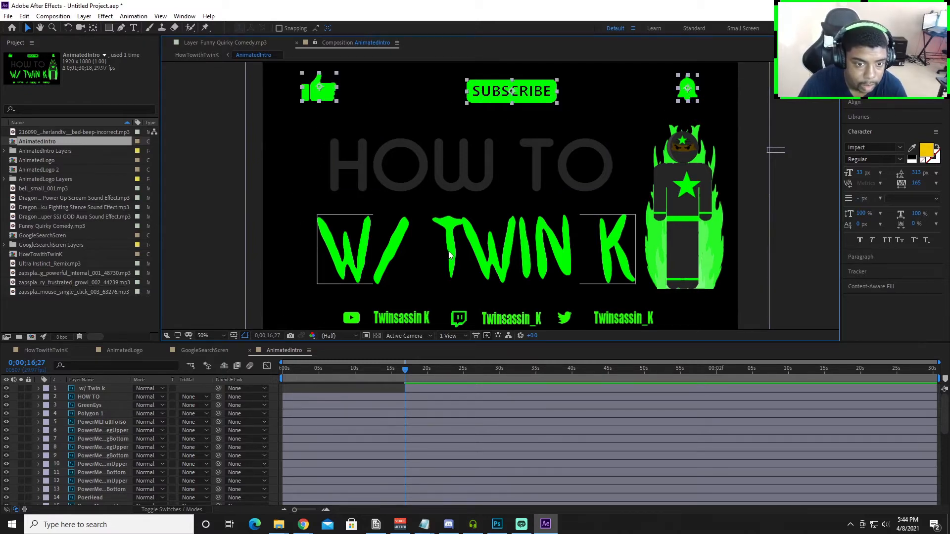
{"action": "left_click", "coordinate": [400, 319], "text": "shift"}
{"action": "left_click", "coordinate": [351, 318], "text": "shift"}
{"action": "left_click", "coordinate": [464, 324], "text": "shift"}
{"action": "left_click", "coordinate": [511, 321], "text": "shift"}
{"action": "left_click", "coordinate": [564, 324], "text": "shift"}
{"action": "left_click", "coordinate": [609, 323], "text": "shift"}
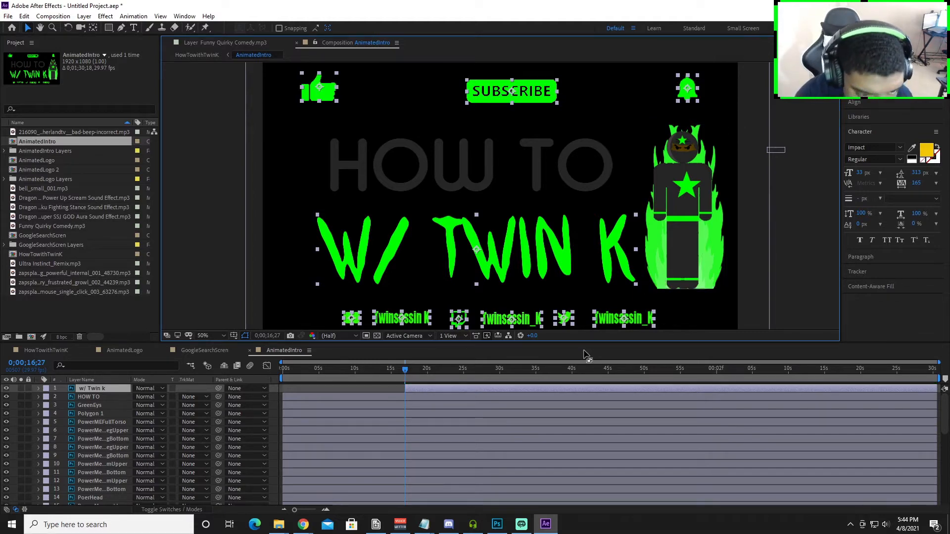
Step: Trim the starts of the six flame layers, topflame 2 through bottom flame 1, to 0;00;16;27
{"action": "scroll", "coordinate": [417, 391], "scroll_direction": "down", "scroll_amount": 4}
{"action": "scroll", "coordinate": [400, 405], "scroll_direction": "down", "scroll_amount": 4}
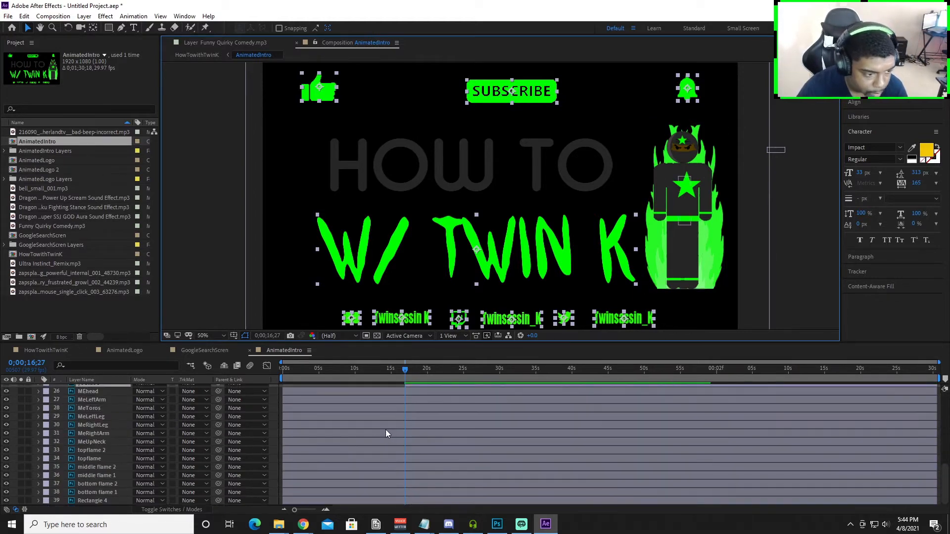
{"action": "left_click", "coordinate": [93, 468]}
{"action": "left_click", "coordinate": [93, 451]}
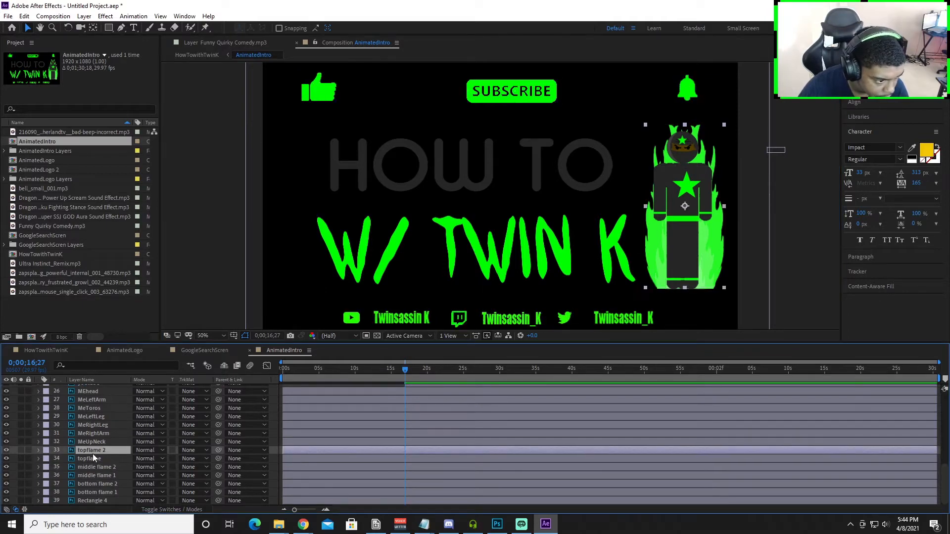
{"action": "left_click", "coordinate": [94, 492]}
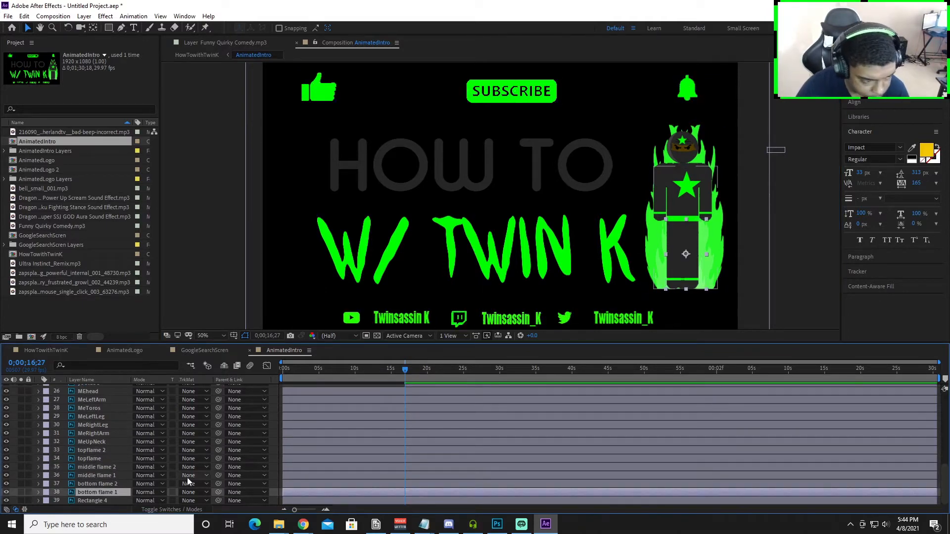
{"action": "left_click", "coordinate": [100, 449], "text": "shift"}
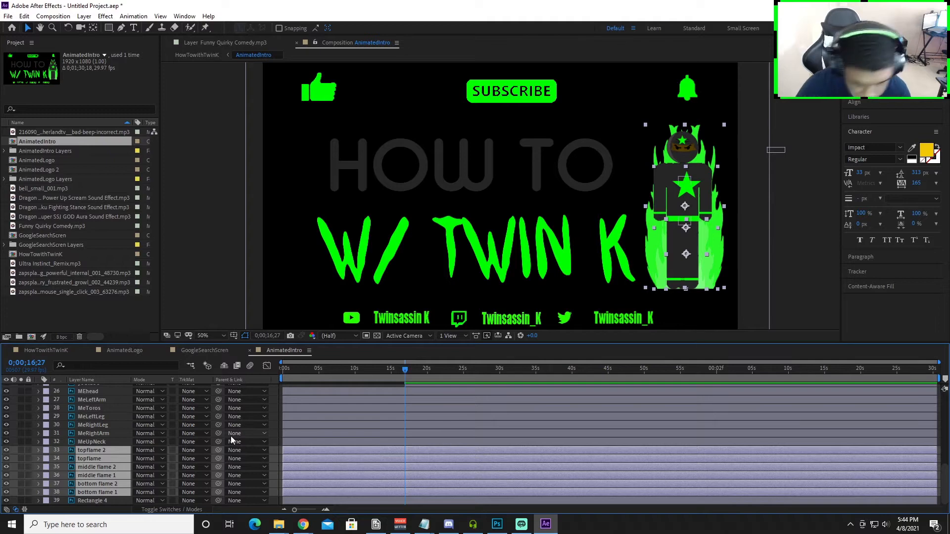
{"action": "key", "text": "alt+["}
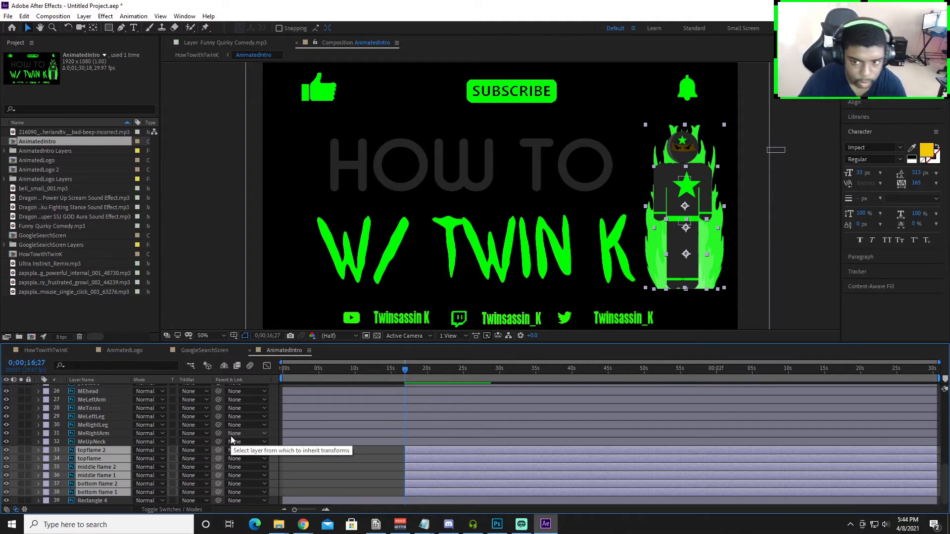
Step: Go to 0;00;13;06 and hide the seven character layers from MEhead through MeUpNeck
{"action": "left_click", "coordinate": [378, 374]}
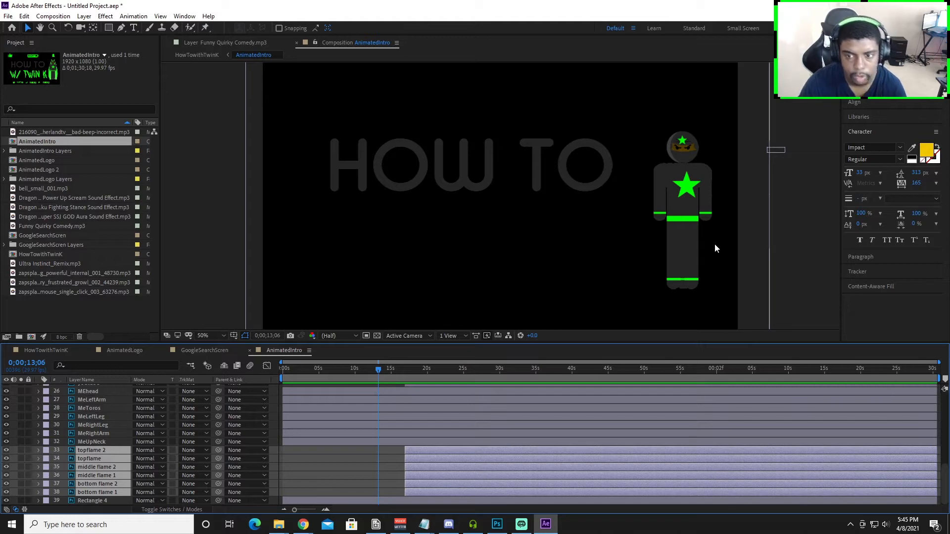
{"action": "scroll", "coordinate": [749, 251], "scroll_direction": "up", "scroll_amount": 2}
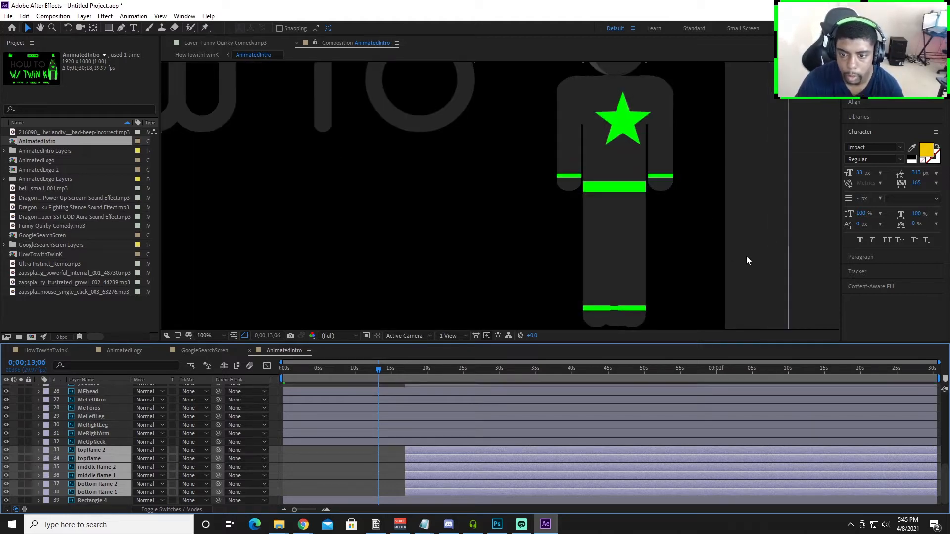
{"action": "scroll", "coordinate": [707, 265], "scroll_direction": "down", "scroll_amount": 4}
{"action": "scroll", "coordinate": [731, 262], "scroll_direction": "up", "scroll_amount": 2}
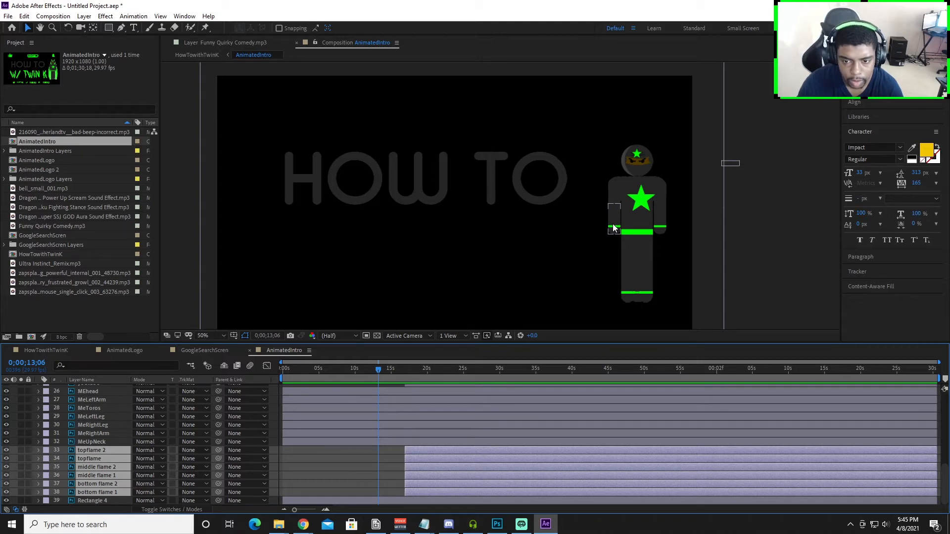
{"action": "scroll", "coordinate": [93, 453], "scroll_direction": "up", "scroll_amount": 1}
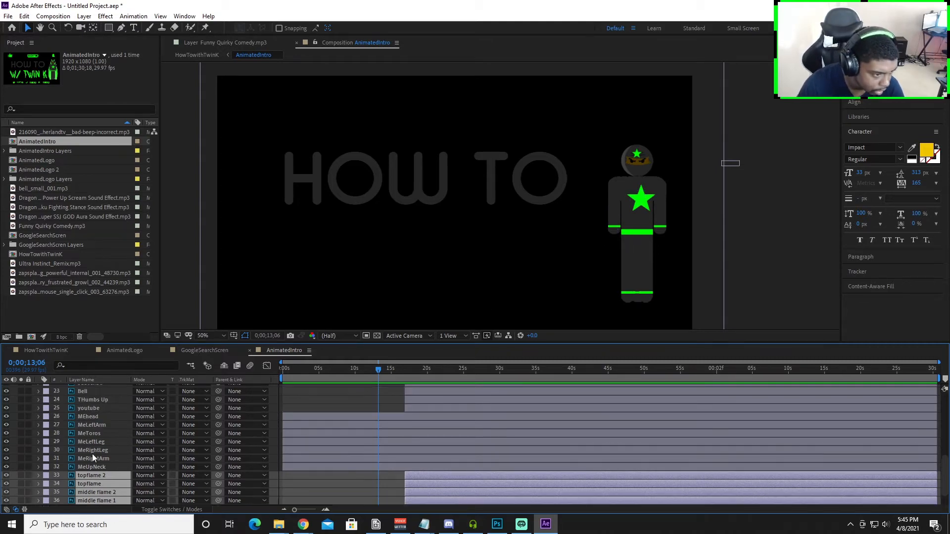
{"action": "left_click_drag", "start_coordinate": [7, 467], "coordinate": [6, 419]}
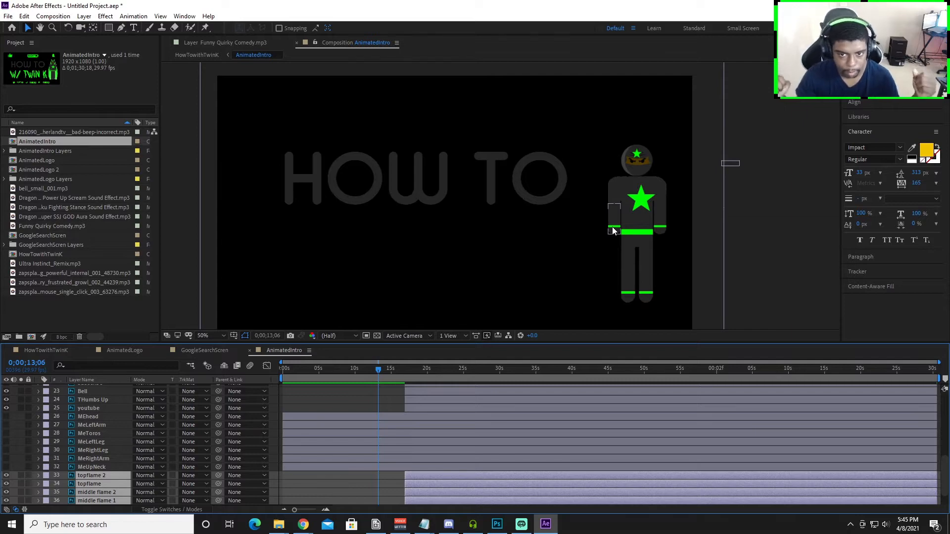
Step: Add a 0° Rotation keyframe at 0;00;13;06 to layer 12, the character's upper arm nearest the HOW TO text
{"action": "left_click", "coordinate": [615, 198]}
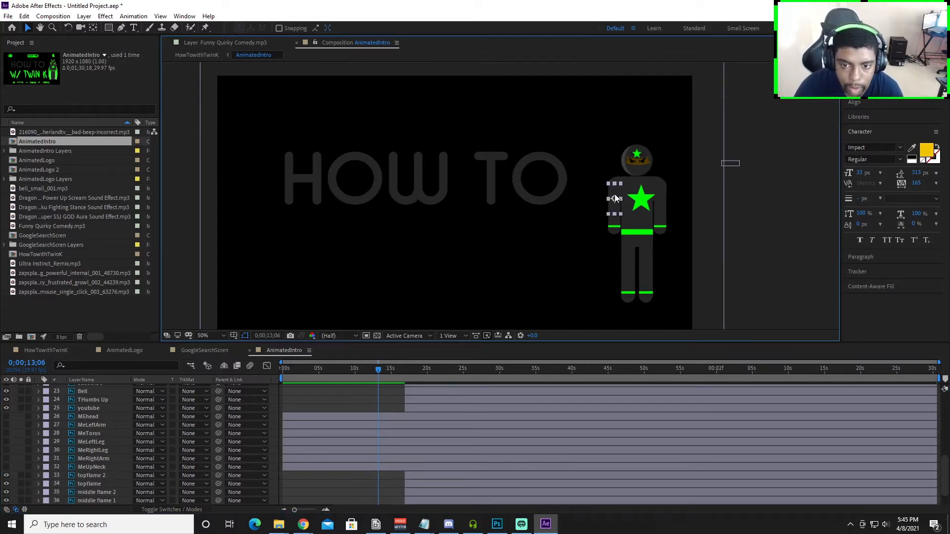
{"action": "scroll", "coordinate": [616, 197], "scroll_direction": "up", "scroll_amount": 4}
{"action": "scroll", "coordinate": [225, 424], "scroll_direction": "up", "scroll_amount": 3}
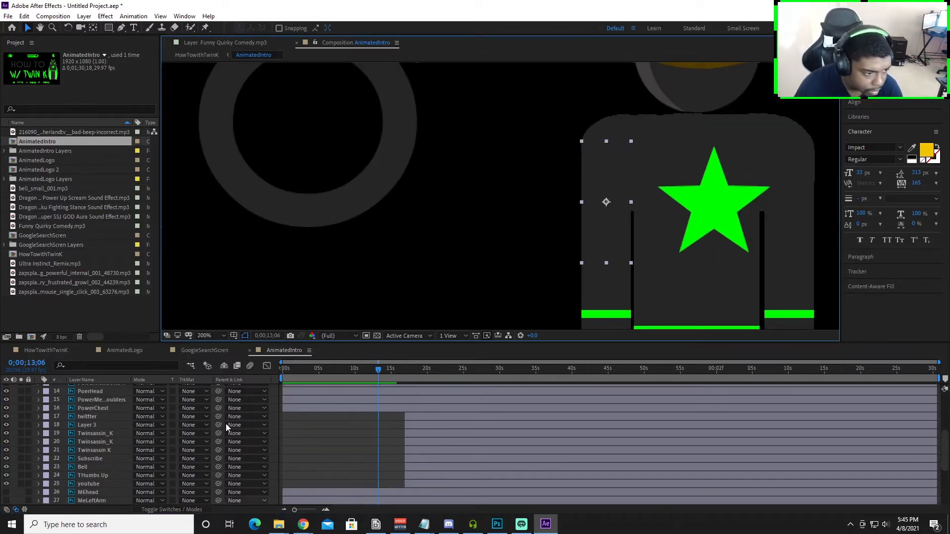
{"action": "scroll", "coordinate": [226, 423], "scroll_direction": "up", "scroll_amount": 4}
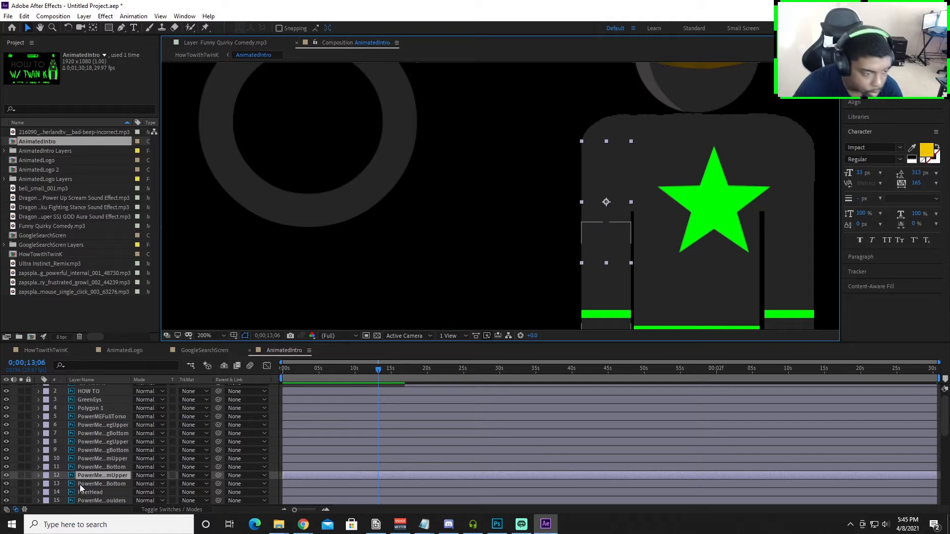
{"action": "left_click", "coordinate": [39, 475]}
{"action": "scroll", "coordinate": [114, 467], "scroll_direction": "down", "scroll_amount": 2}
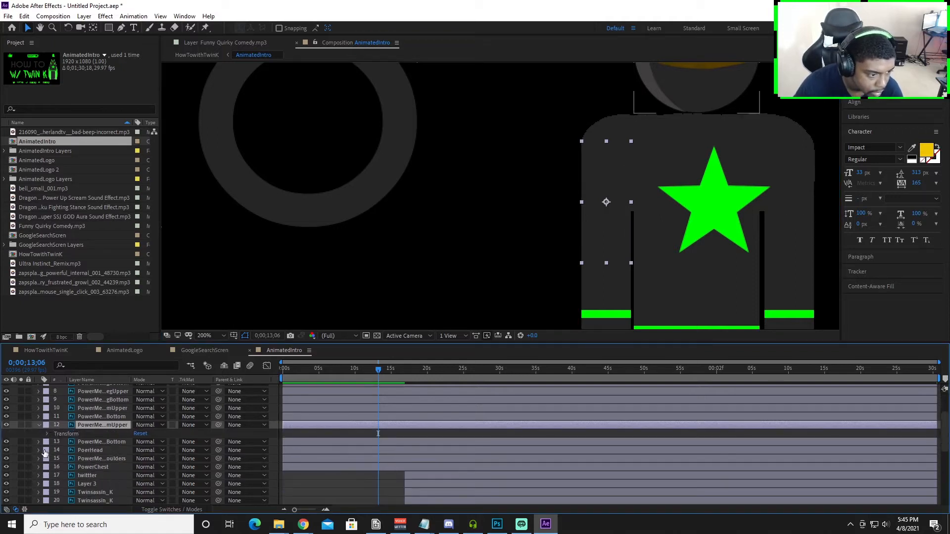
{"action": "left_click", "coordinate": [48, 434]}
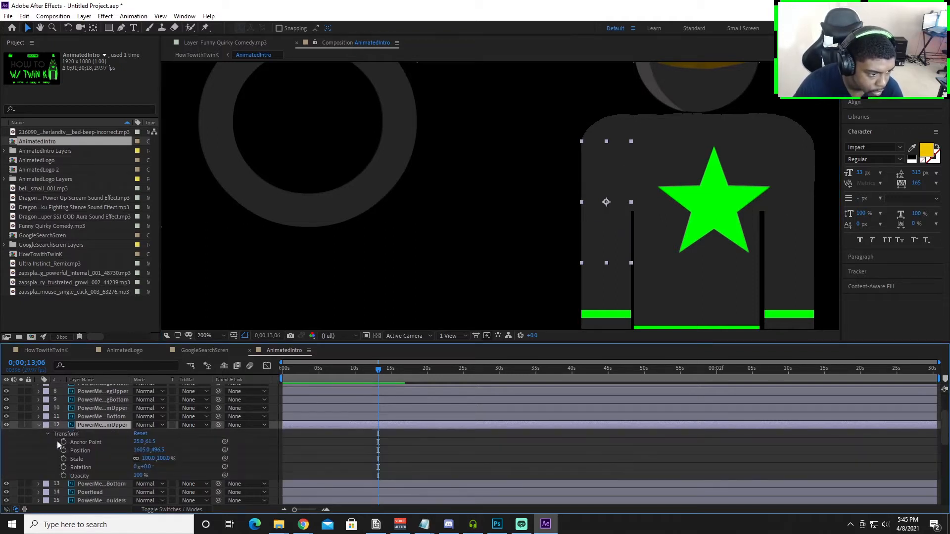
{"action": "left_click", "coordinate": [64, 467]}
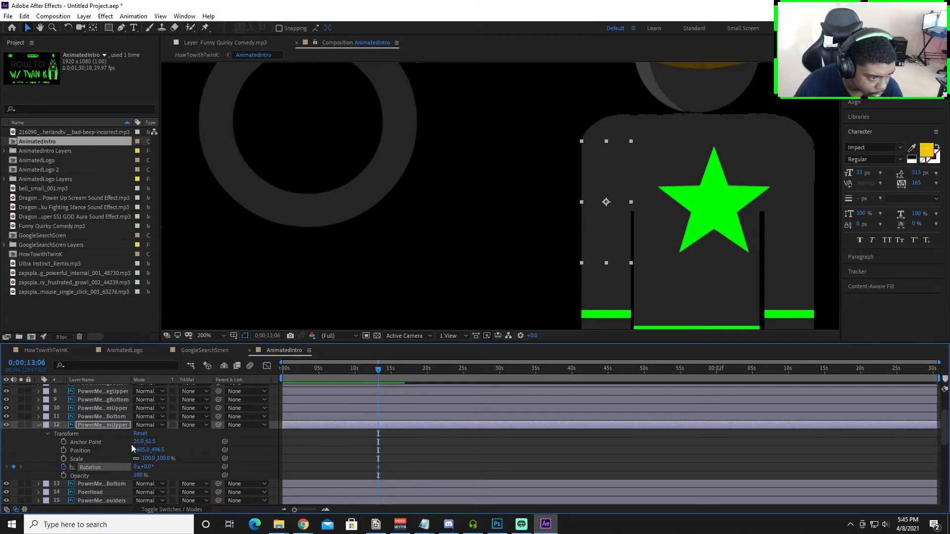
Step: Go to 0;00;14;18 and move the upper arm's anchor point to the shoulder end at about 26.5, 1.0
{"action": "scroll", "coordinate": [380, 388], "scroll_direction": "up", "scroll_amount": 3}
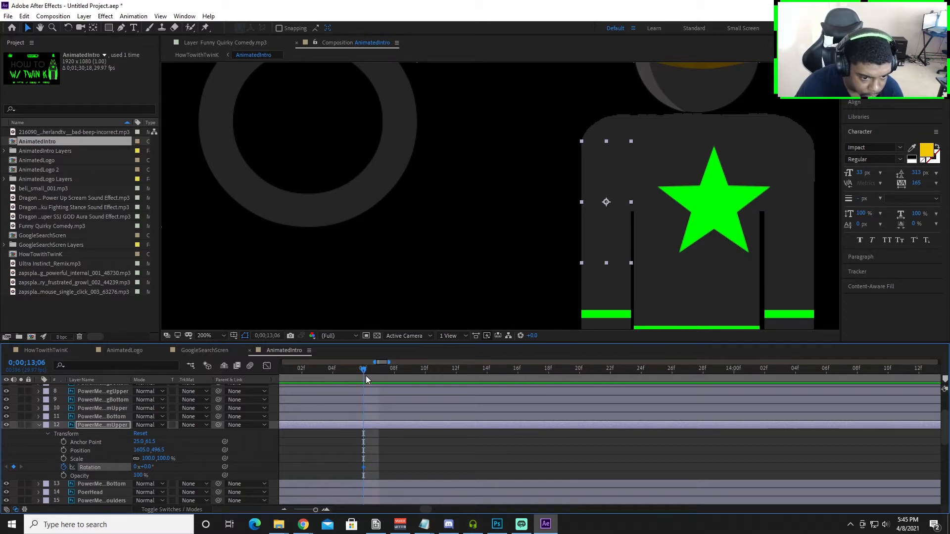
{"action": "scroll", "coordinate": [365, 376], "scroll_direction": "down", "scroll_amount": 3}
{"action": "left_click_drag", "start_coordinate": [364, 372], "coordinate": [406, 379]}
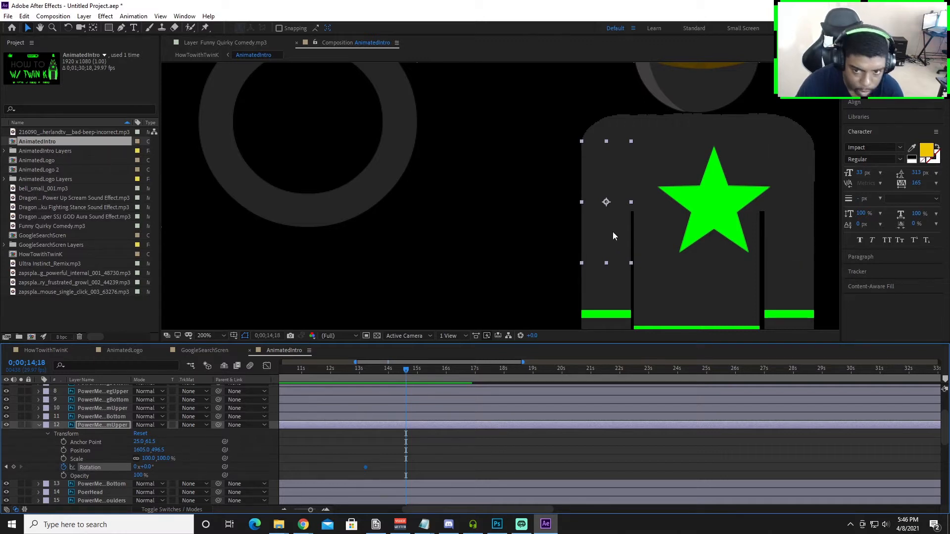
{"action": "left_click_drag", "start_coordinate": [607, 203], "coordinate": [609, 197]}
{"action": "key", "text": "ctrl+z"}
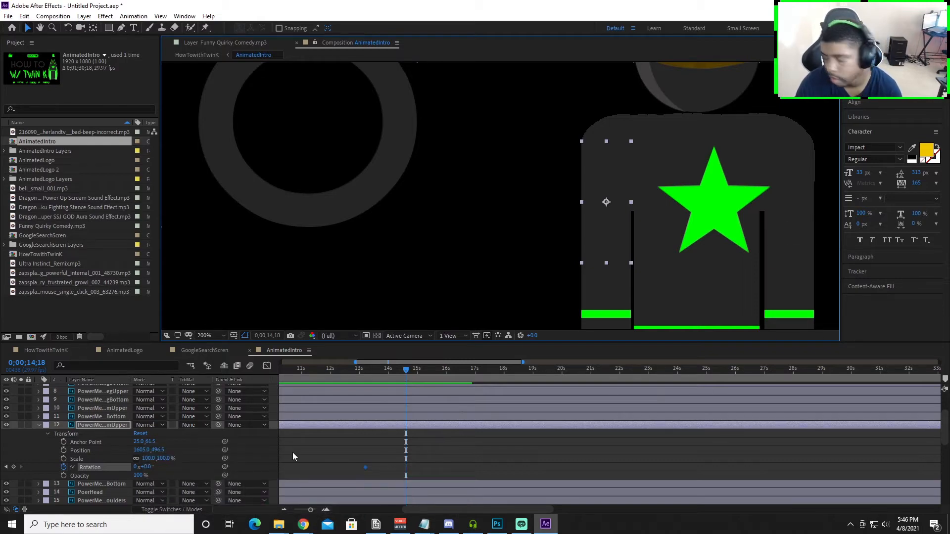
{"action": "mouse_move", "coordinate": [303, 525]}
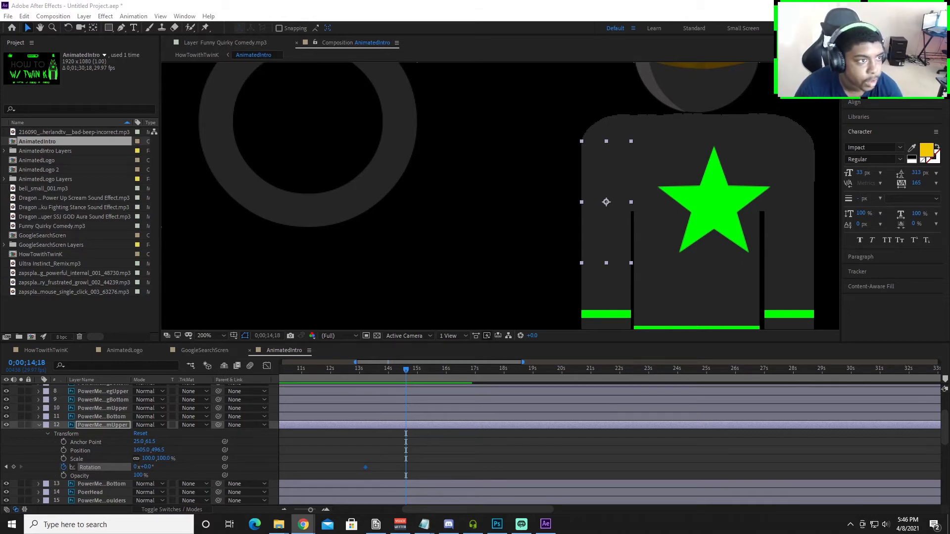
{"action": "left_click", "coordinate": [93, 27]}
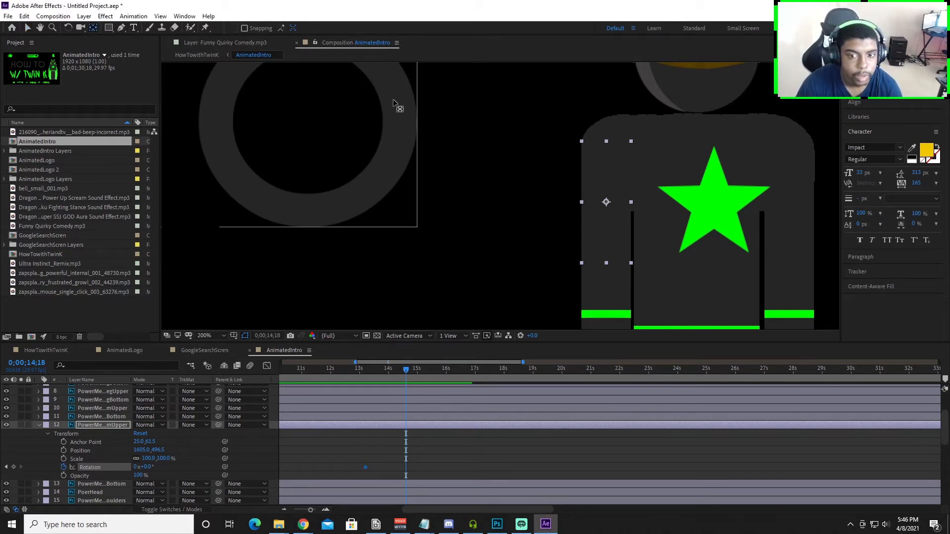
{"action": "left_click_drag", "start_coordinate": [607, 205], "coordinate": [608, 143]}
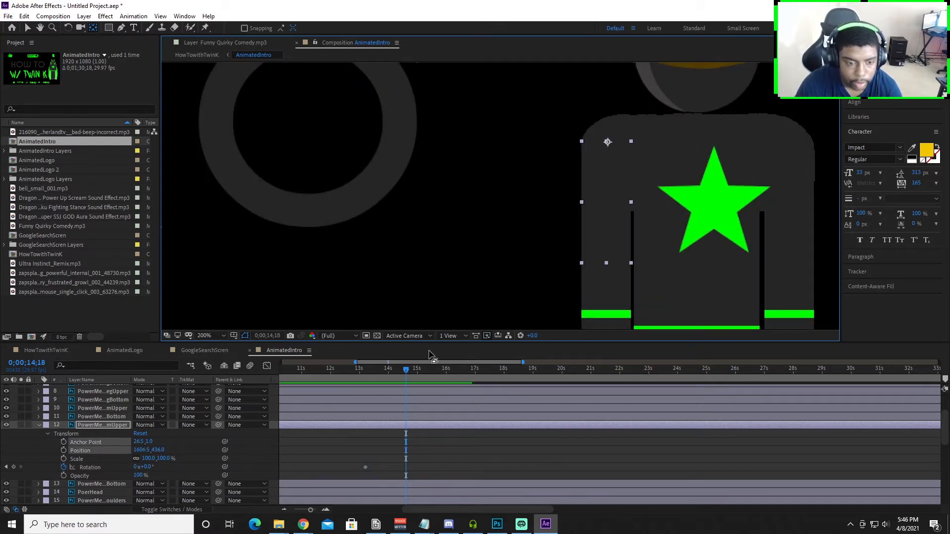
Step: Keyframe the upper arm's Rotation at +97.0° at 0;00;14;18 and select the character's shoulders layer
{"action": "left_click_drag", "start_coordinate": [143, 467], "coordinate": [189, 465]}
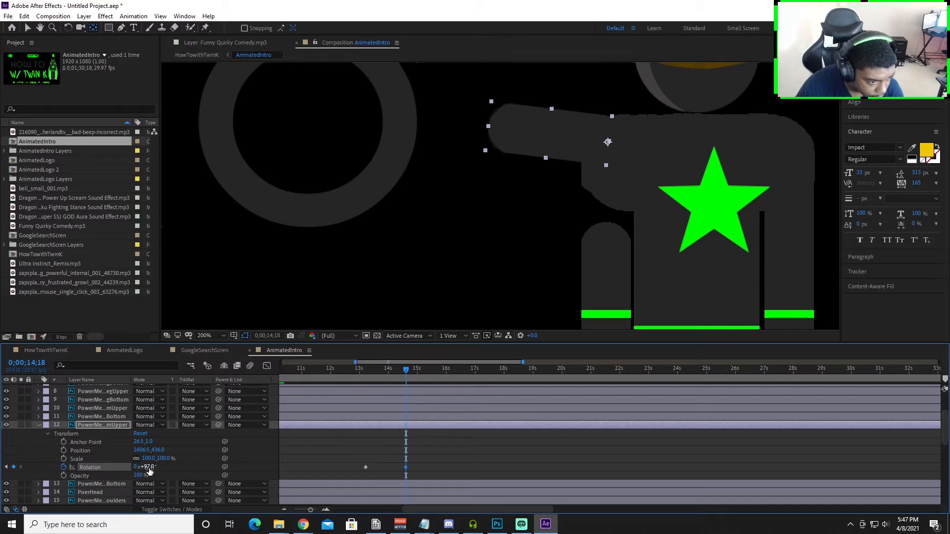
{"action": "scroll", "coordinate": [747, 262], "scroll_direction": "down", "scroll_amount": 1}
{"action": "left_click", "coordinate": [769, 210]}
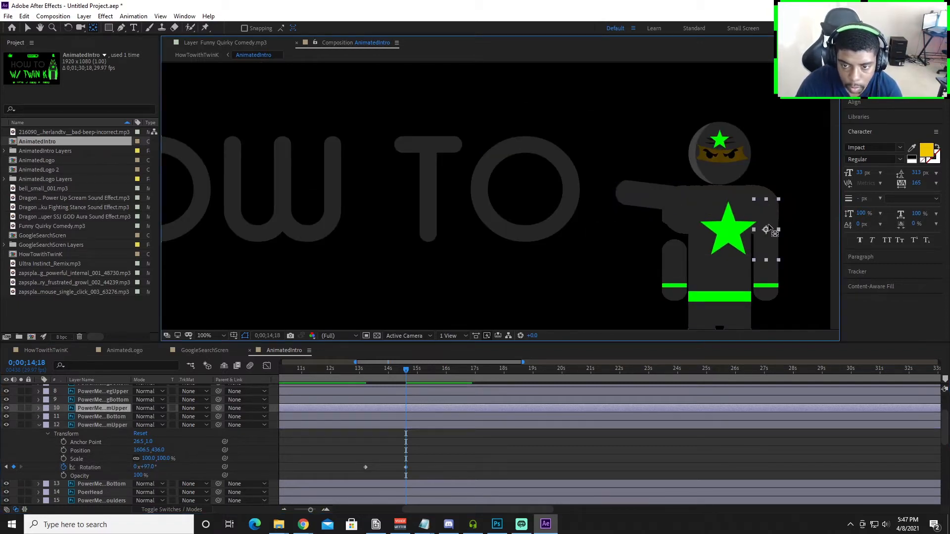
{"action": "left_click", "coordinate": [671, 232]}
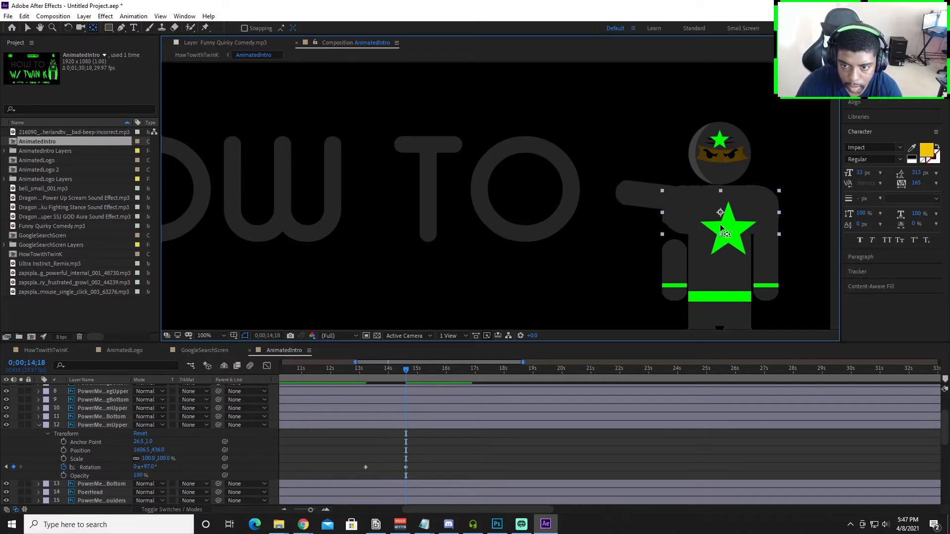
{"action": "scroll", "coordinate": [772, 243], "scroll_direction": "up", "scroll_amount": 1}
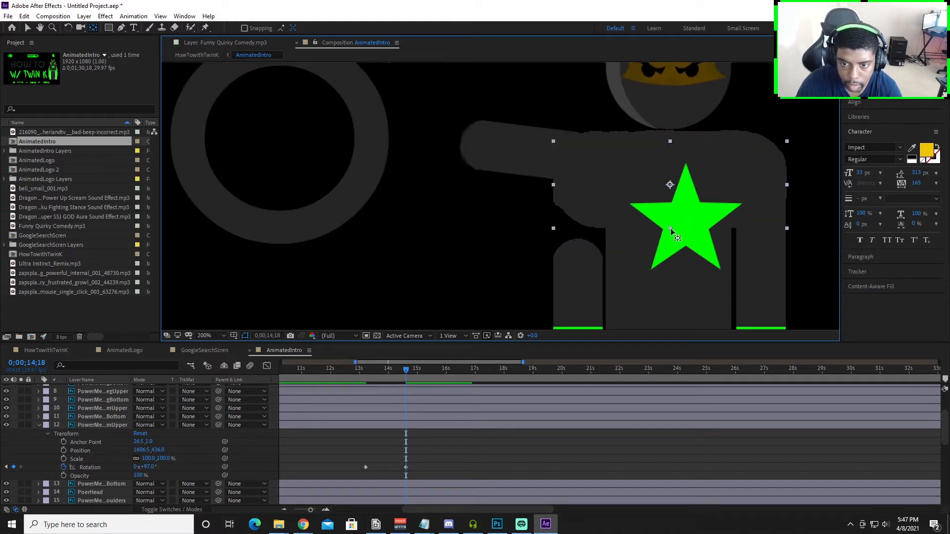
{"action": "key", "text": "ctrl+z"}
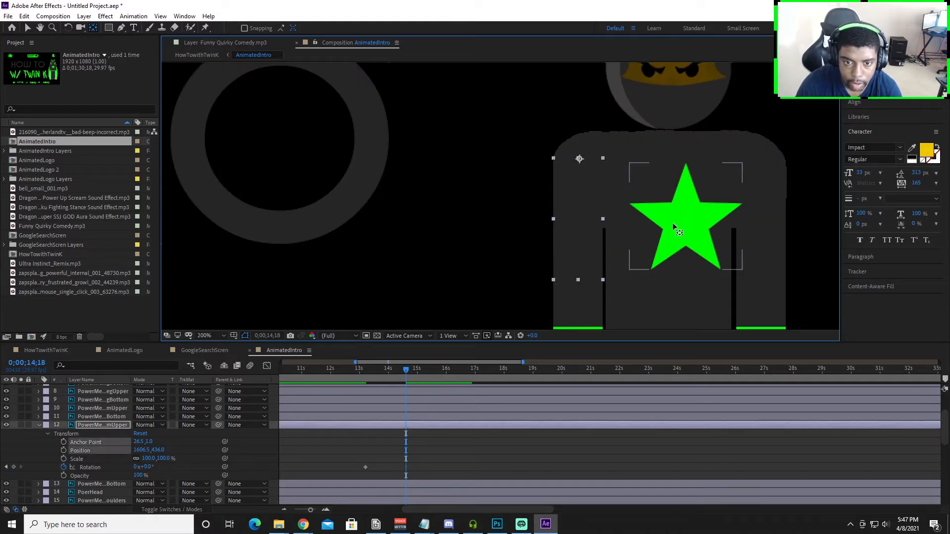
{"action": "key", "text": "ctrl+shift+z"}
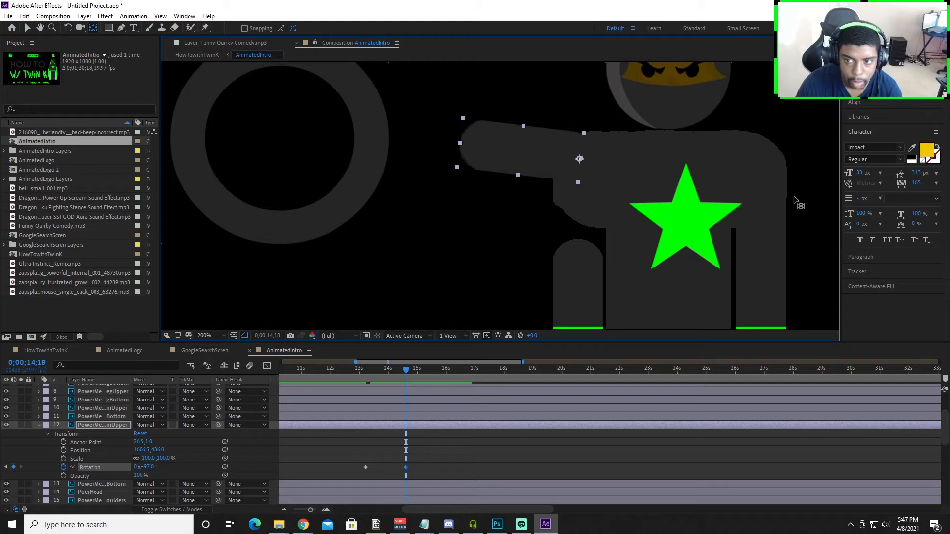
Step: Select layer 10, the character's upper arm farthest from the HOW TO text, and reveal its Transform properties
{"action": "left_click", "coordinate": [775, 188]}
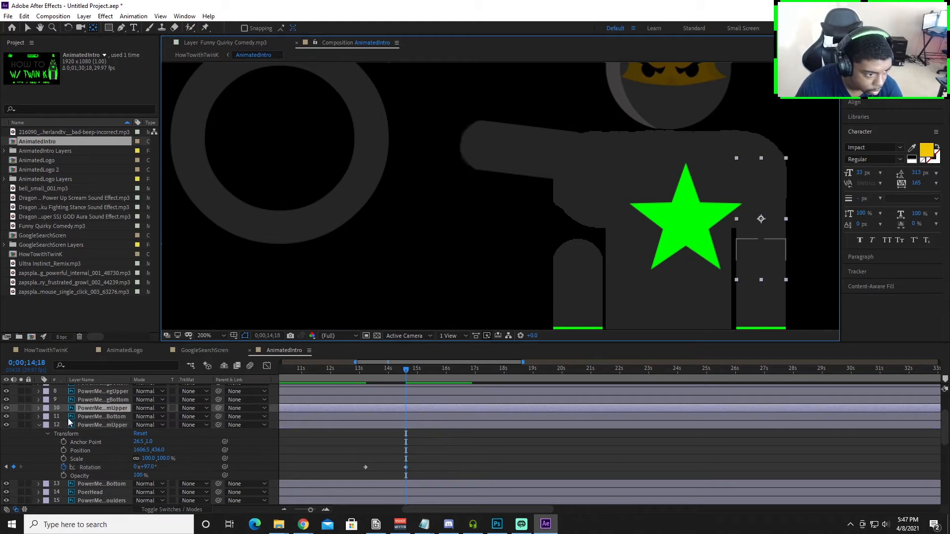
{"action": "left_click", "coordinate": [39, 410]}
{"action": "left_click", "coordinate": [39, 409]}
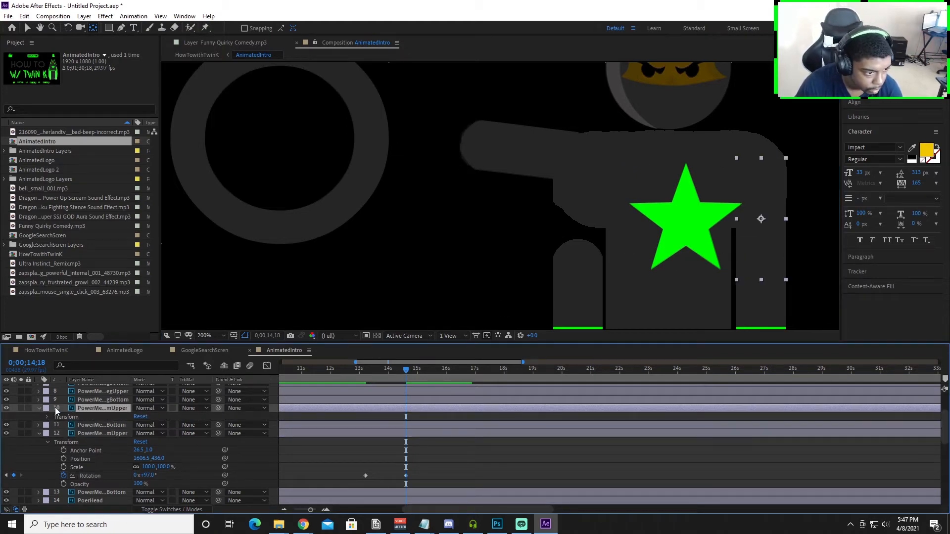
{"action": "left_click", "coordinate": [39, 410]}
{"action": "left_click", "coordinate": [39, 409]}
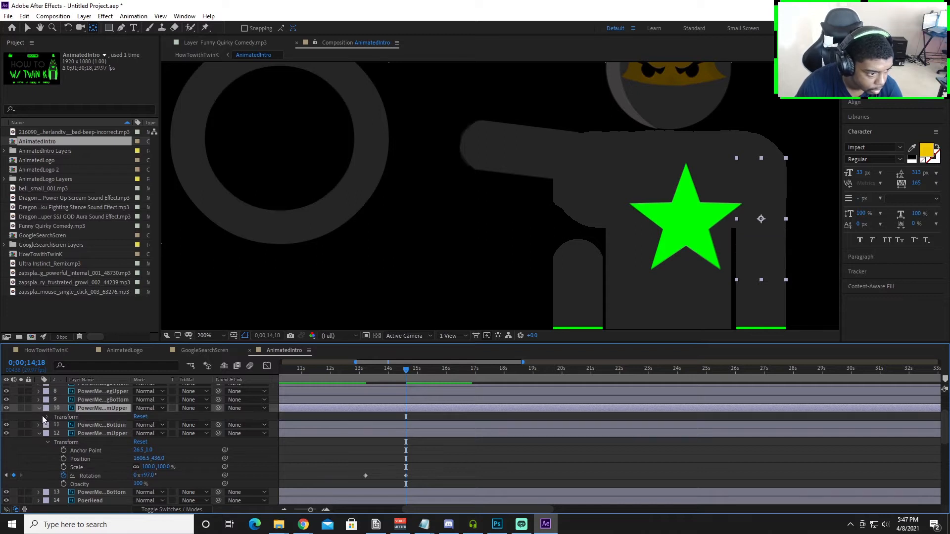
{"action": "left_click", "coordinate": [44, 418]}
{"action": "left_click", "coordinate": [47, 417]}
{"action": "scroll", "coordinate": [385, 437], "scroll_direction": "down", "scroll_amount": 1}
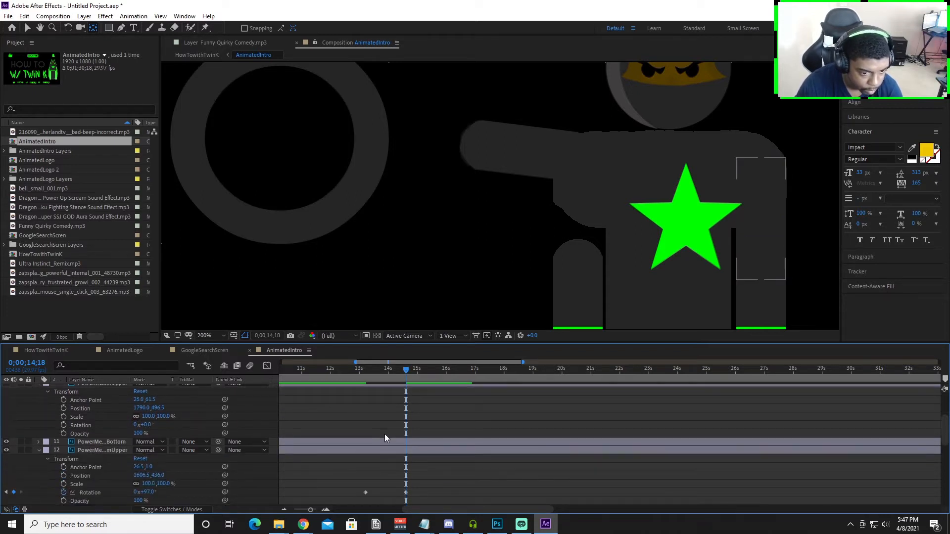
Step: Go to 0;00;13;06 and move the layer 10 upper arm's anchor point to its shoulder end at about 25.0, 2.0
{"action": "scroll", "coordinate": [384, 435], "scroll_direction": "down", "scroll_amount": 2, "text": "alt"}
{"action": "left_click_drag", "start_coordinate": [394, 382], "coordinate": [422, 376]}
{"action": "scroll", "coordinate": [375, 443], "scroll_direction": "up", "scroll_amount": 4, "text": "alt"}
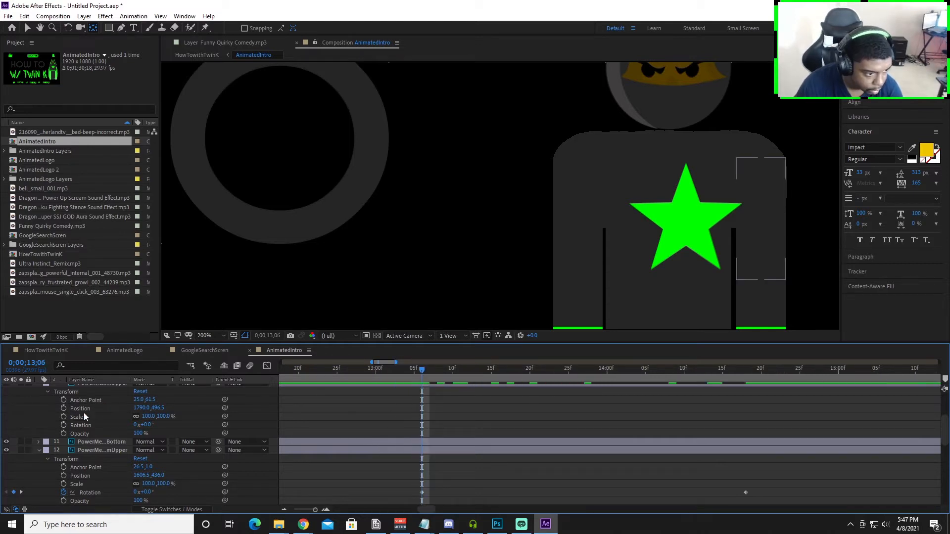
{"action": "left_click", "coordinate": [747, 248]}
{"action": "left_click", "coordinate": [92, 27]}
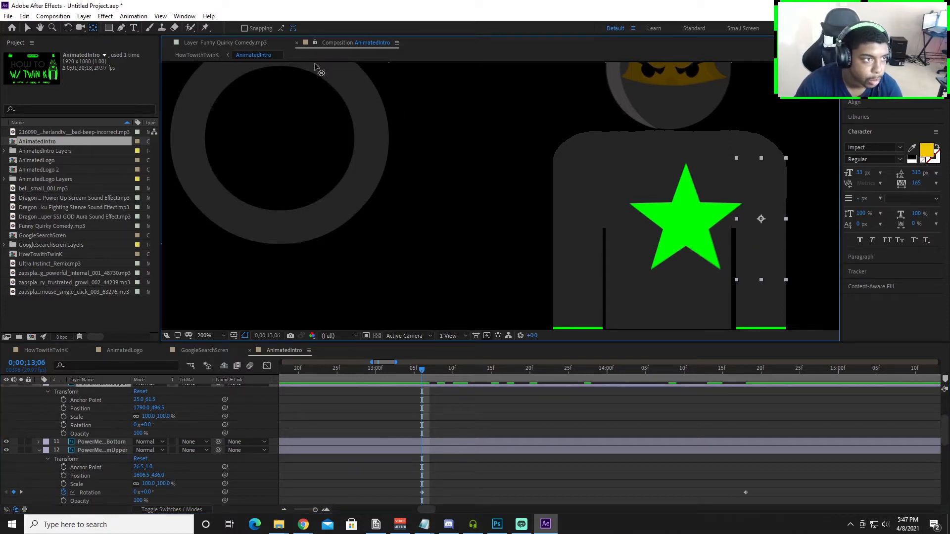
{"action": "left_click_drag", "start_coordinate": [761, 218], "coordinate": [761, 159]}
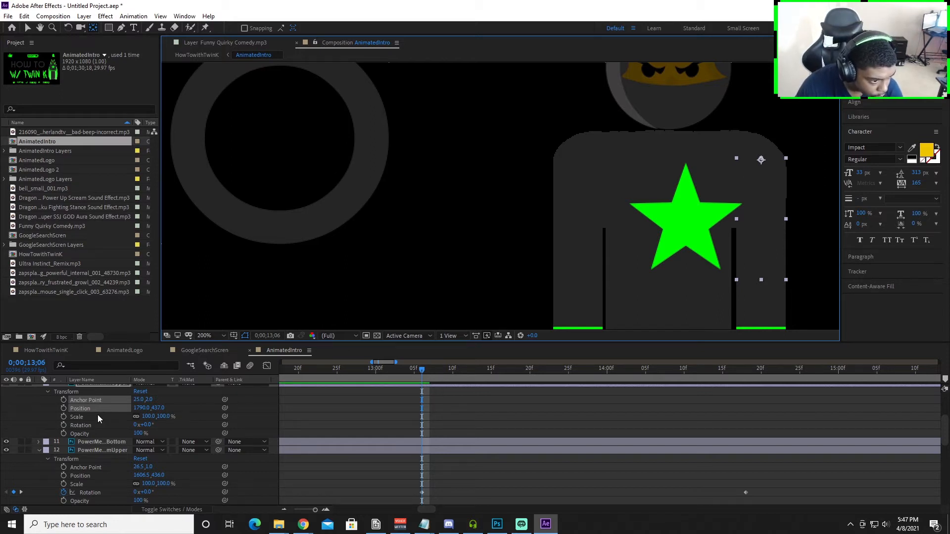
Step: Add a 0° Rotation keyframe at 0;00;13;06 to the layer 10 upper arm
{"action": "scroll", "coordinate": [48, 424], "scroll_direction": "up", "scroll_amount": 1}
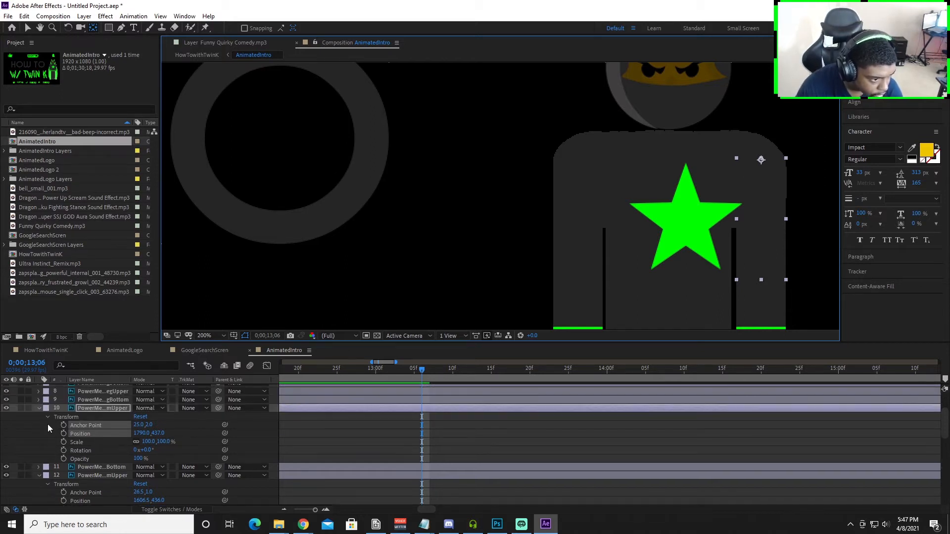
{"action": "left_click", "coordinate": [38, 436]}
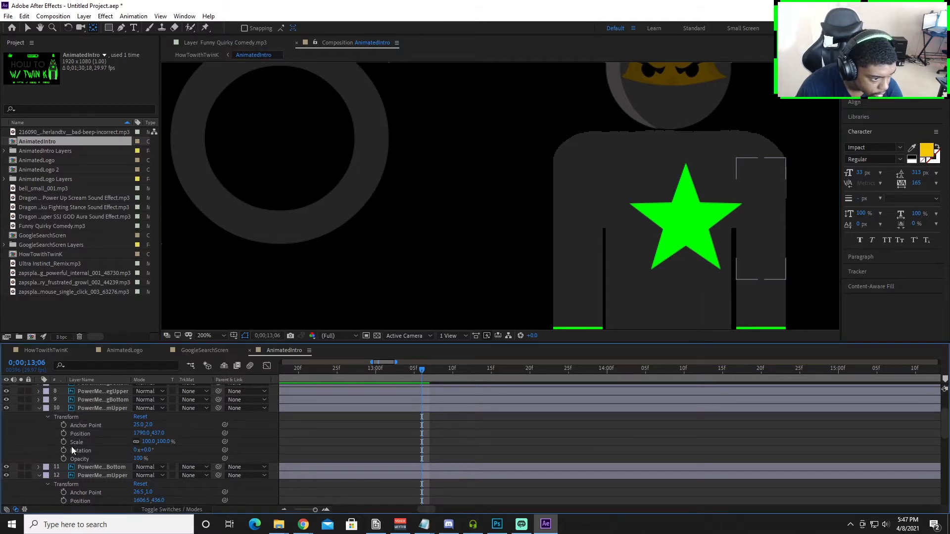
{"action": "left_click", "coordinate": [64, 450]}
Step: Keyframe the layer 10 upper arm's Rotation at -97.0° at 0;00;14;18, mirroring the opposite arm's raise
{"action": "scroll", "coordinate": [376, 452], "scroll_direction": "down", "scroll_amount": 2}
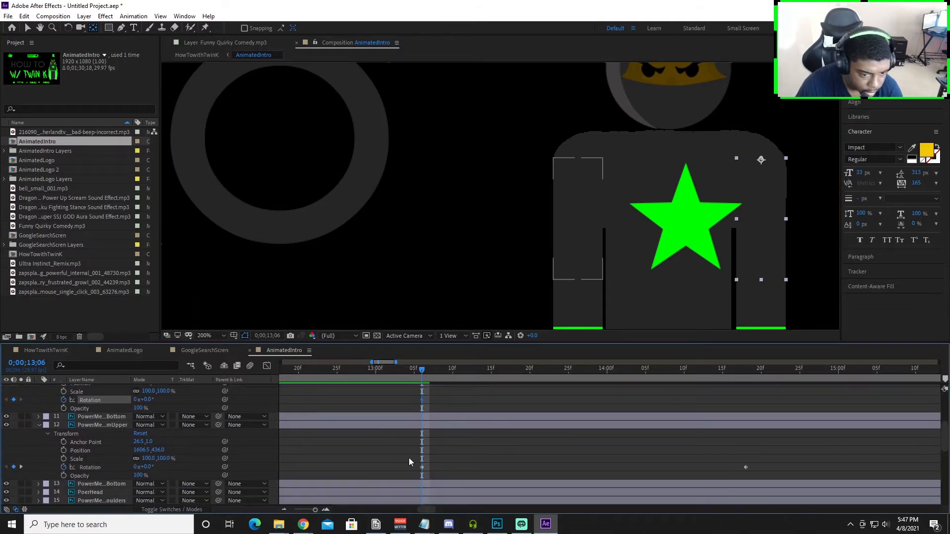
{"action": "left_click_drag", "start_coordinate": [422, 370], "coordinate": [745, 400]}
{"action": "scroll", "coordinate": [443, 434], "scroll_direction": "up", "scroll_amount": 1}
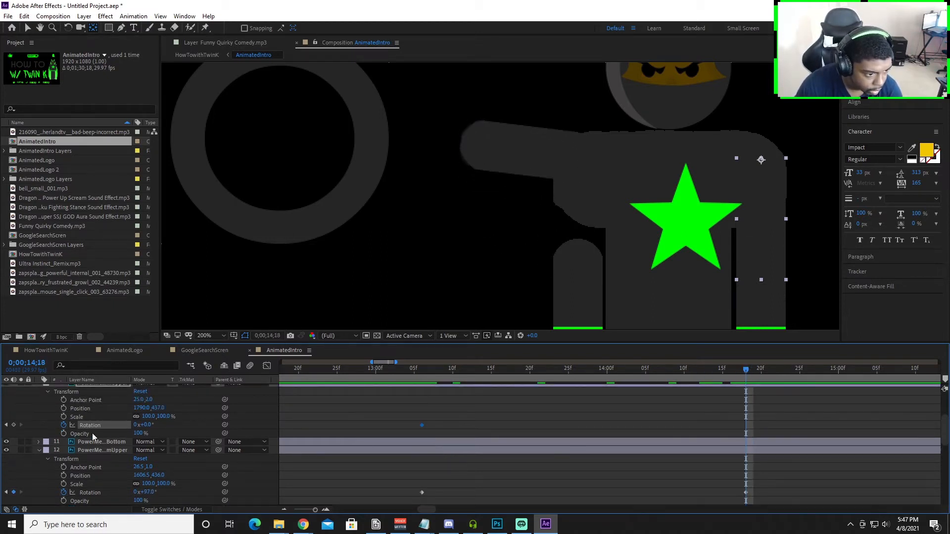
{"action": "left_click_drag", "start_coordinate": [146, 428], "coordinate": [103, 432]}
{"action": "scroll", "coordinate": [816, 292], "scroll_direction": "down", "scroll_amount": 4}
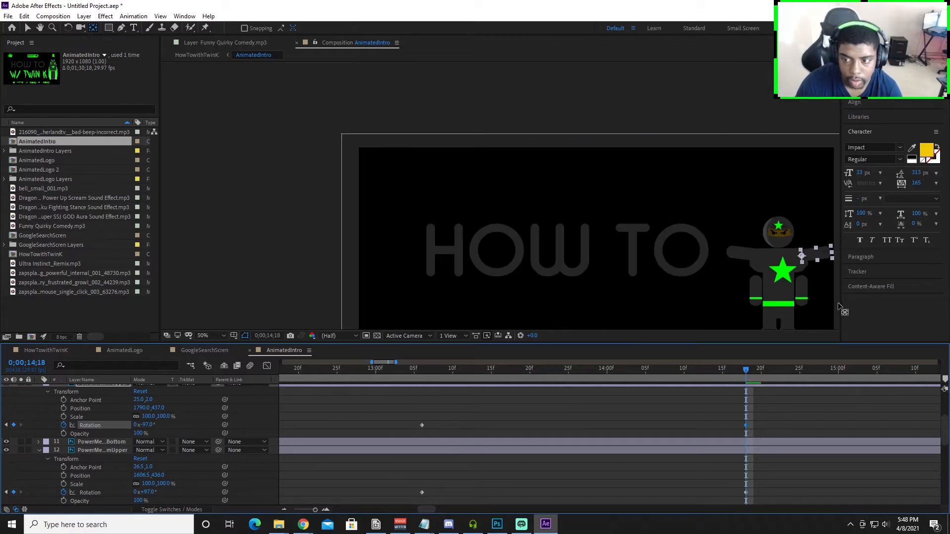
{"action": "scroll", "coordinate": [842, 305], "scroll_direction": "up", "scroll_amount": 3}
{"action": "scroll", "coordinate": [786, 301], "scroll_direction": "down", "scroll_amount": 1}
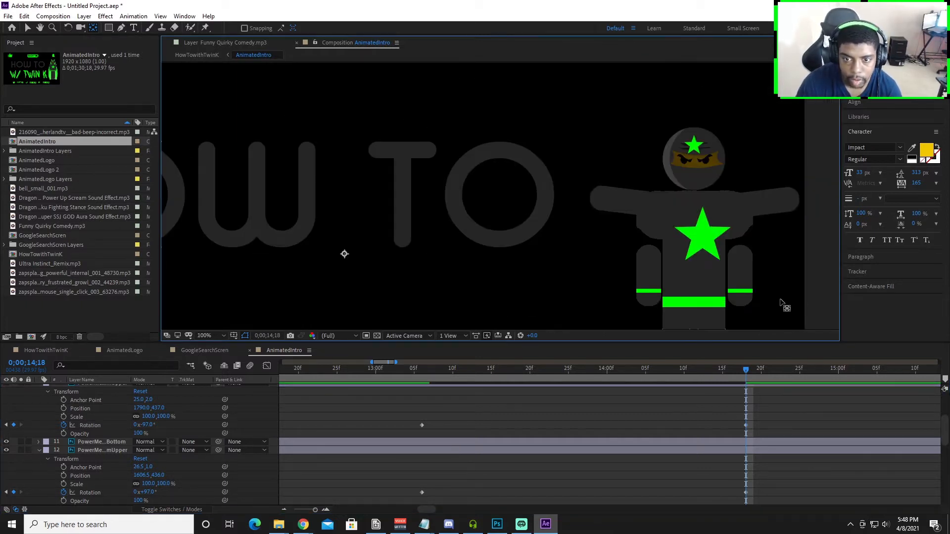
Step: At 0;00;13;06, start Position and Rotation keyframes on the left forearm, layer 13
{"action": "left_click", "coordinate": [641, 269]}
{"action": "left_click_drag", "start_coordinate": [425, 369], "coordinate": [441, 387]}
{"action": "left_click", "coordinate": [649, 299]}
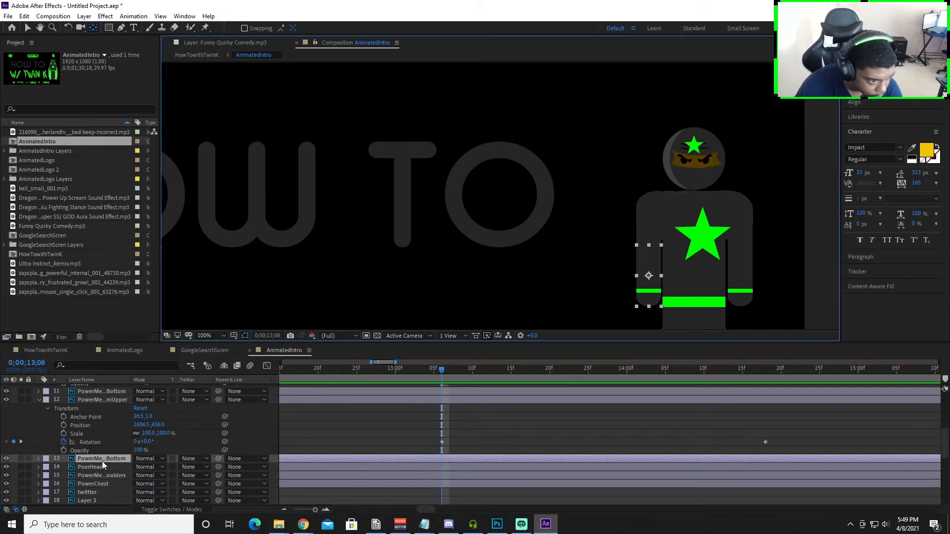
{"action": "left_click", "coordinate": [38, 459]}
{"action": "scroll", "coordinate": [49, 463], "scroll_direction": "down", "scroll_amount": 2}
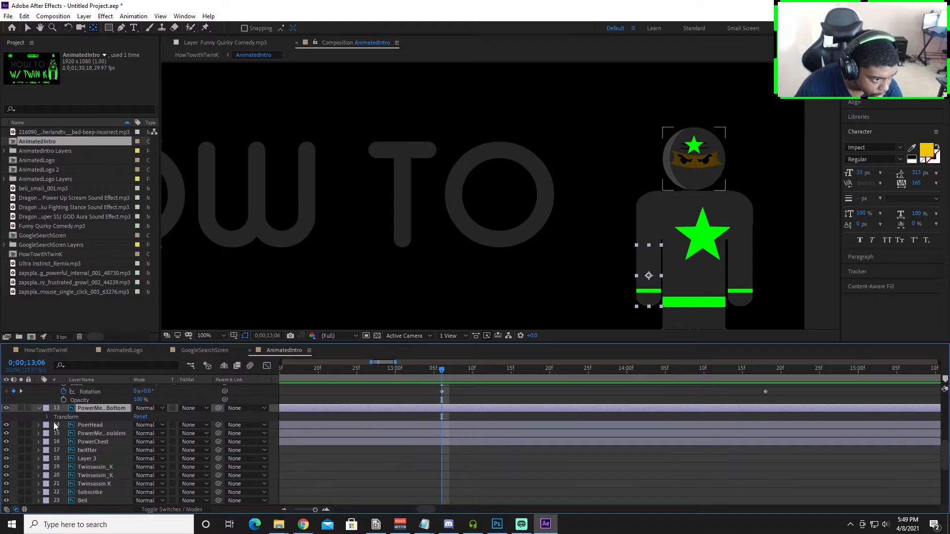
{"action": "left_click", "coordinate": [48, 417]}
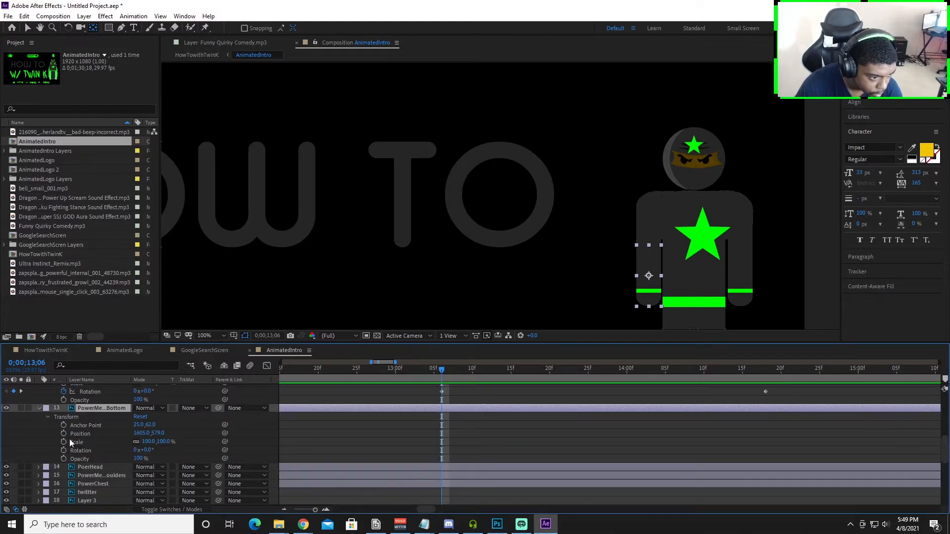
{"action": "left_click", "coordinate": [64, 433]}
{"action": "left_click", "coordinate": [64, 450]}
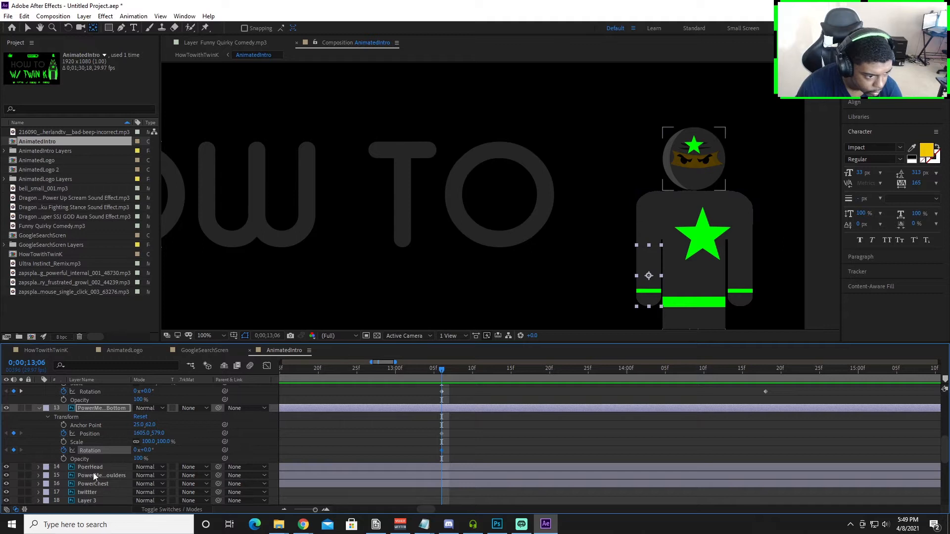
Step: Start Rotation and Position keyframes on the right forearm, layer 11, at the same frame
{"action": "left_click", "coordinate": [738, 290]}
{"action": "scroll", "coordinate": [207, 458], "scroll_direction": "up", "scroll_amount": 5}
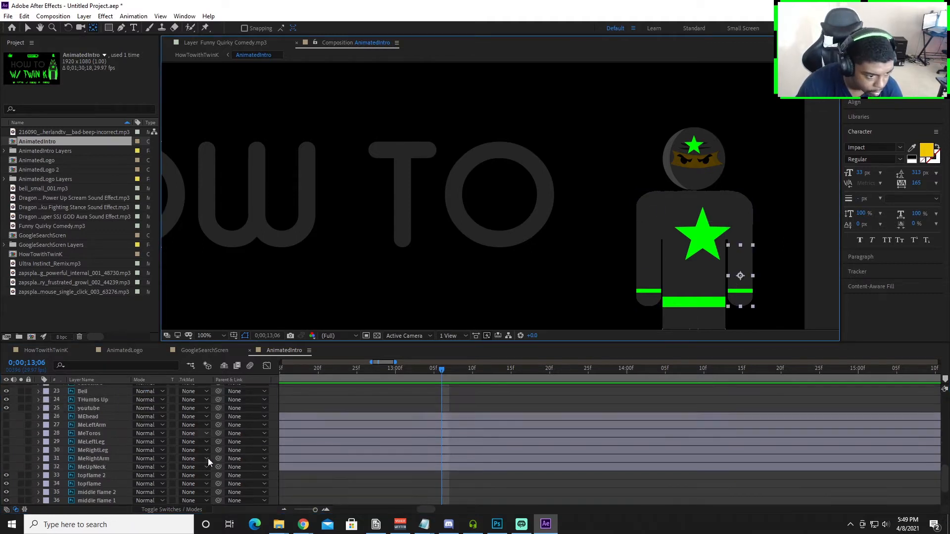
{"action": "left_click", "coordinate": [39, 468]}
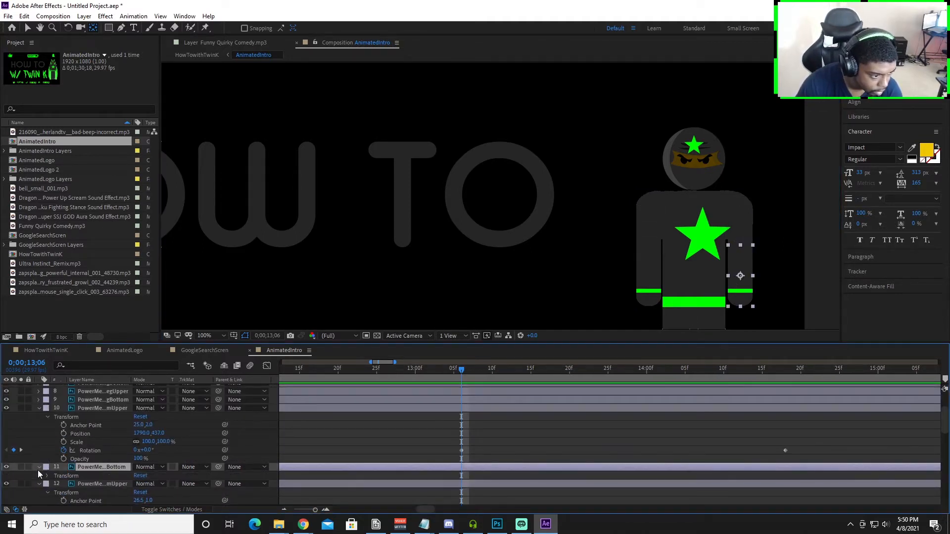
{"action": "scroll", "coordinate": [38, 470], "scroll_direction": "down", "scroll_amount": 2}
{"action": "left_click", "coordinate": [47, 425]}
{"action": "scroll", "coordinate": [77, 452], "scroll_direction": "down", "scroll_amount": 1}
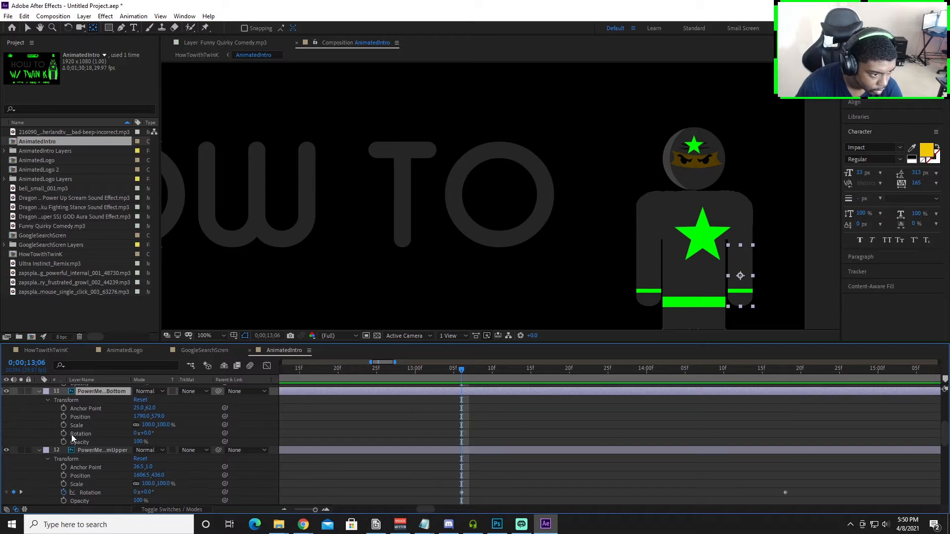
{"action": "left_click", "coordinate": [63, 433]}
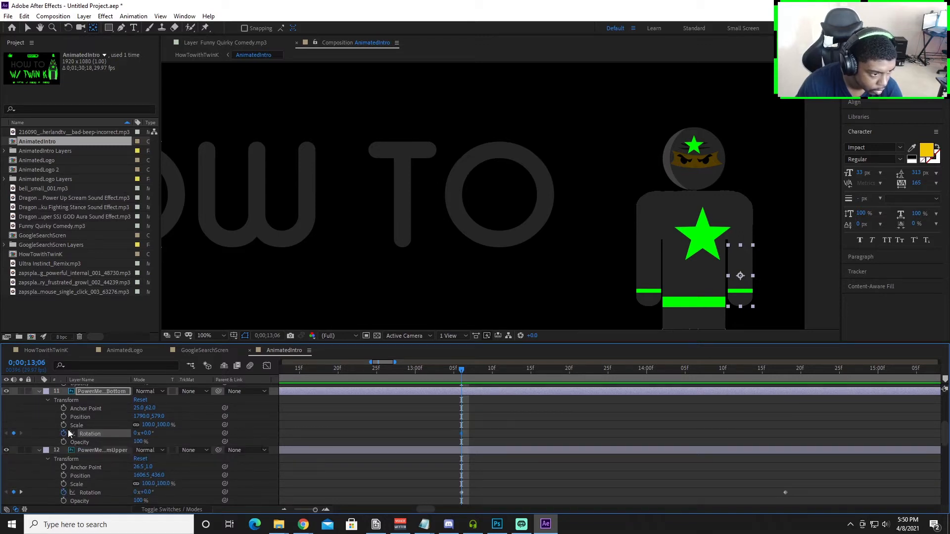
{"action": "left_click", "coordinate": [63, 416]}
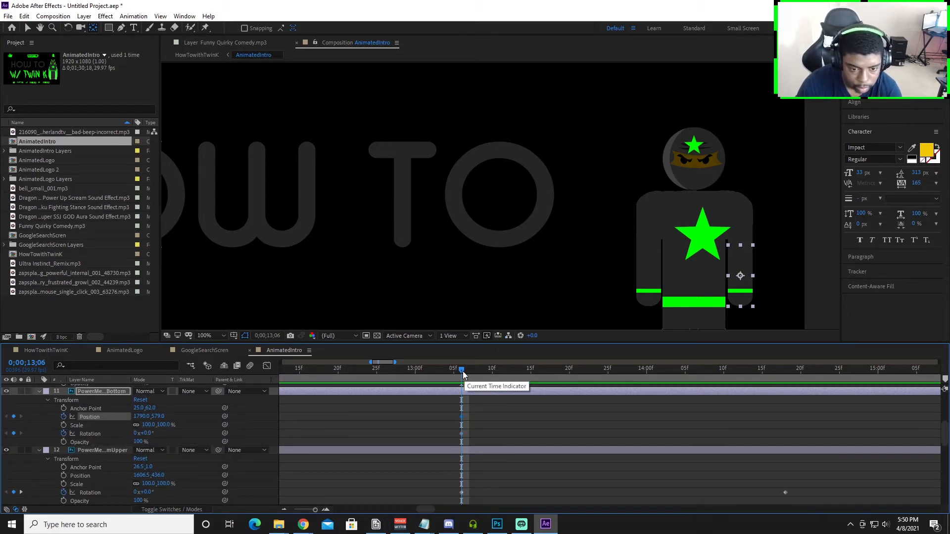
Step: At 0;00;14;18, move the left forearm up to the outer end of the raised upper arm, about position 1501, 460
{"action": "left_click_drag", "start_coordinate": [462, 370], "coordinate": [784, 404]}
{"action": "left_click_drag", "start_coordinate": [646, 280], "coordinate": [613, 237]}
{"action": "key", "text": "ctrl+z"}
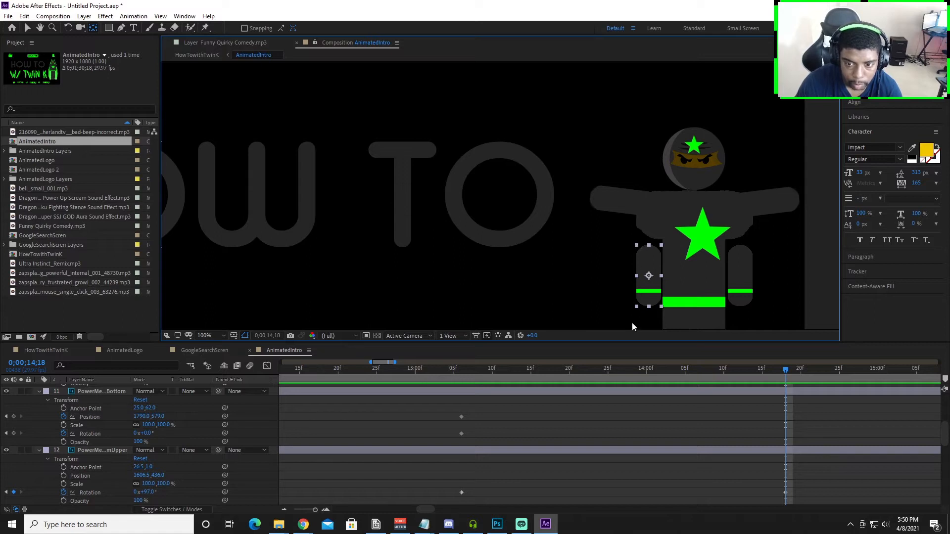
{"action": "left_click", "coordinate": [92, 27]}
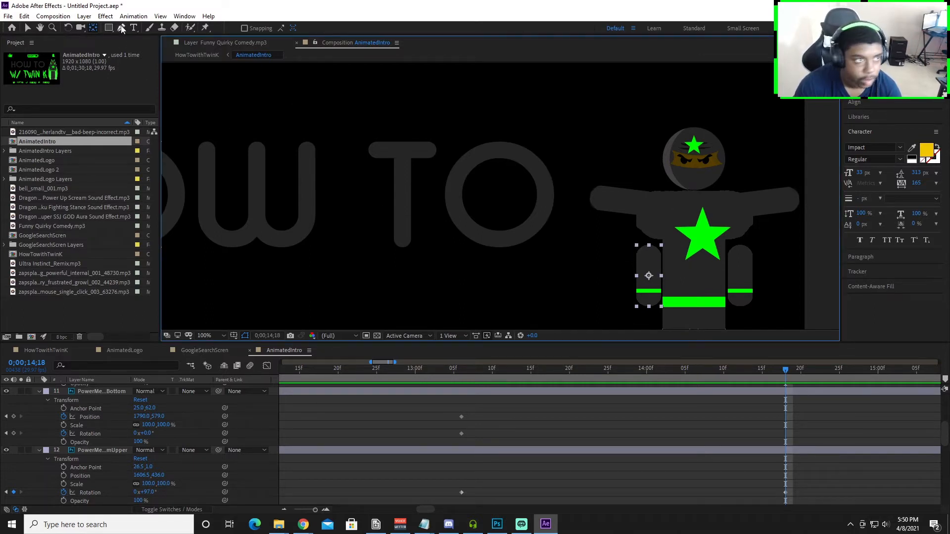
{"action": "left_click", "coordinate": [343, 255]}
{"action": "left_click", "coordinate": [29, 28]}
{"action": "left_click", "coordinate": [608, 245]}
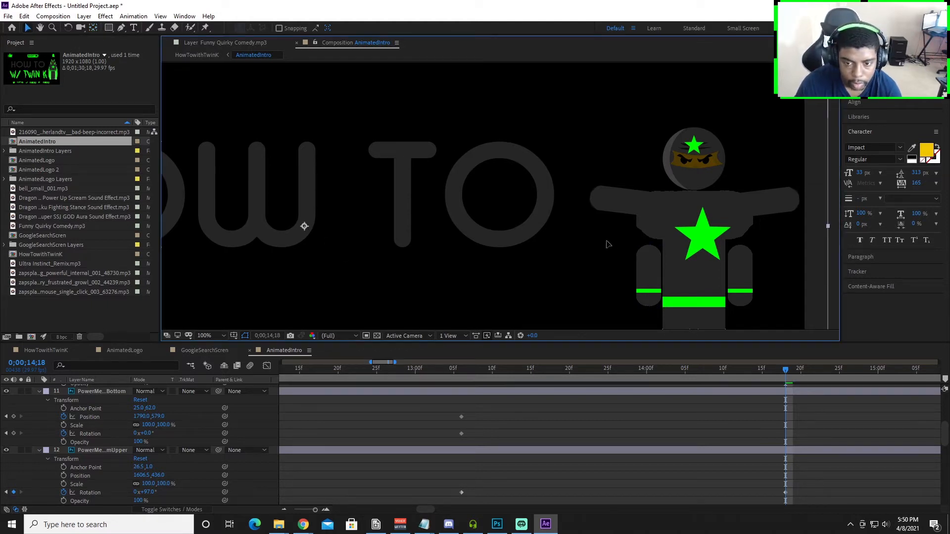
{"action": "left_click", "coordinate": [97, 451]}
{"action": "scroll", "coordinate": [96, 446], "scroll_direction": "up", "scroll_amount": 2}
{"action": "left_click", "coordinate": [110, 416]}
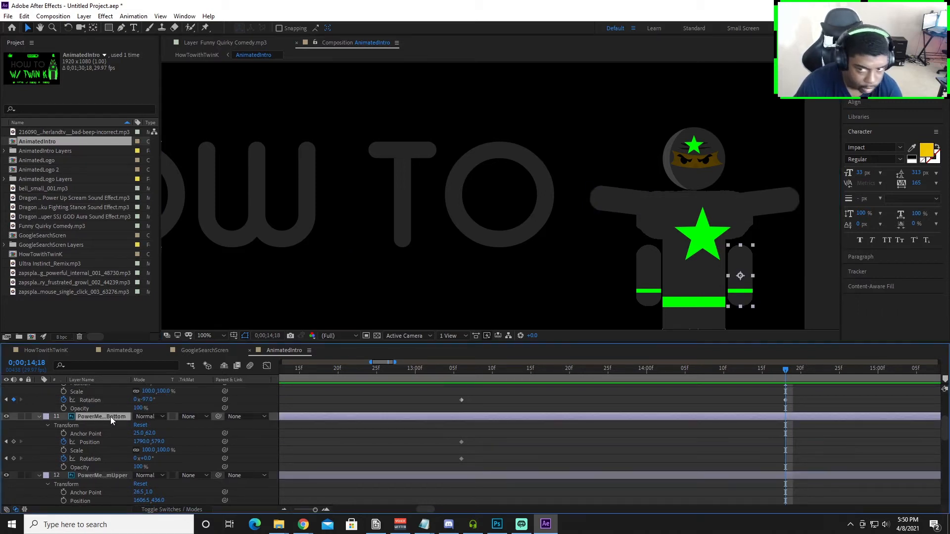
{"action": "left_click", "coordinate": [653, 286]}
{"action": "left_click_drag", "start_coordinate": [652, 263], "coordinate": [601, 206]}
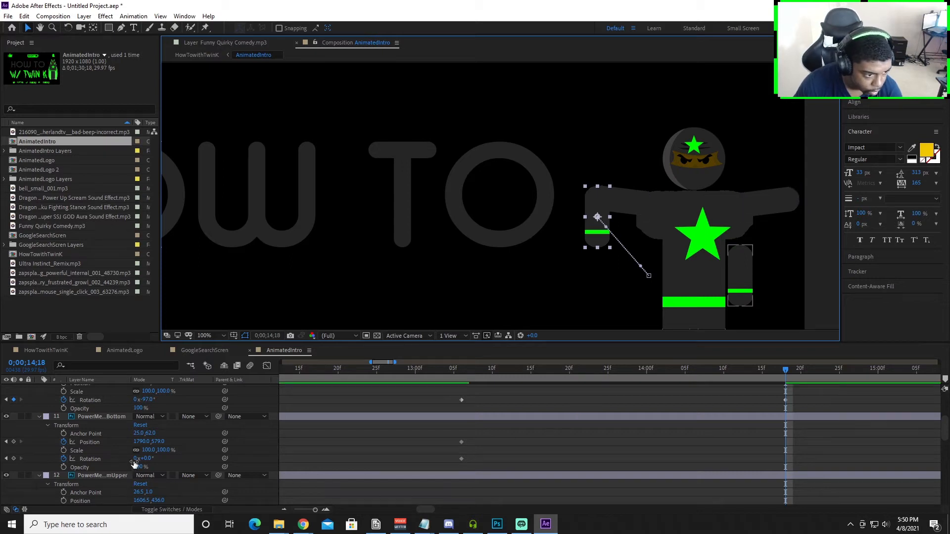
{"action": "left_click_drag", "start_coordinate": [144, 460], "coordinate": [159, 462]}
{"action": "key", "text": "ctrl+z"}
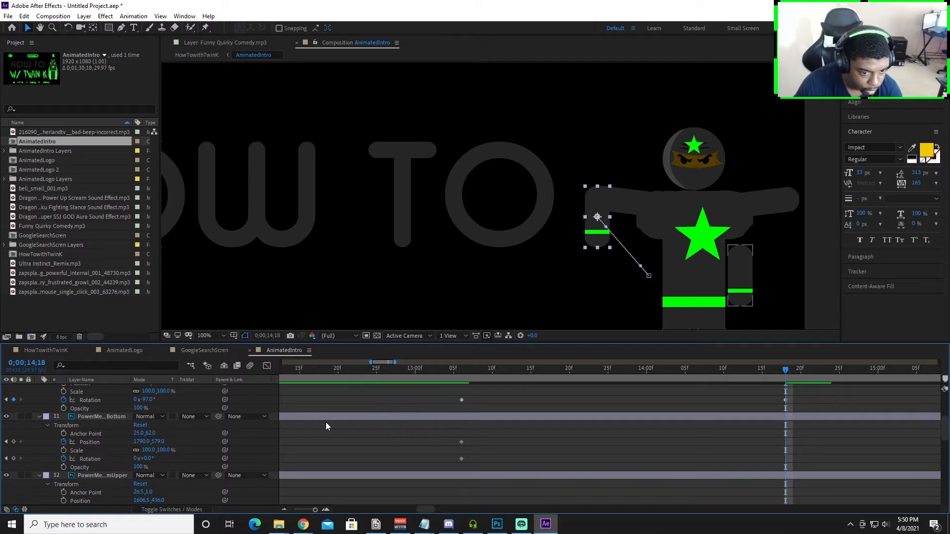
{"action": "scroll", "coordinate": [360, 417], "scroll_direction": "up", "scroll_amount": 1}
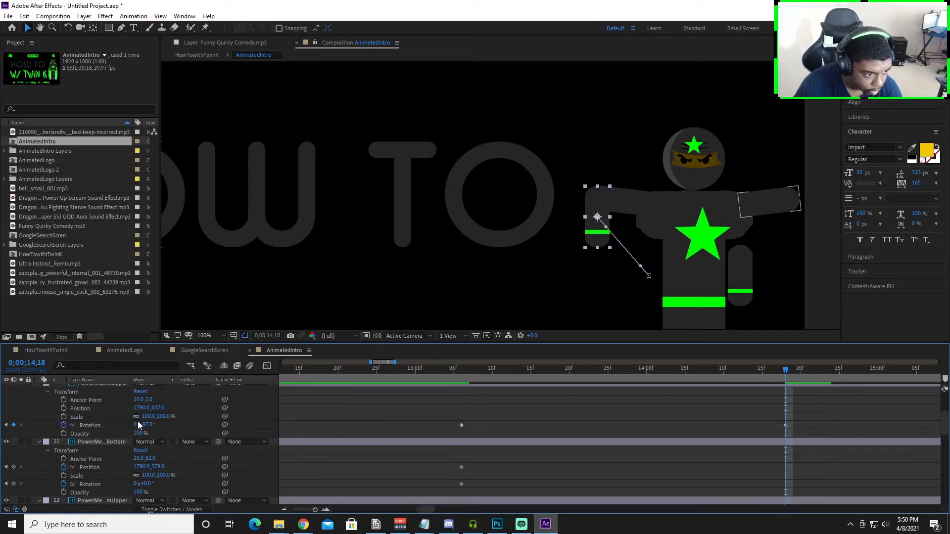
{"action": "scroll", "coordinate": [225, 451], "scroll_direction": "down", "scroll_amount": 2}
{"action": "scroll", "coordinate": [225, 452], "scroll_direction": "down", "scroll_amount": 3}
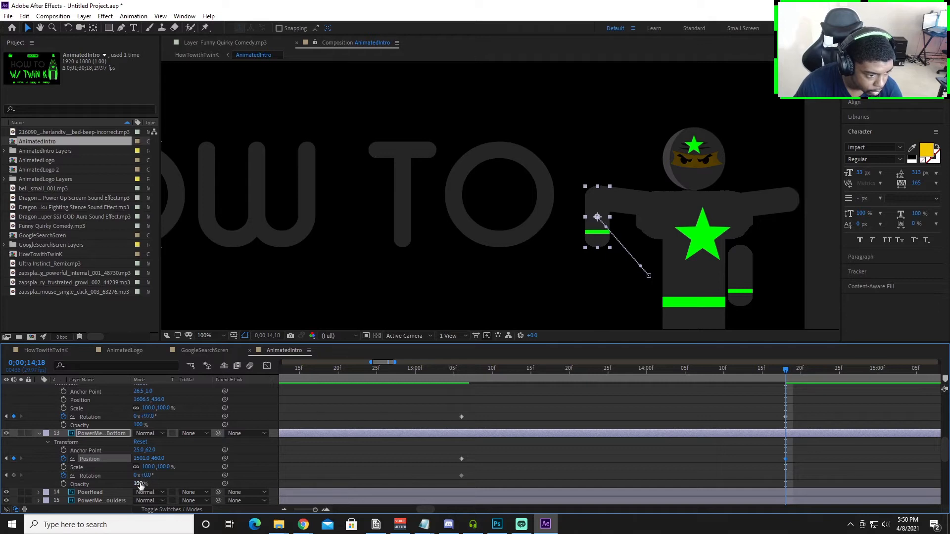
{"action": "left_click_drag", "start_coordinate": [144, 476], "coordinate": [222, 477]}
{"action": "key", "text": "ctrl+z"}
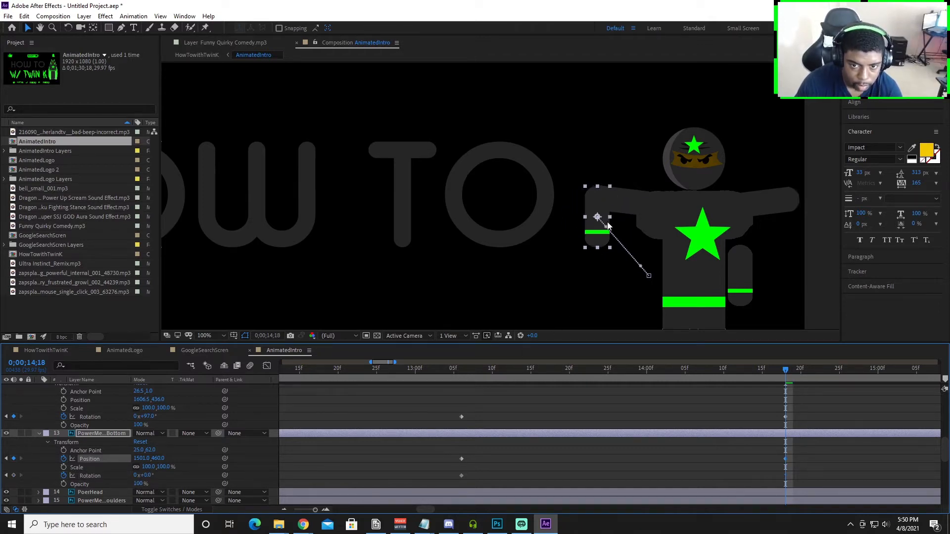
Step: Move the left forearm's anchor point to its upper end, about 28, 0, and set its rotation to 181°
{"action": "left_click", "coordinate": [93, 28]}
{"action": "left_click_drag", "start_coordinate": [597, 218], "coordinate": [599, 188]}
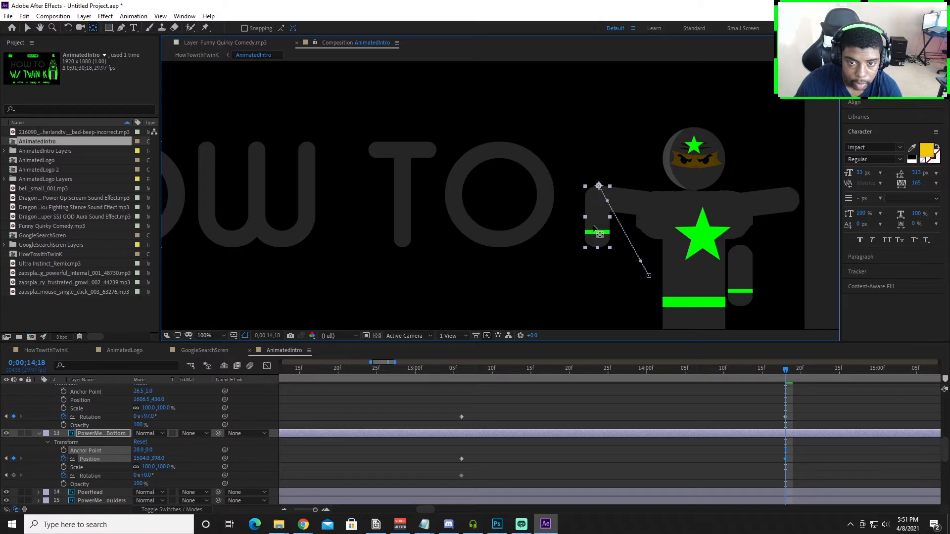
{"action": "left_click_drag", "start_coordinate": [151, 476], "coordinate": [240, 475]}
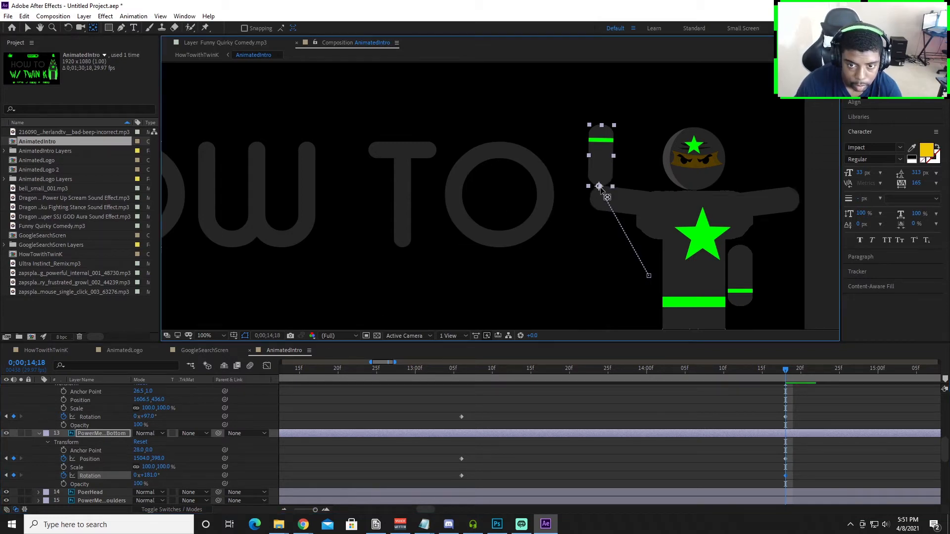
Step: Reposition the left forearm onto the elbow at 0;00;14;18, about 1506, 440, and again at 0;00;13;13
{"action": "key", "text": "v"}
{"action": "left_click_drag", "start_coordinate": [603, 164], "coordinate": [605, 184]}
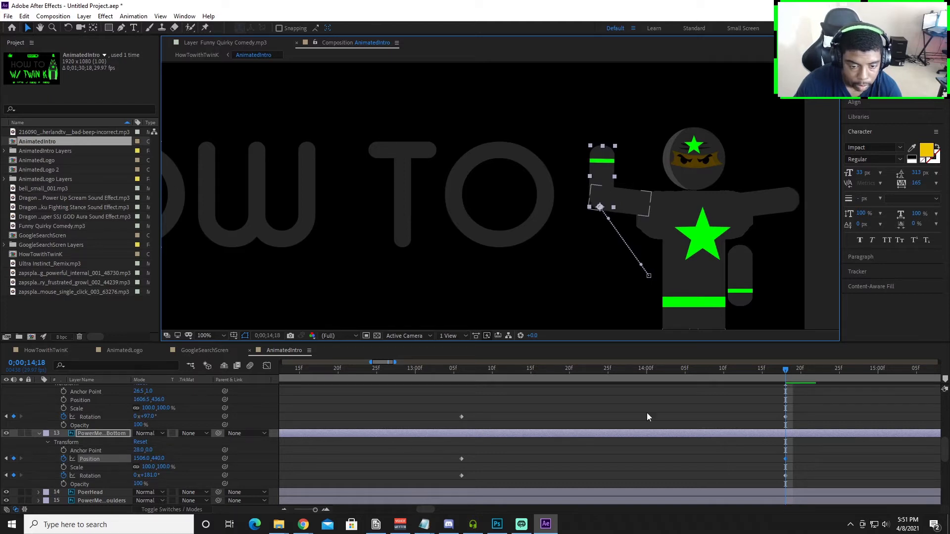
{"action": "left_click_drag", "start_coordinate": [783, 377], "coordinate": [518, 444]}
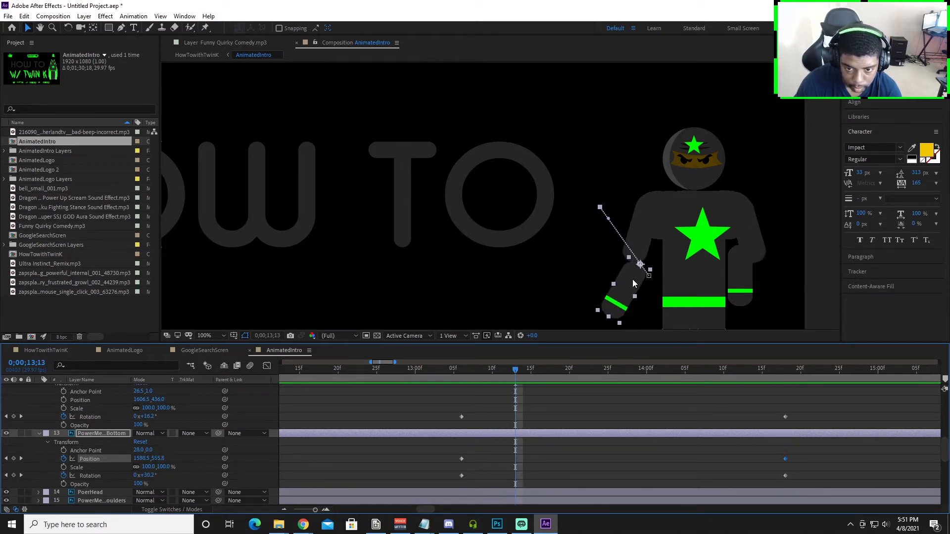
{"action": "left_click_drag", "start_coordinate": [632, 280], "coordinate": [629, 271]}
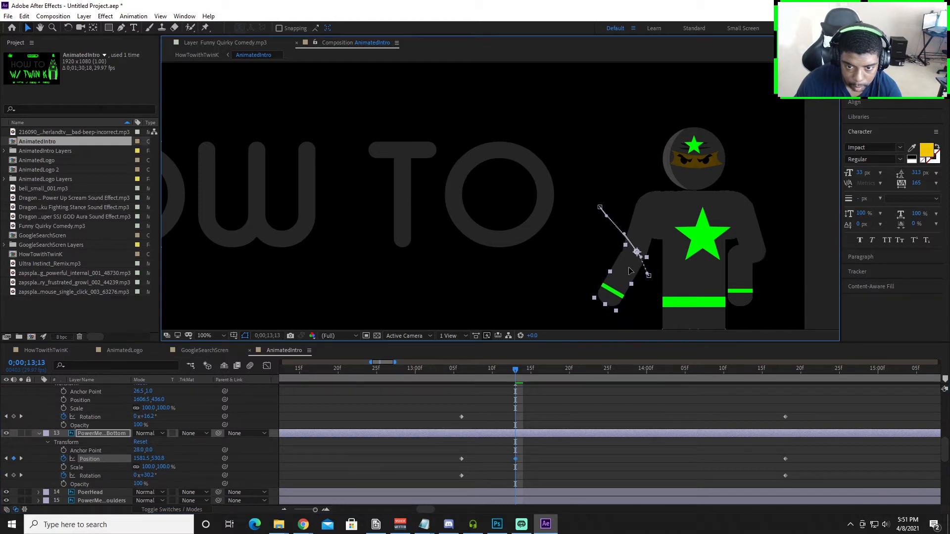
Step: Preview the arm motion and, at 0;00;13;01, move the left forearm up under its upper arm to about 1608, 515
{"action": "left_click_drag", "start_coordinate": [515, 371], "coordinate": [411, 384]}
{"action": "key", "text": "space"}
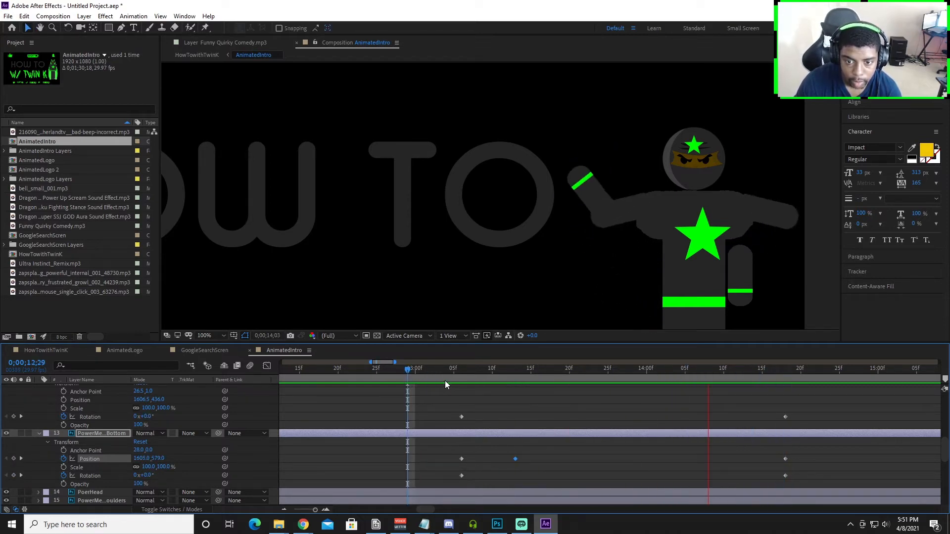
{"action": "left_click_drag", "start_coordinate": [714, 378], "coordinate": [422, 393]}
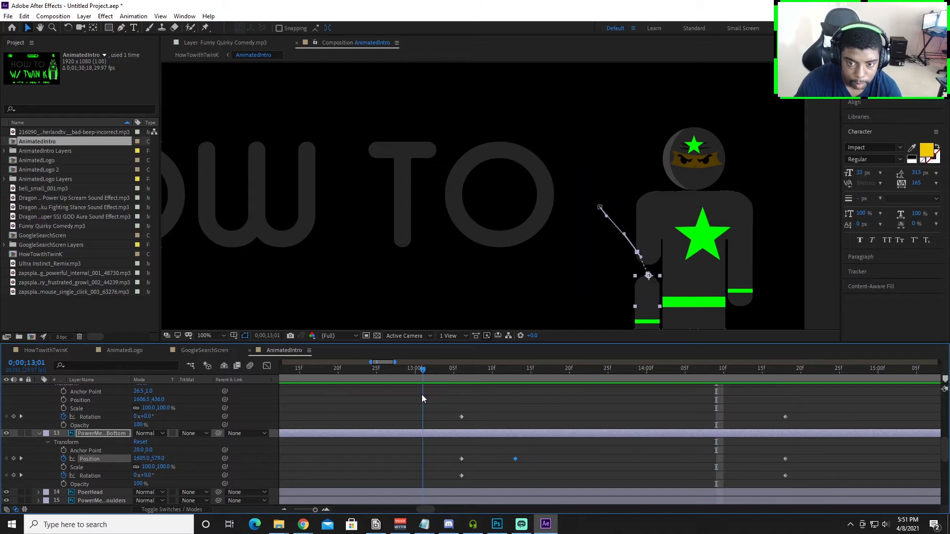
{"action": "left_click_drag", "start_coordinate": [645, 302], "coordinate": [647, 270]}
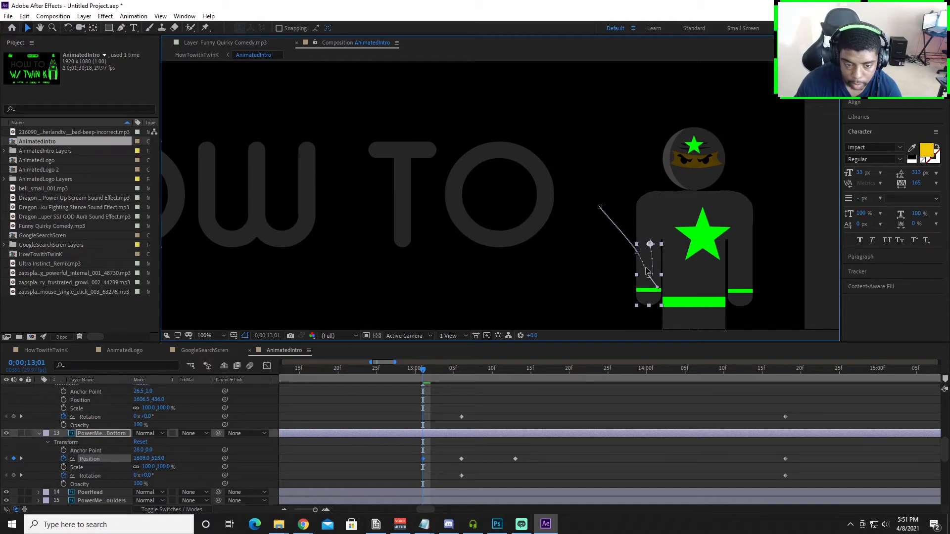
Step: Delete the left forearm's position keyframe at 0;00;13;06 and play back the arm motion
{"action": "left_click_drag", "start_coordinate": [423, 369], "coordinate": [422, 399]}
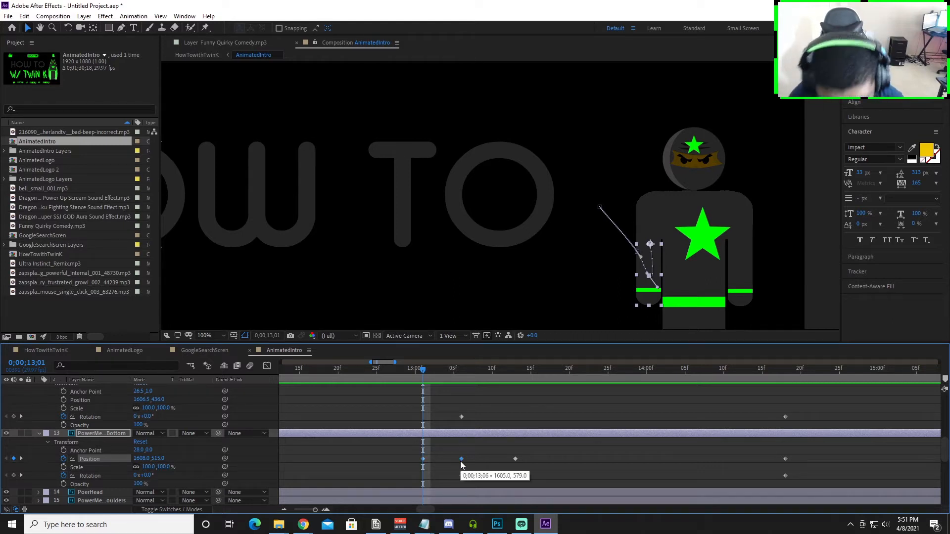
{"action": "key", "text": "Delete"}
{"action": "left_click_drag", "start_coordinate": [419, 369], "coordinate": [347, 442]}
{"action": "key", "text": "space"}
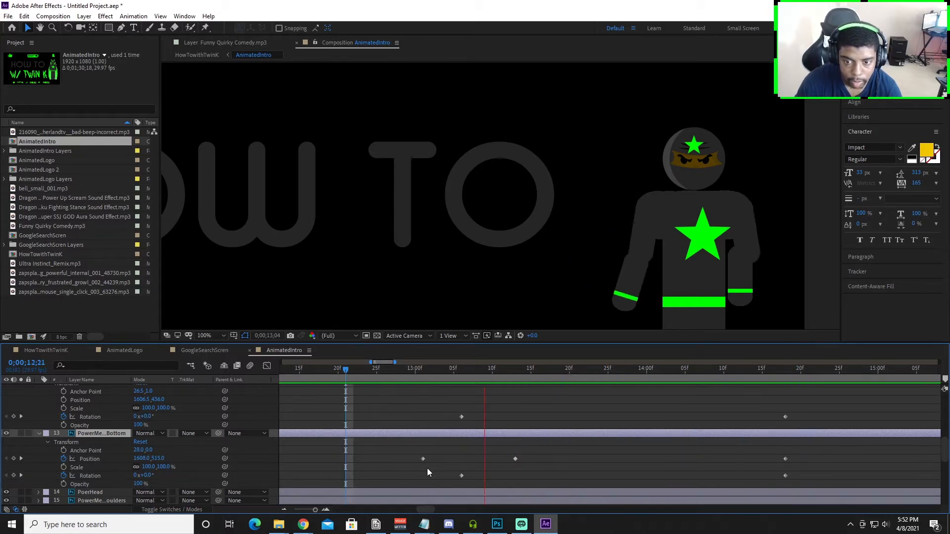
{"action": "key", "text": "space"}
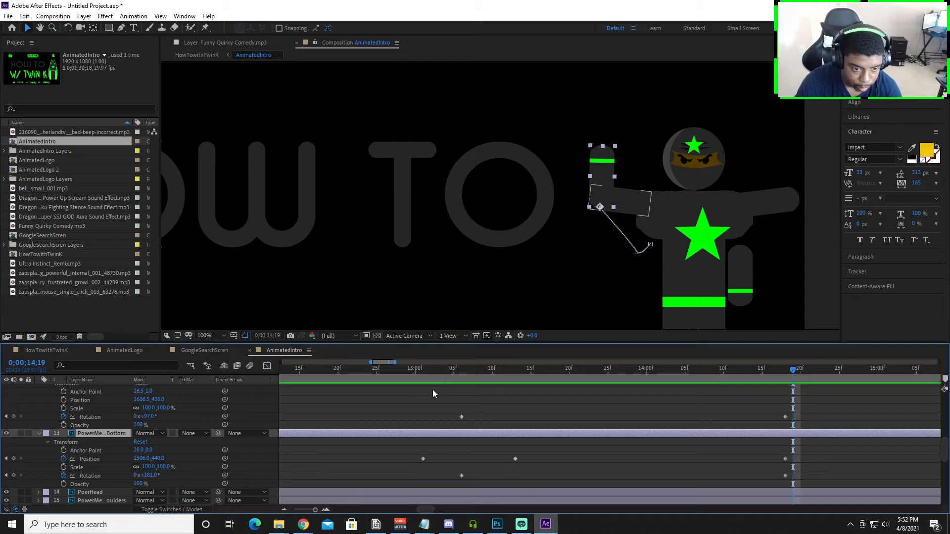
Step: Delete the left forearm's position keyframes at 0;00;13;01 and 0;00;13;13
{"action": "left_click_drag", "start_coordinate": [663, 387], "coordinate": [403, 419]}
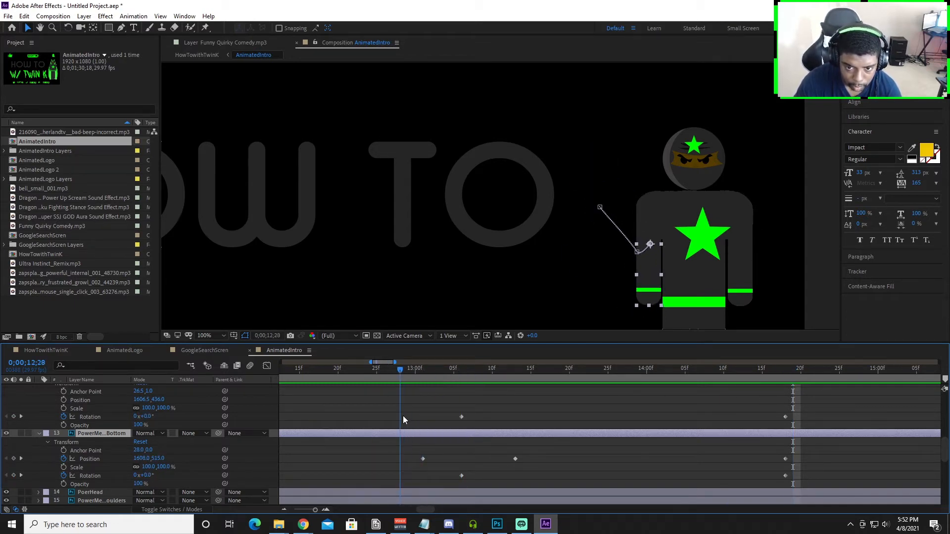
{"action": "left_click", "coordinate": [423, 459]}
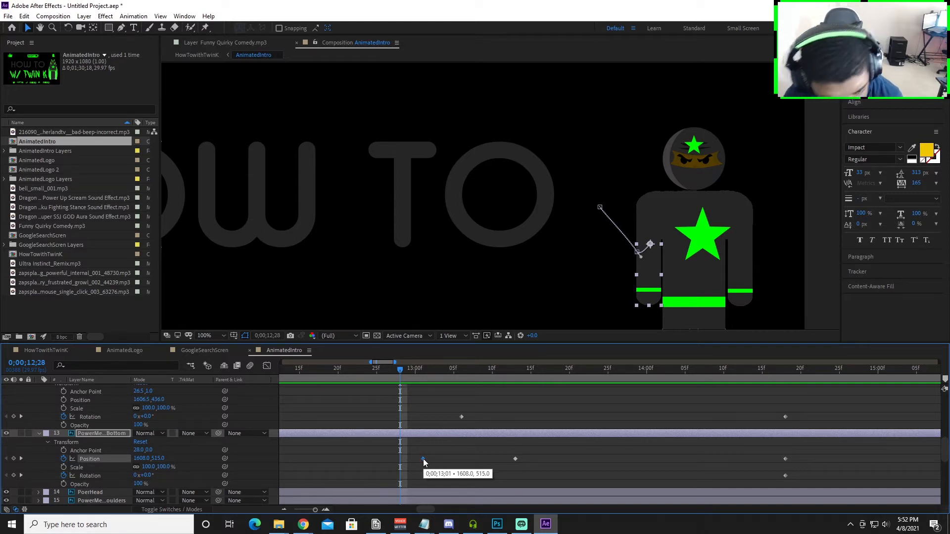
{"action": "key", "text": "Delete"}
{"action": "left_click", "coordinate": [516, 459]}
{"action": "key", "text": "Delete"}
Step: Delete the left forearm's position keyframe at 0;00;14;18 and place the forearm under its upper arm at about 1608, 515
{"action": "left_click_drag", "start_coordinate": [398, 370], "coordinate": [459, 436]}
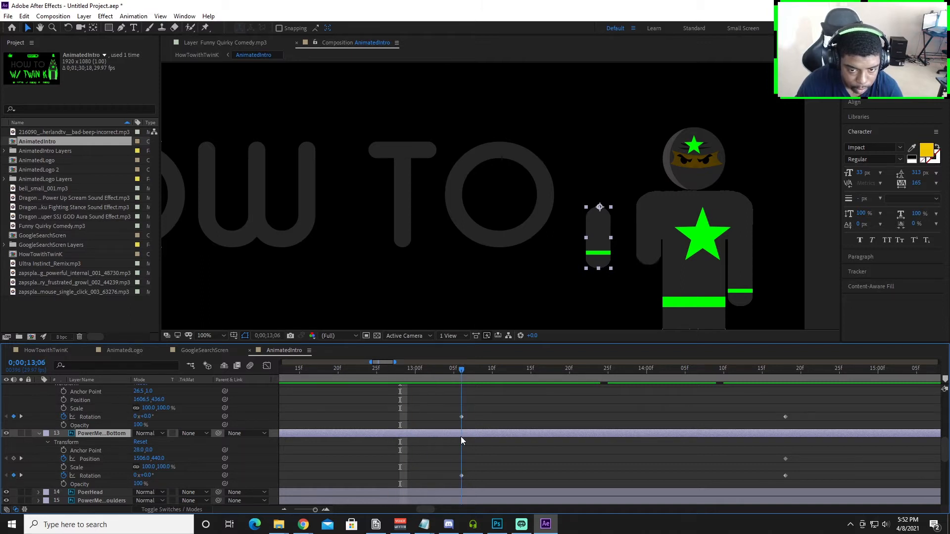
{"action": "key", "text": "Page_Down"}
{"action": "left_click", "coordinate": [786, 459]}
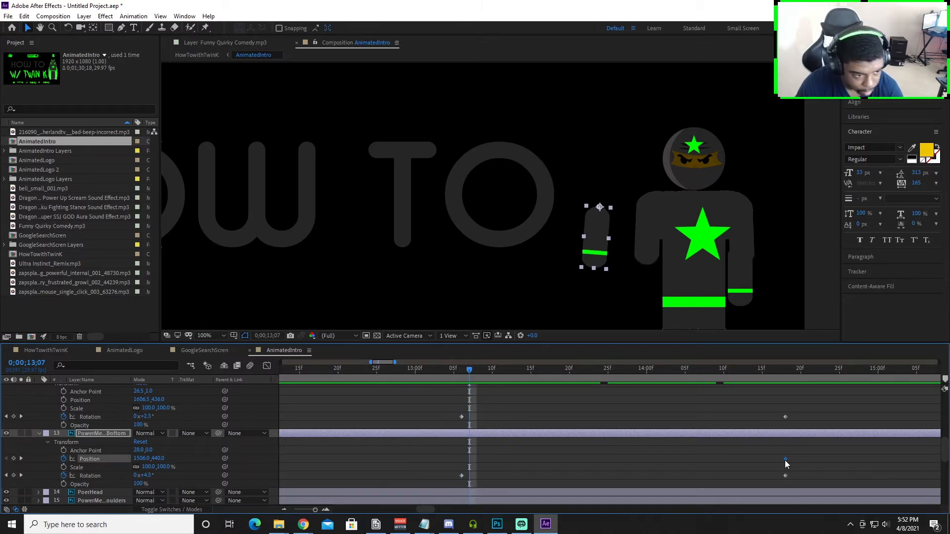
{"action": "key", "text": "Delete"}
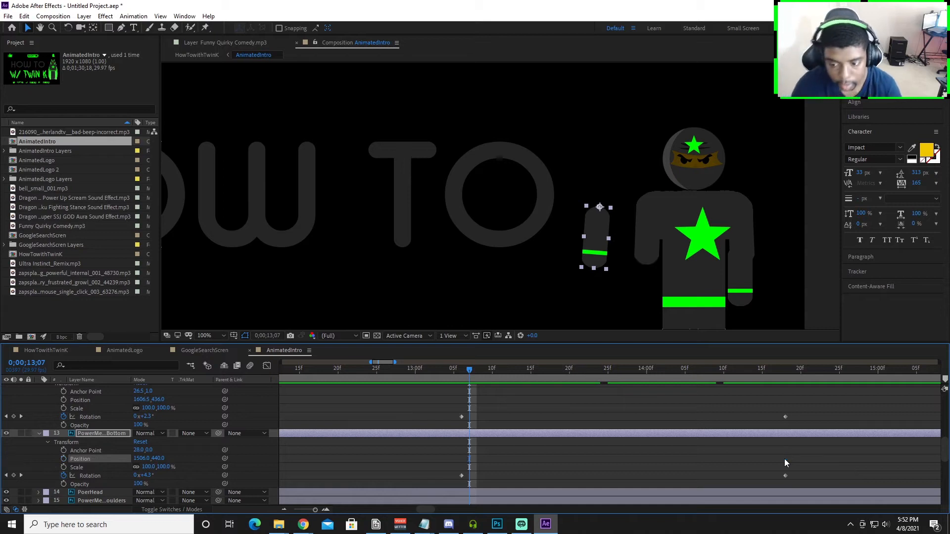
{"action": "left_click_drag", "start_coordinate": [461, 370], "coordinate": [349, 381]}
{"action": "left_click_drag", "start_coordinate": [598, 244], "coordinate": [649, 281]}
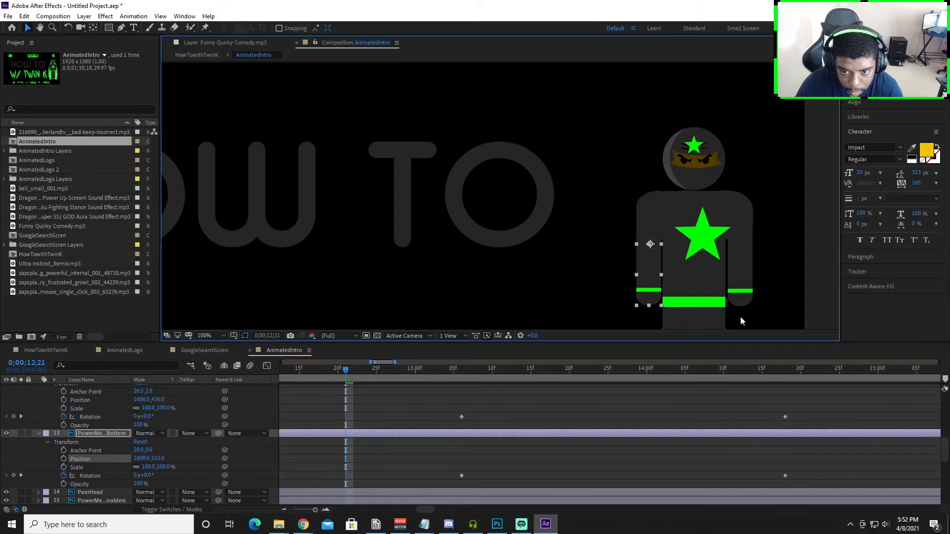
Step: Keyframe the left forearm's position at 0;00;13;06 and move it onto the raised elbow, about 1506, 440, at 0;00;14;18
{"action": "left_click_drag", "start_coordinate": [347, 372], "coordinate": [463, 389]}
{"action": "left_click", "coordinate": [64, 458]}
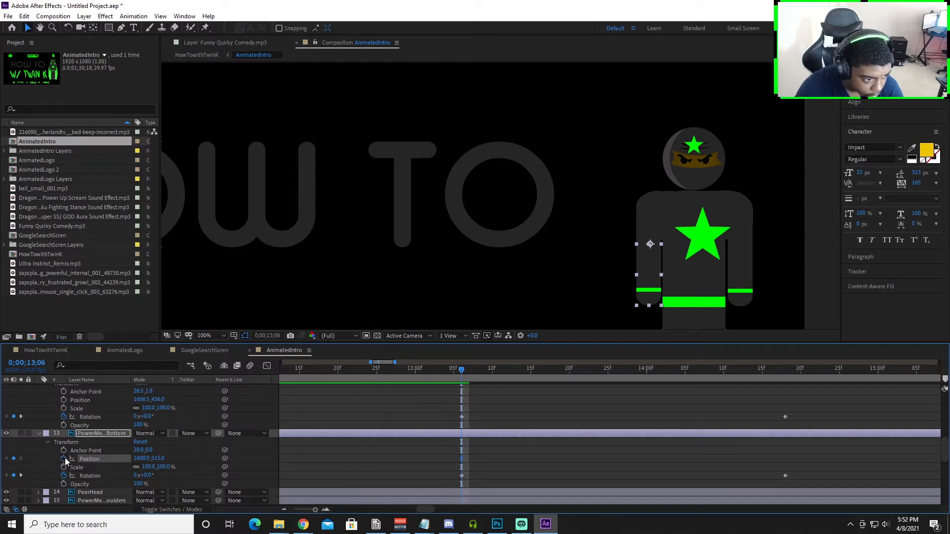
{"action": "left_click_drag", "start_coordinate": [460, 370], "coordinate": [787, 390]}
{"action": "left_click_drag", "start_coordinate": [650, 232], "coordinate": [602, 188]}
{"action": "scroll", "coordinate": [616, 193], "scroll_direction": "up", "scroll_amount": 1}
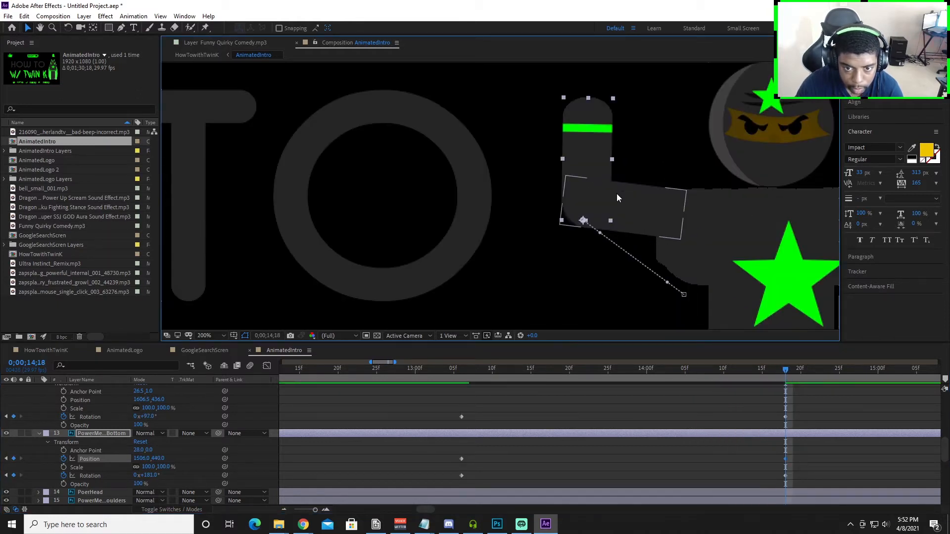
Step: Realign the left forearm with its elbow at about 1579, 517 at 0;00;13;16 and about 1548, 508 at 0;00;13;27
{"action": "left_click_drag", "start_coordinate": [741, 372], "coordinate": [517, 391]}
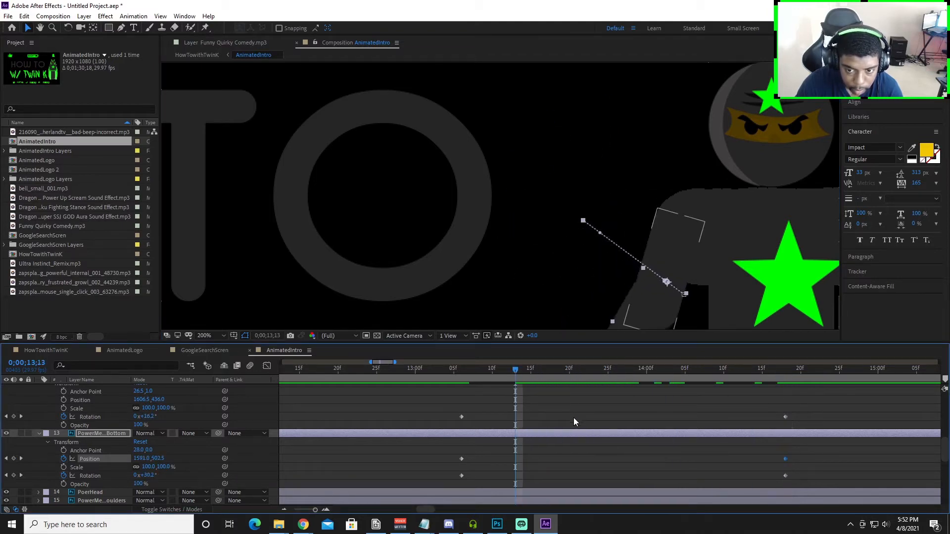
{"action": "scroll", "coordinate": [573, 417], "scroll_direction": "down", "scroll_amount": 2}
{"action": "scroll", "coordinate": [700, 283], "scroll_direction": "down", "scroll_amount": 1}
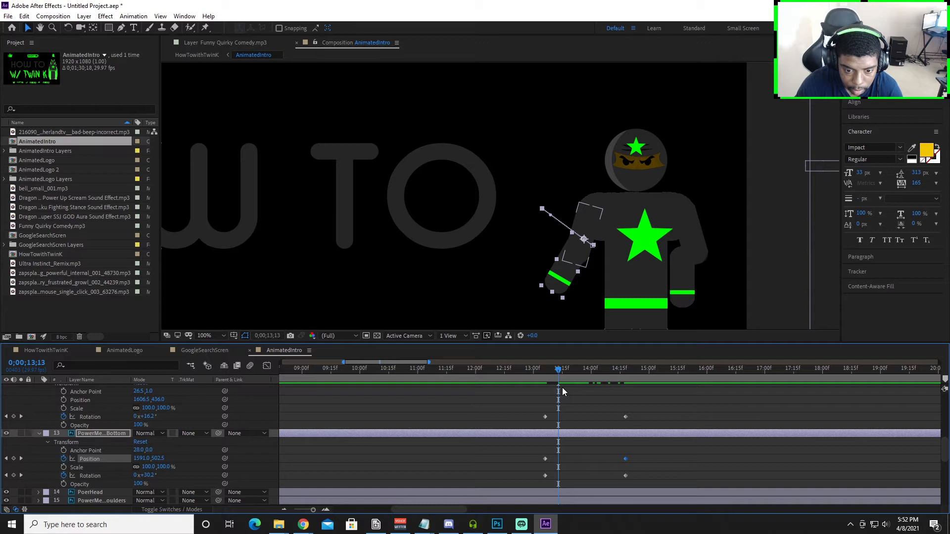
{"action": "left_click_drag", "start_coordinate": [559, 374], "coordinate": [565, 375]}
{"action": "left_click_drag", "start_coordinate": [569, 252], "coordinate": [564, 266]}
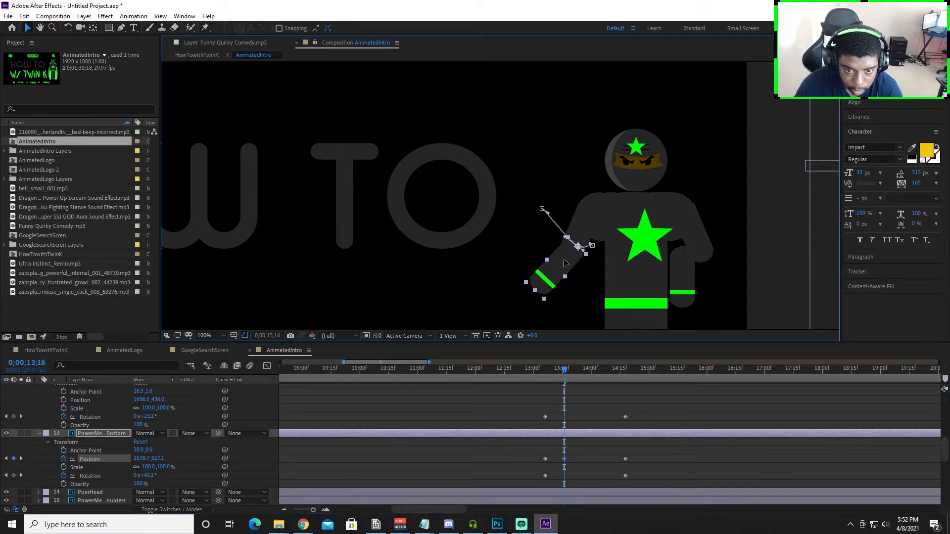
{"action": "left_click_drag", "start_coordinate": [564, 370], "coordinate": [585, 375]}
{"action": "left_click_drag", "start_coordinate": [547, 240], "coordinate": [544, 246]}
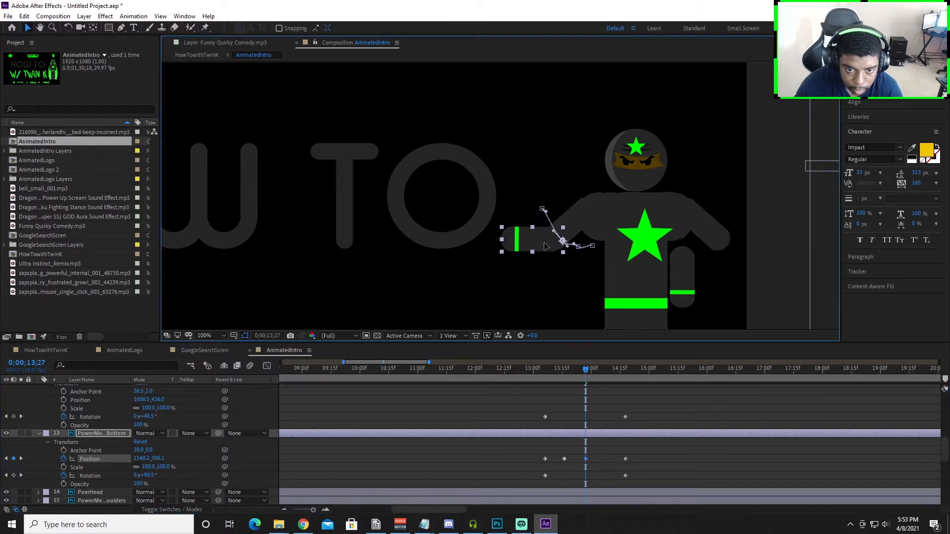
Step: Realign the left forearm with its elbow at 0;00;14;07, about 1528, 483, and at 0;00;14;13
{"action": "left_click", "coordinate": [599, 370]}
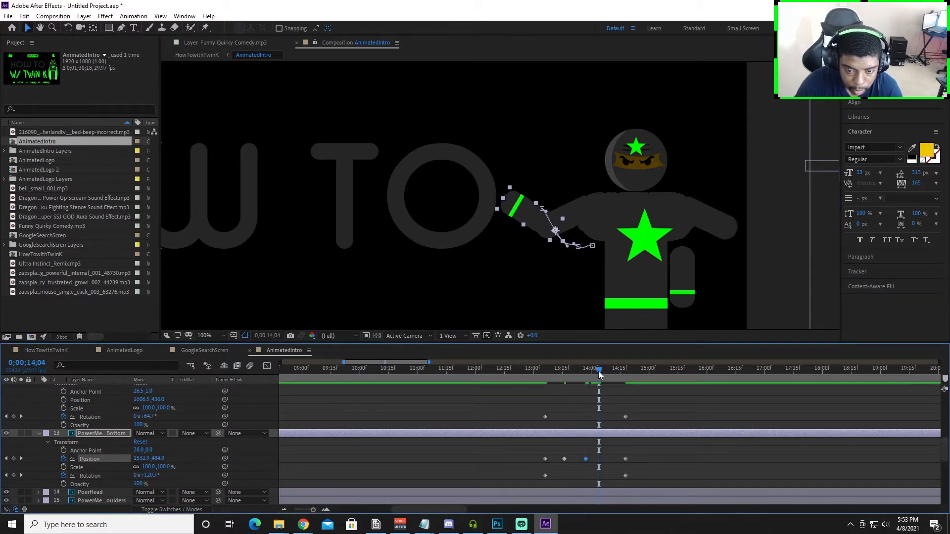
{"action": "left_click_drag", "start_coordinate": [599, 374], "coordinate": [604, 371]}
{"action": "left_click_drag", "start_coordinate": [540, 218], "coordinate": [539, 224]}
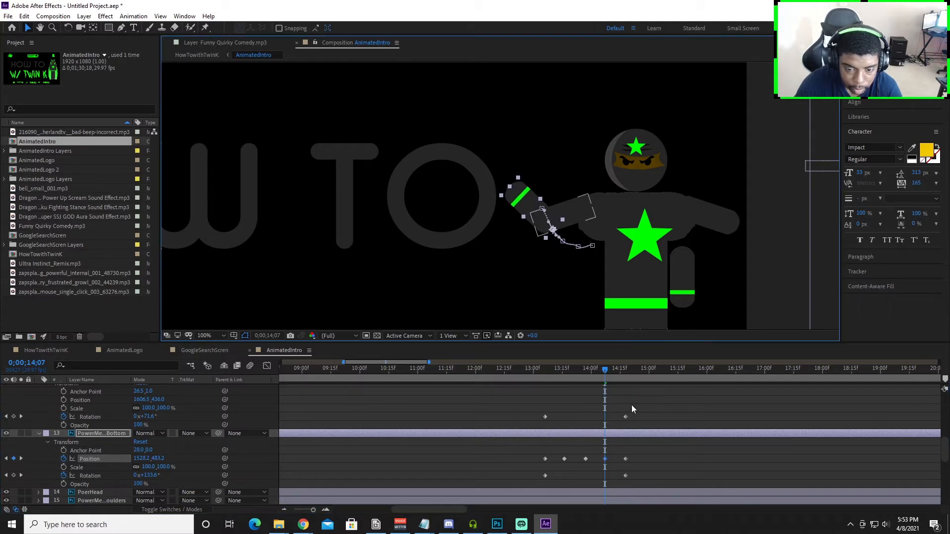
{"action": "mouse_move", "coordinate": [605, 373]}
{"action": "left_mouse_down"}
{"action": "mouse_move", "coordinate": [625, 377]}
{"action": "mouse_move", "coordinate": [616, 372]}
{"action": "left_mouse_up"}
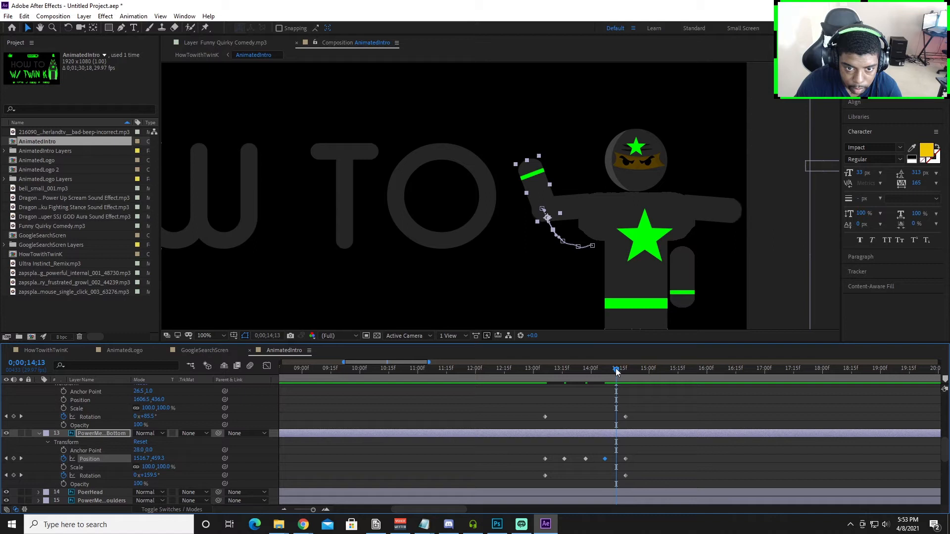
{"action": "left_click_drag", "start_coordinate": [538, 195], "coordinate": [535, 197]}
Step: Play back the left arm's motion from 0;00;12;19 and scrub through it to check the elbow joint
{"action": "left_click_drag", "start_coordinate": [615, 376], "coordinate": [514, 403]}
{"action": "key", "text": "space"}
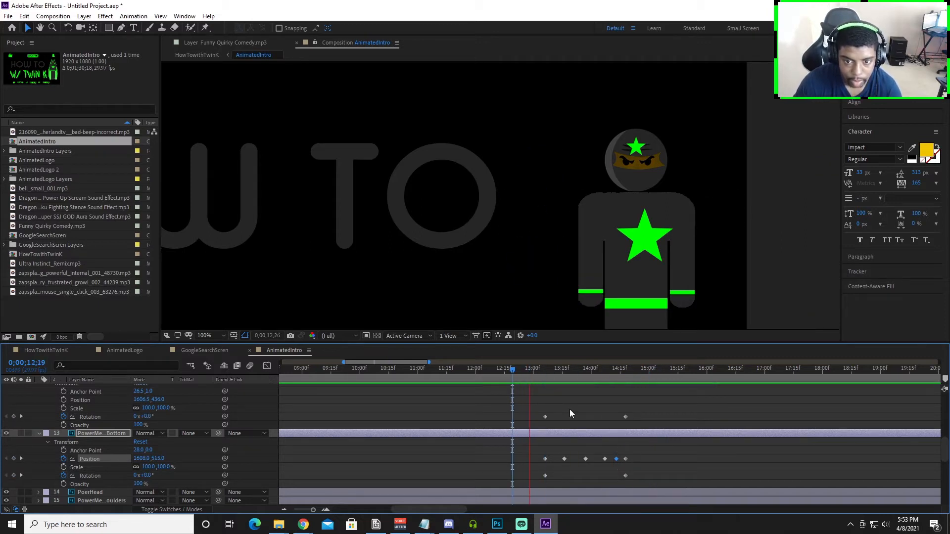
{"action": "key", "text": "space"}
{"action": "left_click_drag", "start_coordinate": [660, 376], "coordinate": [588, 373]}
Step: Add a scale keyframe to the PowerChest layer at 0;00;13;06
{"action": "left_click", "coordinate": [596, 236]}
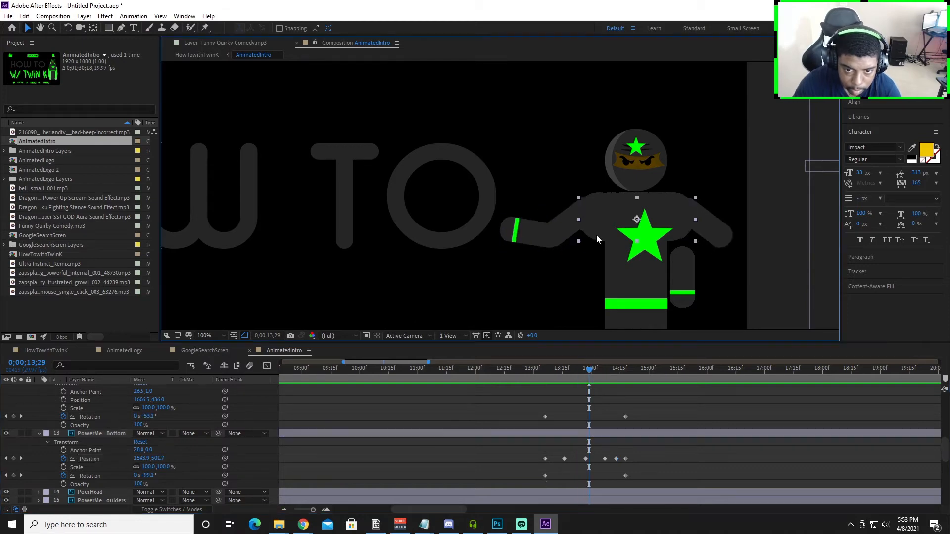
{"action": "left_click_drag", "start_coordinate": [588, 368], "coordinate": [546, 378]}
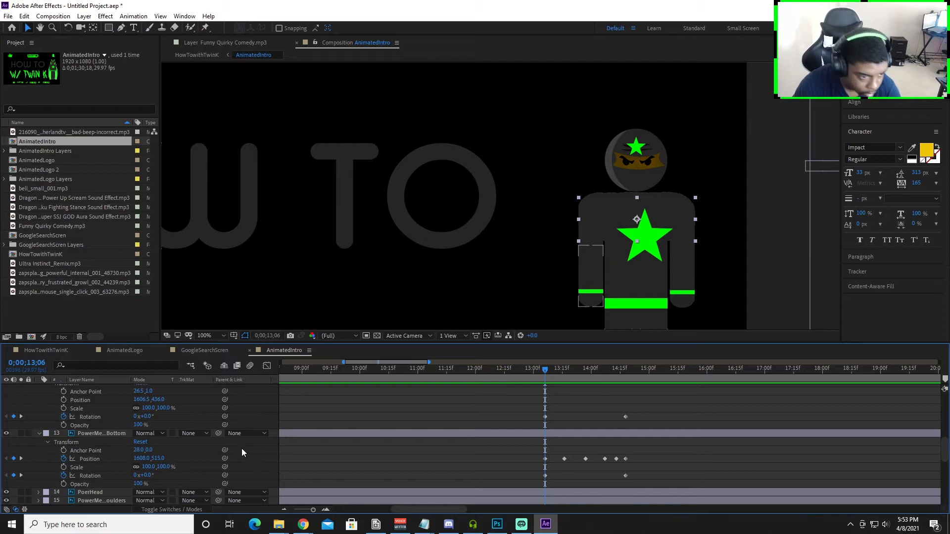
{"action": "scroll", "coordinate": [242, 449], "scroll_direction": "down", "scroll_amount": 3}
{"action": "scroll", "coordinate": [242, 448], "scroll_direction": "up", "scroll_amount": 3}
{"action": "scroll", "coordinate": [242, 449], "scroll_direction": "down", "scroll_amount": 2}
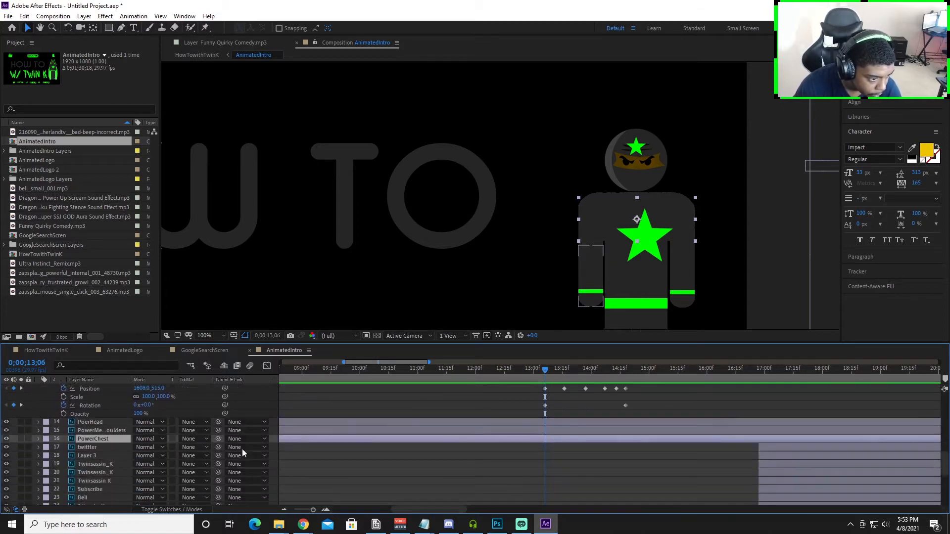
{"action": "left_click", "coordinate": [38, 439]}
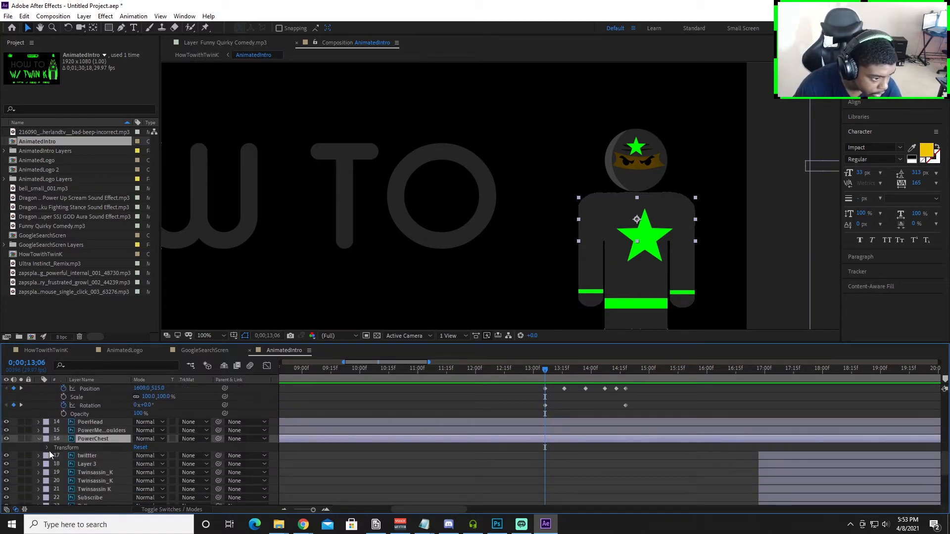
{"action": "left_click", "coordinate": [48, 448]}
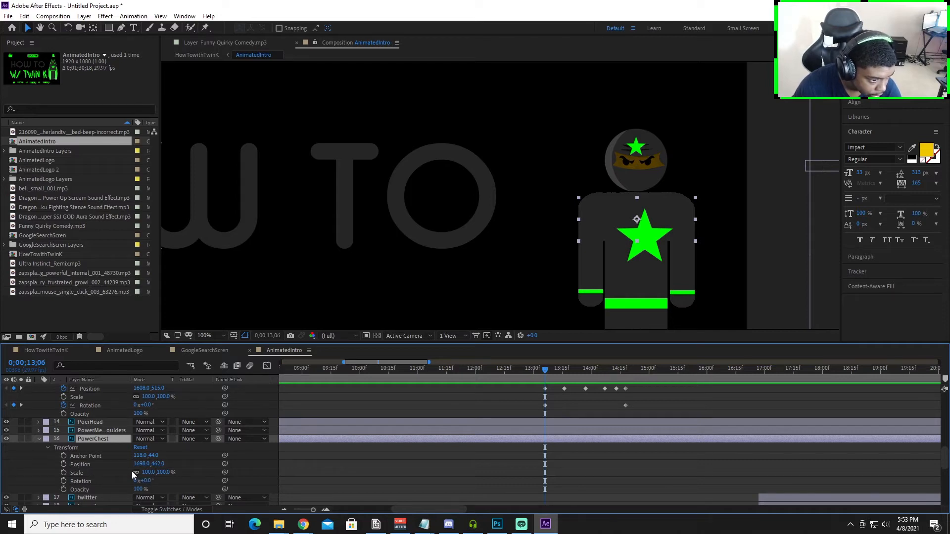
{"action": "left_click", "coordinate": [65, 471]}
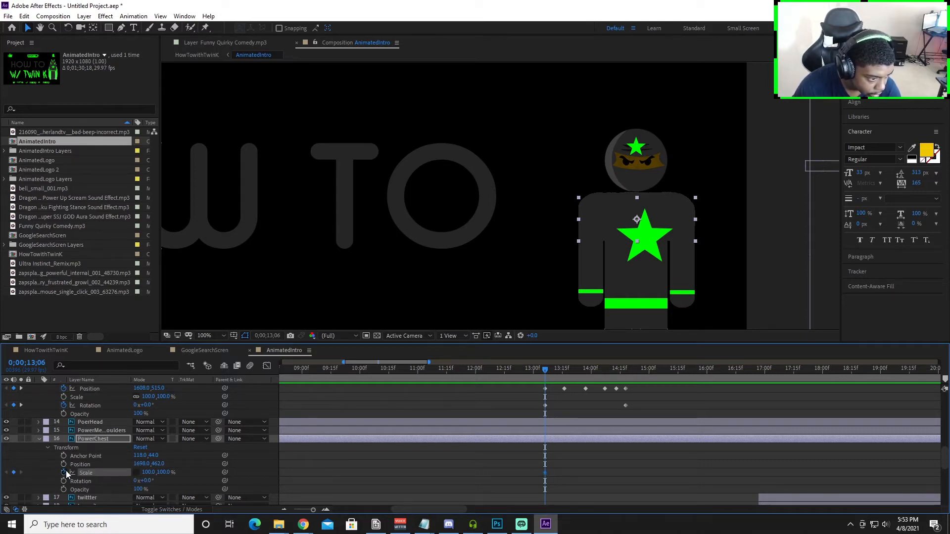
Step: Squash the PowerChest layer vertically to about 34.1% at 0;00;14;18, keeping its width at 100%
{"action": "left_click_drag", "start_coordinate": [542, 371], "coordinate": [628, 375]}
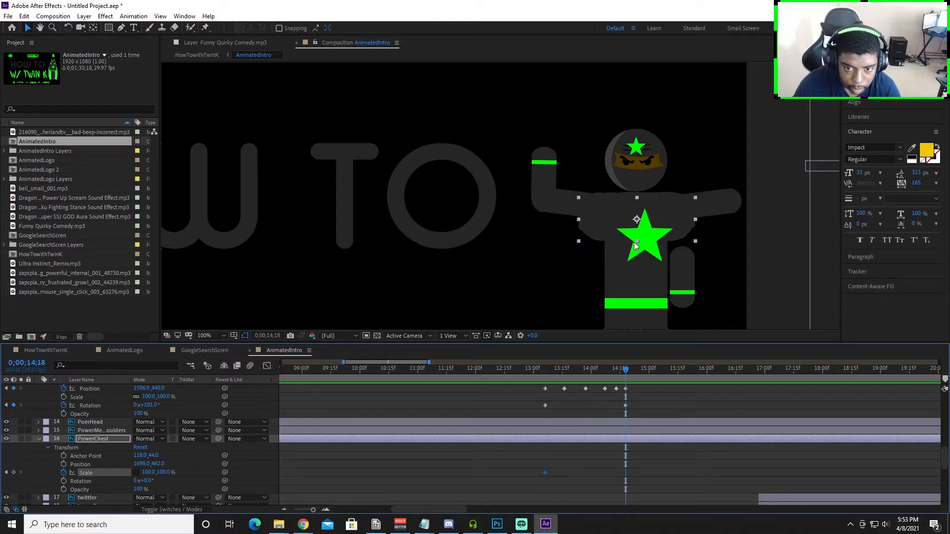
{"action": "left_click_drag", "start_coordinate": [636, 241], "coordinate": [636, 235]}
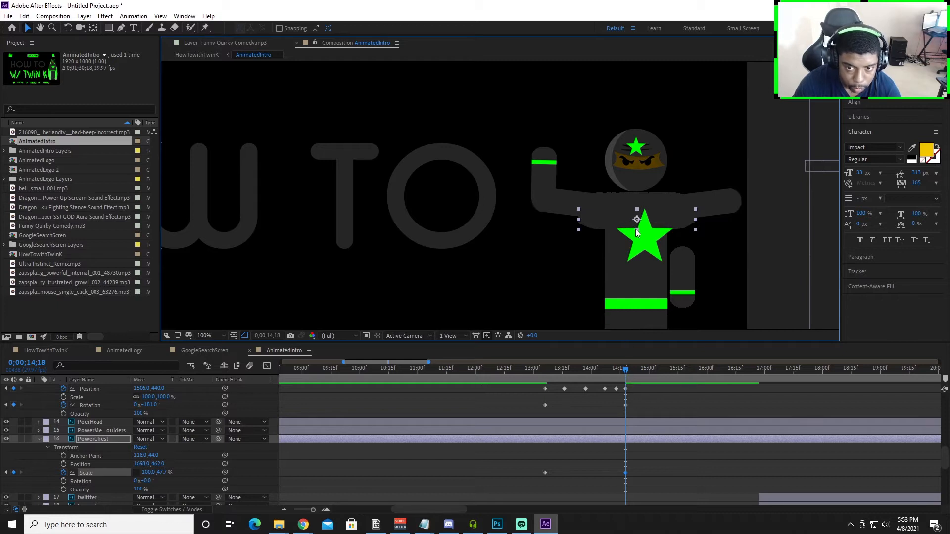
{"action": "left_click_drag", "start_coordinate": [638, 230], "coordinate": [639, 227]}
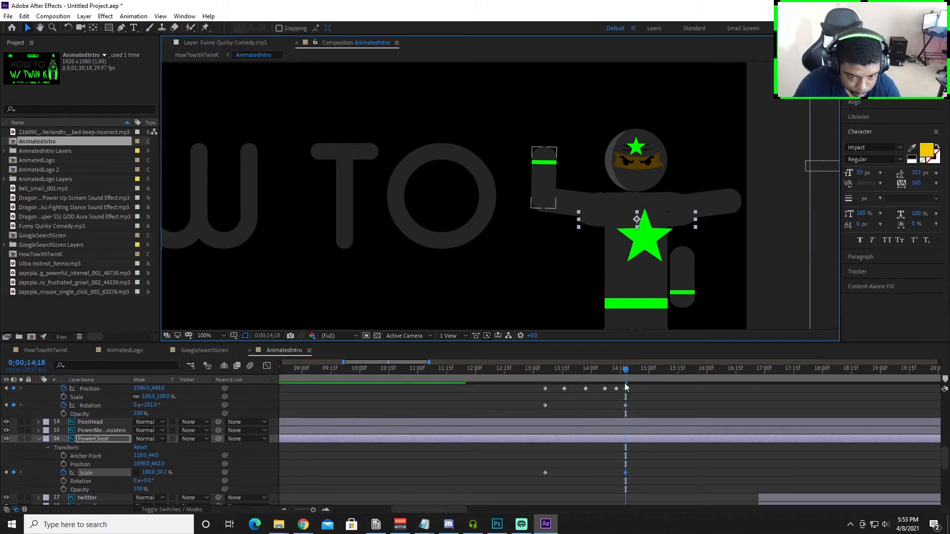
Step: Keyframe PowerChest's position at 0;00;13;06 and nudge it up to about 1697, 458 at 0;00;14;18
{"action": "left_click_drag", "start_coordinate": [626, 371], "coordinate": [545, 371]}
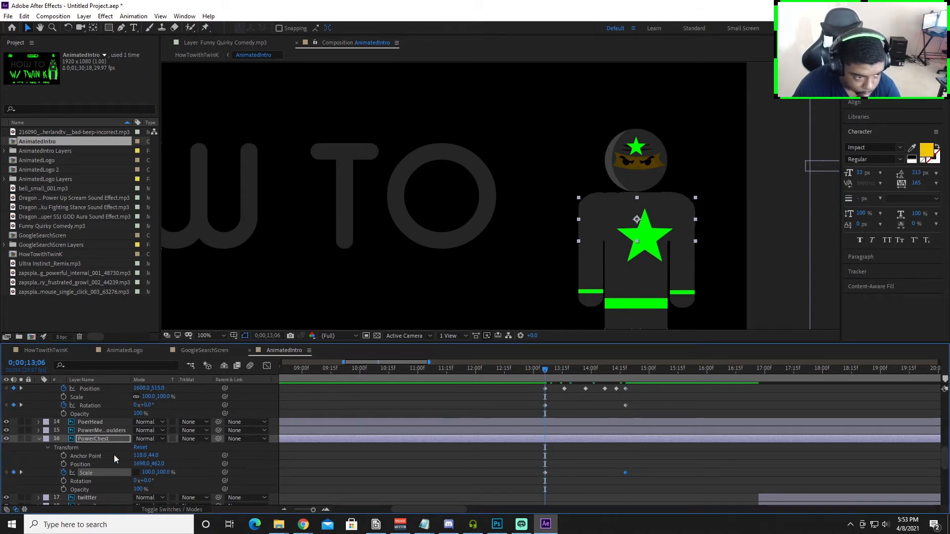
{"action": "left_click", "coordinate": [63, 465]}
{"action": "left_click_drag", "start_coordinate": [543, 369], "coordinate": [626, 376]}
{"action": "left_click_drag", "start_coordinate": [595, 222], "coordinate": [594, 220]}
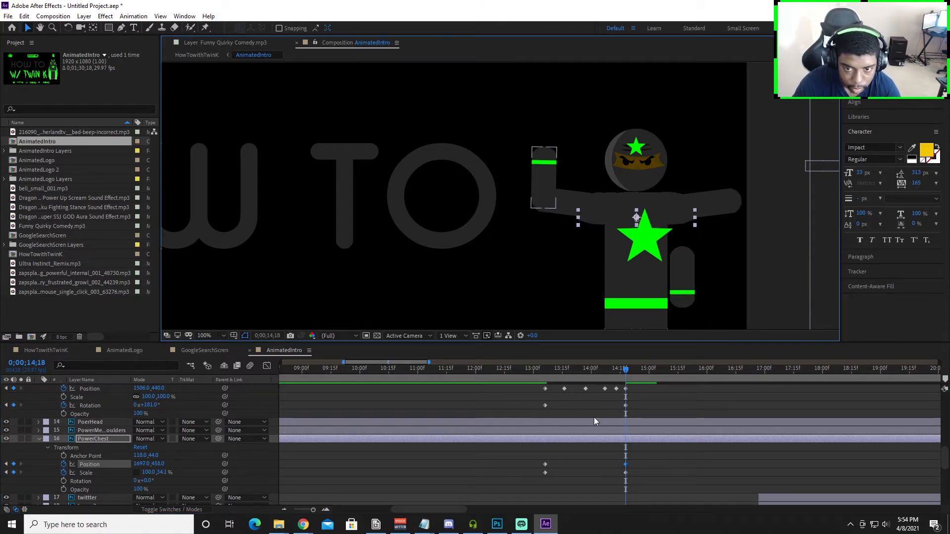
Step: Select the right forearm layer at its 0;00;13;06 keyframes
{"action": "scroll", "coordinate": [594, 418], "scroll_direction": "up", "scroll_amount": 5}
{"action": "left_click_drag", "start_coordinate": [625, 369], "coordinate": [543, 373]}
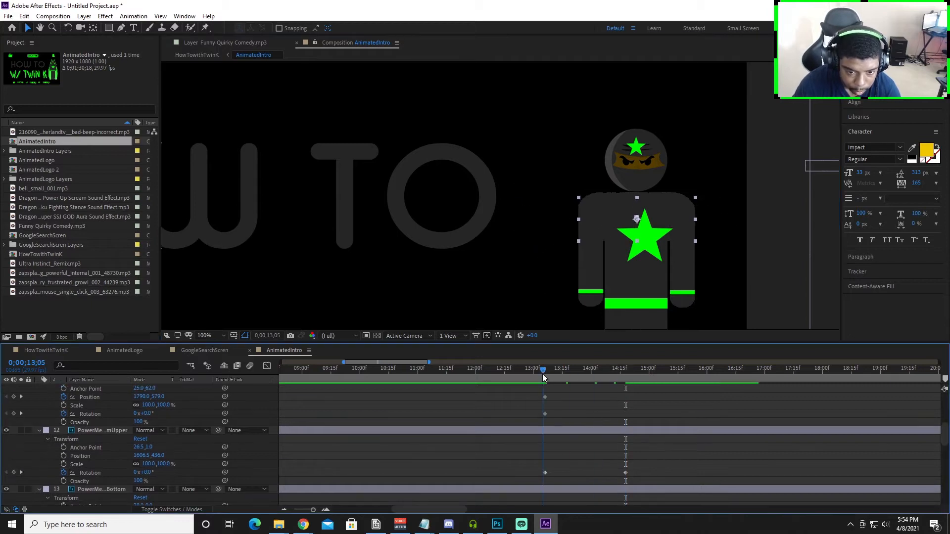
{"action": "scroll", "coordinate": [565, 422], "scroll_direction": "up", "scroll_amount": 2}
{"action": "left_click", "coordinate": [678, 295]}
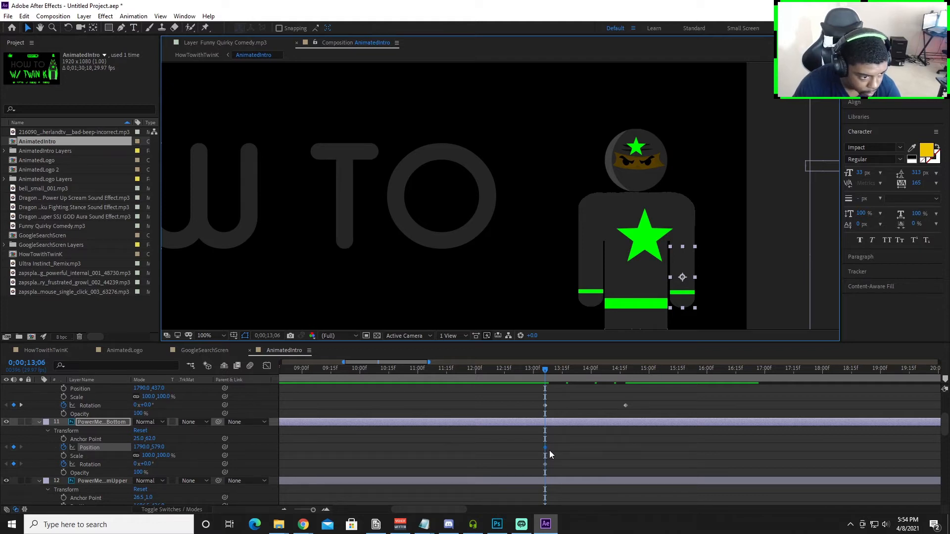
Step: Try to move the right forearm's anchor point to its upper end at 0;00;14;18, and undo the attempts
{"action": "left_click_drag", "start_coordinate": [546, 371], "coordinate": [626, 382]}
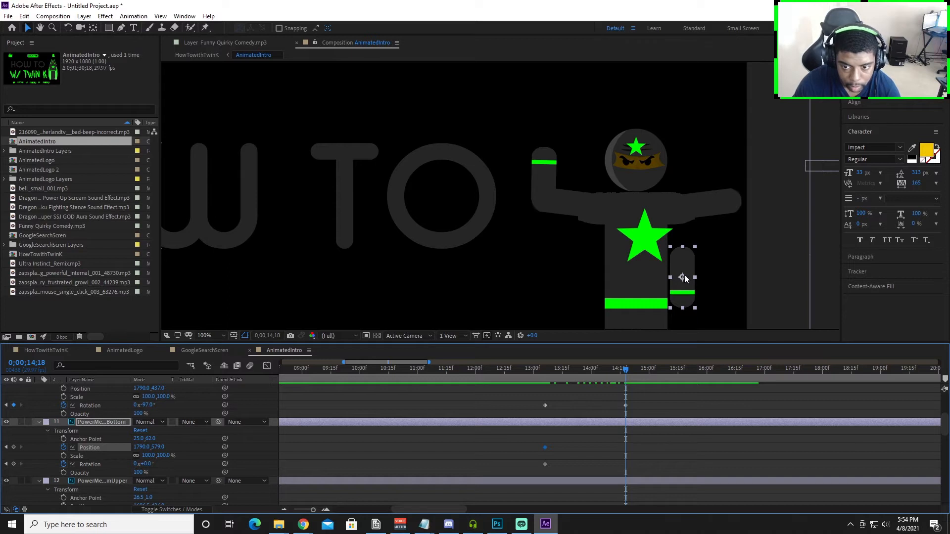
{"action": "left_click", "coordinate": [93, 28]}
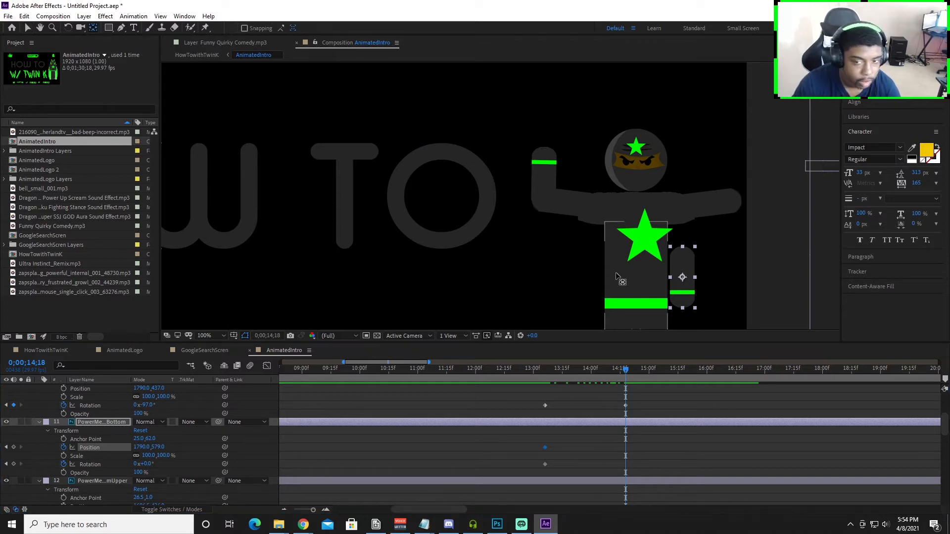
{"action": "left_click_drag", "start_coordinate": [683, 277], "coordinate": [683, 248]}
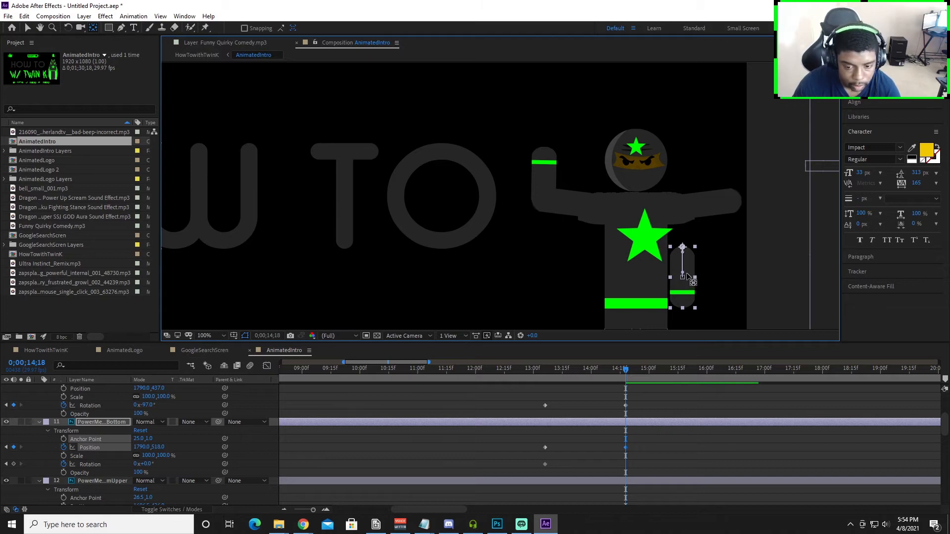
{"action": "key", "text": "ctrl+z"}
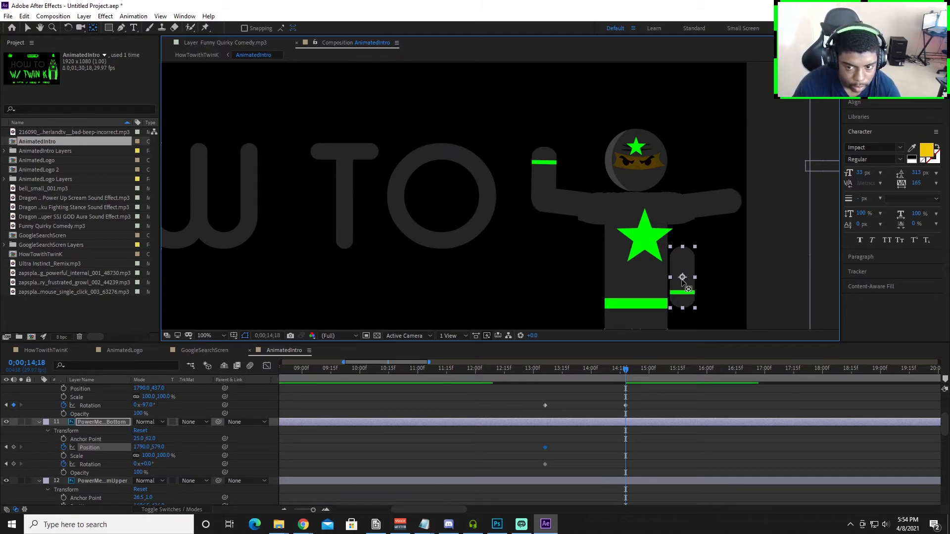
{"action": "left_click_drag", "start_coordinate": [682, 277], "coordinate": [683, 246]}
{"action": "left_click_drag", "start_coordinate": [629, 372], "coordinate": [553, 384]}
{"action": "key", "text": "ctrl+z"}
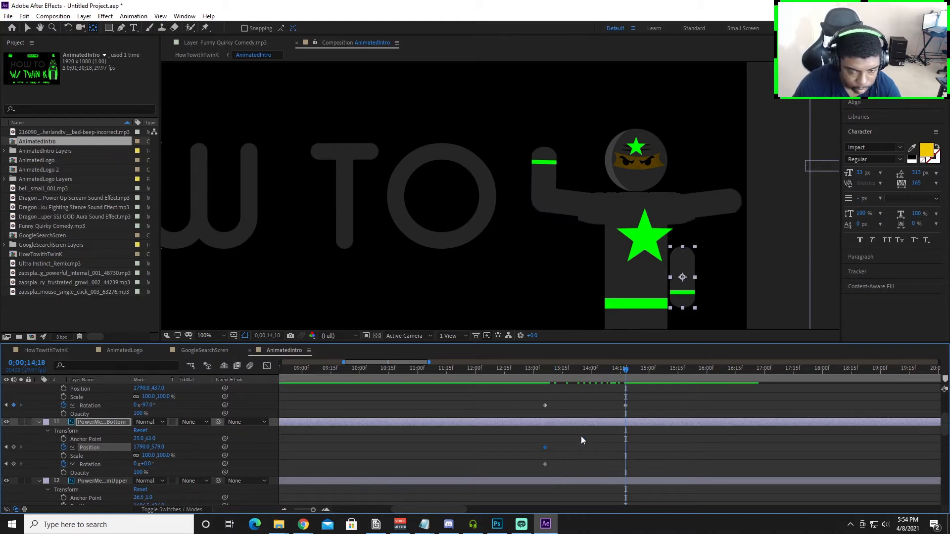
Step: Move the right forearm's anchor point to its upper end, about 25, 0, at 0;00;13;06
{"action": "left_click_drag", "start_coordinate": [622, 377], "coordinate": [545, 391]}
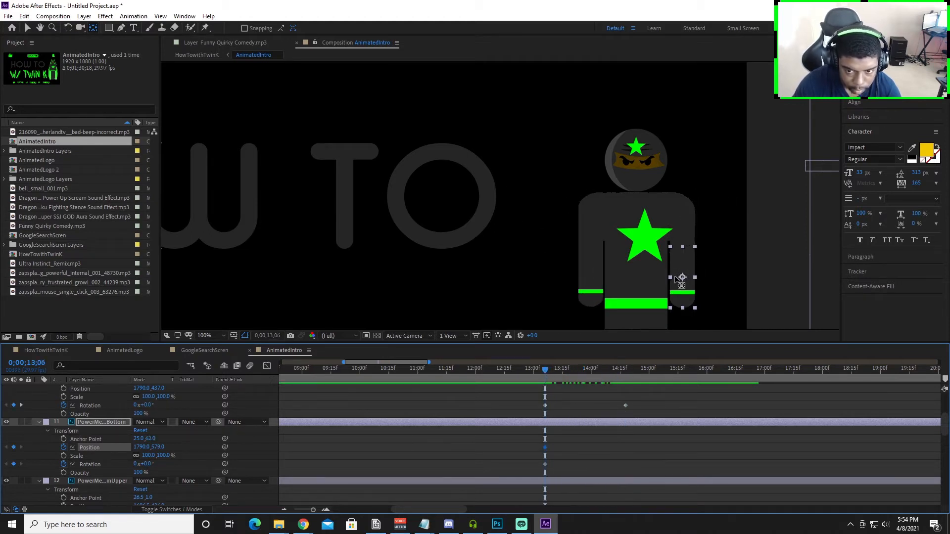
{"action": "left_click_drag", "start_coordinate": [682, 277], "coordinate": [681, 248]}
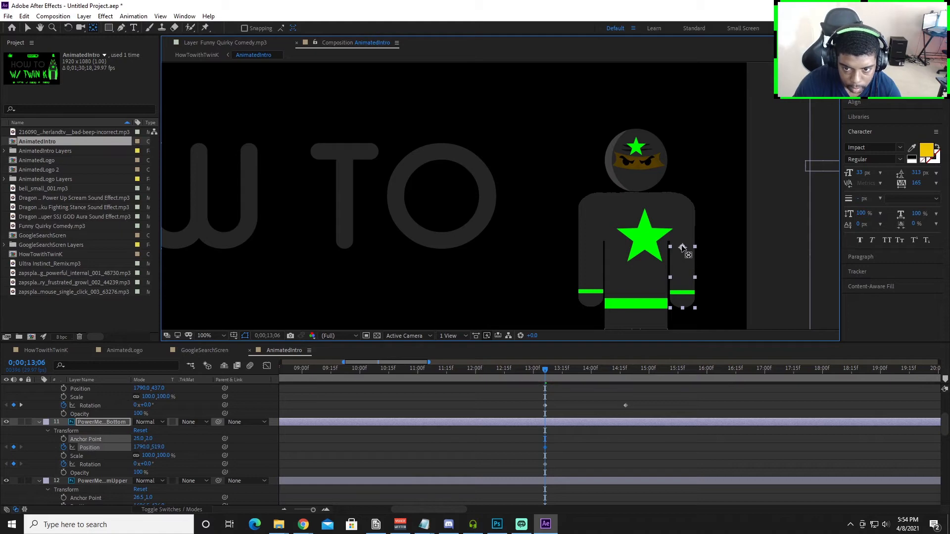
Step: At 0;00;14;18, rotate the right forearm to -180° and place it on the raised elbow at about 1890, 450
{"action": "left_click_drag", "start_coordinate": [542, 370], "coordinate": [624, 389]}
{"action": "left_click", "coordinate": [683, 275]}
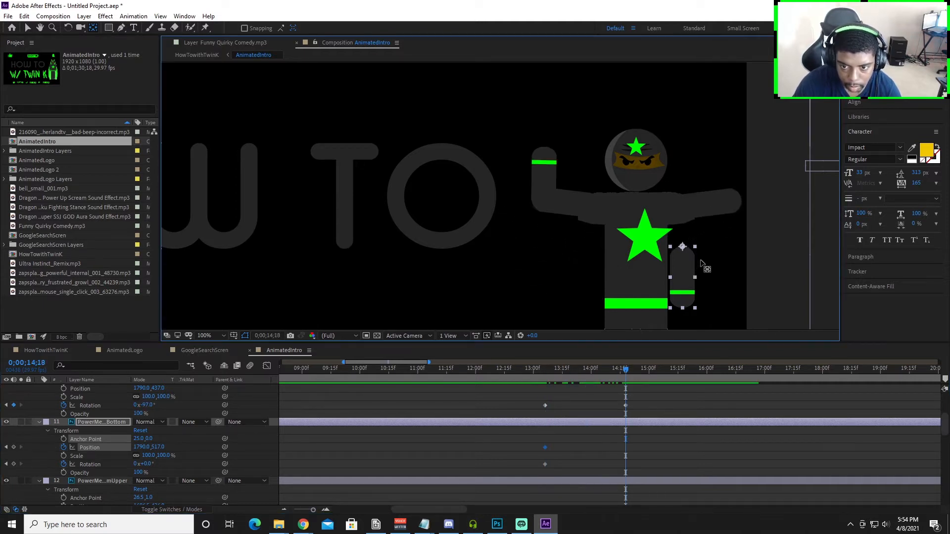
{"action": "left_click", "coordinate": [27, 27]}
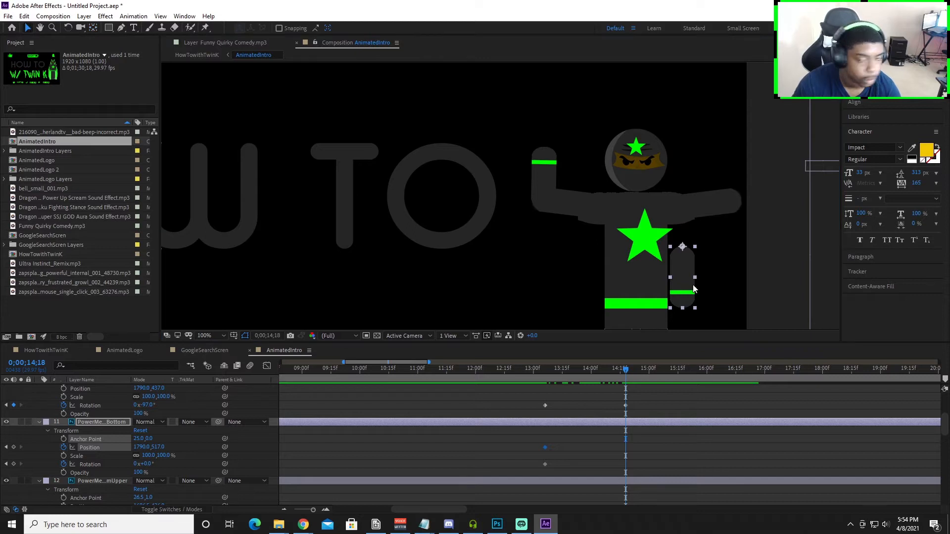
{"action": "left_click_drag", "start_coordinate": [688, 283], "coordinate": [735, 224]}
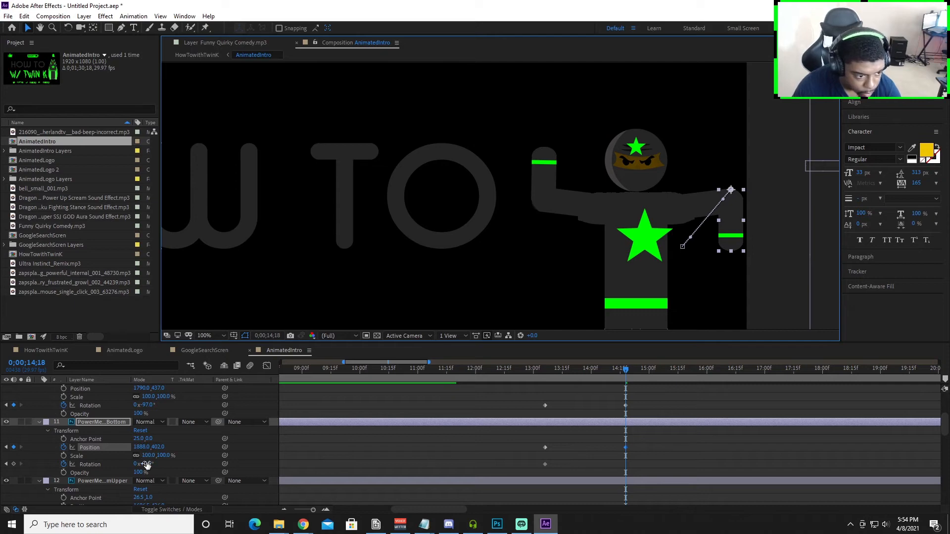
{"action": "left_click_drag", "start_coordinate": [144, 464], "coordinate": [25, 430]}
{"action": "left_click_drag", "start_coordinate": [730, 174], "coordinate": [732, 197]}
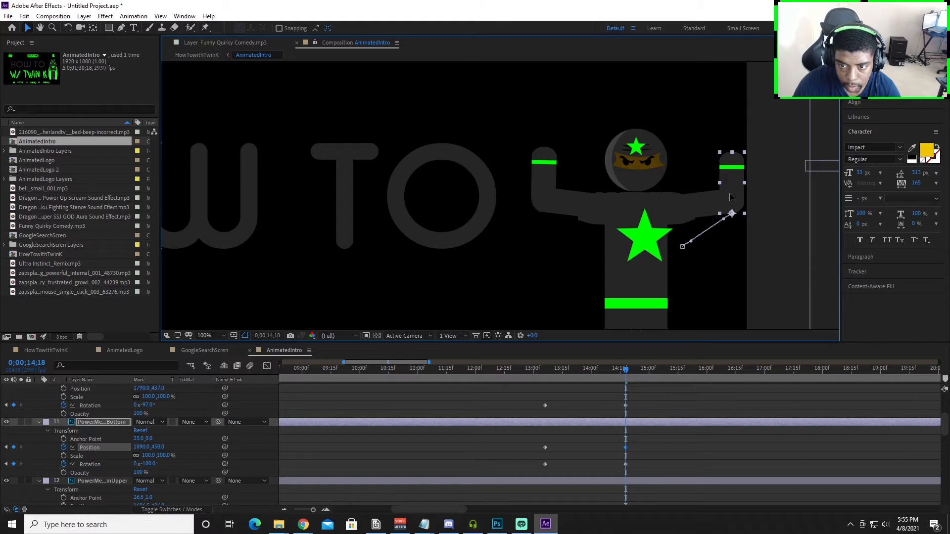
Step: Realign the right forearm with its elbow at three intermediate times between 0;00;13;06 and 0;00;14;18, adding position keyframes
{"action": "left_click_drag", "start_coordinate": [626, 372], "coordinate": [571, 386]}
{"action": "left_click_drag", "start_coordinate": [714, 249], "coordinate": [717, 264]}
{"action": "left_click_drag", "start_coordinate": [568, 377], "coordinate": [588, 372]}
{"action": "left_click_drag", "start_coordinate": [723, 236], "coordinate": [725, 240]}
{"action": "left_click_drag", "start_coordinate": [592, 369], "coordinate": [616, 370]}
{"action": "left_click_drag", "start_coordinate": [735, 182], "coordinate": [735, 184]}
{"action": "left_click_drag", "start_coordinate": [616, 369], "coordinate": [681, 402]}
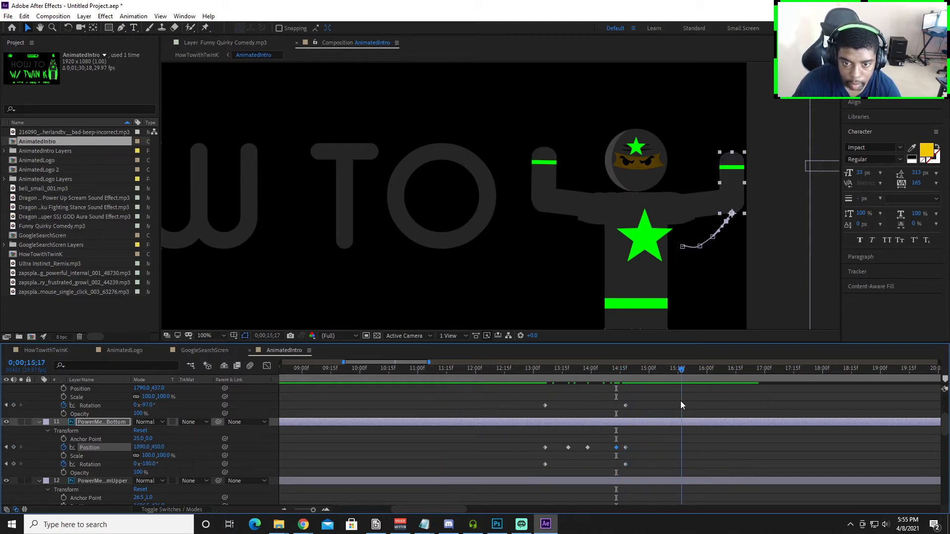
Step: Play back the AnimatedIntro composition from 0;00;05;07 to check the arm-raising animation
{"action": "left_click", "coordinate": [597, 224]}
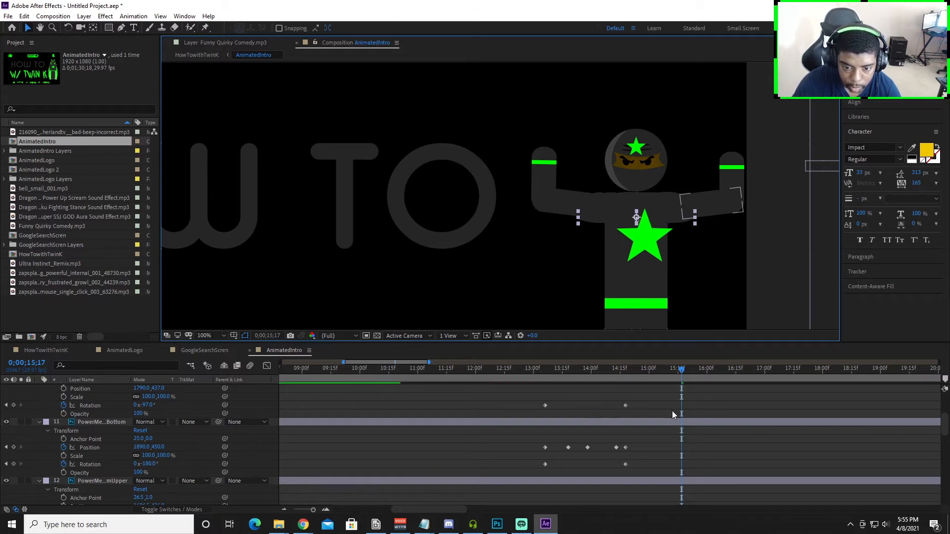
{"action": "left_click_drag", "start_coordinate": [681, 372], "coordinate": [716, 407]}
{"action": "key", "text": "minus"}
{"action": "key", "text": "minus"}
{"action": "key", "text": "minus"}
{"action": "key", "text": "minus"}
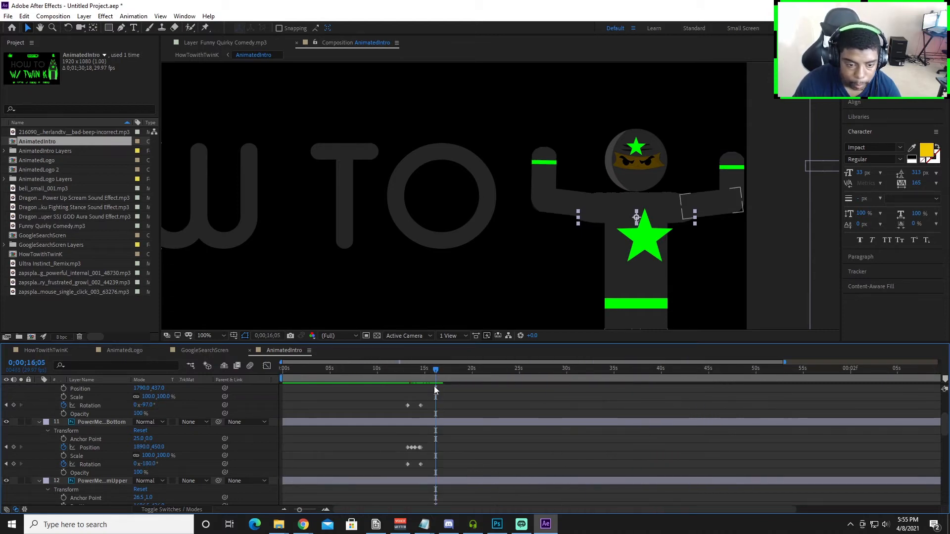
{"action": "left_click", "coordinate": [331, 376]}
{"action": "key", "text": "space"}
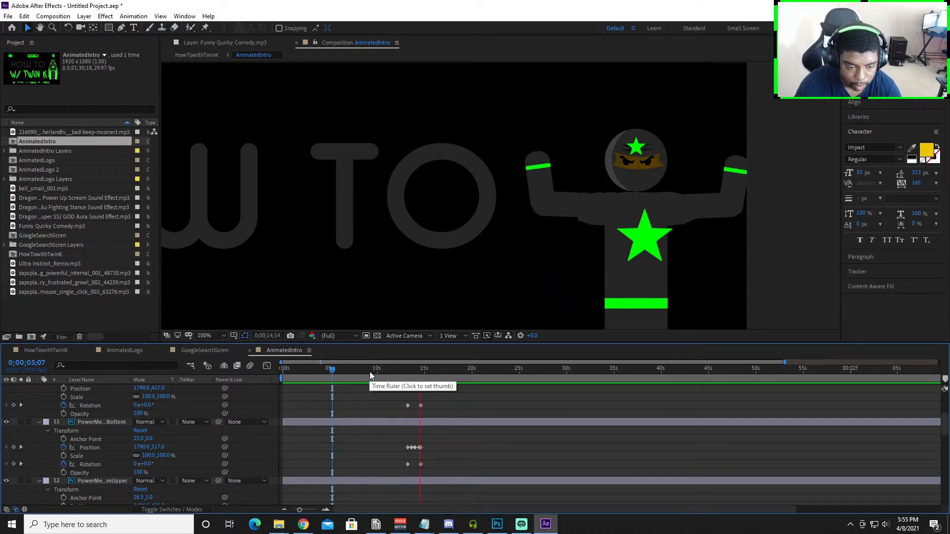
Step: Centre the green star horizontally on the ninja's chest and replay the animation from 0;00;09;25
{"action": "key", "text": "space"}
{"action": "left_click_drag", "start_coordinate": [648, 246], "coordinate": [639, 246]}
{"action": "left_click_drag", "start_coordinate": [418, 364], "coordinate": [376, 375]}
{"action": "key", "text": "space"}
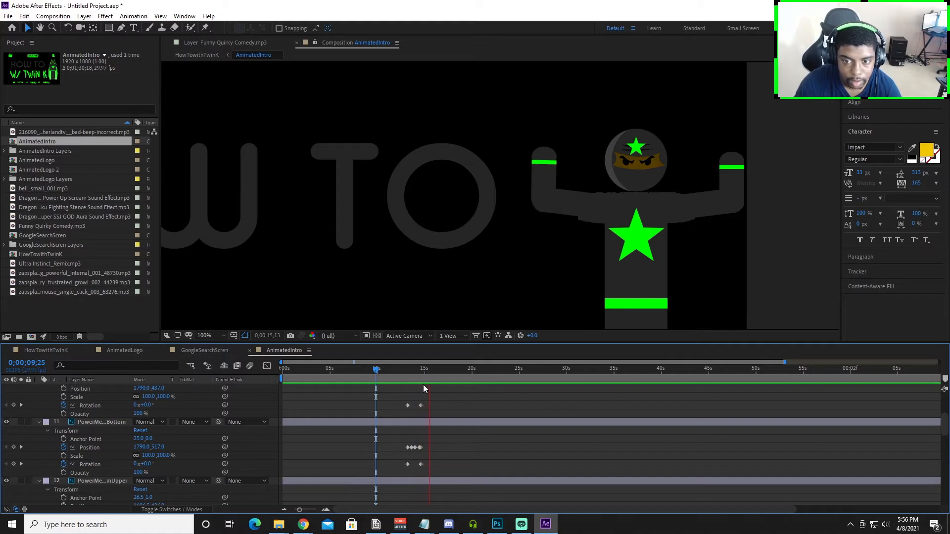
{"action": "key", "text": "space"}
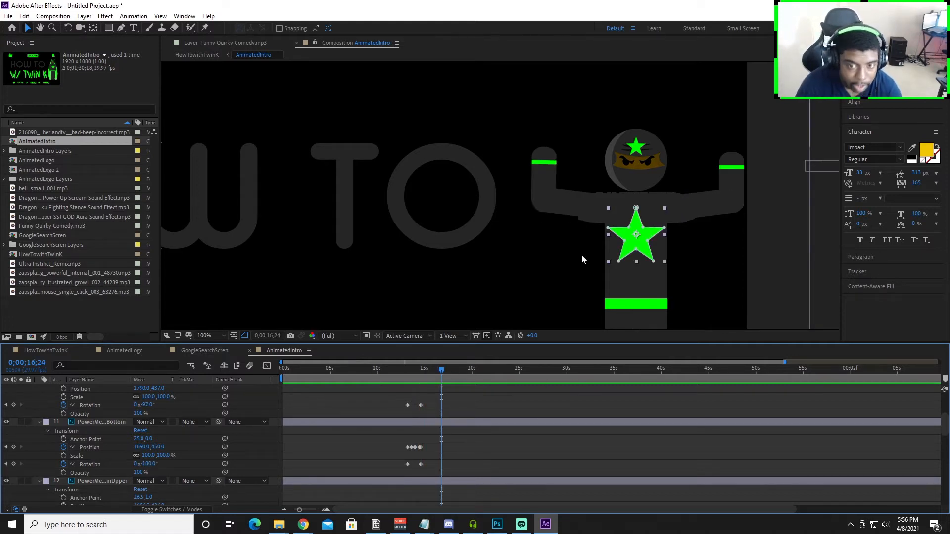
Step: Review the arm raise with the whole composition in view at 25%, playing from 0;00;08;19
{"action": "left_click_drag", "start_coordinate": [435, 374], "coordinate": [488, 374]}
{"action": "left_click", "coordinate": [354, 372]}
{"action": "scroll", "coordinate": [373, 388], "scroll_direction": "down", "scroll_amount": 1}
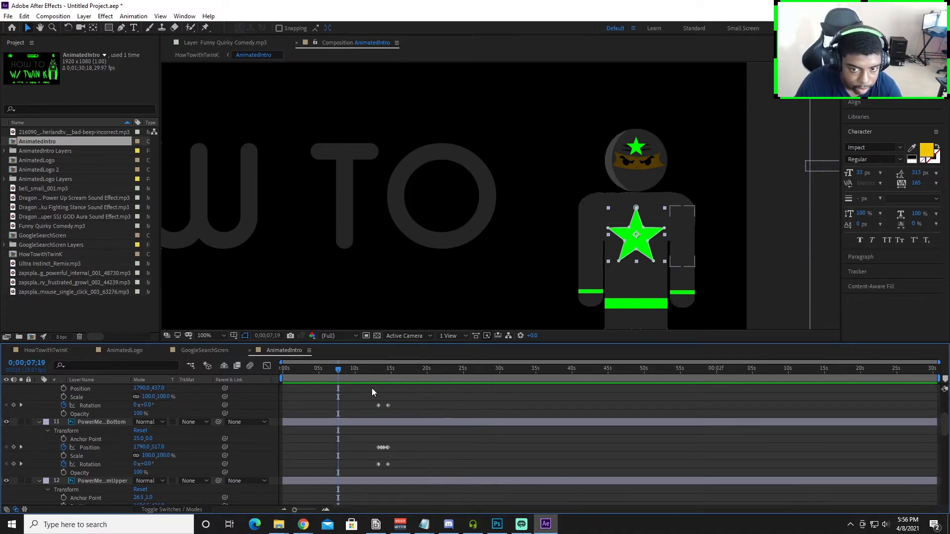
{"action": "scroll", "coordinate": [559, 267], "scroll_direction": "down", "scroll_amount": 5}
{"action": "scroll", "coordinate": [536, 295], "scroll_direction": "up", "scroll_amount": 4}
{"action": "scroll", "coordinate": [581, 273], "scroll_direction": "down", "scroll_amount": 2}
{"action": "left_click", "coordinate": [717, 188]}
{"action": "left_click", "coordinate": [340, 369]}
{"action": "left_click_drag", "start_coordinate": [341, 369], "coordinate": [346, 371]}
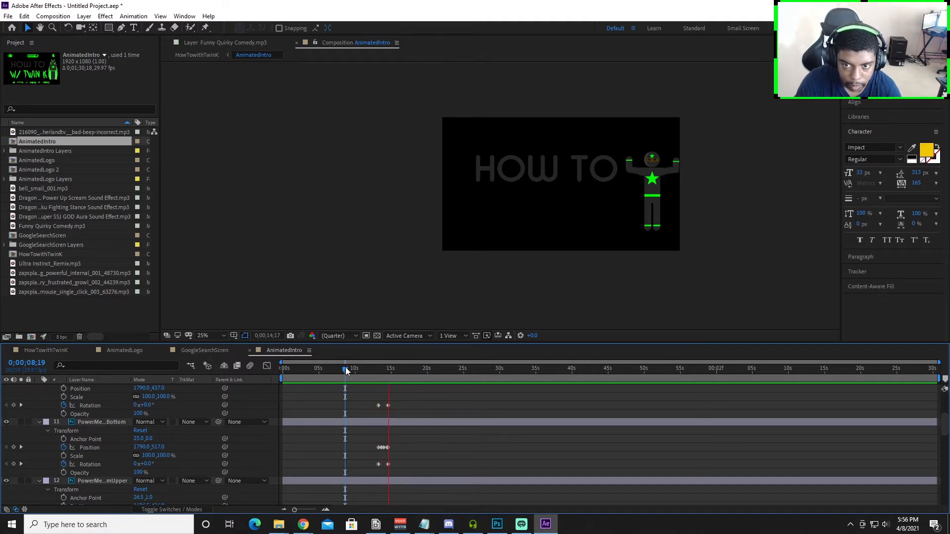
{"action": "key", "text": "space"}
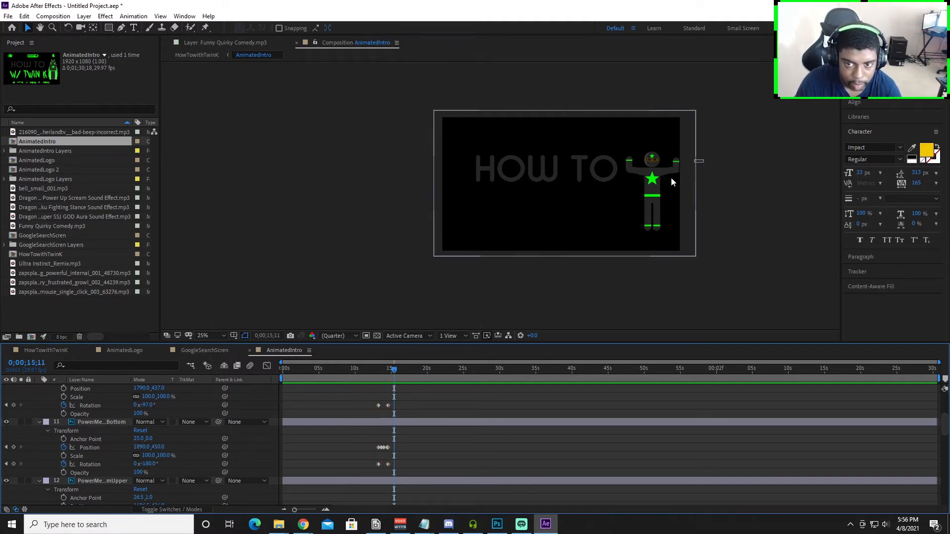
Step: At 0;00;15;11, raise the chest to 1698, 448 and stretch the torso's upper edge up to meet it, previewing from 0;00;10;10
{"action": "scroll", "coordinate": [670, 174], "scroll_direction": "up", "scroll_amount": 6}
{"action": "left_click", "coordinate": [450, 216]}
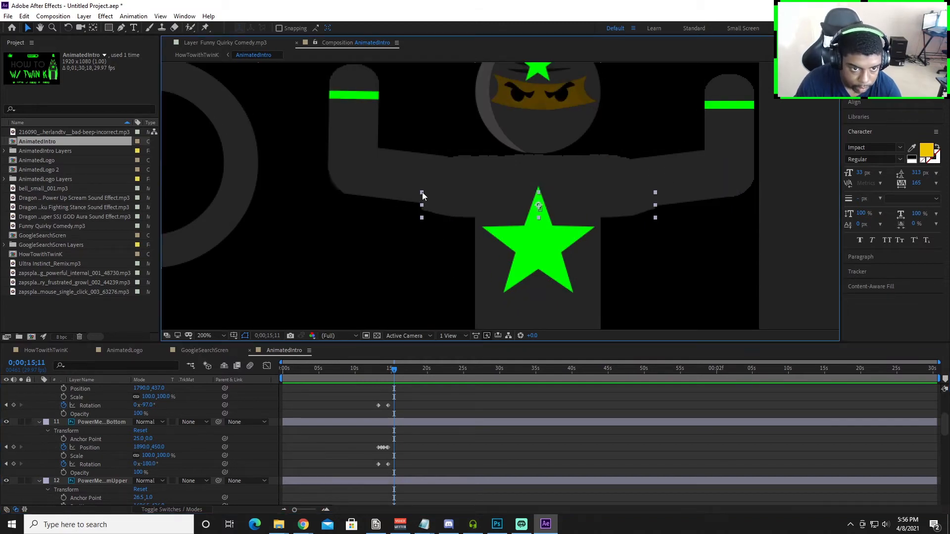
{"action": "left_click_drag", "start_coordinate": [442, 210], "coordinate": [443, 199]}
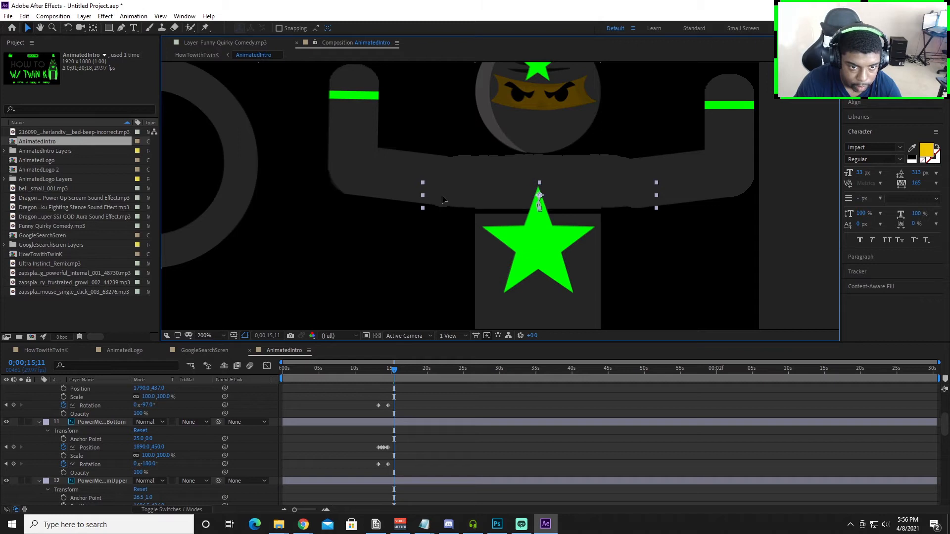
{"action": "left_click", "coordinate": [497, 304]}
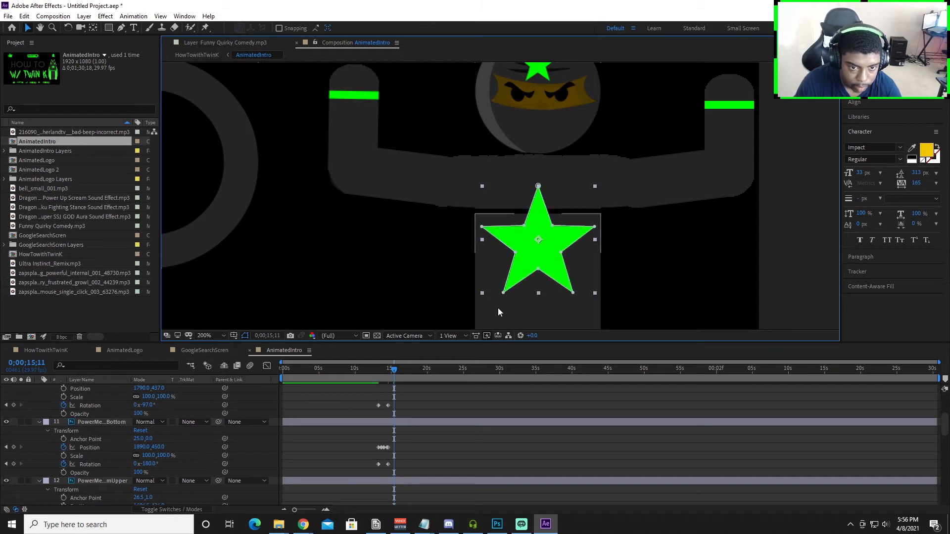
{"action": "left_click_drag", "start_coordinate": [476, 213], "coordinate": [476, 203]}
{"action": "left_click", "coordinate": [357, 372]}
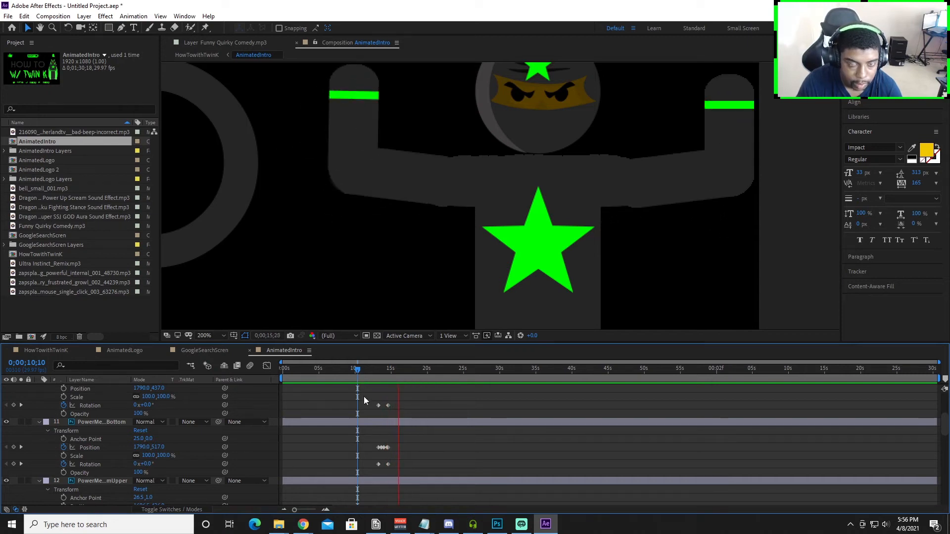
{"action": "key", "text": "space"}
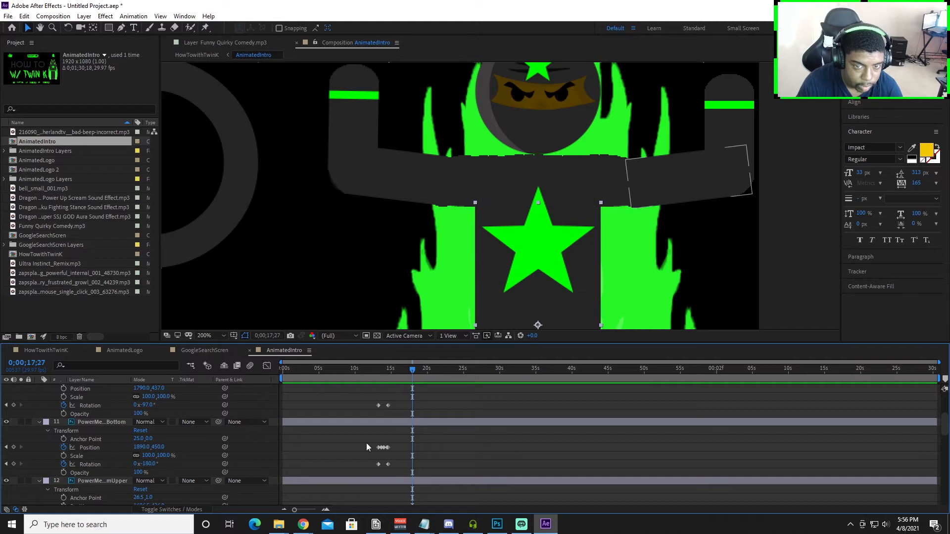
Step: Shift PowerChest's last position and scale keyframes earlier, to around 0;00;15;00, and preview from 0;00;12;29
{"action": "scroll", "coordinate": [180, 480], "scroll_direction": "down", "scroll_amount": 5}
{"action": "scroll", "coordinate": [108, 447], "scroll_direction": "down", "scroll_amount": 4}
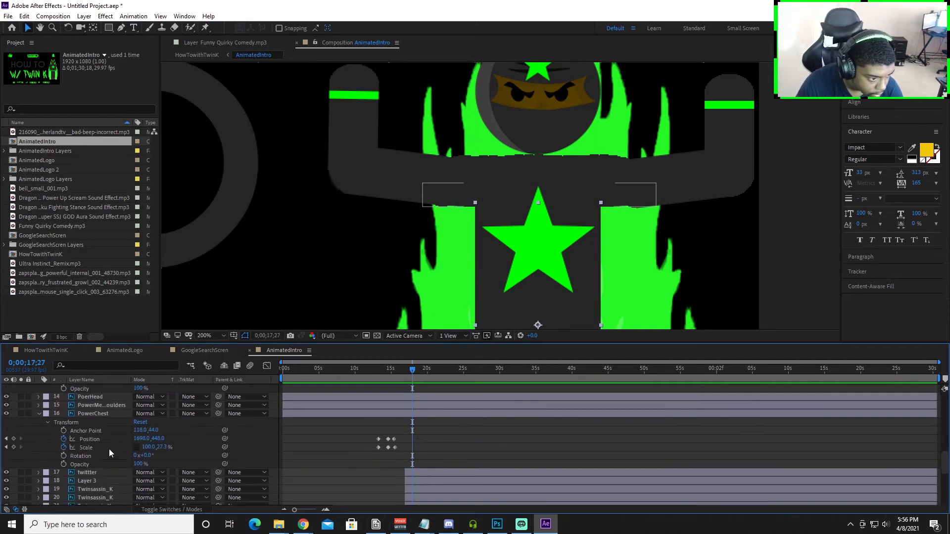
{"action": "scroll", "coordinate": [121, 426], "scroll_direction": "down", "scroll_amount": 3}
{"action": "scroll", "coordinate": [121, 426], "scroll_direction": "up", "scroll_amount": 4}
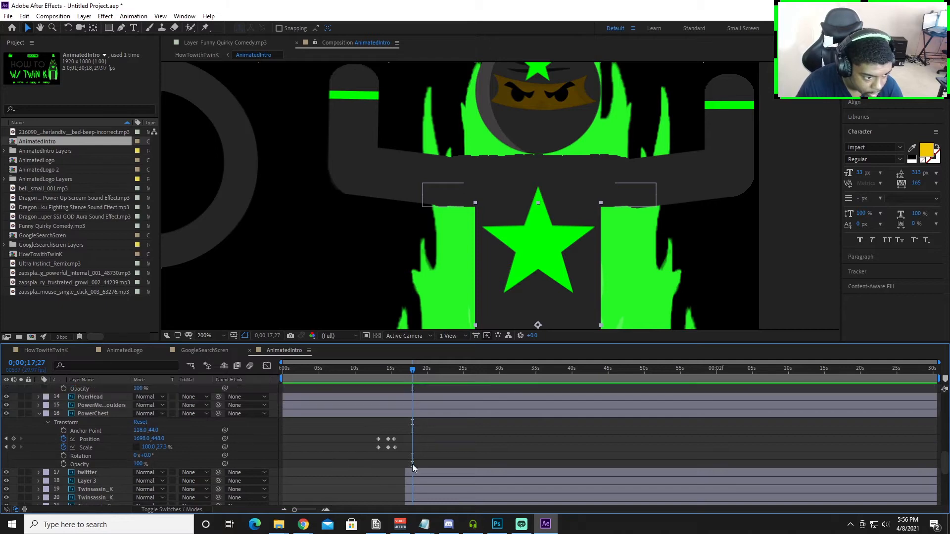
{"action": "scroll", "coordinate": [408, 459], "scroll_direction": "up", "scroll_amount": 2}
{"action": "left_click_drag", "start_coordinate": [343, 427], "coordinate": [345, 447]}
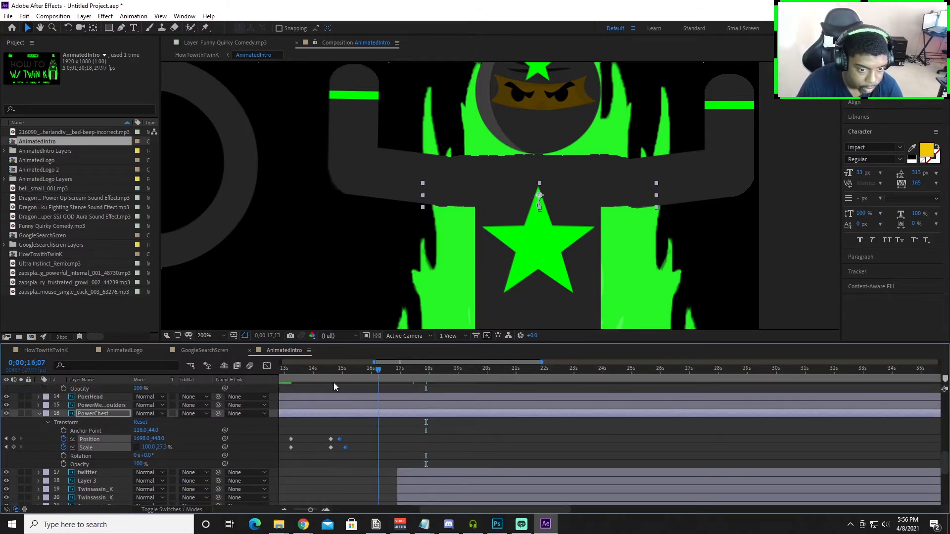
{"action": "left_click", "coordinate": [287, 384]}
{"action": "key", "text": "space"}
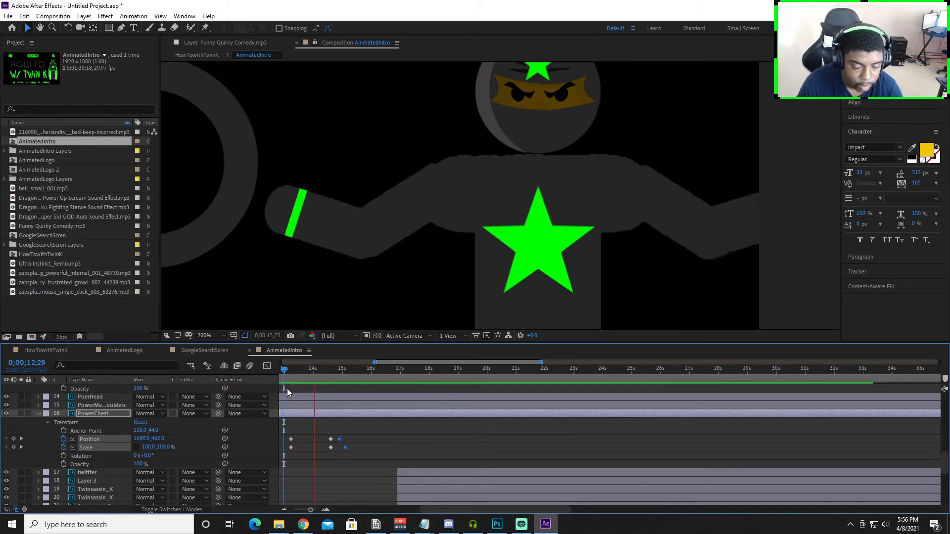
{"action": "key", "text": "space"}
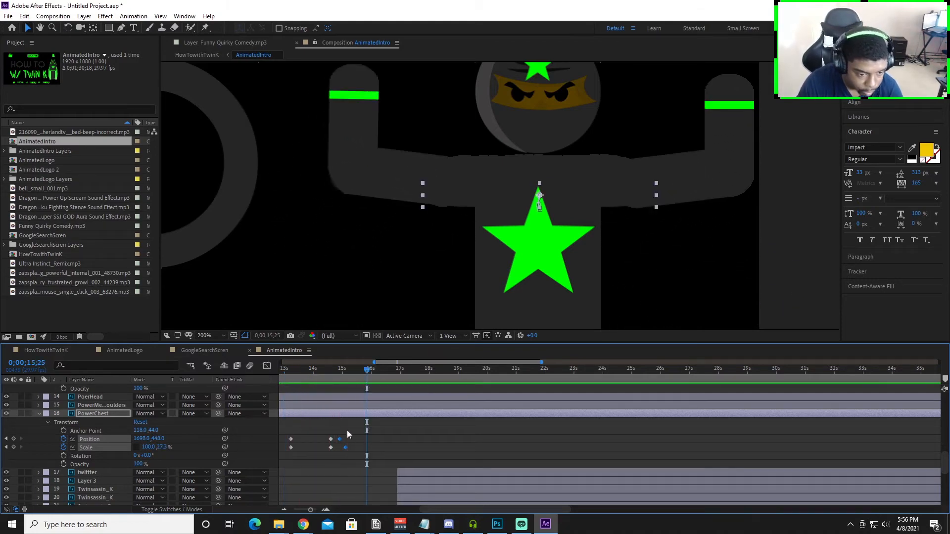
Step: Move PowerChest's last position and scale keyframes to directly after those at 0;00;14;18, and preview the motion from 0;00;13;05
{"action": "left_click_drag", "start_coordinate": [346, 448], "coordinate": [336, 449]}
{"action": "left_click_drag", "start_coordinate": [366, 370], "coordinate": [440, 402]}
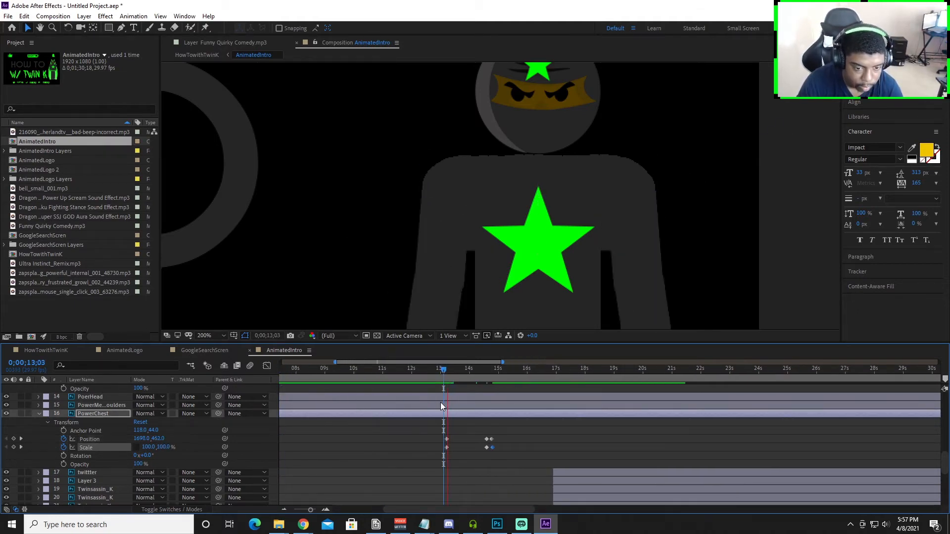
{"action": "key", "text": "space"}
{"action": "left_click_drag", "start_coordinate": [510, 373], "coordinate": [485, 389]}
{"action": "scroll", "coordinate": [494, 452], "scroll_direction": "up", "scroll_amount": 2}
{"action": "left_click_drag", "start_coordinate": [492, 447], "coordinate": [473, 441]}
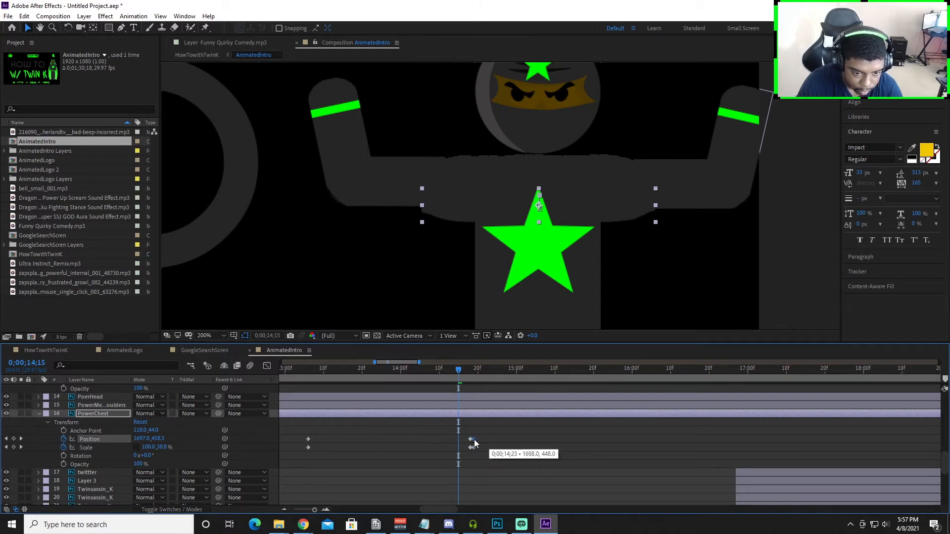
{"action": "left_click_drag", "start_coordinate": [459, 385], "coordinate": [305, 383]}
{"action": "key", "text": "space"}
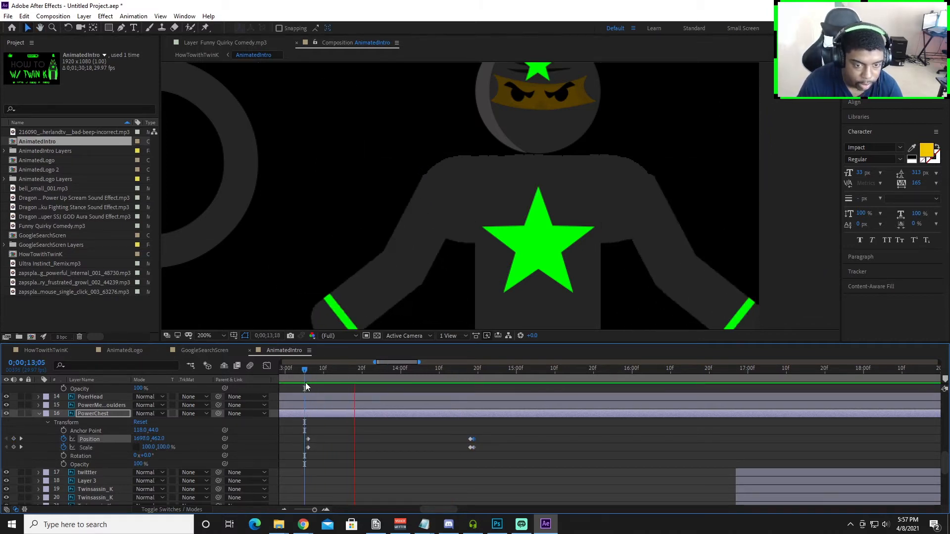
{"action": "key", "text": "space"}
Step: Move PowerChest's last two pairs of position and scale keyframes earlier, to about 0;00;14;11 and 0;00;14;14, and preview from 0;00;12;15
{"action": "mouse_move", "coordinate": [469, 439]}
{"action": "left_mouse_down"}
{"action": "mouse_move", "coordinate": [443, 440]}
{"action": "mouse_move", "coordinate": [458, 448]}
{"action": "mouse_move", "coordinate": [442, 450]}
{"action": "mouse_move", "coordinate": [452, 447]}
{"action": "left_mouse_up"}
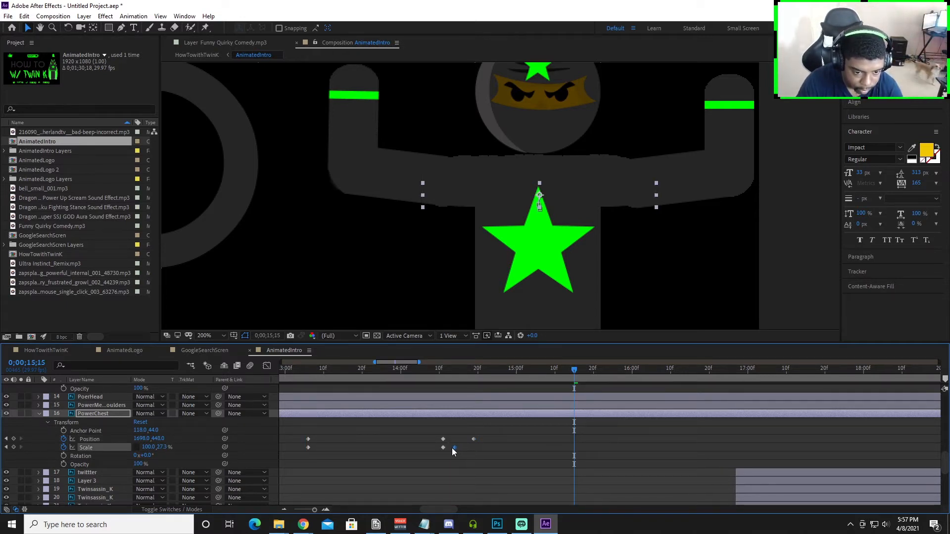
{"action": "left_click", "coordinate": [461, 441]}
{"action": "left_click_drag", "start_coordinate": [370, 371], "coordinate": [376, 387]}
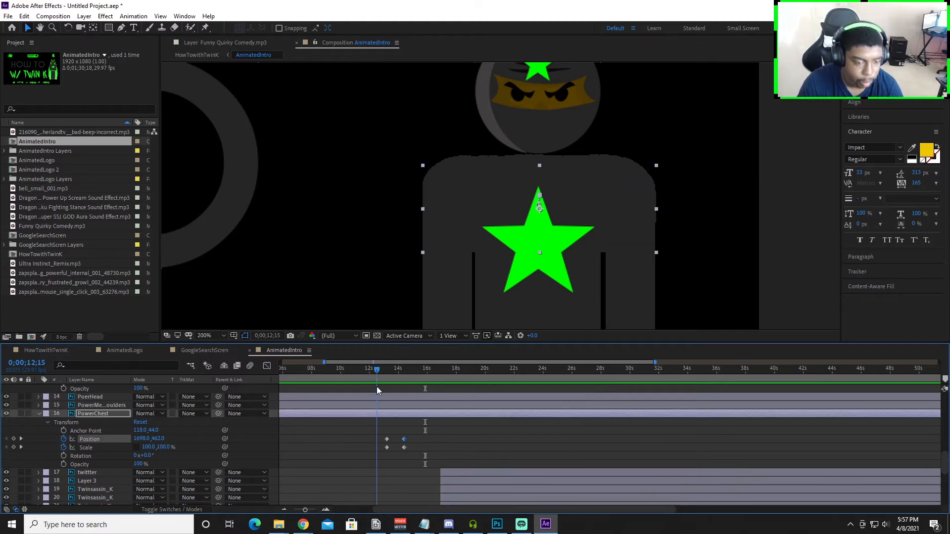
{"action": "key", "text": "space"}
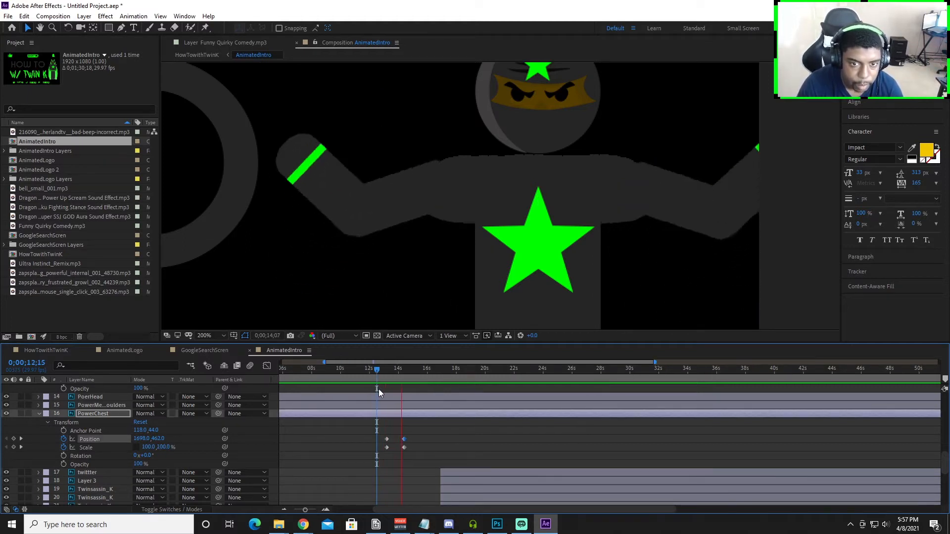
{"action": "key", "text": "minus"}
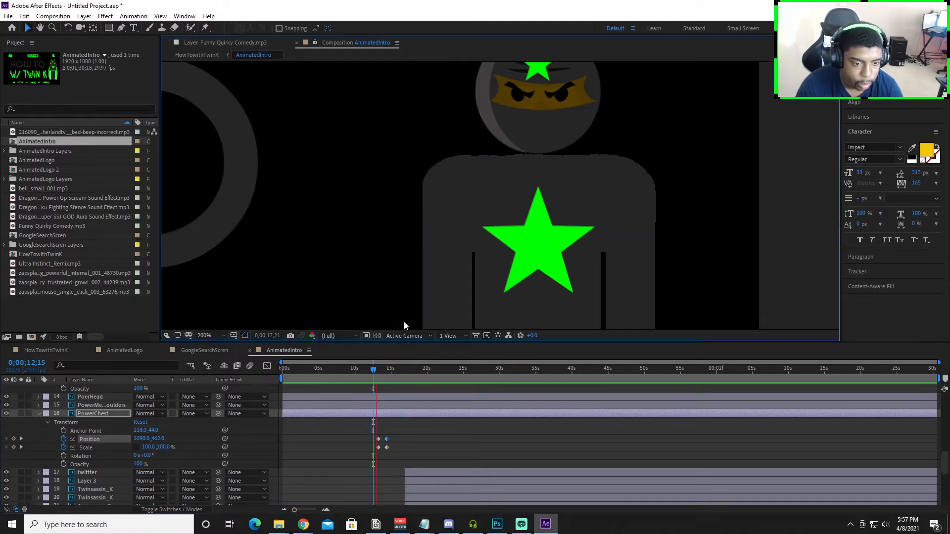
{"action": "key", "text": "space"}
Step: Review the retimed chest and arm motion with the full frame in view, playing from 0;00;12;24
{"action": "scroll", "coordinate": [375, 298], "scroll_direction": "down", "scroll_amount": 6}
{"action": "key", "text": "h"}
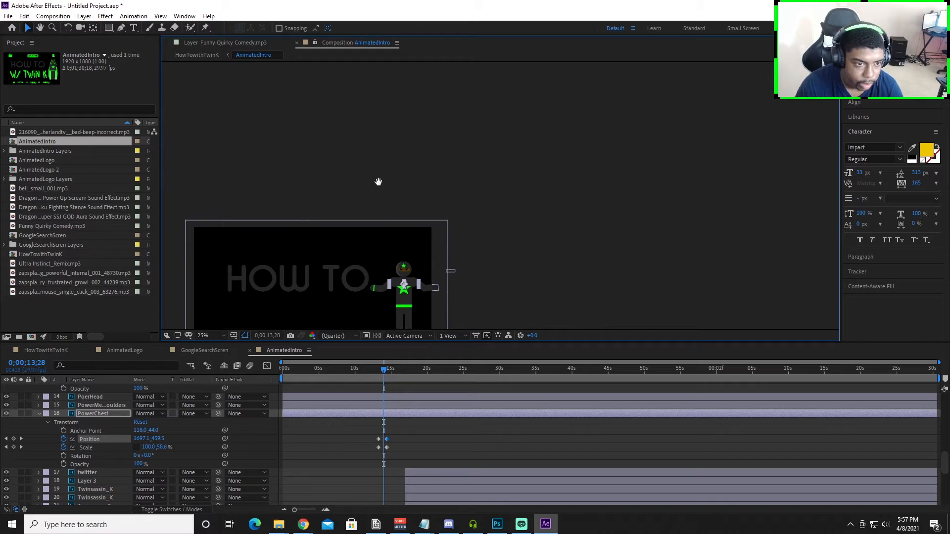
{"action": "left_click_drag", "start_coordinate": [367, 186], "coordinate": [498, 99]}
{"action": "key", "text": "v"}
{"action": "left_click", "coordinate": [375, 370]}
{"action": "key", "text": "space"}
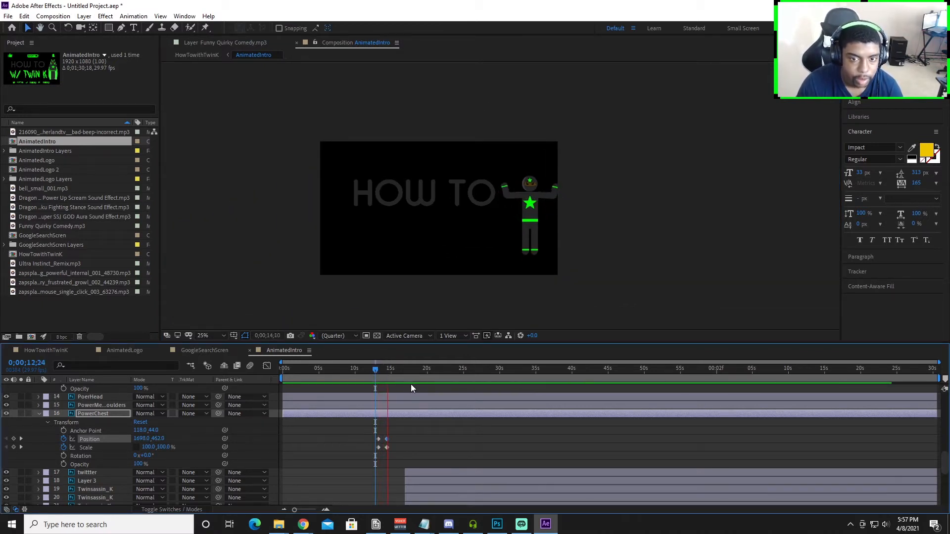
{"action": "key", "text": "space"}
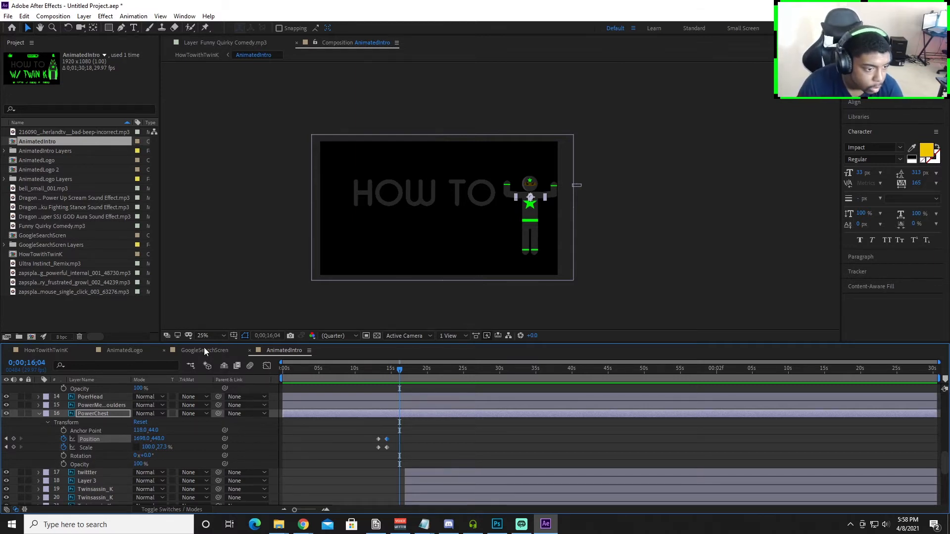
Step: Set the AnimatedIntro time to 0;00;13;06, then preview the power-up sequence in HowTowithTwinK from 0;00;27;10 and 0;00;22;17
{"action": "left_click_drag", "start_coordinate": [420, 376], "coordinate": [378, 376]}
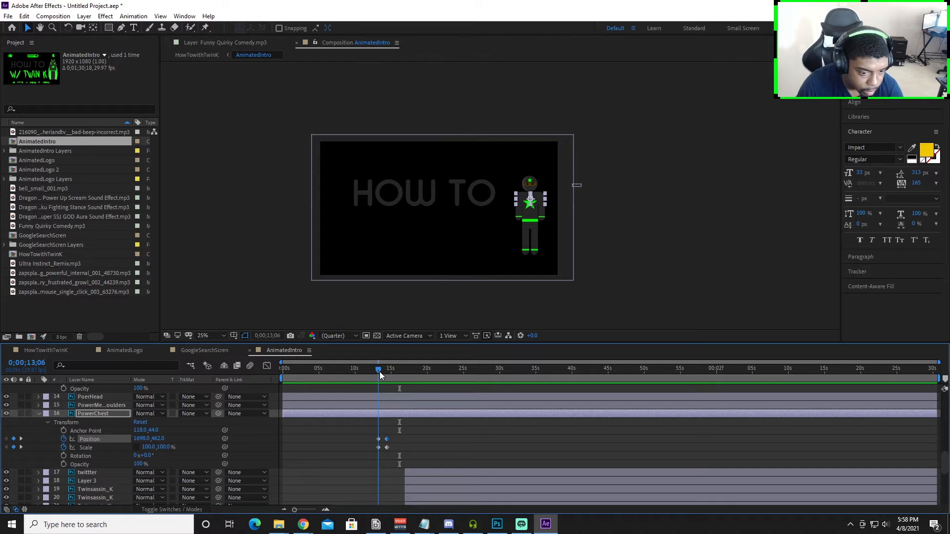
{"action": "scroll", "coordinate": [390, 440], "scroll_direction": "up", "scroll_amount": 3}
{"action": "left_click_drag", "start_coordinate": [298, 368], "coordinate": [299, 371]}
{"action": "left_click", "coordinate": [53, 351]}
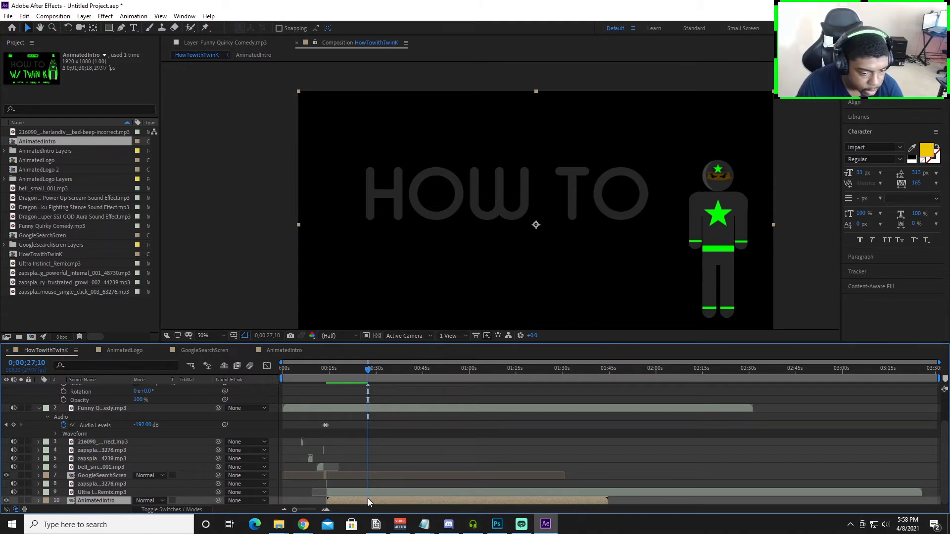
{"action": "key", "text": "space"}
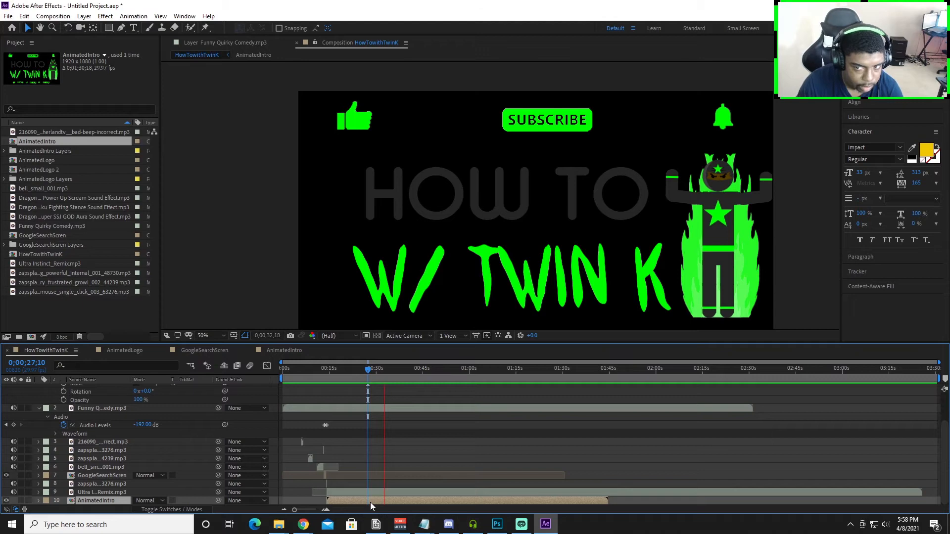
{"action": "left_click_drag", "start_coordinate": [369, 372], "coordinate": [352, 371]}
{"action": "key", "text": "space"}
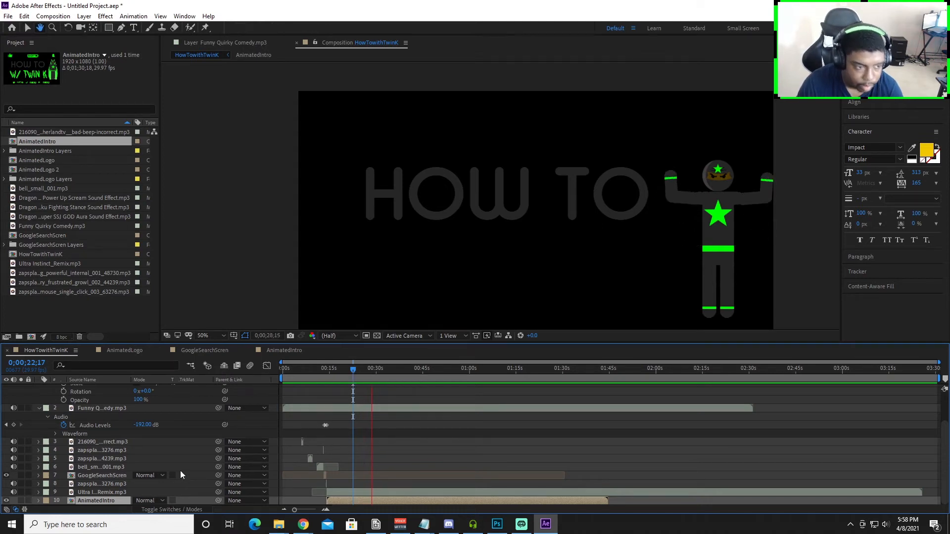
{"action": "key", "text": "space"}
Step: Return AnimatedIntro to 0;00;13;06 and add the Dragon Power Up Scream Sound Effect.mp3 to HowTowithTwinK below GoogleSearchScren, starting at about 30 seconds
{"action": "double_click", "coordinate": [100, 499]}
{"action": "left_click_drag", "start_coordinate": [377, 387], "coordinate": [298, 399]}
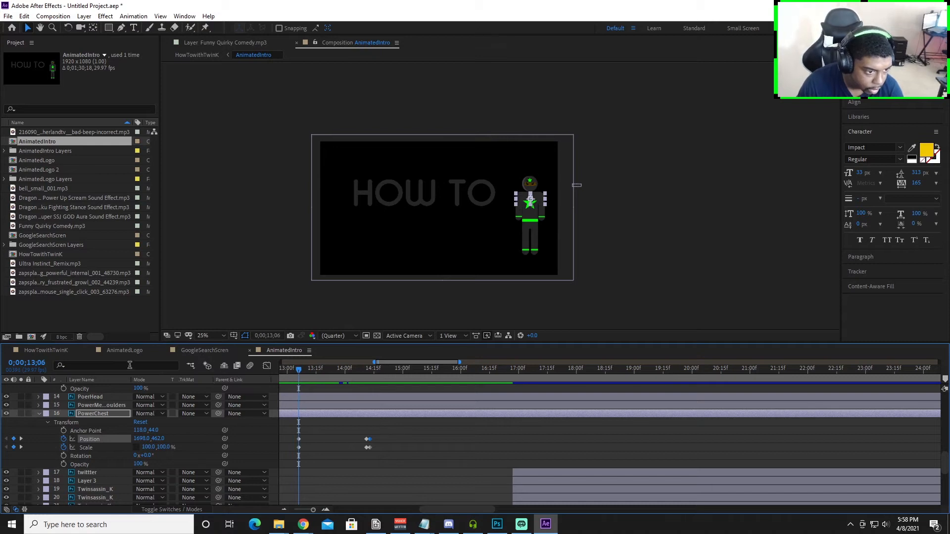
{"action": "left_click", "coordinate": [50, 351]}
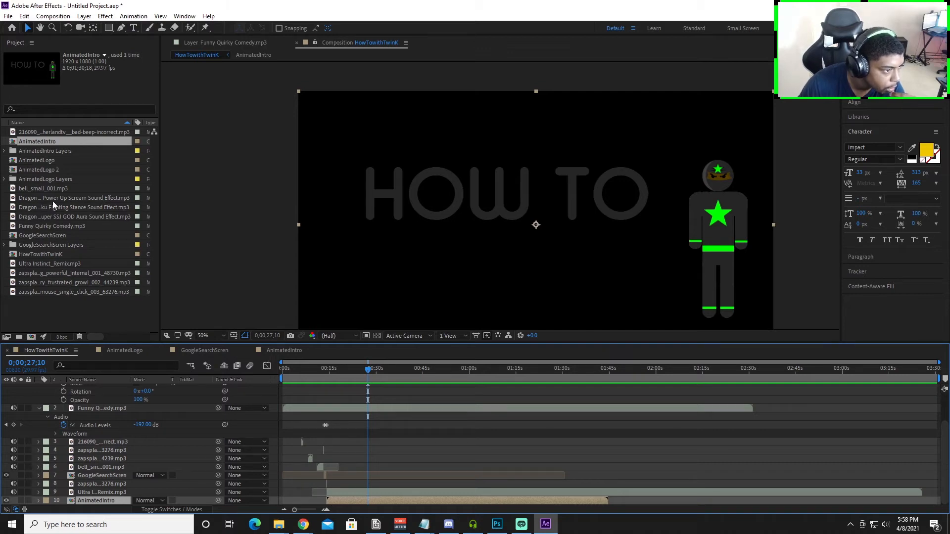
{"action": "left_click_drag", "start_coordinate": [53, 199], "coordinate": [376, 492]}
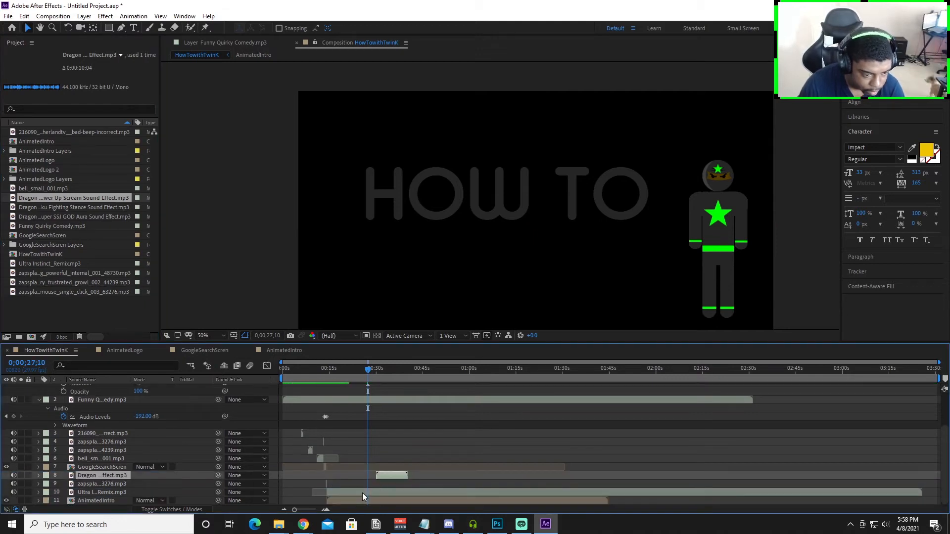
Step: Move the Dragon power-up scream clip in HowTowithTwinK so it starts at 0;00;27;10, and preview it from there
{"action": "left_click_drag", "start_coordinate": [386, 475], "coordinate": [379, 476]}
{"action": "key", "text": "space"}
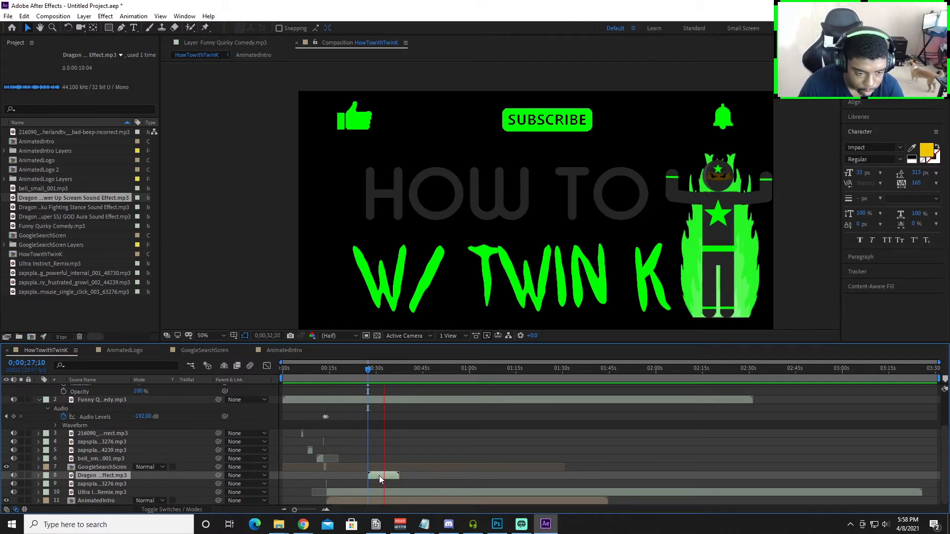
{"action": "key", "text": "space"}
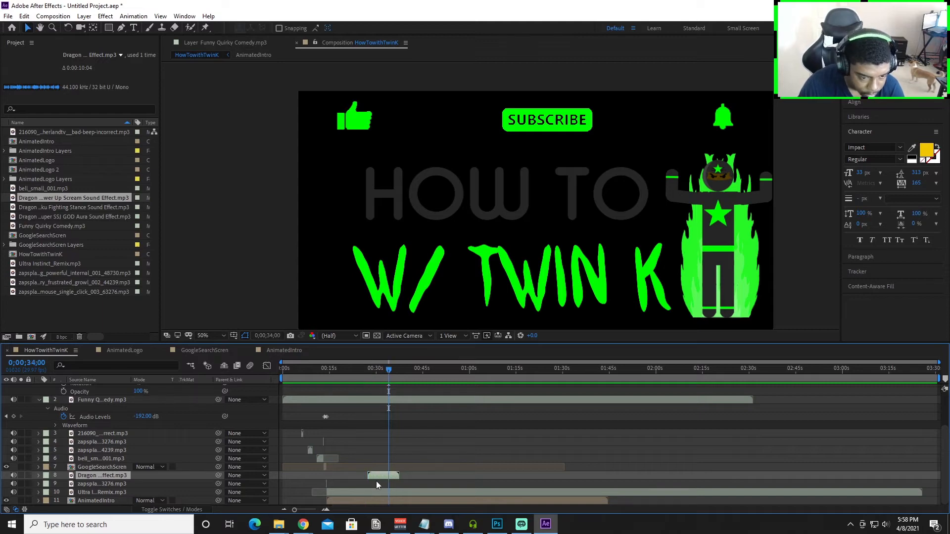
Step: Raise the Dragon power-up scream's Audio Levels to +12.00 dB and preview the sound from 0;00;26;19
{"action": "key", "text": "equal"}
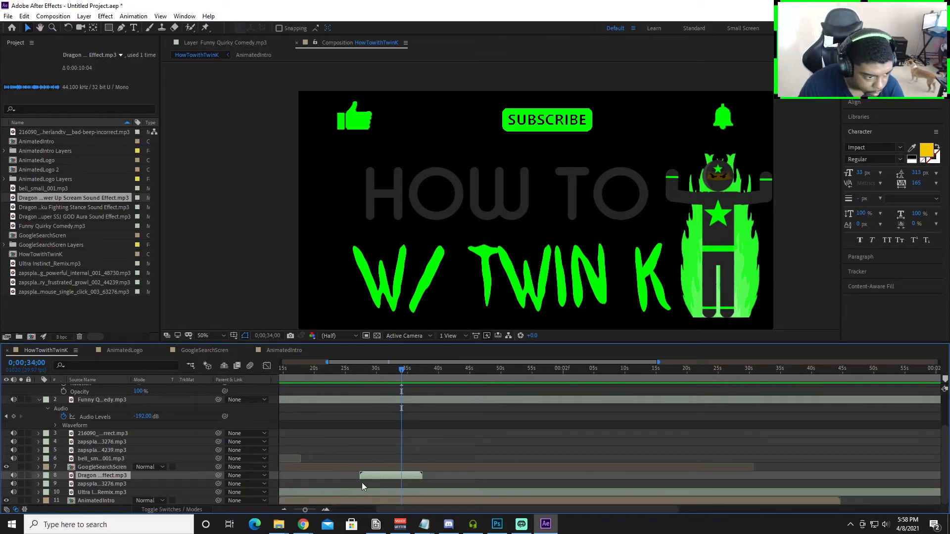
{"action": "left_click", "coordinate": [39, 476]}
{"action": "left_click", "coordinate": [47, 484]}
{"action": "left_click", "coordinate": [125, 493]}
{"action": "left_click_drag", "start_coordinate": [376, 371], "coordinate": [354, 375]}
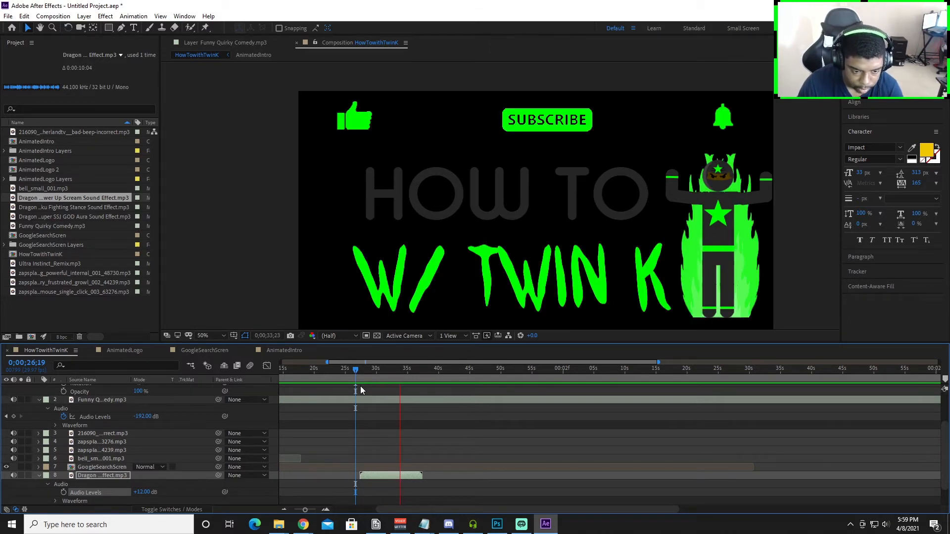
{"action": "key", "text": "space"}
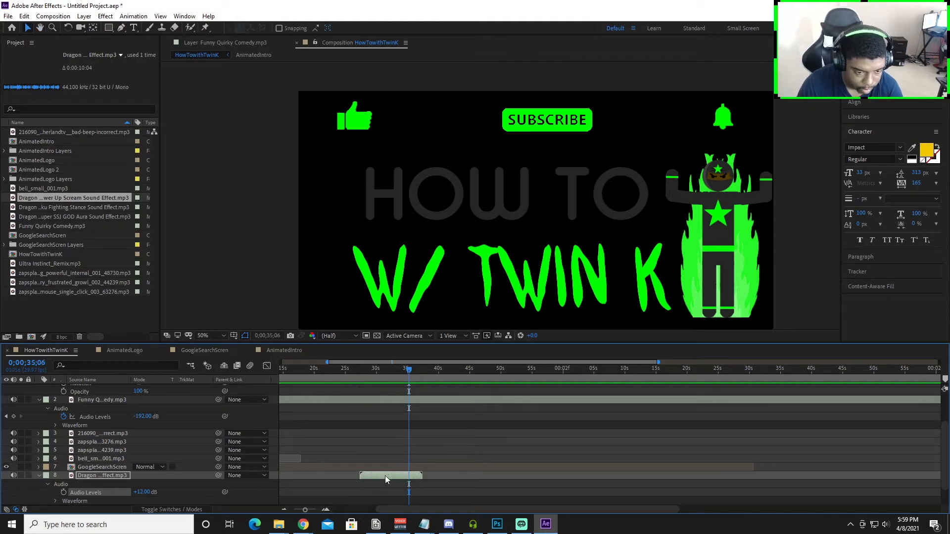
Step: Move the Dragon power-up scream clip earlier to start at about 24 seconds, and preview from 0;00;22;22
{"action": "key", "text": "minus"}
{"action": "left_click_drag", "start_coordinate": [375, 477], "coordinate": [364, 475]}
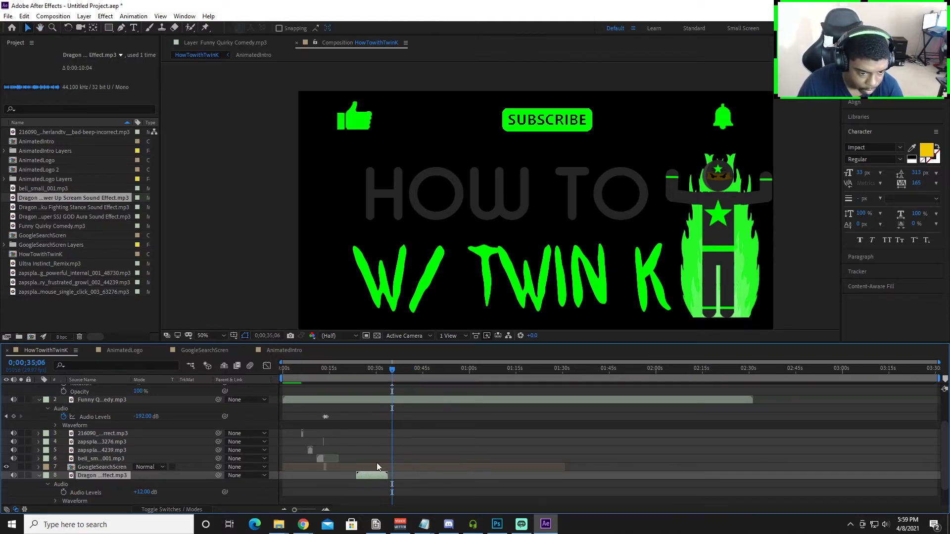
{"action": "left_click_drag", "start_coordinate": [390, 371], "coordinate": [354, 381]}
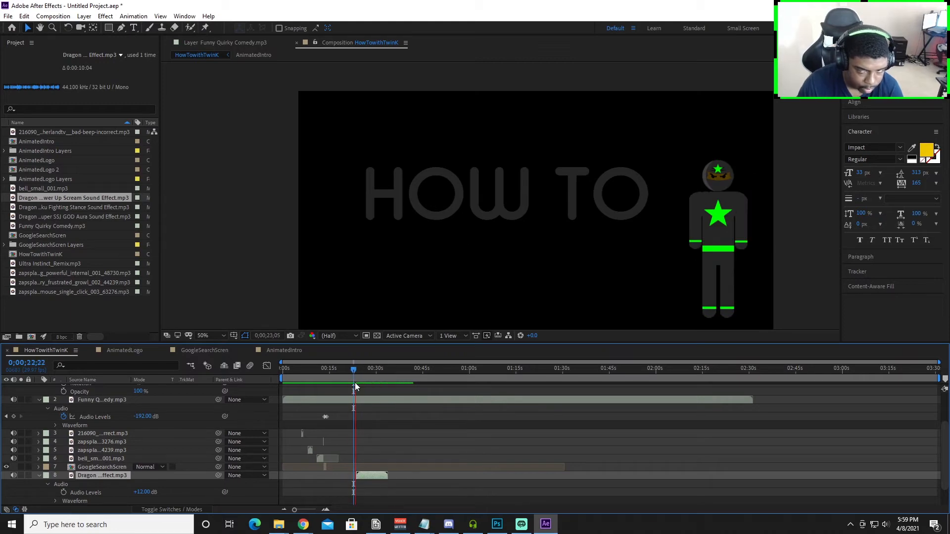
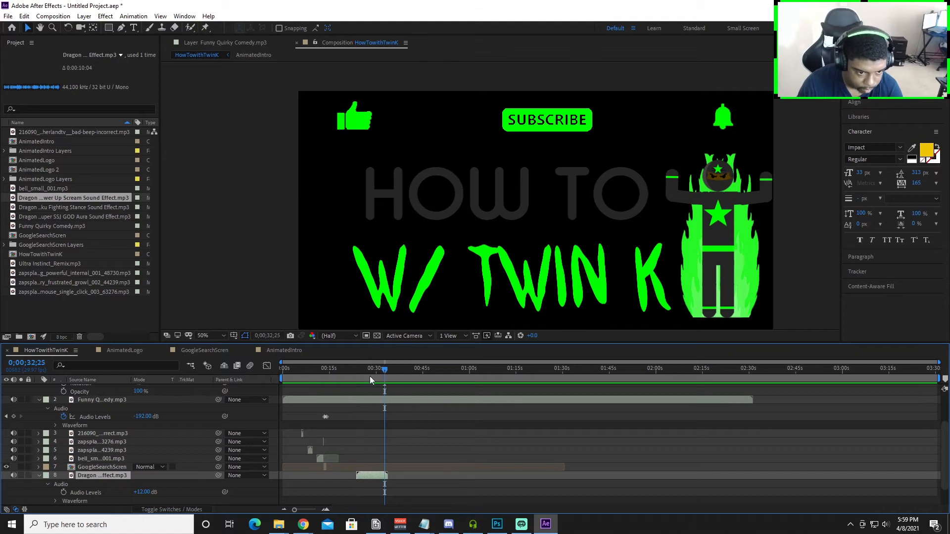
Step: Listen from 0;00;21;05, then trim the start of the Dragon power-up scream clip to 0;00;26;05 and play it
{"action": "left_click", "coordinate": [349, 375]}
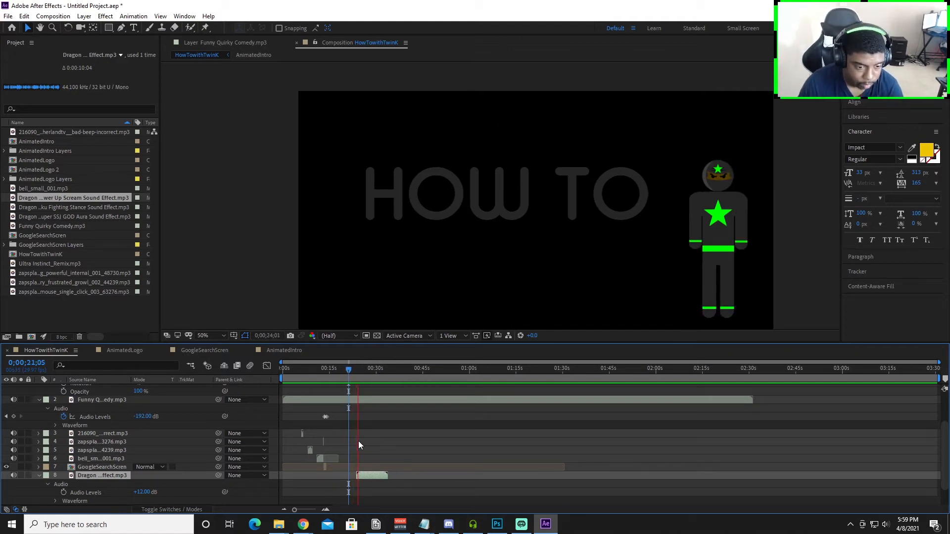
{"action": "key", "text": "space"}
{"action": "scroll", "coordinate": [364, 477], "scroll_direction": "up", "scroll_amount": 2}
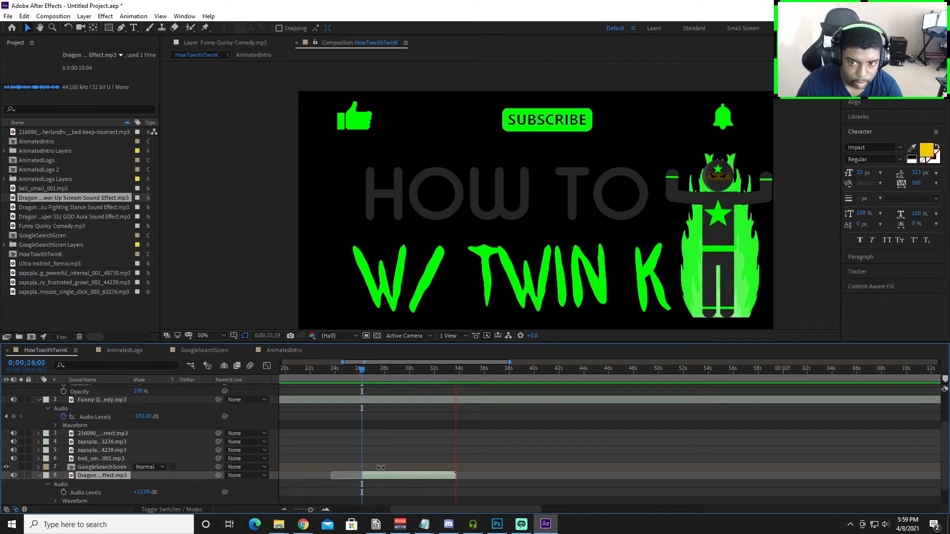
{"action": "key", "text": "space"}
{"action": "scroll", "coordinate": [381, 468], "scroll_direction": "down", "scroll_amount": 5}
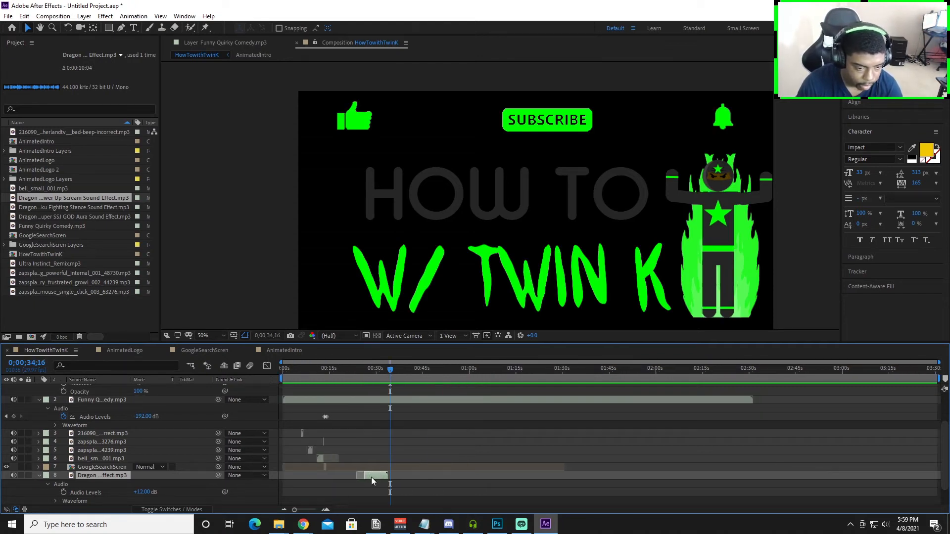
Step: Preview the trimmed scream against the power-up animation from 0;00;22;27, then collapse the sound layer's properties
{"action": "left_click_drag", "start_coordinate": [390, 372], "coordinate": [353, 385]}
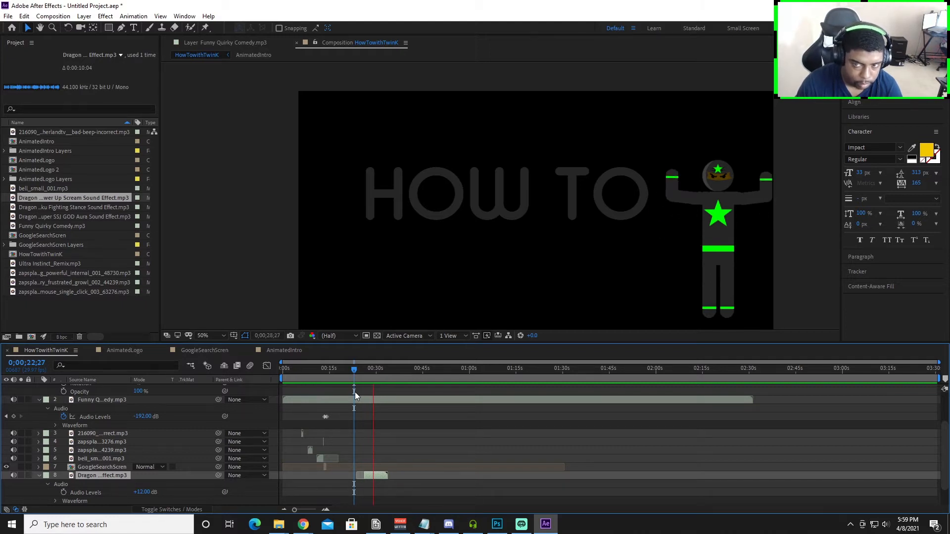
{"action": "key", "text": "space"}
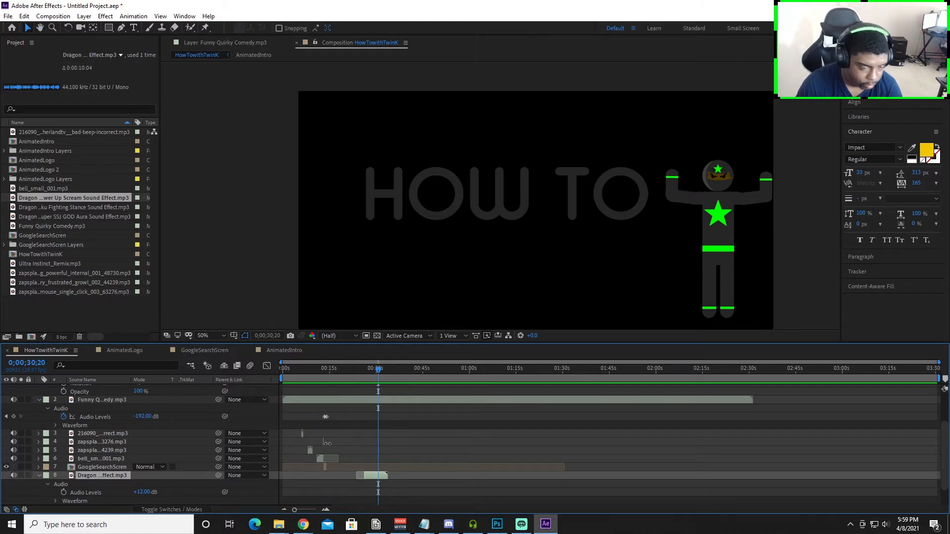
{"action": "left_click", "coordinate": [40, 475]}
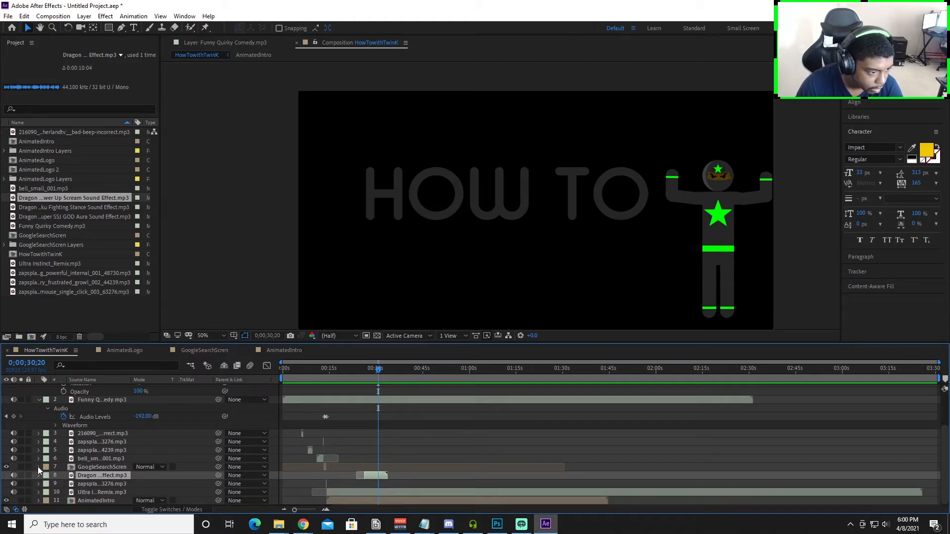
Step: In AnimatedIntro, delay PowerChest's last two pairs of position and scale keyframes so the first pair falls at 0;00;14;22
{"action": "double_click", "coordinate": [91, 500]}
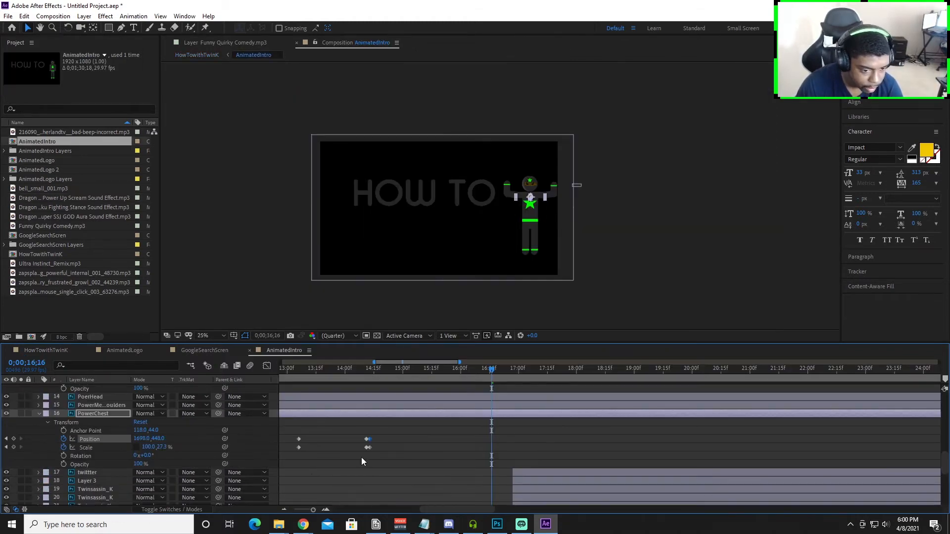
{"action": "left_click_drag", "start_coordinate": [351, 434], "coordinate": [388, 448]}
{"action": "left_click_drag", "start_coordinate": [493, 372], "coordinate": [386, 390]}
Step: Delay the last four position keyframes and last rotation keyframe of lower-arm layer 13 so they end at 0;00;15;03
{"action": "scroll", "coordinate": [374, 428], "scroll_direction": "up", "scroll_amount": 4}
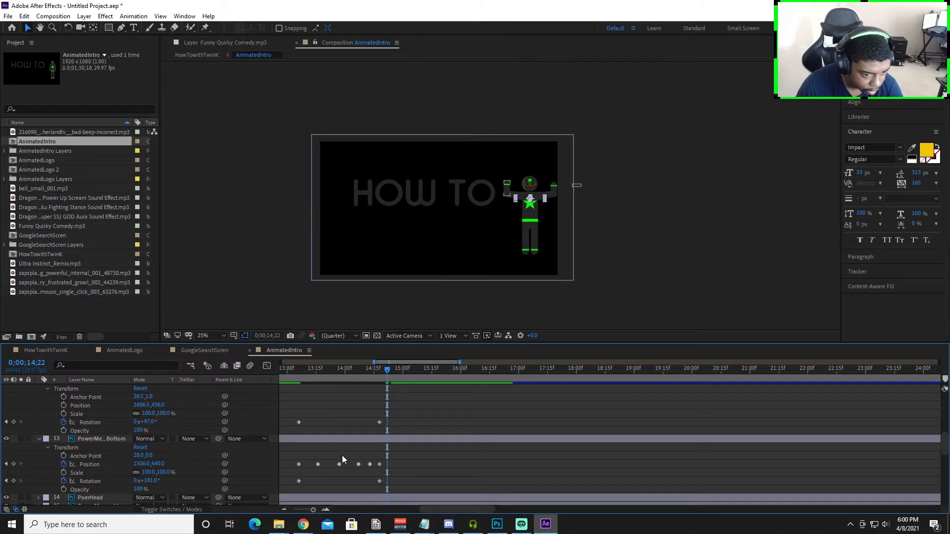
{"action": "left_click_drag", "start_coordinate": [336, 453], "coordinate": [391, 492]}
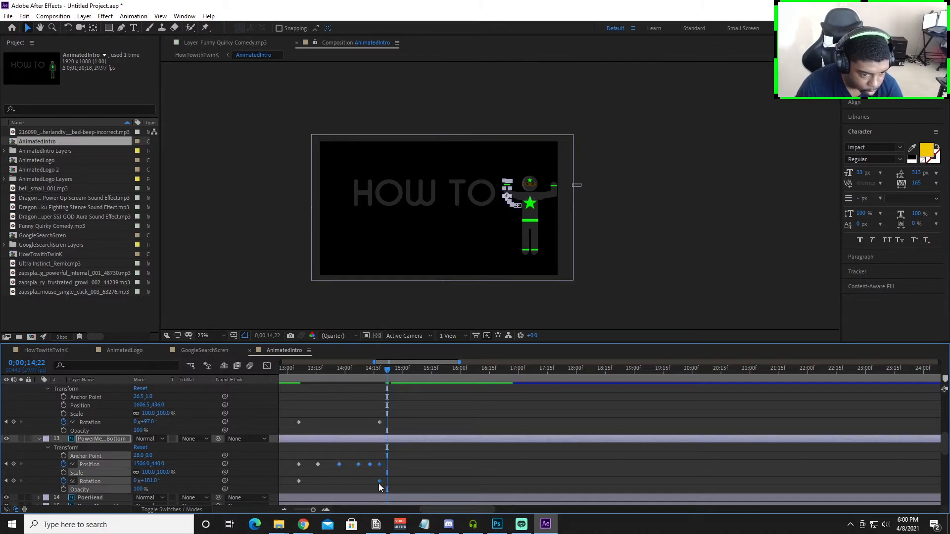
{"action": "scroll", "coordinate": [403, 503], "scroll_direction": "down", "scroll_amount": 3}
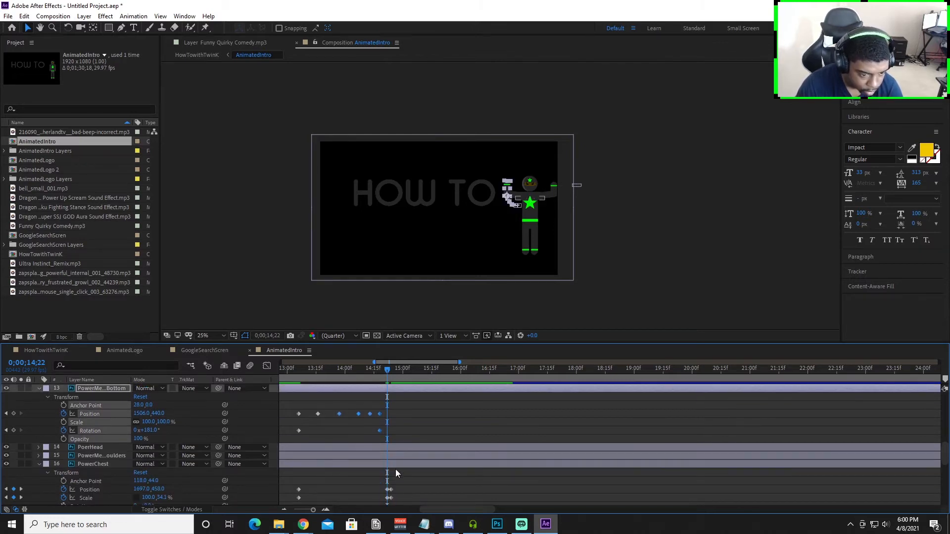
{"action": "left_click_drag", "start_coordinate": [380, 415], "coordinate": [409, 424]}
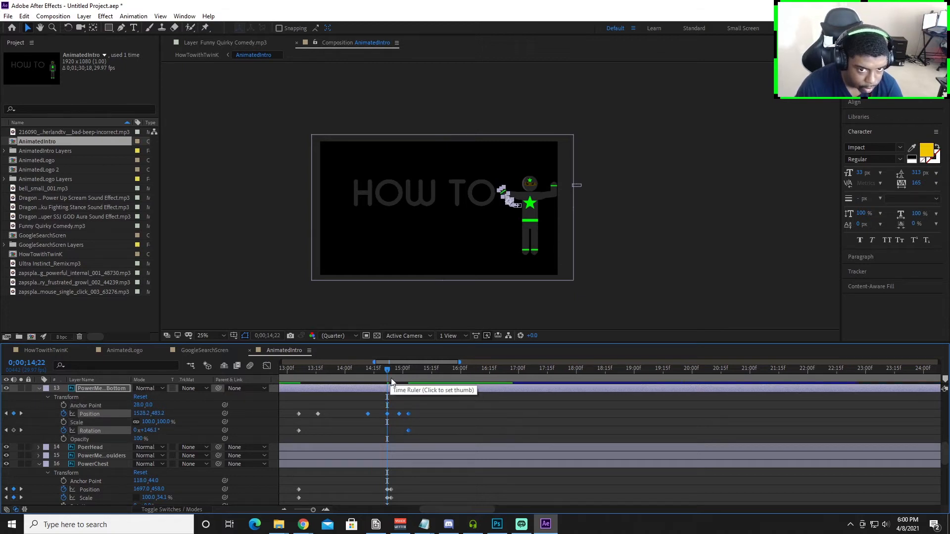
{"action": "left_click", "coordinate": [510, 296]}
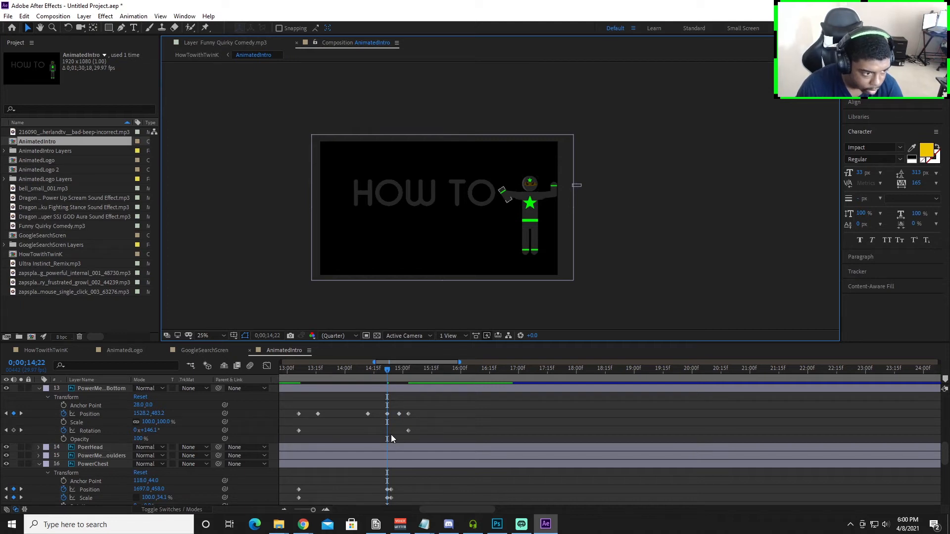
Step: Move the final rotation keyframe of upper-arm layer 12 to 0;00;15;03 and preview the arm from 0;00;14;03
{"action": "scroll", "coordinate": [391, 434], "scroll_direction": "up", "scroll_amount": 3}
{"action": "left_click", "coordinate": [379, 422]}
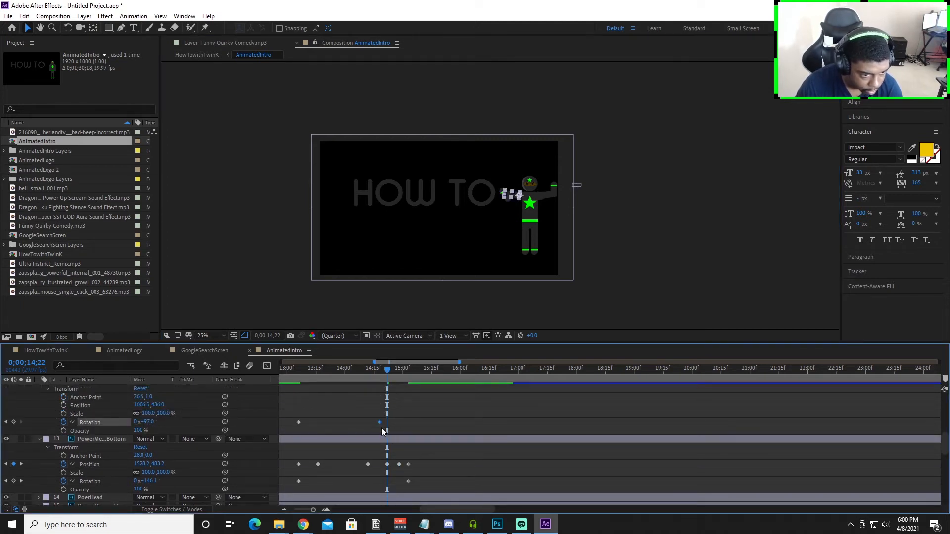
{"action": "left_click_drag", "start_coordinate": [379, 425], "coordinate": [409, 431]}
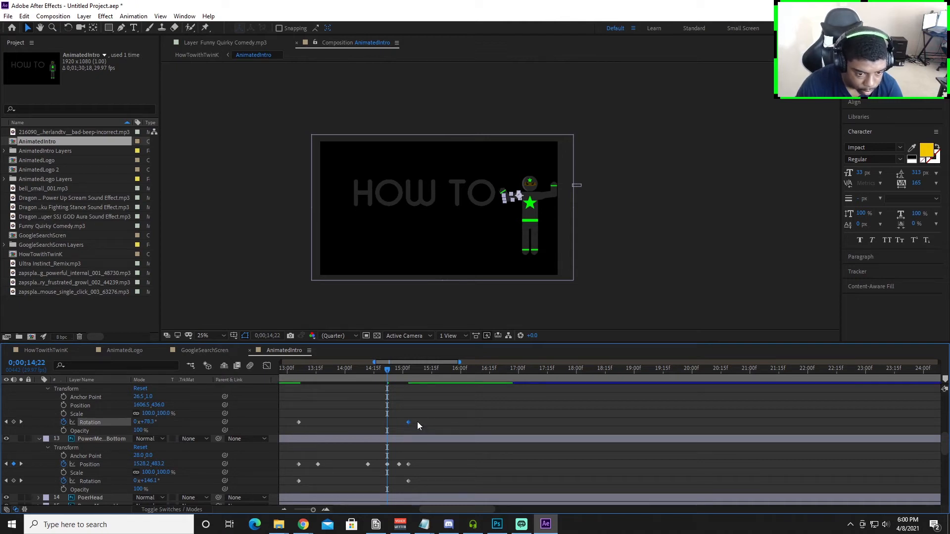
{"action": "left_click", "coordinate": [351, 384]}
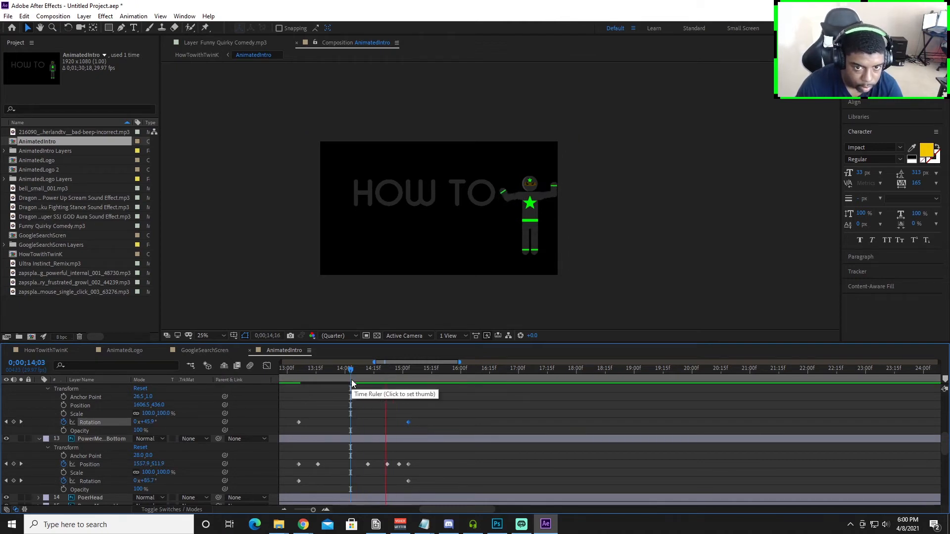
{"action": "key", "text": "space"}
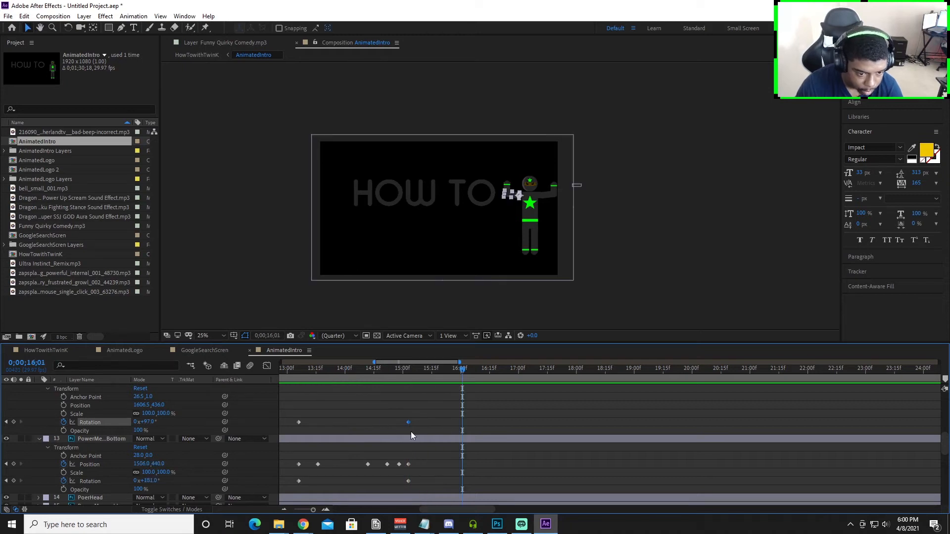
Step: Delay the last two position keyframes and last rotation keyframe of lower-arm layer 11 so they end at 0;00;15;03
{"action": "left_click_drag", "start_coordinate": [463, 371], "coordinate": [408, 385]}
{"action": "scroll", "coordinate": [411, 396], "scroll_direction": "up", "scroll_amount": 2}
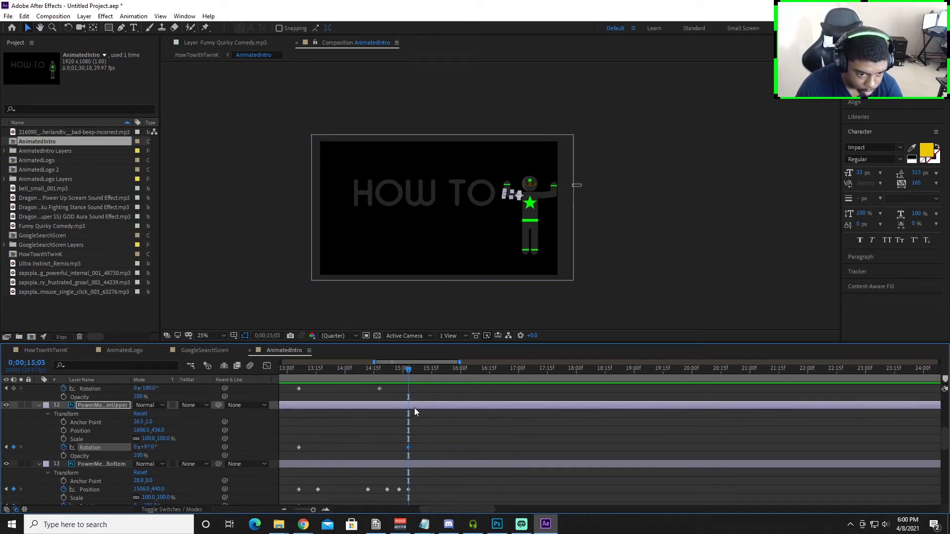
{"action": "scroll", "coordinate": [379, 420], "scroll_direction": "up", "scroll_amount": 1}
{"action": "scroll", "coordinate": [369, 426], "scroll_direction": "down", "scroll_amount": 3}
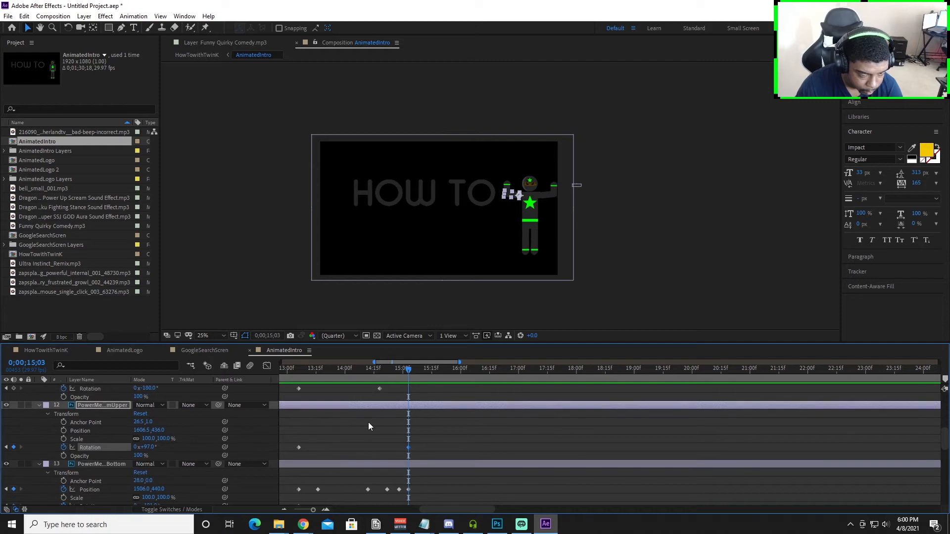
{"action": "scroll", "coordinate": [369, 426], "scroll_direction": "up", "scroll_amount": 2}
{"action": "left_click_drag", "start_coordinate": [364, 393], "coordinate": [408, 402]}
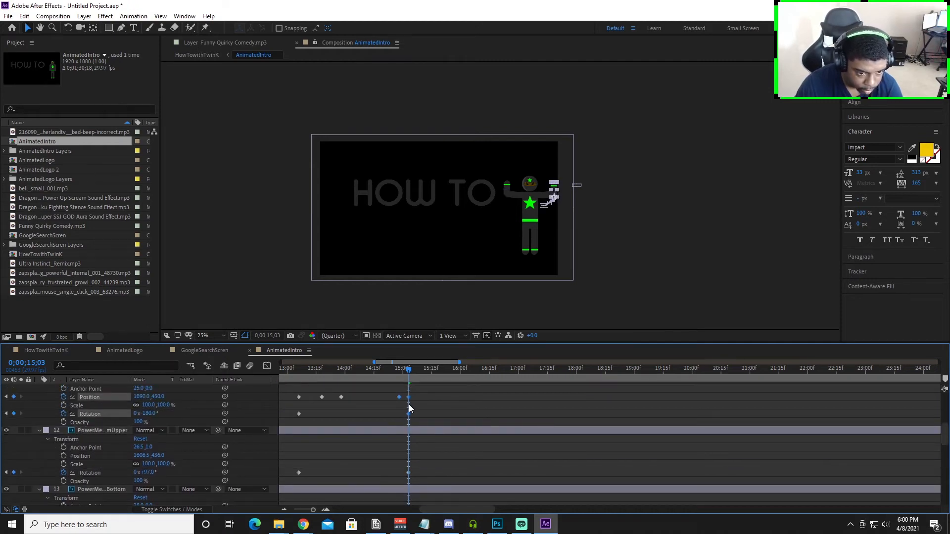
Step: Move the final rotation keyframe of upper-arm layer 10 to 0;00;15;03 and check the other layers' keyframes for alignment
{"action": "scroll", "coordinate": [423, 417], "scroll_direction": "up", "scroll_amount": 2}
{"action": "left_click_drag", "start_coordinate": [380, 407], "coordinate": [408, 407]}
{"action": "scroll", "coordinate": [391, 415], "scroll_direction": "up", "scroll_amount": 2}
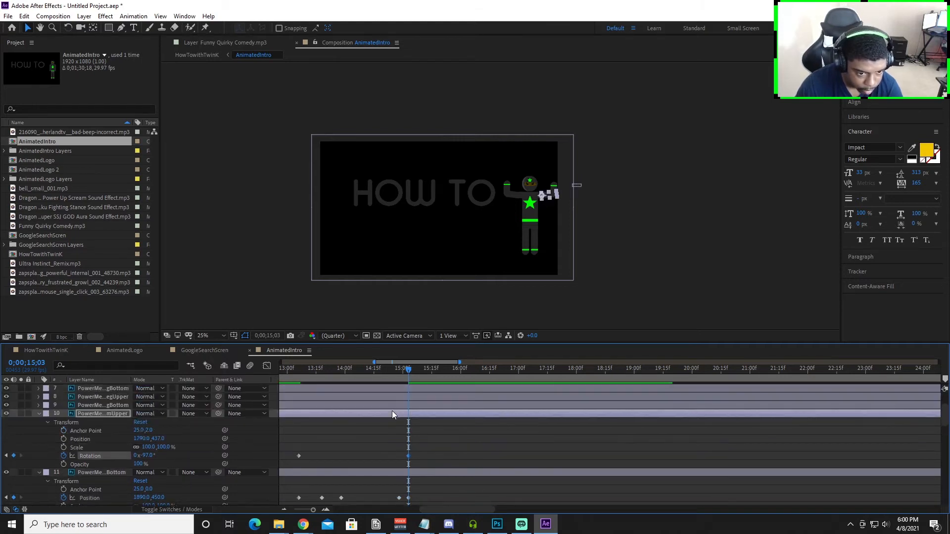
{"action": "scroll", "coordinate": [393, 420], "scroll_direction": "up", "scroll_amount": 2}
{"action": "scroll", "coordinate": [394, 425], "scroll_direction": "down", "scroll_amount": 9}
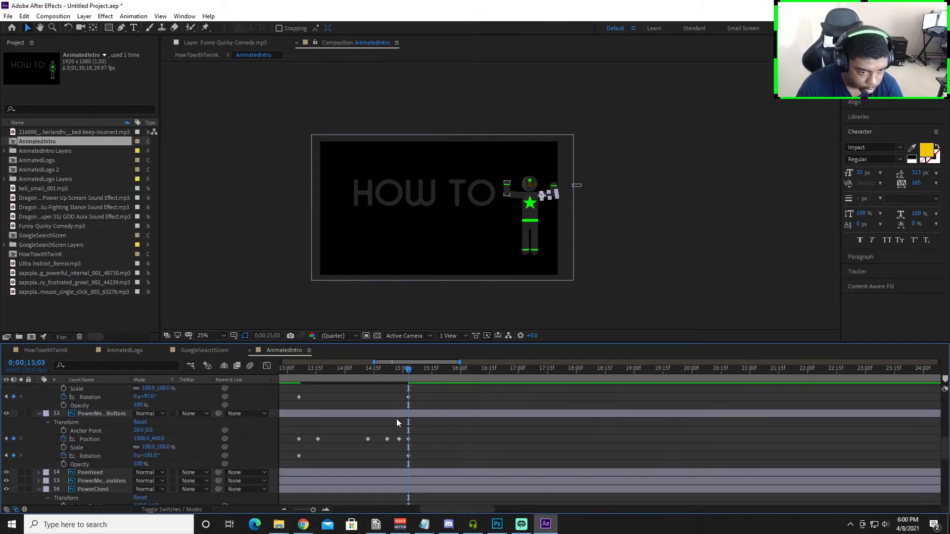
{"action": "scroll", "coordinate": [396, 420], "scroll_direction": "down", "scroll_amount": 1}
Step: Preview the retimed arm and chest motion in AnimatedIntro from 0;00;12;27 and again from 0;00;13;06
{"action": "left_click_drag", "start_coordinate": [400, 371], "coordinate": [340, 374]}
{"action": "key", "text": "space"}
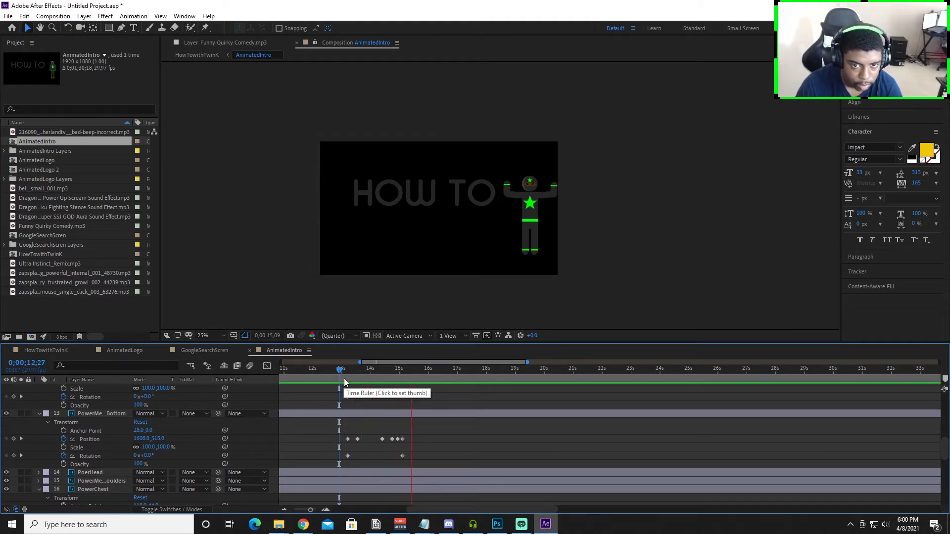
{"action": "key", "text": "space"}
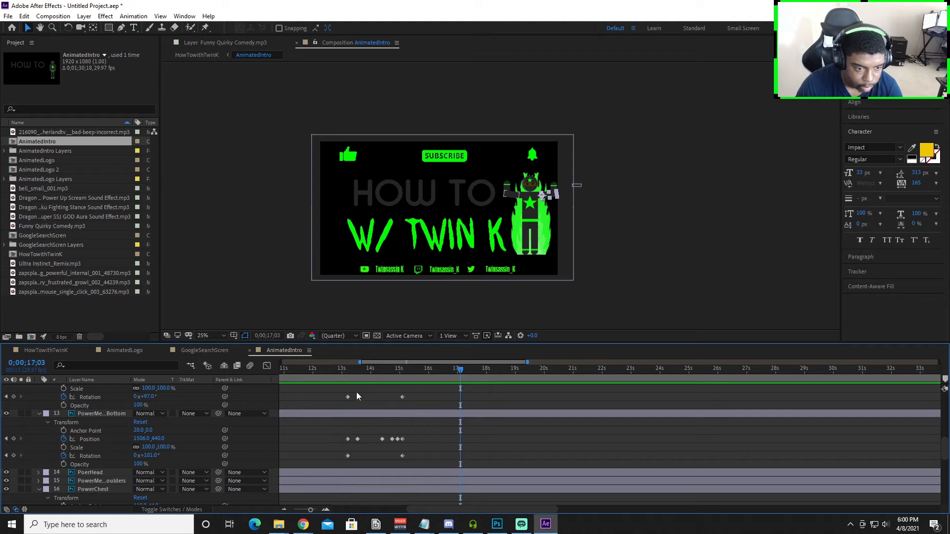
{"action": "left_click_drag", "start_coordinate": [458, 372], "coordinate": [329, 372]}
{"action": "key", "text": "space"}
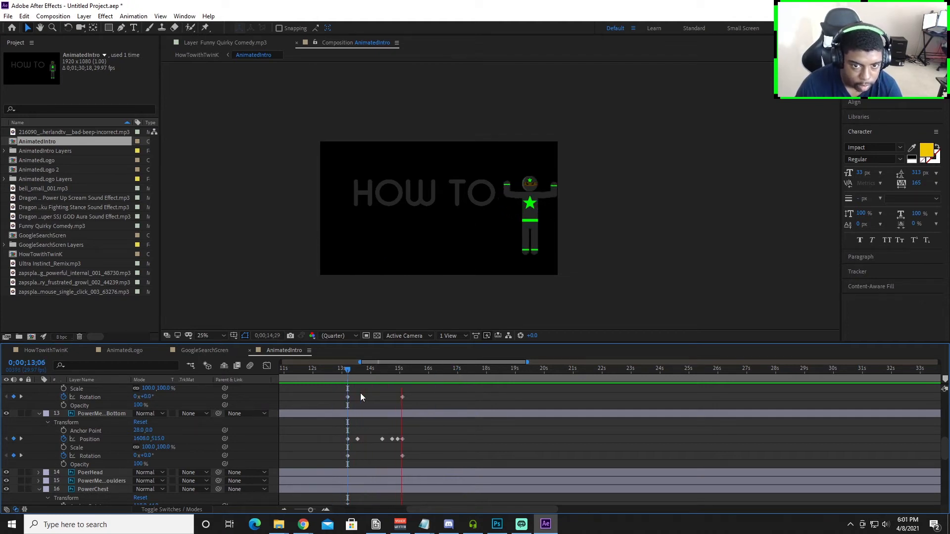
{"action": "key", "text": "space"}
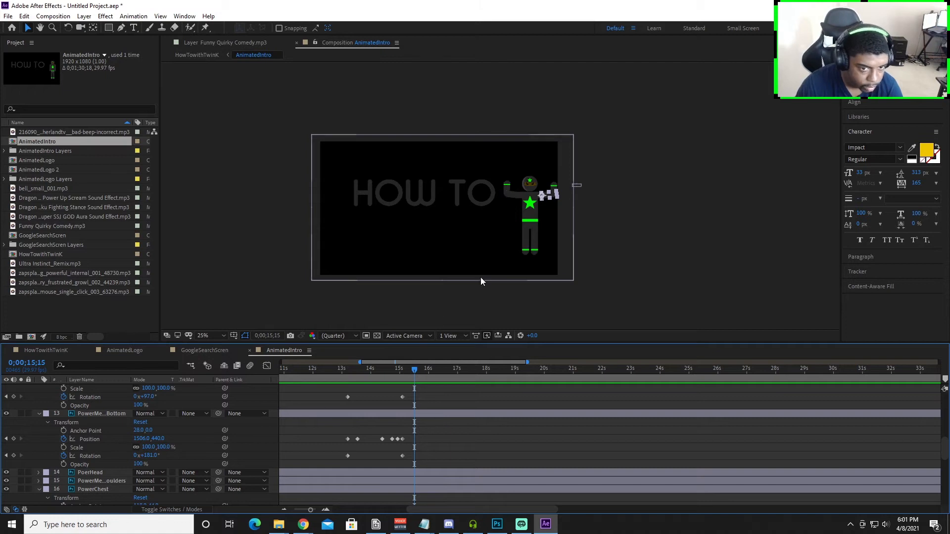
{"action": "scroll", "coordinate": [364, 411], "scroll_direction": "up", "scroll_amount": 2}
{"action": "left_click_drag", "start_coordinate": [446, 375], "coordinate": [375, 390]}
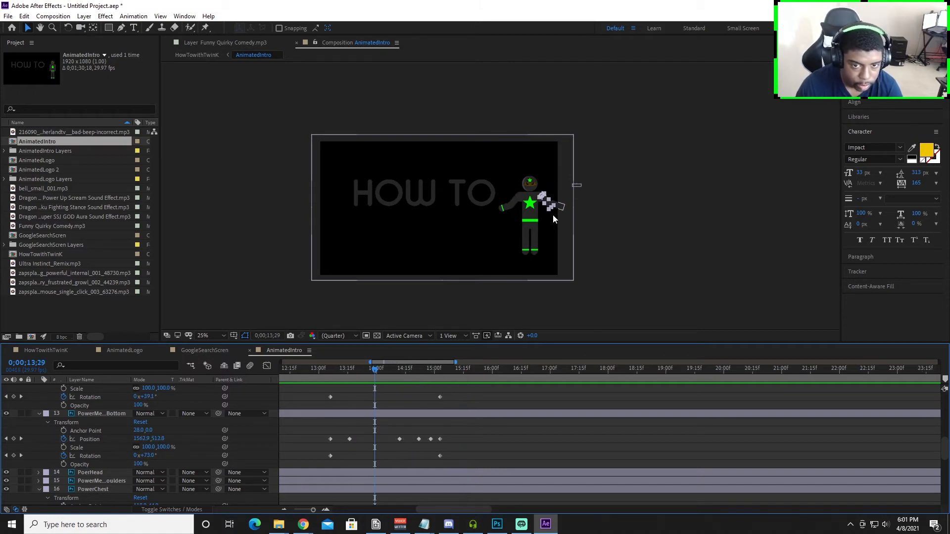
{"action": "scroll", "coordinate": [553, 215], "scroll_direction": "up", "scroll_amount": 2}
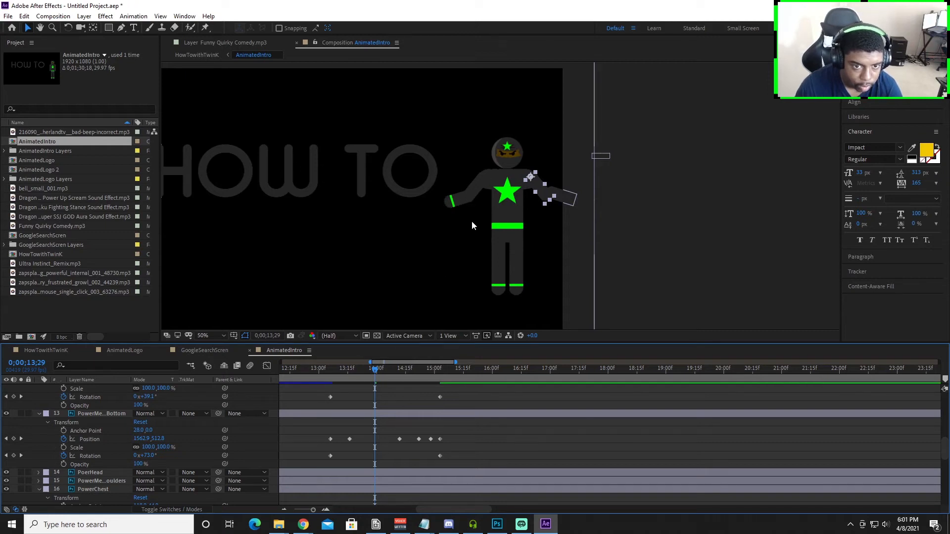
{"action": "left_click_drag", "start_coordinate": [387, 379], "coordinate": [388, 369]}
{"action": "left_click_drag", "start_coordinate": [465, 195], "coordinate": [463, 193]}
{"action": "mouse_move", "coordinate": [388, 370]}
{"action": "left_mouse_down"}
{"action": "mouse_move", "coordinate": [414, 370]}
{"action": "mouse_move", "coordinate": [374, 384]}
{"action": "mouse_move", "coordinate": [396, 385]}
{"action": "left_mouse_up"}
{"action": "scroll", "coordinate": [461, 176], "scroll_direction": "up", "scroll_amount": 4}
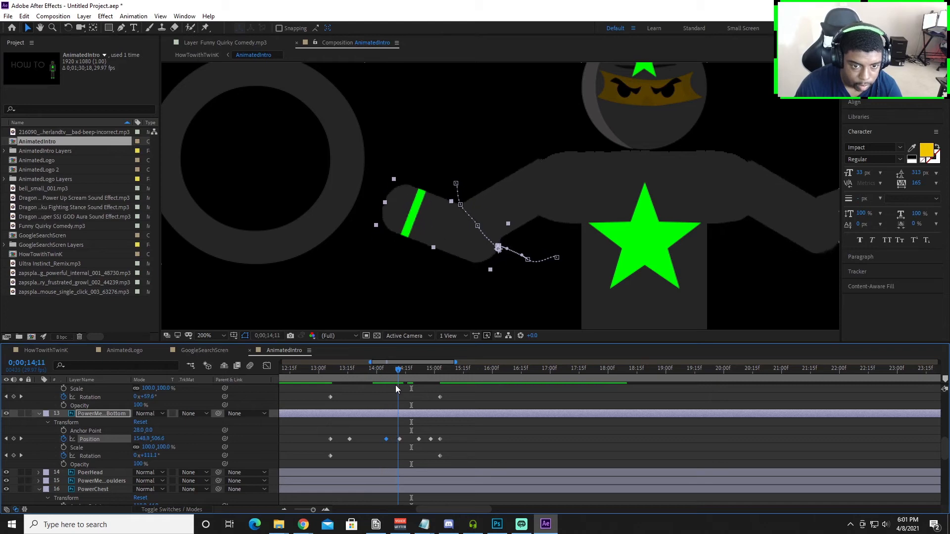
{"action": "left_click_drag", "start_coordinate": [449, 230], "coordinate": [437, 221]}
{"action": "mouse_move", "coordinate": [423, 369]}
{"action": "left_mouse_down"}
{"action": "mouse_move", "coordinate": [352, 373]}
{"action": "mouse_move", "coordinate": [422, 384]}
{"action": "left_mouse_up"}
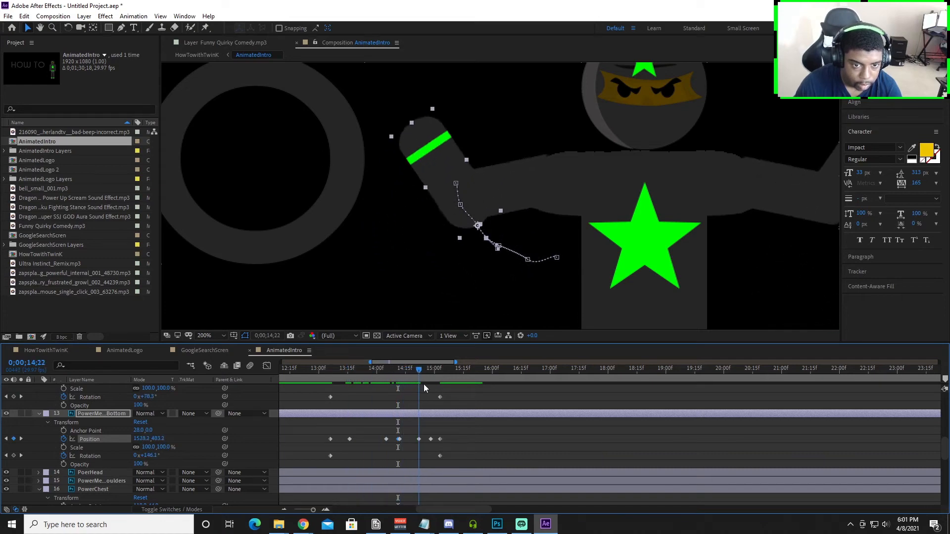
{"action": "key", "text": "ctrl+z"}
{"action": "key", "text": "ctrl+z"}
{"action": "key", "text": "ctrl+z"}
Step: Delete the four intermediate position keyframes of lower-arm layer 13, keeping only its first and last ones
{"action": "left_click_drag", "start_coordinate": [388, 371], "coordinate": [346, 383]}
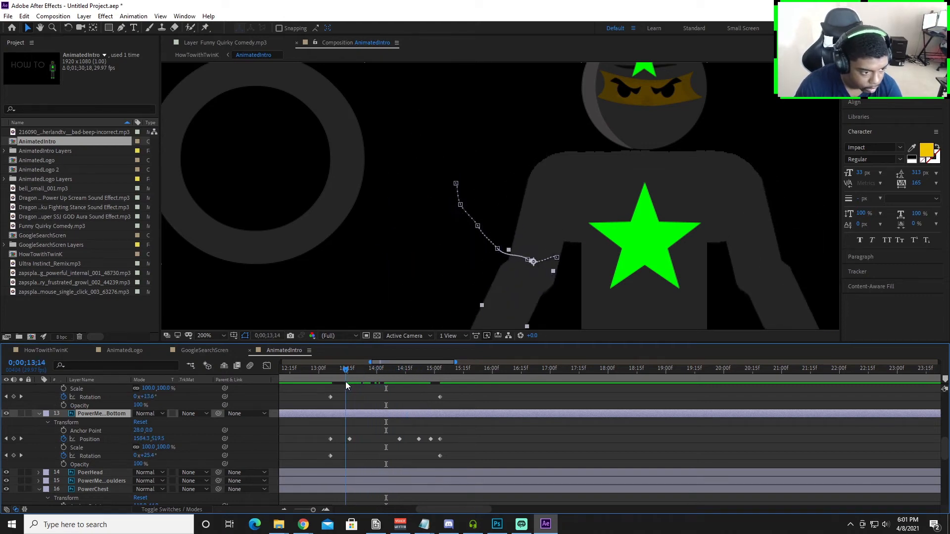
{"action": "left_click", "coordinate": [346, 432]}
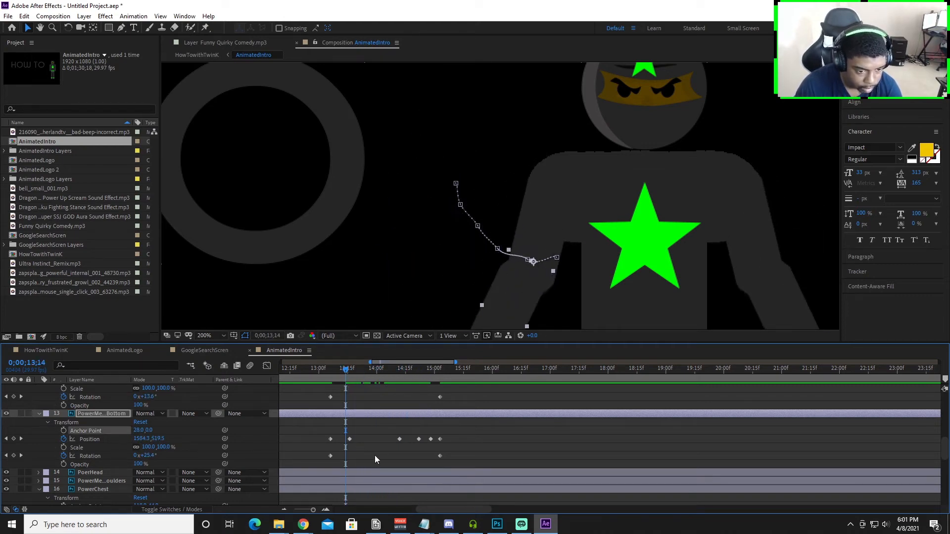
{"action": "left_click", "coordinate": [349, 439]}
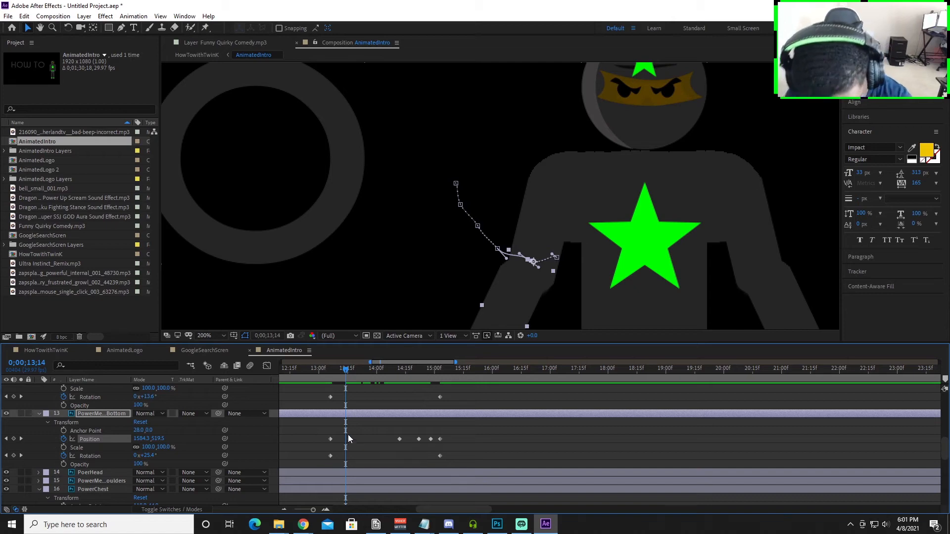
{"action": "key", "text": "Delete"}
{"action": "left_click", "coordinate": [400, 439]}
{"action": "key", "text": "Delete"}
{"action": "left_click", "coordinate": [419, 440]}
{"action": "key", "text": "Delete"}
{"action": "left_click", "coordinate": [431, 439]}
{"action": "key", "text": "Delete"}
Step: Reposition lower-arm layer 13 at the elbow at about 0;00;13;16, at 0;00;13;26 (1567.7, 512.8) and at 0;00;14;06 (1548.7, 501.0)
{"action": "mouse_move", "coordinate": [345, 370]}
{"action": "left_mouse_down"}
{"action": "mouse_move", "coordinate": [329, 378]}
{"action": "mouse_move", "coordinate": [349, 382]}
{"action": "left_mouse_up"}
{"action": "left_click_drag", "start_coordinate": [513, 300], "coordinate": [511, 314]}
{"action": "left_click_drag", "start_coordinate": [341, 375], "coordinate": [370, 372]}
{"action": "left_click_drag", "start_coordinate": [452, 289], "coordinate": [453, 301]}
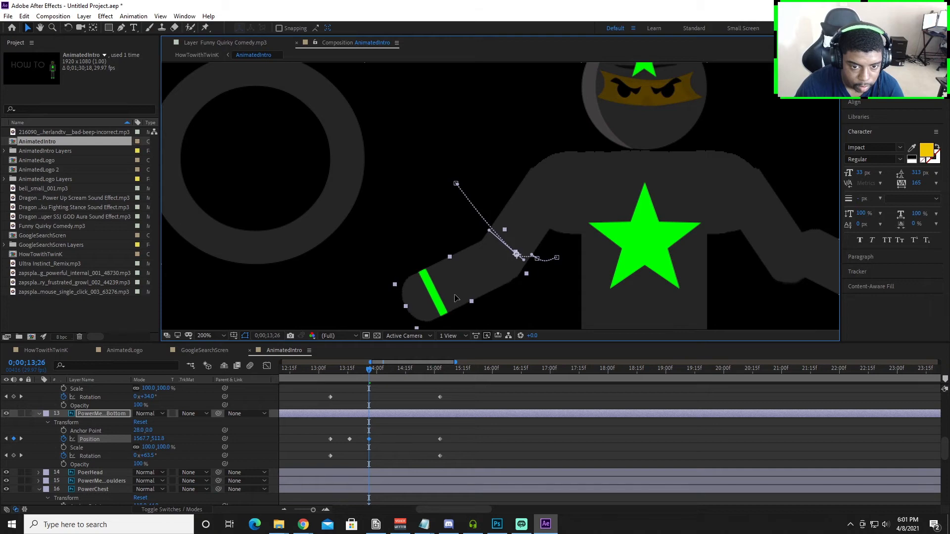
{"action": "left_click_drag", "start_coordinate": [369, 370], "coordinate": [388, 371]}
{"action": "left_click_drag", "start_coordinate": [473, 237], "coordinate": [470, 246]}
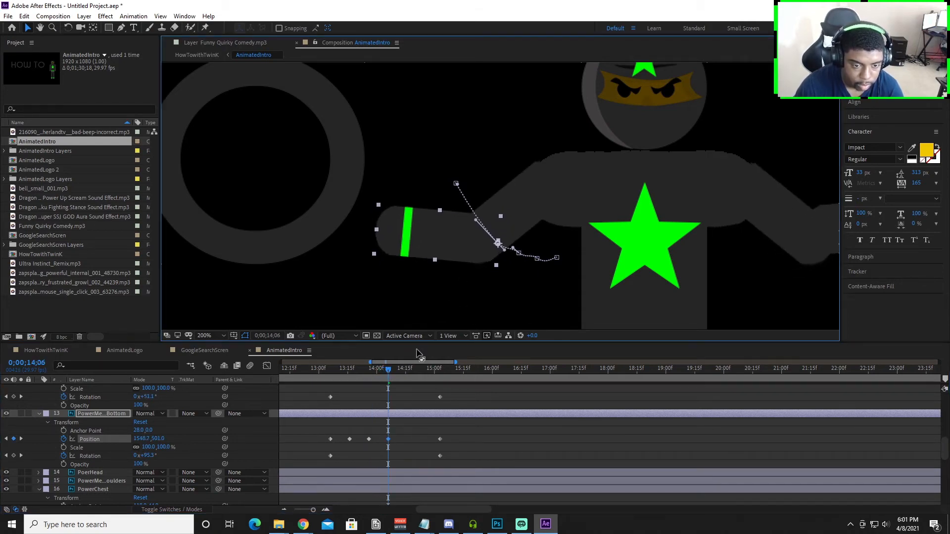
Step: Reposition lower-arm layer 13 at 0;00;14;15 to about 1530.9, 487.3 and at 0;00;14;25 to about 1514.2, 461.7
{"action": "left_click_drag", "start_coordinate": [390, 371], "coordinate": [405, 372]}
{"action": "left_click_drag", "start_coordinate": [456, 223], "coordinate": [448, 220]}
{"action": "left_click_drag", "start_coordinate": [407, 364], "coordinate": [420, 366]}
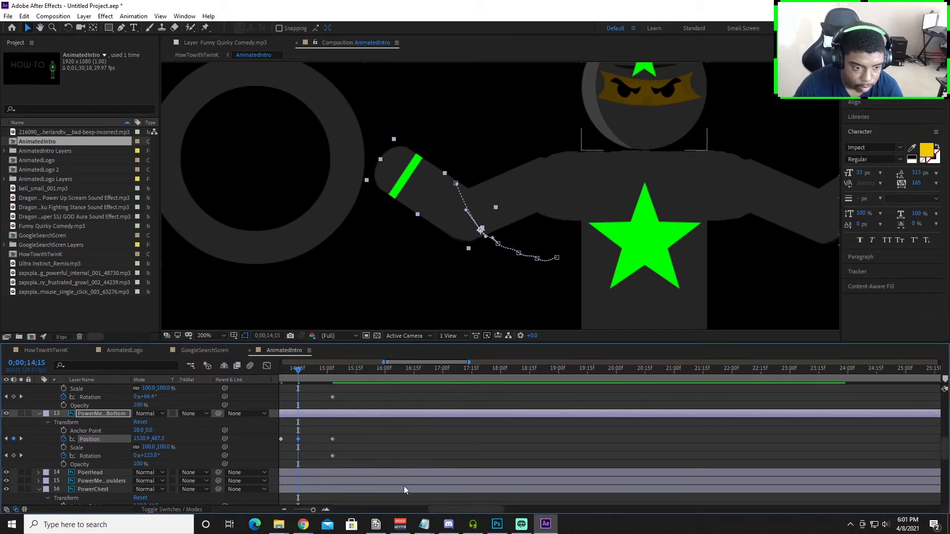
{"action": "left_click_drag", "start_coordinate": [450, 511], "coordinate": [437, 511]}
{"action": "left_click_drag", "start_coordinate": [405, 371], "coordinate": [423, 373]}
{"action": "left_click", "coordinate": [450, 166]}
{"action": "left_click_drag", "start_coordinate": [450, 167], "coordinate": [449, 167]}
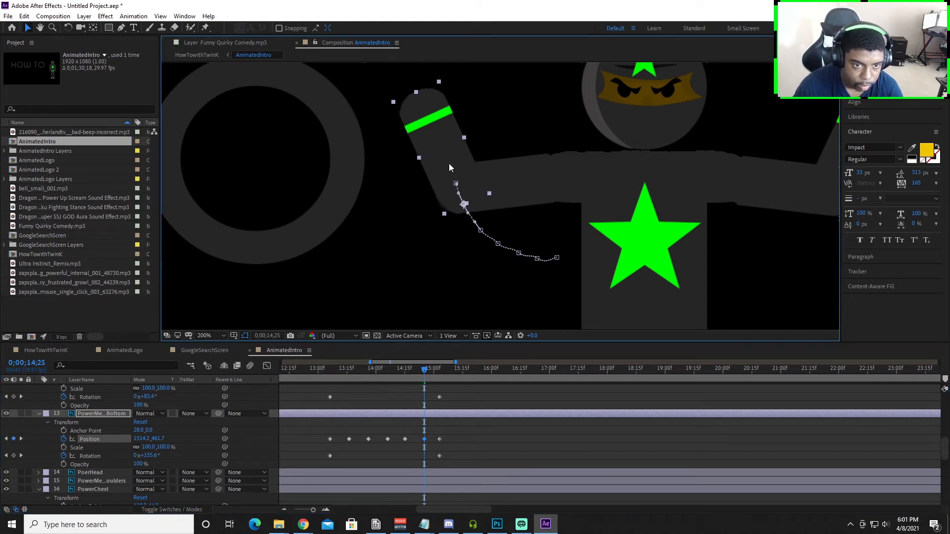
{"action": "left_click_drag", "start_coordinate": [425, 371], "coordinate": [476, 380]}
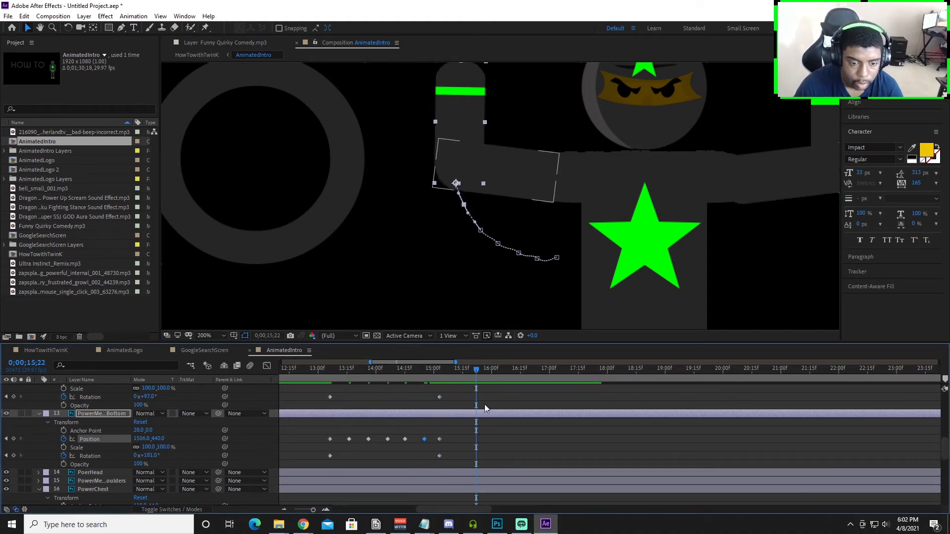
Step: Examine the keyframe timing of both arms' layers and PowerChest, with lower-arm layer 11 selected at 0;00;15;01
{"action": "scroll", "coordinate": [452, 428], "scroll_direction": "up", "scroll_amount": 1}
{"action": "scroll", "coordinate": [452, 429], "scroll_direction": "down", "scroll_amount": 5}
{"action": "scroll", "coordinate": [451, 431], "scroll_direction": "up", "scroll_amount": 2}
{"action": "left_click", "coordinate": [672, 306]}
{"action": "scroll", "coordinate": [673, 305], "scroll_direction": "down", "scroll_amount": 2}
{"action": "left_click", "coordinate": [748, 220]}
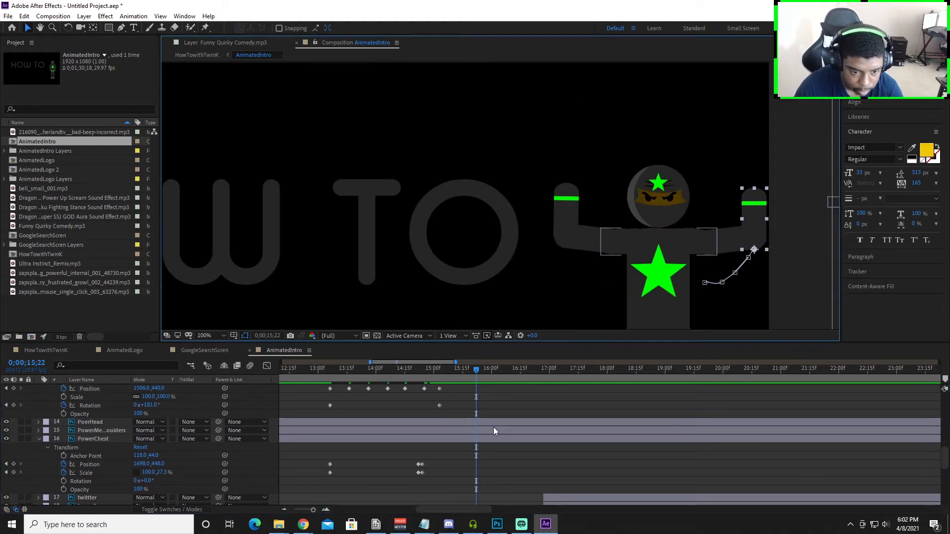
{"action": "scroll", "coordinate": [494, 426], "scroll_direction": "down", "scroll_amount": 4}
{"action": "scroll", "coordinate": [493, 428], "scroll_direction": "up", "scroll_amount": 8}
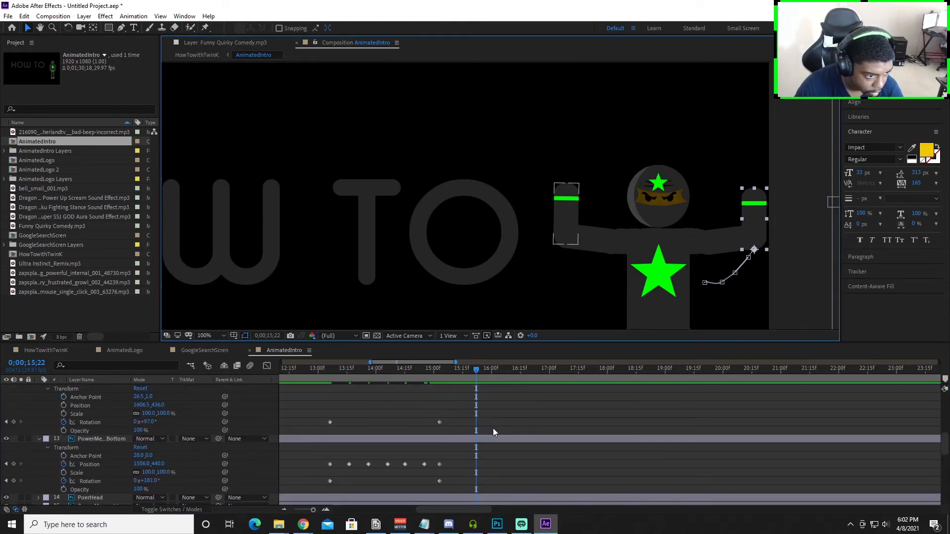
{"action": "scroll", "coordinate": [493, 429], "scroll_direction": "up", "scroll_amount": 1}
{"action": "left_click_drag", "start_coordinate": [474, 383], "coordinate": [435, 399]}
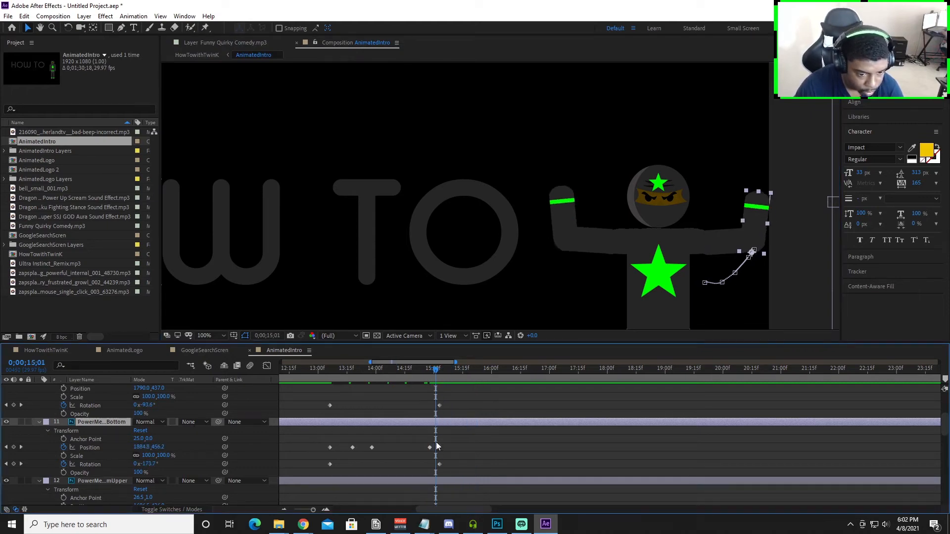
{"action": "scroll", "coordinate": [450, 466], "scroll_direction": "down", "scroll_amount": 4}
{"action": "scroll", "coordinate": [448, 467], "scroll_direction": "up", "scroll_amount": 4}
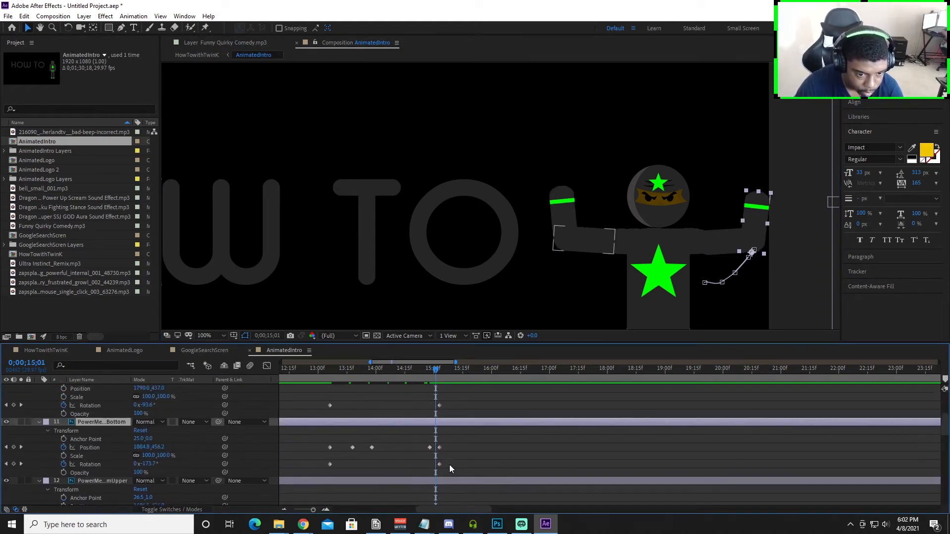
{"action": "scroll", "coordinate": [449, 464], "scroll_direction": "down", "scroll_amount": 4}
{"action": "scroll", "coordinate": [450, 463], "scroll_direction": "up", "scroll_amount": 4}
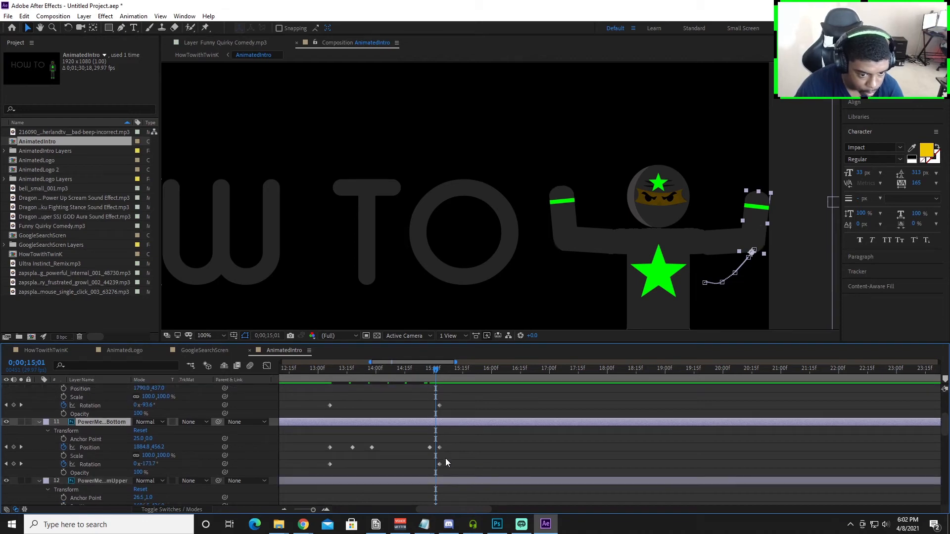
Step: Delete the three intermediate position keyframes of lower-arm layer 11, keeping only its first and last ones
{"action": "left_click", "coordinate": [352, 447]}
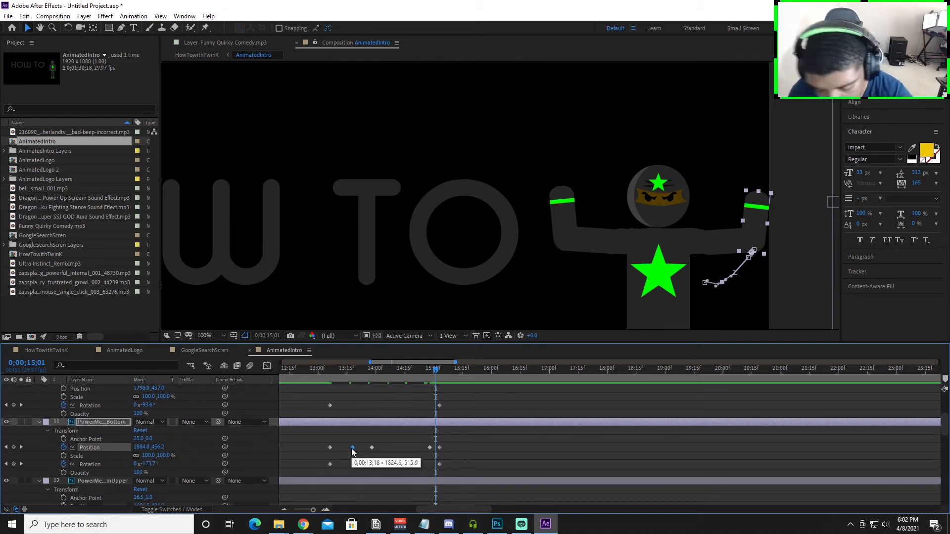
{"action": "key", "text": "Delete"}
{"action": "left_click", "coordinate": [371, 447]}
{"action": "key", "text": "Delete"}
{"action": "left_click", "coordinate": [430, 448]}
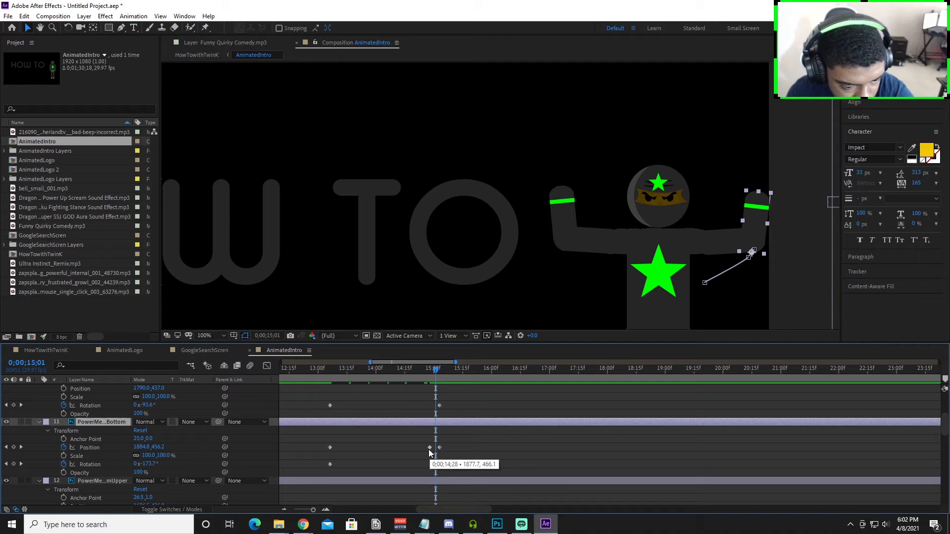
{"action": "key", "text": "Delete"}
Step: Reposition lower-arm layer 11 at the elbow at 0;00;13;23, at 0;00;14;07 (1848.9, 497.1) and at about 0;00;14;21
{"action": "left_click_drag", "start_coordinate": [434, 375], "coordinate": [362, 399]}
{"action": "scroll", "coordinate": [785, 299], "scroll_direction": "up", "scroll_amount": 1}
{"action": "left_click_drag", "start_coordinate": [706, 295], "coordinate": [708, 309]}
{"action": "left_click_drag", "start_coordinate": [365, 370], "coordinate": [389, 372]}
{"action": "left_click_drag", "start_coordinate": [736, 231], "coordinate": [737, 235]}
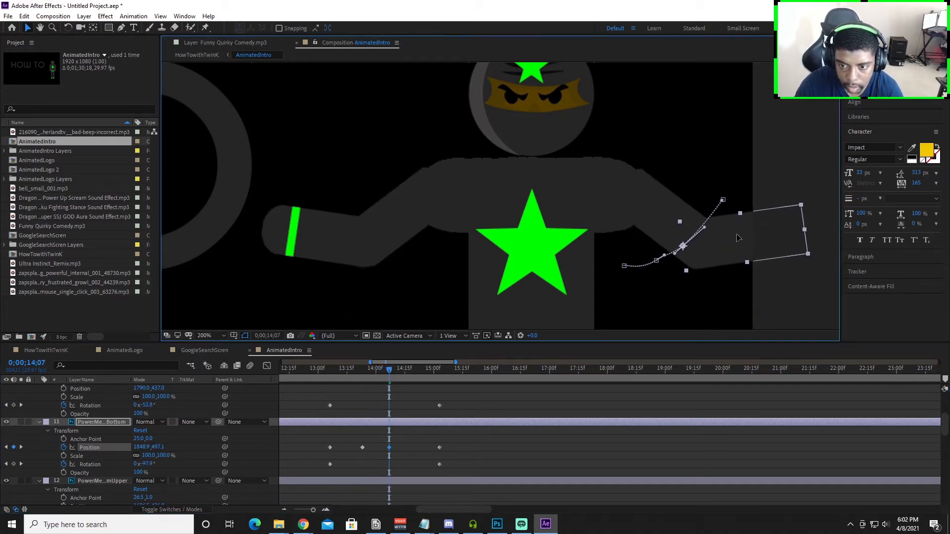
{"action": "left_click_drag", "start_coordinate": [390, 370], "coordinate": [416, 371]}
{"action": "left_click_drag", "start_coordinate": [741, 174], "coordinate": [740, 175]}
{"action": "left_click", "coordinate": [434, 370]}
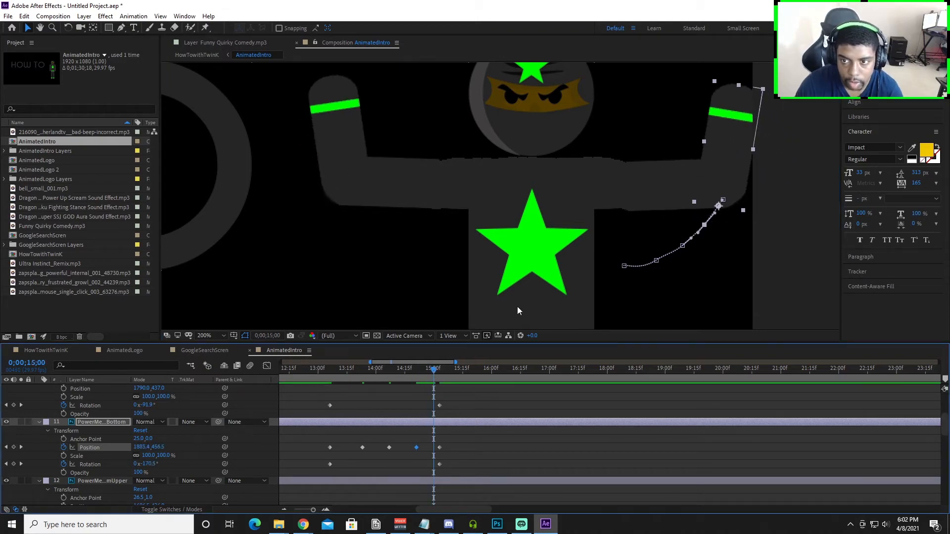
Step: Preview the corrected arm motion from 0;00;12;26 and inspect the arm poses at 0;00;14;08 and 0;00;13;23
{"action": "left_click_drag", "start_coordinate": [431, 369], "coordinate": [308, 395]}
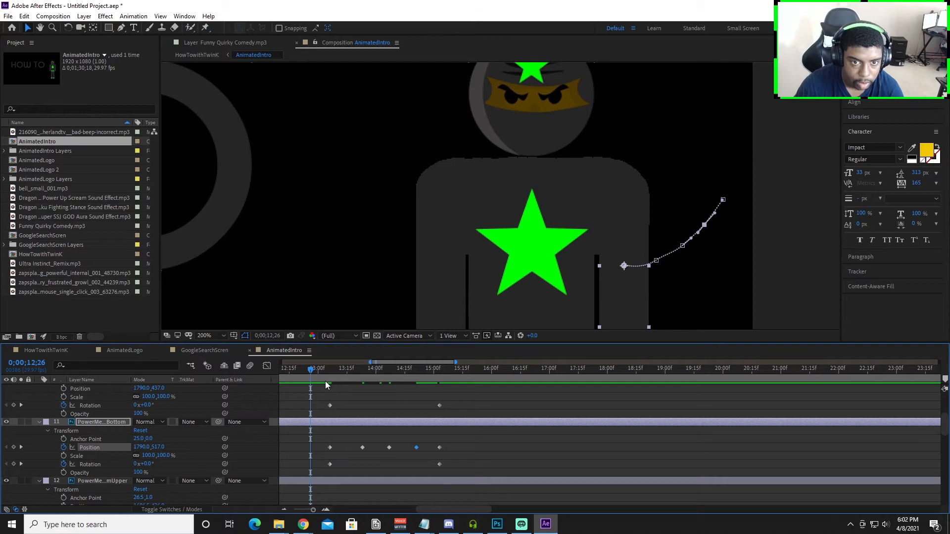
{"action": "scroll", "coordinate": [409, 293], "scroll_direction": "down", "scroll_amount": 2}
{"action": "key", "text": "space"}
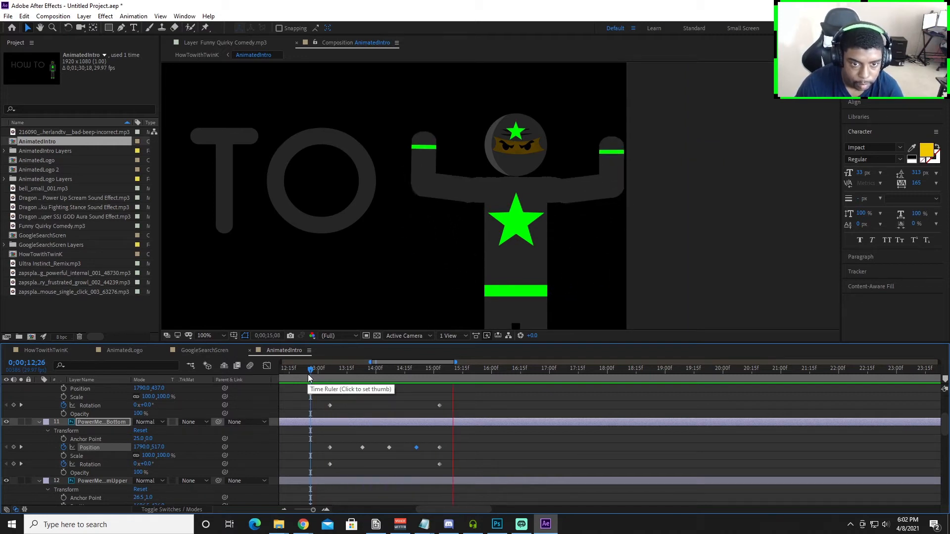
{"action": "key", "text": "space"}
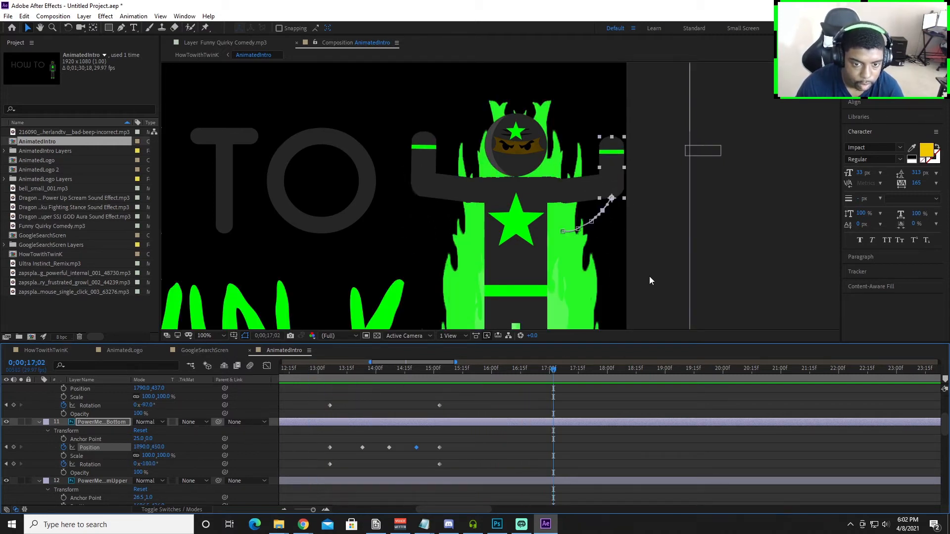
{"action": "left_click_drag", "start_coordinate": [539, 381], "coordinate": [391, 382]}
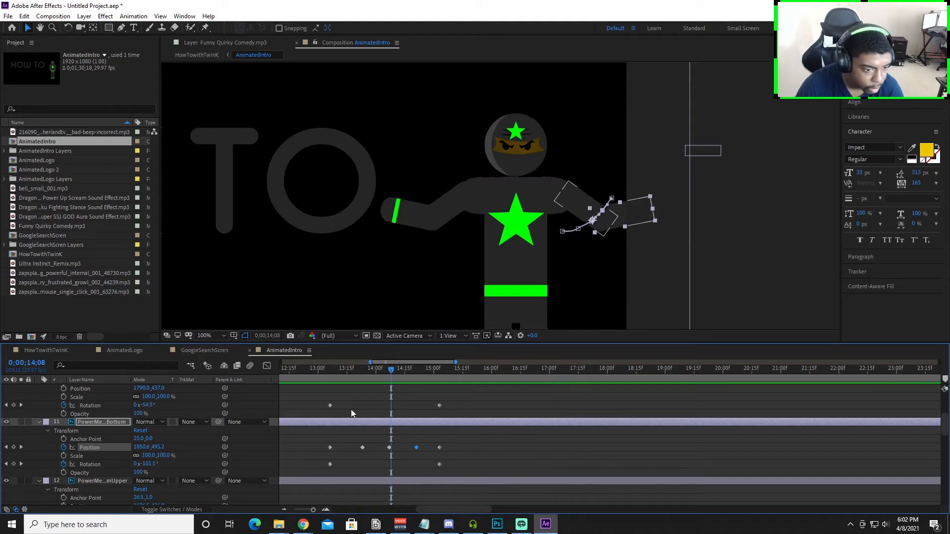
{"action": "key", "text": "minus"}
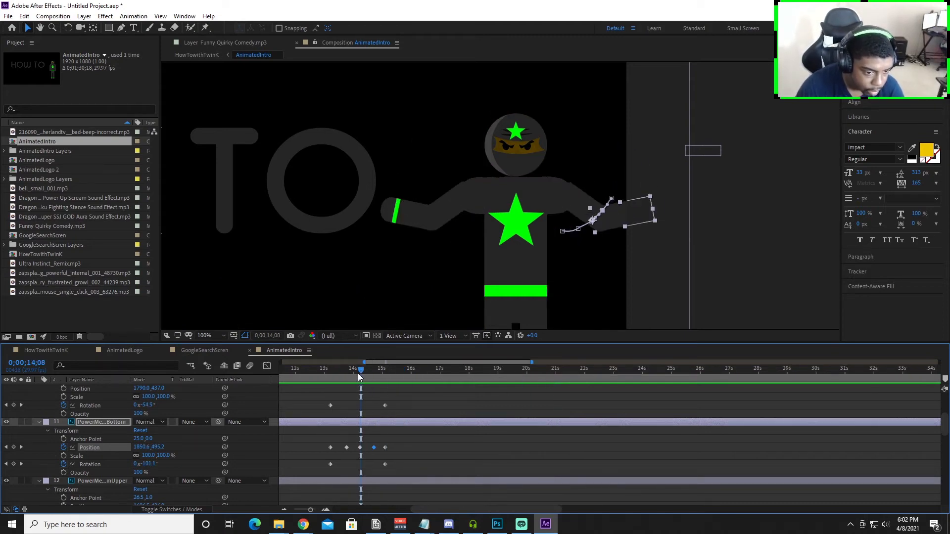
{"action": "left_click", "coordinate": [357, 373]}
{"action": "left_click_drag", "start_coordinate": [352, 373], "coordinate": [346, 372]}
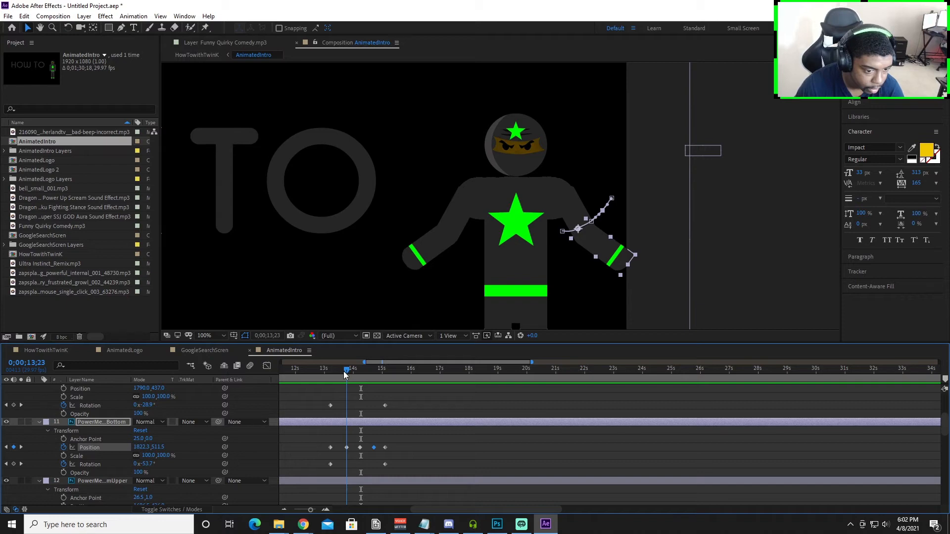
Step: Move the GreenEys layer over the ninja's eyes and set the current time to 0;00;13;17
{"action": "scroll", "coordinate": [160, 415], "scroll_direction": "up", "scroll_amount": 3}
{"action": "scroll", "coordinate": [149, 431], "scroll_direction": "up", "scroll_amount": 3}
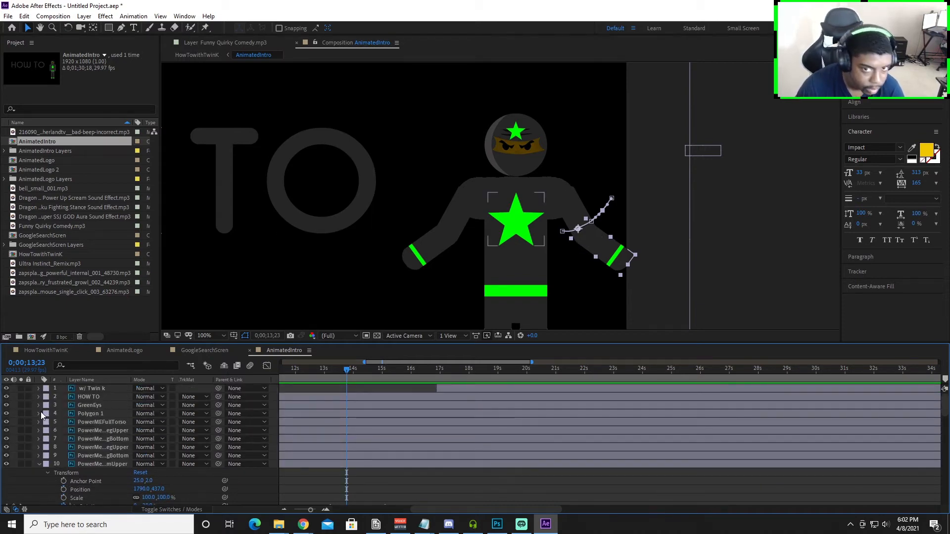
{"action": "left_click", "coordinate": [80, 406]}
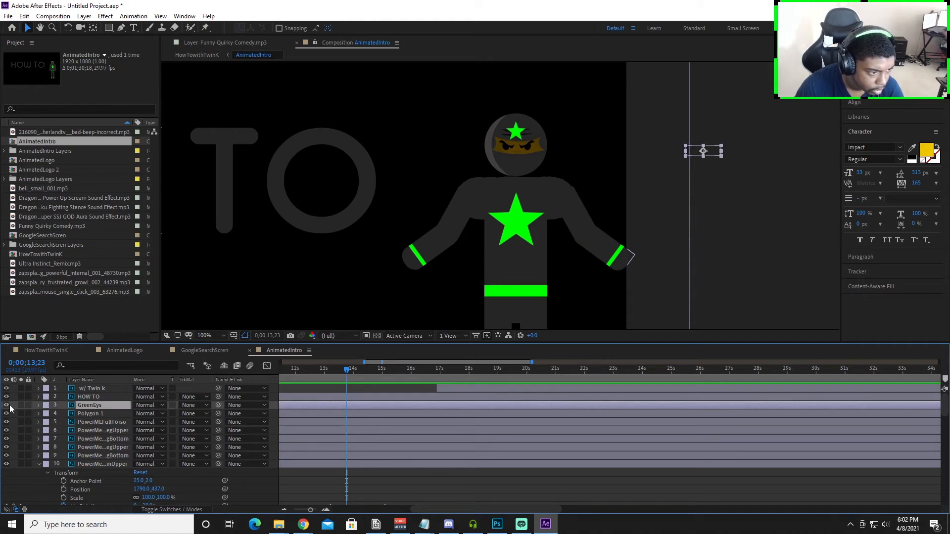
{"action": "left_click_drag", "start_coordinate": [712, 156], "coordinate": [526, 146]}
{"action": "scroll", "coordinate": [526, 145], "scroll_direction": "up", "scroll_amount": 2}
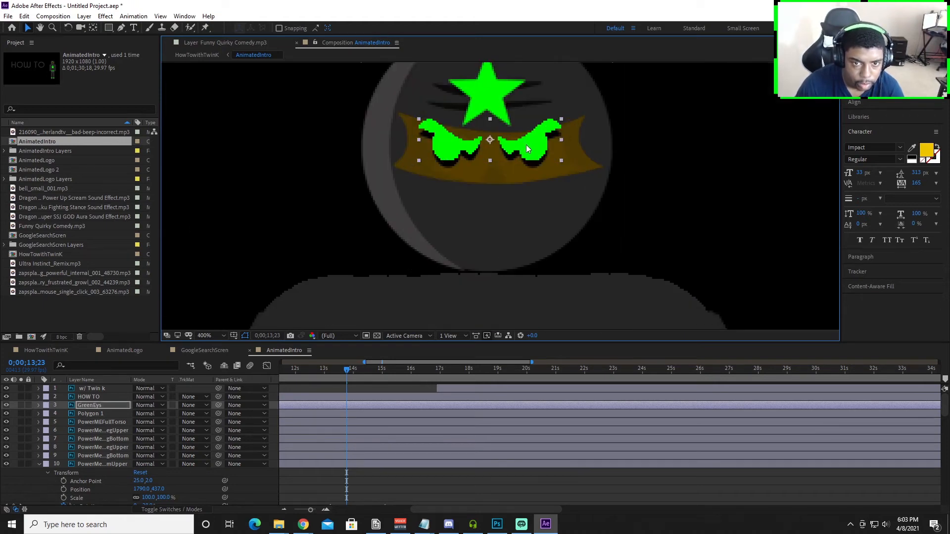
{"action": "left_click", "coordinate": [332, 405]}
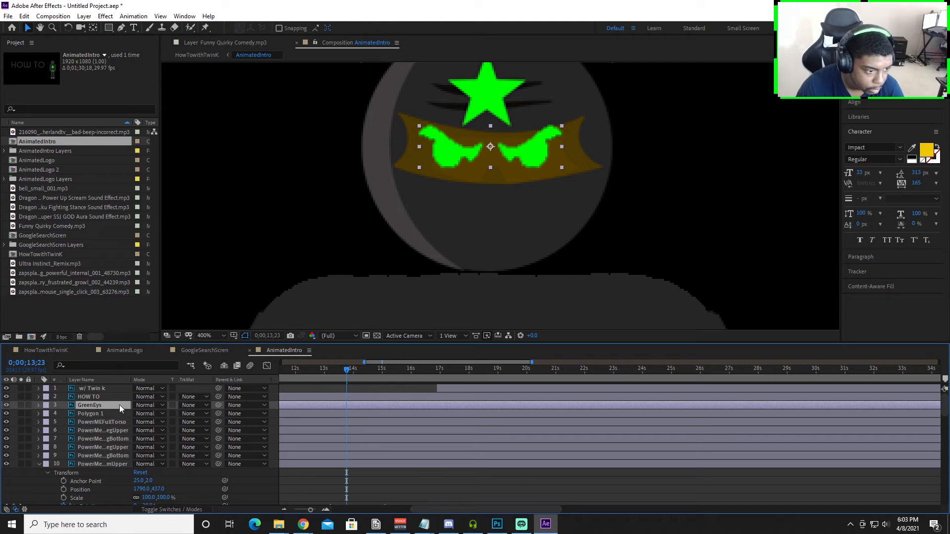
{"action": "scroll", "coordinate": [331, 432], "scroll_direction": "down", "scroll_amount": 3}
{"action": "scroll", "coordinate": [336, 425], "scroll_direction": "up", "scroll_amount": 3}
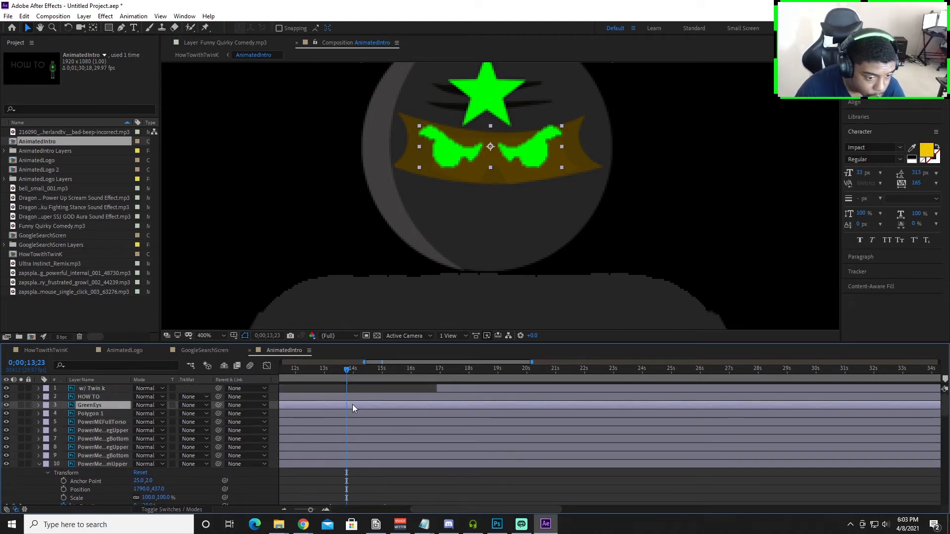
{"action": "scroll", "coordinate": [336, 426], "scroll_direction": "down", "scroll_amount": 3}
{"action": "left_click_drag", "start_coordinate": [346, 370], "coordinate": [340, 372]}
{"action": "left_click", "coordinate": [348, 389]}
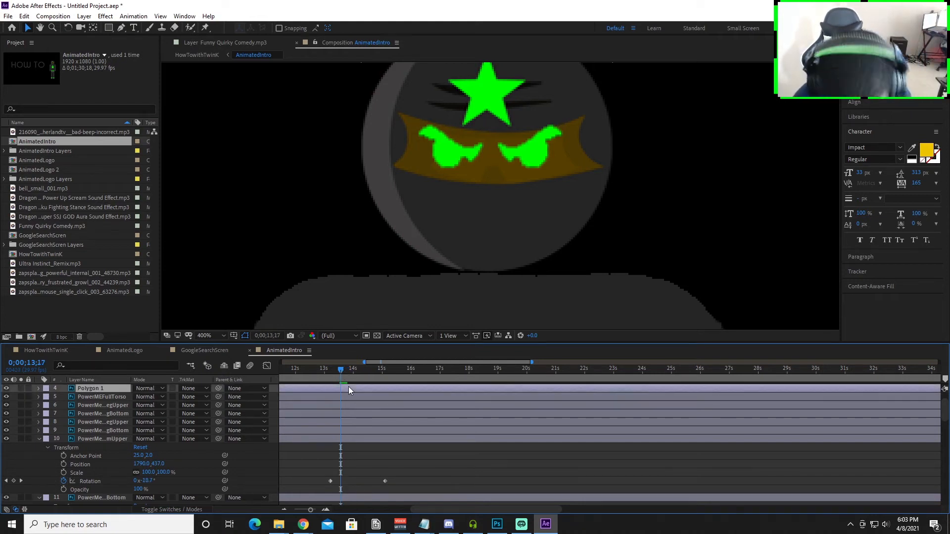
{"action": "key", "text": "alt+bracketleft"}
{"action": "scroll", "coordinate": [140, 404], "scroll_direction": "up", "scroll_amount": 3}
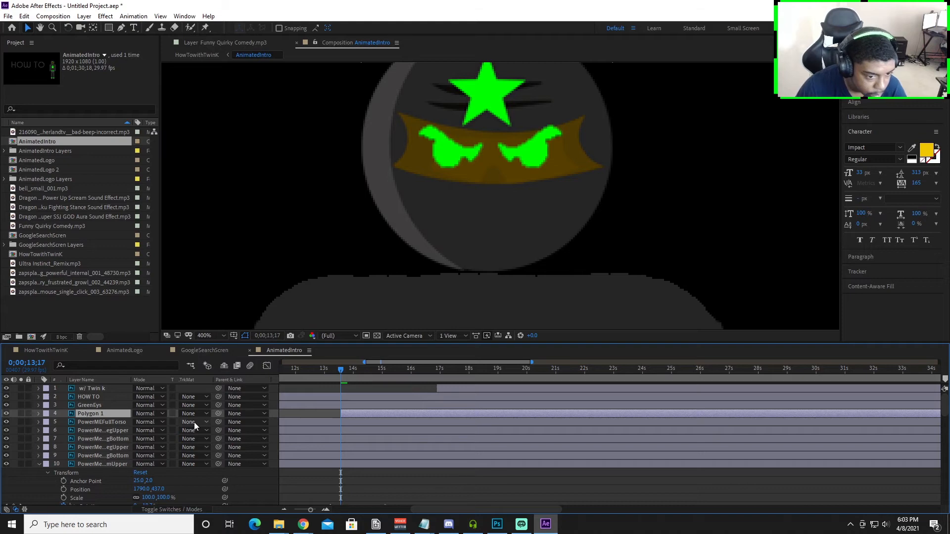
{"action": "key", "text": "ctrl+z"}
Step: Trim the start of the GreenEys layer to 0;00;13;17 and duplicate the layer three times
{"action": "left_click", "coordinate": [307, 406]}
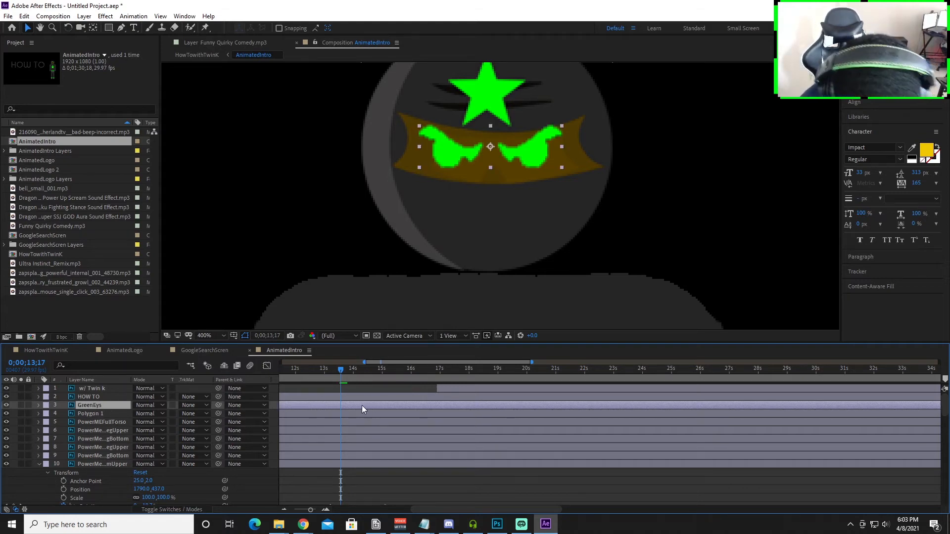
{"action": "key", "text": "alt+bracketleft"}
{"action": "scroll", "coordinate": [342, 395], "scroll_direction": "up", "scroll_amount": 3}
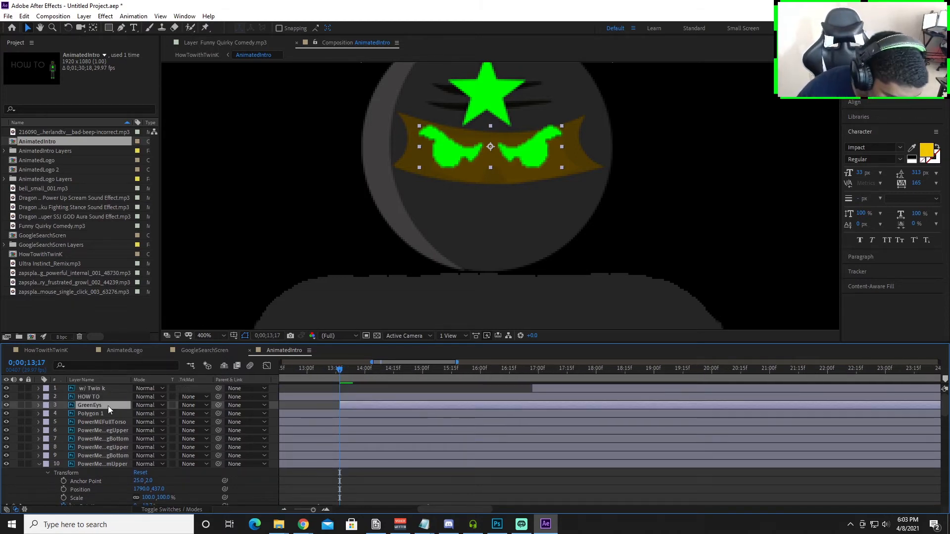
{"action": "key", "text": "ctrl+d"}
{"action": "key", "text": "ctrl+d"}
{"action": "key", "text": "ctrl+d"}
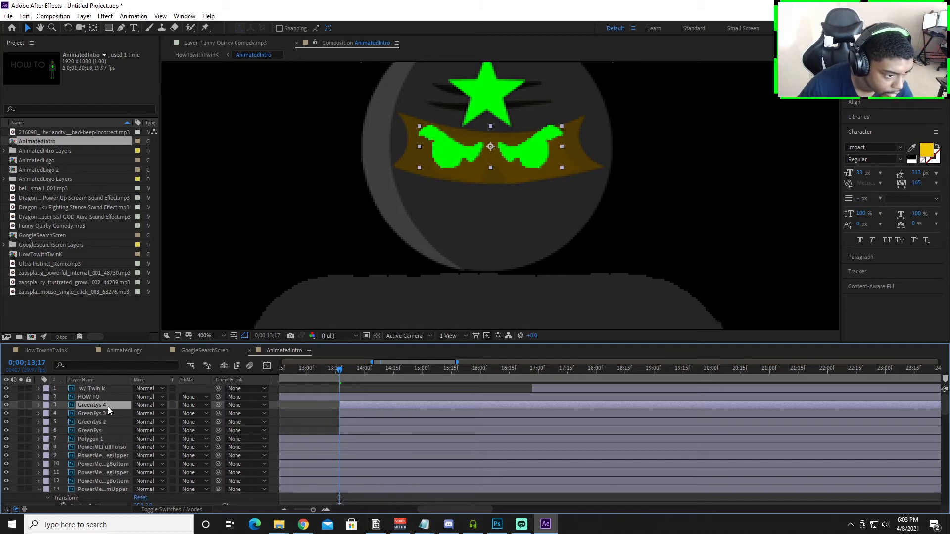
Step: Trim the GreenEys 4 layer to start at 0;00;15;06
{"action": "scroll", "coordinate": [382, 430], "scroll_direction": "down", "scroll_amount": 3}
{"action": "left_click_drag", "start_coordinate": [340, 369], "coordinate": [434, 372]}
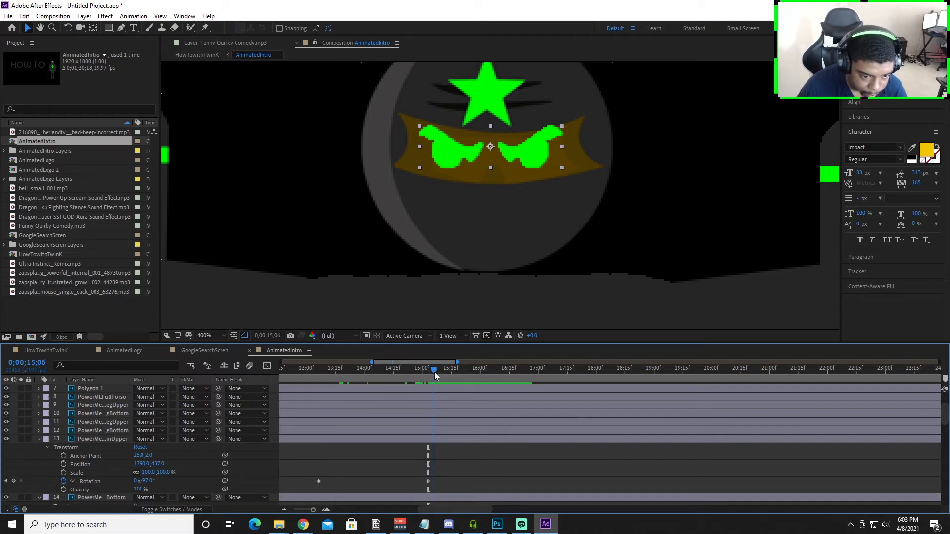
{"action": "scroll", "coordinate": [437, 399], "scroll_direction": "up", "scroll_amount": 3}
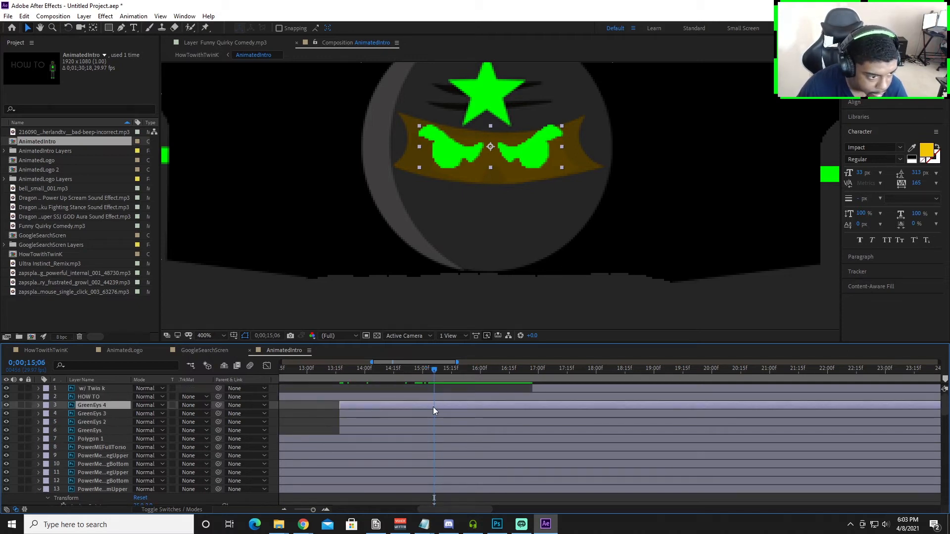
{"action": "key", "text": "alt+bracketleft"}
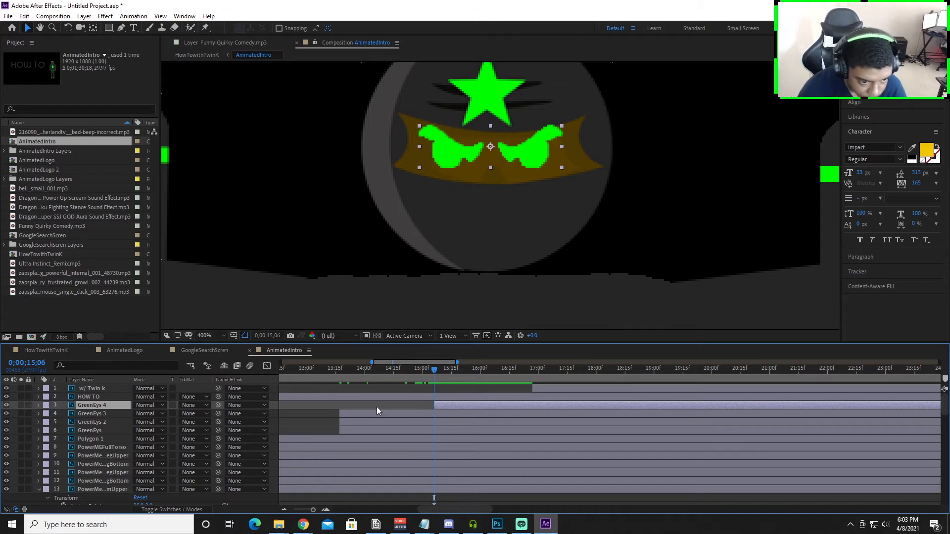
Step: Trim the GreenEys 3 layer to a short flash from 0;00;13;29 to 0;00;14;02
{"action": "left_click", "coordinate": [357, 412]}
{"action": "left_click_drag", "start_coordinate": [438, 369], "coordinate": [359, 381]}
{"action": "key", "text": "alt+bracketleft"}
{"action": "key", "text": "alt+bracketright"}
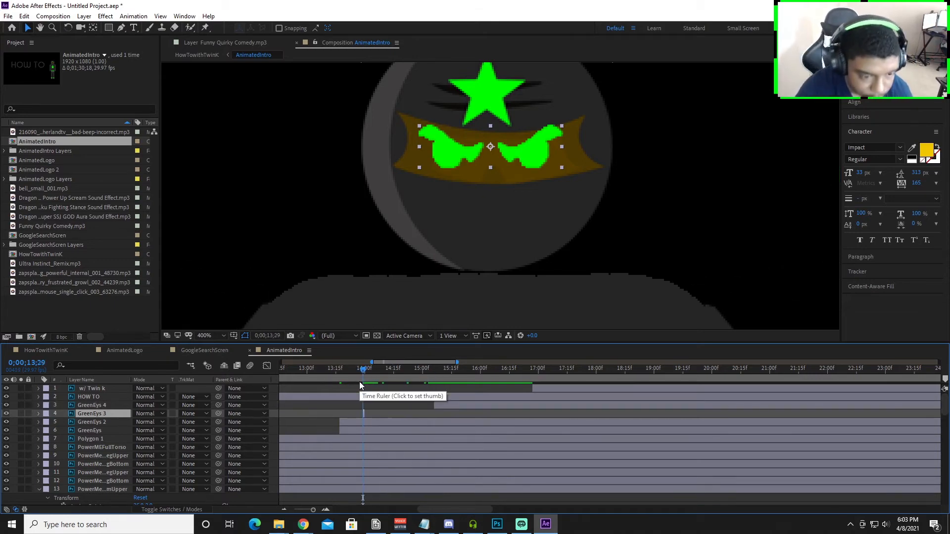
{"action": "key", "text": "ctrl+z"}
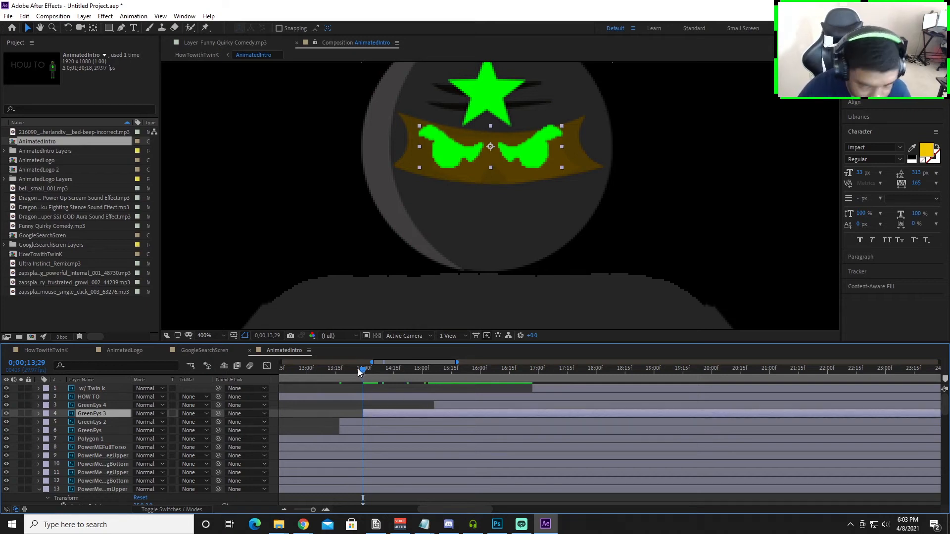
{"action": "left_click_drag", "start_coordinate": [358, 369], "coordinate": [367, 372]}
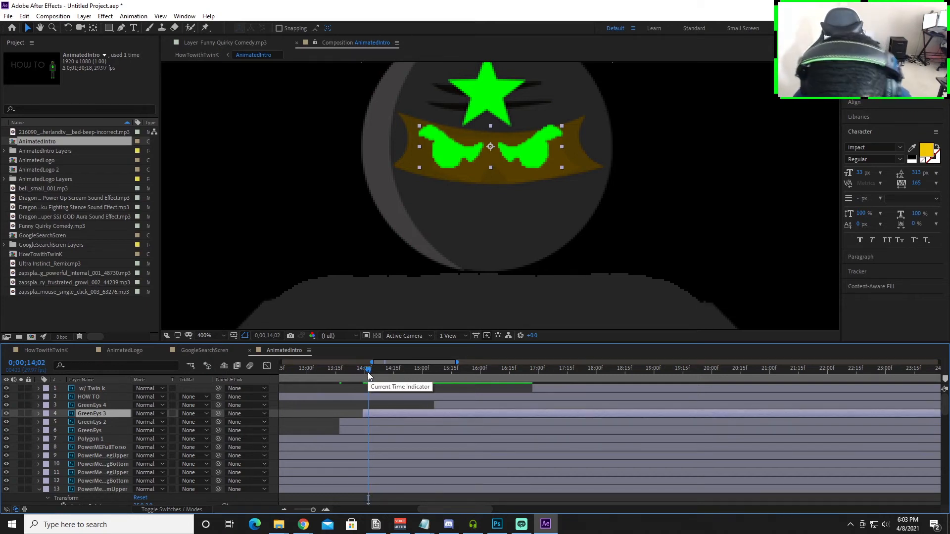
{"action": "key", "text": "alt+bracketright"}
Step: Trim the GreenEys 2 layer to a short flash from 0;00;14;24 to 0;00;14;27
{"action": "left_click", "coordinate": [382, 422]}
{"action": "left_click_drag", "start_coordinate": [369, 369], "coordinate": [410, 379]}
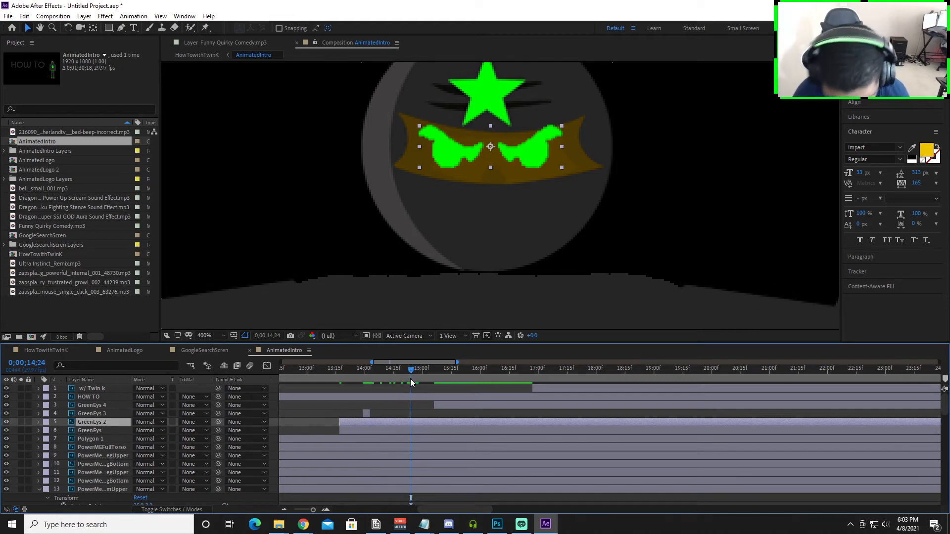
{"action": "key", "text": "alt+bracketleft"}
{"action": "left_click_drag", "start_coordinate": [410, 372], "coordinate": [416, 375]}
{"action": "key", "text": "alt+bracketright"}
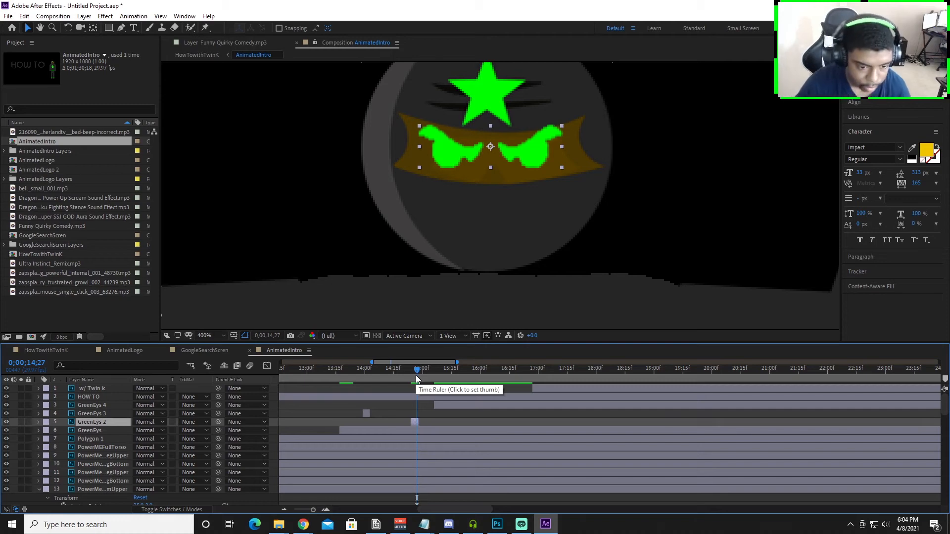
Step: Preview the eye flashes with the sound in the HowTowithTwinK composition from 0;00;24;29
{"action": "left_click", "coordinate": [44, 350]}
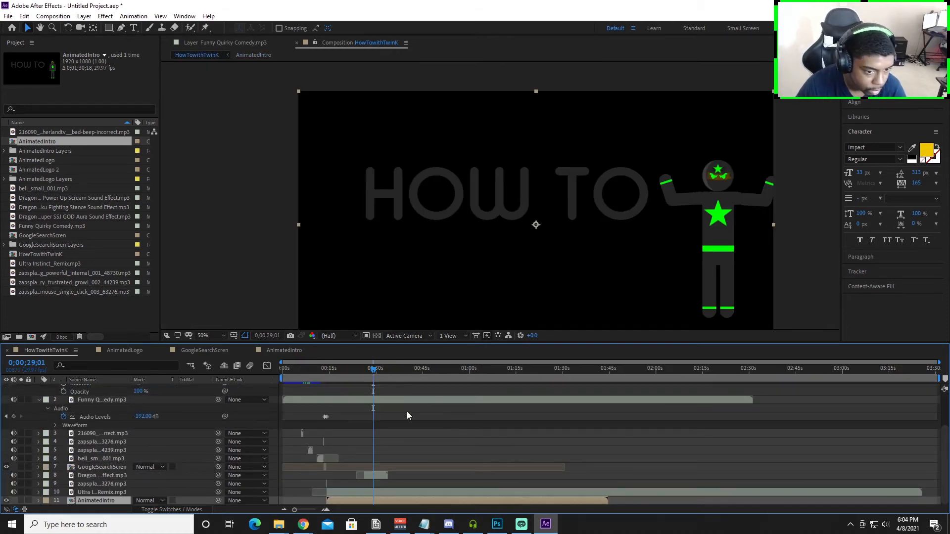
{"action": "left_click", "coordinate": [360, 371]}
{"action": "key", "text": "space"}
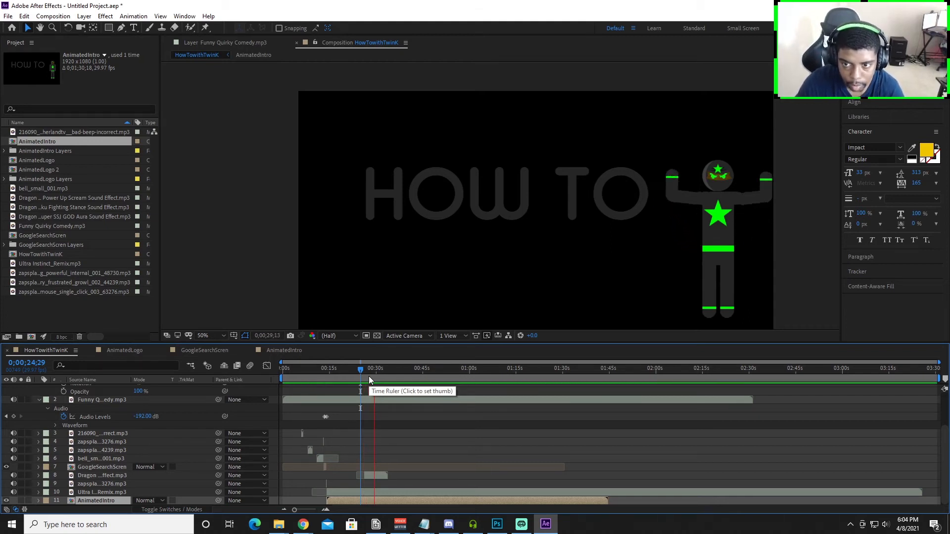
{"action": "key", "text": "space"}
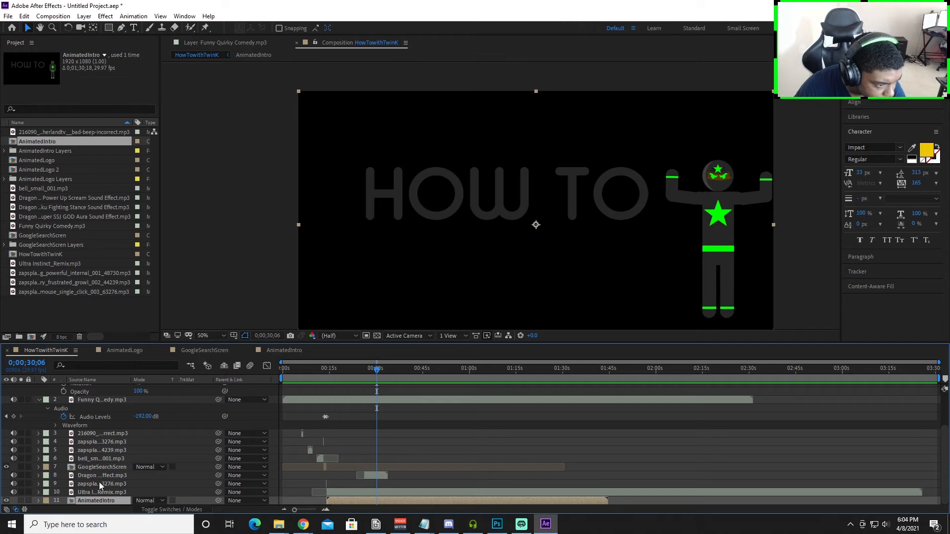
Step: Return to the AnimatedIntro composition and trim the end of the original GreenEys layer to 0;00;13;20
{"action": "double_click", "coordinate": [93, 500]}
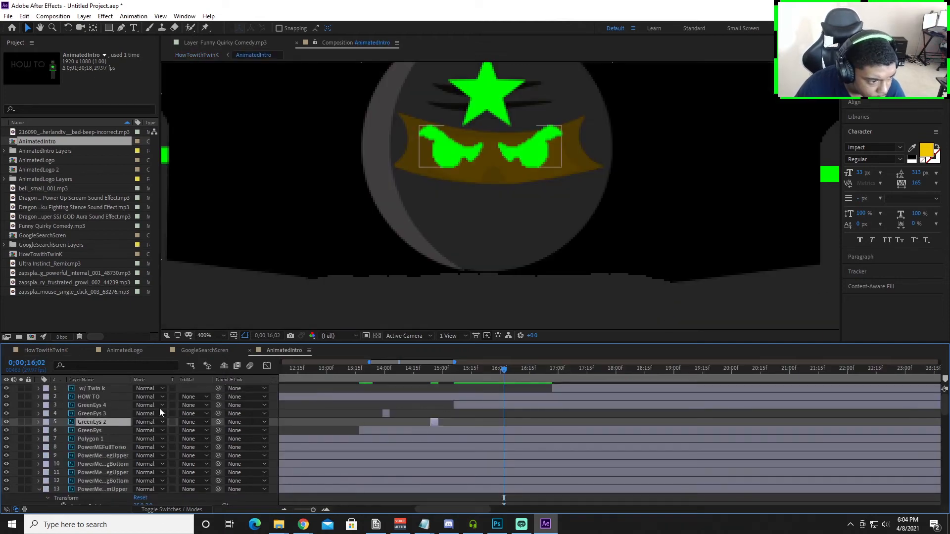
{"action": "left_click", "coordinate": [343, 399]}
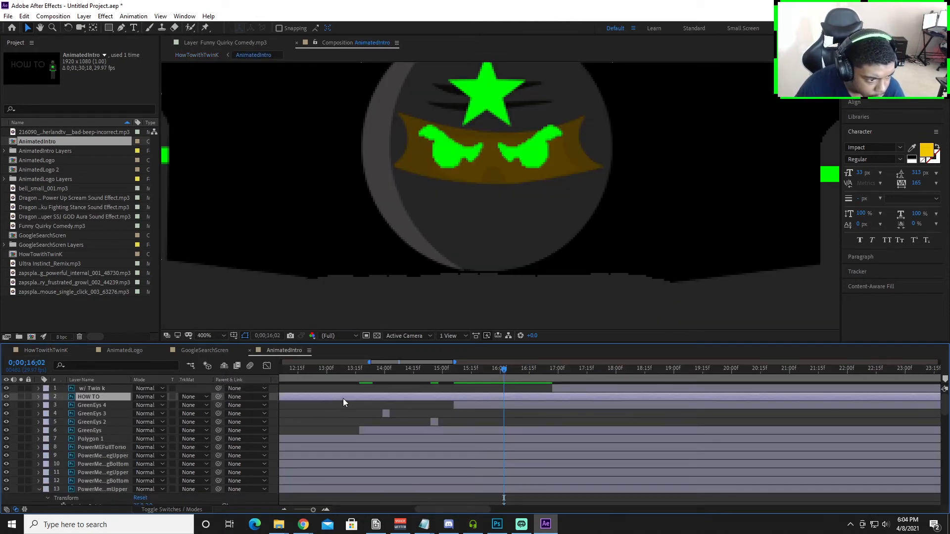
{"action": "left_click", "coordinate": [102, 431]}
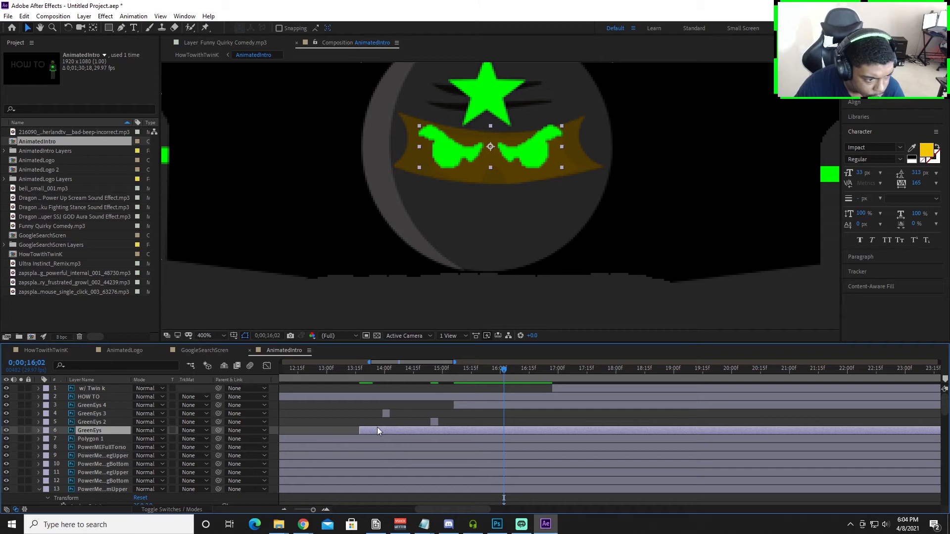
{"action": "left_click_drag", "start_coordinate": [501, 371], "coordinate": [367, 399]}
{"action": "key", "text": "alt+bracketright"}
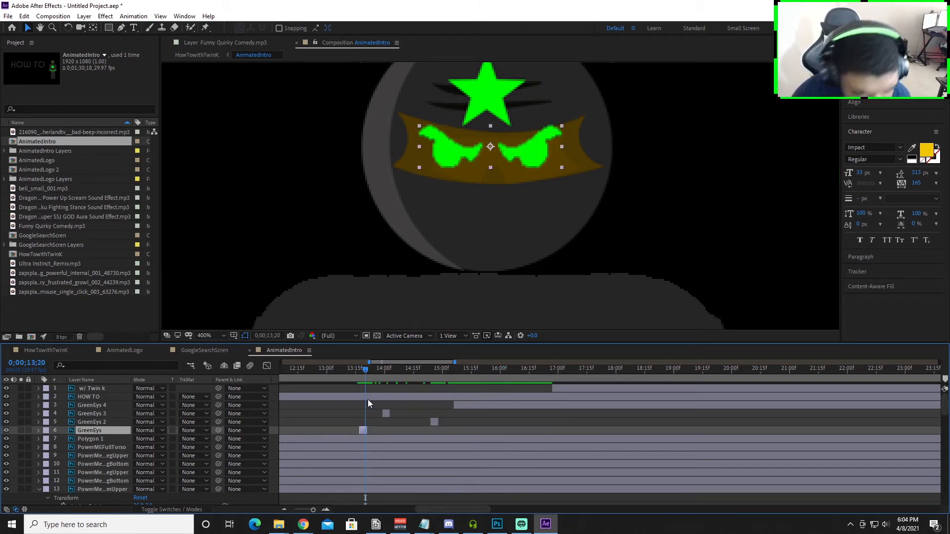
Step: Preview the flickering green eyes in AnimatedIntro from 0;00;13;02
{"action": "left_click_drag", "start_coordinate": [358, 375], "coordinate": [342, 396]}
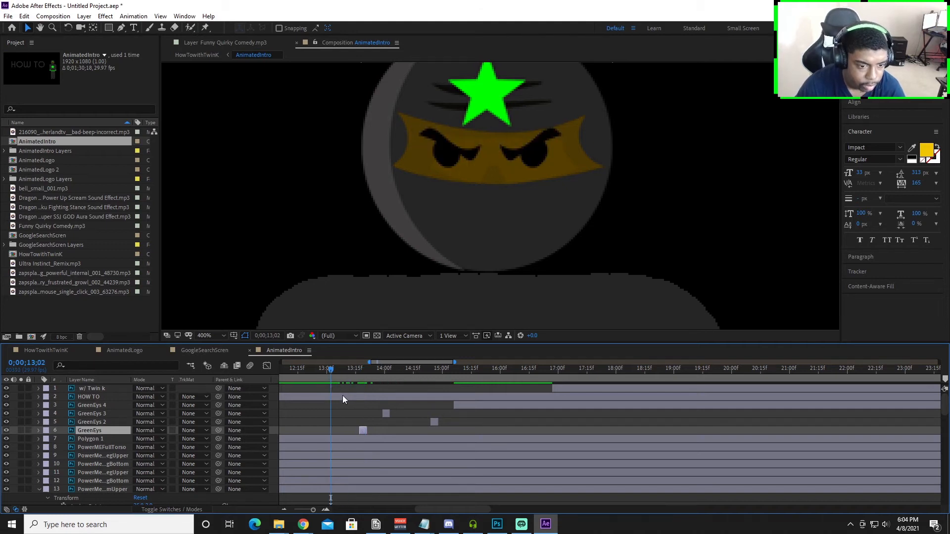
{"action": "key", "text": "semicolon"}
{"action": "key", "text": "space"}
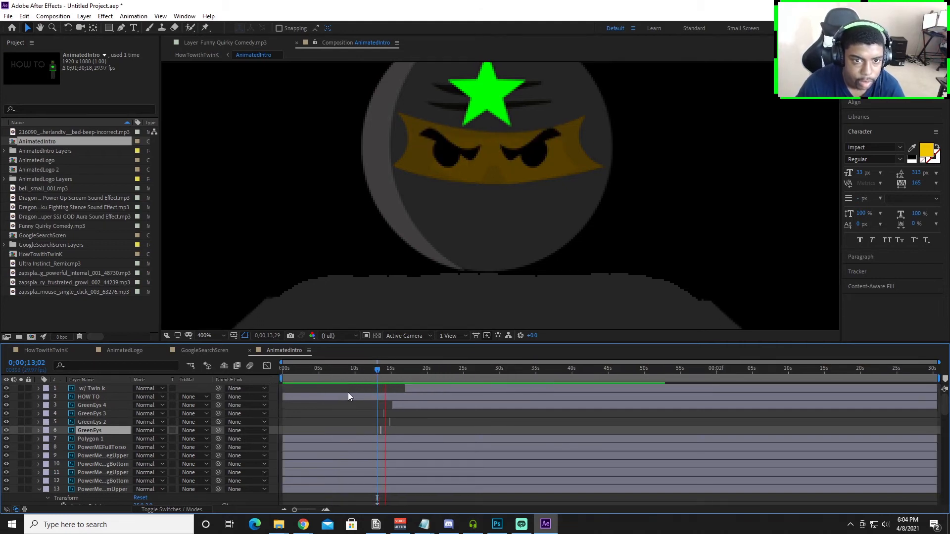
{"action": "key", "text": "space"}
Step: Move the topflame 2 layer so that it starts at 0;00;15;14
{"action": "left_click_drag", "start_coordinate": [399, 377], "coordinate": [392, 373]}
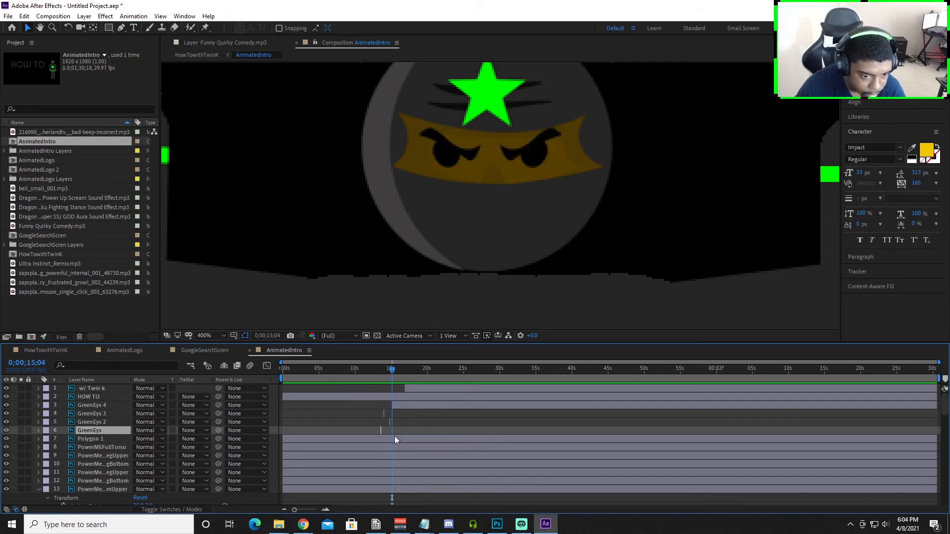
{"action": "scroll", "coordinate": [471, 280], "scroll_direction": "down", "scroll_amount": 4}
{"action": "scroll", "coordinate": [470, 280], "scroll_direction": "down", "scroll_amount": 4}
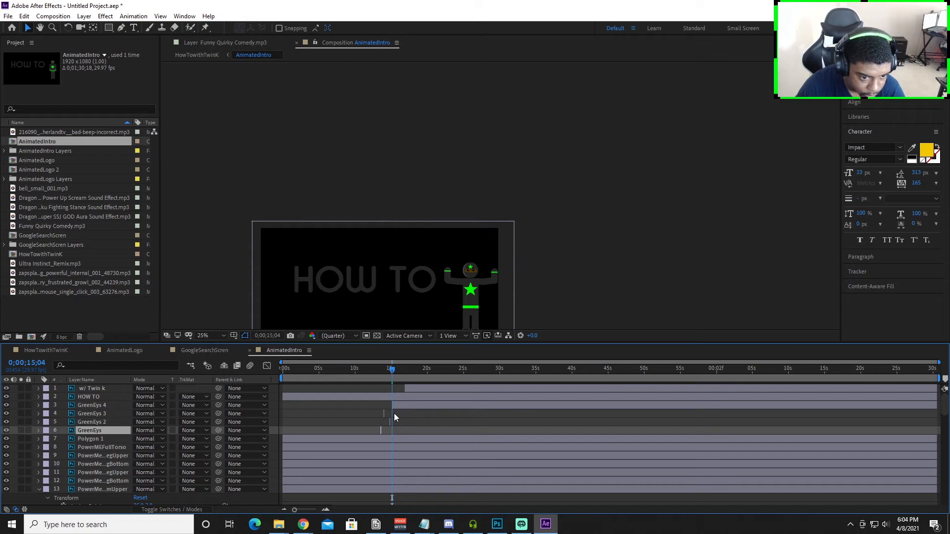
{"action": "scroll", "coordinate": [394, 414], "scroll_direction": "up", "scroll_amount": 4}
{"action": "scroll", "coordinate": [343, 417], "scroll_direction": "down", "scroll_amount": 2}
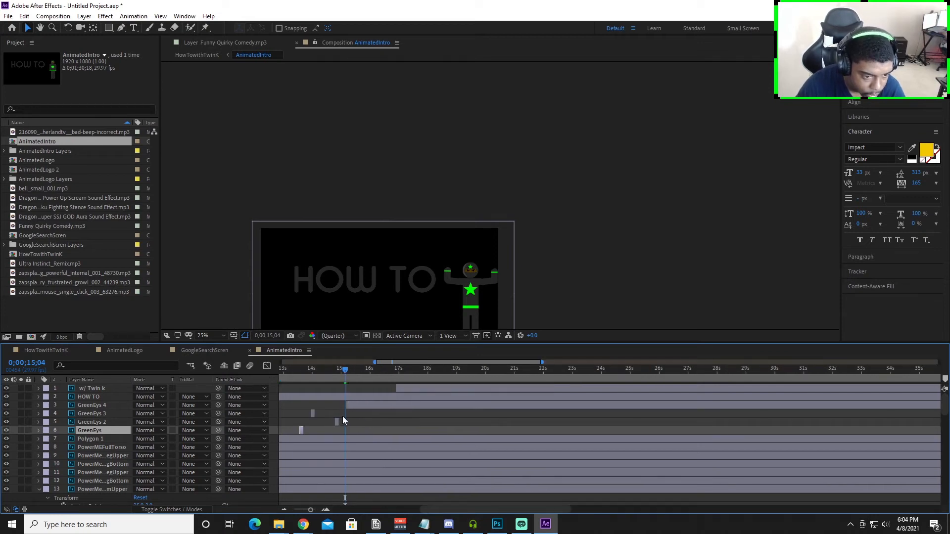
{"action": "left_click_drag", "start_coordinate": [345, 373], "coordinate": [355, 376]}
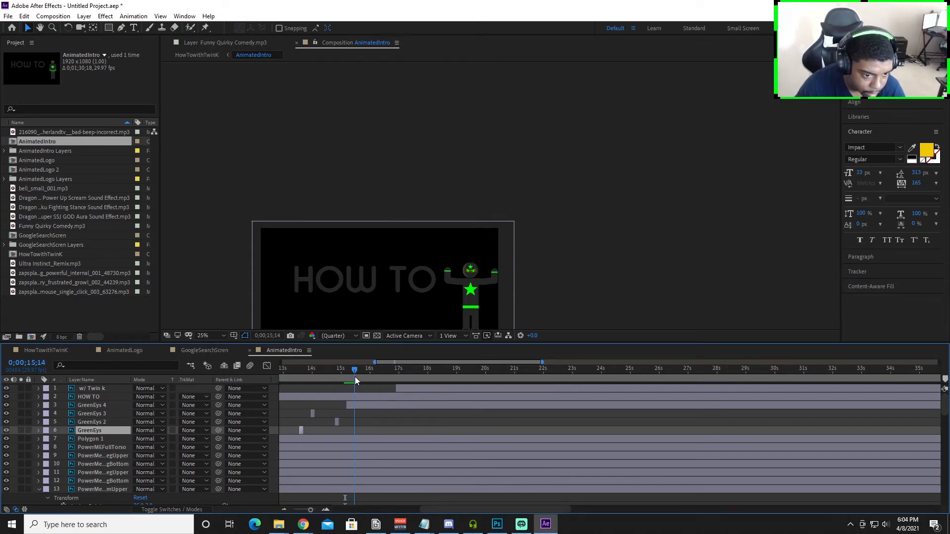
{"action": "scroll", "coordinate": [91, 476], "scroll_direction": "down", "scroll_amount": 10}
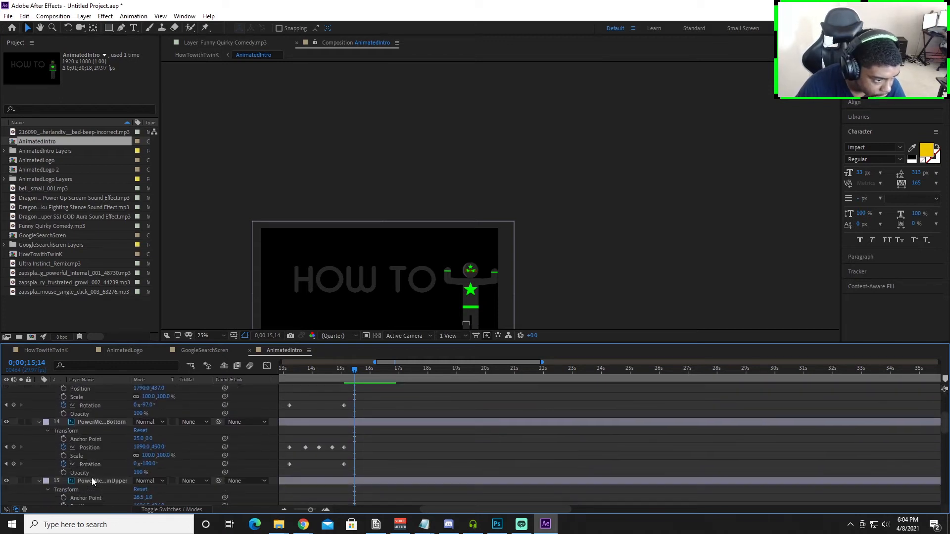
{"action": "scroll", "coordinate": [92, 477], "scroll_direction": "down", "scroll_amount": 8}
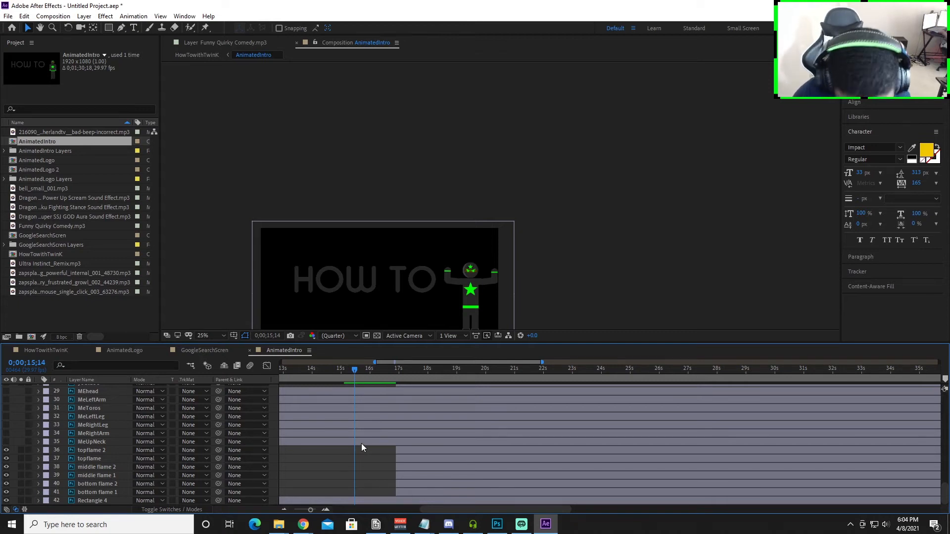
{"action": "left_click", "coordinate": [404, 450]}
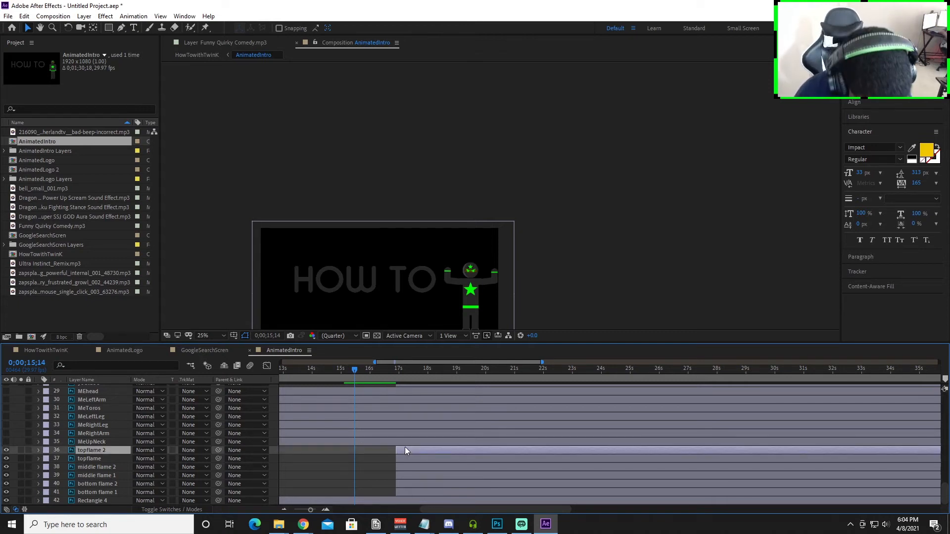
{"action": "key", "text": "bracketleft"}
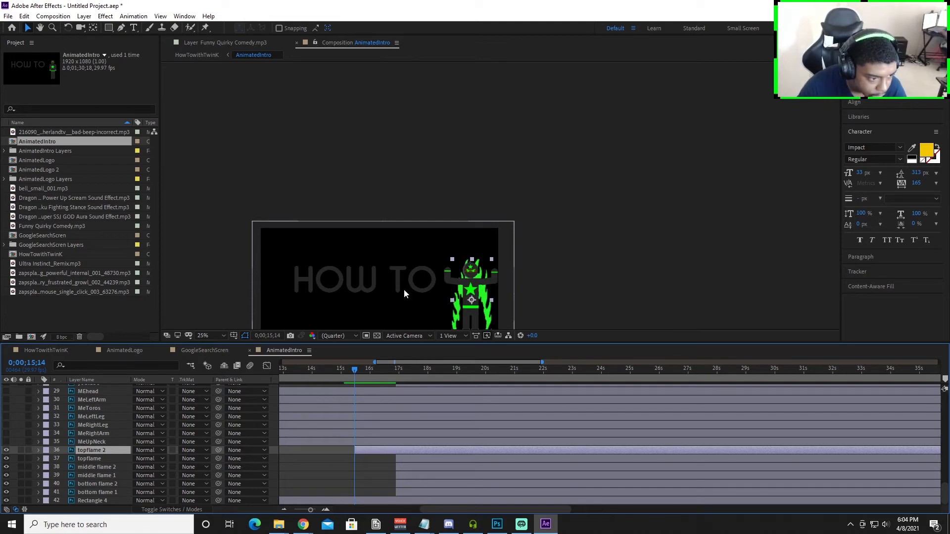
Step: Find the Wave Warp effect, apply it to the topflame 2 layer and preview the flame from 0;00;15;14
{"action": "left_click", "coordinate": [104, 17]}
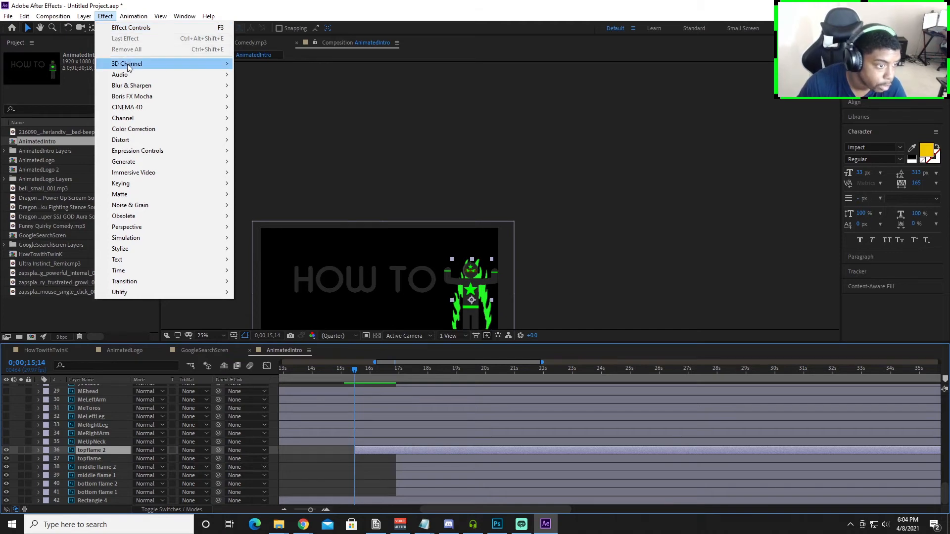
{"action": "mouse_move", "coordinate": [128, 65]}
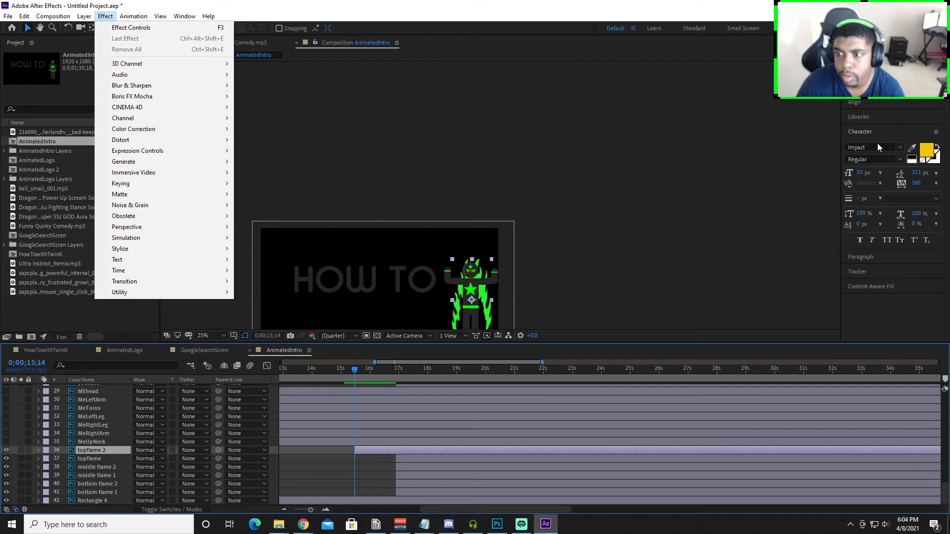
{"action": "left_click", "coordinate": [866, 87]}
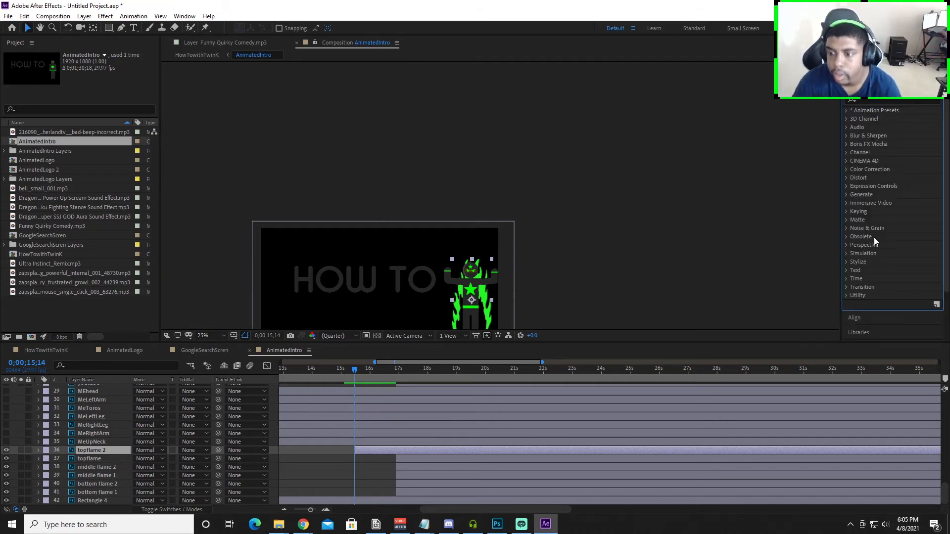
{"action": "left_click", "coordinate": [878, 101]}
{"action": "type", "text": "wave"}
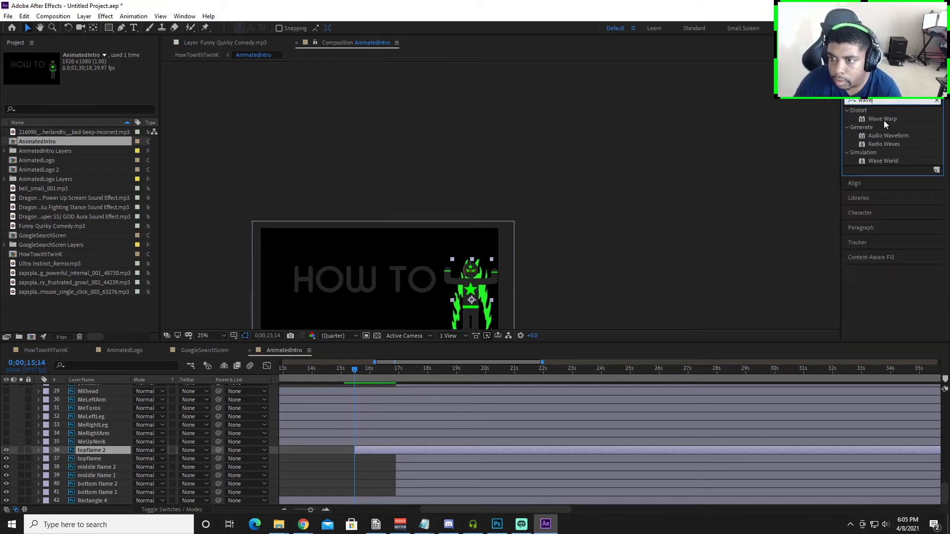
{"action": "left_click_drag", "start_coordinate": [887, 120], "coordinate": [405, 449]}
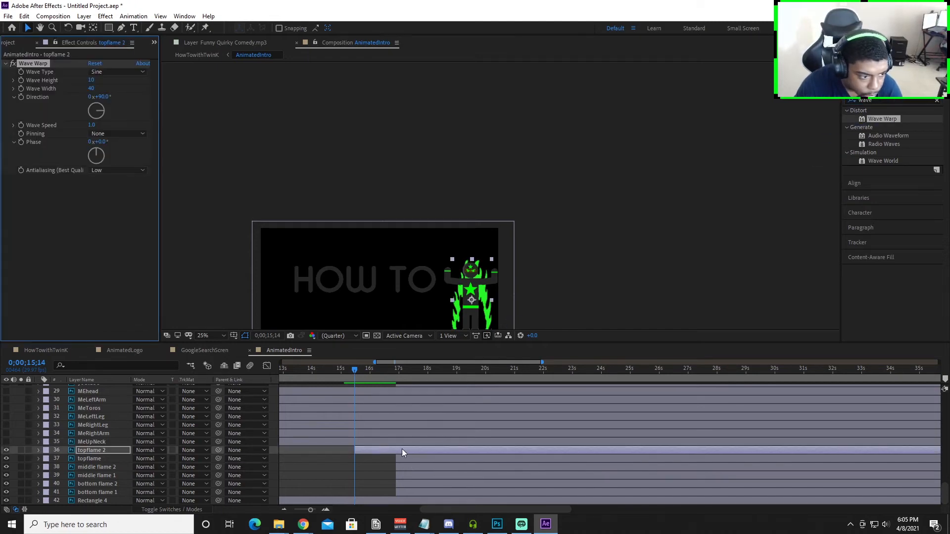
{"action": "key", "text": "space"}
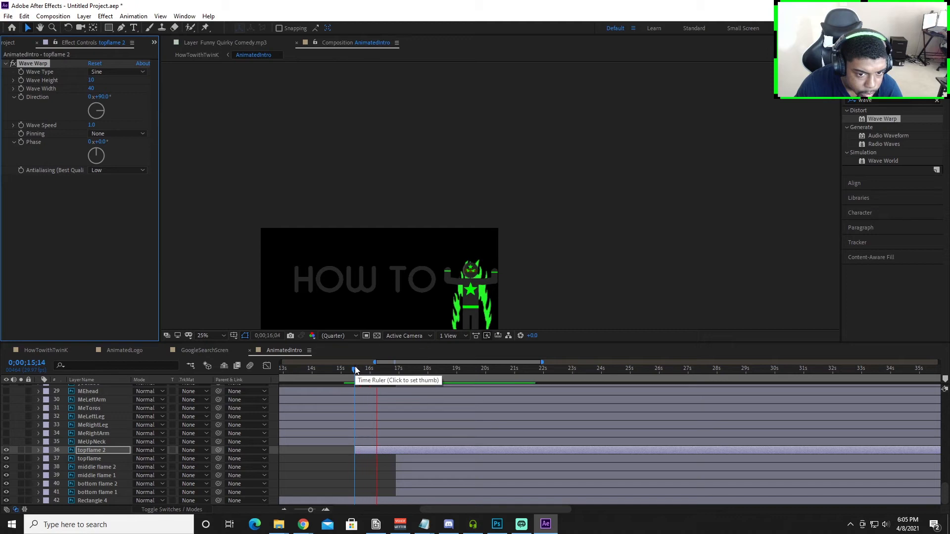
{"action": "left_click", "coordinate": [354, 369]}
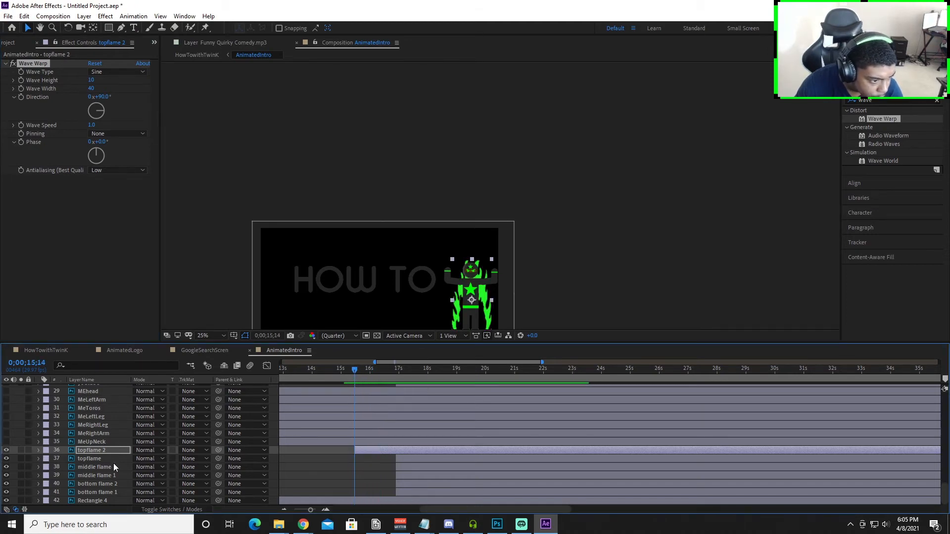
Step: Apply the Wave Warp effect to the topflame and middle flame 2 layers and preview the flames from 0;00;15;14
{"action": "left_click_drag", "start_coordinate": [890, 121], "coordinate": [113, 460]}
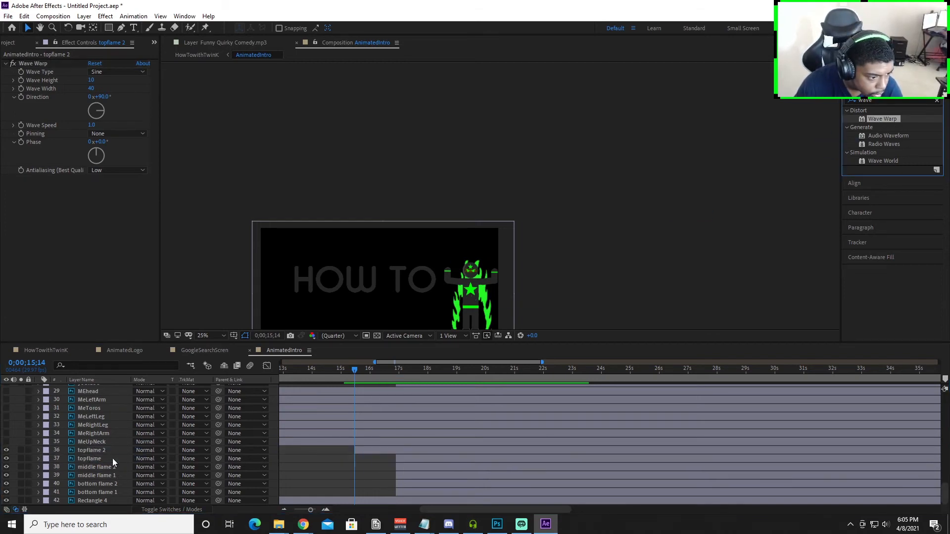
{"action": "left_click_drag", "start_coordinate": [884, 118], "coordinate": [143, 470]}
{"action": "left_click_drag", "start_coordinate": [889, 117], "coordinate": [114, 475]}
{"action": "left_click_drag", "start_coordinate": [879, 121], "coordinate": [916, 115]}
{"action": "left_click", "coordinate": [823, 152]}
{"action": "left_click", "coordinate": [883, 139]}
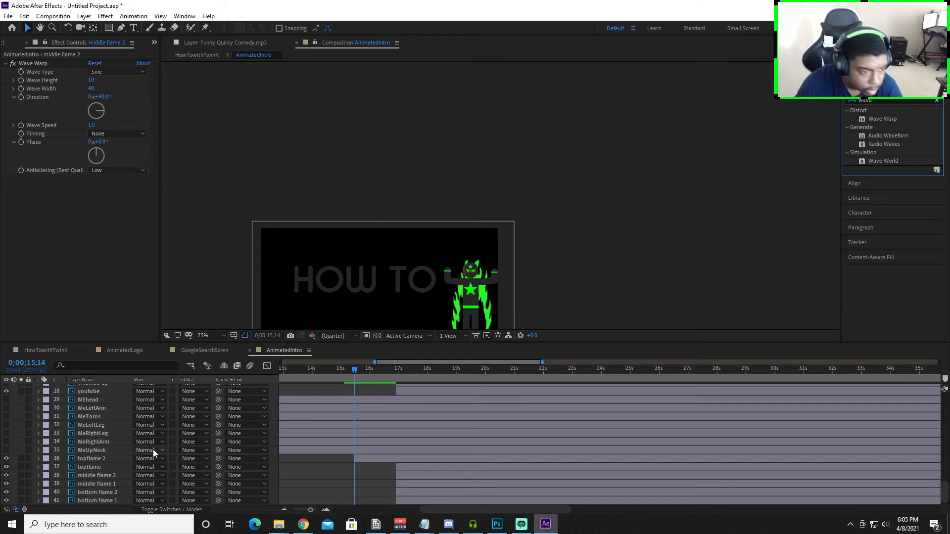
{"action": "key", "text": "space"}
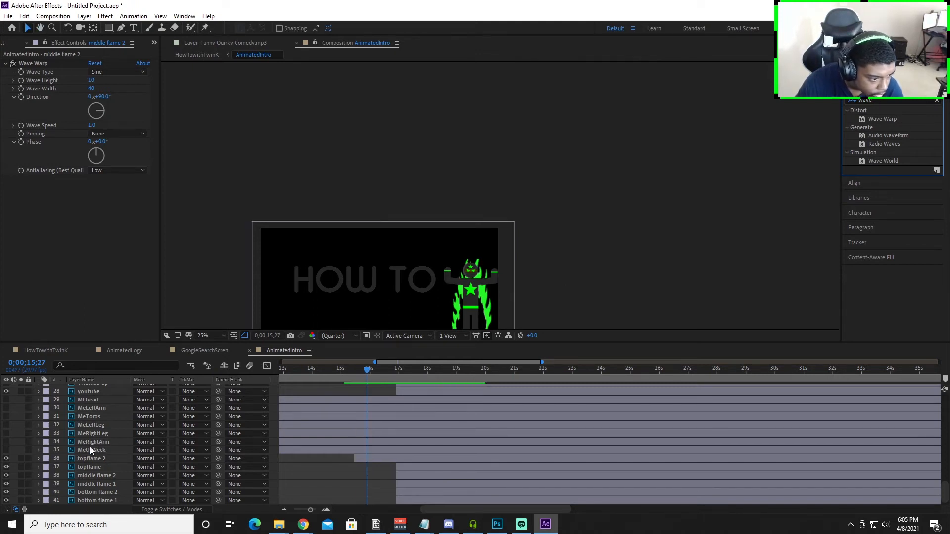
Step: Check the effects applied to the middle flame 2 and topflame layers
{"action": "left_click", "coordinate": [83, 476]}
{"action": "left_click", "coordinate": [82, 467]}
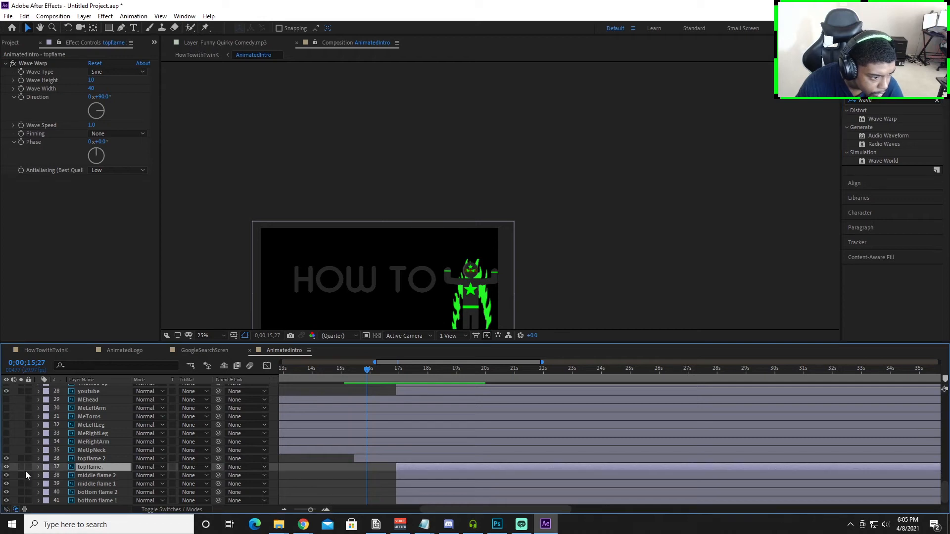
{"action": "left_click", "coordinate": [38, 467]}
{"action": "left_click", "coordinate": [47, 476]}
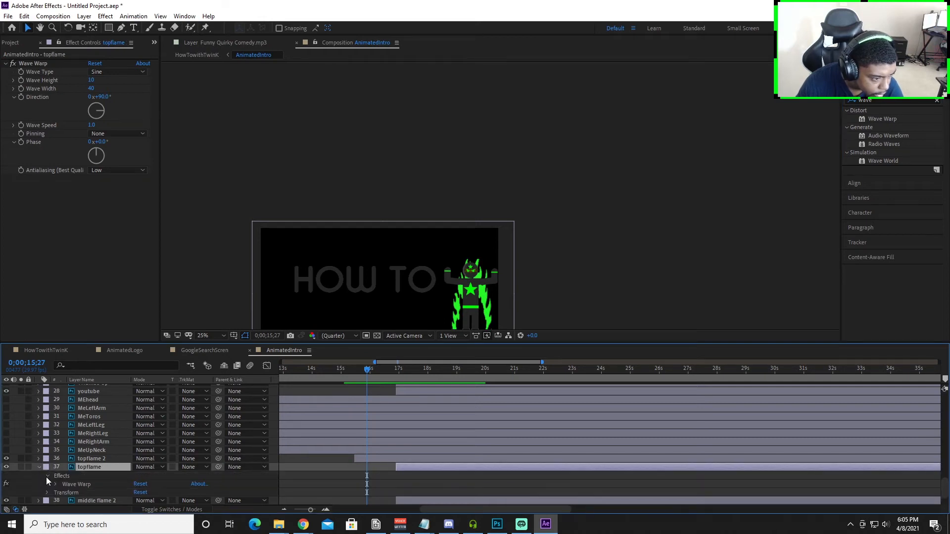
{"action": "left_click", "coordinate": [48, 476]}
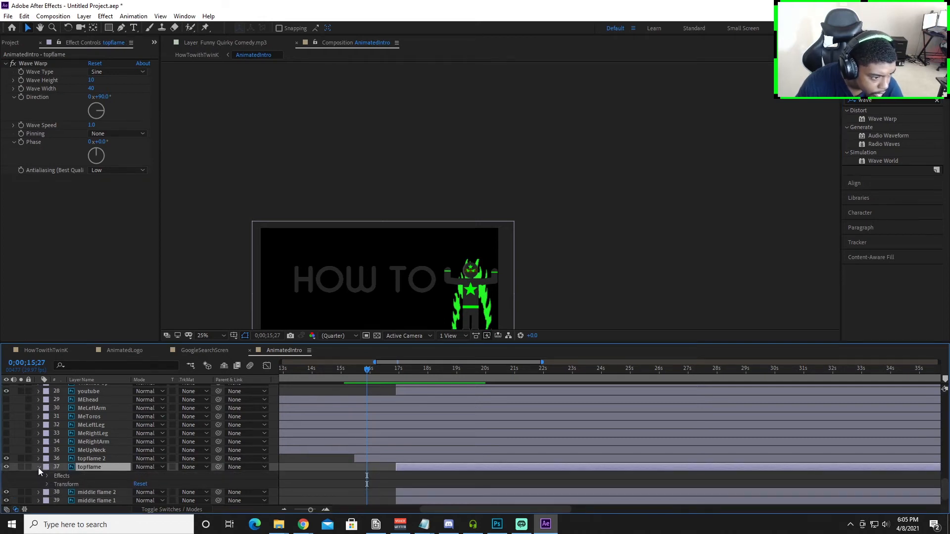
{"action": "left_click", "coordinate": [38, 467]}
{"action": "left_click", "coordinate": [39, 476]}
{"action": "left_click", "coordinate": [47, 484]}
{"action": "left_click", "coordinate": [47, 483]}
{"action": "left_click", "coordinate": [39, 475]}
{"action": "scroll", "coordinate": [87, 481], "scroll_direction": "down", "scroll_amount": 1}
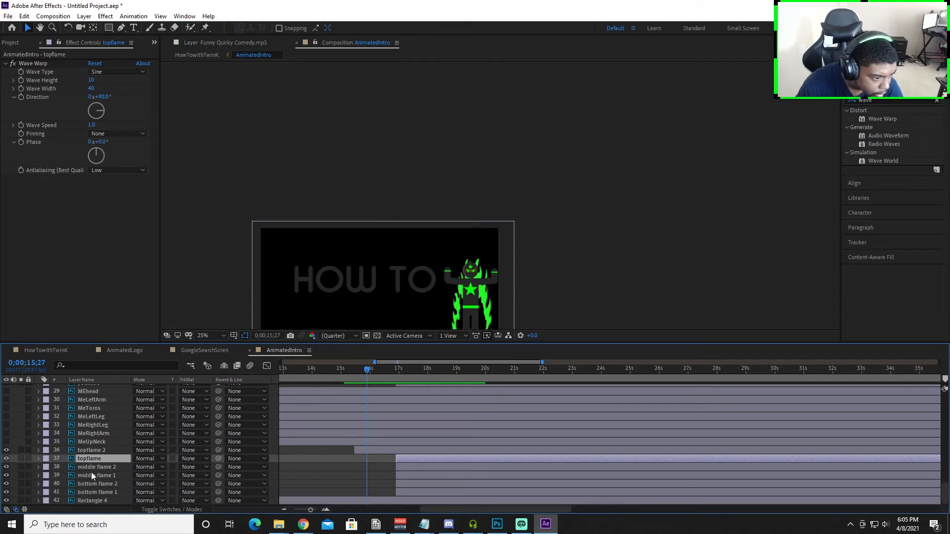
Step: Apply Wave Warp once to middle flame 1, once to bottom flame 2 and twice to bottom flame 1
{"action": "left_click", "coordinate": [91, 475]}
{"action": "left_click", "coordinate": [37, 475]}
{"action": "left_click", "coordinate": [37, 476]}
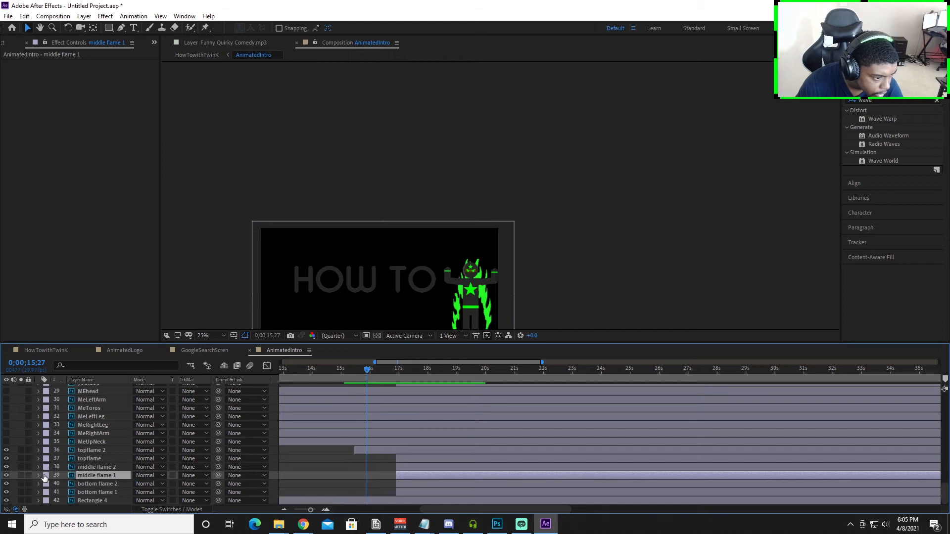
{"action": "left_click_drag", "start_coordinate": [886, 123], "coordinate": [91, 475]}
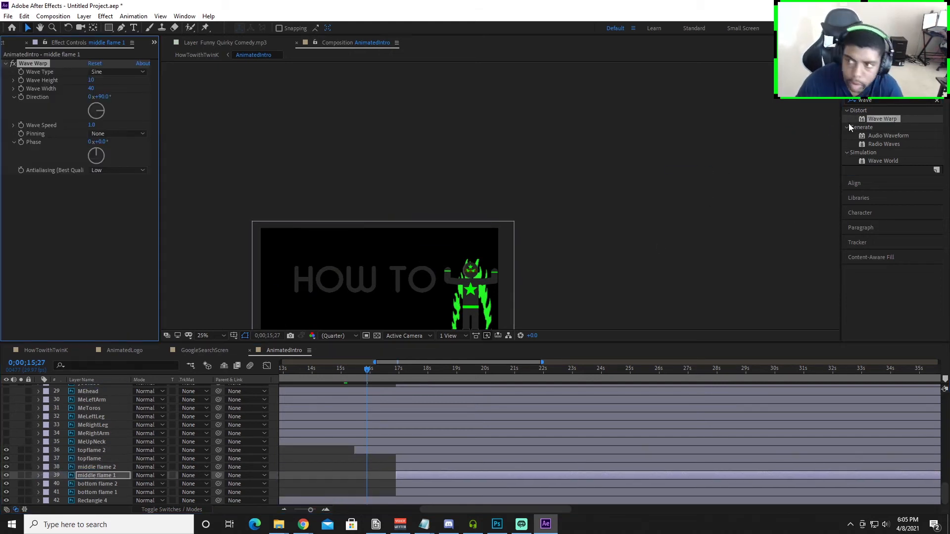
{"action": "left_click_drag", "start_coordinate": [893, 118], "coordinate": [113, 485]}
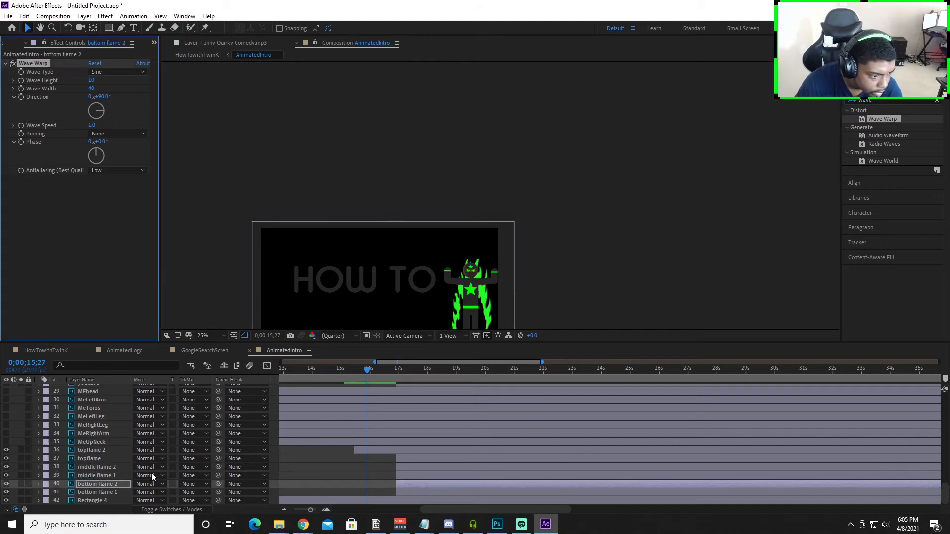
{"action": "left_click_drag", "start_coordinate": [886, 120], "coordinate": [113, 496]}
{"action": "left_click_drag", "start_coordinate": [880, 121], "coordinate": [100, 494]}
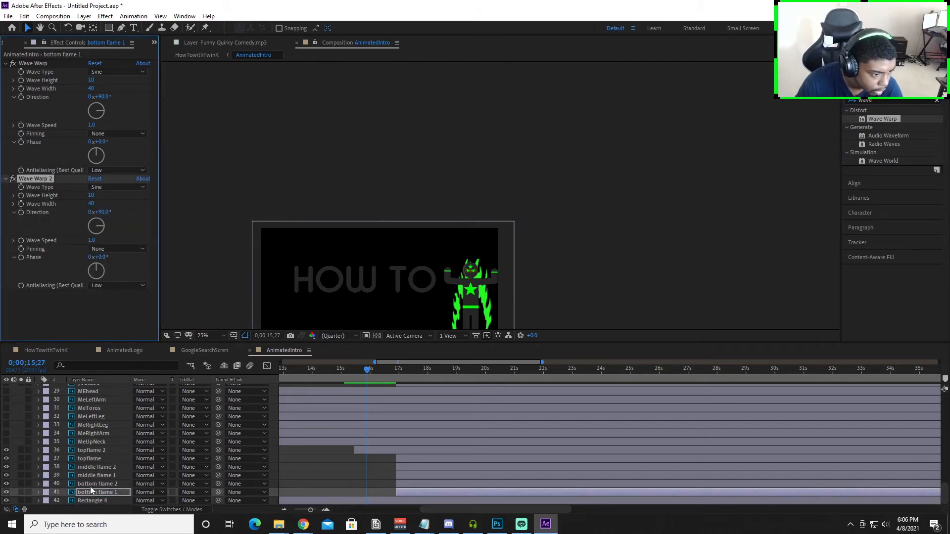
{"action": "left_click", "coordinate": [38, 485]}
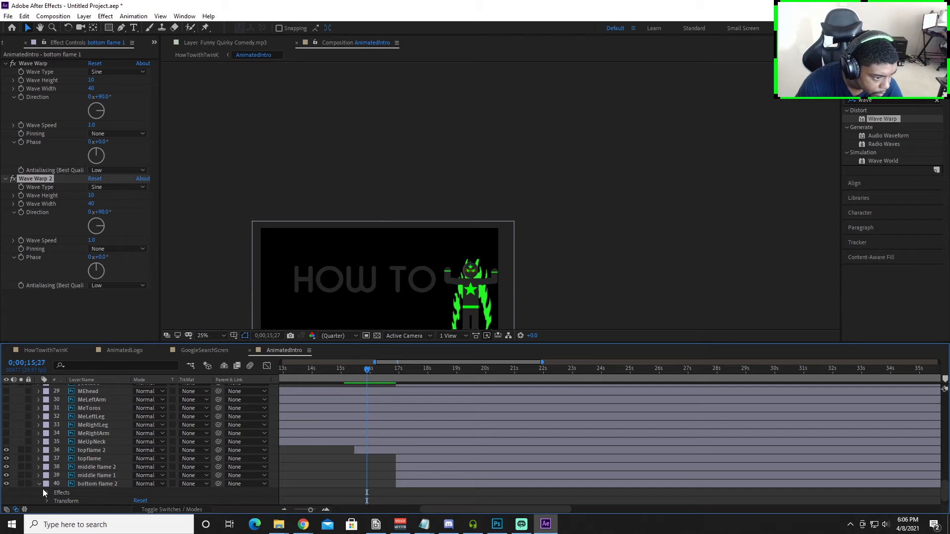
{"action": "left_click", "coordinate": [39, 484]}
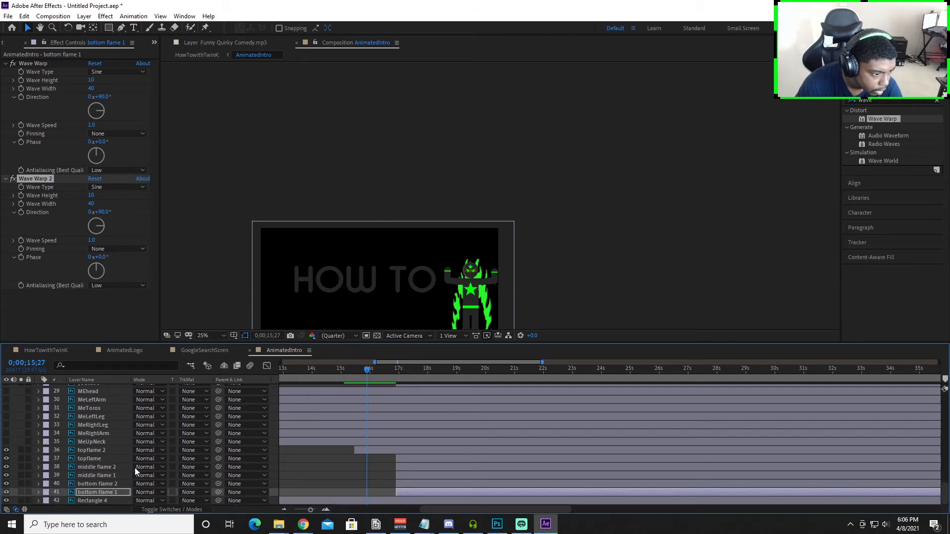
Step: Move the bottom flame 1 layer to start at 0;00;13;18 and the bottom flame 2 layer to start at 0;00;13;22
{"action": "left_click_drag", "start_coordinate": [367, 370], "coordinate": [300, 381]}
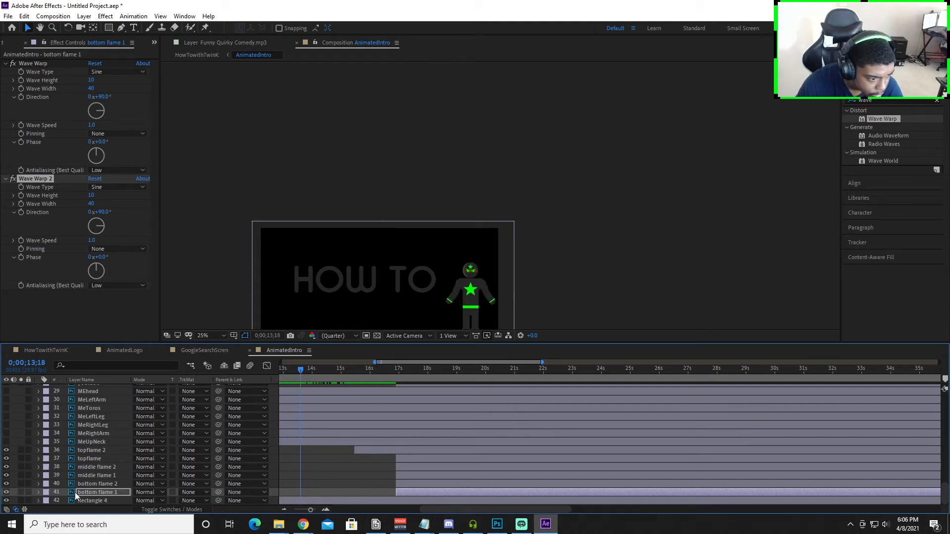
{"action": "left_click", "coordinate": [400, 491]}
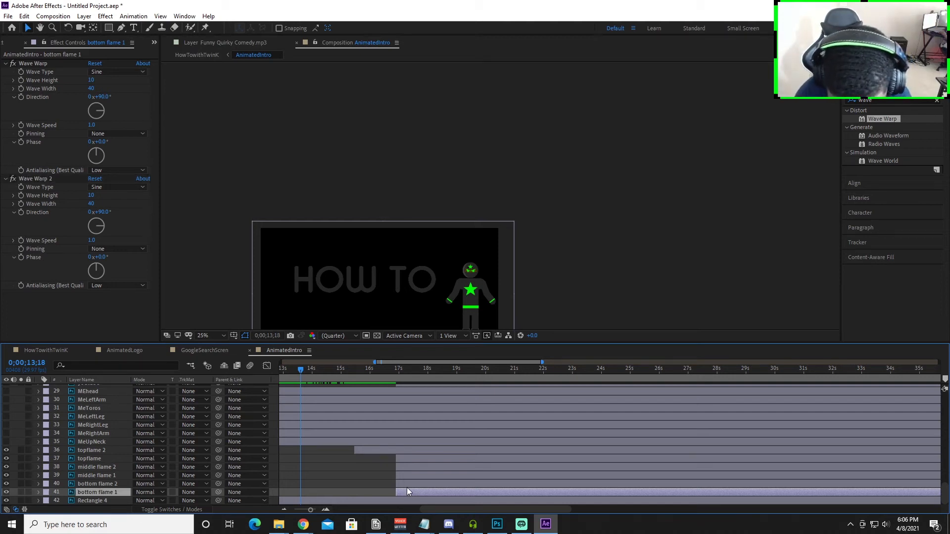
{"action": "key", "text": "bracketleft"}
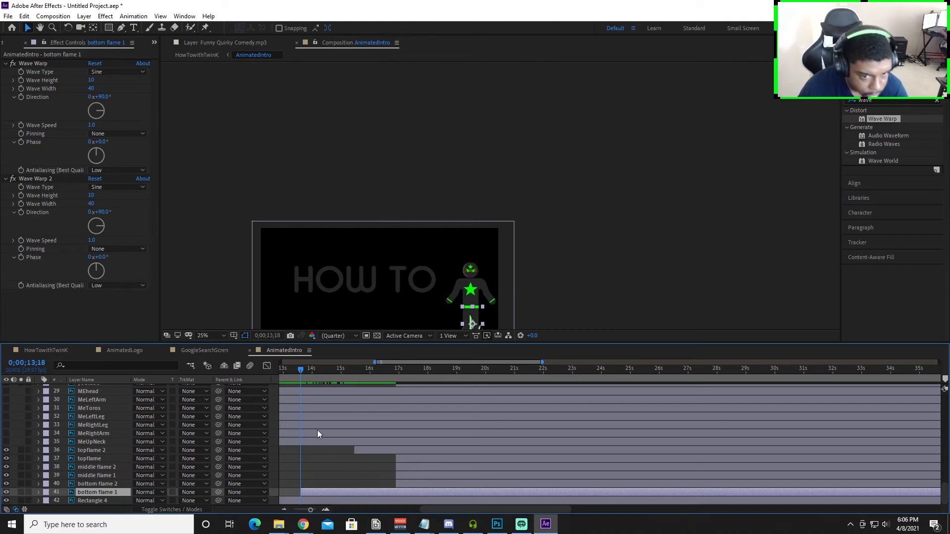
{"action": "left_click_drag", "start_coordinate": [299, 370], "coordinate": [304, 370]}
{"action": "left_click", "coordinate": [82, 485]}
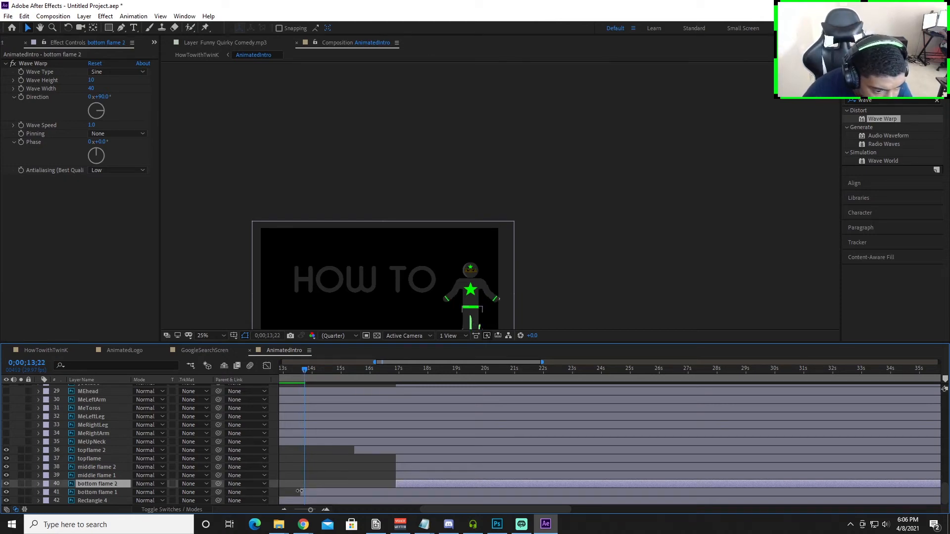
{"action": "key", "text": "bracketleft"}
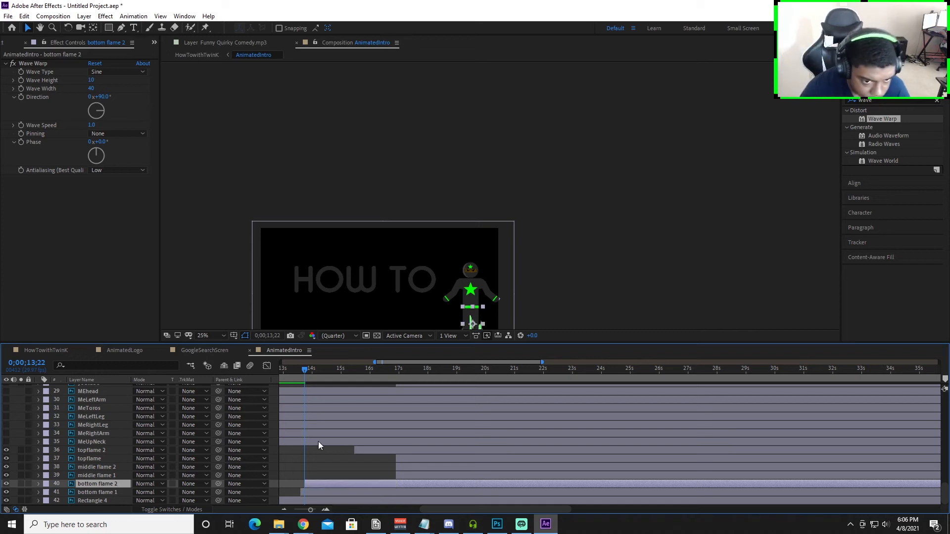
Step: Move the middle flame 1 layer to start at 0;00;14;02 and the middle flame 2 layer to start at 0;00;14;14
{"action": "left_click_drag", "start_coordinate": [304, 370], "coordinate": [313, 370]}
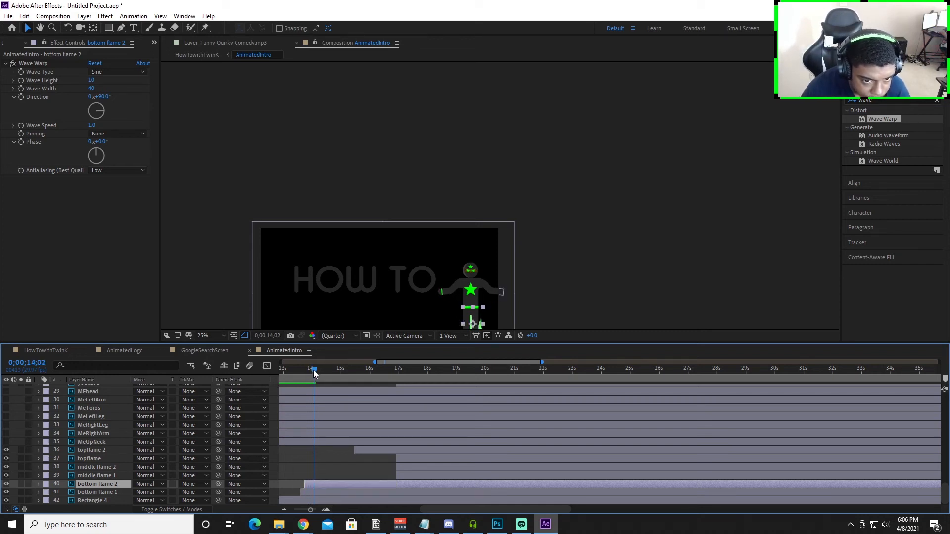
{"action": "left_click", "coordinate": [401, 475]}
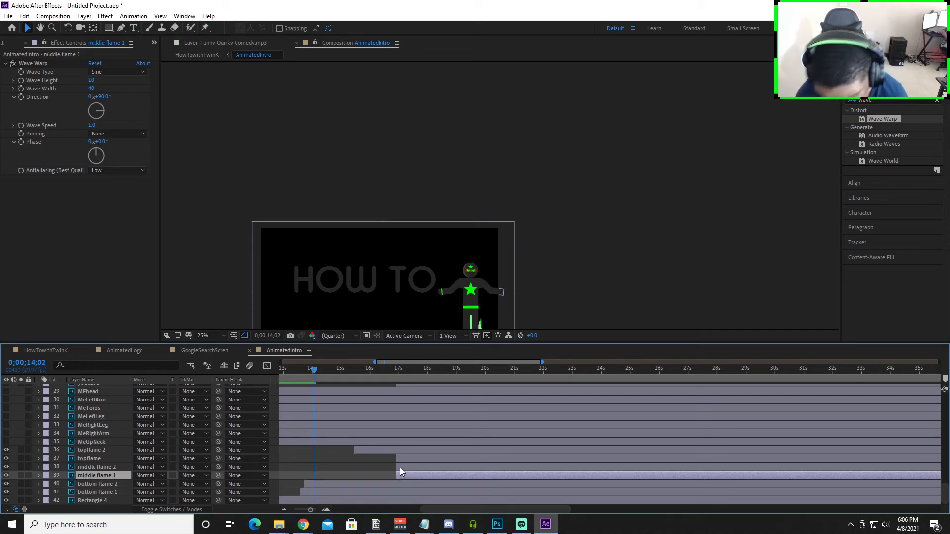
{"action": "key", "text": "bracketleft"}
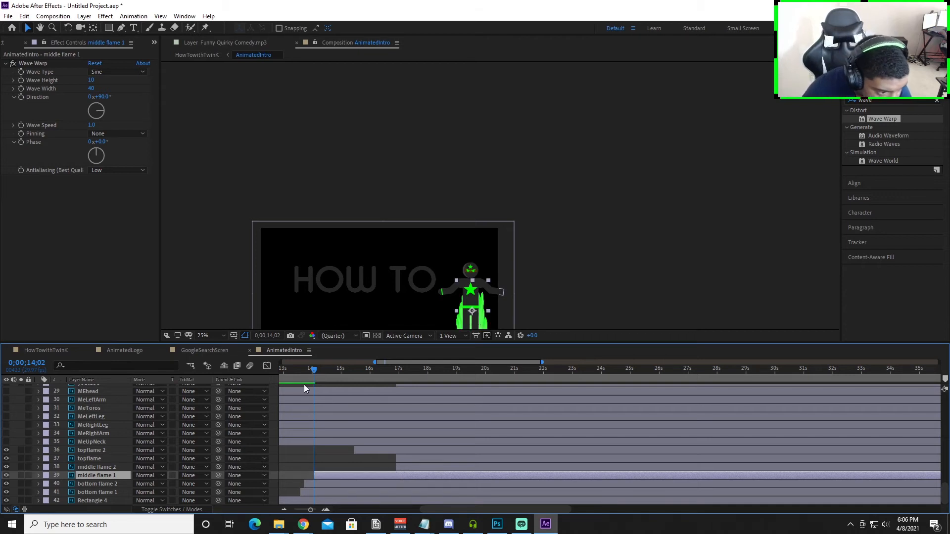
{"action": "left_click_drag", "start_coordinate": [314, 371], "coordinate": [326, 372]}
{"action": "left_click", "coordinate": [423, 468]}
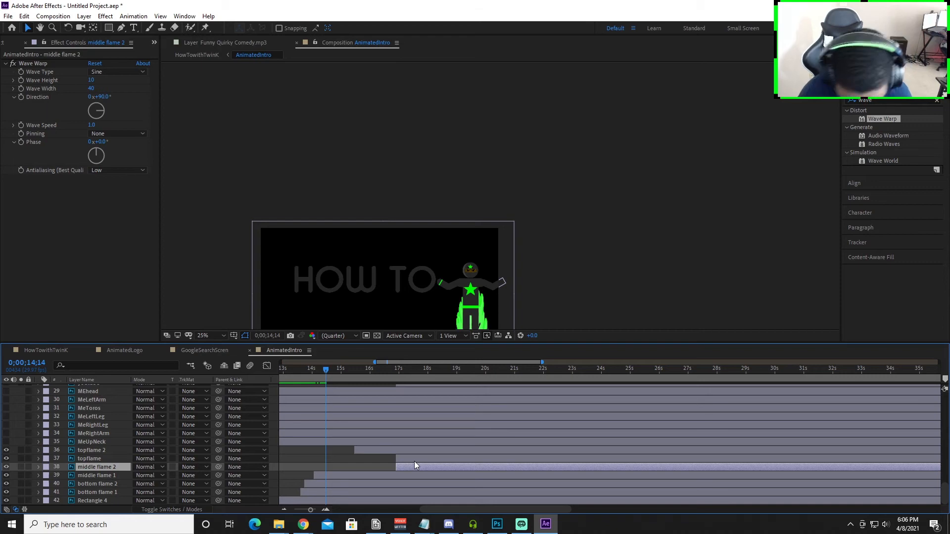
{"action": "key", "text": "bracketleft"}
Step: Move the topflame layer so that it starts at 0;00;14;25
{"action": "left_click_drag", "start_coordinate": [320, 371], "coordinate": [337, 373]}
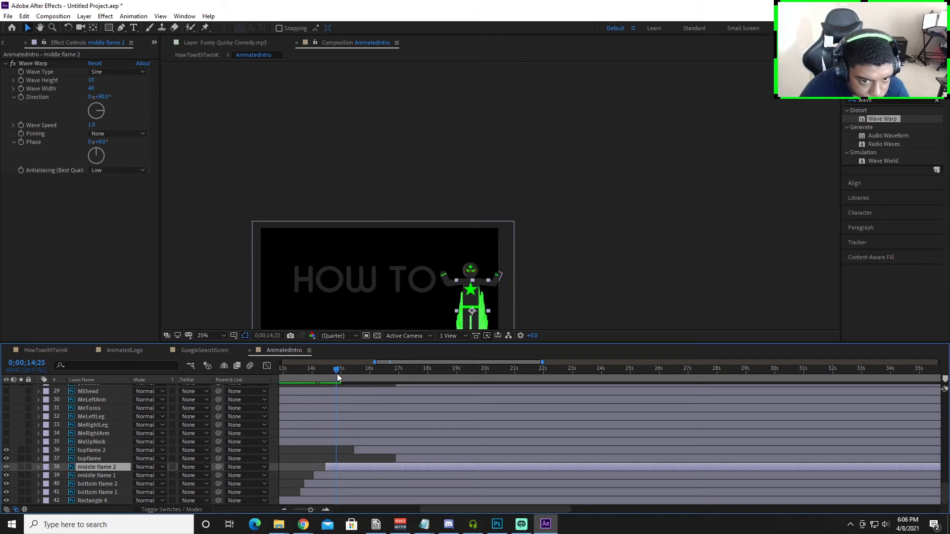
{"action": "left_click", "coordinate": [405, 460]}
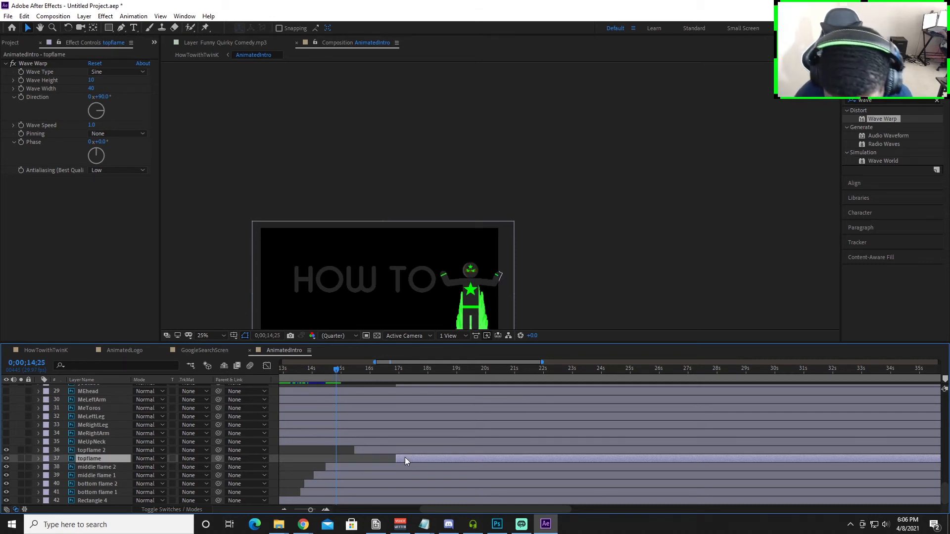
{"action": "key", "text": "bracketleft"}
Step: Move layers 20 to 28, from twittter through youtube, so that they all start at 0;00;15;14
{"action": "key", "text": "minus"}
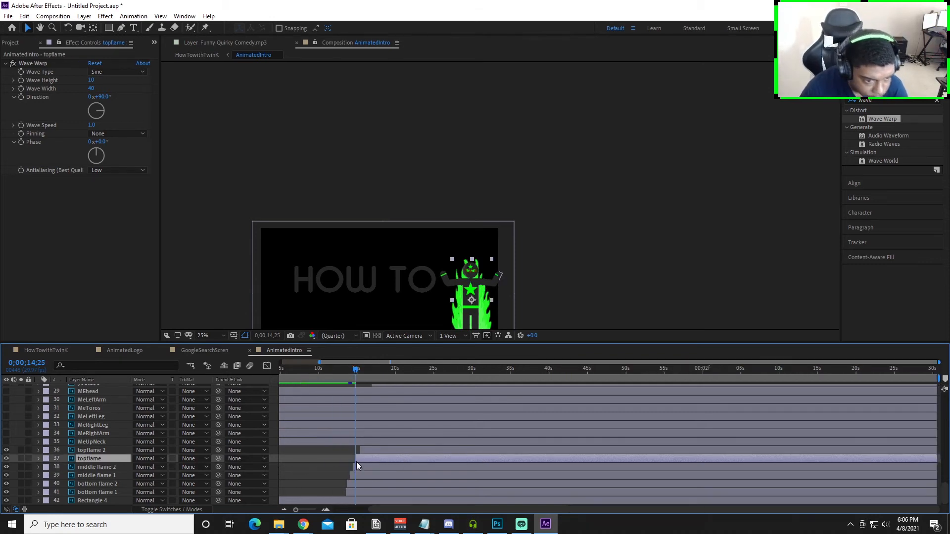
{"action": "key", "text": "minus"}
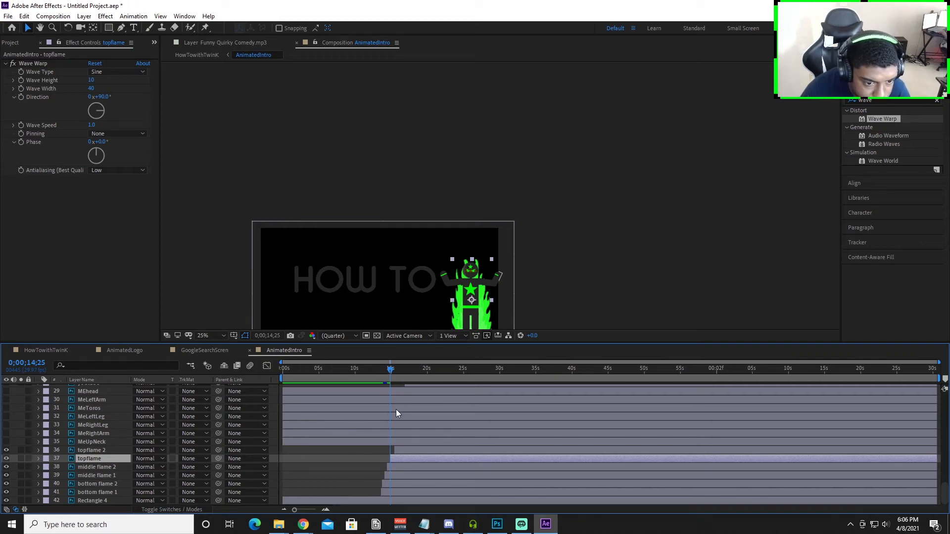
{"action": "left_click_drag", "start_coordinate": [391, 376], "coordinate": [397, 377]}
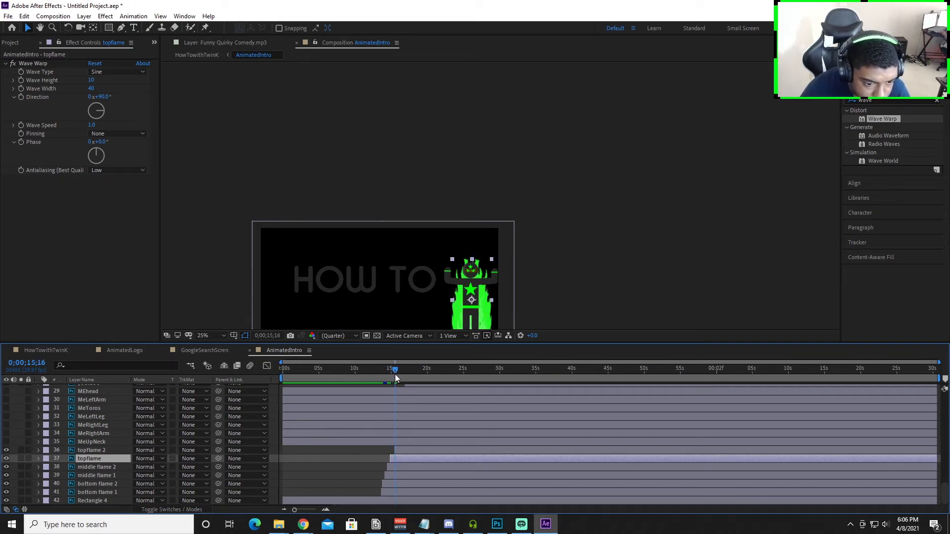
{"action": "scroll", "coordinate": [394, 451], "scroll_direction": "up", "scroll_amount": 10}
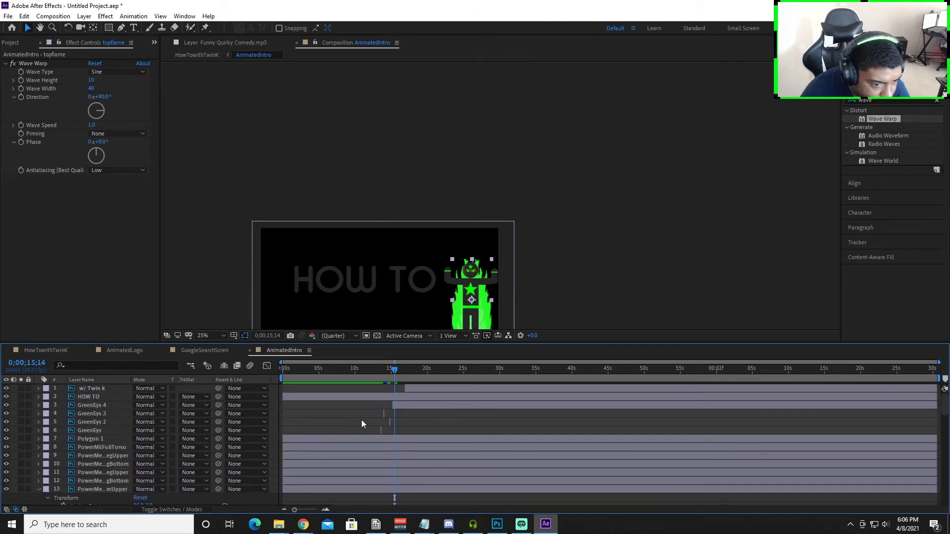
{"action": "scroll", "coordinate": [398, 434], "scroll_direction": "down", "scroll_amount": 10}
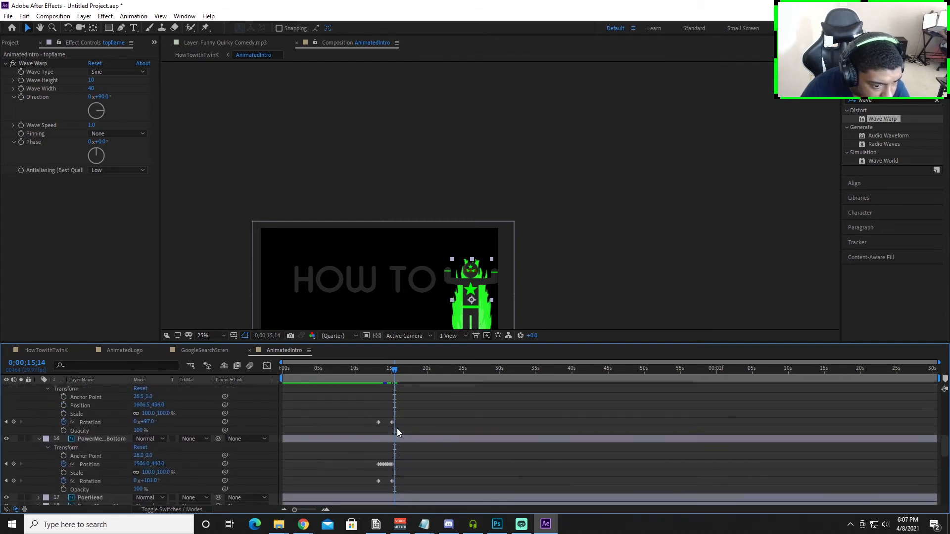
{"action": "scroll", "coordinate": [396, 428], "scroll_direction": "up", "scroll_amount": 4}
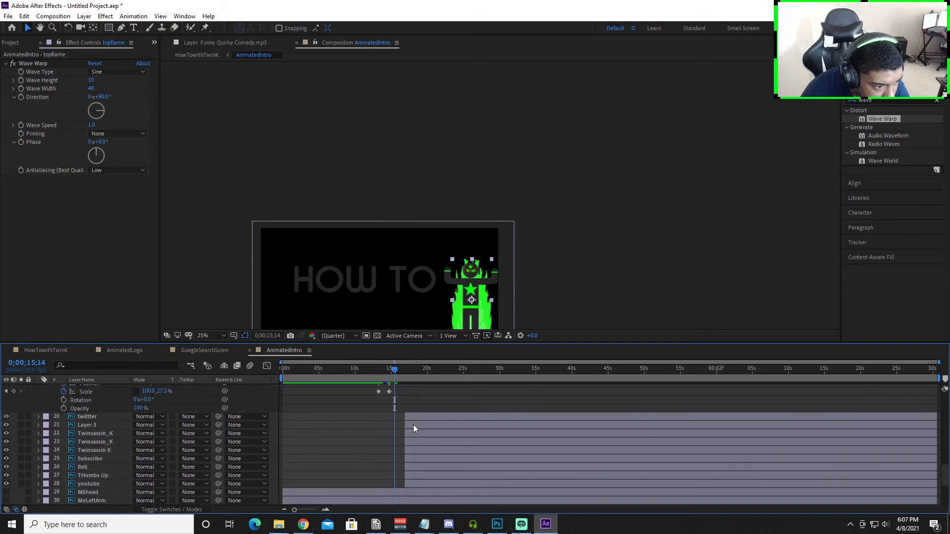
{"action": "left_click", "coordinate": [431, 418]}
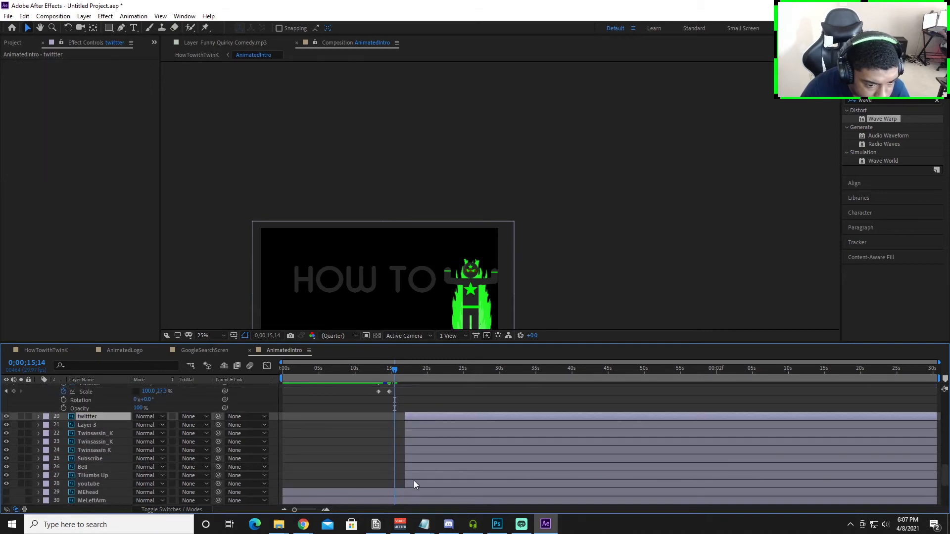
{"action": "left_click", "coordinate": [411, 484], "text": "shift"}
{"action": "key", "text": "bracketleft"}
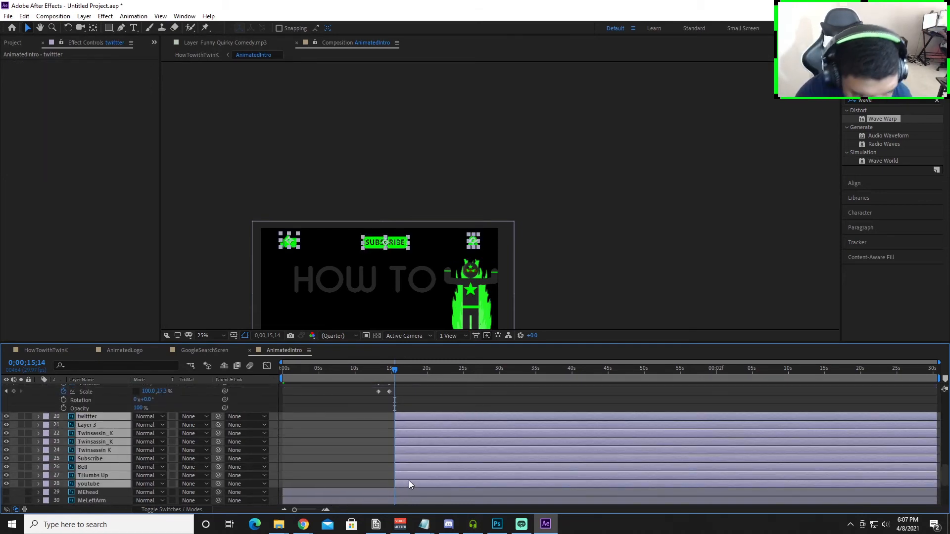
Step: Move the w/ Twin k title layer so that it starts at 0;00;15;14
{"action": "scroll", "coordinate": [367, 438], "scroll_direction": "up", "scroll_amount": 8}
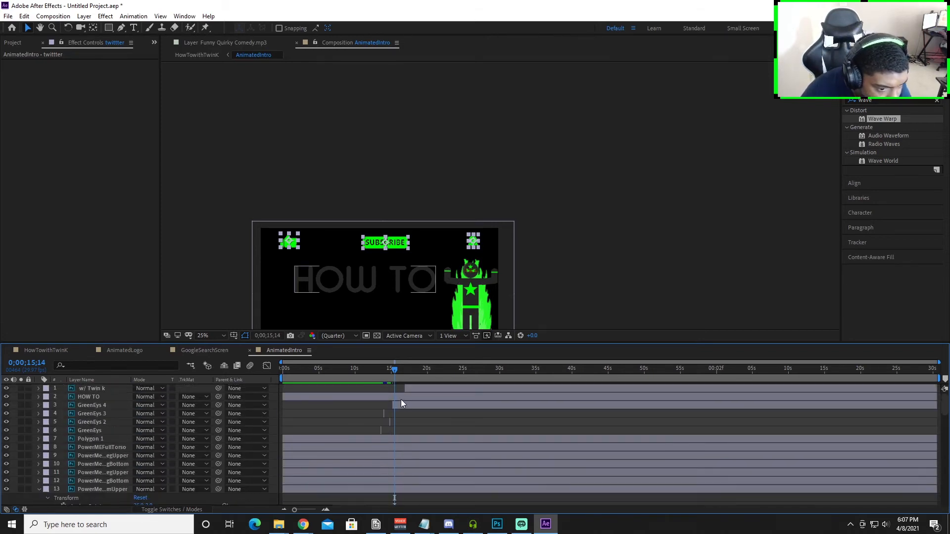
{"action": "left_click", "coordinate": [403, 396]}
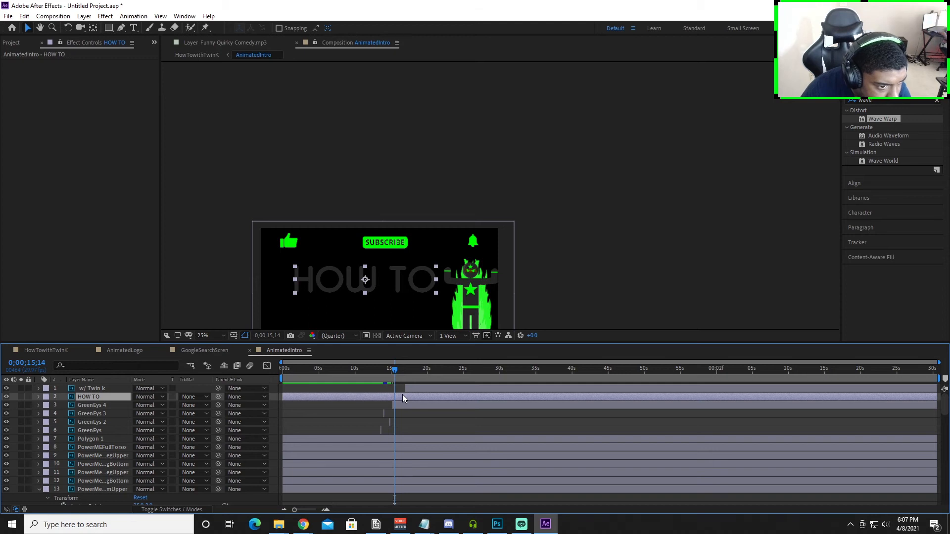
{"action": "left_click", "coordinate": [406, 391]}
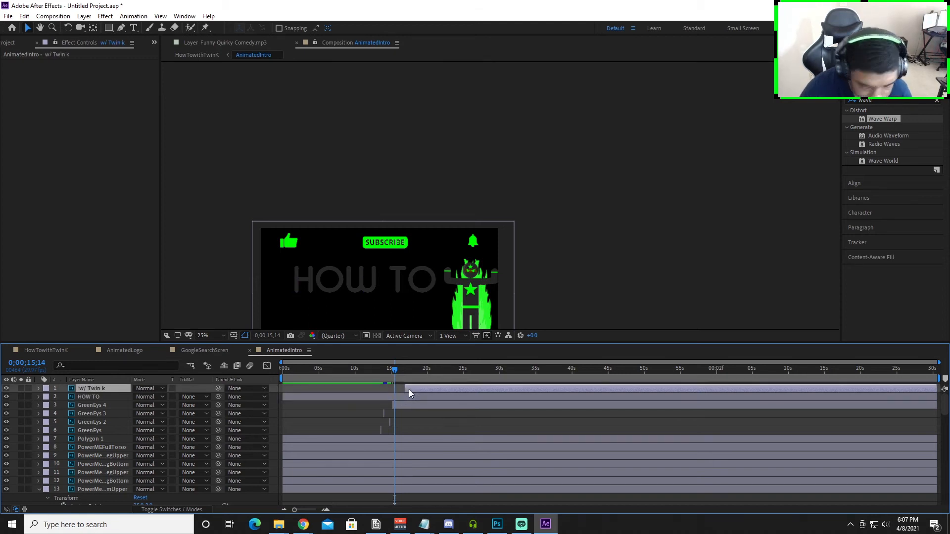
{"action": "key", "text": "bracketleft"}
{"action": "scroll", "coordinate": [495, 251], "scroll_direction": "down", "scroll_amount": 4}
{"action": "scroll", "coordinate": [496, 252], "scroll_direction": "up", "scroll_amount": 4}
{"action": "left_click_drag", "start_coordinate": [413, 197], "coordinate": [472, 117]}
{"action": "left_click_drag", "start_coordinate": [395, 363], "coordinate": [346, 412]}
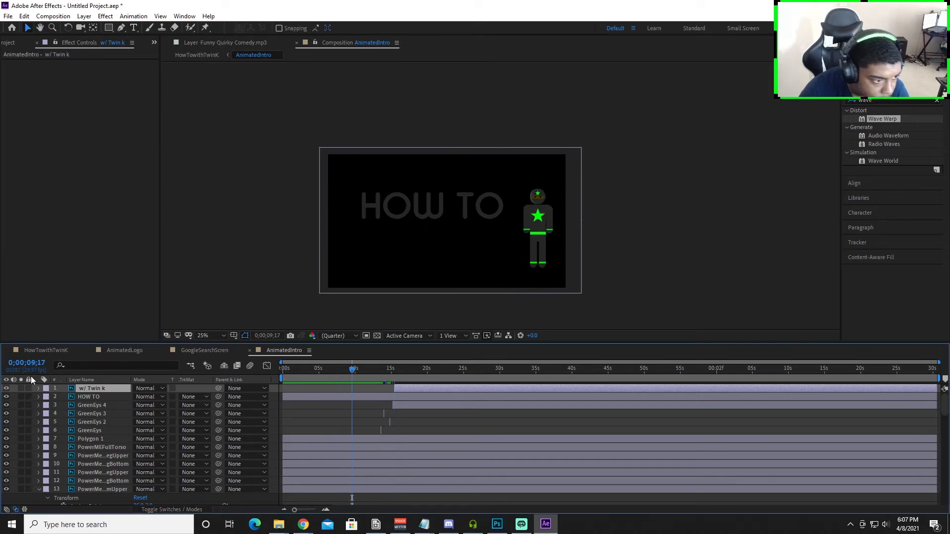
Step: Play back the HowTowithTwinK composition from about 0;00;22 through the ninja's power-up and title reveal
{"action": "left_click", "coordinate": [43, 351]}
{"action": "key", "text": "space"}
{"action": "left_click_drag", "start_coordinate": [793, 245], "coordinate": [782, 230]}
{"action": "key", "text": "v"}
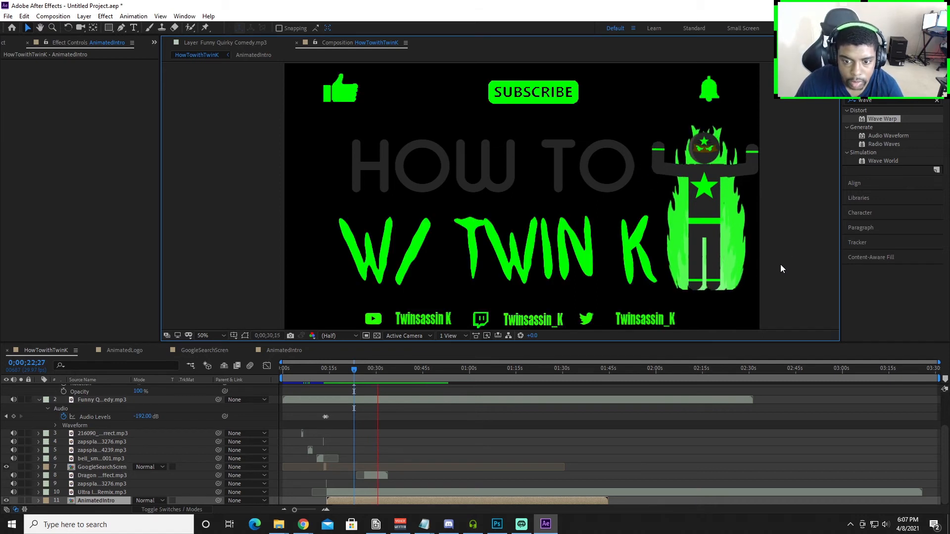
{"action": "left_click", "coordinate": [341, 370]}
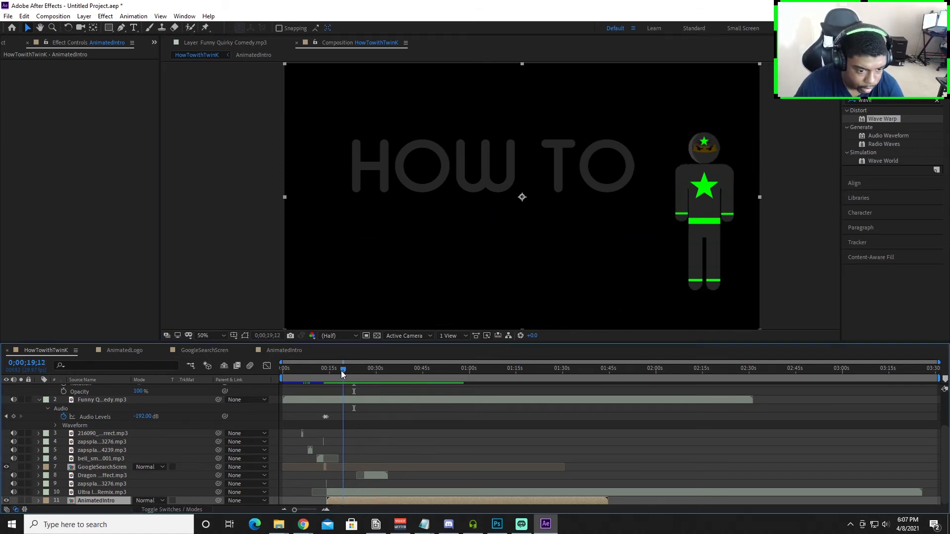
{"action": "left_click_drag", "start_coordinate": [341, 370], "coordinate": [371, 372]}
{"action": "key", "text": "space"}
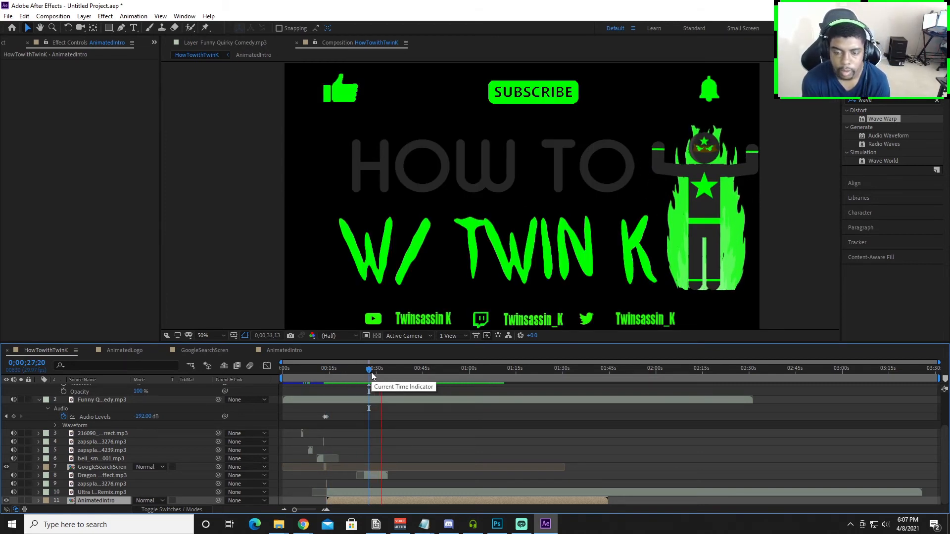
{"action": "left_click_drag", "start_coordinate": [364, 372], "coordinate": [349, 373]}
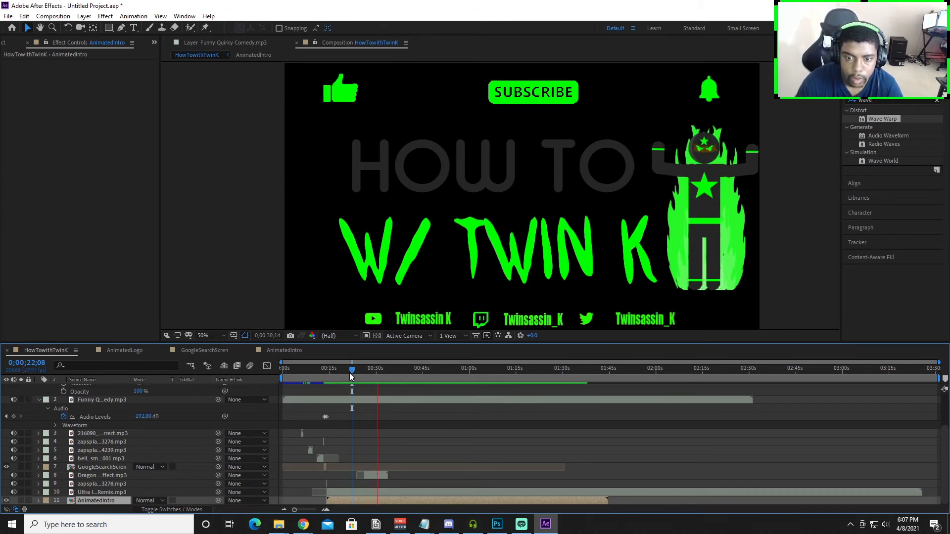
{"action": "key", "text": "space"}
Step: Add the zapsplat powerful internal 001_48730.mp3 explosion sound above the Ultra Instinct remix layer, starting at about 0;00;29;22, and preview it
{"action": "left_click", "coordinate": [364, 370]}
{"action": "left_click_drag", "start_coordinate": [363, 369], "coordinate": [374, 370]}
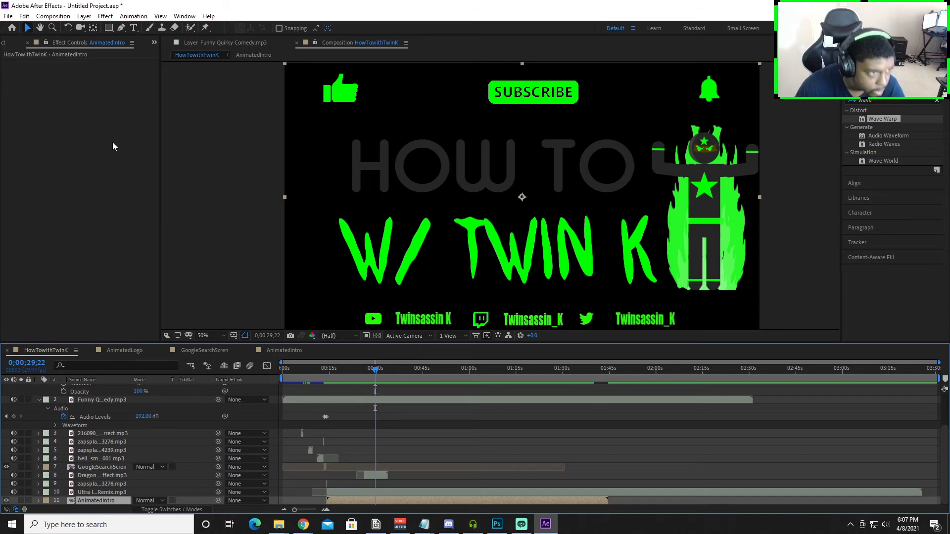
{"action": "left_click", "coordinate": [5, 44]}
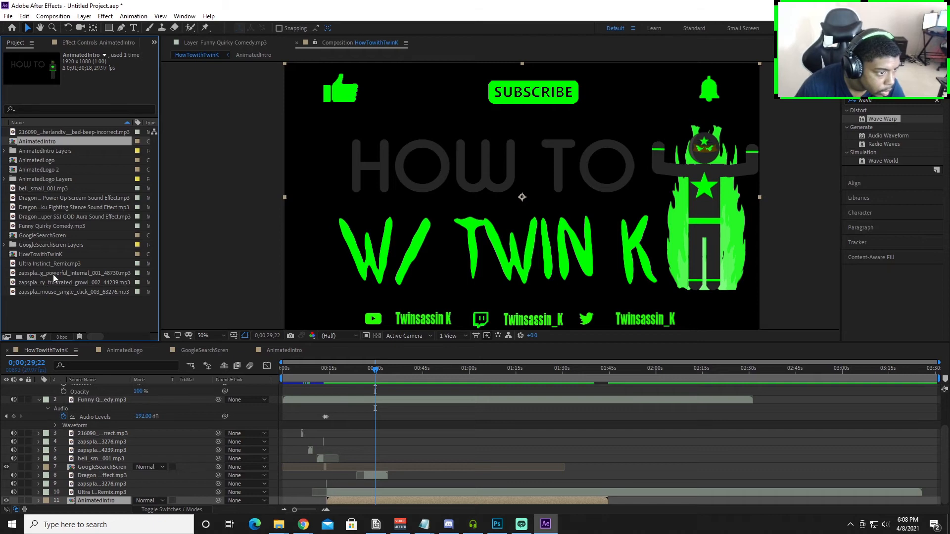
{"action": "left_click_drag", "start_coordinate": [57, 274], "coordinate": [378, 499]}
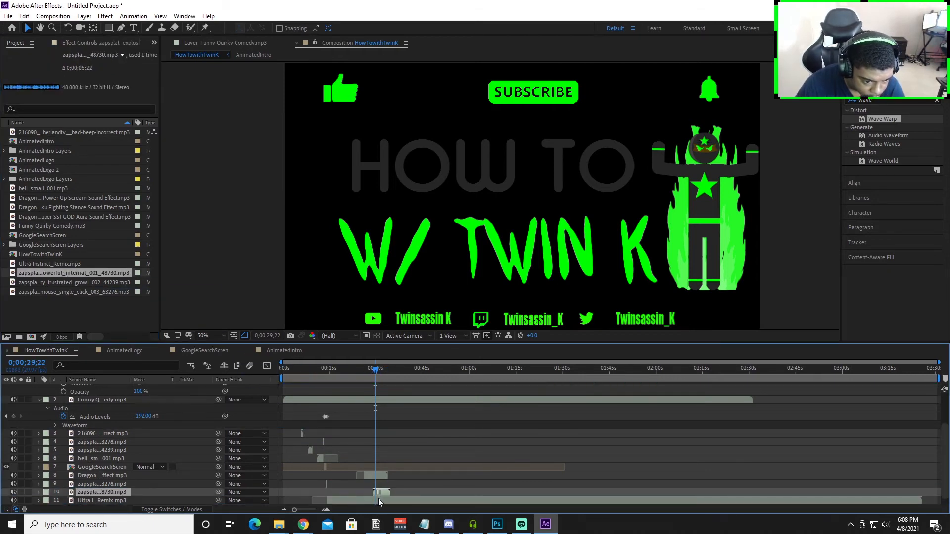
{"action": "left_click", "coordinate": [374, 371]}
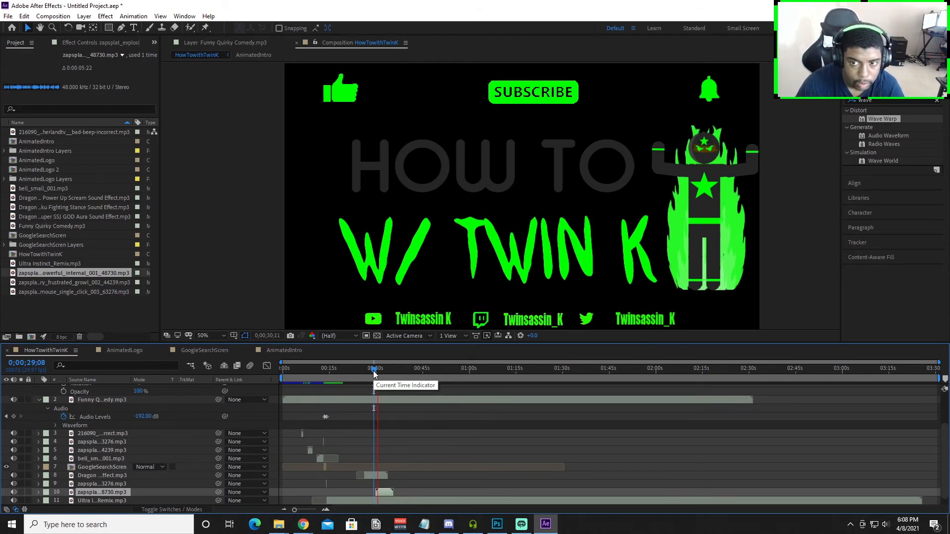
{"action": "key", "text": "space"}
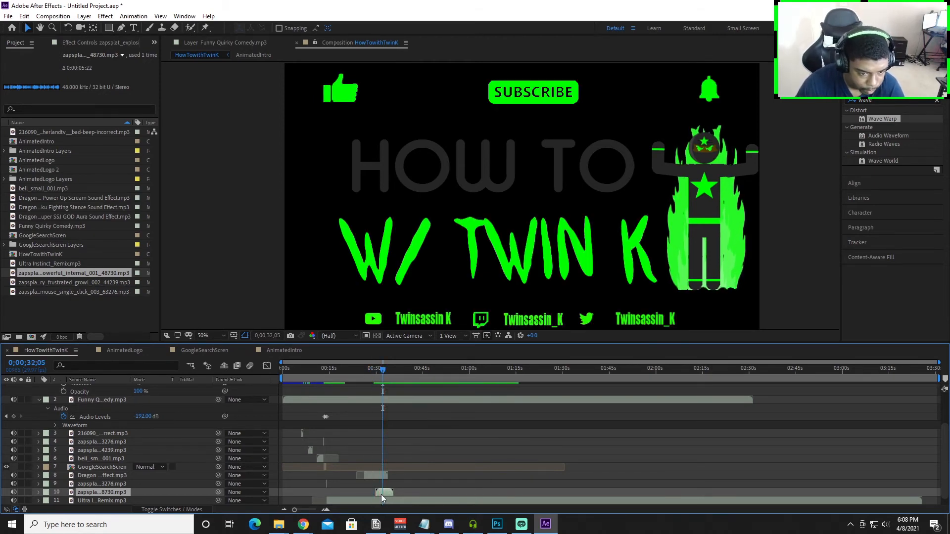
Step: Set the explosion sound's Audio Levels to +12 dB and play back the title reveal
{"action": "left_click", "coordinate": [39, 492]}
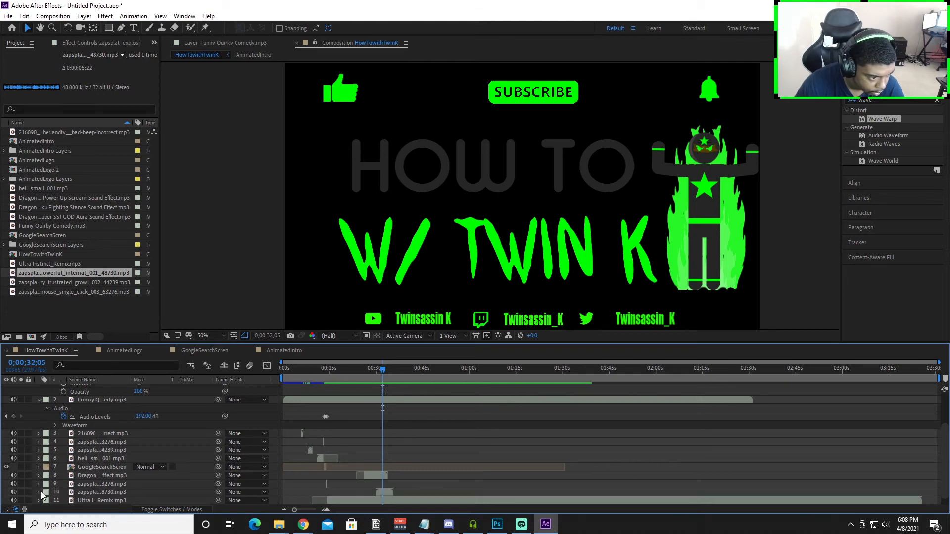
{"action": "left_click", "coordinate": [47, 501]}
{"action": "left_click", "coordinate": [87, 492]}
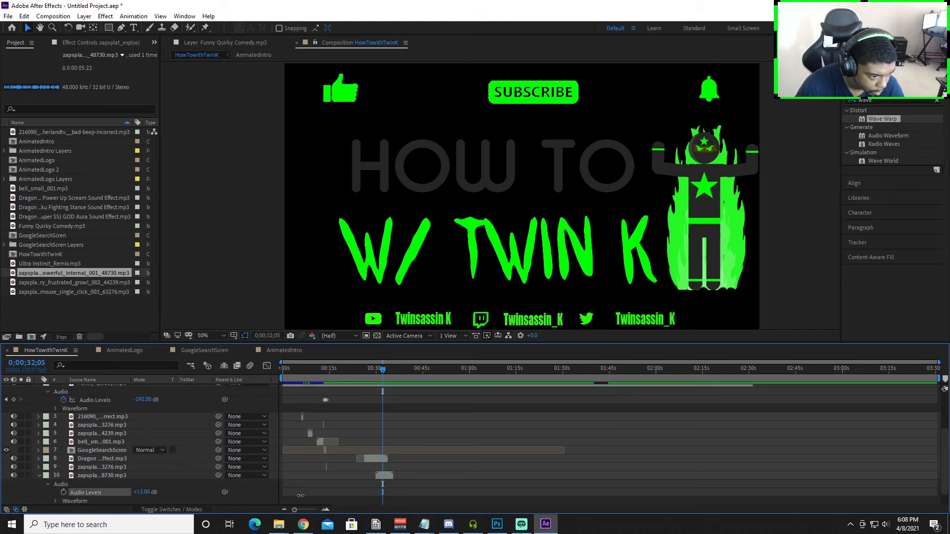
{"action": "left_click", "coordinate": [376, 370]}
{"action": "left_click_drag", "start_coordinate": [376, 370], "coordinate": [374, 371]}
{"action": "key", "text": "space"}
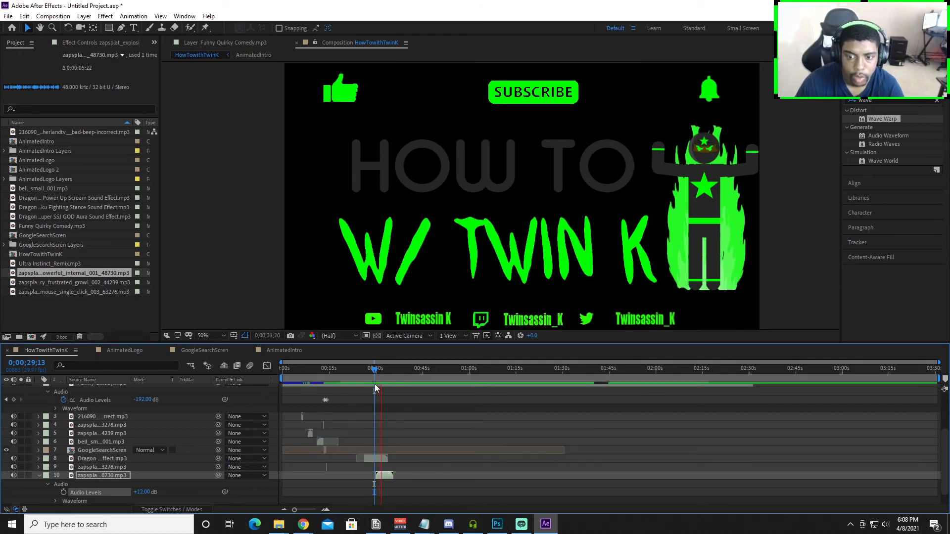
Step: Check the explosion sound's timing against the title reveal by replaying the power-up from progressively different earlier points
{"action": "left_click_drag", "start_coordinate": [376, 371], "coordinate": [349, 372]}
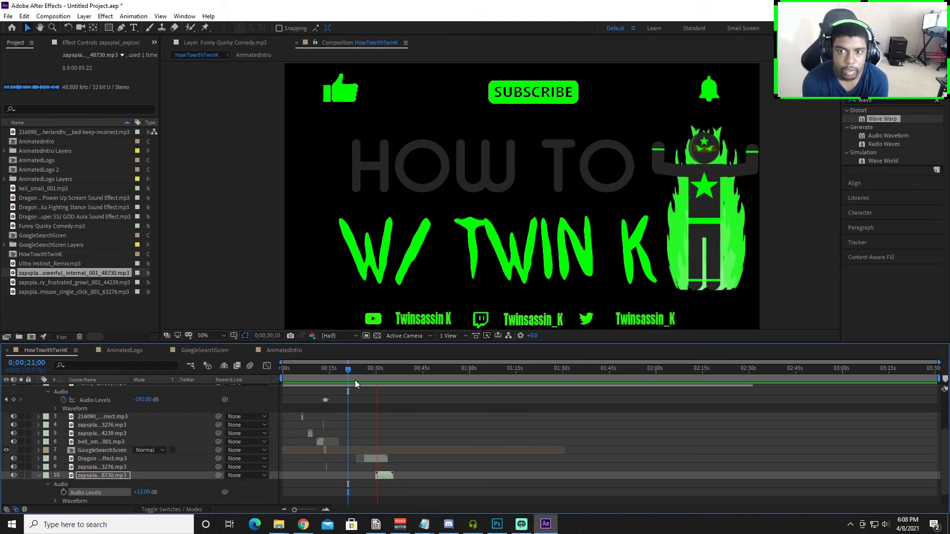
{"action": "key", "text": "space"}
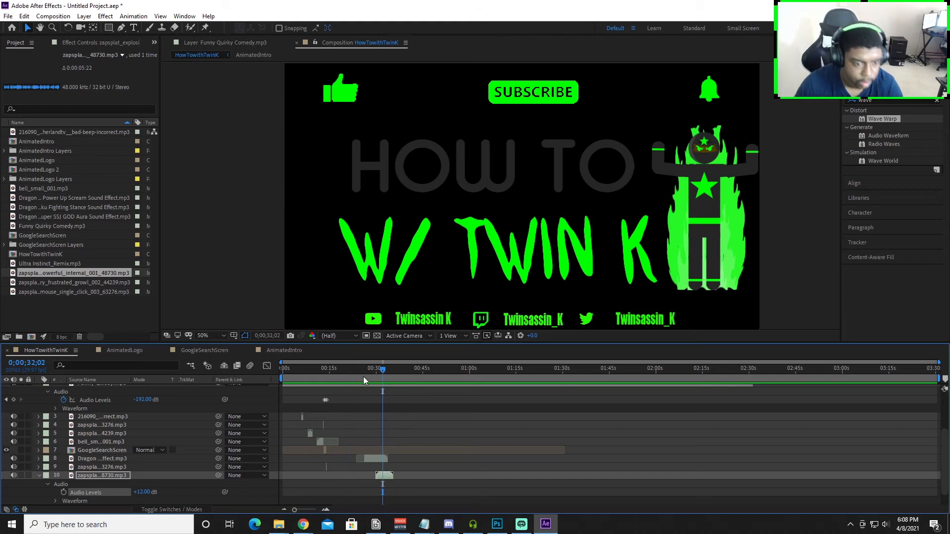
{"action": "left_click_drag", "start_coordinate": [375, 372], "coordinate": [366, 400]}
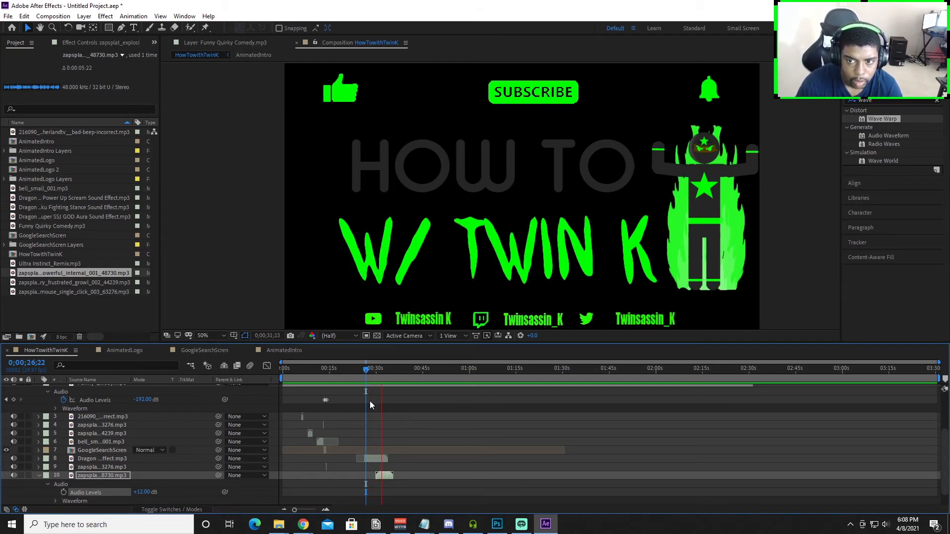
{"action": "left_click_drag", "start_coordinate": [379, 372], "coordinate": [337, 378]}
{"action": "key", "text": "space"}
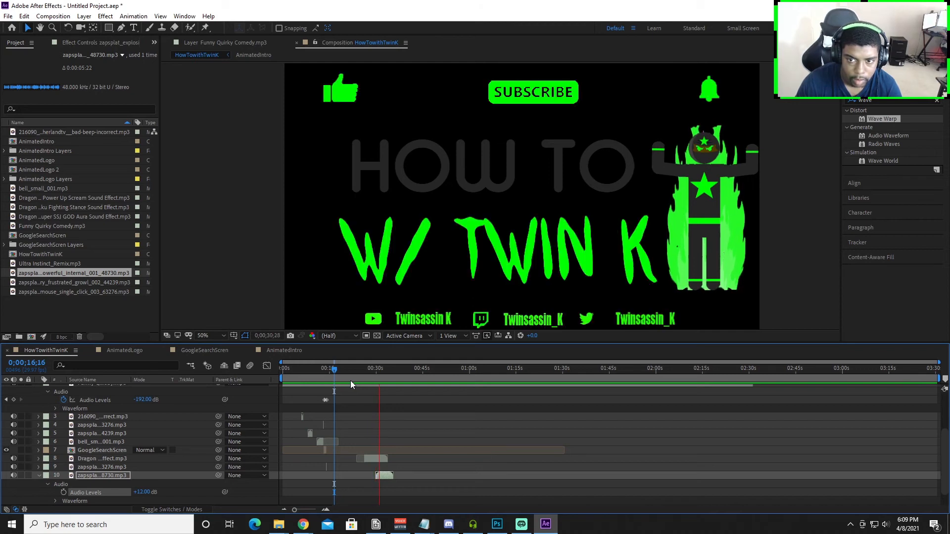
{"action": "key", "text": "space"}
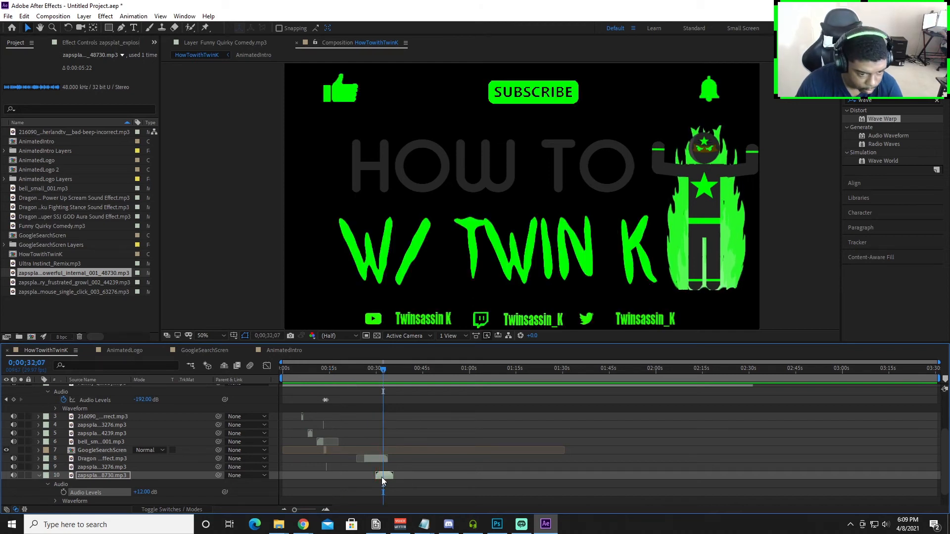
Step: Shift the explosion sound layer earlier to start at about 0;00;29;13 and preview the power-up section
{"action": "scroll", "coordinate": [381, 477], "scroll_direction": "up", "scroll_amount": 5}
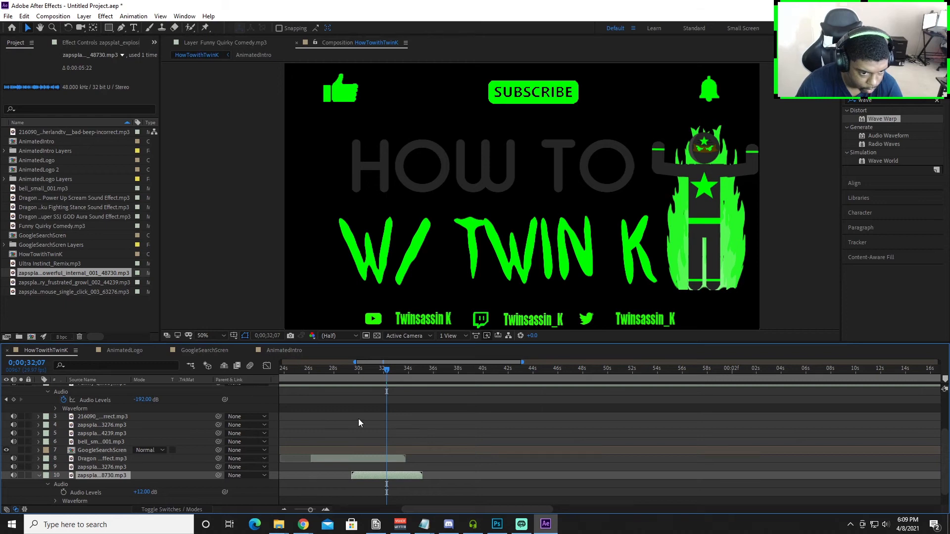
{"action": "scroll", "coordinate": [361, 405], "scroll_direction": "down", "scroll_amount": 5}
{"action": "left_click_drag", "start_coordinate": [367, 373], "coordinate": [360, 373]}
{"action": "key", "text": "space"}
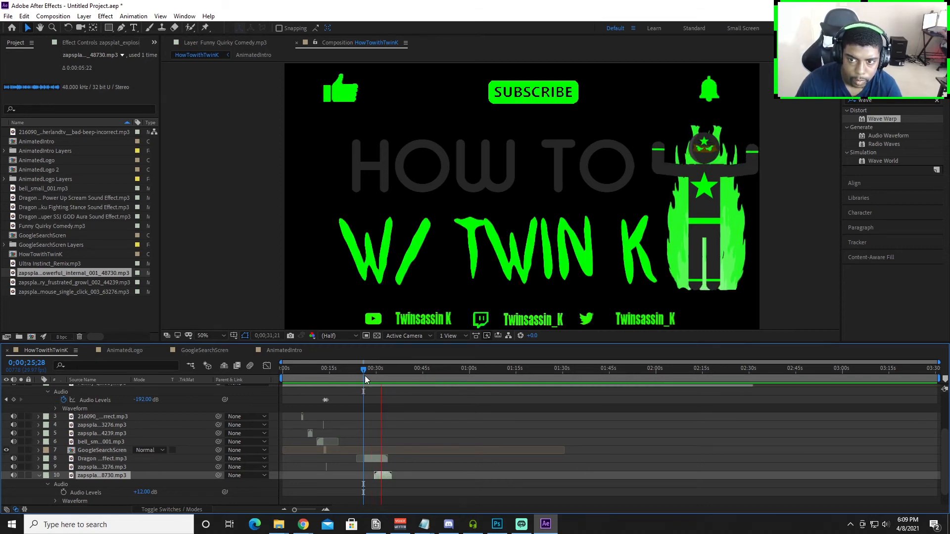
{"action": "mouse_move", "coordinate": [364, 375]}
{"action": "left_mouse_down"}
{"action": "mouse_move", "coordinate": [393, 375]}
{"action": "mouse_move", "coordinate": [372, 375]}
{"action": "left_mouse_up"}
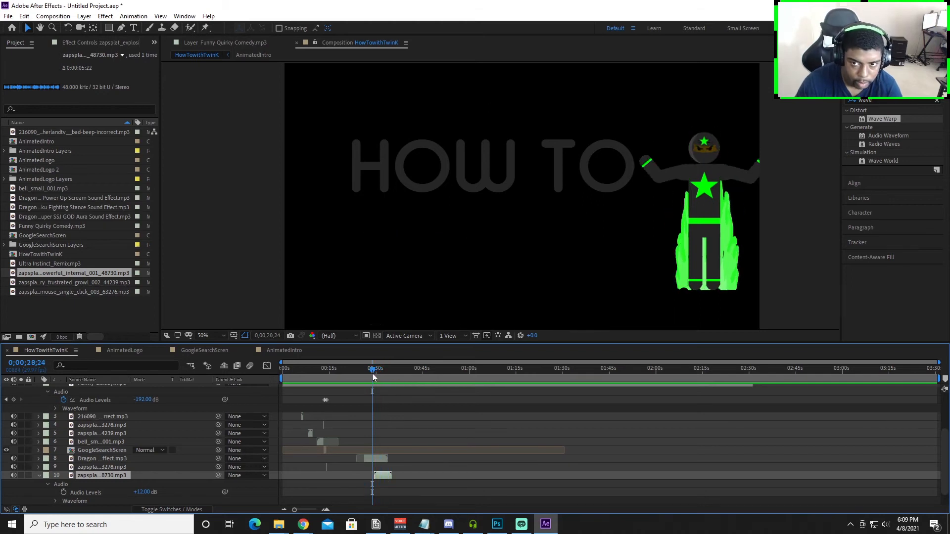
{"action": "key", "text": "space"}
{"action": "mouse_move", "coordinate": [381, 377]}
{"action": "left_mouse_down"}
{"action": "mouse_move", "coordinate": [364, 372]}
{"action": "mouse_move", "coordinate": [372, 375]}
{"action": "left_mouse_up"}
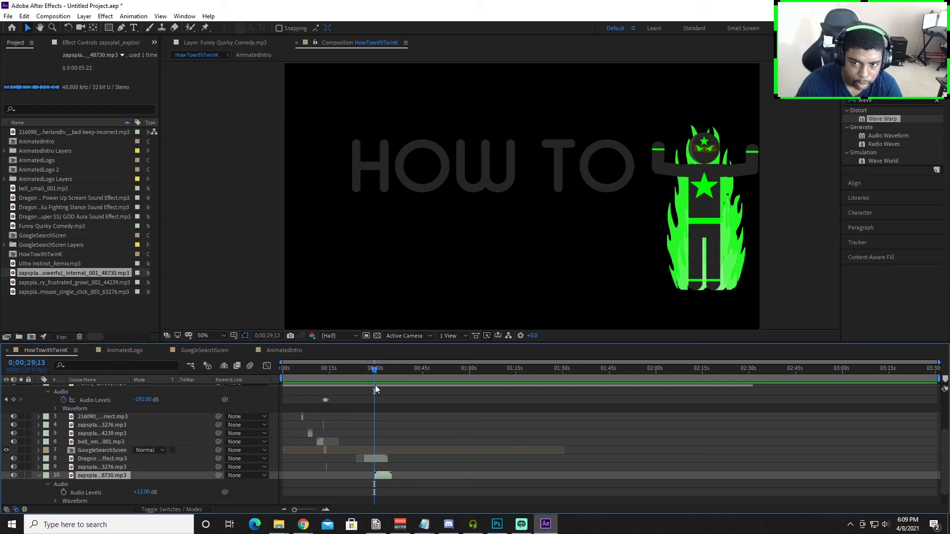
Step: In the AnimatedIntro composition, move the w/ Twin k layer so that it starts at 0;00;14;25
{"action": "scroll", "coordinate": [373, 416], "scroll_direction": "up", "scroll_amount": 4}
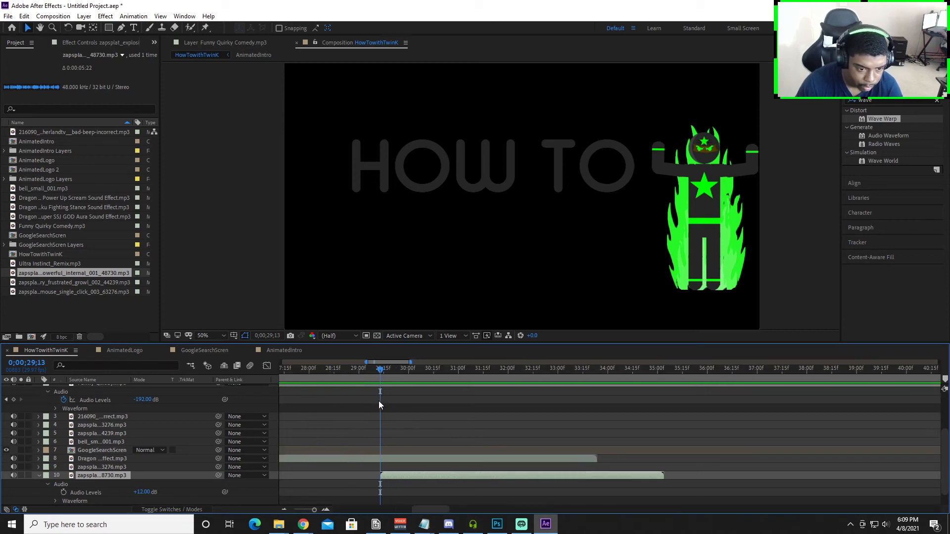
{"action": "left_click_drag", "start_coordinate": [378, 375], "coordinate": [353, 377]}
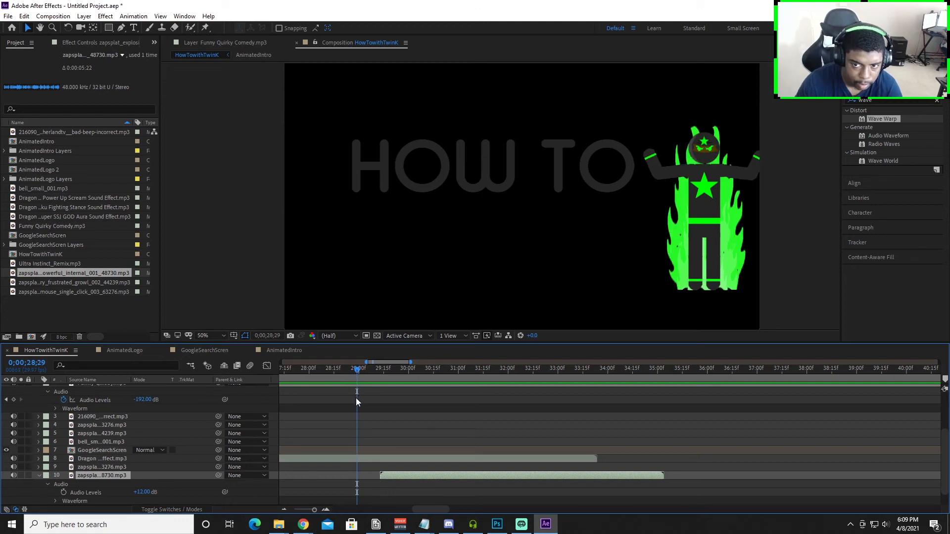
{"action": "scroll", "coordinate": [338, 472], "scroll_direction": "up", "scroll_amount": 3}
{"action": "scroll", "coordinate": [339, 472], "scroll_direction": "down", "scroll_amount": 4}
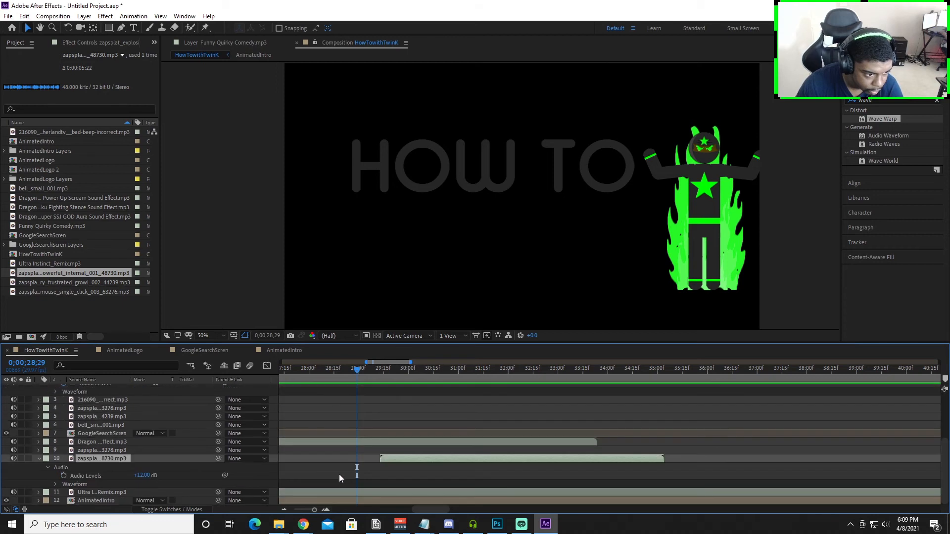
{"action": "double_click", "coordinate": [102, 499]}
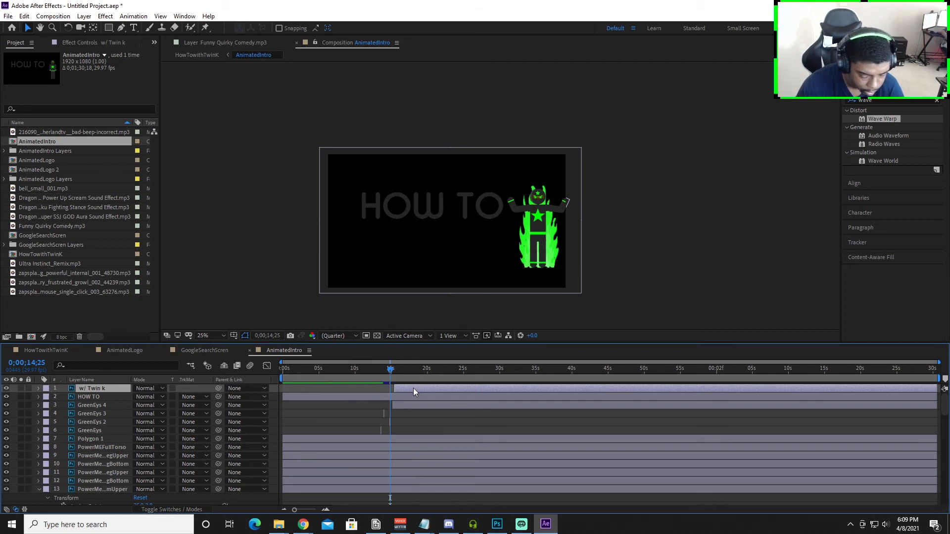
{"action": "key", "text": "bracketleft"}
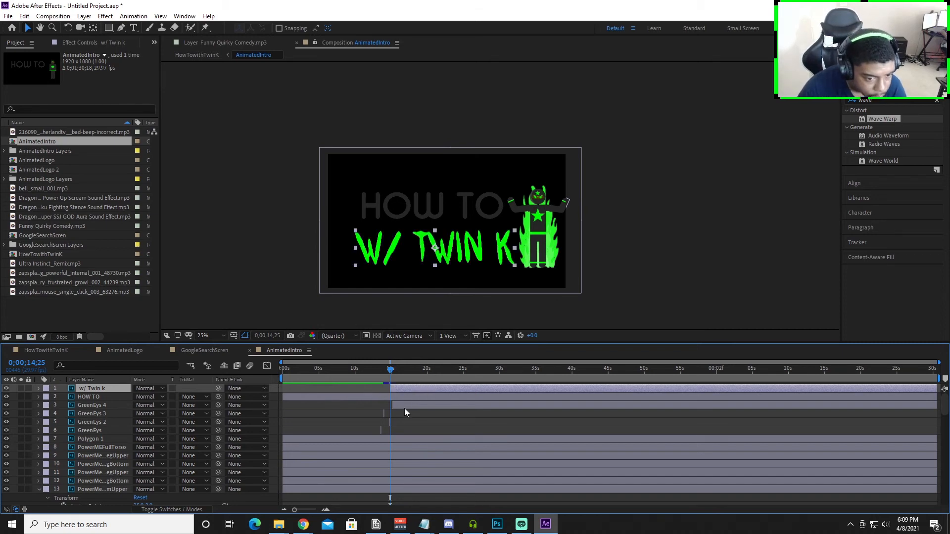
Step: Move layers 20 to 28, from twittter through youtube, so that they all start at 0;00;14;25
{"action": "scroll", "coordinate": [394, 438], "scroll_direction": "down", "scroll_amount": 4}
{"action": "scroll", "coordinate": [395, 440], "scroll_direction": "down", "scroll_amount": 8}
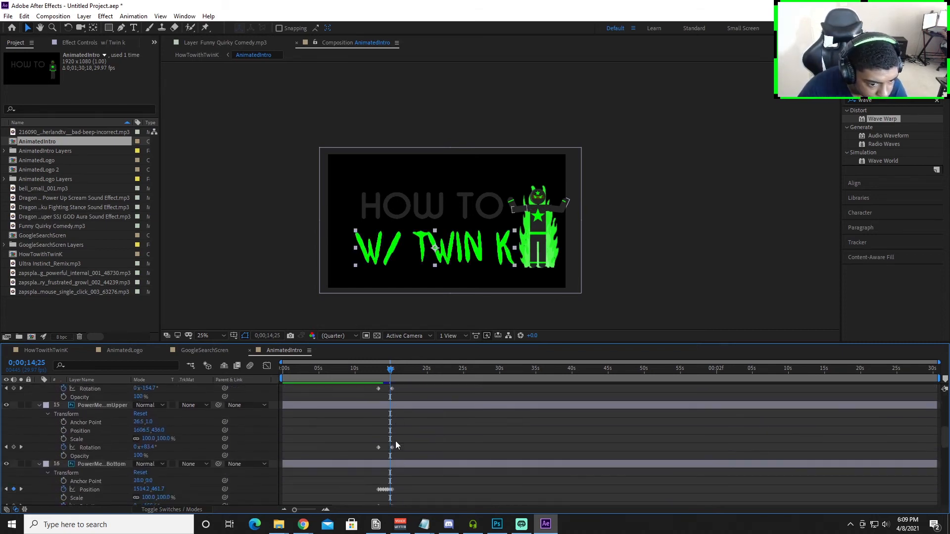
{"action": "scroll", "coordinate": [407, 409], "scroll_direction": "up", "scroll_amount": 3}
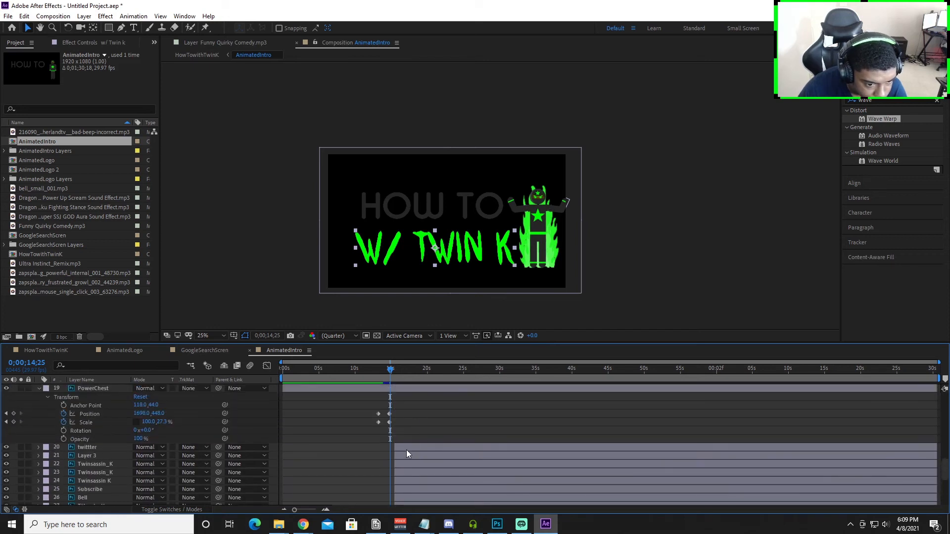
{"action": "left_click", "coordinate": [407, 449]}
{"action": "scroll", "coordinate": [405, 464], "scroll_direction": "down", "scroll_amount": 2}
{"action": "left_click", "coordinate": [403, 462], "text": "shift"}
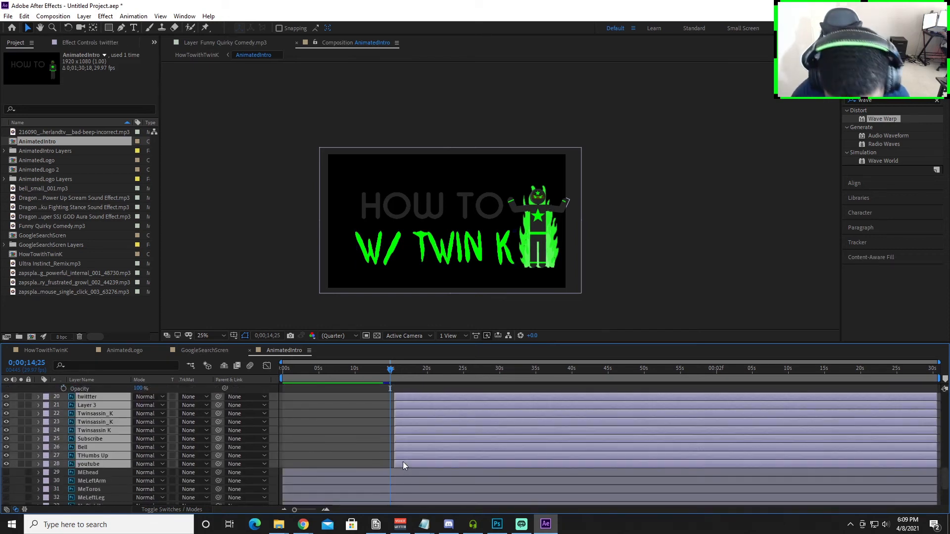
{"action": "key", "text": "bracketleft"}
Step: Move the topflame 2 layer so that it starts at 0;00;14;25
{"action": "scroll", "coordinate": [406, 461], "scroll_direction": "down", "scroll_amount": 3}
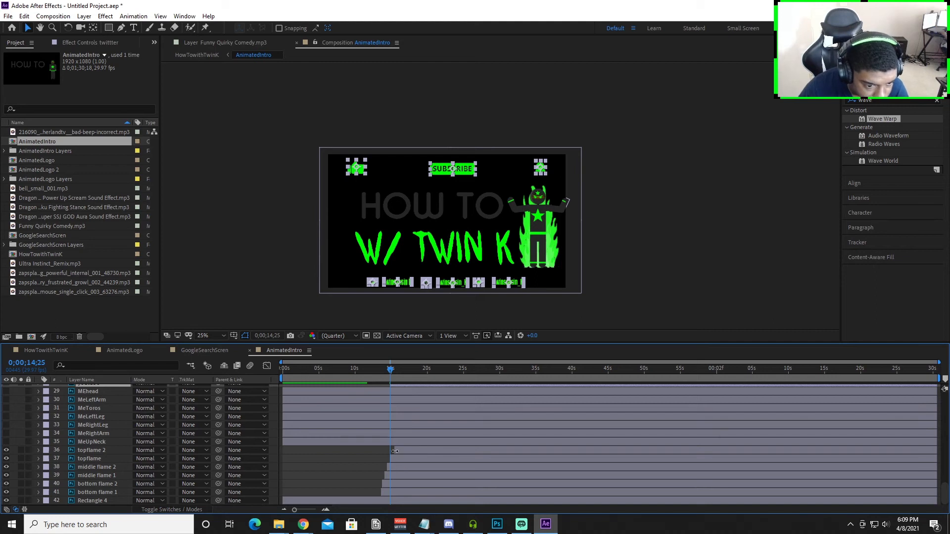
{"action": "left_click", "coordinate": [399, 451]}
{"action": "key", "text": "bracketleft"}
{"action": "scroll", "coordinate": [399, 462], "scroll_direction": "up", "scroll_amount": 15}
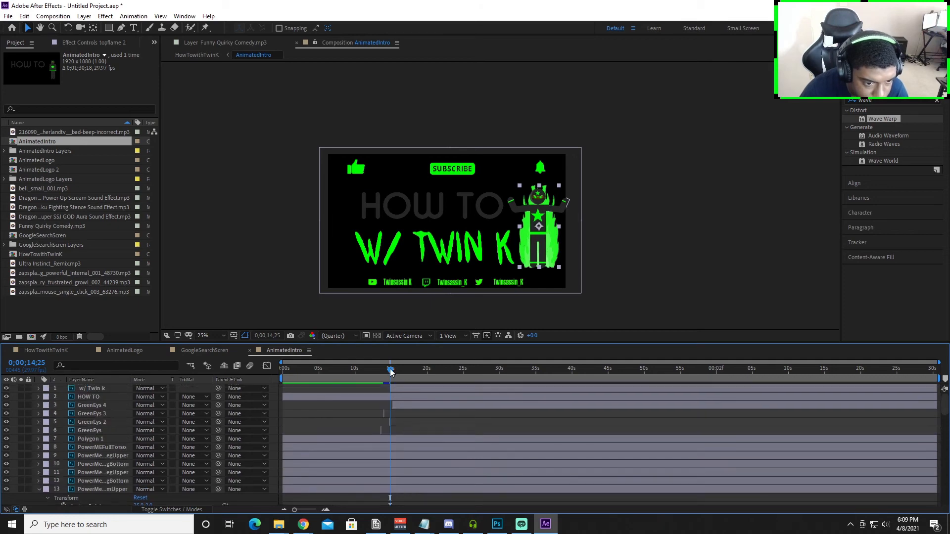
Step: Return to the HowTowithTwinK composition and preview the power-up section leading into the title reveal
{"action": "left_click", "coordinate": [46, 350]}
{"action": "left_click", "coordinate": [349, 370]}
{"action": "key", "text": "space"}
{"action": "left_click", "coordinate": [322, 372]}
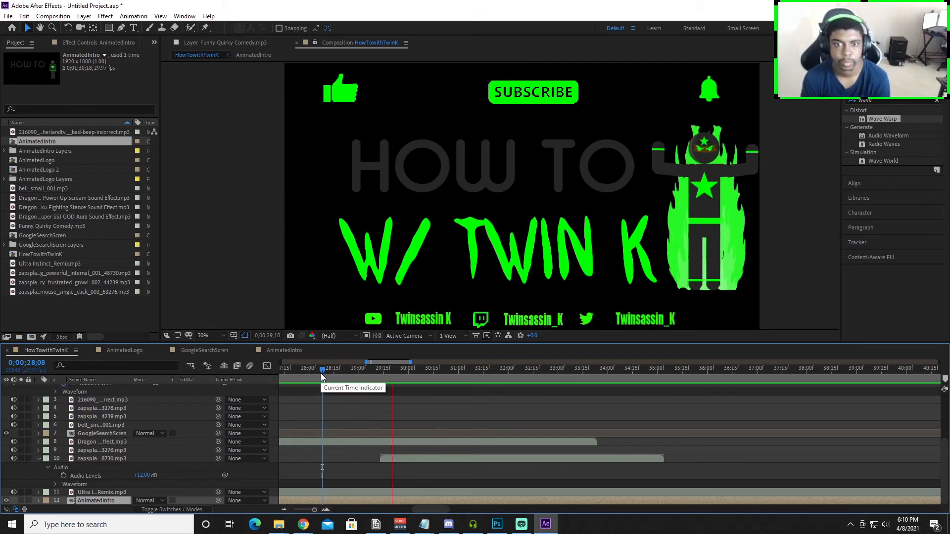
{"action": "key", "text": "space"}
{"action": "scroll", "coordinate": [339, 401], "scroll_direction": "down", "scroll_amount": 4}
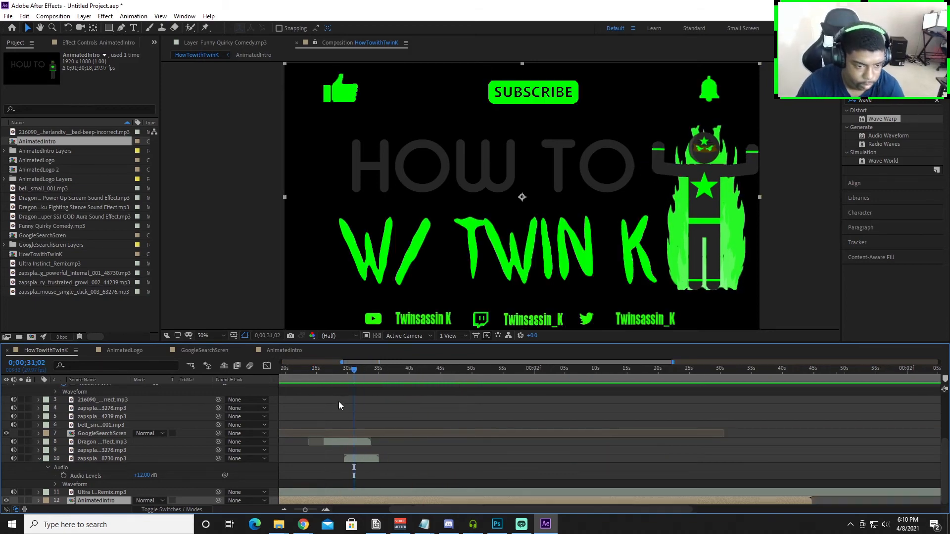
{"action": "left_click", "coordinate": [375, 372]}
{"action": "left_click_drag", "start_coordinate": [376, 372], "coordinate": [359, 368]}
{"action": "key", "text": "space"}
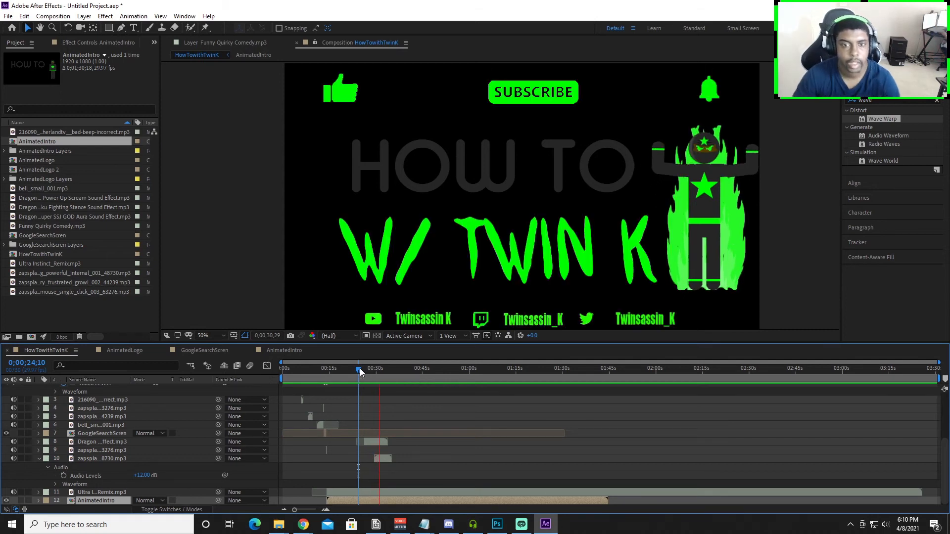
{"action": "key", "text": "space"}
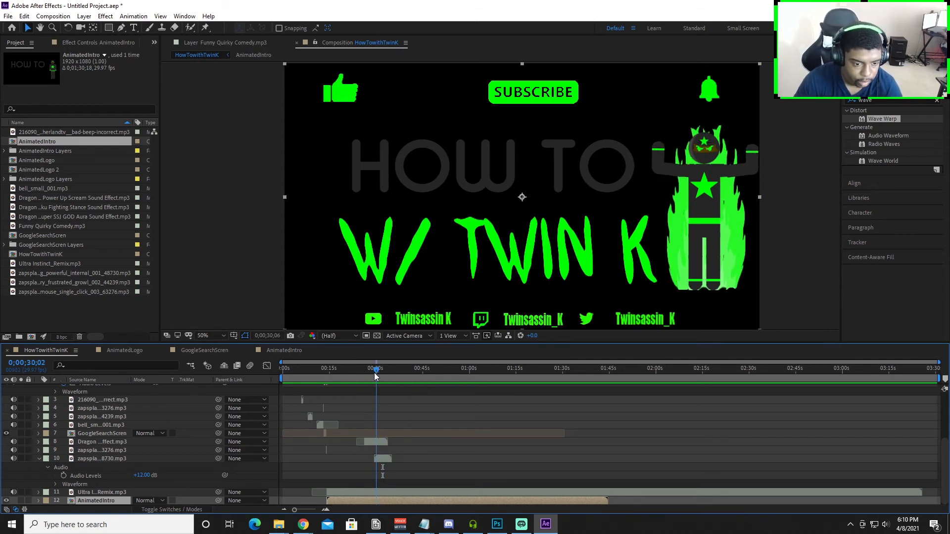
Step: Replay the title reveal from about 0;00;26;02 to check how the explosion sound lines up with it
{"action": "left_click", "coordinate": [370, 373]}
{"action": "key", "text": "space"}
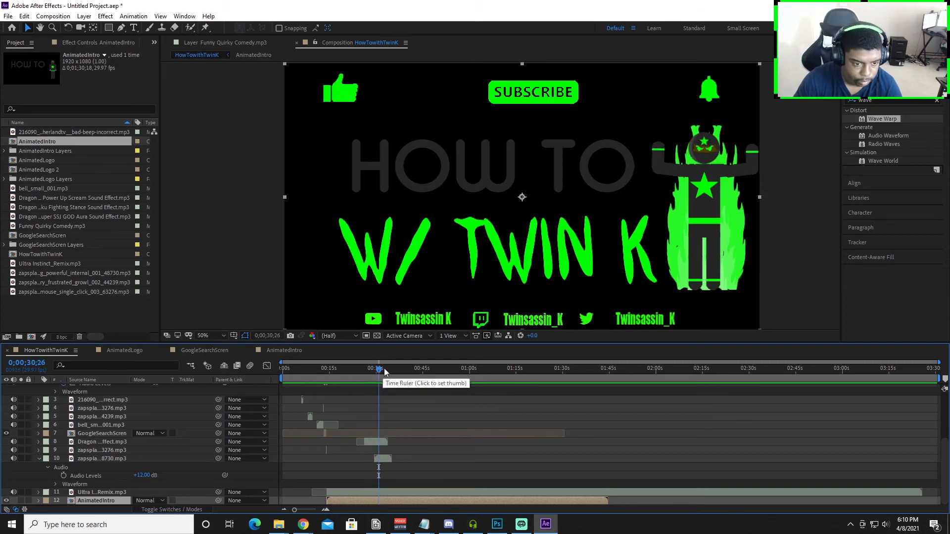
{"action": "left_click", "coordinate": [364, 372]}
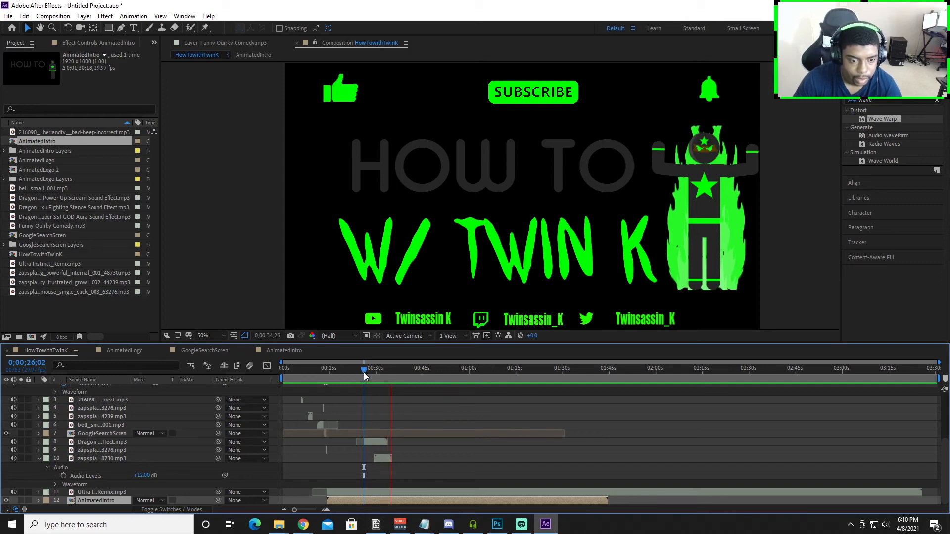
{"action": "key", "text": "space"}
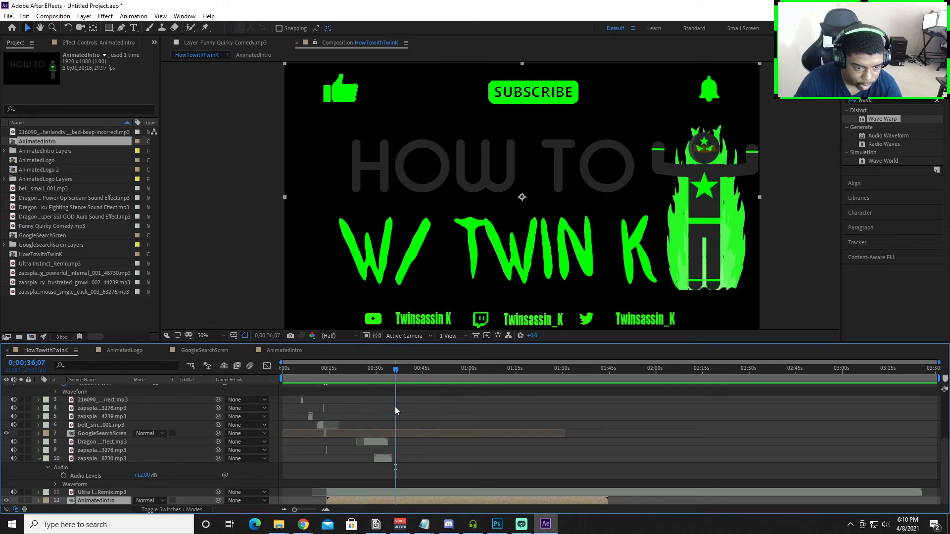
{"action": "left_click_drag", "start_coordinate": [389, 369], "coordinate": [364, 372]}
{"action": "scroll", "coordinate": [376, 381], "scroll_direction": "up", "scroll_amount": 3}
{"action": "scroll", "coordinate": [384, 380], "scroll_direction": "up", "scroll_amount": 2}
{"action": "scroll", "coordinate": [403, 382], "scroll_direction": "down", "scroll_amount": 5}
{"action": "scroll", "coordinate": [402, 382], "scroll_direction": "down", "scroll_amount": 1}
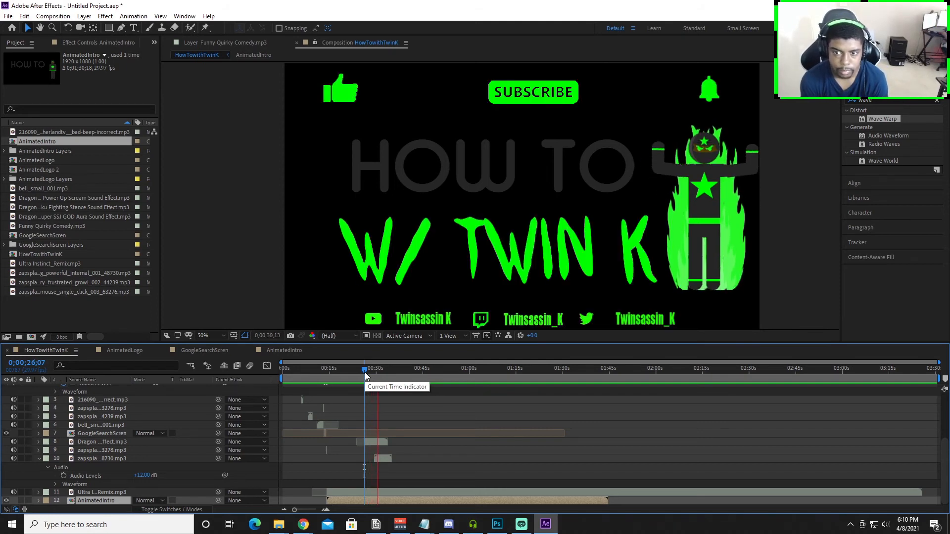
{"action": "key", "text": "space"}
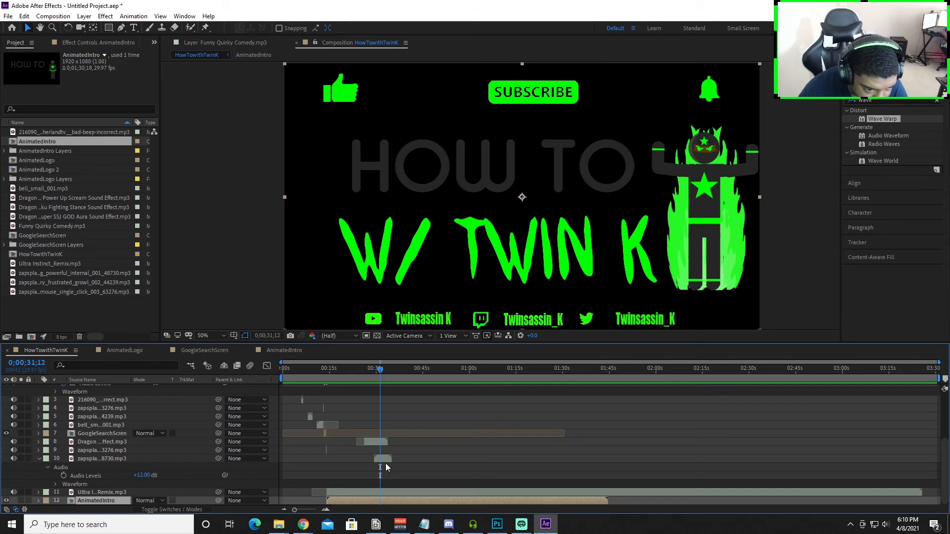
Step: Shift the explosion sound layer slightly earlier to start at about 0;00;28;20 and preview the title reveal
{"action": "left_click_drag", "start_coordinate": [385, 463], "coordinate": [383, 460]}
{"action": "left_click", "coordinate": [373, 370]}
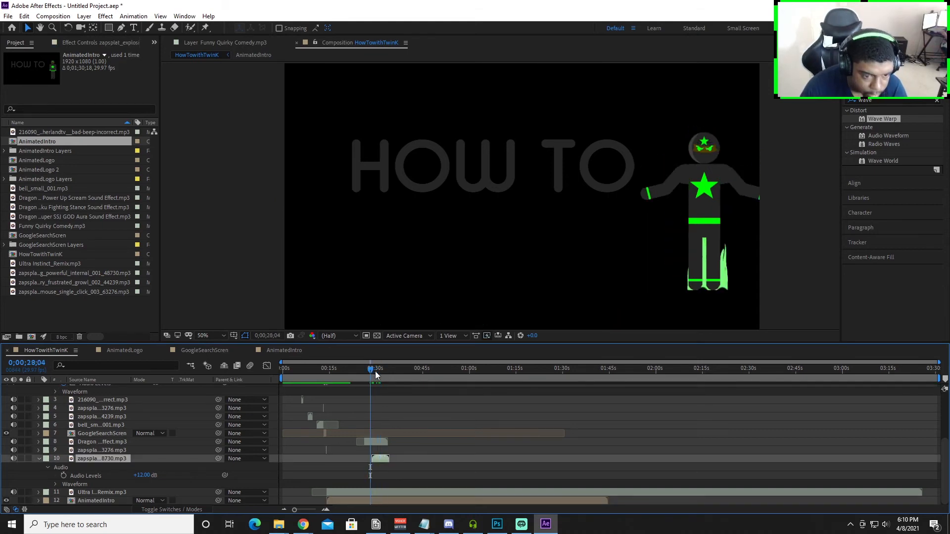
{"action": "key", "text": "space"}
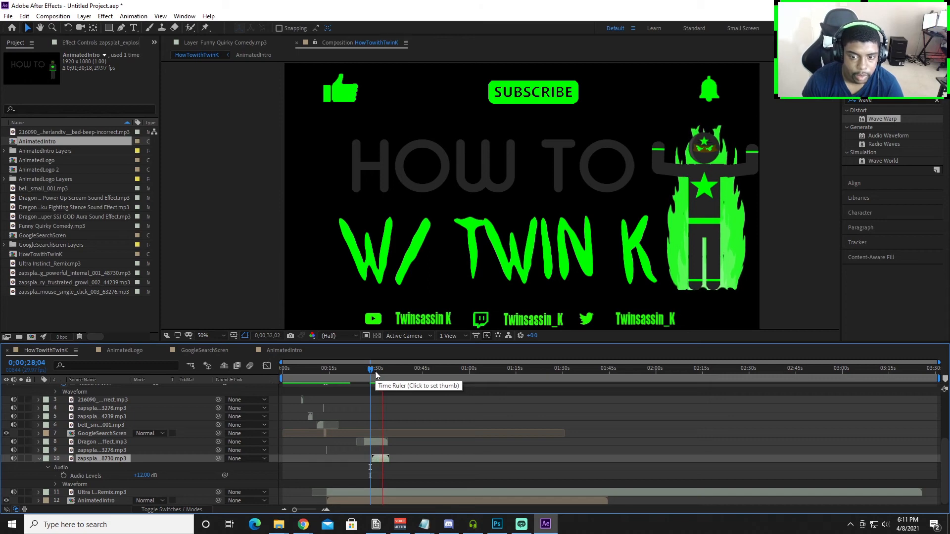
{"action": "key", "text": "space"}
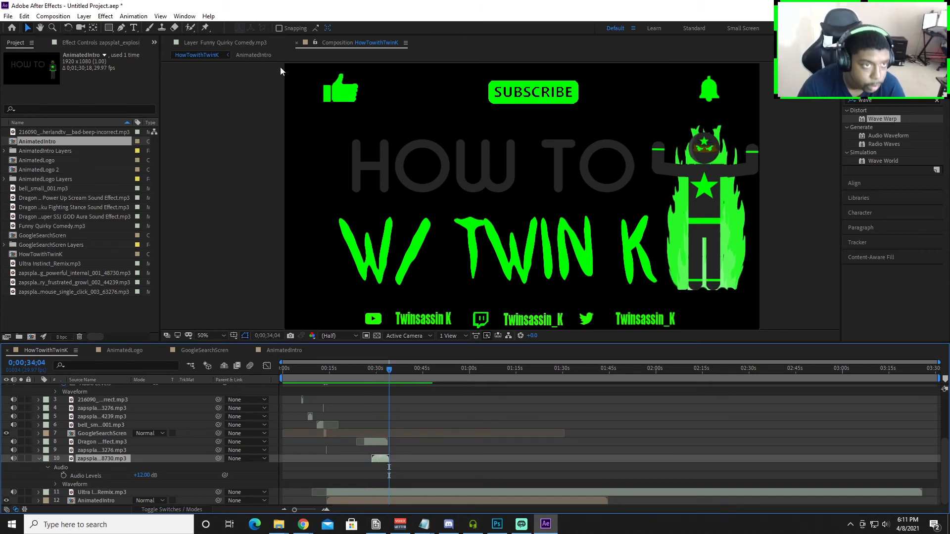
Step: Create a new composition with a duration of 0;00;34;18 and briefly preview it
{"action": "left_click", "coordinate": [53, 16]}
{"action": "left_click", "coordinate": [75, 28]}
{"action": "left_click", "coordinate": [536, 223]}
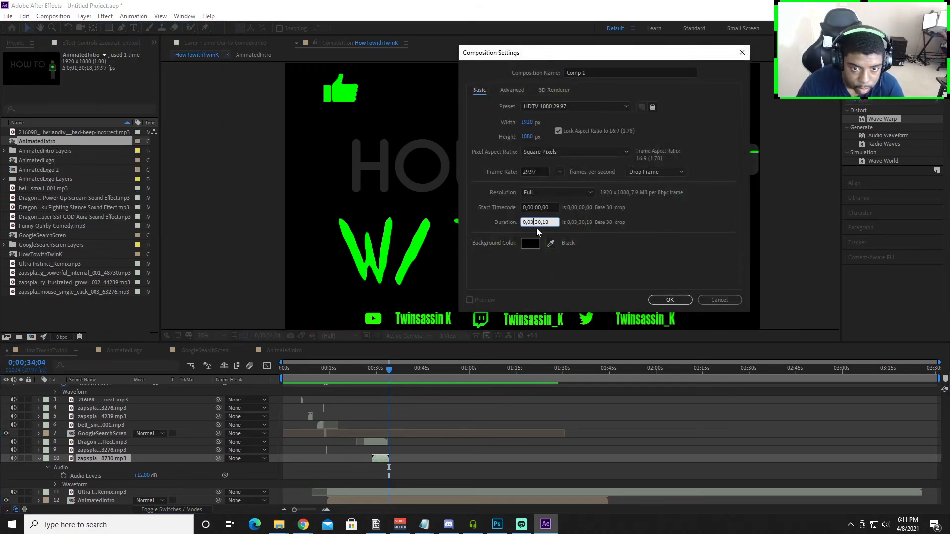
{"action": "key", "text": "BackSpace"}
{"action": "type", "text": "0"}
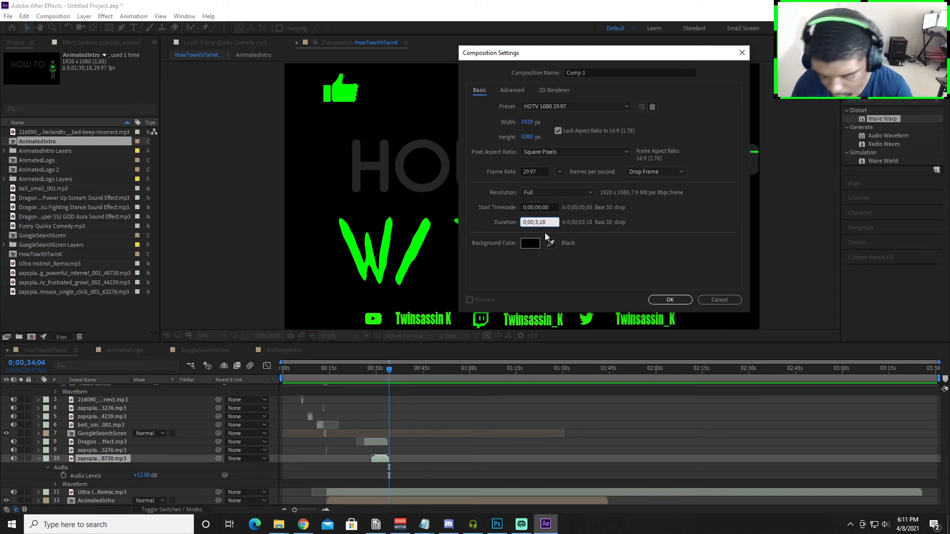
{"action": "left_click", "coordinate": [666, 300]}
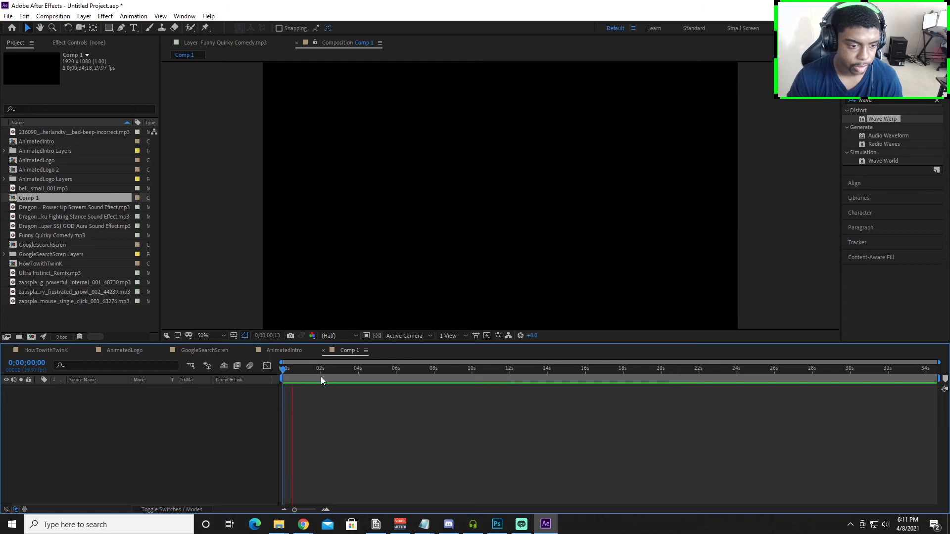
{"action": "key", "text": "space"}
{"action": "key", "text": "space"}
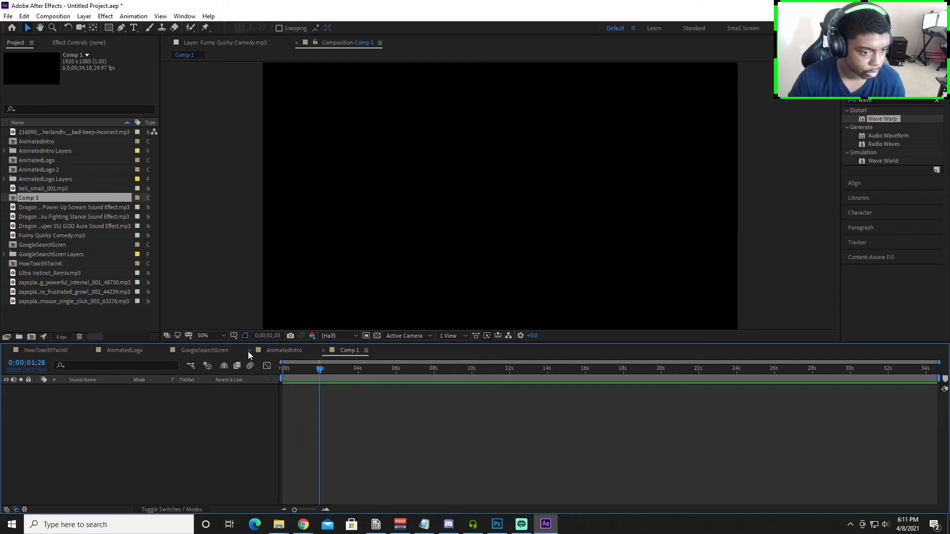
Step: Shorten the HowTowithTwinK composition by setting its duration to 0;00;34;18
{"action": "left_click", "coordinate": [46, 351]}
{"action": "left_click", "coordinate": [53, 16]}
{"action": "left_click", "coordinate": [79, 42]}
{"action": "left_click", "coordinate": [534, 223]}
{"action": "key", "text": "BackSpace"}
{"action": "type", "text": "0;00;30;18"}
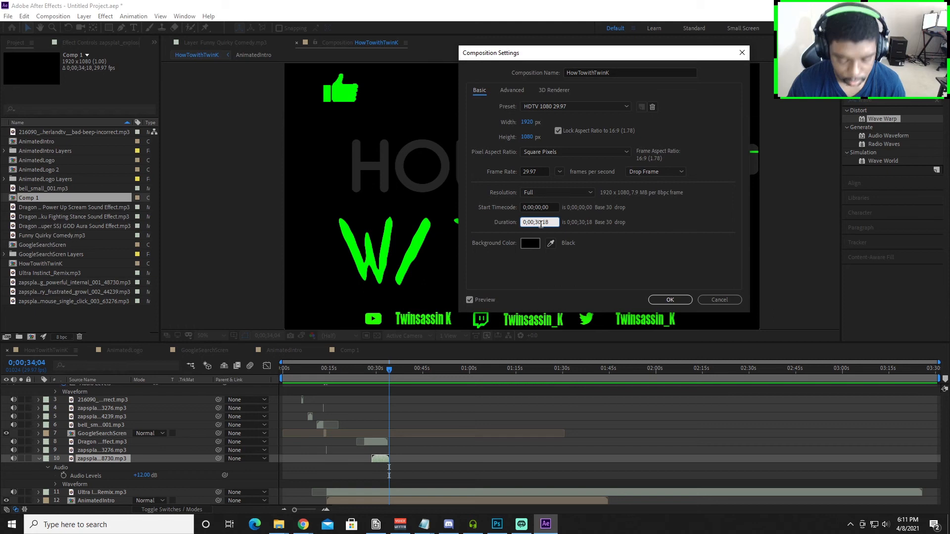
{"action": "key", "text": "BackSpace"}
{"action": "type", "text": "4"}
{"action": "left_click", "coordinate": [681, 299]}
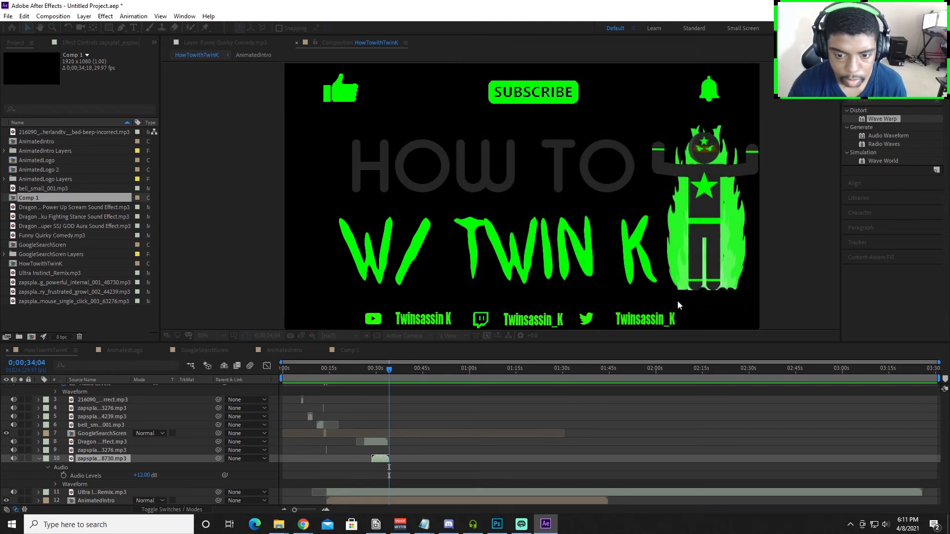
Step: Close the timeline of Comp 1 and preview the HowTowithTwinK composition from the beginning
{"action": "left_click_drag", "start_coordinate": [354, 372], "coordinate": [219, 377]}
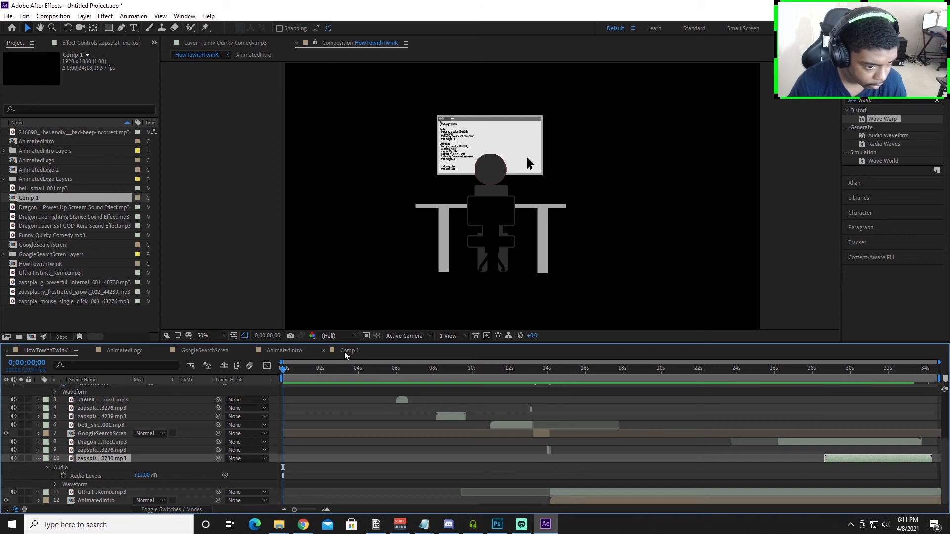
{"action": "left_click", "coordinate": [324, 350]}
{"action": "left_click", "coordinate": [43, 350]}
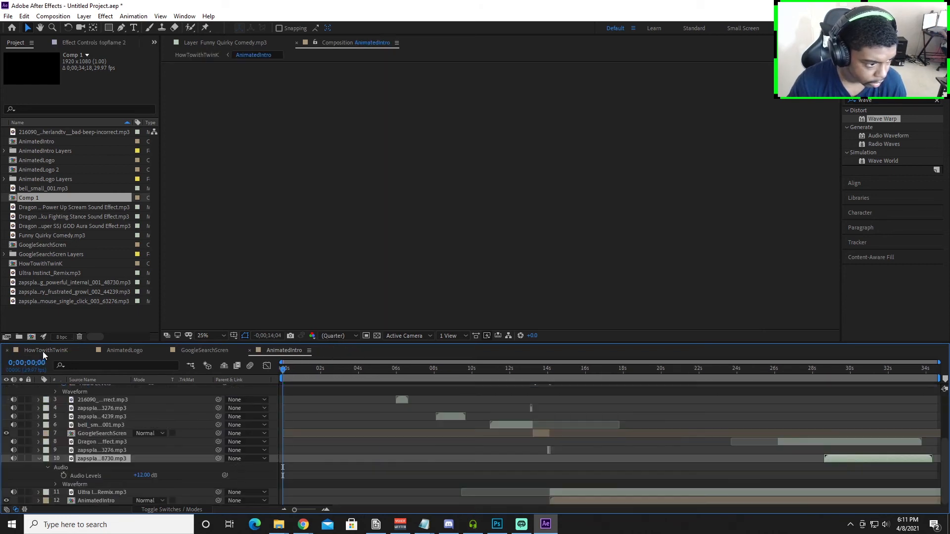
{"action": "key", "text": "space"}
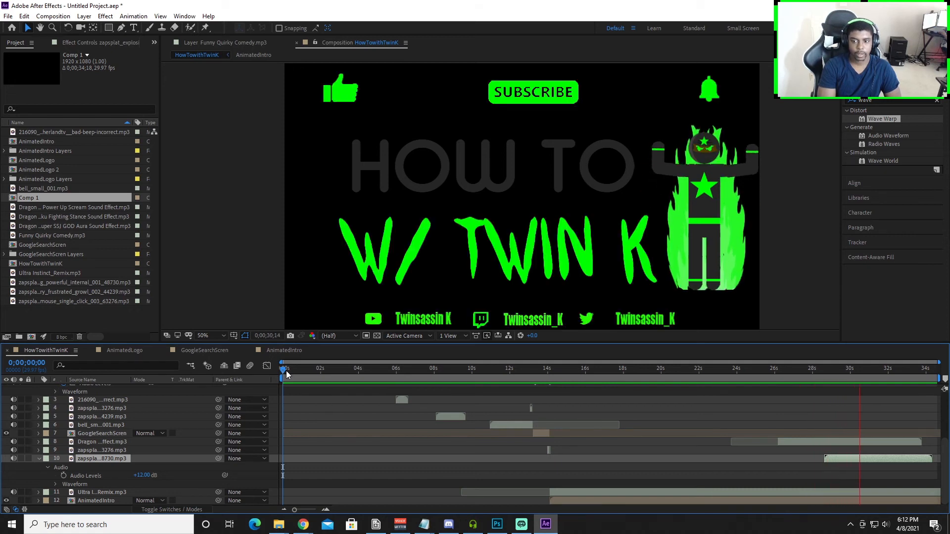
{"action": "key", "text": "space"}
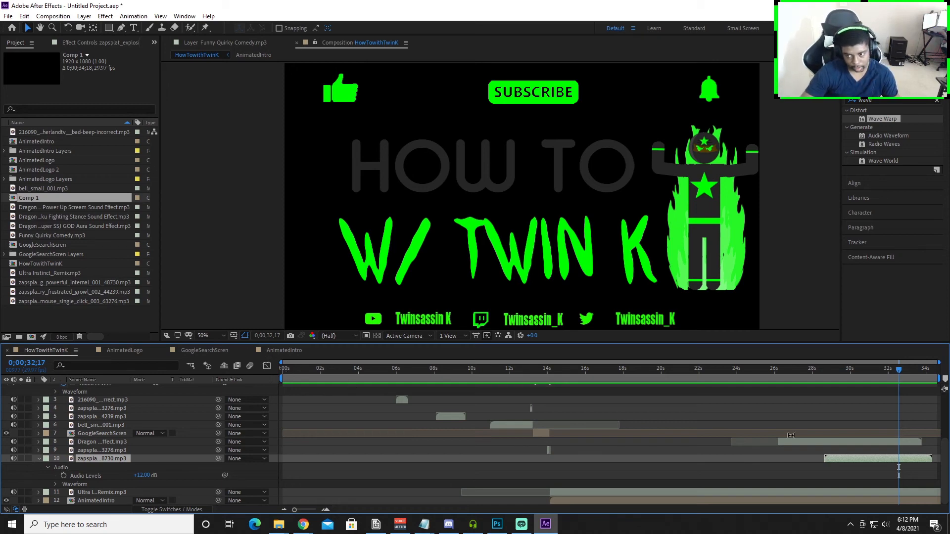
Step: Replay the section from 0;00;13;16 and locate the key moment in the background music at about 0;00;20;19
{"action": "left_click_drag", "start_coordinate": [902, 372], "coordinate": [538, 432]}
{"action": "key", "text": "space"}
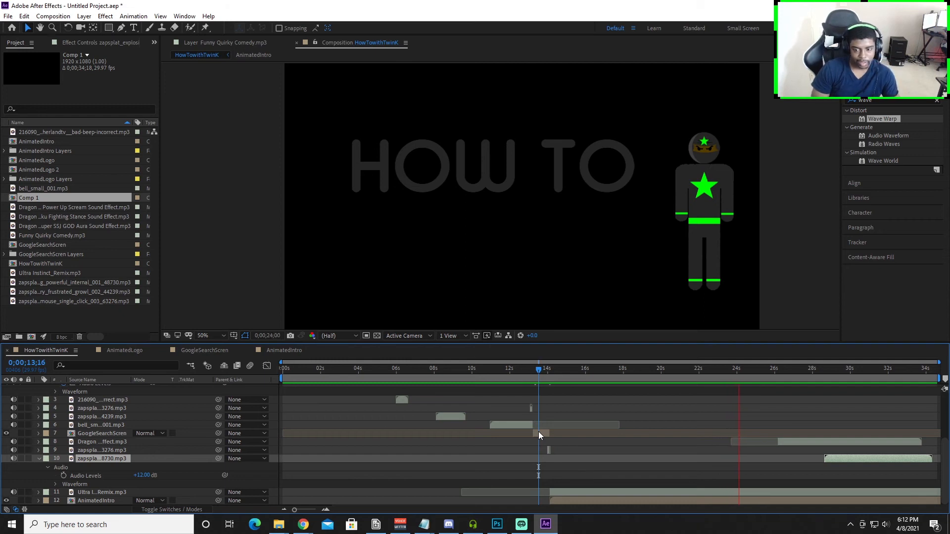
{"action": "left_click_drag", "start_coordinate": [740, 370], "coordinate": [582, 408]}
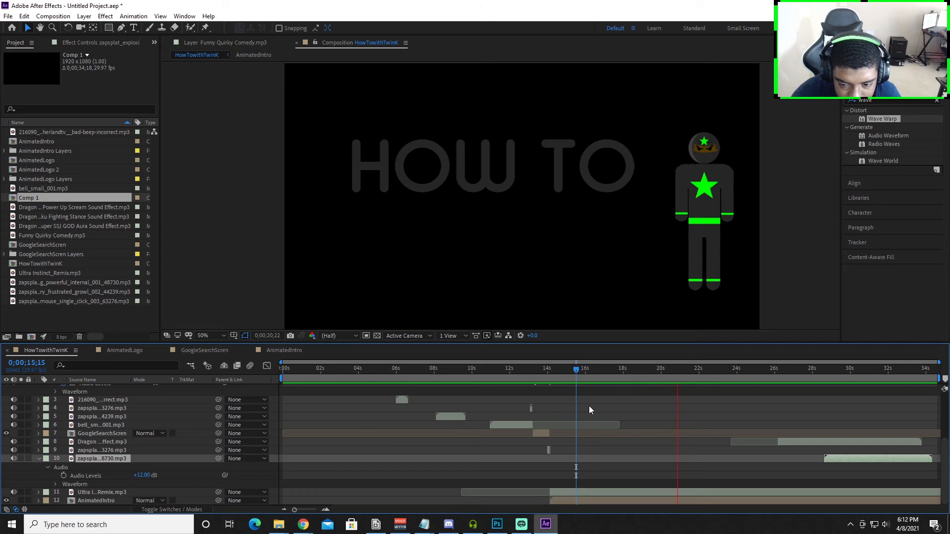
{"action": "key", "text": "space"}
{"action": "left_click_drag", "start_coordinate": [687, 375], "coordinate": [673, 373]}
{"action": "key", "text": "space"}
{"action": "key", "text": "space"}
{"action": "key", "text": "space"}
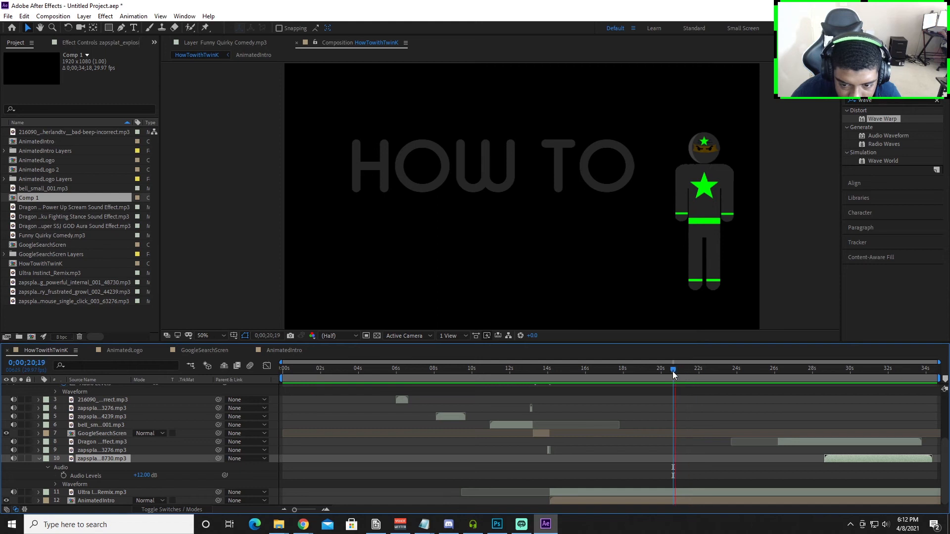
{"action": "key", "text": "space"}
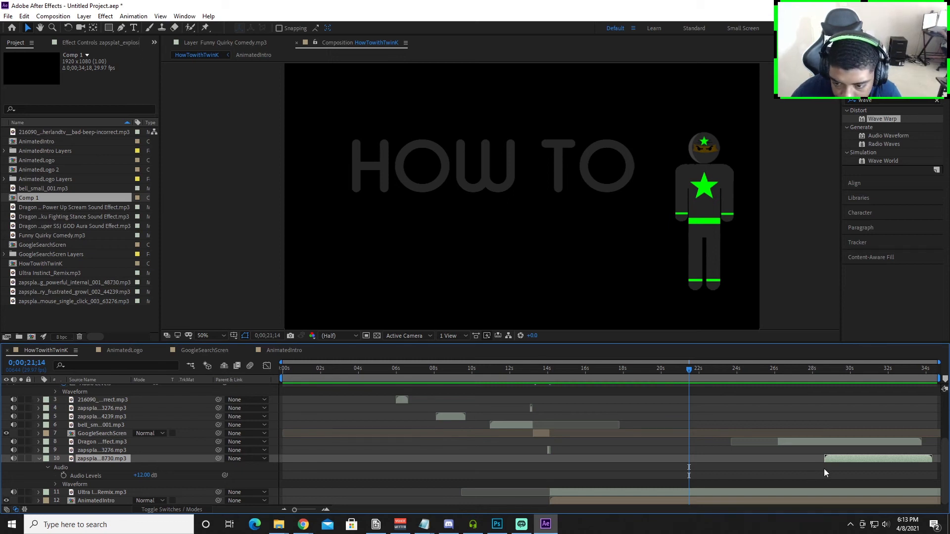
Step: Add composition marker 1 at 0;00;20;14 for the music cue and marker 2 at 0;00;28;29 for the title reveal
{"action": "left_click_drag", "start_coordinate": [691, 368], "coordinate": [856, 389]}
{"action": "left_click_drag", "start_coordinate": [866, 389], "coordinate": [831, 390]}
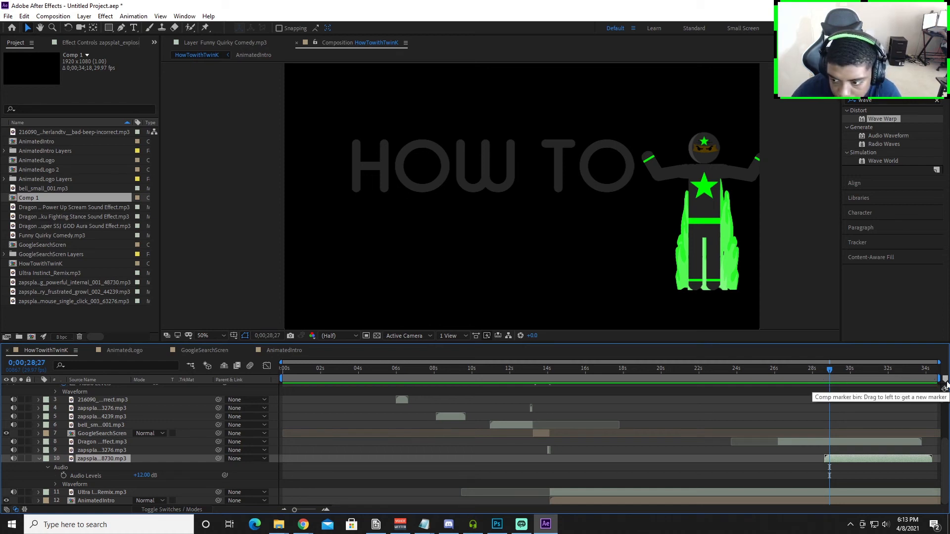
{"action": "left_click_drag", "start_coordinate": [945, 378], "coordinate": [795, 389]}
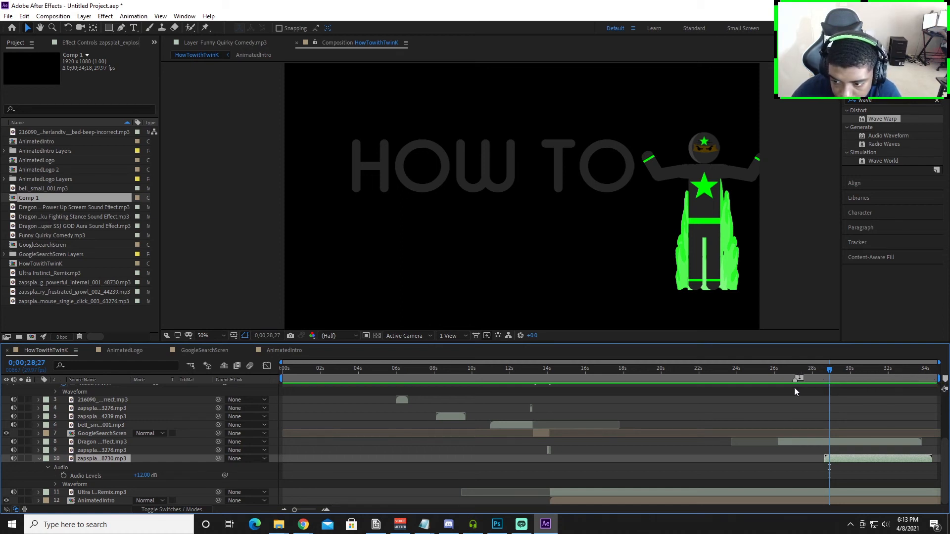
{"action": "left_click", "coordinate": [733, 382]}
{"action": "mouse_move", "coordinate": [732, 383]}
{"action": "left_mouse_down"}
{"action": "mouse_move", "coordinate": [679, 381]}
{"action": "mouse_move", "coordinate": [673, 374]}
{"action": "mouse_move", "coordinate": [690, 376]}
{"action": "mouse_move", "coordinate": [670, 369]}
{"action": "left_mouse_up"}
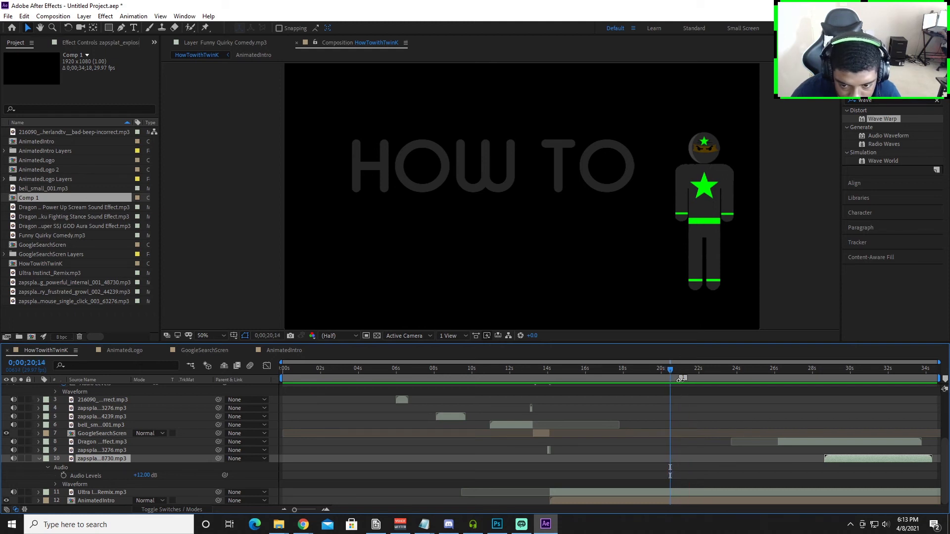
{"action": "mouse_move", "coordinate": [676, 379]}
{"action": "left_mouse_down"}
{"action": "mouse_move", "coordinate": [799, 373]}
{"action": "mouse_move", "coordinate": [829, 384]}
{"action": "left_mouse_up"}
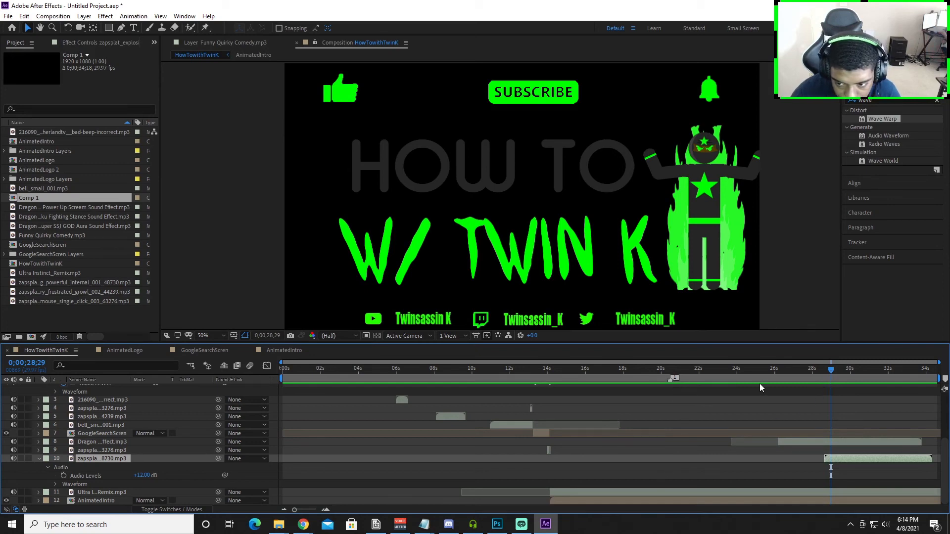
{"action": "left_click_drag", "start_coordinate": [946, 382], "coordinate": [911, 385]}
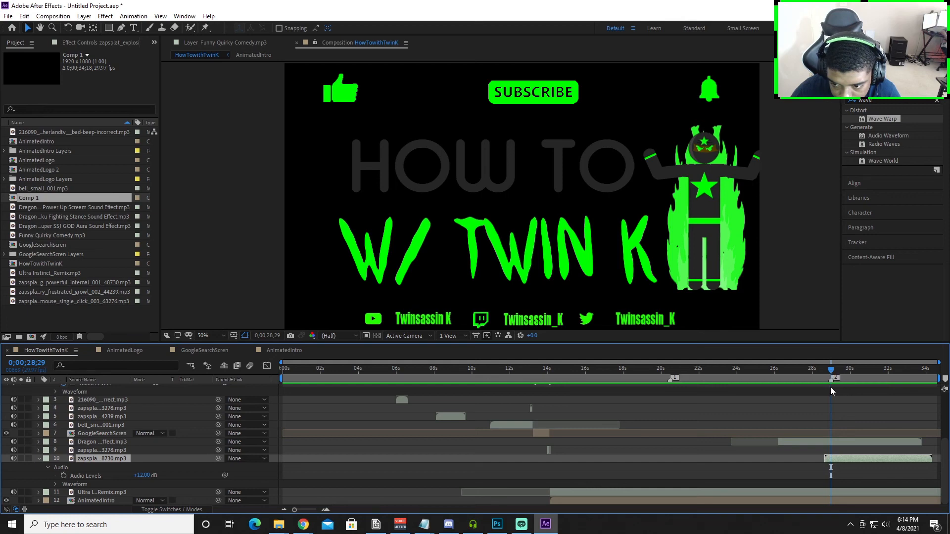
Step: Move the Ultra Instinct remix layer later so its cue shifts from marker 1 to marker 2, and extend its start to about 0;00;18;00
{"action": "left_click_drag", "start_coordinate": [830, 385], "coordinate": [671, 381]}
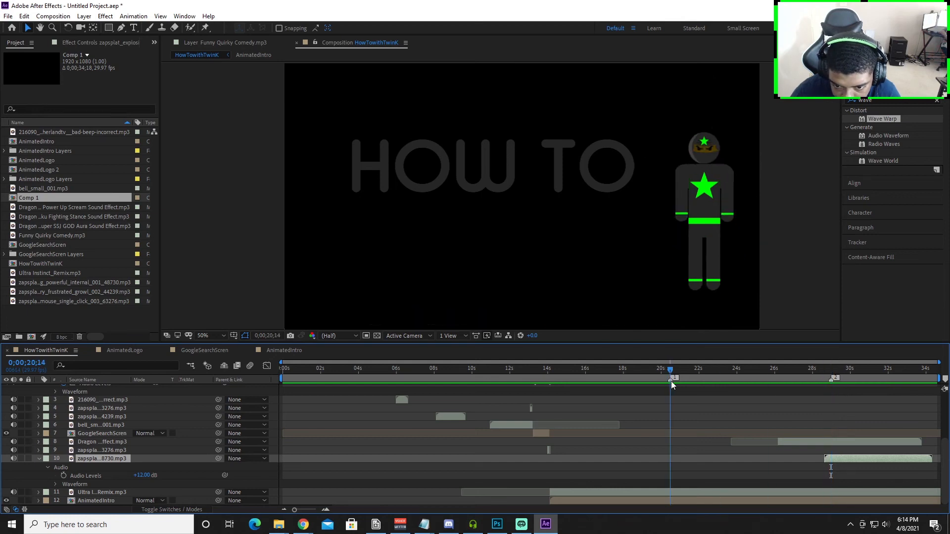
{"action": "left_click_drag", "start_coordinate": [669, 492], "coordinate": [831, 485]}
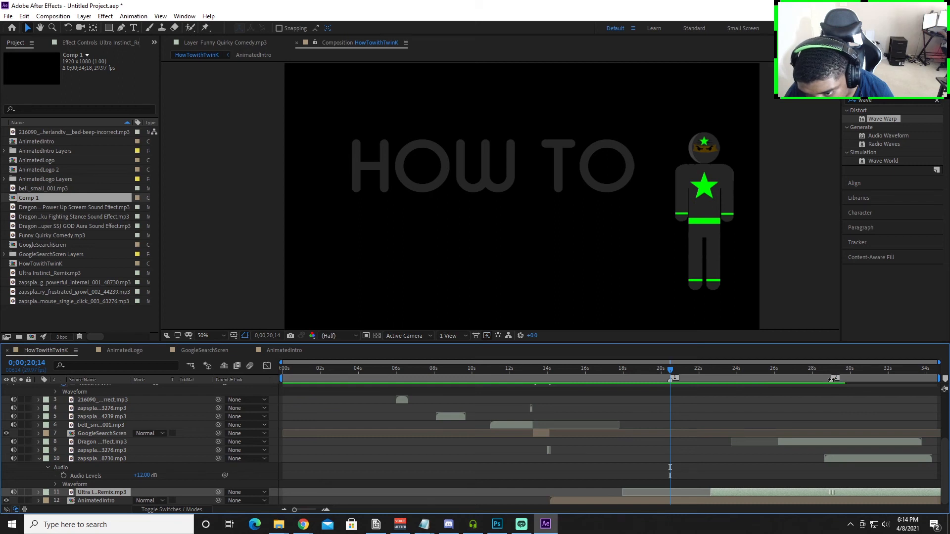
{"action": "mouse_move", "coordinate": [623, 494]}
{"action": "left_mouse_down"}
{"action": "mouse_move", "coordinate": [670, 492]}
{"action": "mouse_move", "coordinate": [622, 491]}
{"action": "left_mouse_up"}
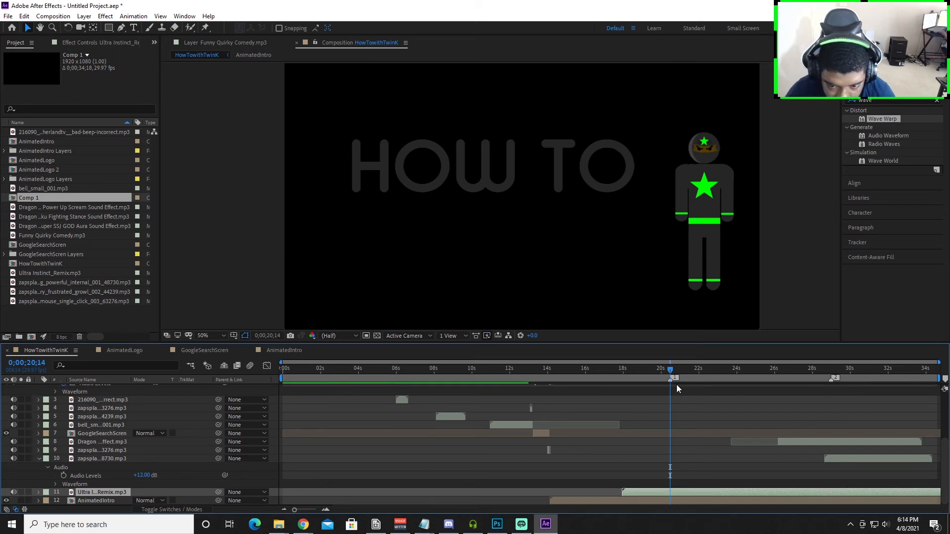
{"action": "left_click_drag", "start_coordinate": [669, 373], "coordinate": [527, 390]}
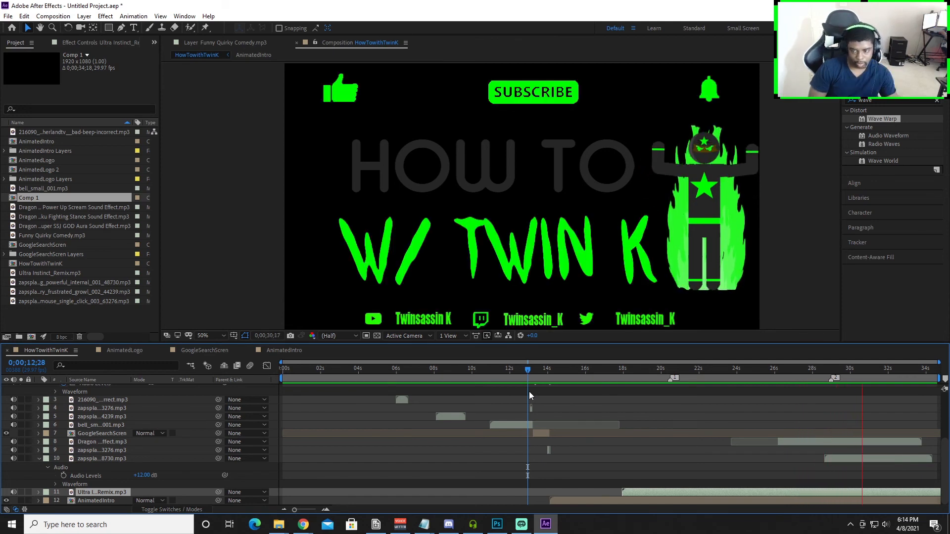
Step: Mute the Dragon Ball sound effect on layer 8 and replay the title reveal from 0;00;24;23
{"action": "key", "text": "space"}
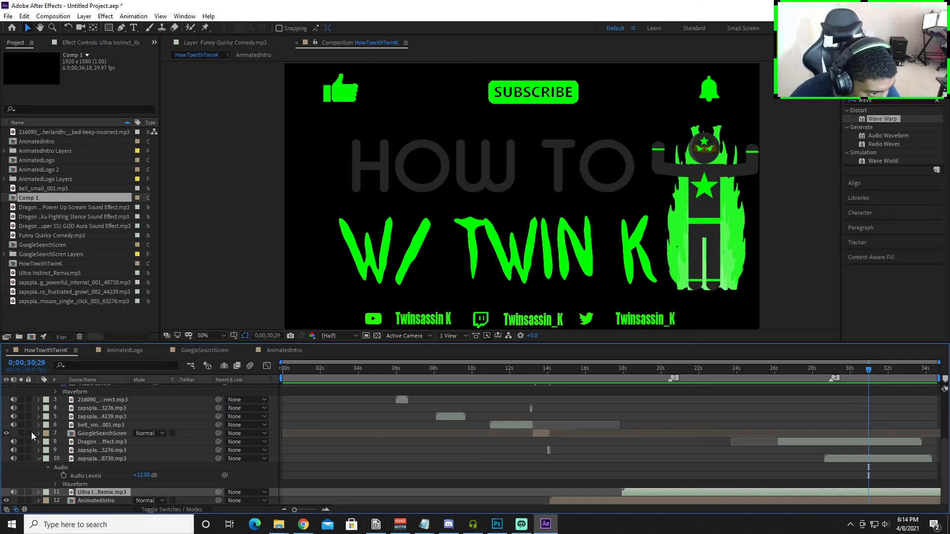
{"action": "scroll", "coordinate": [39, 460], "scroll_direction": "up", "scroll_amount": 2}
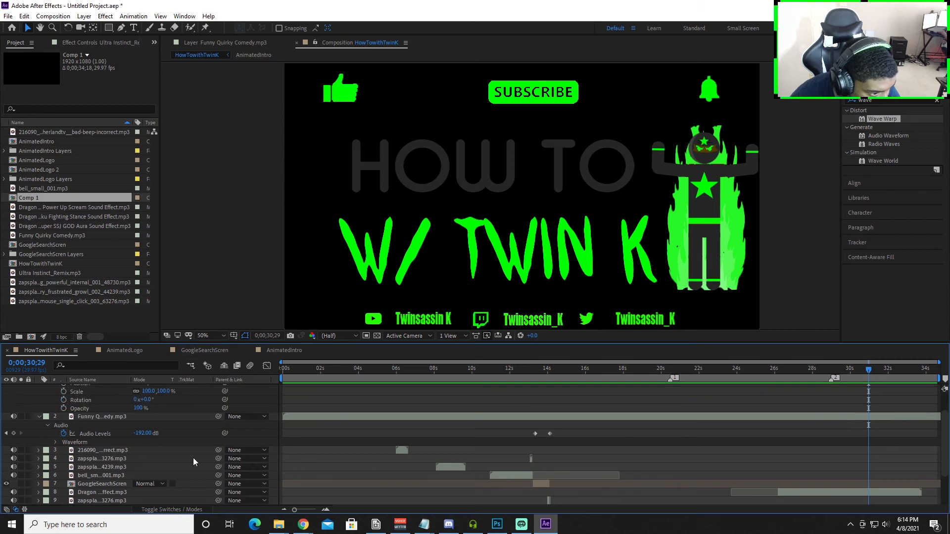
{"action": "scroll", "coordinate": [193, 458], "scroll_direction": "down", "scroll_amount": 2}
{"action": "left_click", "coordinate": [839, 458]}
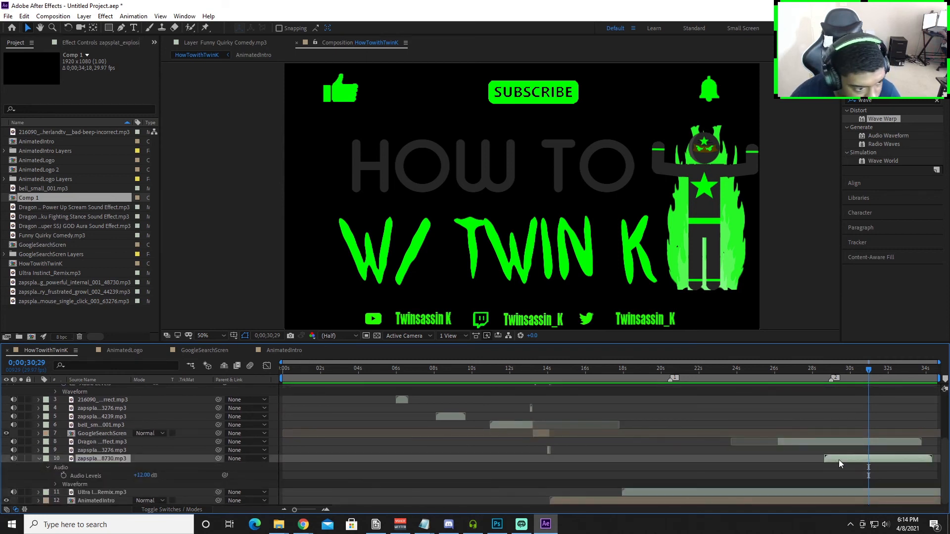
{"action": "left_click", "coordinate": [834, 445]}
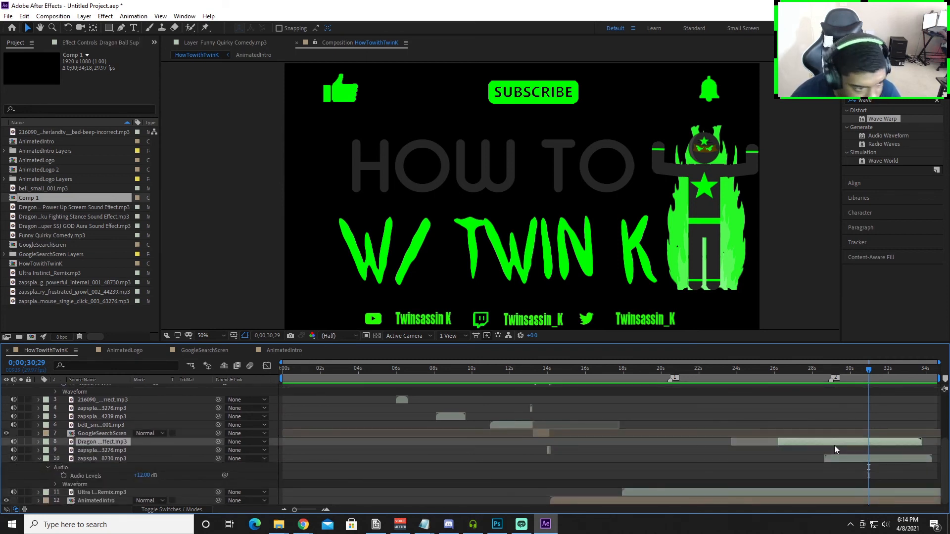
{"action": "left_click", "coordinate": [13, 442]}
{"action": "left_click_drag", "start_coordinate": [862, 372], "coordinate": [752, 406]}
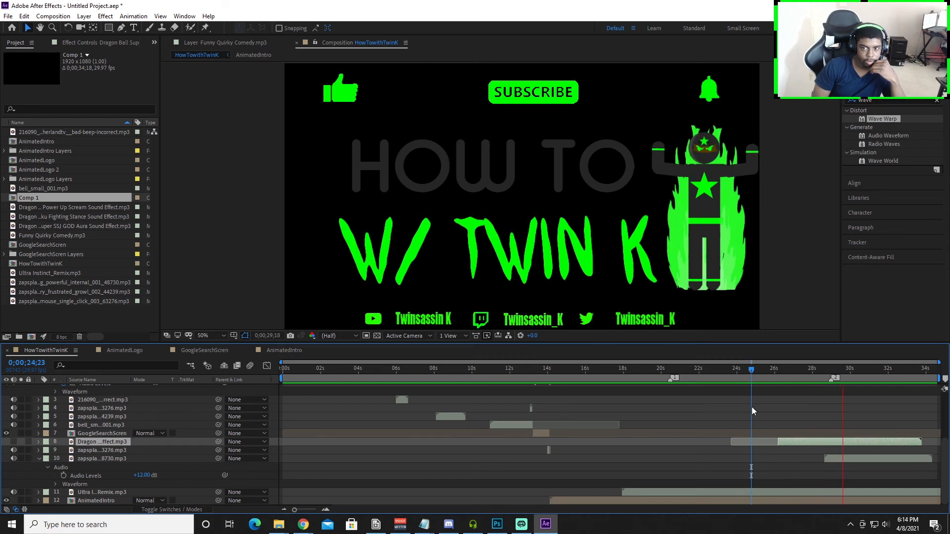
{"action": "key", "text": "space"}
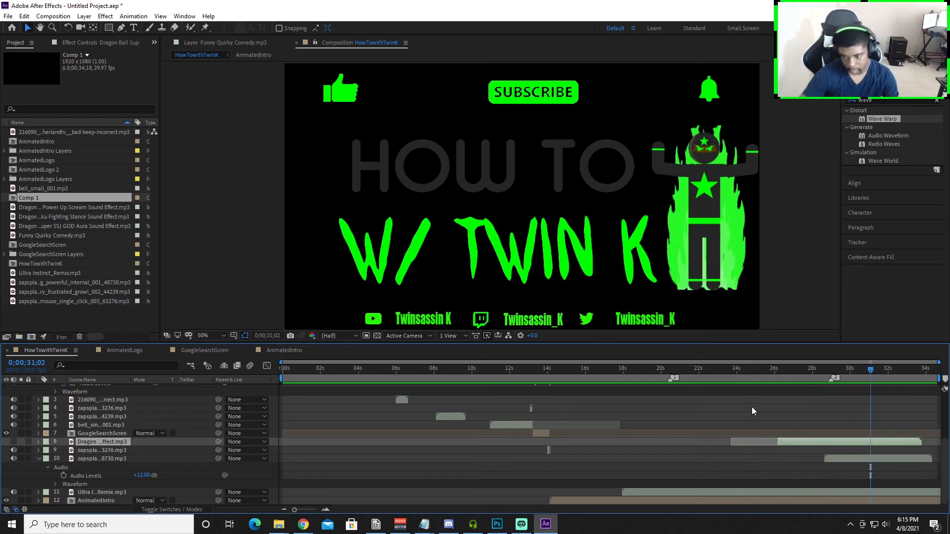
Step: Shift the Ultra Instinct remix layer slightly later and replay the reveal from 0;00;25;02 and 0;00;21;06
{"action": "left_click_drag", "start_coordinate": [878, 368], "coordinate": [803, 376]}
{"action": "key", "text": "space"}
{"action": "key", "text": "space"}
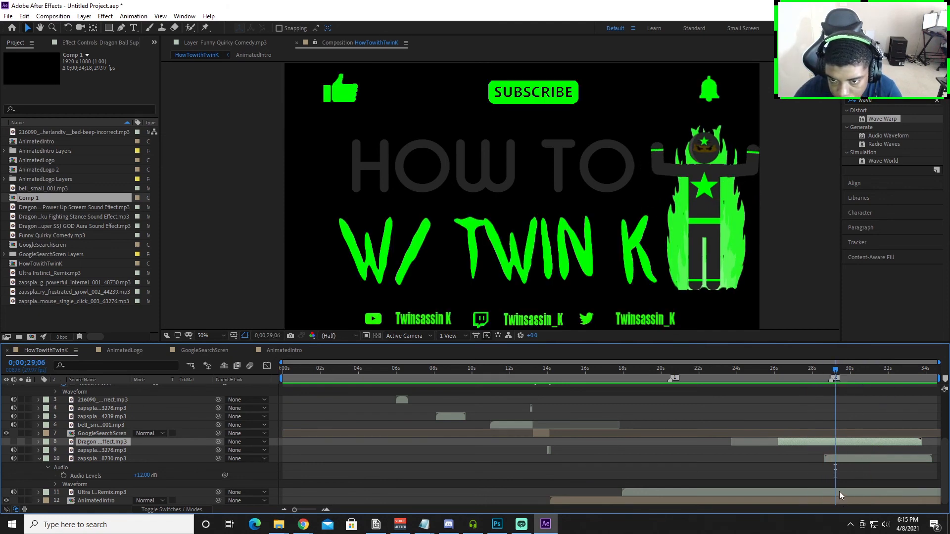
{"action": "left_click", "coordinate": [838, 493]}
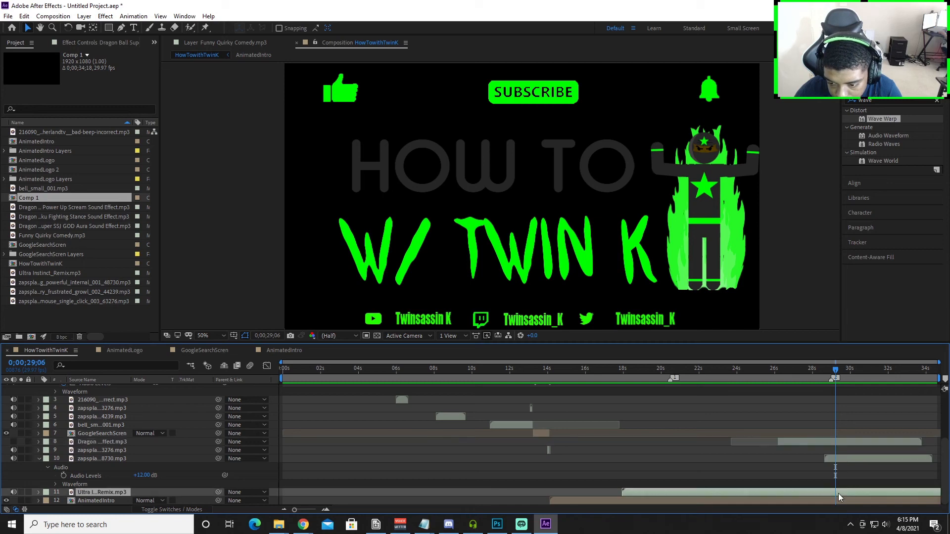
{"action": "left_click_drag", "start_coordinate": [838, 494], "coordinate": [842, 492]}
{"action": "left_click_drag", "start_coordinate": [841, 378], "coordinate": [756, 375]}
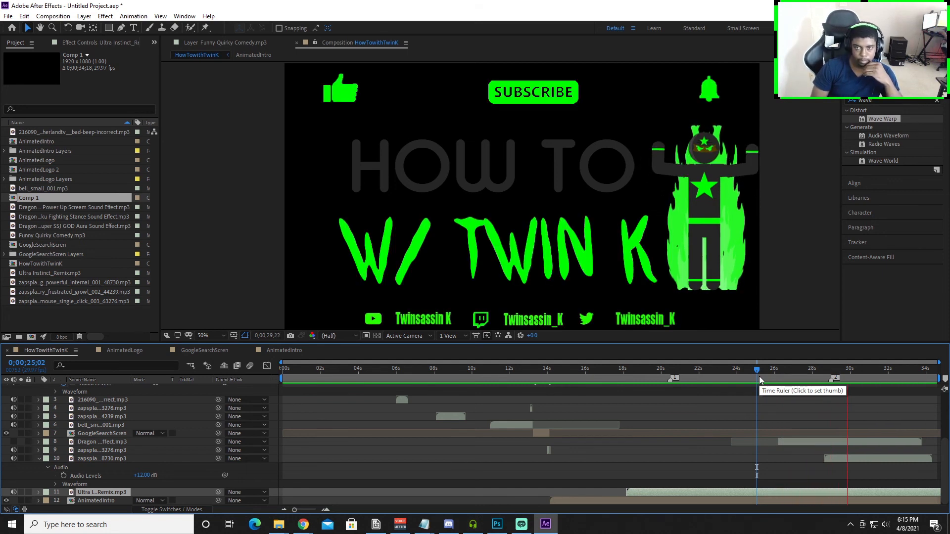
{"action": "left_click_drag", "start_coordinate": [758, 375], "coordinate": [682, 375]}
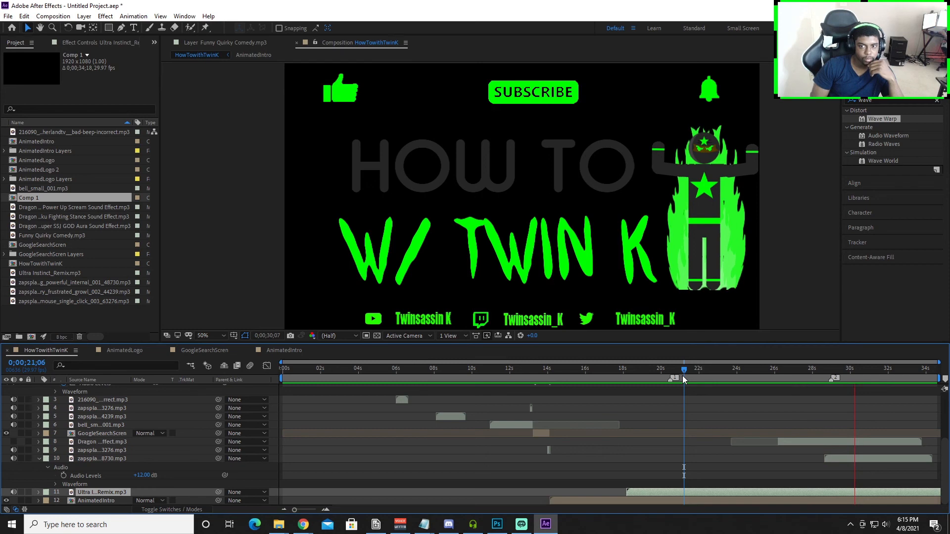
{"action": "key", "text": "space"}
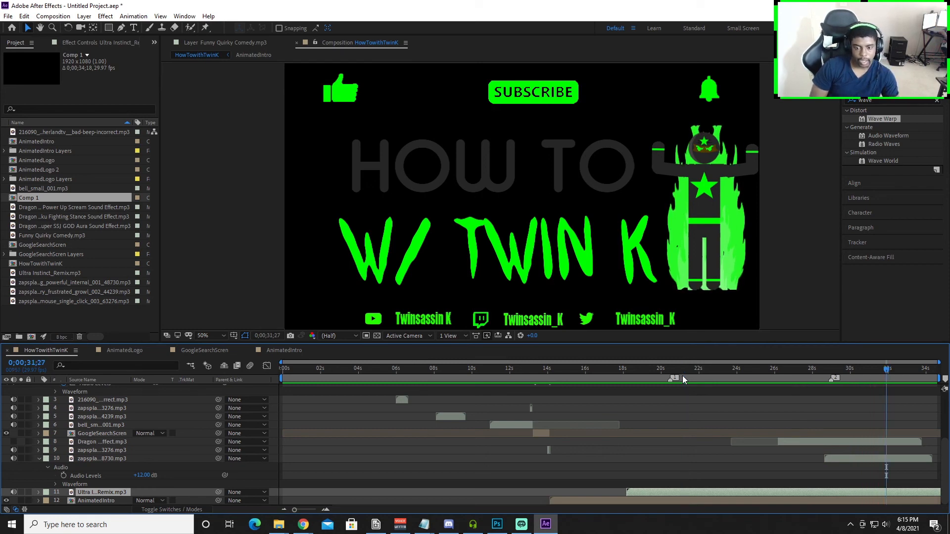
Step: Undo the recent edits back to before the explosion sound, markers and music shift were added
{"action": "key", "text": "ctrl+z"}
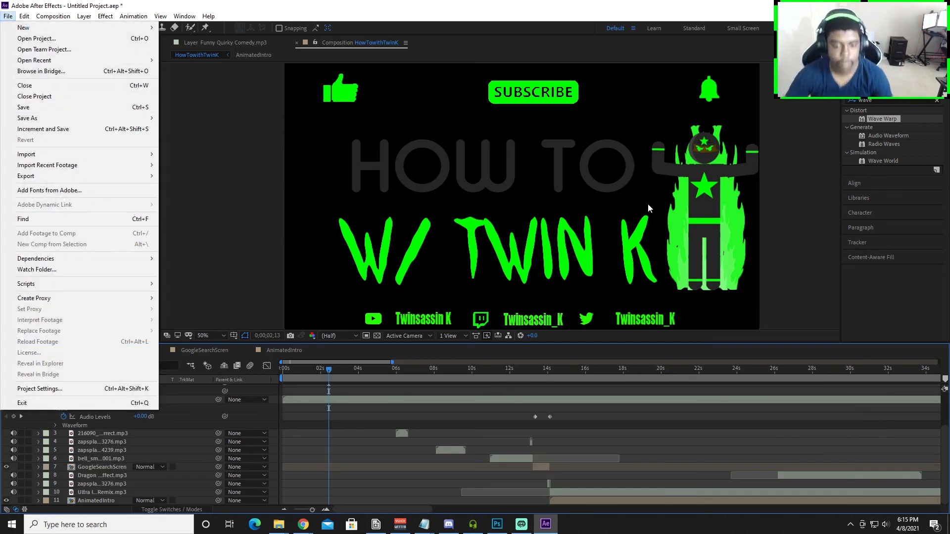
{"action": "left_click", "coordinate": [786, 427]}
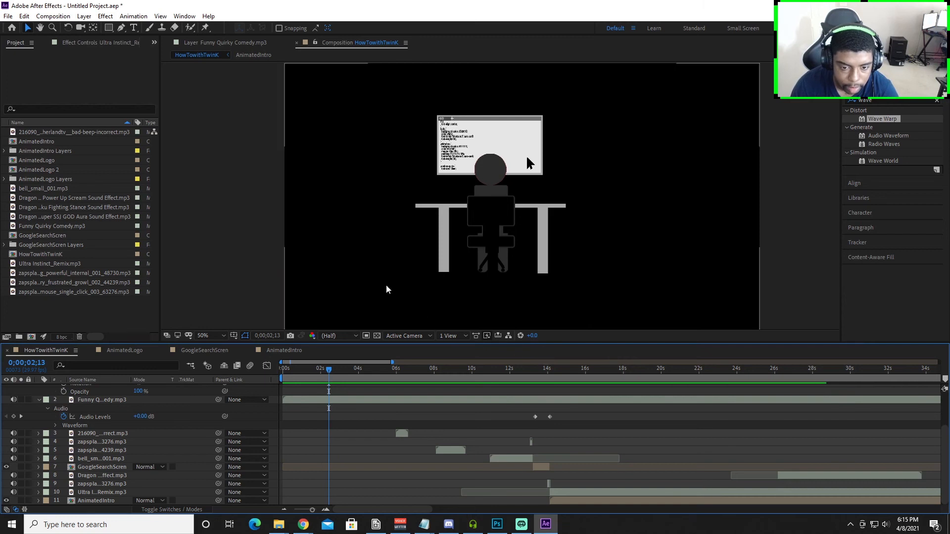
Step: Replay the title section from several points between about 0;00;21;03 and 0;00;28;23 to judge the reveal's timing against the music
{"action": "left_click_drag", "start_coordinate": [532, 384], "coordinate": [777, 384]}
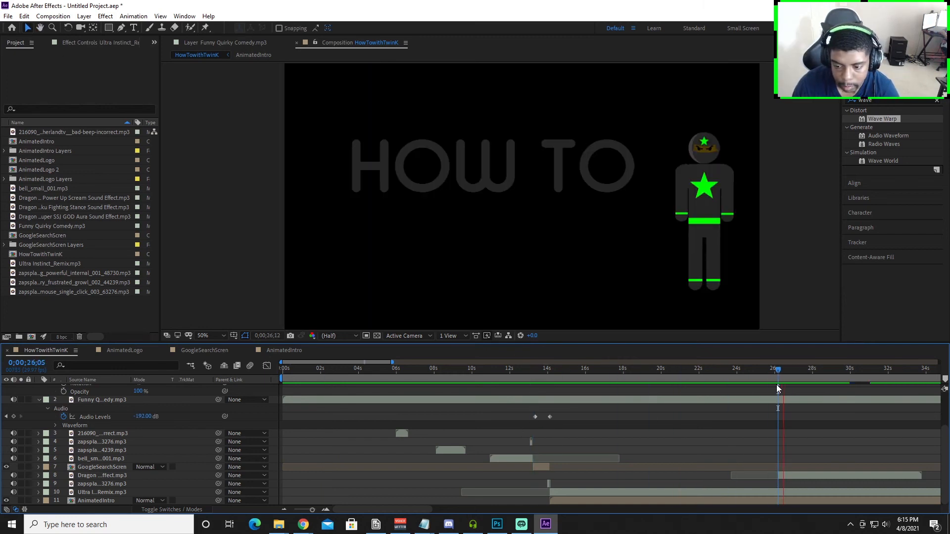
{"action": "left_click", "coordinate": [704, 373]}
{"action": "key", "text": "space"}
{"action": "left_click_drag", "start_coordinate": [767, 382], "coordinate": [776, 389]}
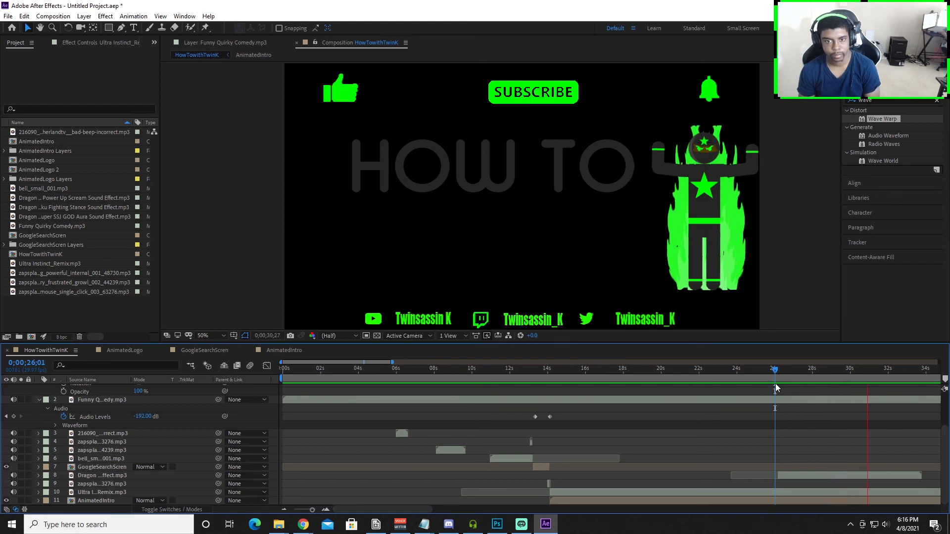
{"action": "key", "text": "space"}
{"action": "left_click_drag", "start_coordinate": [901, 367], "coordinate": [850, 382]}
{"action": "key", "text": "space"}
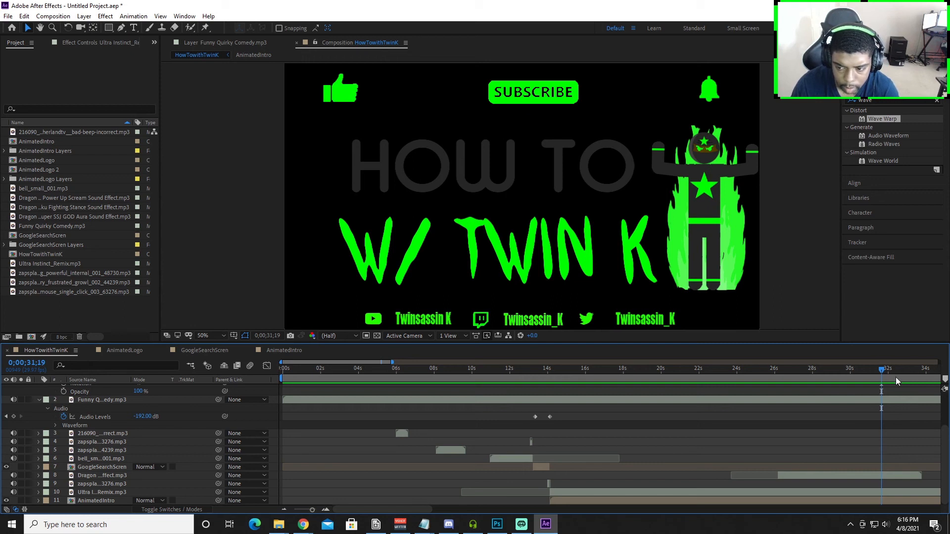
{"action": "left_click_drag", "start_coordinate": [882, 371], "coordinate": [682, 383]}
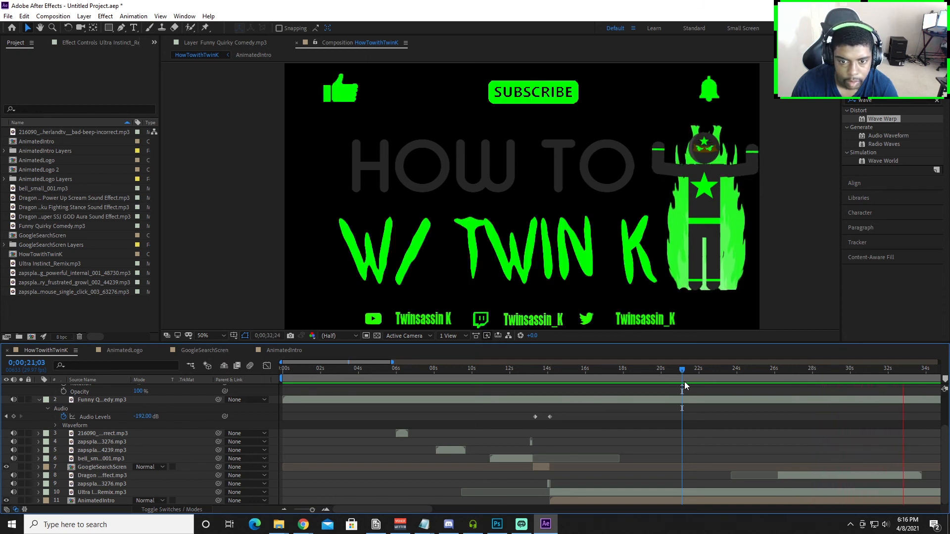
{"action": "key", "text": "space"}
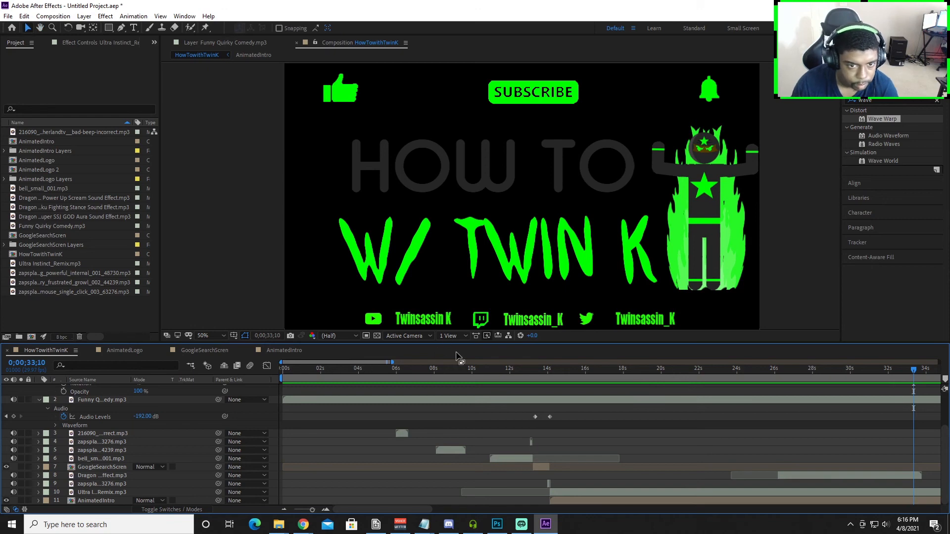
{"action": "left_click_drag", "start_coordinate": [915, 369], "coordinate": [825, 400]}
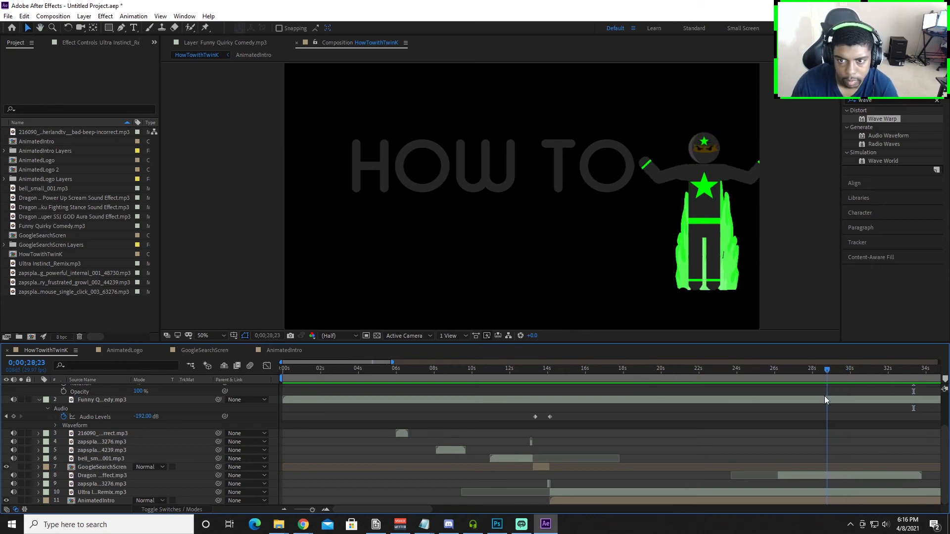
{"action": "key", "text": "space"}
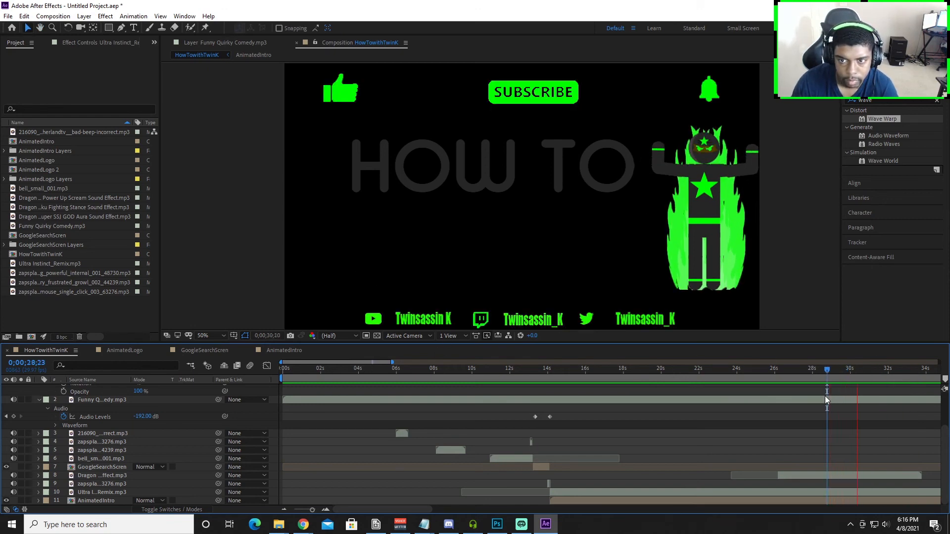
{"action": "key", "text": "space"}
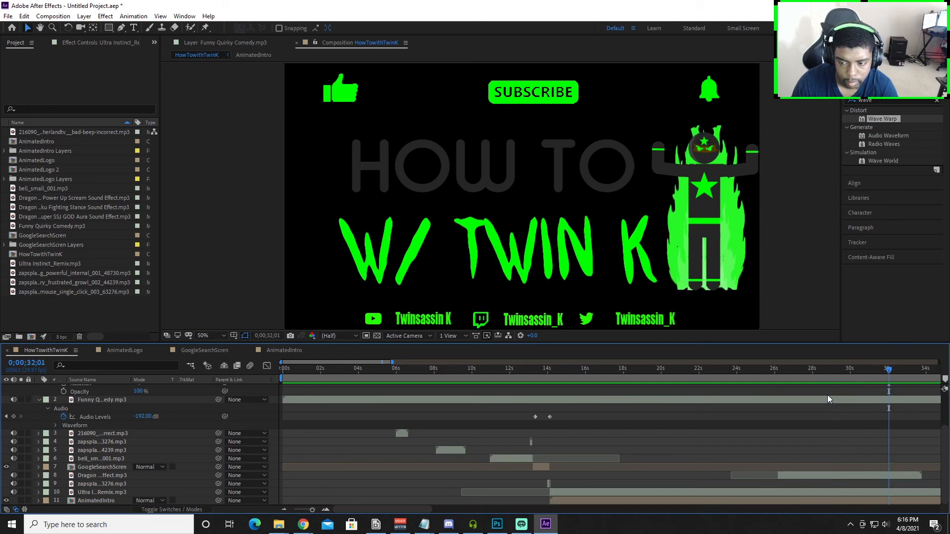
Step: Open the AnimatedIntro composition and set the current time to 0;00;15;14, where the subscribe and social icon layers start
{"action": "left_click", "coordinate": [23, 16]}
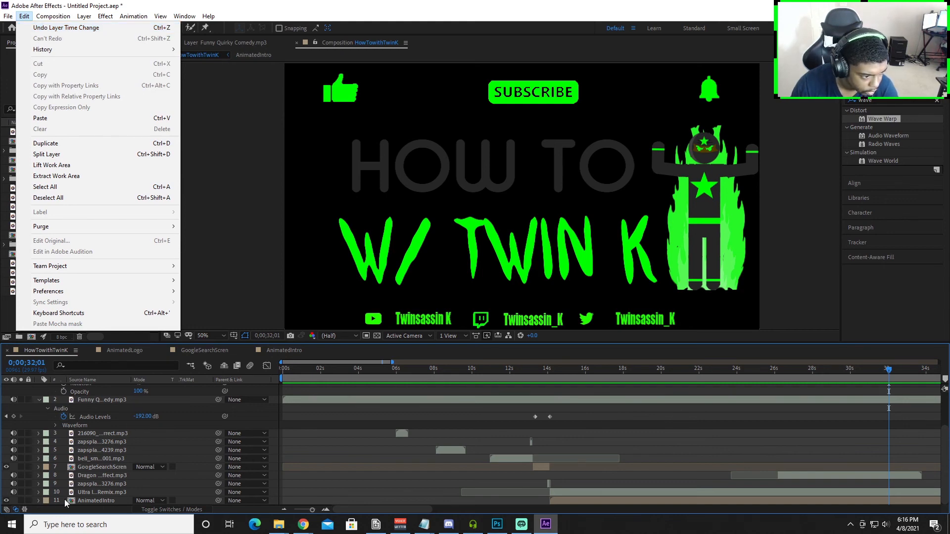
{"action": "left_click", "coordinate": [83, 500]}
{"action": "double_click", "coordinate": [83, 500]}
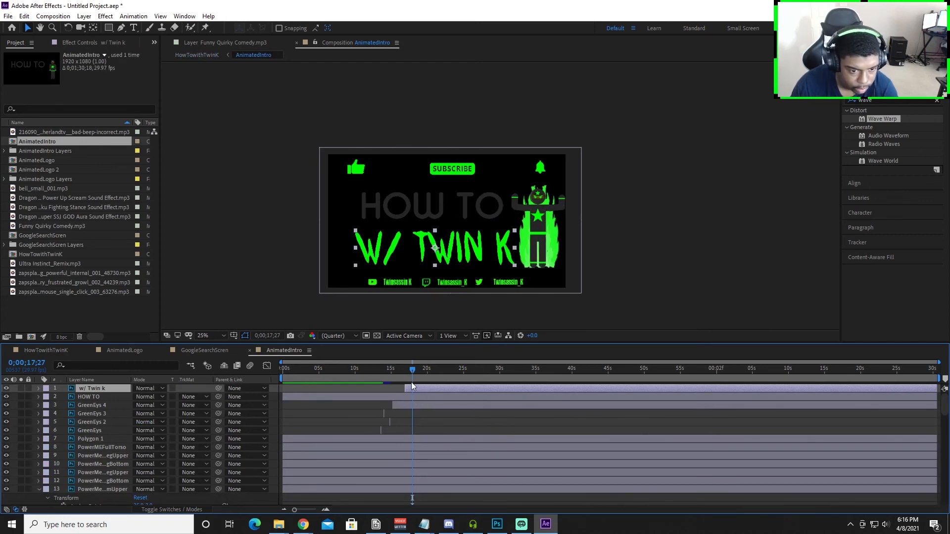
{"action": "mouse_move", "coordinate": [402, 376]}
{"action": "left_mouse_down"}
{"action": "mouse_move", "coordinate": [383, 376]}
{"action": "mouse_move", "coordinate": [399, 377]}
{"action": "left_mouse_up"}
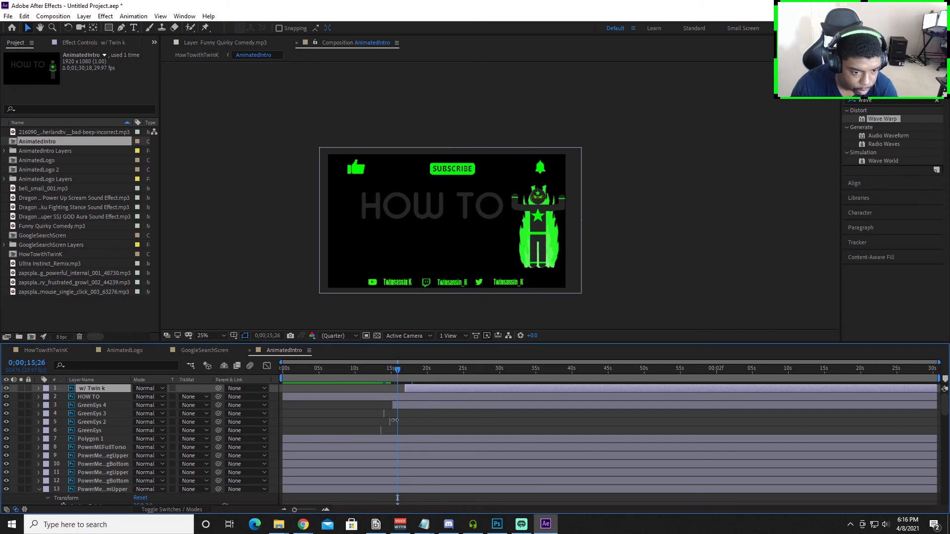
{"action": "scroll", "coordinate": [399, 430], "scroll_direction": "down", "scroll_amount": 5}
{"action": "scroll", "coordinate": [402, 437], "scroll_direction": "down", "scroll_amount": 10}
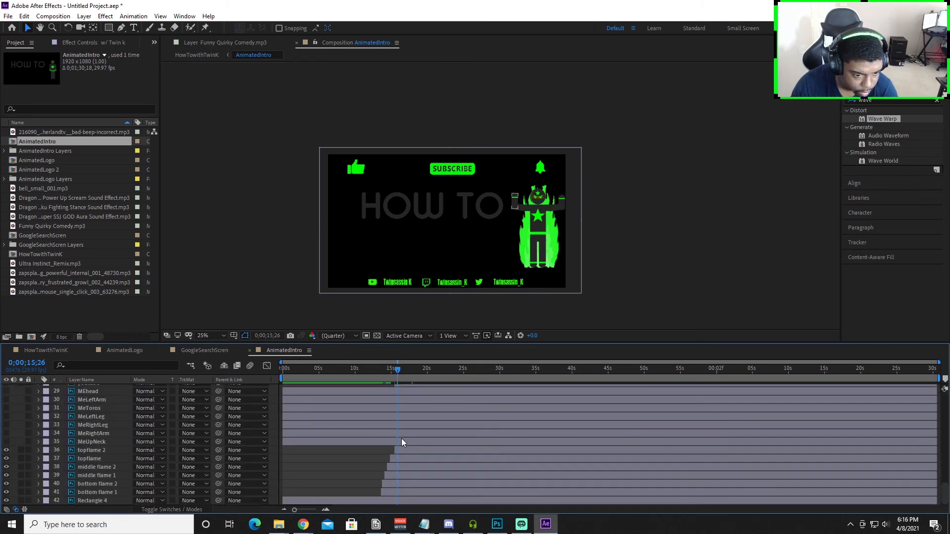
{"action": "left_click_drag", "start_coordinate": [397, 372], "coordinate": [394, 372]}
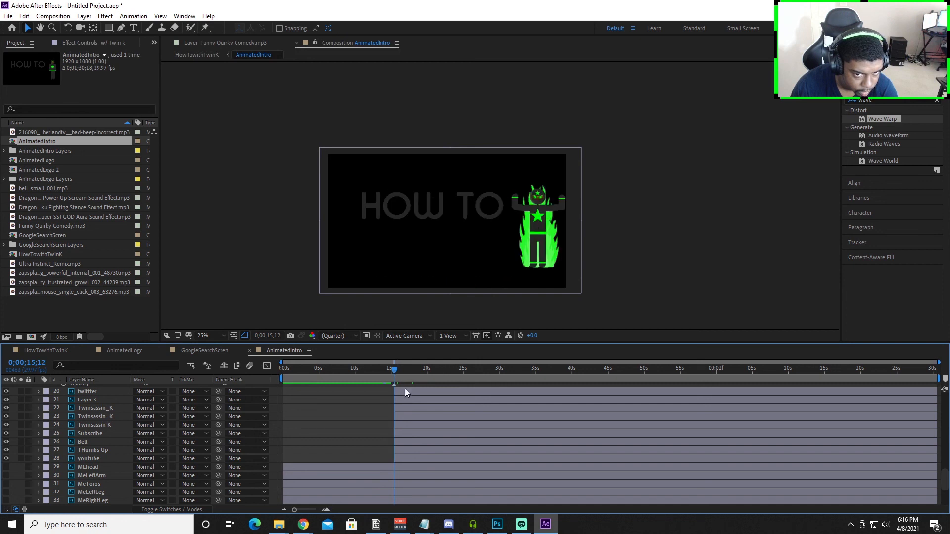
{"action": "scroll", "coordinate": [394, 394], "scroll_direction": "up", "scroll_amount": 7}
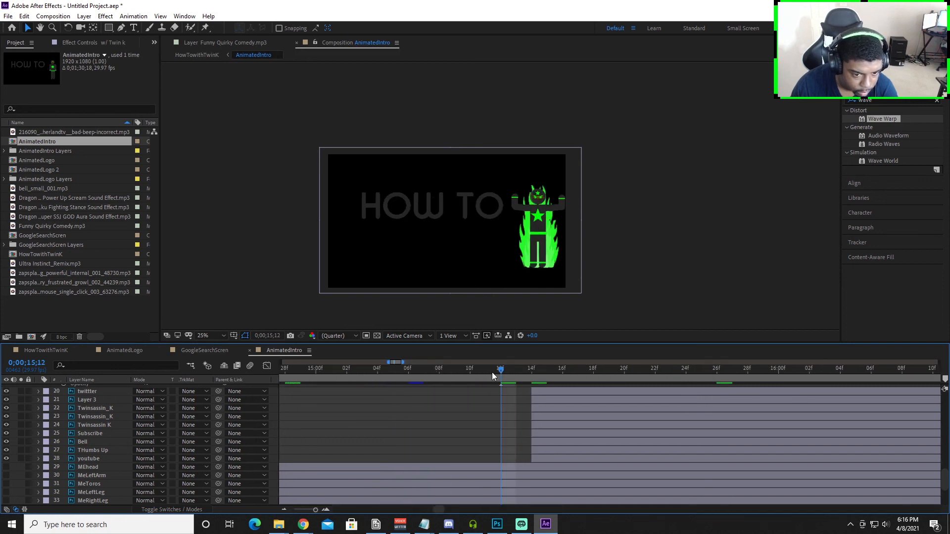
{"action": "left_click", "coordinate": [533, 373]}
Step: Move the start of the w/ Twin k layer earlier to 0;00;15;14 and preview from 0;00;14;29
{"action": "scroll", "coordinate": [559, 440], "scroll_direction": "up", "scroll_amount": 10}
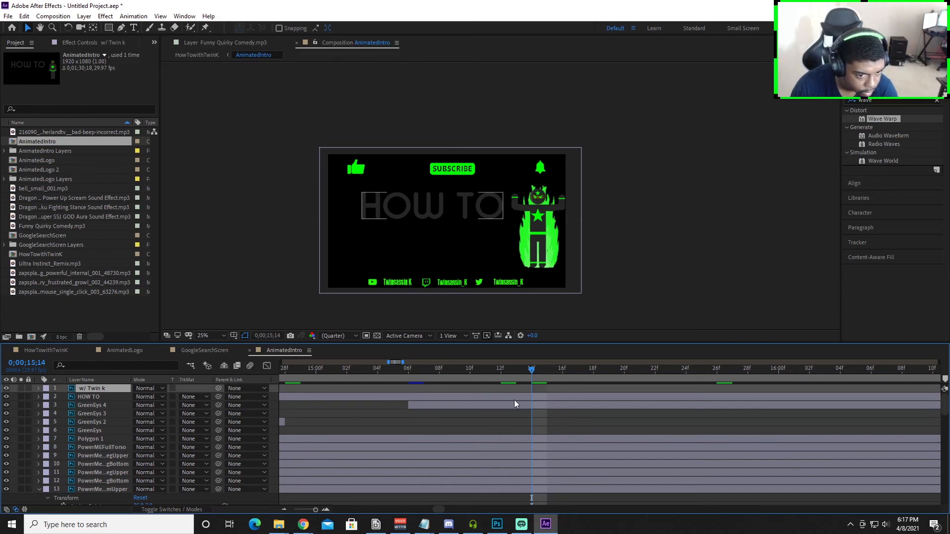
{"action": "scroll", "coordinate": [548, 389], "scroll_direction": "down", "scroll_amount": 5}
{"action": "left_click", "coordinate": [538, 390]}
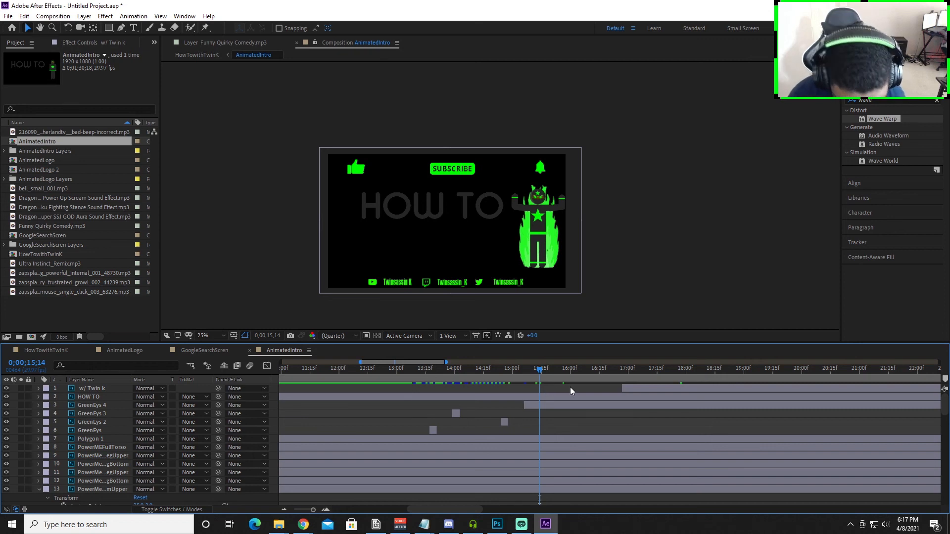
{"action": "left_click_drag", "start_coordinate": [654, 384], "coordinate": [509, 376]}
{"action": "key", "text": "space"}
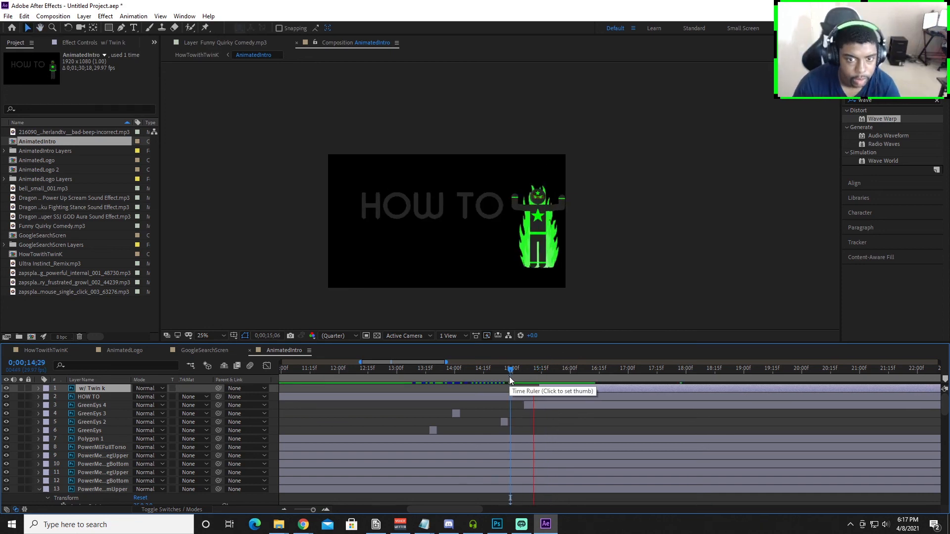
Step: Return to the HowTowithTwinK composition and preview the title reveal from 0;00;26;27
{"action": "left_click", "coordinate": [46, 350]}
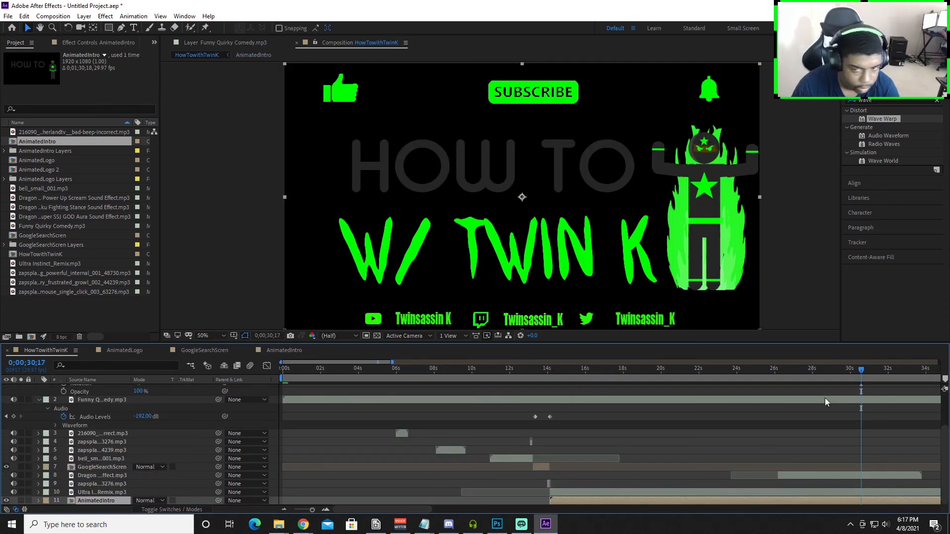
{"action": "left_click", "coordinate": [788, 378]}
{"action": "key", "text": "space"}
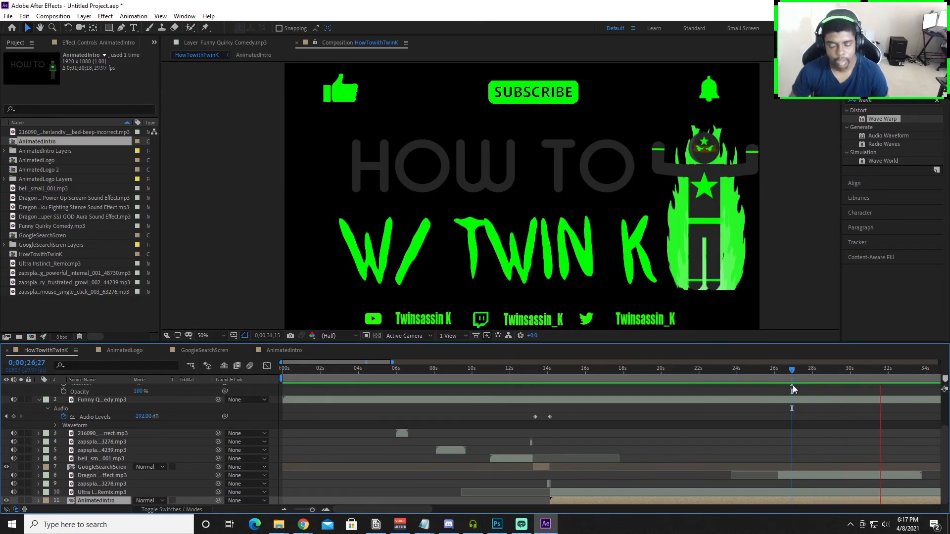
{"action": "key", "text": "space"}
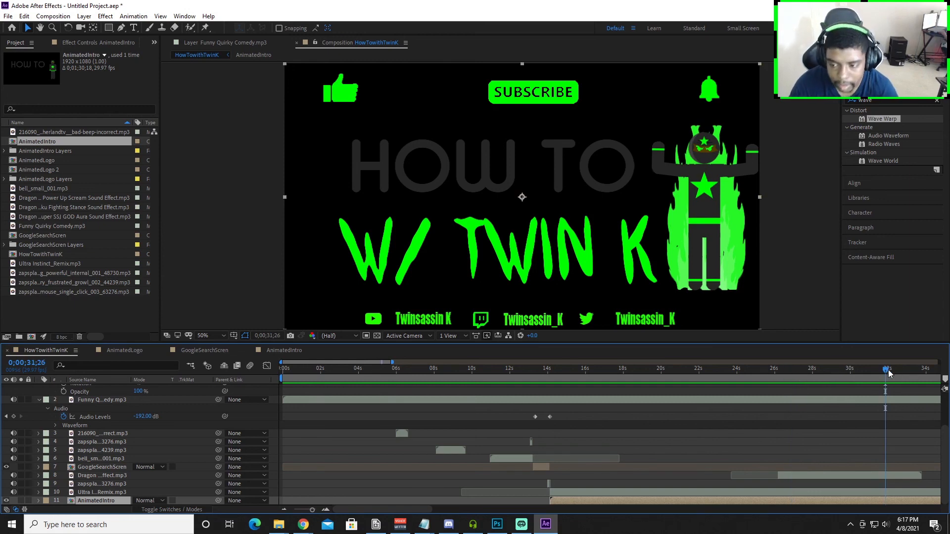
Step: Play HowTowithTwinK from the beginning and enlarge the composition view to 100%
{"action": "key", "text": "Home"}
{"action": "key", "text": "space"}
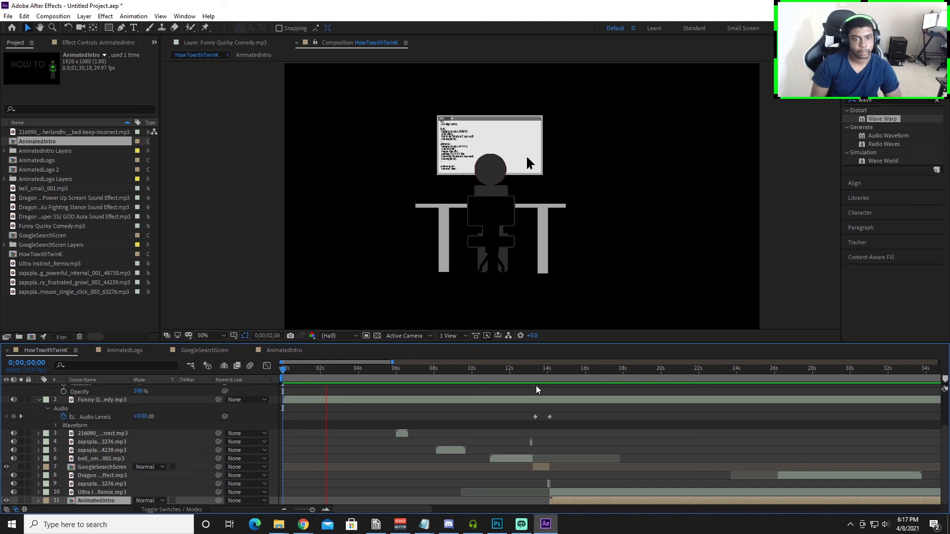
{"action": "scroll", "coordinate": [500, 198], "scroll_direction": "up", "scroll_amount": 2}
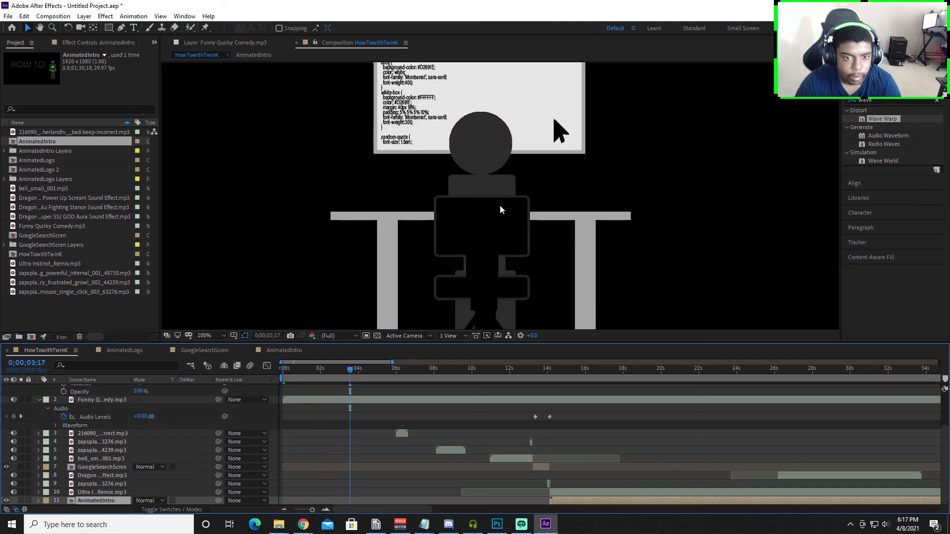
Step: Open the AnimatedLogo composition from its layer in HowTowithTwinK
{"action": "scroll", "coordinate": [500, 209], "scroll_direction": "down", "scroll_amount": 1}
{"action": "left_click", "coordinate": [496, 183]}
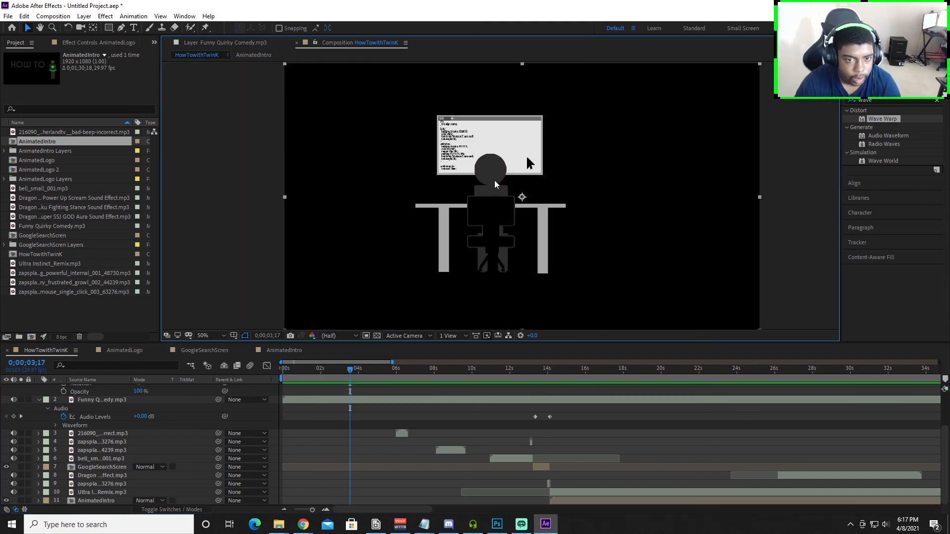
{"action": "scroll", "coordinate": [139, 418], "scroll_direction": "up", "scroll_amount": 3}
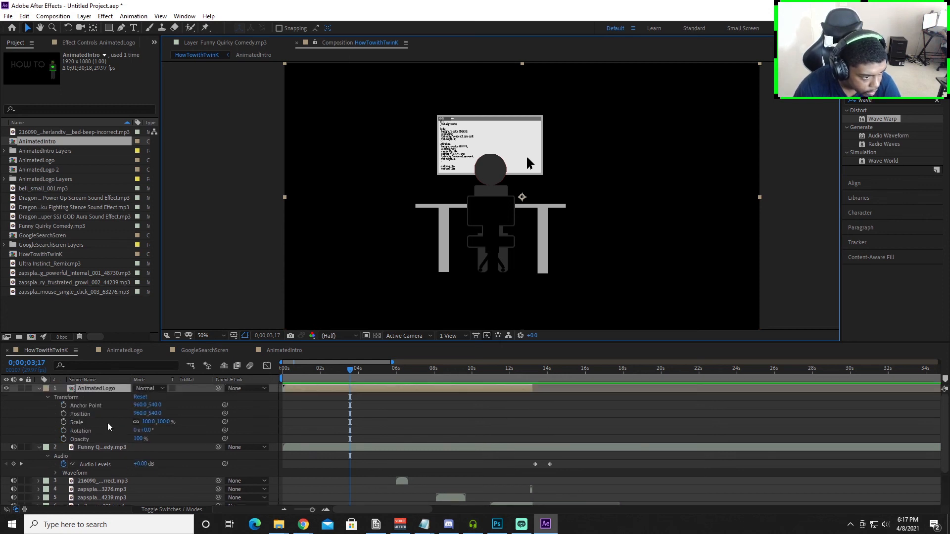
{"action": "double_click", "coordinate": [95, 392]}
Step: Try enlarging the OPCalmHead layer slightly about its centre
{"action": "left_click", "coordinate": [472, 259]}
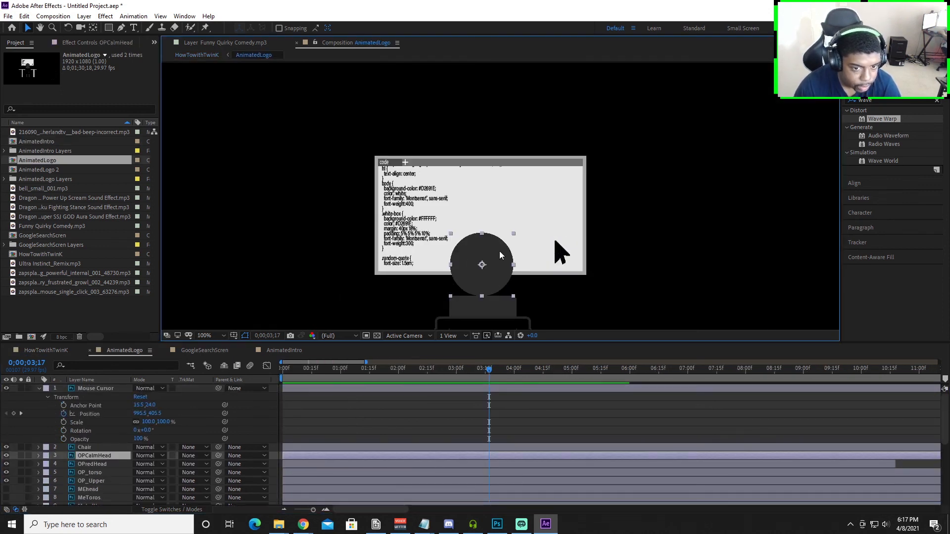
{"action": "left_click_drag", "start_coordinate": [515, 235], "coordinate": [518, 233]}
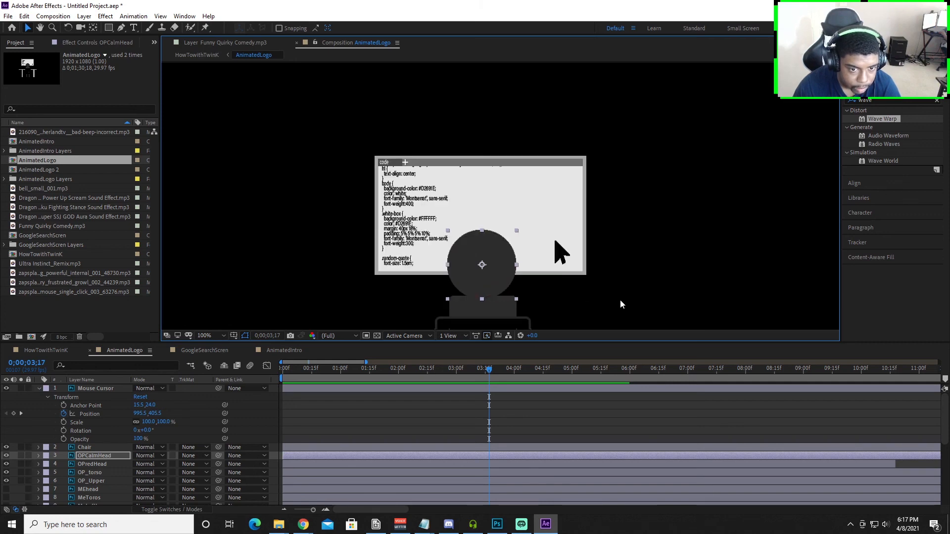
{"action": "left_click", "coordinate": [618, 301]}
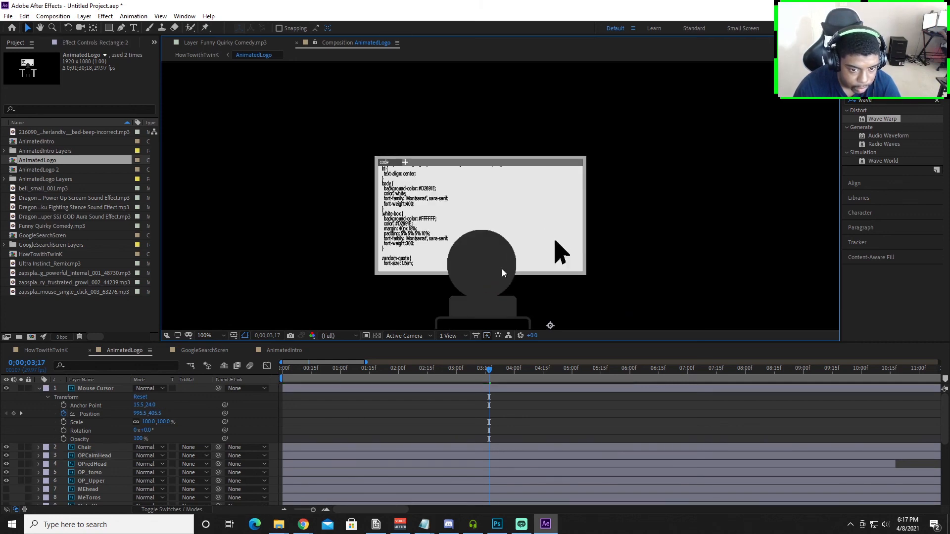
{"action": "scroll", "coordinate": [534, 277], "scroll_direction": "down", "scroll_amount": 4}
{"action": "scroll", "coordinate": [514, 254], "scroll_direction": "up", "scroll_amount": 3}
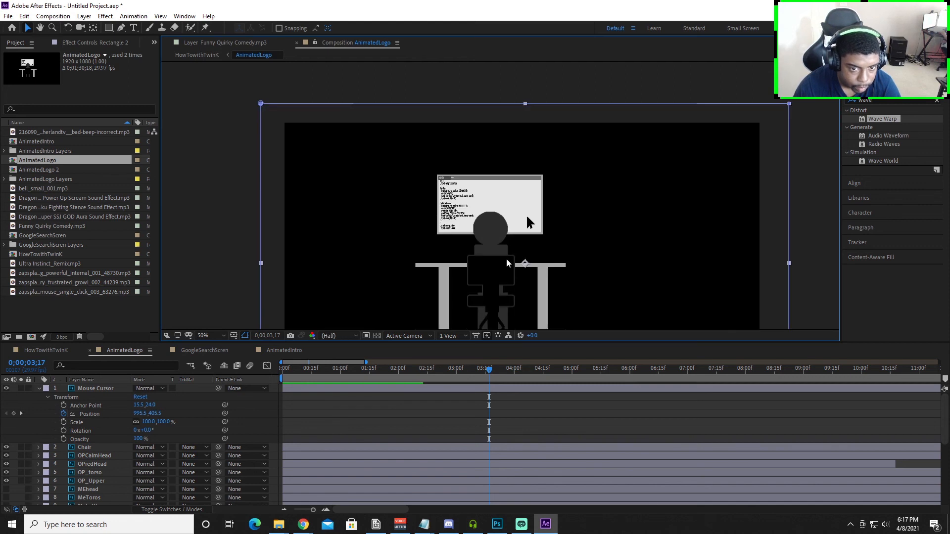
Step: Scale the OPCalmHead layer up by a very small amount about its centre
{"action": "left_click", "coordinate": [498, 237]}
{"action": "scroll", "coordinate": [489, 258], "scroll_direction": "up", "scroll_amount": 1}
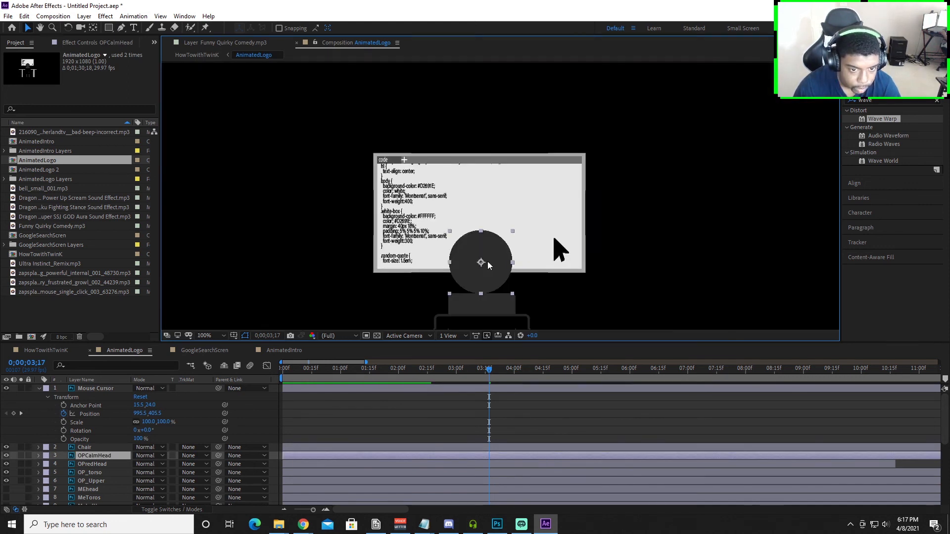
{"action": "left_click_drag", "start_coordinate": [514, 294], "coordinate": [515, 295]}
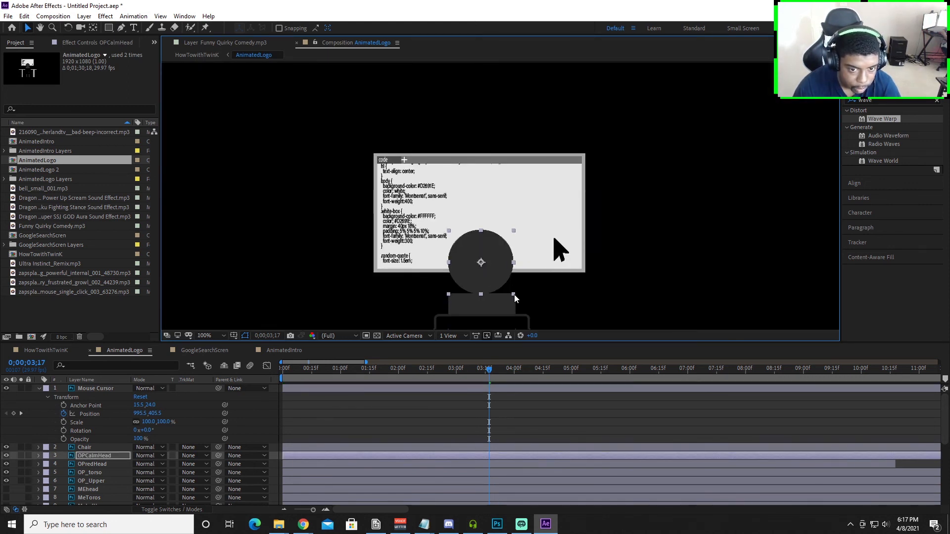
{"action": "left_click", "coordinate": [602, 288]}
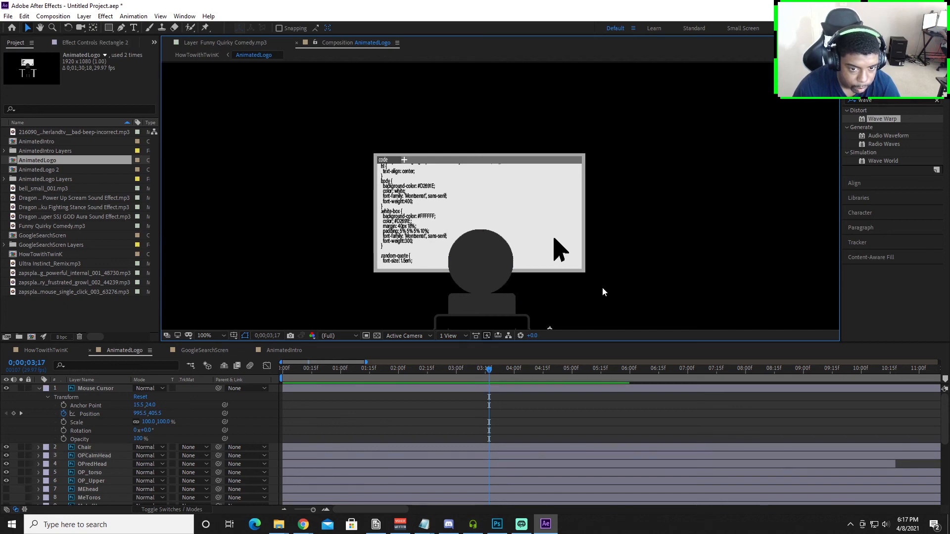
{"action": "scroll", "coordinate": [561, 305], "scroll_direction": "down", "scroll_amount": 3}
{"action": "scroll", "coordinate": [560, 303], "scroll_direction": "up", "scroll_amount": 2}
{"action": "left_click_drag", "start_coordinate": [794, 231], "coordinate": [796, 192]}
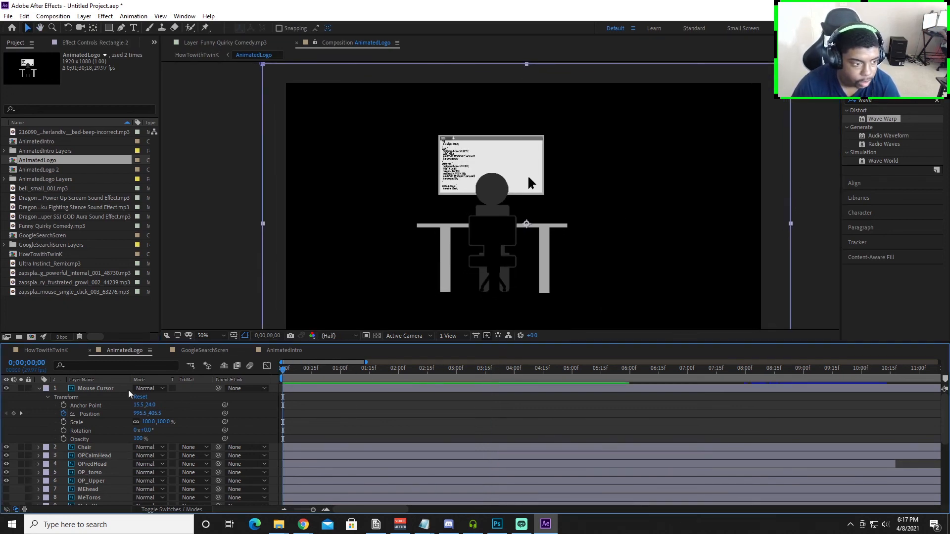
Step: Play HowTowithTwinK from the beginning and replay the Google search screen transition from 0;00;12;21
{"action": "left_click", "coordinate": [46, 350]}
{"action": "key", "text": "space"}
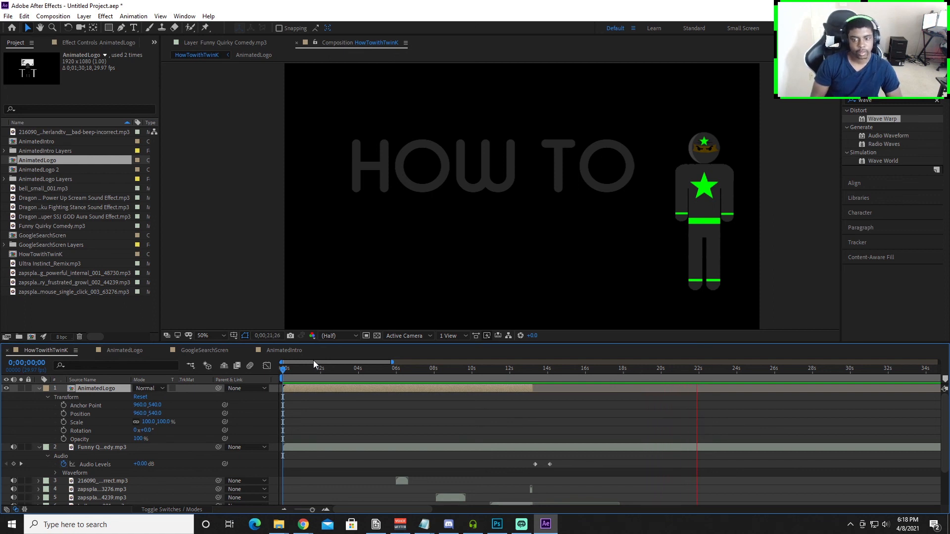
{"action": "left_click_drag", "start_coordinate": [707, 370], "coordinate": [525, 368]}
{"action": "key", "text": "space"}
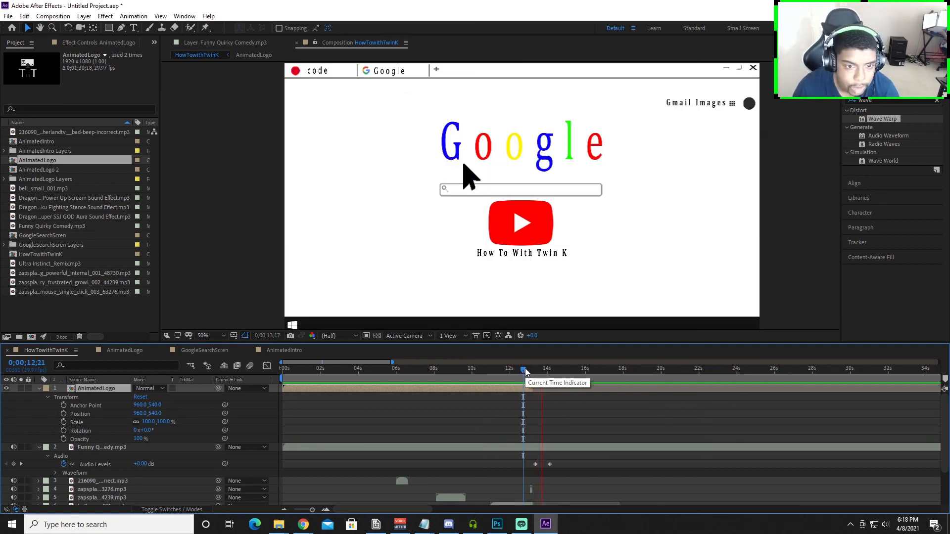
{"action": "key", "text": "space"}
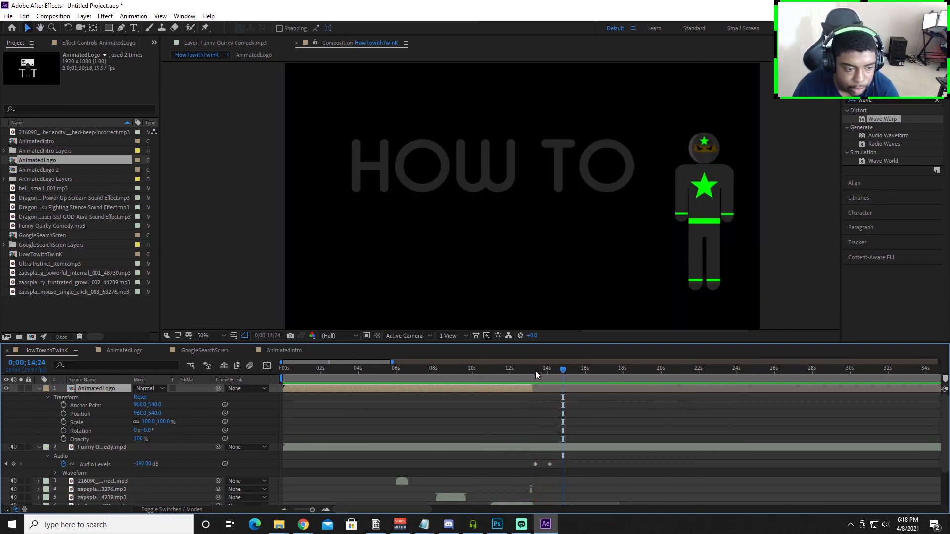
Step: Preview the cut from the Google search screen to the intro from 0;00;13;11
{"action": "scroll", "coordinate": [521, 414], "scroll_direction": "down", "scroll_amount": 1}
{"action": "scroll", "coordinate": [520, 414], "scroll_direction": "up", "scroll_amount": 1}
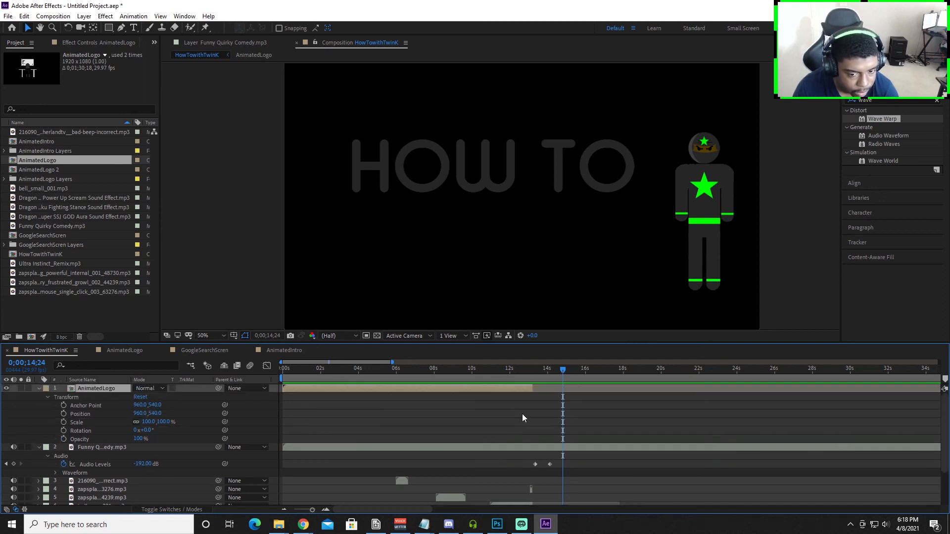
{"action": "scroll", "coordinate": [523, 413], "scroll_direction": "down", "scroll_amount": 2}
{"action": "left_click", "coordinate": [535, 369]}
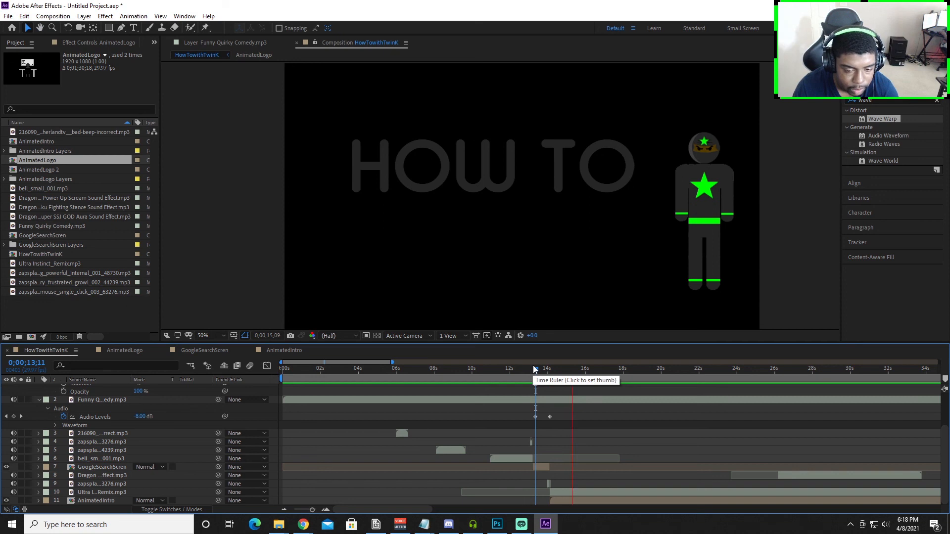
{"action": "key", "text": "space"}
{"action": "scroll", "coordinate": [590, 422], "scroll_direction": "up", "scroll_amount": 2}
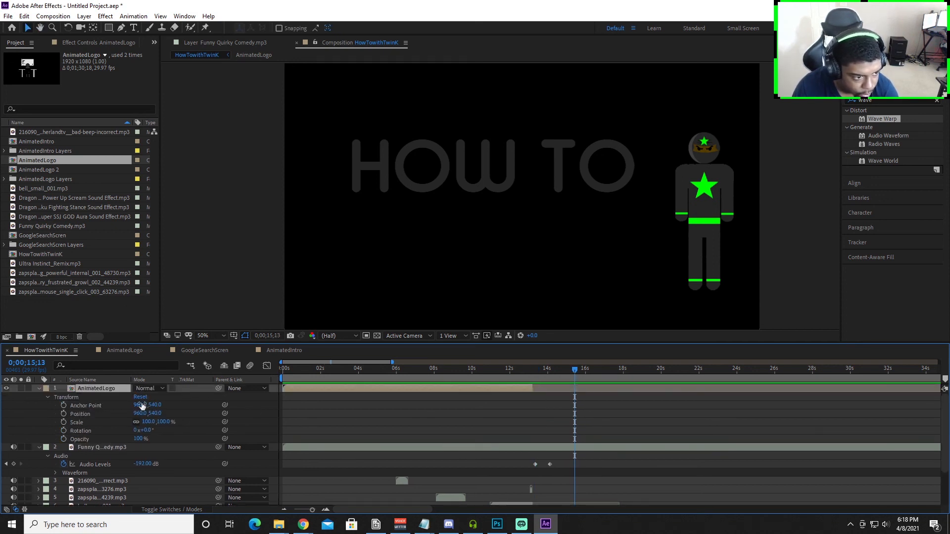
Step: Collapse the AnimatedLogo and Funny Quirky Comedy layer properties and set the current time to 0;00;12;07
{"action": "left_click", "coordinate": [39, 389]}
{"action": "left_click", "coordinate": [38, 397]}
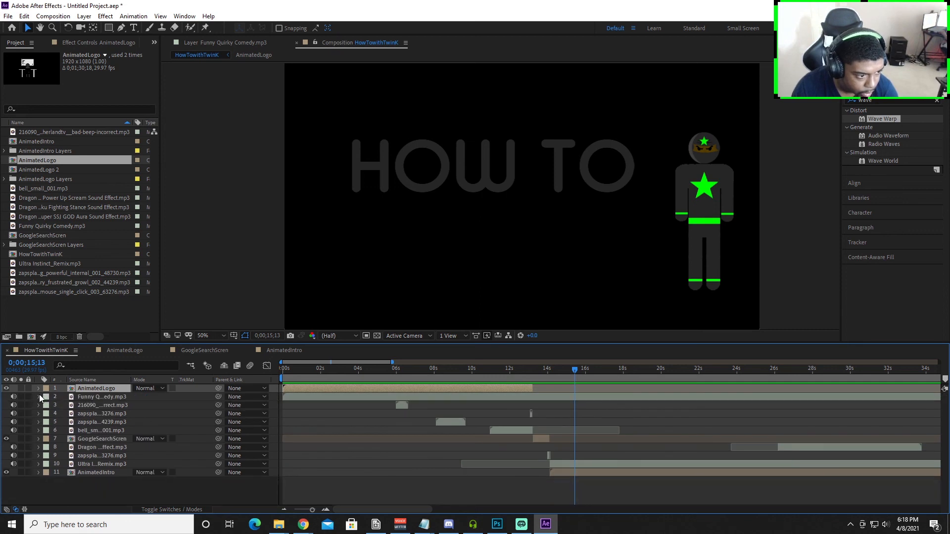
{"action": "left_click_drag", "start_coordinate": [571, 379], "coordinate": [515, 417]}
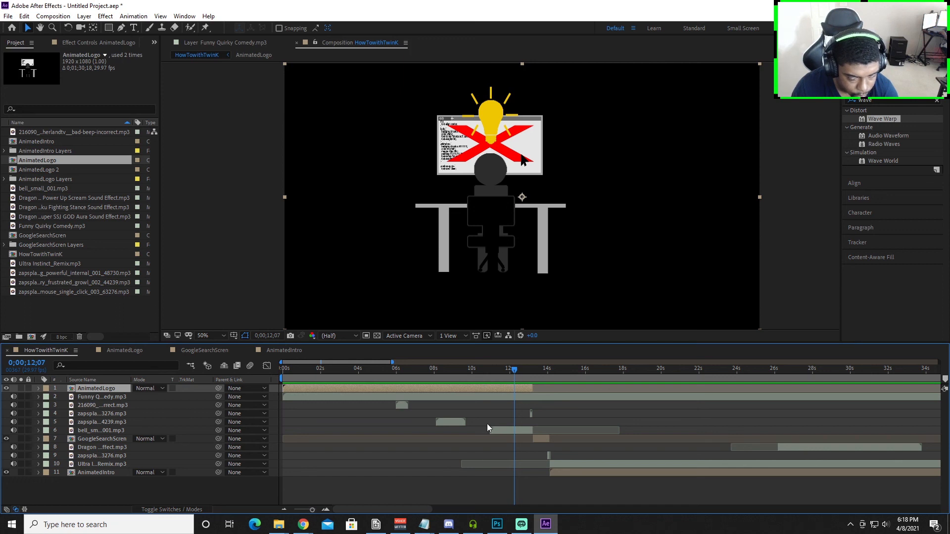
Step: Shift the Dragon Ball, second mouse-click, Ultra Instinct and AnimatedIntro layers later together, so that AnimatedIntro starts at 0;00;14;17
{"action": "left_click", "coordinate": [109, 408]}
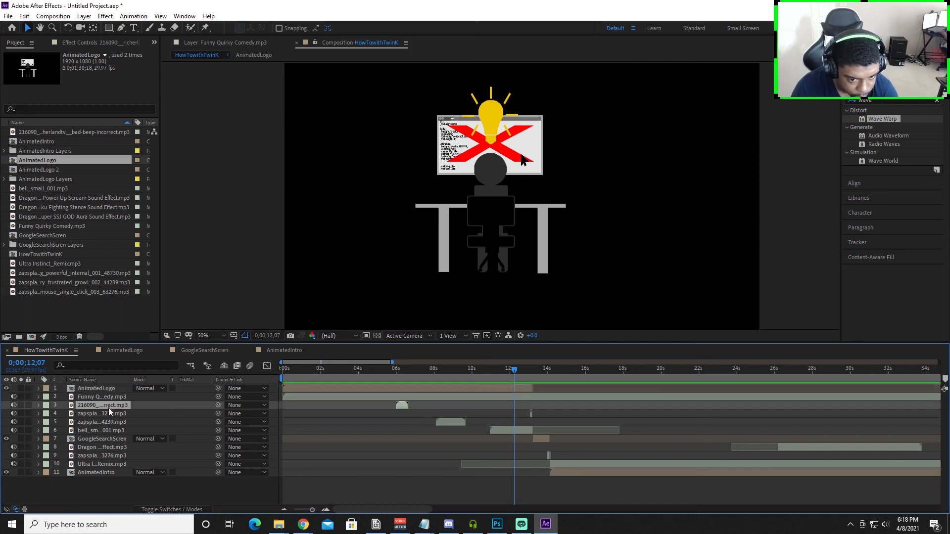
{"action": "left_click", "coordinate": [109, 414]}
{"action": "left_click_drag", "start_coordinate": [522, 370], "coordinate": [535, 375]}
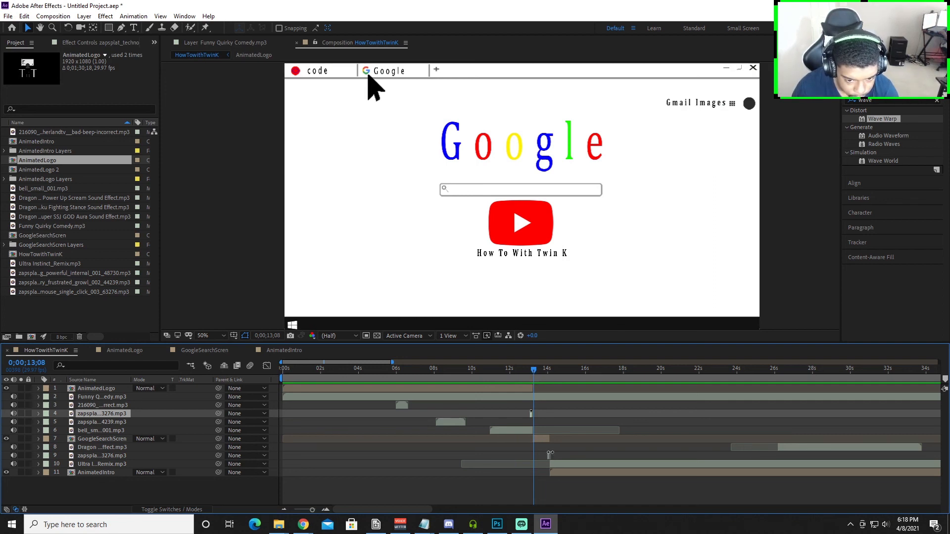
{"action": "left_click_drag", "start_coordinate": [188, 448], "coordinate": [110, 474]}
{"action": "left_click_drag", "start_coordinate": [559, 465], "coordinate": [568, 465]}
{"action": "scroll", "coordinate": [572, 450], "scroll_direction": "up", "scroll_amount": 1}
{"action": "scroll", "coordinate": [561, 451], "scroll_direction": "up", "scroll_amount": 2}
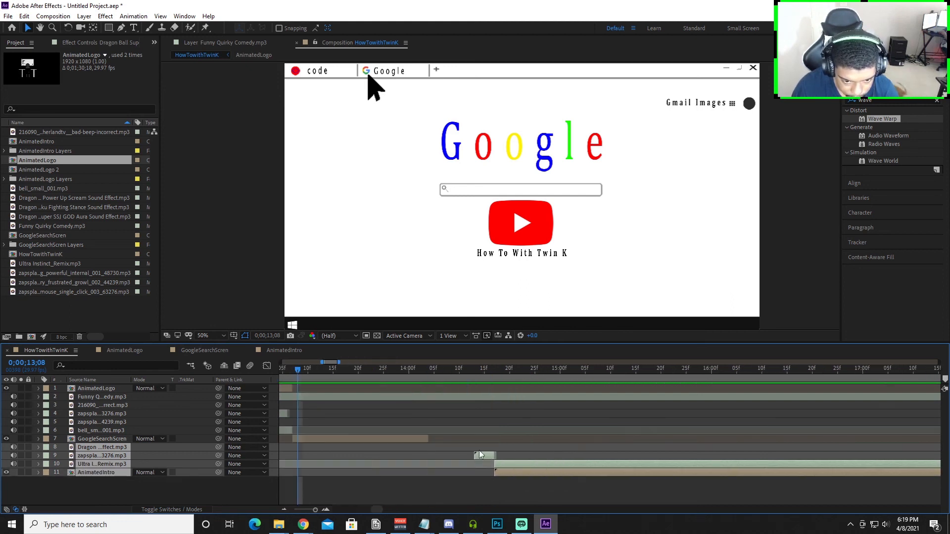
Step: Extend the end of the GoogleSearchScren layer to the start of AnimatedIntro and set the current time to 0;00;14;17
{"action": "left_click_drag", "start_coordinate": [425, 440], "coordinate": [496, 447]}
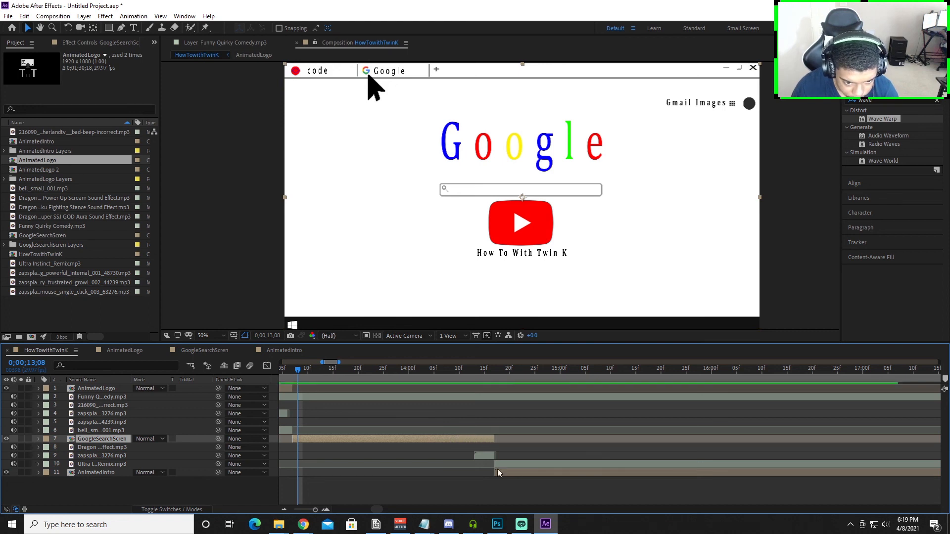
{"action": "left_click_drag", "start_coordinate": [301, 370], "coordinate": [497, 403]}
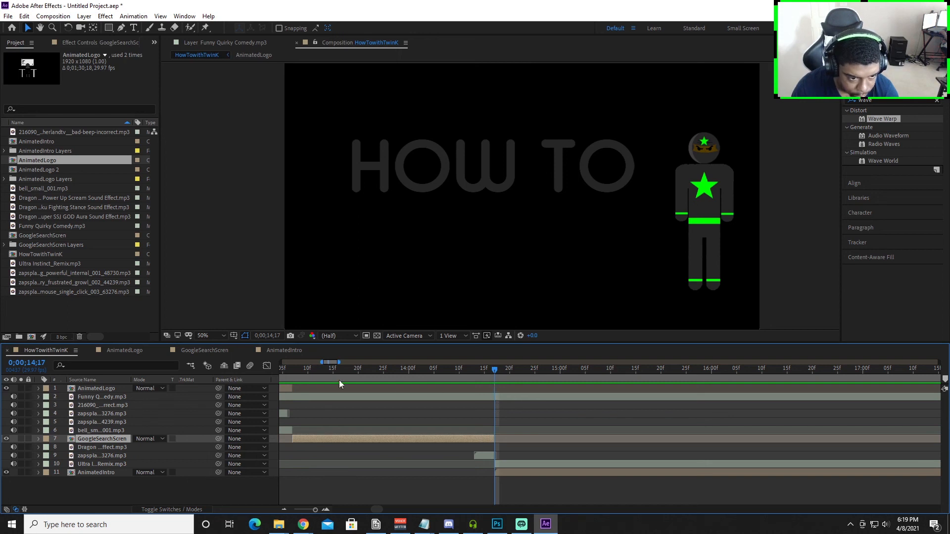
Step: In the GoogleSearchScren composition, move the Mouse Cursor's last Position keyframe to 0;00;14;17
{"action": "double_click", "coordinate": [99, 439]}
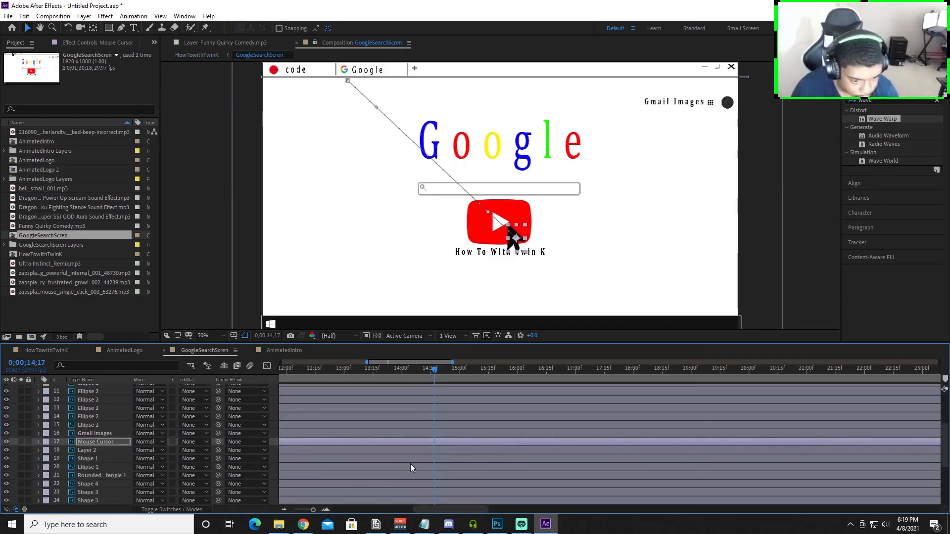
{"action": "left_click", "coordinate": [39, 442]}
{"action": "left_click_drag", "start_coordinate": [402, 468], "coordinate": [435, 468]}
{"action": "key", "text": ";"}
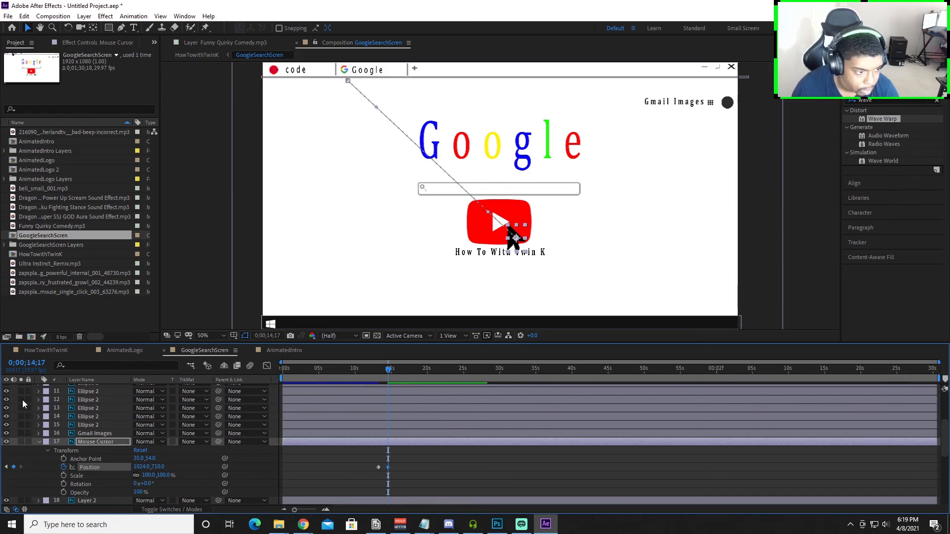
Step: Return to HowTowithTwinK and play the whole intro from the beginning through the title reveal
{"action": "left_click", "coordinate": [33, 350]}
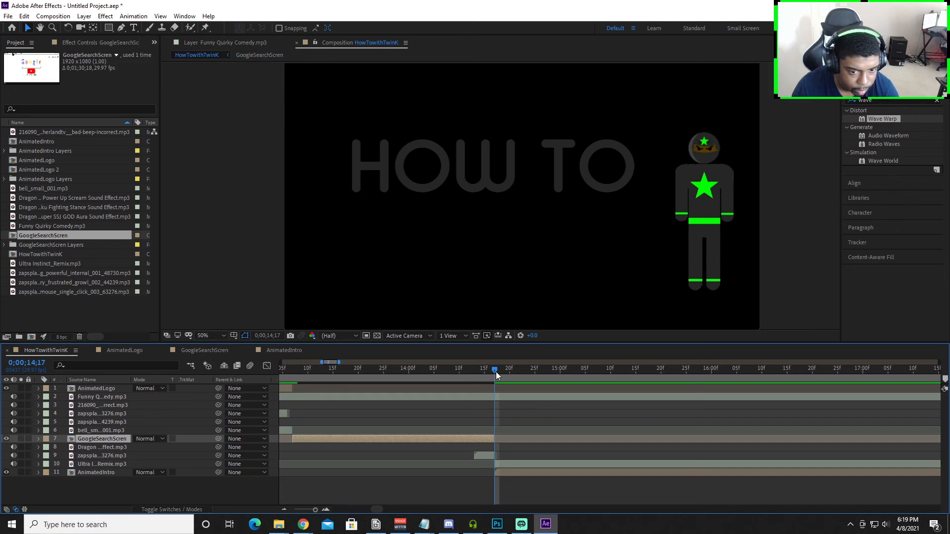
{"action": "key", "text": ";"}
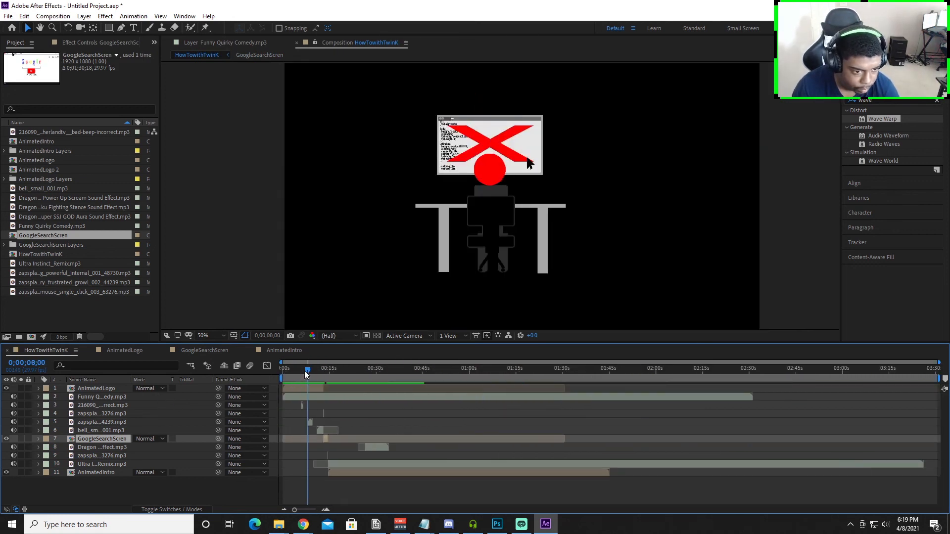
{"action": "key", "text": "Home"}
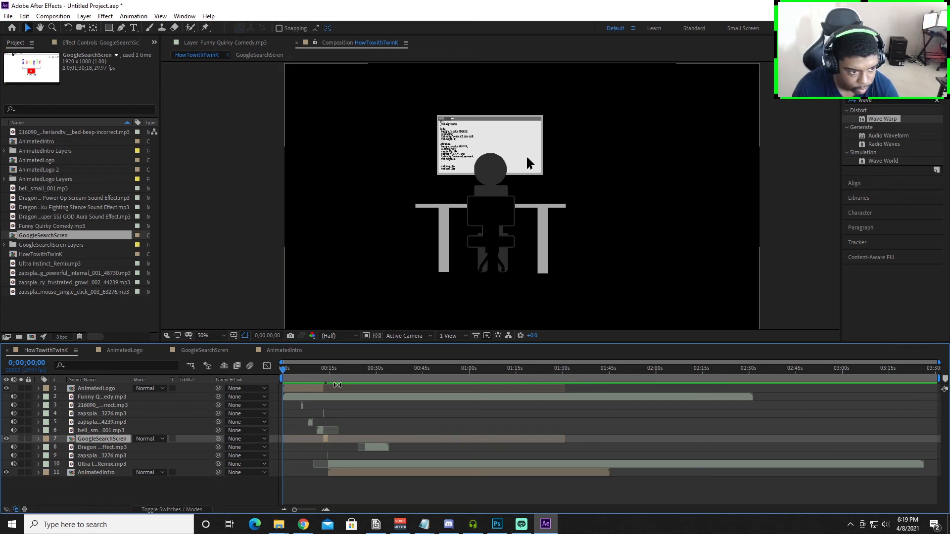
{"action": "key", "text": "space"}
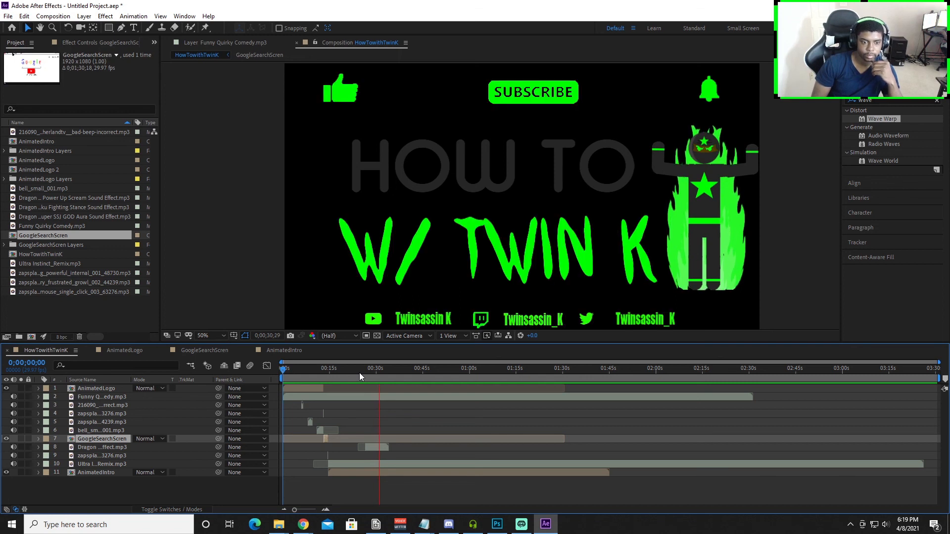
{"action": "key", "text": "space"}
Step: Open the AnimatedIntro composition and examine where its layers start across the full timeline
{"action": "scroll", "coordinate": [329, 467], "scroll_direction": "up", "scroll_amount": 3}
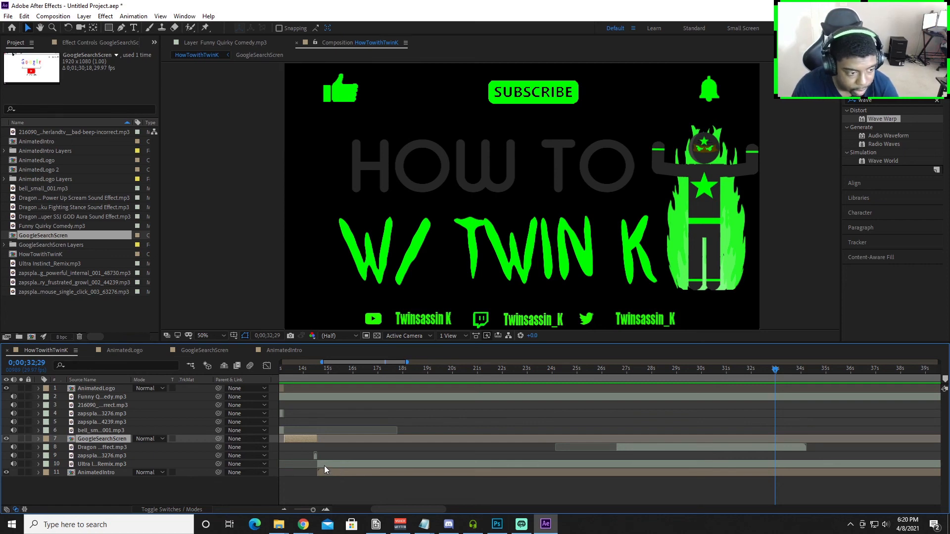
{"action": "double_click", "coordinate": [103, 472]}
{"action": "scroll", "coordinate": [364, 428], "scroll_direction": "down", "scroll_amount": 2}
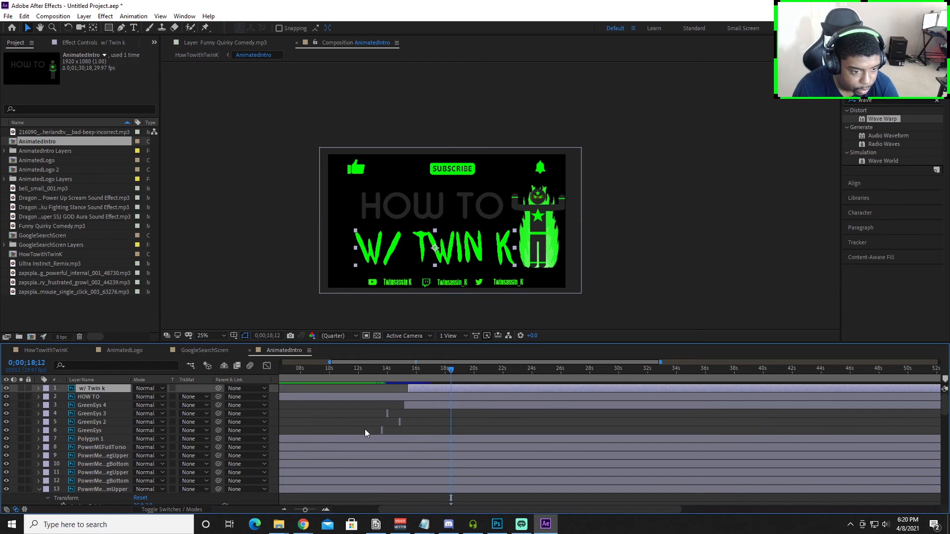
{"action": "scroll", "coordinate": [364, 429], "scroll_direction": "down", "scroll_amount": 1}
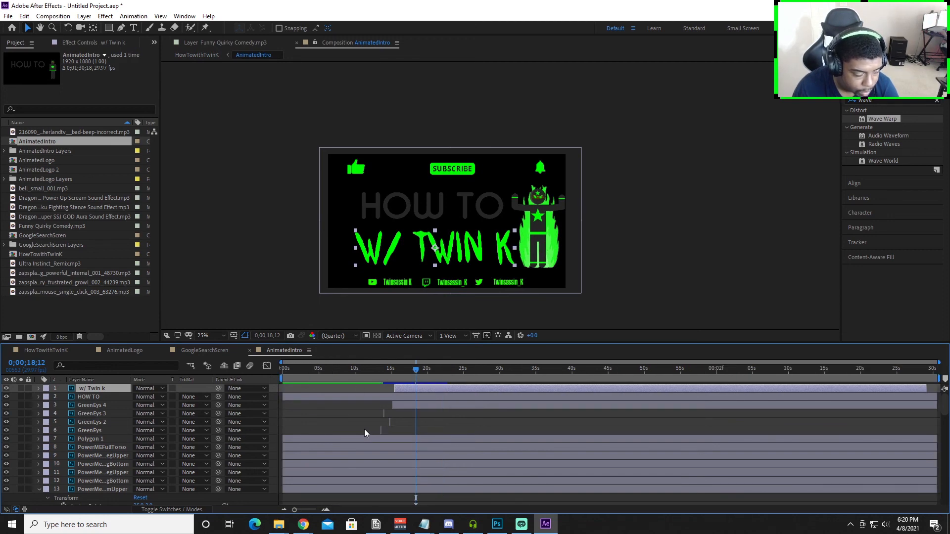
Step: Return to HowTowithTwinK and preview the music from 0;00;15;18 and again from 0;00;20;25
{"action": "left_click", "coordinate": [40, 354]}
{"action": "left_click_drag", "start_coordinate": [746, 374], "coordinate": [343, 409]}
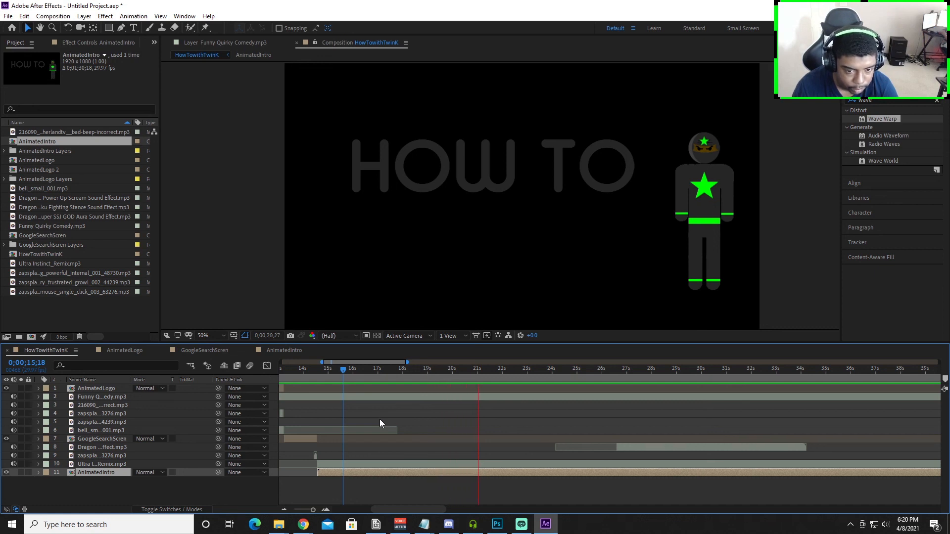
{"action": "key", "text": "space"}
{"action": "left_click", "coordinate": [487, 369]}
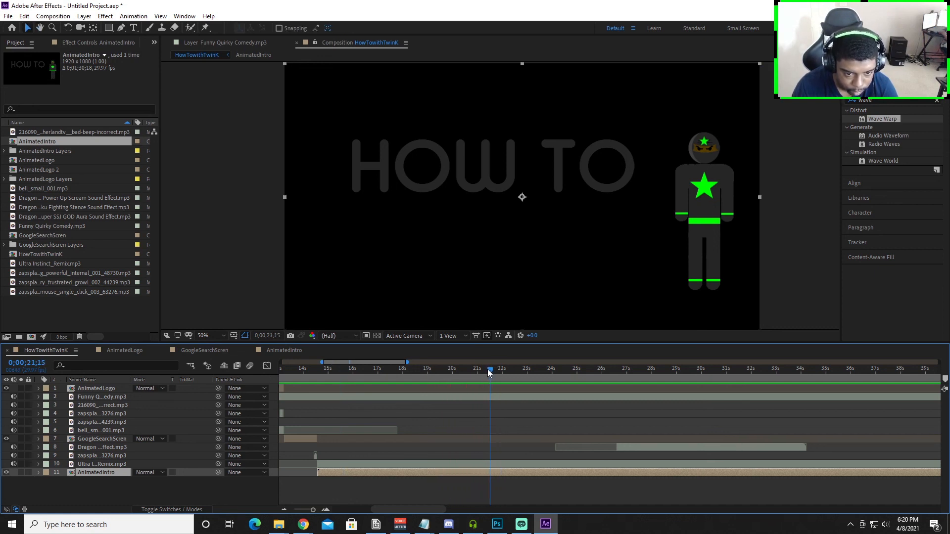
{"action": "left_click_drag", "start_coordinate": [489, 370], "coordinate": [473, 372]}
{"action": "key", "text": "space"}
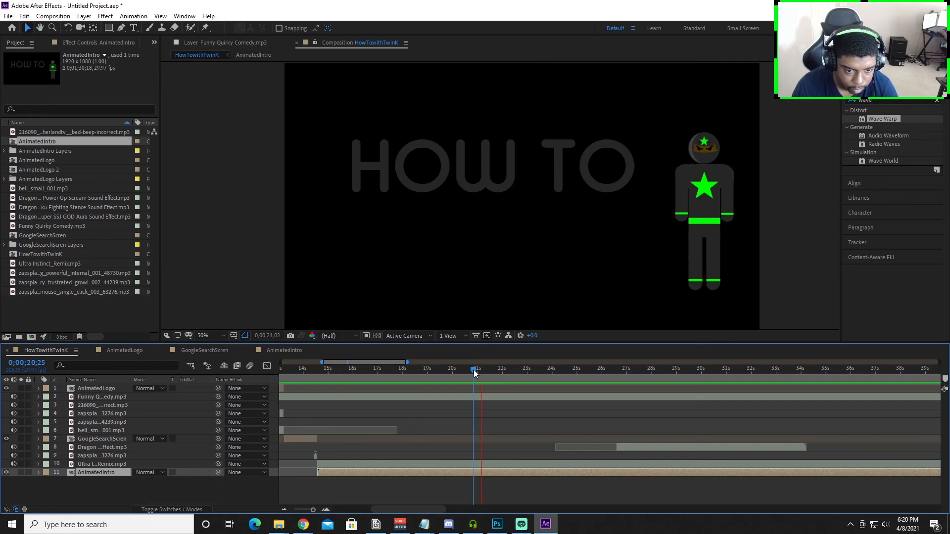
Step: Stop the preview at 0;00;21;18, open the AnimatedIntro composition and examine its arm keyframes and the starts of its flame layers
{"action": "key", "text": "space"}
{"action": "scroll", "coordinate": [499, 422], "scroll_direction": "up", "scroll_amount": 1}
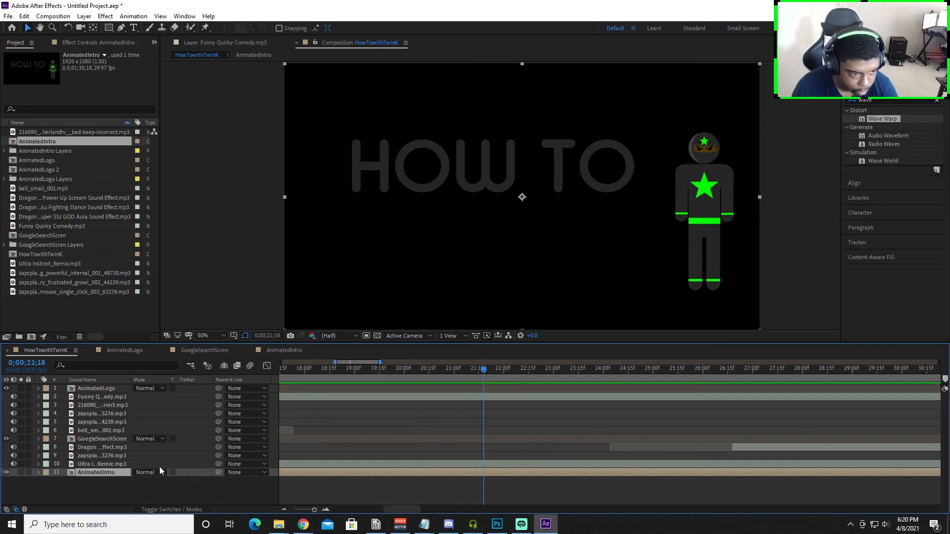
{"action": "double_click", "coordinate": [95, 473]}
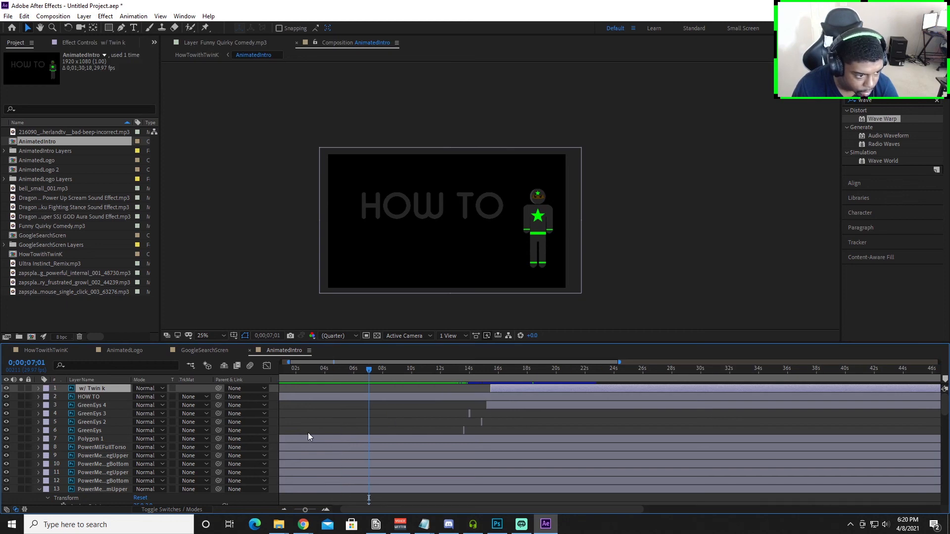
{"action": "scroll", "coordinate": [335, 415], "scroll_direction": "down", "scroll_amount": 6}
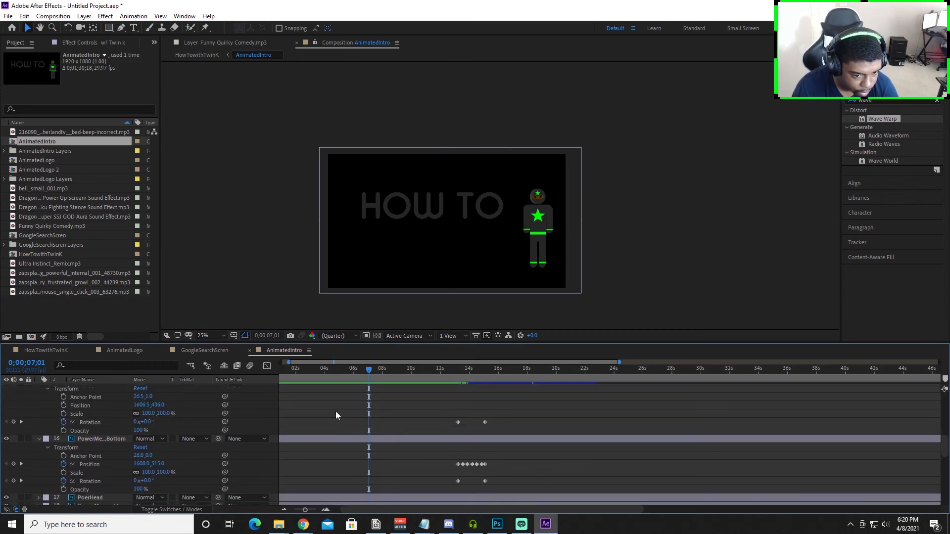
{"action": "scroll", "coordinate": [336, 416], "scroll_direction": "up", "scroll_amount": 6}
{"action": "scroll", "coordinate": [342, 412], "scroll_direction": "down", "scroll_amount": 5}
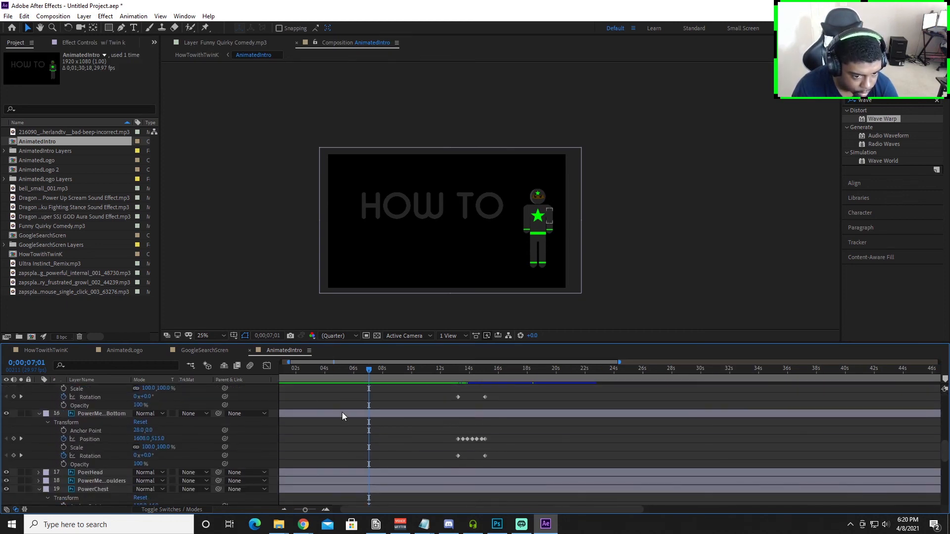
{"action": "scroll", "coordinate": [342, 416], "scroll_direction": "up", "scroll_amount": 5}
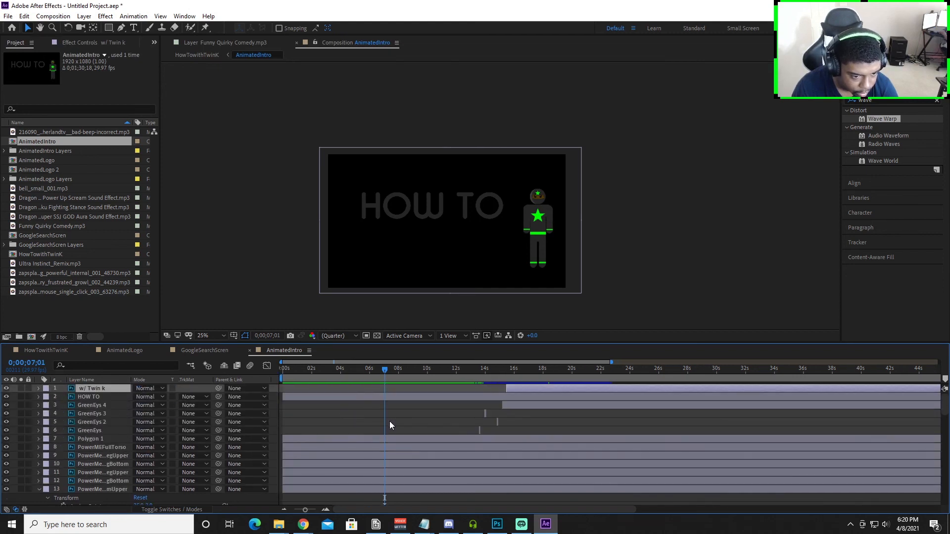
{"action": "scroll", "coordinate": [381, 428], "scroll_direction": "down", "scroll_amount": 3, "text": "alt"}
{"action": "scroll", "coordinate": [348, 448], "scroll_direction": "down", "scroll_amount": 10}
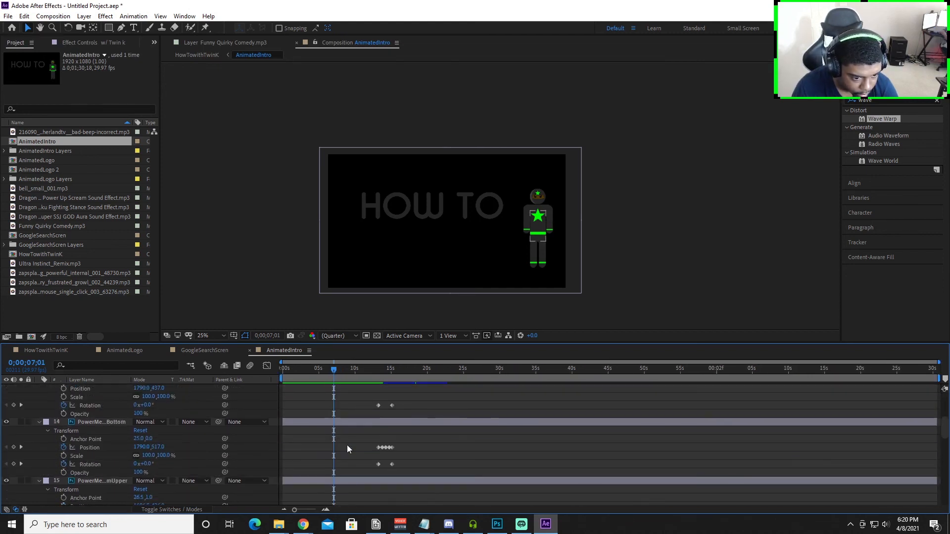
{"action": "scroll", "coordinate": [347, 448], "scroll_direction": "down", "scroll_amount": 4}
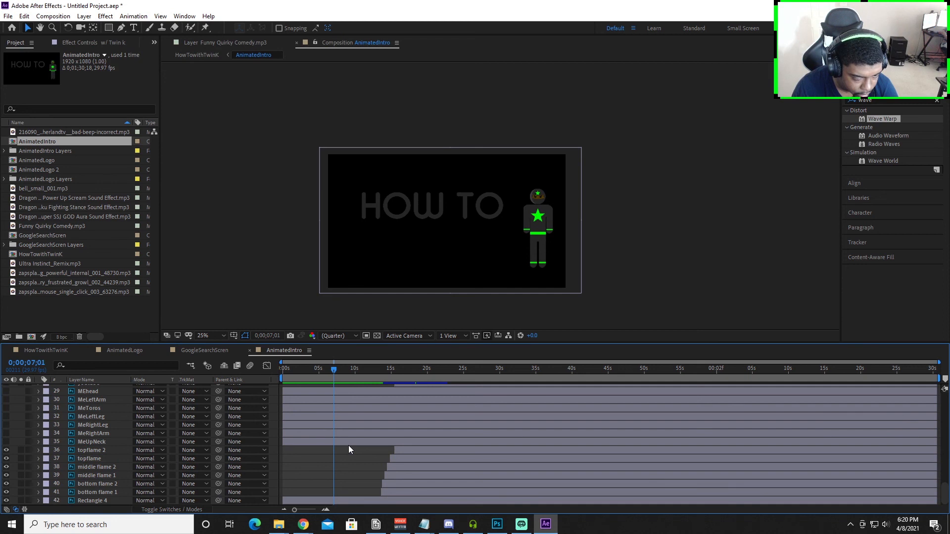
Step: Shift all AnimatedIntro layers earlier together so the final arm-raise keyframes land at 0;00;07;01
{"action": "left_click", "coordinate": [361, 500]}
{"action": "scroll", "coordinate": [367, 462], "scroll_direction": "up", "scroll_amount": 8}
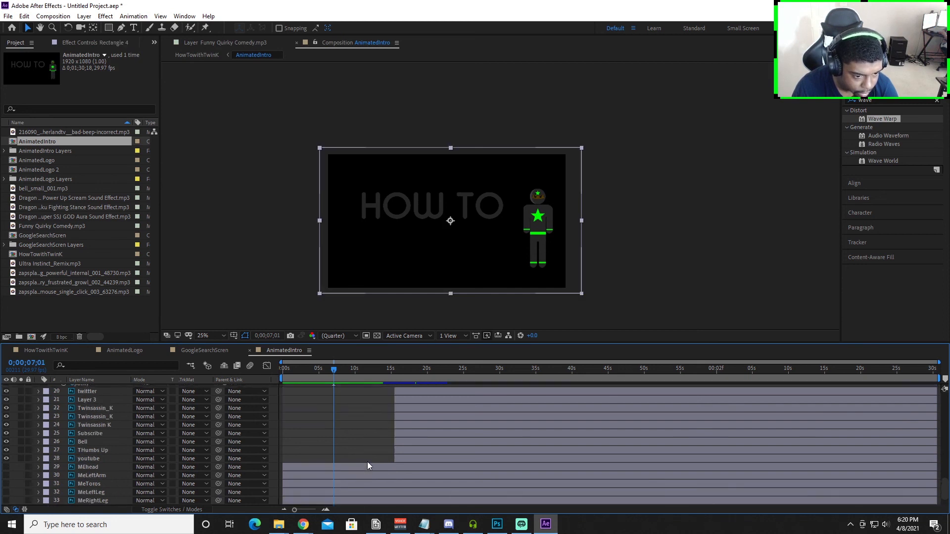
{"action": "scroll", "coordinate": [371, 462], "scroll_direction": "up", "scroll_amount": 5}
{"action": "key", "text": "ctrl+a"}
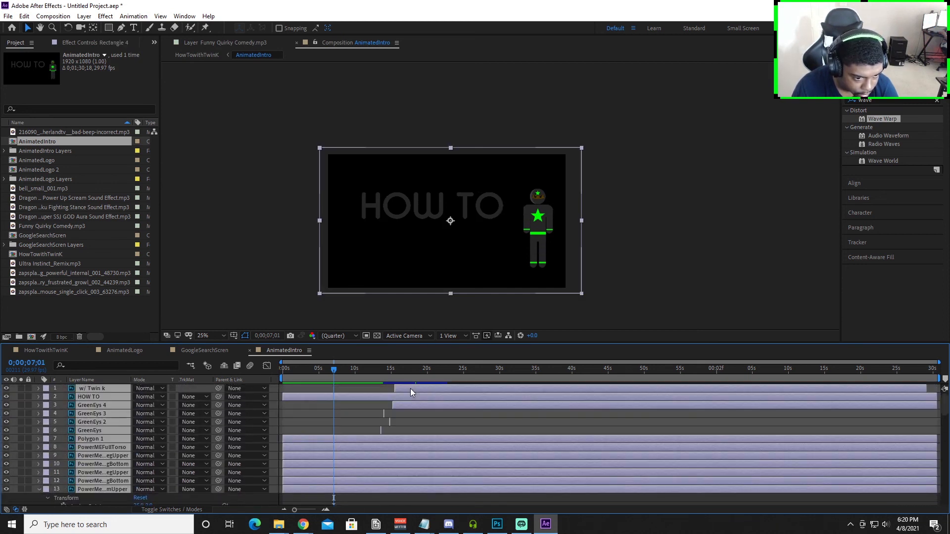
{"action": "scroll", "coordinate": [415, 465], "scroll_direction": "down", "scroll_amount": 5}
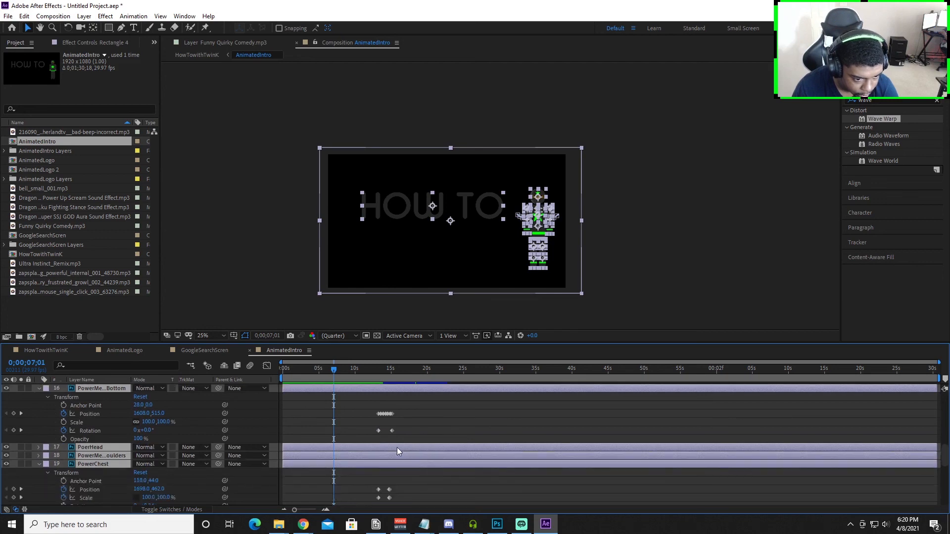
{"action": "left_click_drag", "start_coordinate": [384, 447], "coordinate": [331, 447]}
{"action": "scroll", "coordinate": [313, 429], "scroll_direction": "up", "scroll_amount": 5}
{"action": "left_click_drag", "start_coordinate": [500, 450], "coordinate": [495, 448]}
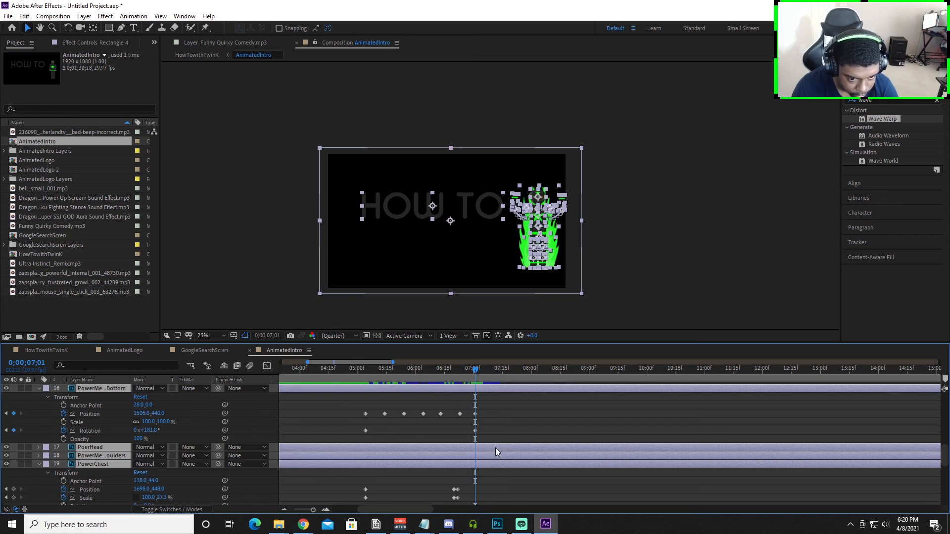
Step: Return to HowTowithTwinK and preview the power-up and title reveal from 0;00;14;14
{"action": "left_click", "coordinate": [46, 350]}
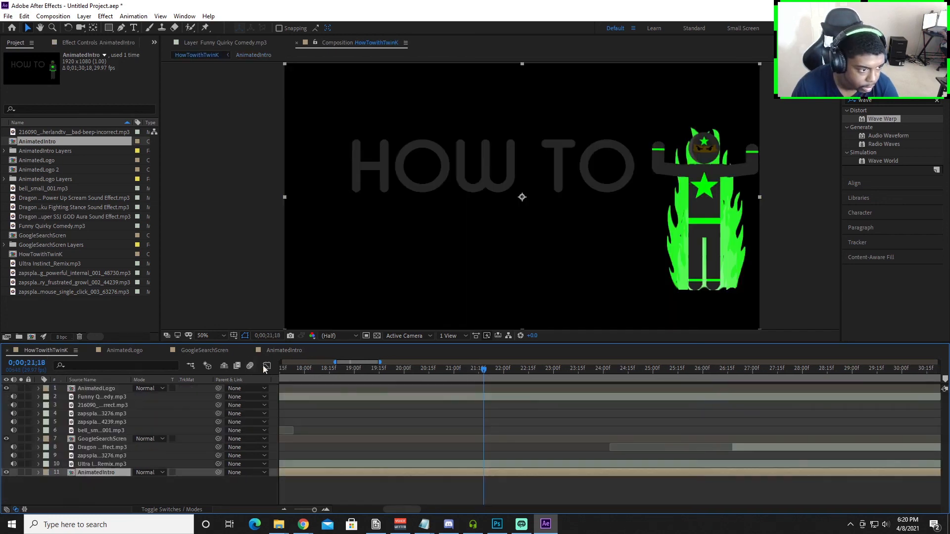
{"action": "left_click_drag", "start_coordinate": [482, 373], "coordinate": [327, 374]}
{"action": "key", "text": "semicolon"}
{"action": "key", "text": "space"}
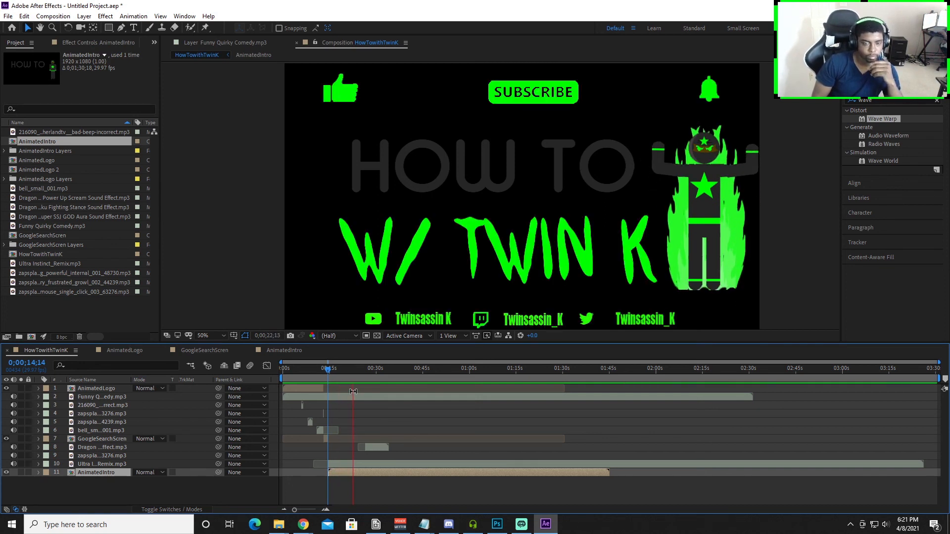
{"action": "key", "text": "space"}
Step: Scrub back to the still ninja, preview the title reveal from 0;00;21;26, and place the playhead at 0;00;23;04
{"action": "left_click_drag", "start_coordinate": [354, 376], "coordinate": [345, 372]}
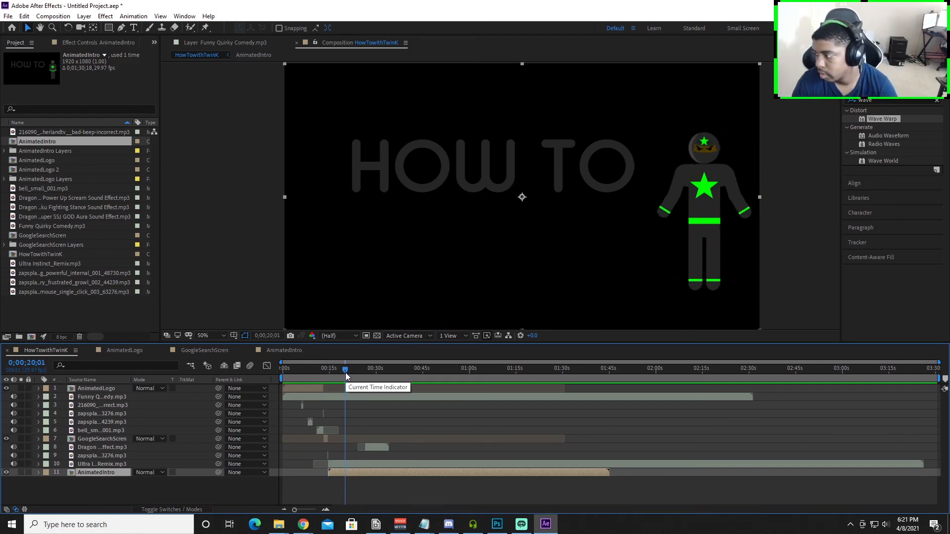
{"action": "scroll", "coordinate": [341, 405], "scroll_direction": "up", "scroll_amount": 1}
{"action": "left_click_drag", "start_coordinate": [346, 374], "coordinate": [344, 374]}
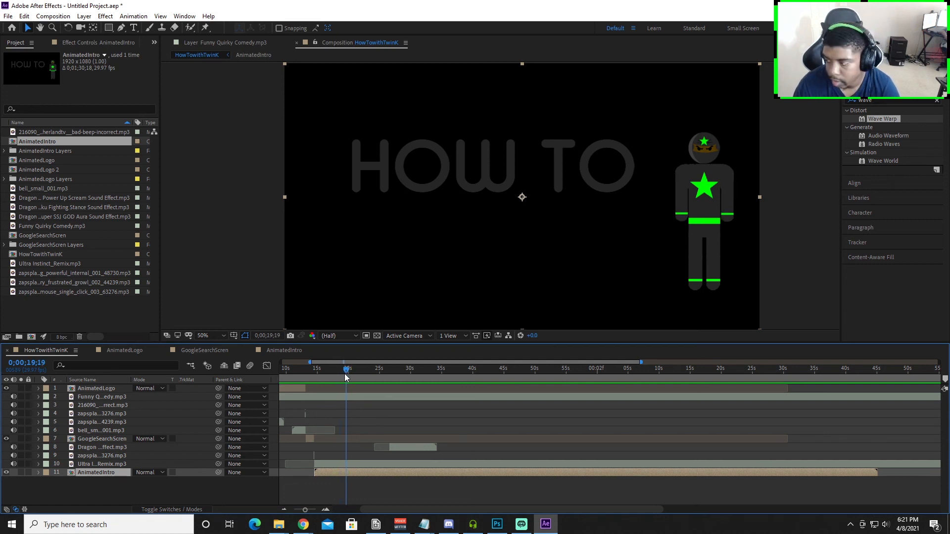
{"action": "mouse_move", "coordinate": [344, 374]}
{"action": "left_mouse_down"}
{"action": "mouse_move", "coordinate": [327, 374]}
{"action": "mouse_move", "coordinate": [358, 373]}
{"action": "left_mouse_up"}
{"action": "key", "text": "space"}
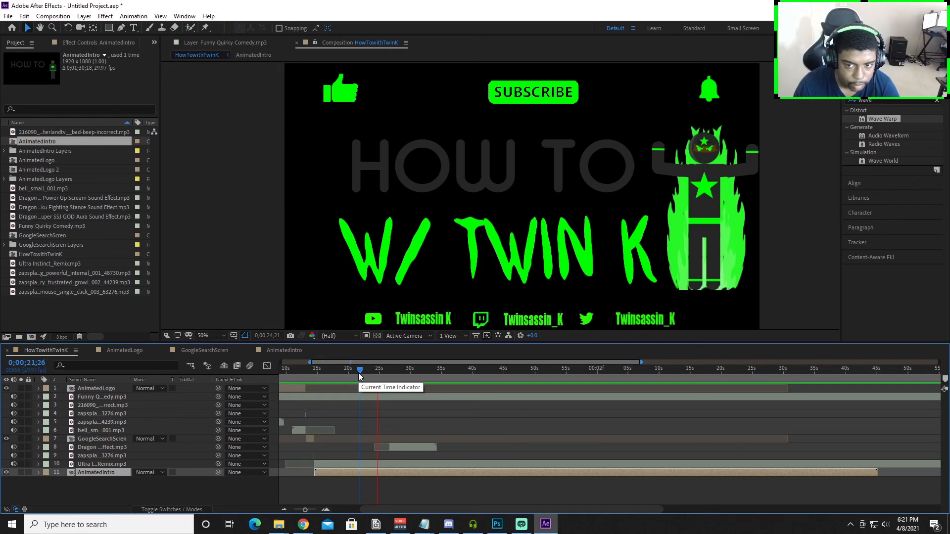
{"action": "key", "text": "space"}
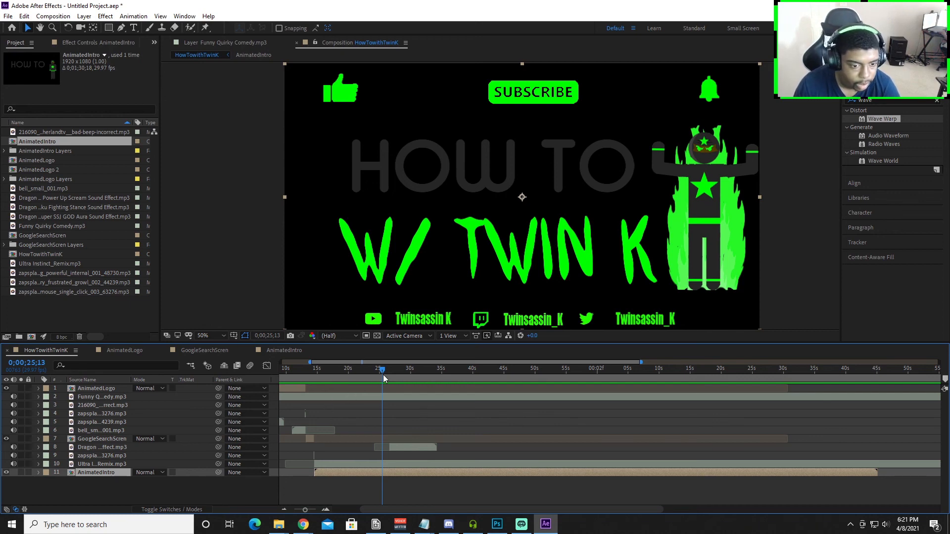
{"action": "left_click_drag", "start_coordinate": [382, 370], "coordinate": [368, 372]}
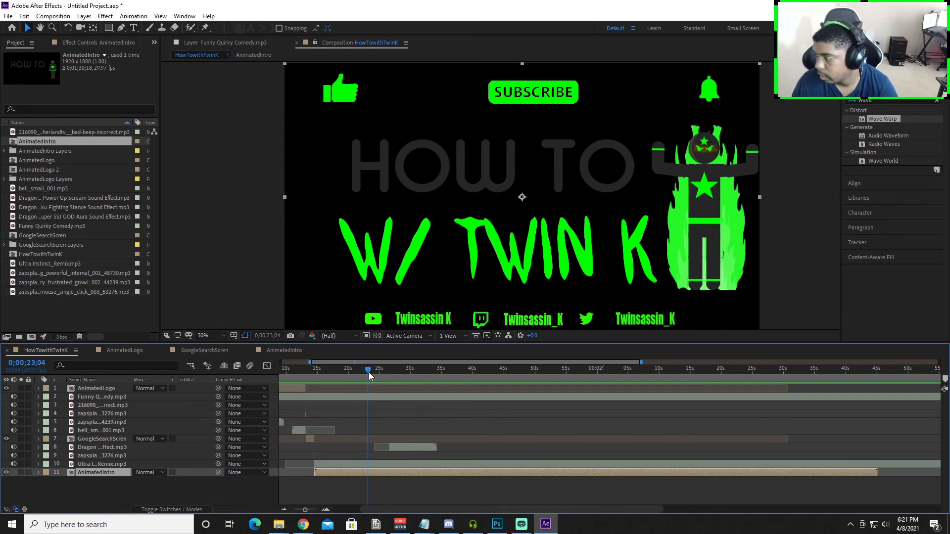